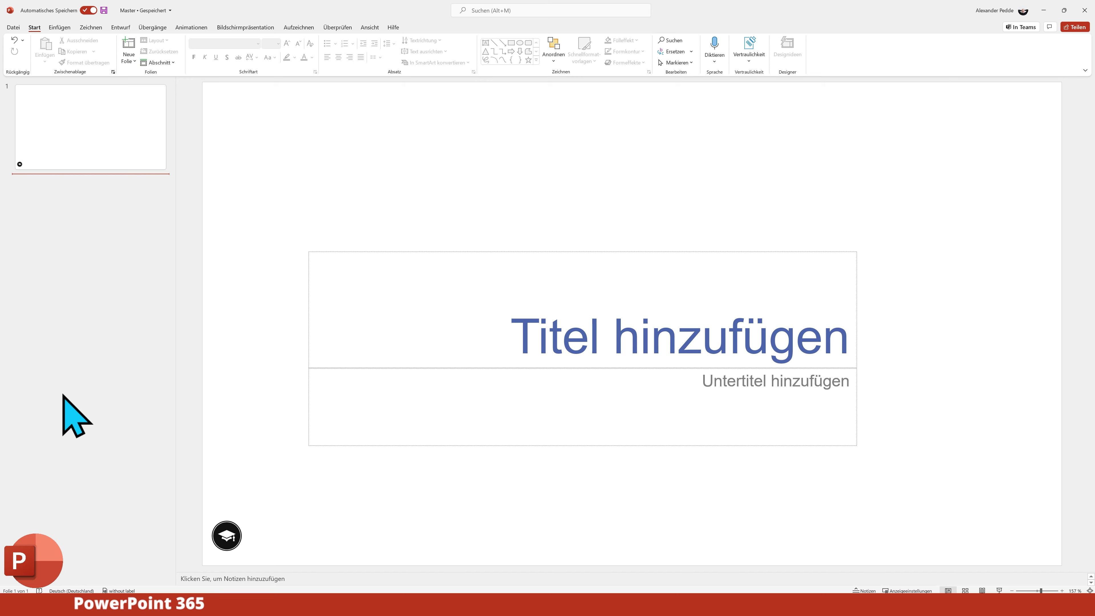
- Open the Neue Folie layout gallery with the Facette layouts and the Bilder group
{"action": "left_click", "coordinate": [129, 61]}
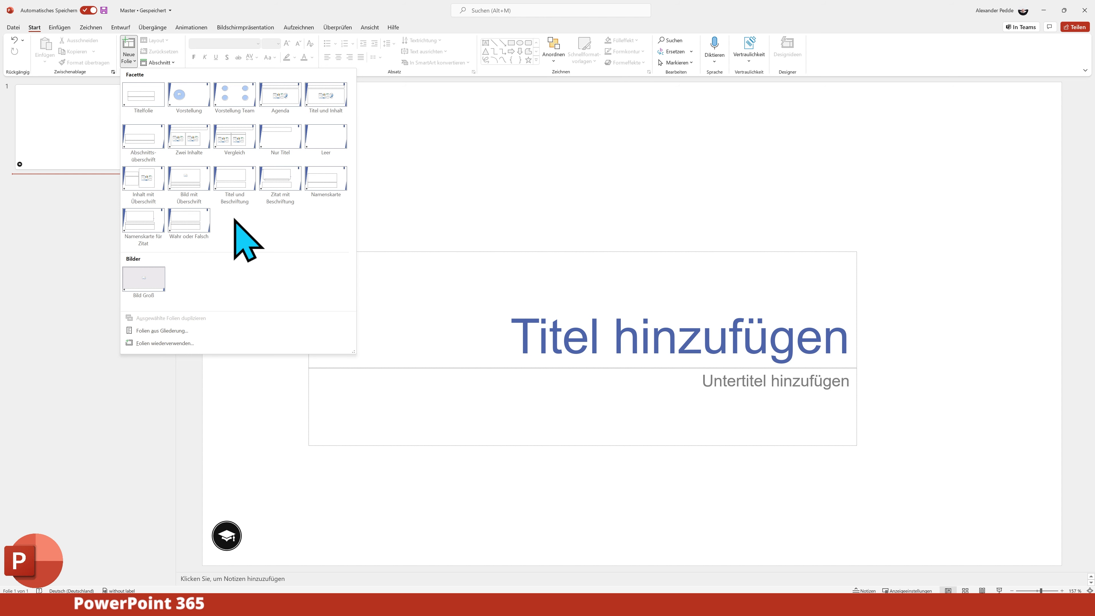
- Add an Agenda slide, then an Abschnittsüberschrift section-header slide
{"action": "left_click", "coordinate": [278, 106]}
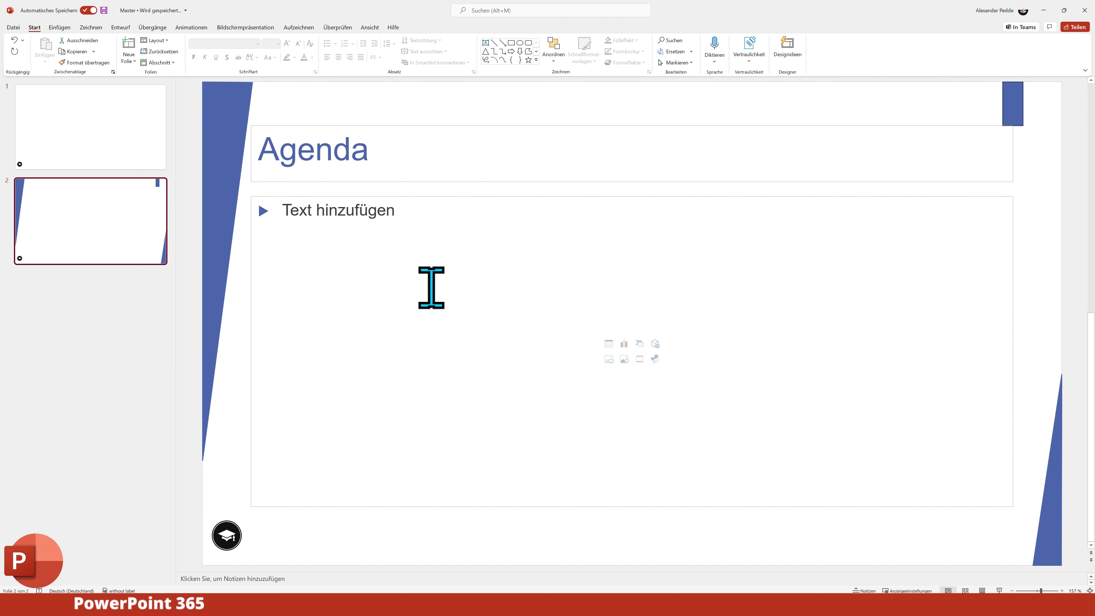
{"action": "left_click", "coordinate": [129, 61]}
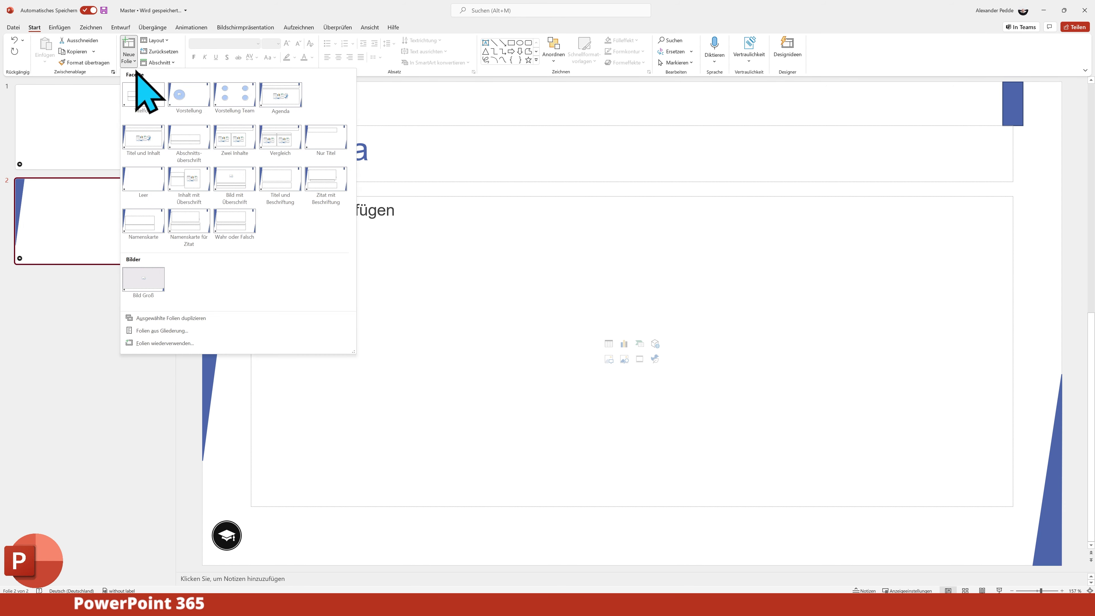
{"action": "left_click", "coordinate": [192, 149]}
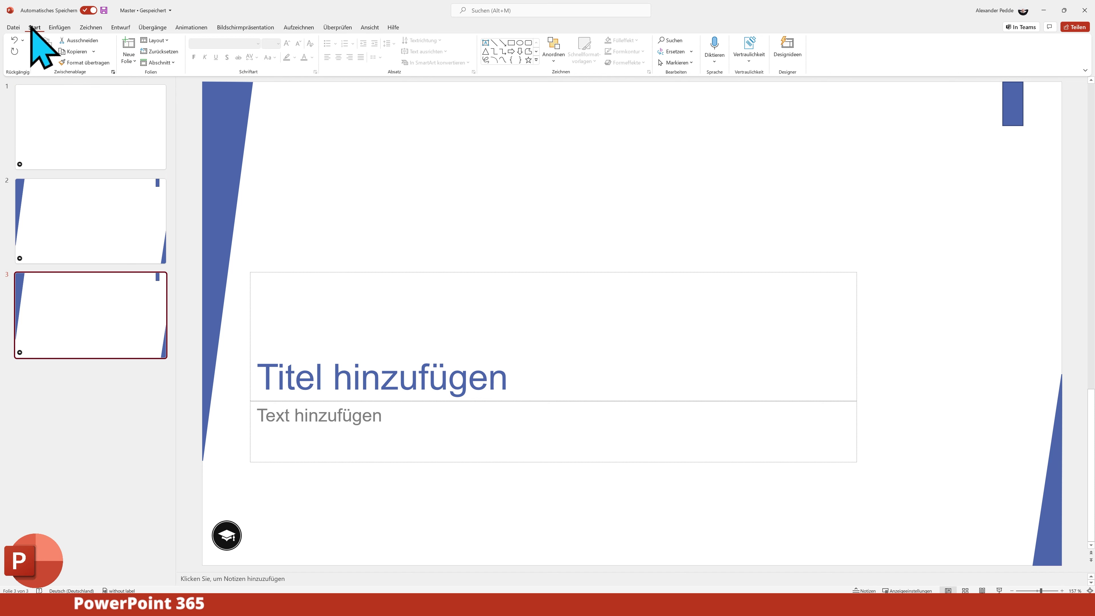
- Create a new blank presentation, Präsentation1, from Datei > Neu > Leere Präsentation
{"action": "left_click", "coordinate": [14, 27]}
{"action": "left_click", "coordinate": [24, 62]}
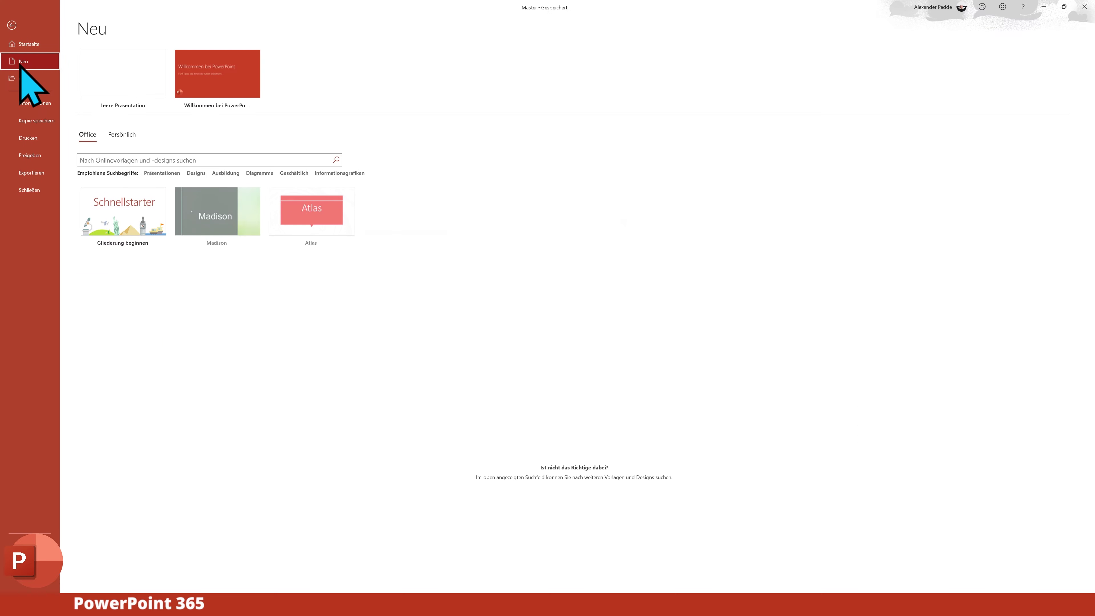
{"action": "left_click", "coordinate": [125, 80]}
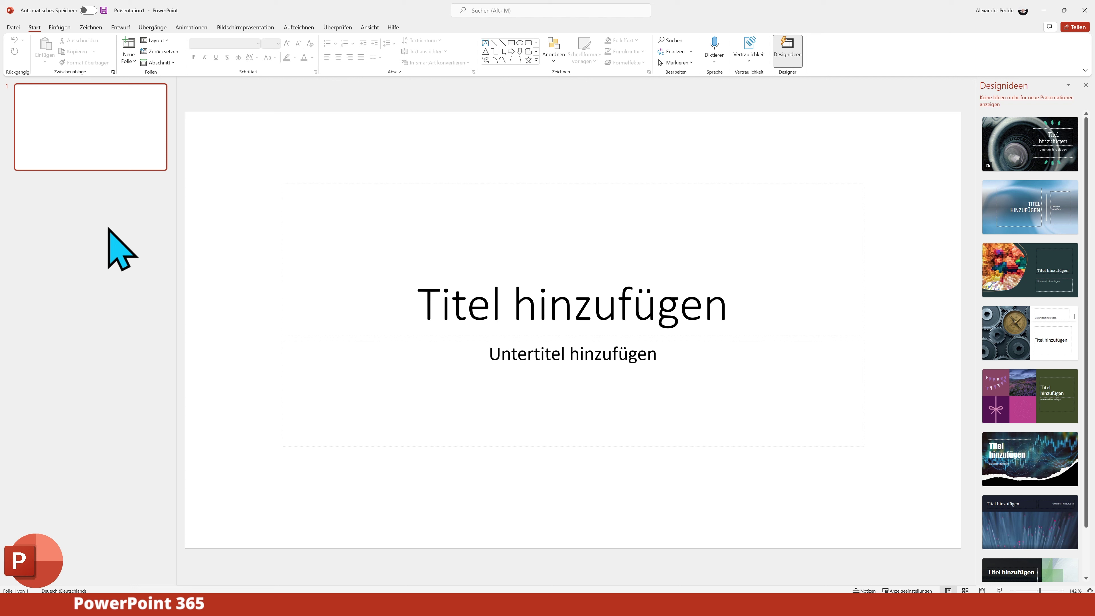
- Switch to Folienmaster view and select the top Office master slide
{"action": "left_click", "coordinate": [367, 29]}
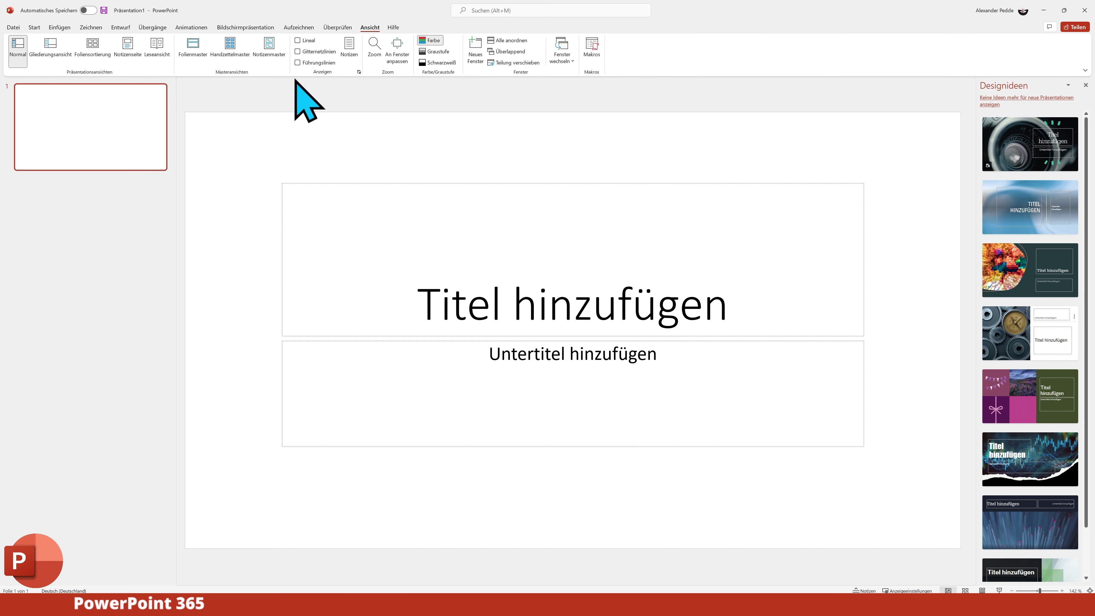
{"action": "left_click", "coordinate": [191, 51]}
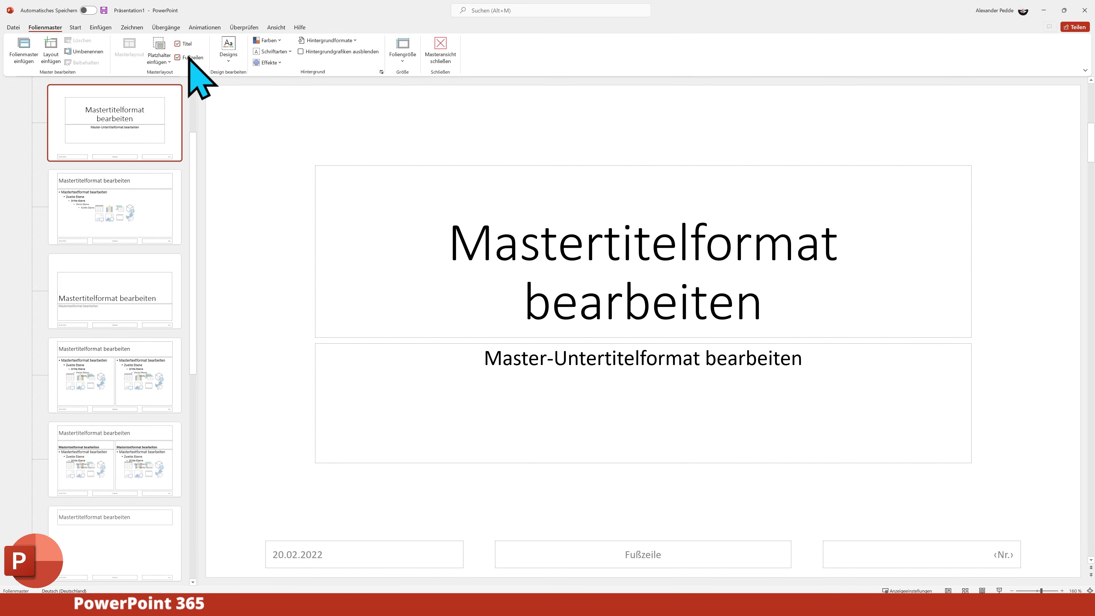
{"action": "scroll", "coordinate": [126, 229], "scroll_direction": "down", "scroll_amount": 3}
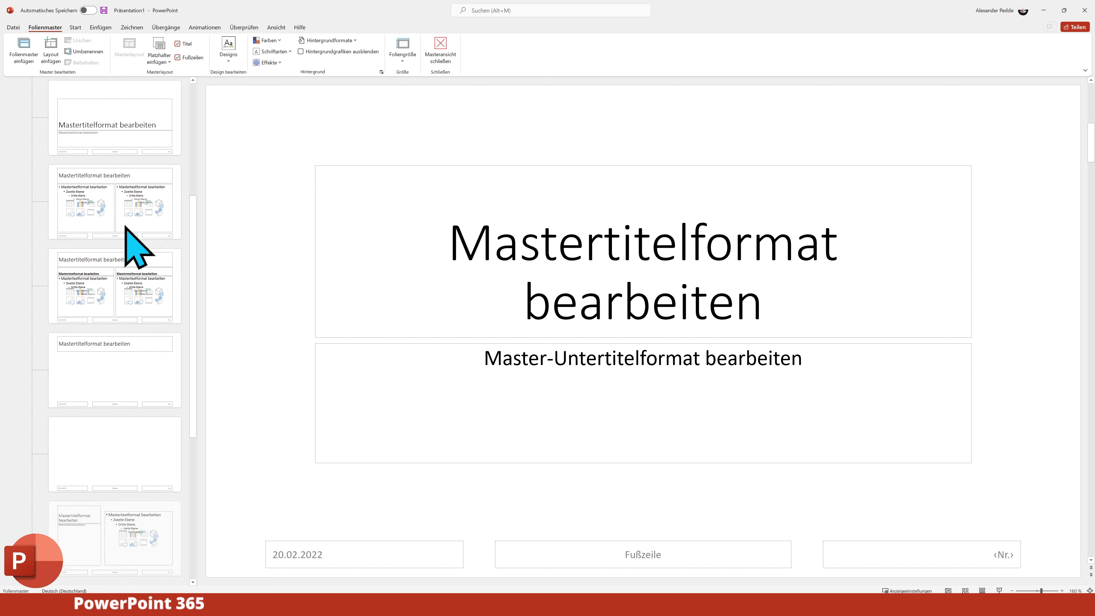
{"action": "scroll", "coordinate": [134, 245], "scroll_direction": "down", "scroll_amount": 3}
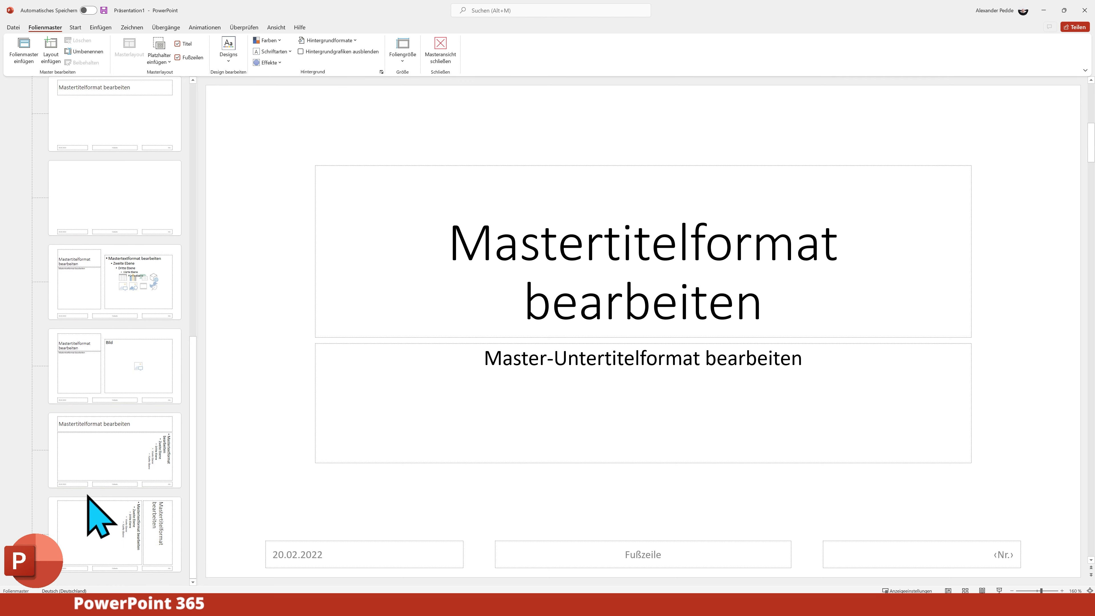
{"action": "scroll", "coordinate": [97, 535], "scroll_direction": "up", "scroll_amount": 6}
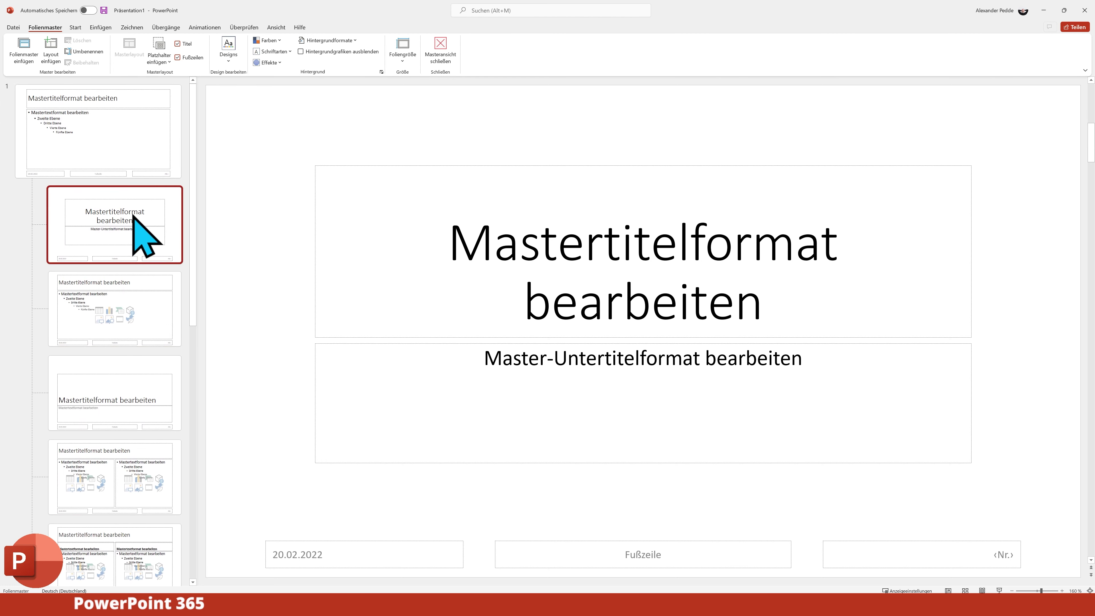
{"action": "left_click", "coordinate": [135, 139]}
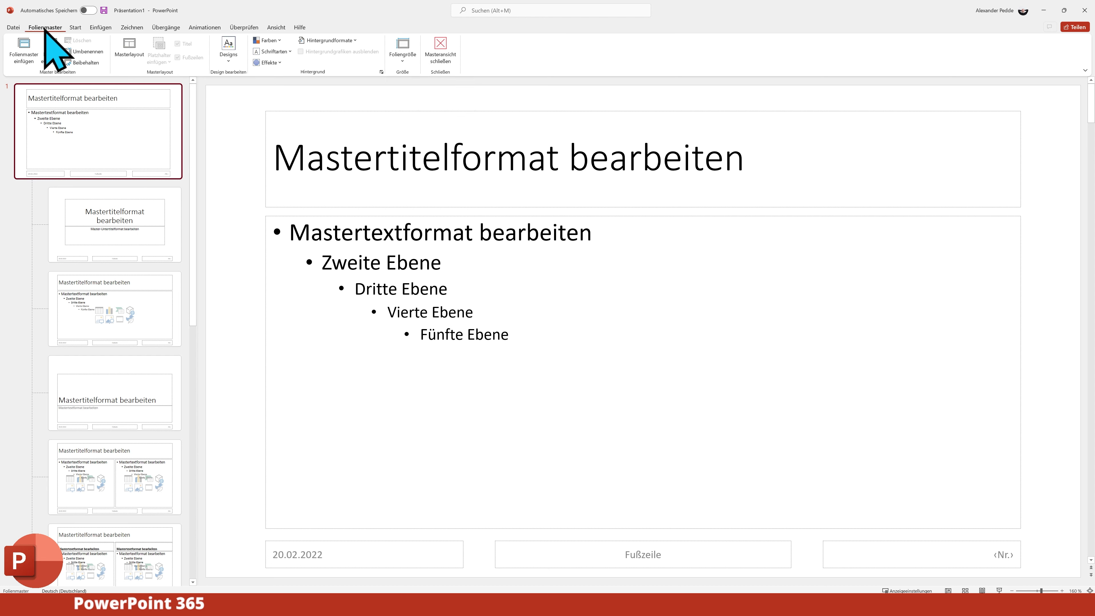
{"action": "left_click", "coordinate": [406, 62]}
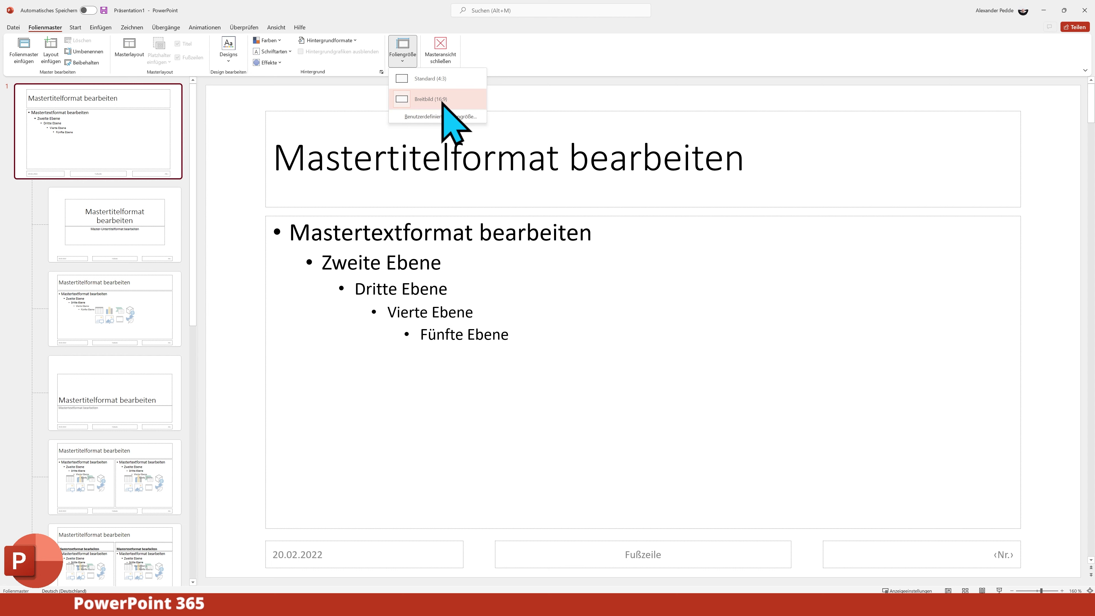
{"action": "left_click", "coordinate": [444, 81]}
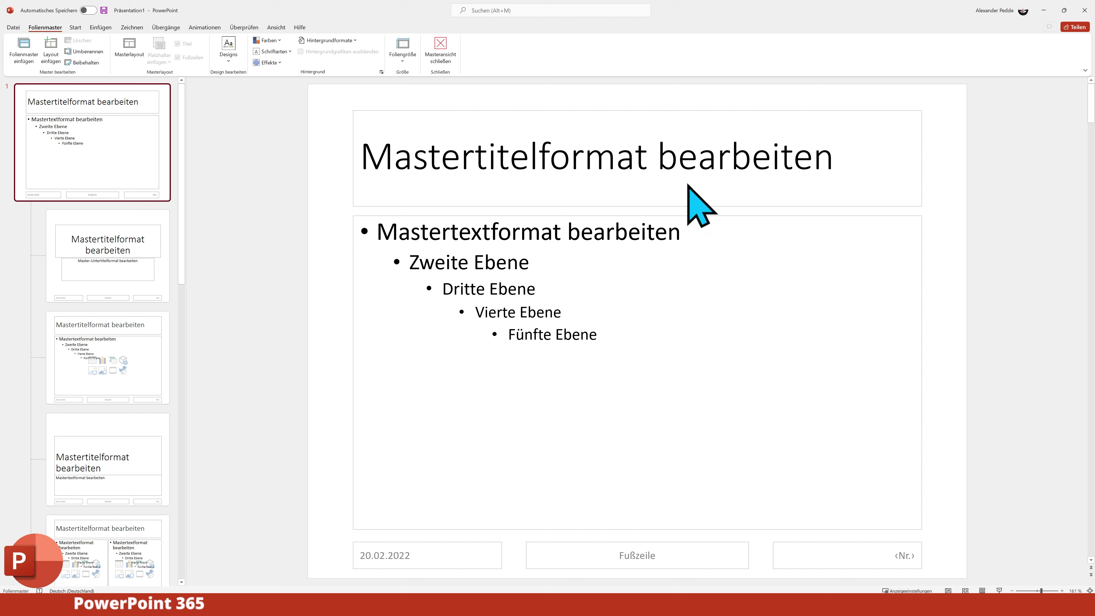
{"action": "left_click", "coordinate": [402, 51]}
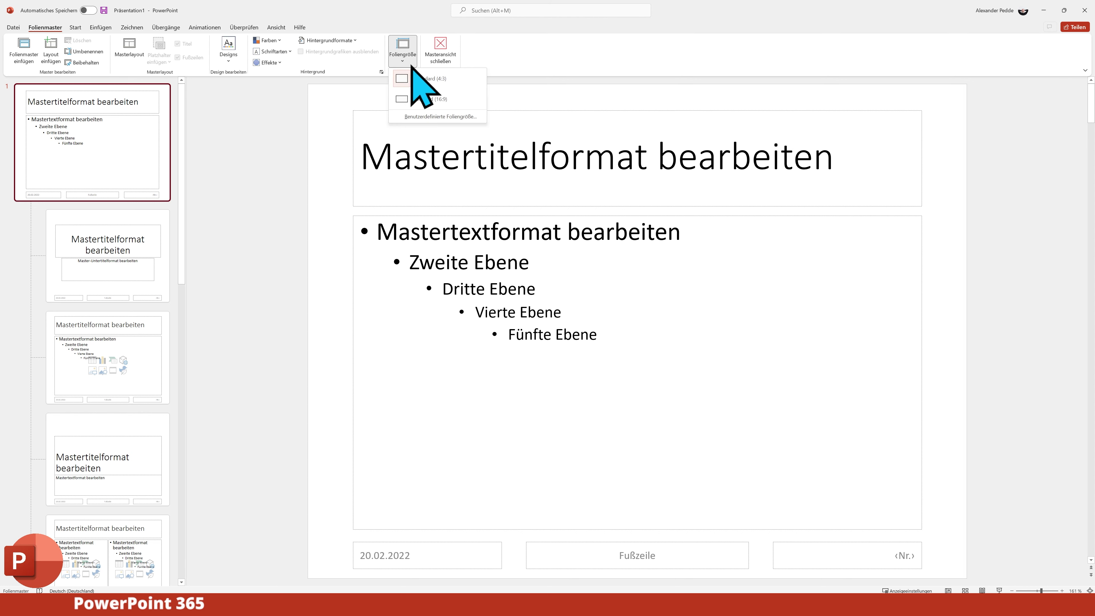
{"action": "left_click", "coordinate": [435, 99]}
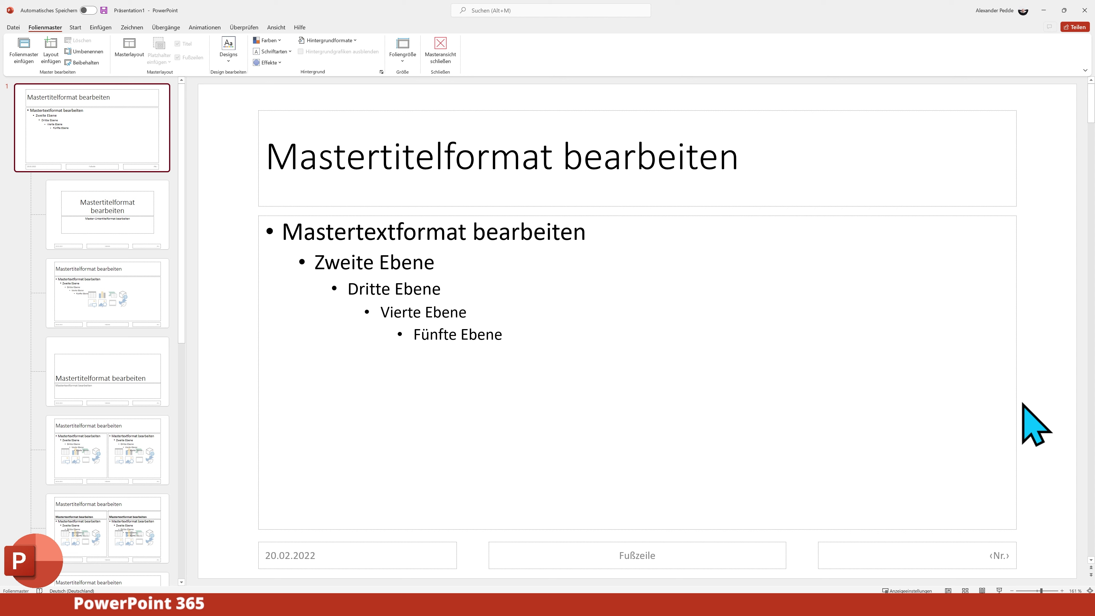
{"action": "left_click", "coordinate": [402, 56]}
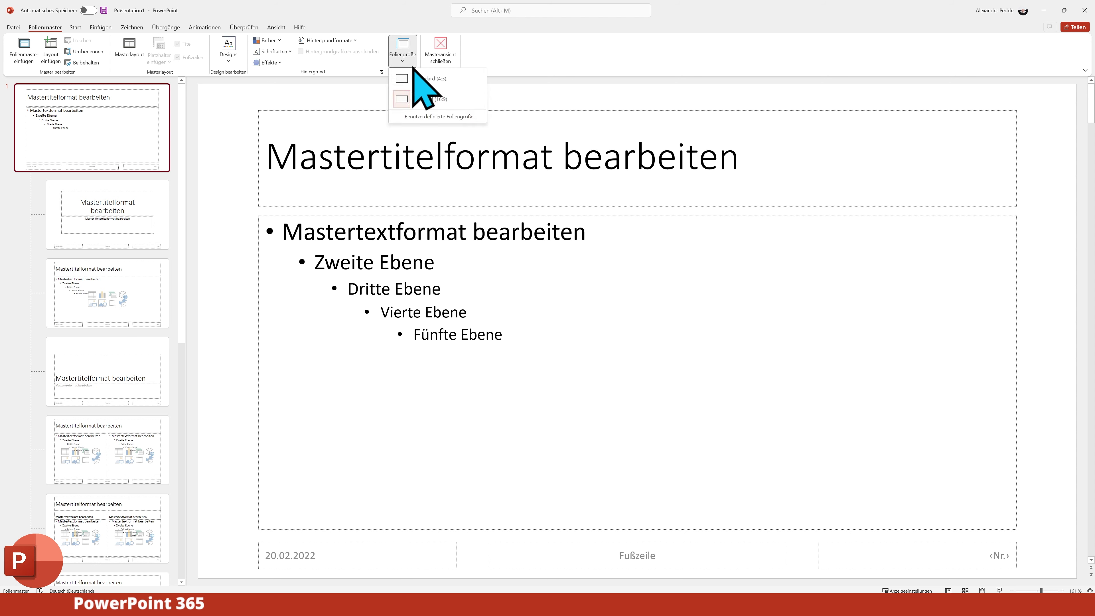
{"action": "left_click", "coordinate": [457, 117]}
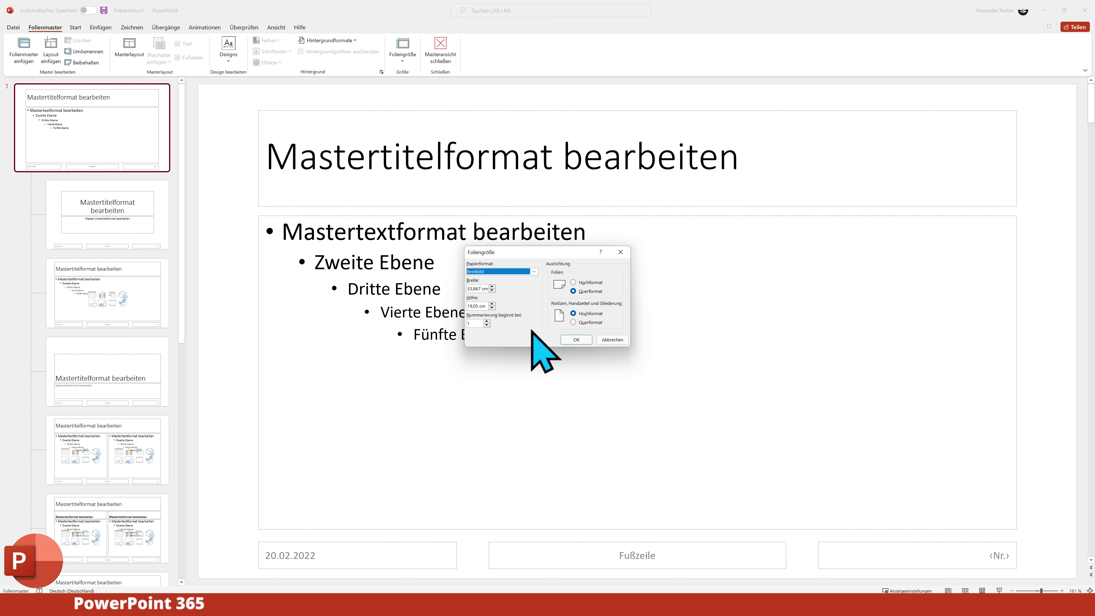
{"action": "left_click", "coordinate": [608, 339]}
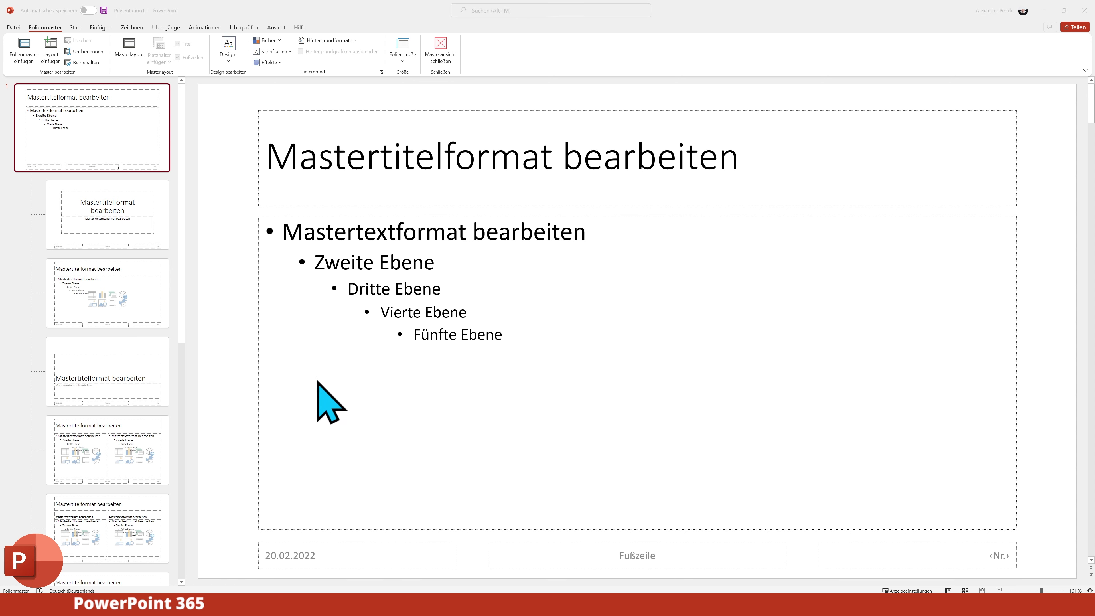
- Save a custom font set 'Master' with Brush Script MT headings and Calisto MT body
{"action": "left_click", "coordinate": [279, 52]}
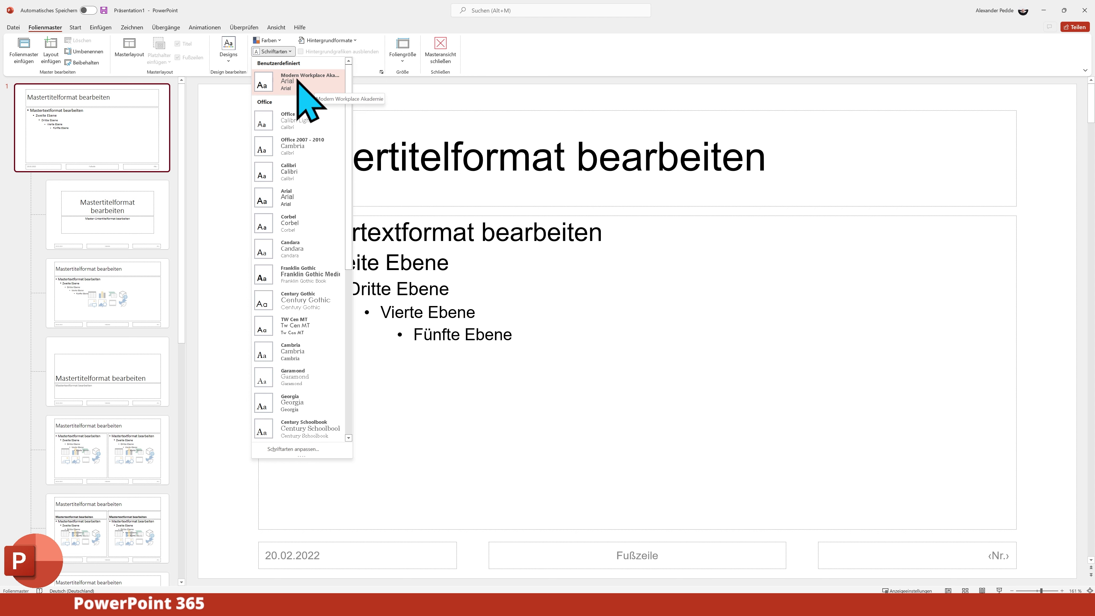
{"action": "left_click", "coordinate": [325, 451]}
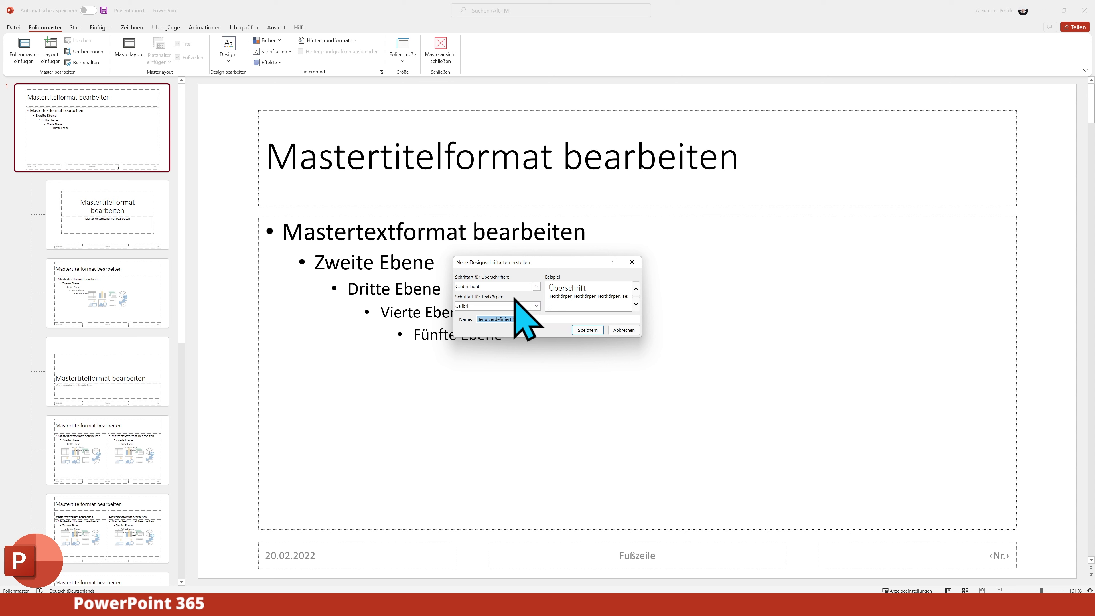
{"action": "left_click", "coordinate": [536, 286]}
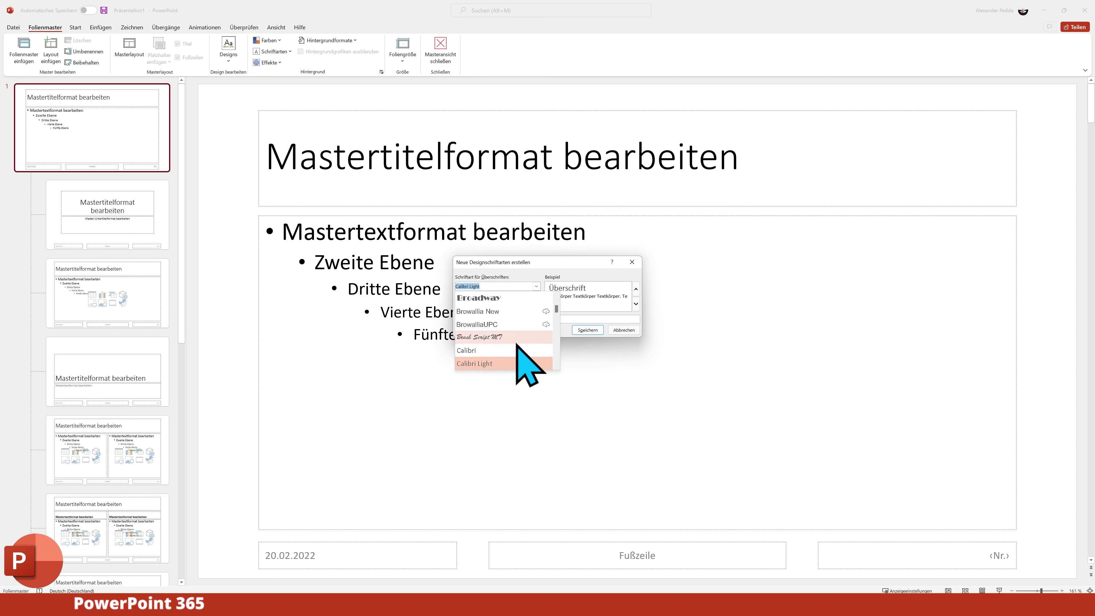
{"action": "left_click", "coordinate": [500, 337]}
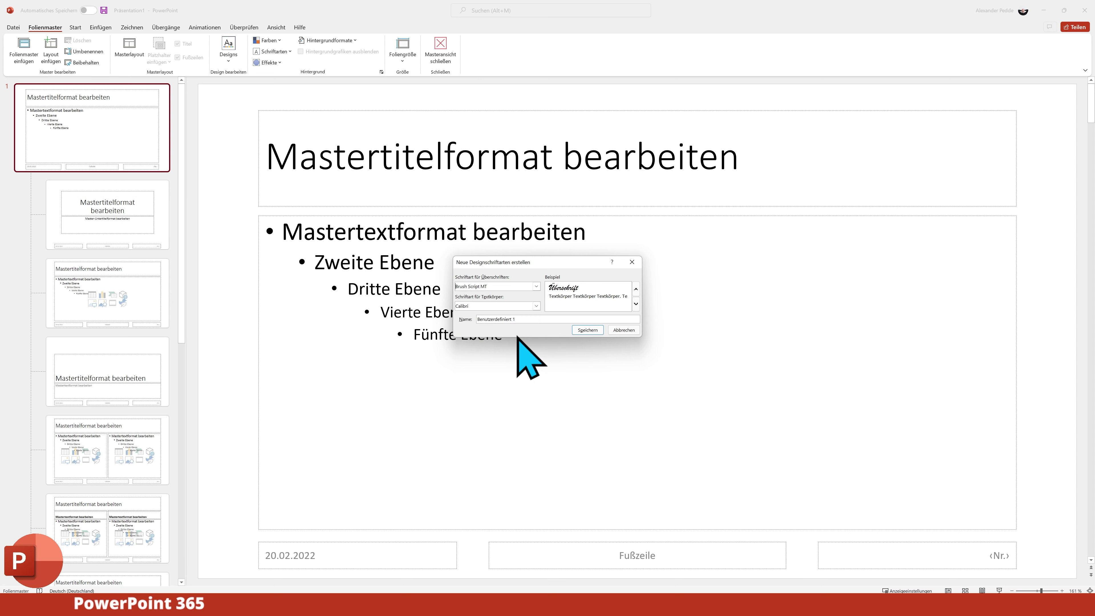
{"action": "left_click", "coordinate": [536, 305]}
{"action": "scroll", "coordinate": [509, 358], "scroll_direction": "down", "scroll_amount": 1}
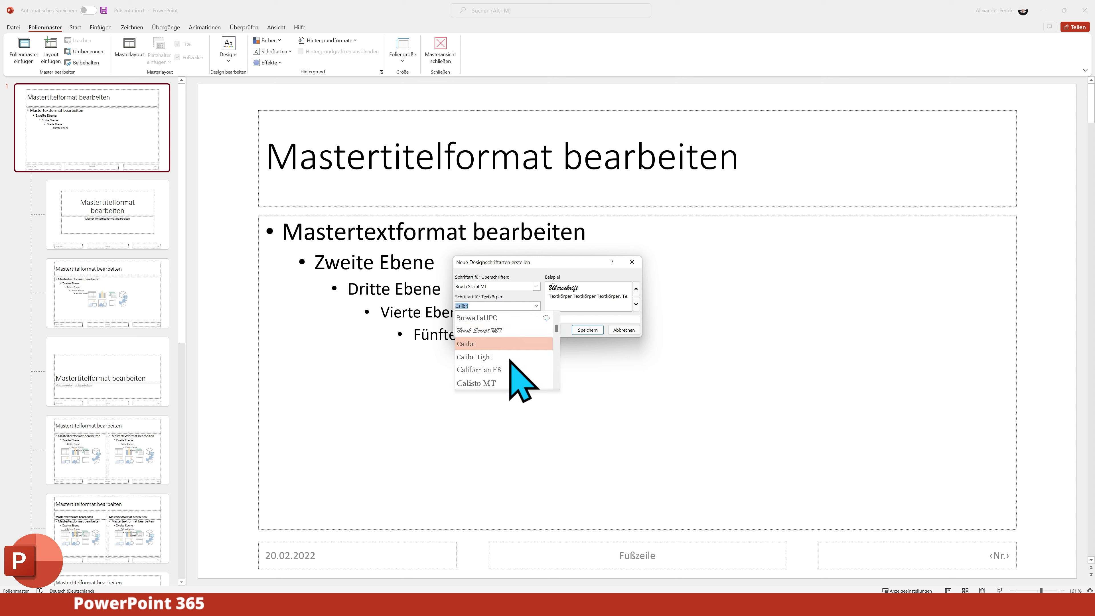
{"action": "scroll", "coordinate": [505, 360], "scroll_direction": "down", "scroll_amount": 1}
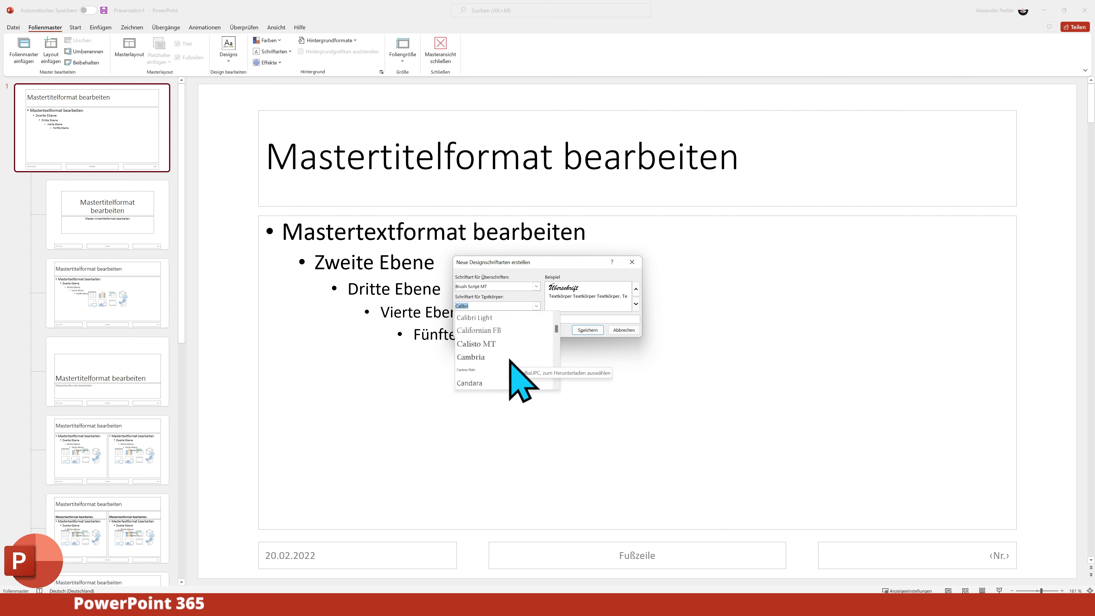
{"action": "left_click", "coordinate": [499, 345]}
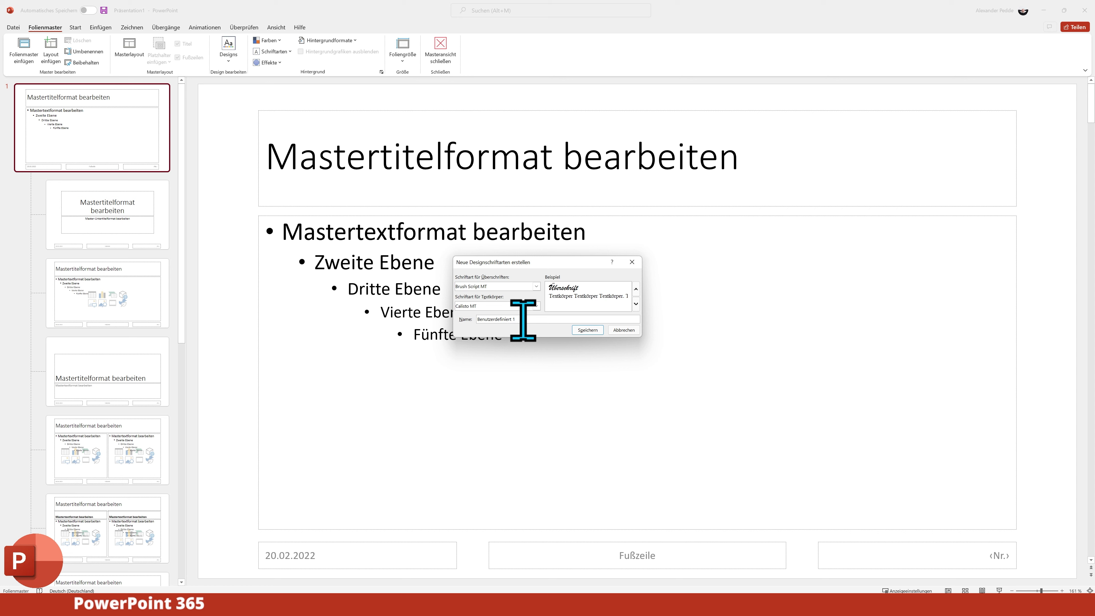
{"action": "left_click_drag", "start_coordinate": [523, 319], "coordinate": [475, 319]}
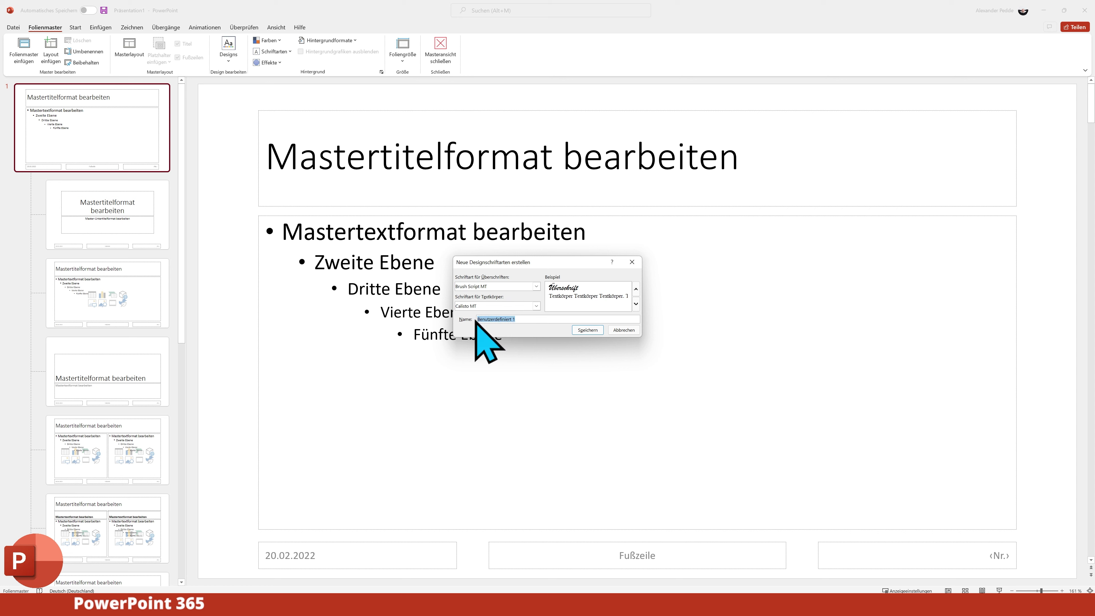
{"action": "type", "text": "Master"}
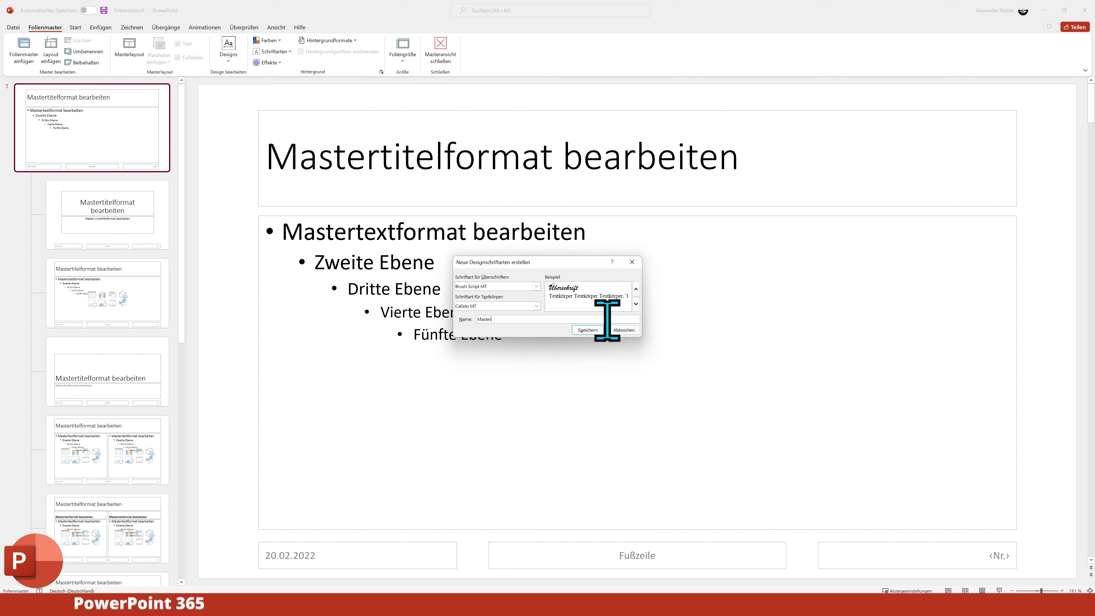
{"action": "left_click", "coordinate": [589, 330]}
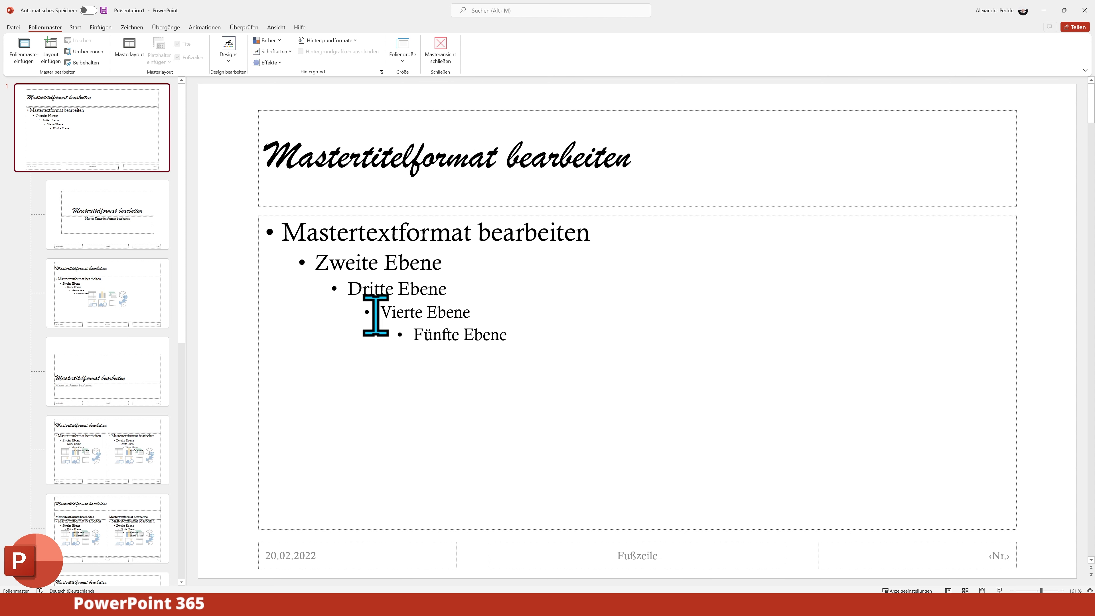
- Browse the master's layouts, including the section-header and Inhalt mit Überschrift layouts
{"action": "left_click", "coordinate": [108, 383]}
{"action": "scroll", "coordinate": [108, 384], "scroll_direction": "down", "scroll_amount": 5}
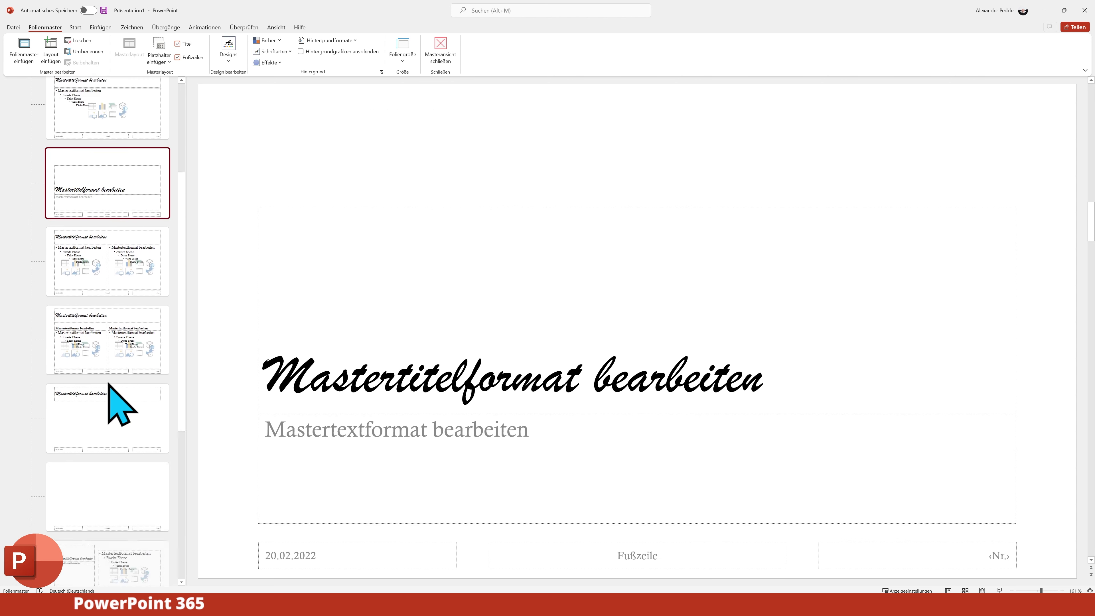
{"action": "left_click", "coordinate": [111, 395]}
{"action": "scroll", "coordinate": [111, 416], "scroll_direction": "down", "scroll_amount": 2}
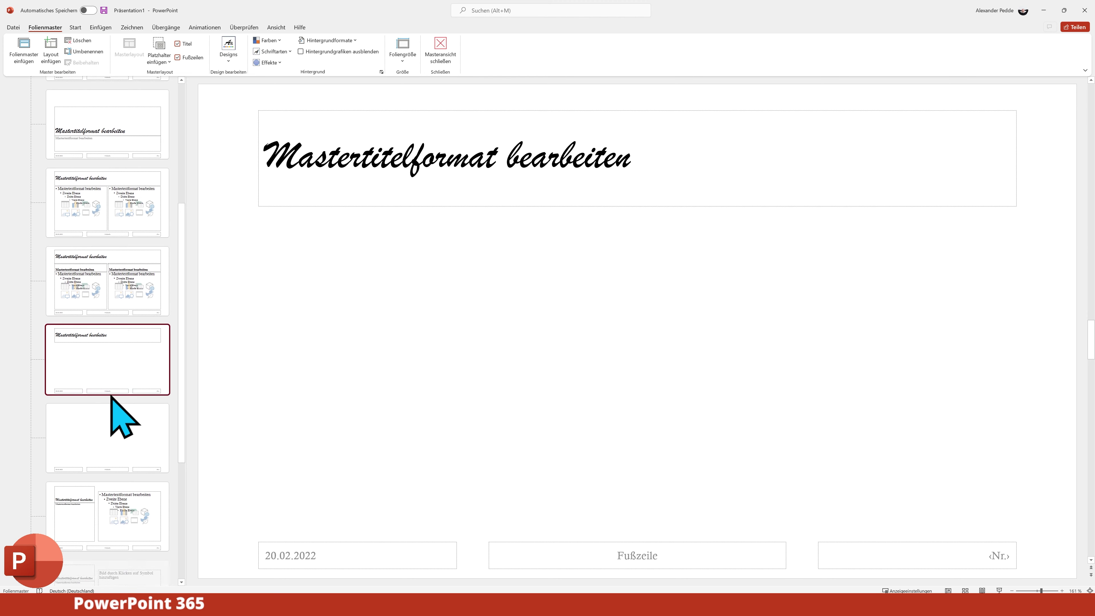
{"action": "left_click", "coordinate": [125, 501]}
- Close master view and add a second slide with the Inhalt mit Überschrift layout
{"action": "left_click", "coordinate": [441, 52]}
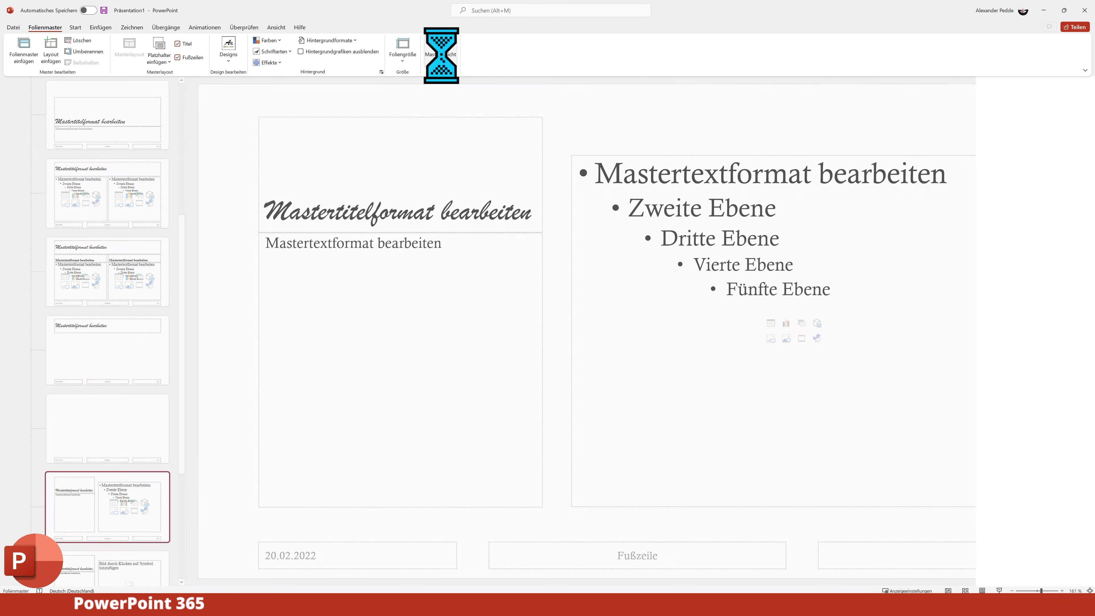
{"action": "left_click", "coordinate": [129, 61]}
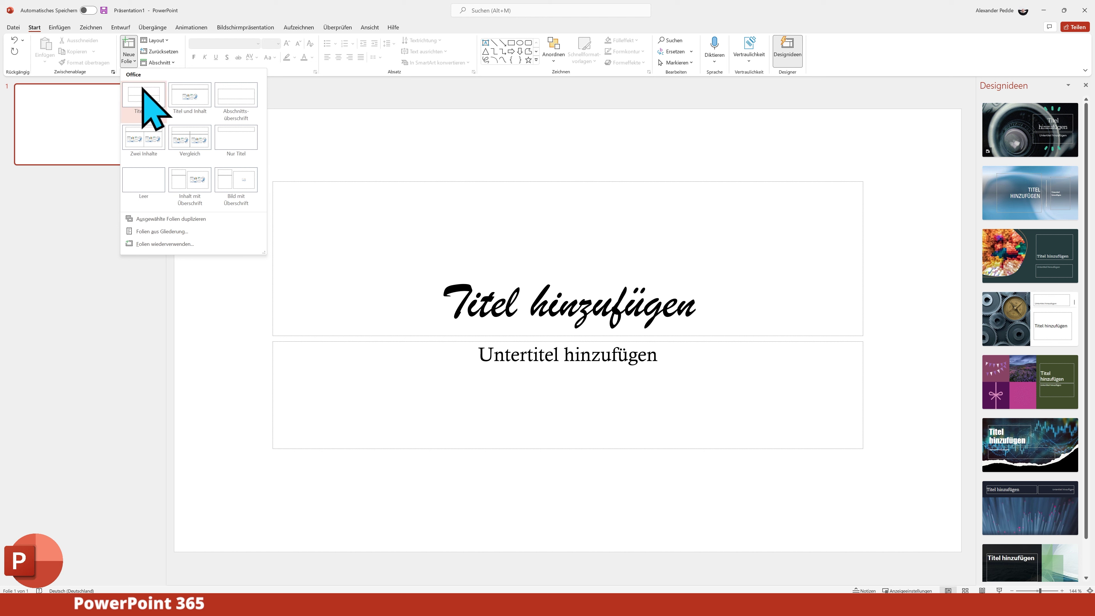
{"action": "left_click", "coordinate": [198, 183]}
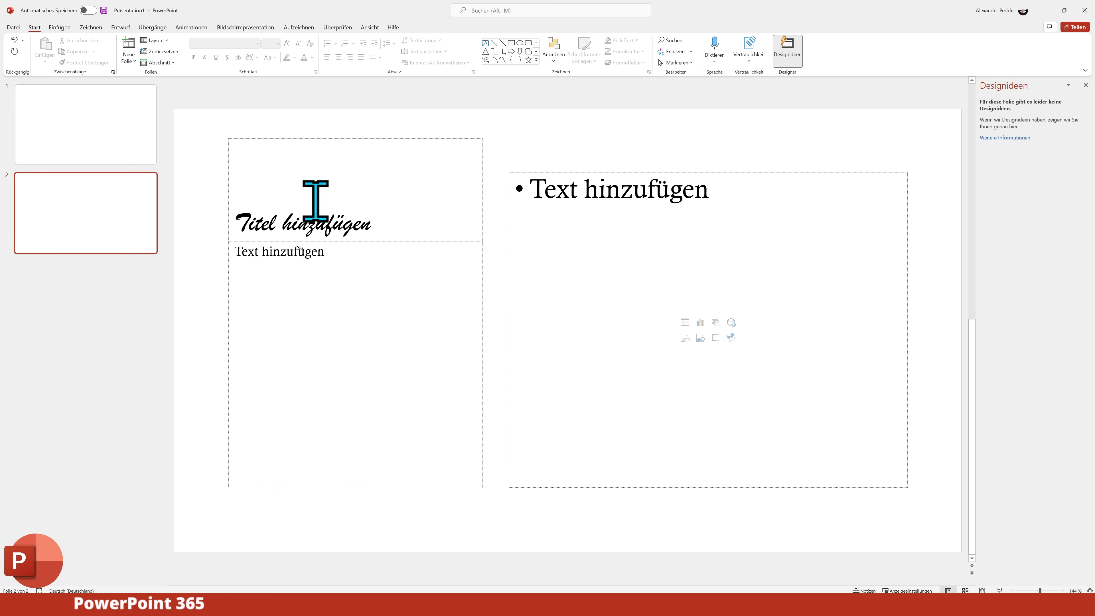
{"action": "left_click", "coordinate": [369, 28]}
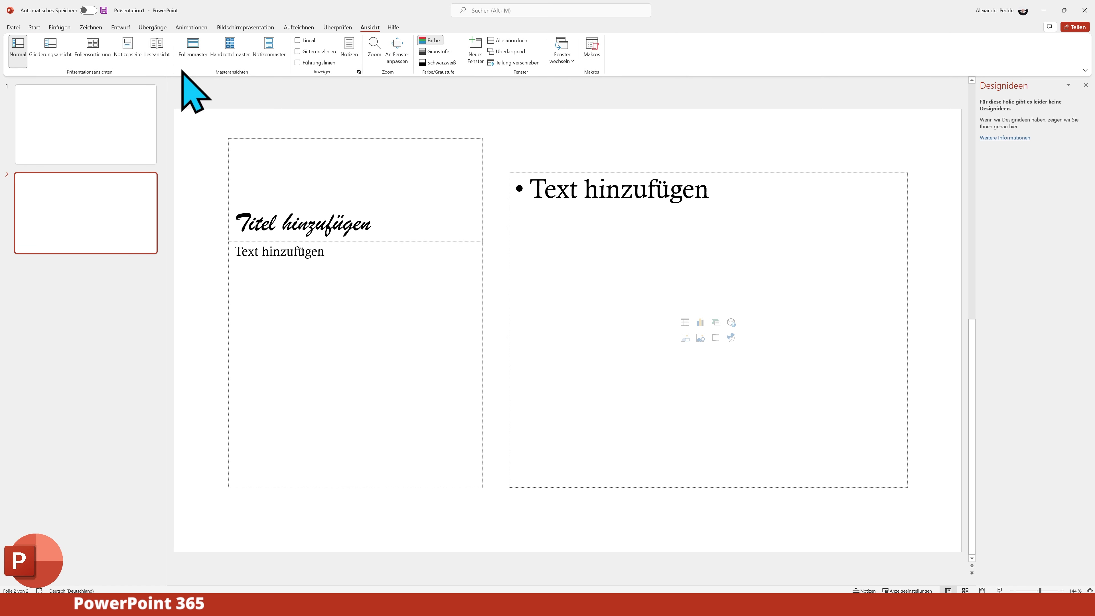
- Reopen the slide master and start a custom font set with Arial as heading font
{"action": "left_click", "coordinate": [189, 51]}
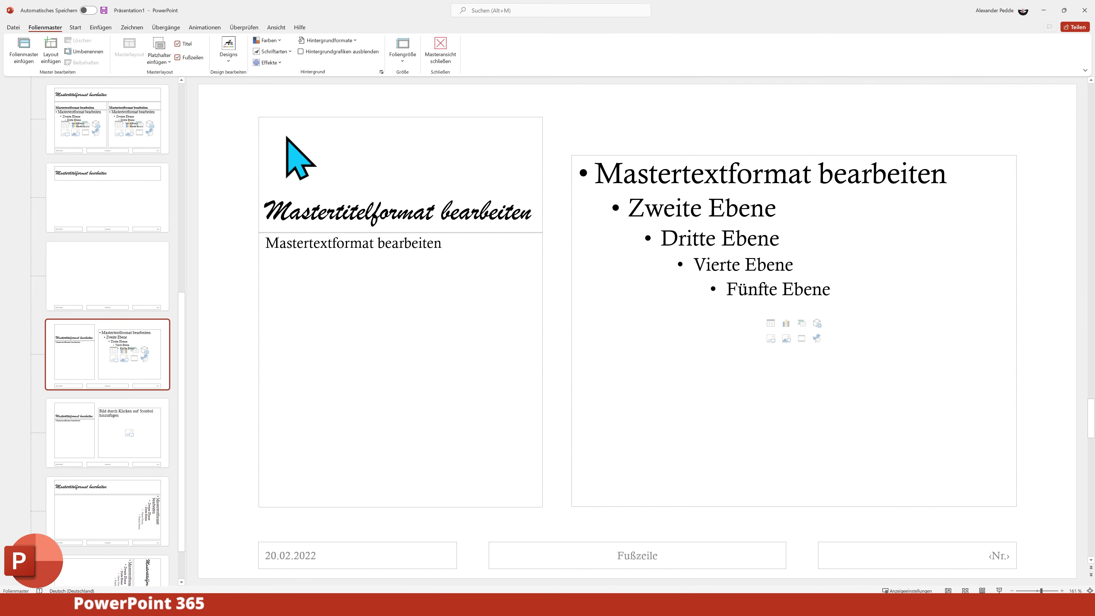
{"action": "left_click", "coordinate": [275, 51]}
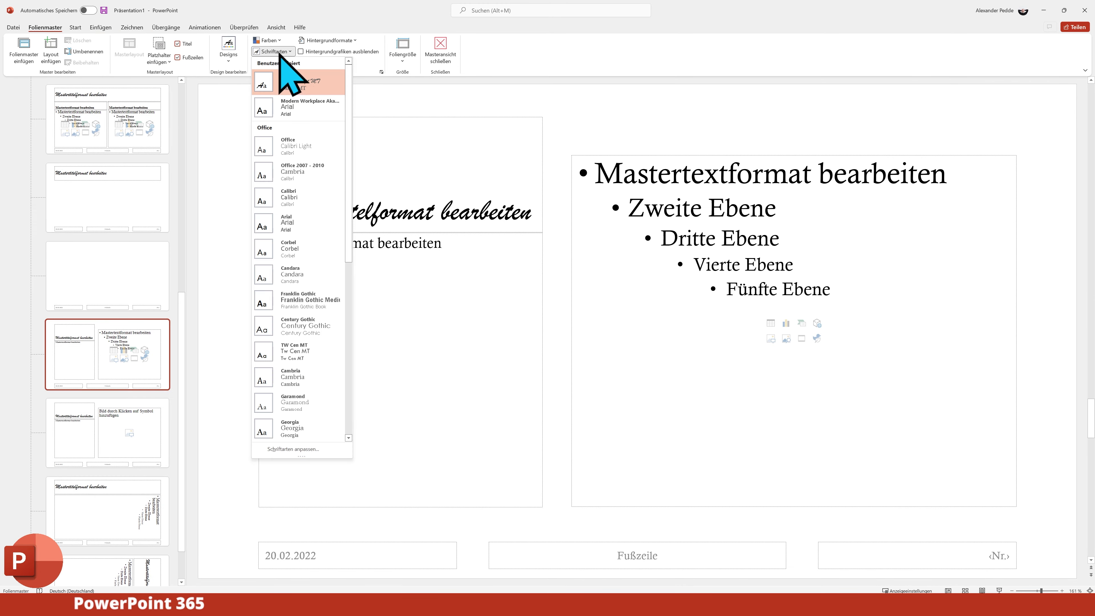
{"action": "left_click", "coordinate": [312, 449]}
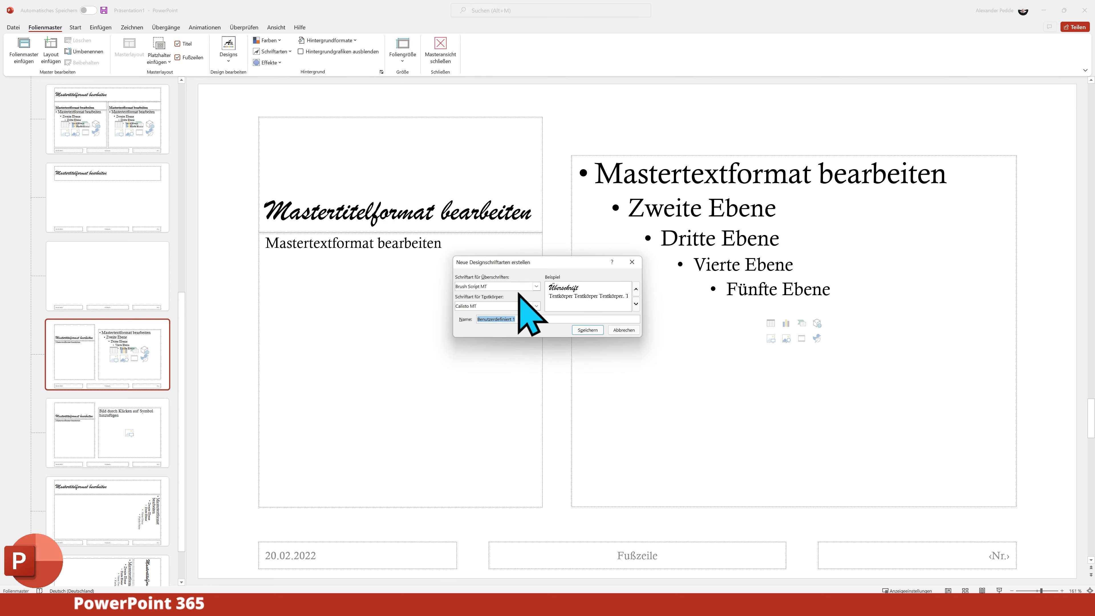
{"action": "left_click", "coordinate": [536, 286]}
{"action": "scroll", "coordinate": [535, 304], "scroll_direction": "up", "scroll_amount": 3}
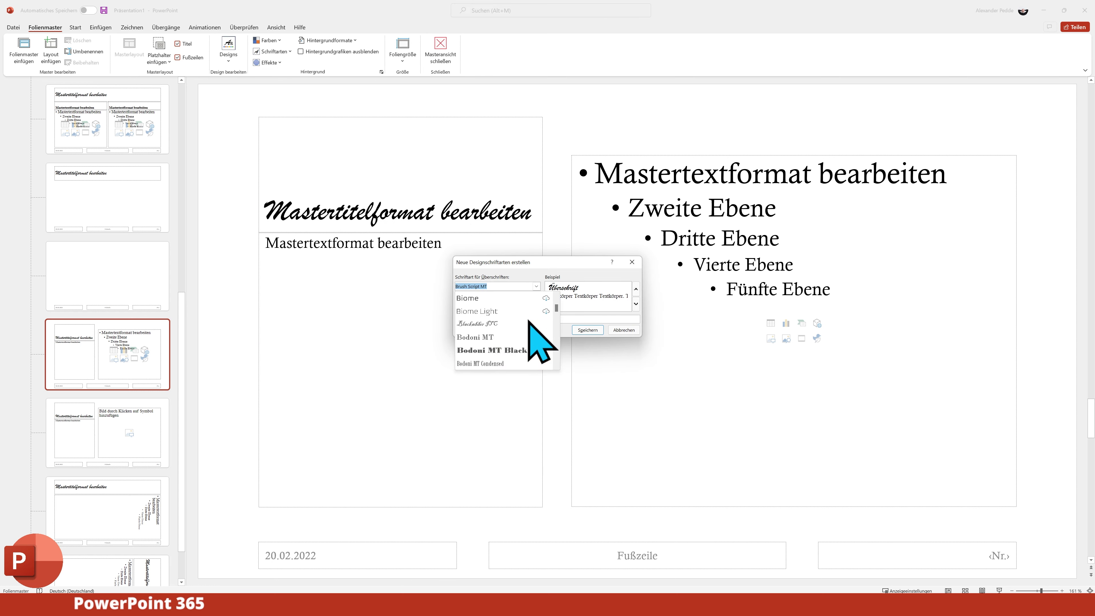
{"action": "scroll", "coordinate": [533, 311], "scroll_direction": "up", "scroll_amount": 3}
{"action": "scroll", "coordinate": [532, 315], "scroll_direction": "up", "scroll_amount": 3}
{"action": "scroll", "coordinate": [528, 321], "scroll_direction": "up", "scroll_amount": 3}
{"action": "scroll", "coordinate": [528, 323], "scroll_direction": "up", "scroll_amount": 3}
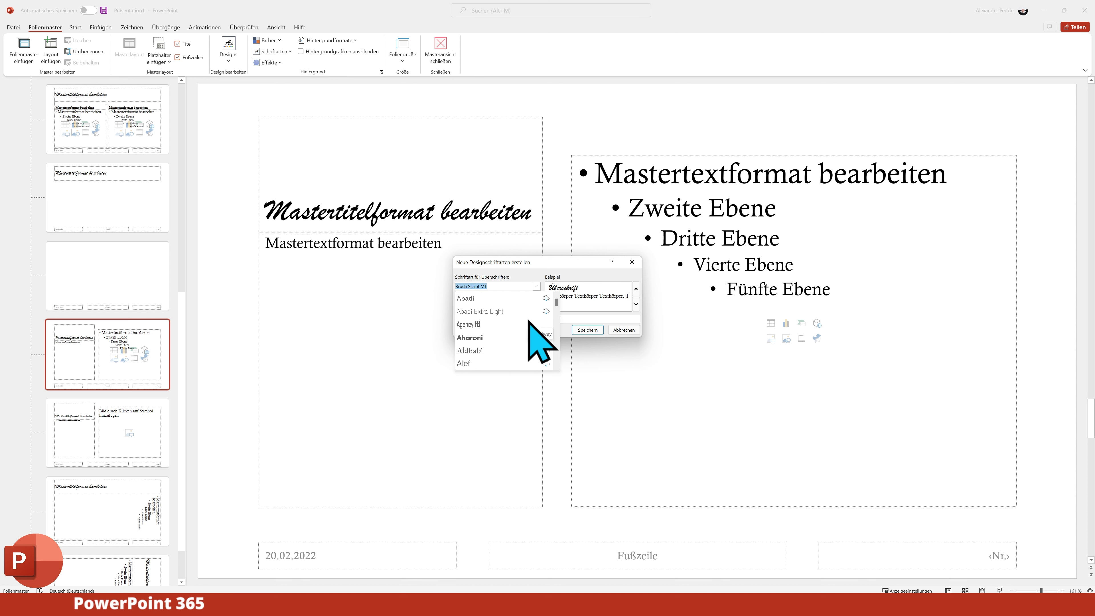
{"action": "scroll", "coordinate": [524, 324], "scroll_direction": "down", "scroll_amount": 1}
{"action": "scroll", "coordinate": [511, 332], "scroll_direction": "down", "scroll_amount": 1}
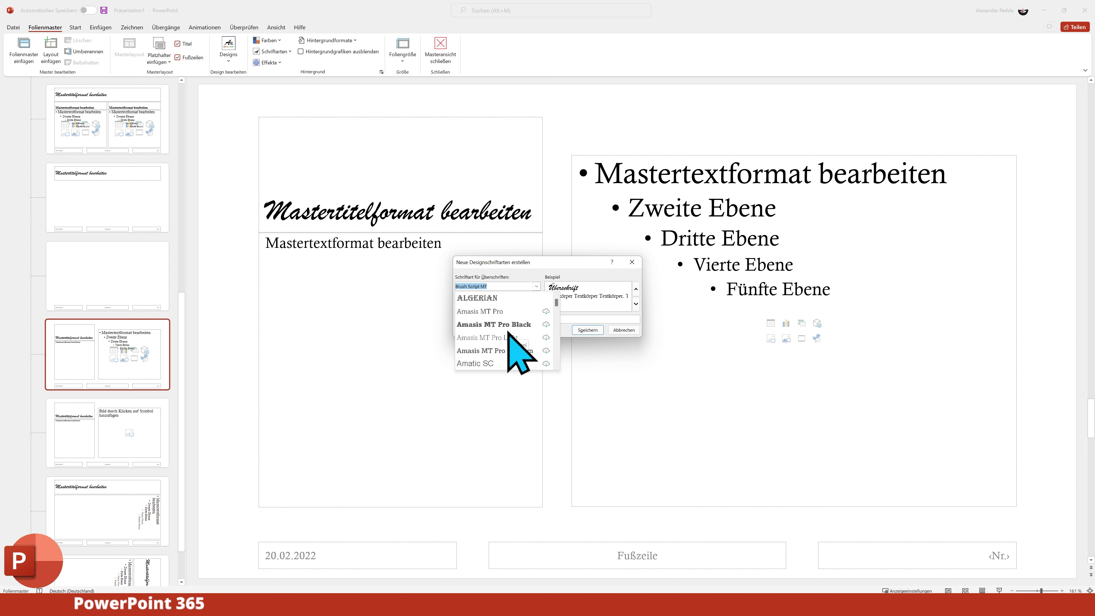
{"action": "scroll", "coordinate": [509, 333], "scroll_direction": "down", "scroll_amount": 1}
{"action": "scroll", "coordinate": [509, 333], "scroll_direction": "down", "scroll_amount": 2}
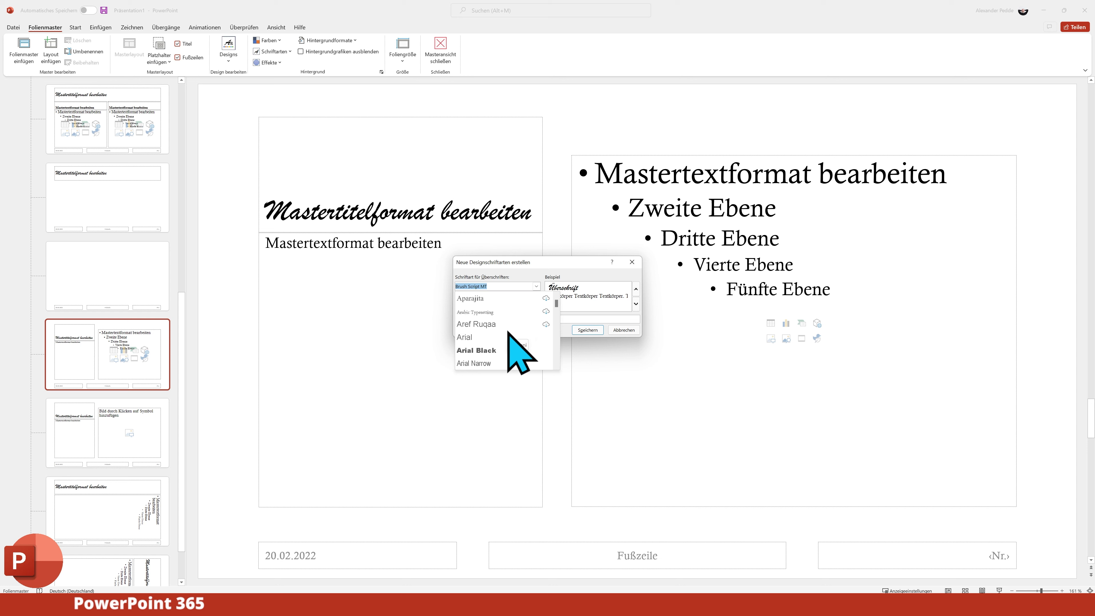
{"action": "left_click", "coordinate": [498, 340]}
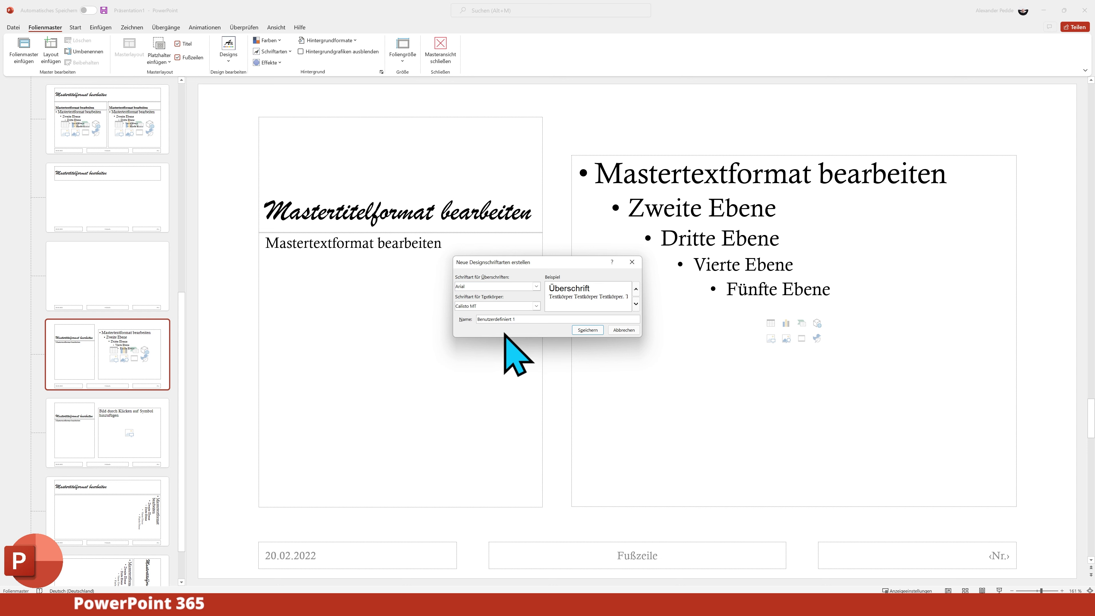
- Set the body font to Arial as well and save the set as 'Master'
{"action": "left_click", "coordinate": [537, 307]}
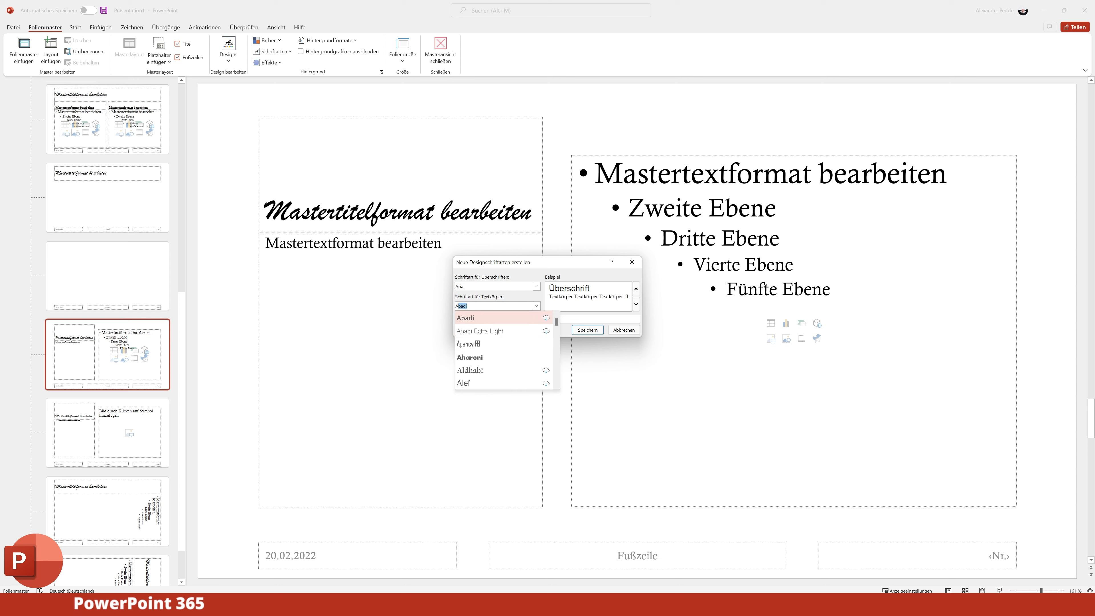
{"action": "type", "text": "Arial"}
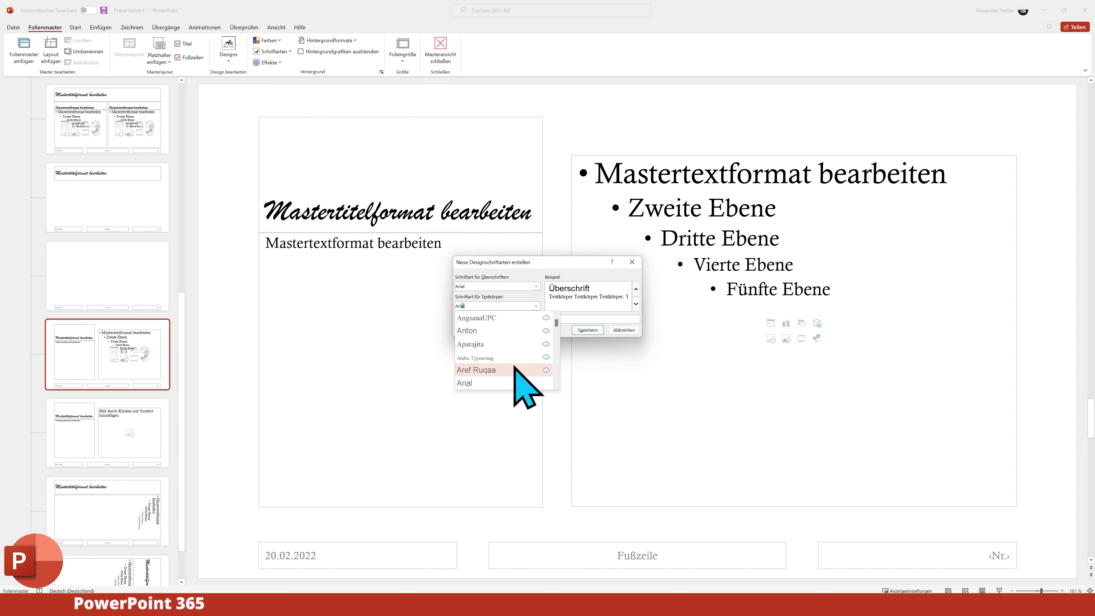
{"action": "left_click", "coordinate": [499, 383]}
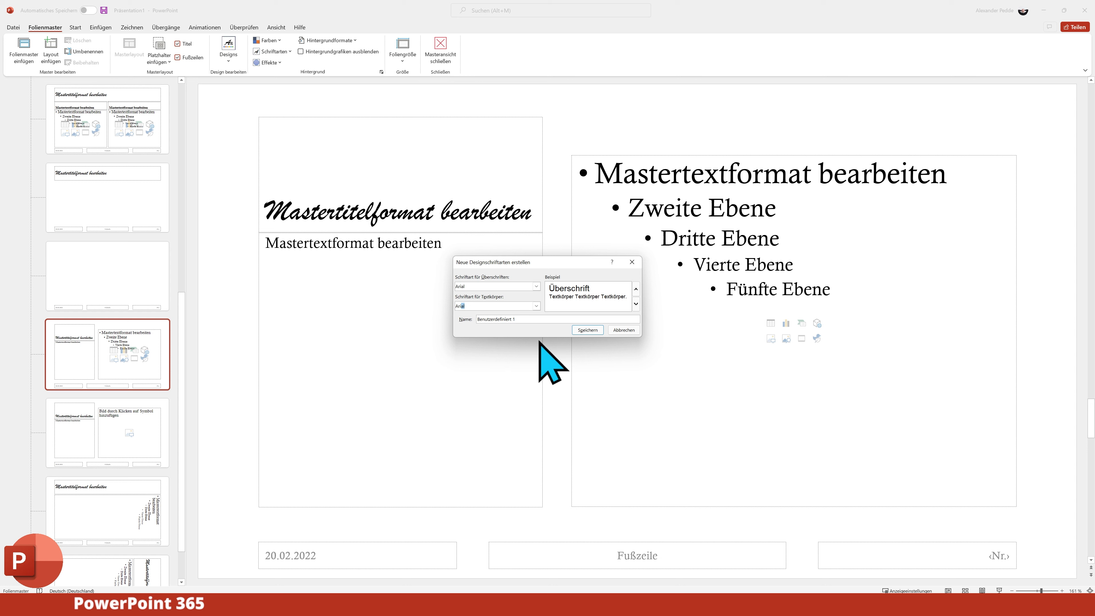
{"action": "left_click", "coordinate": [533, 319]}
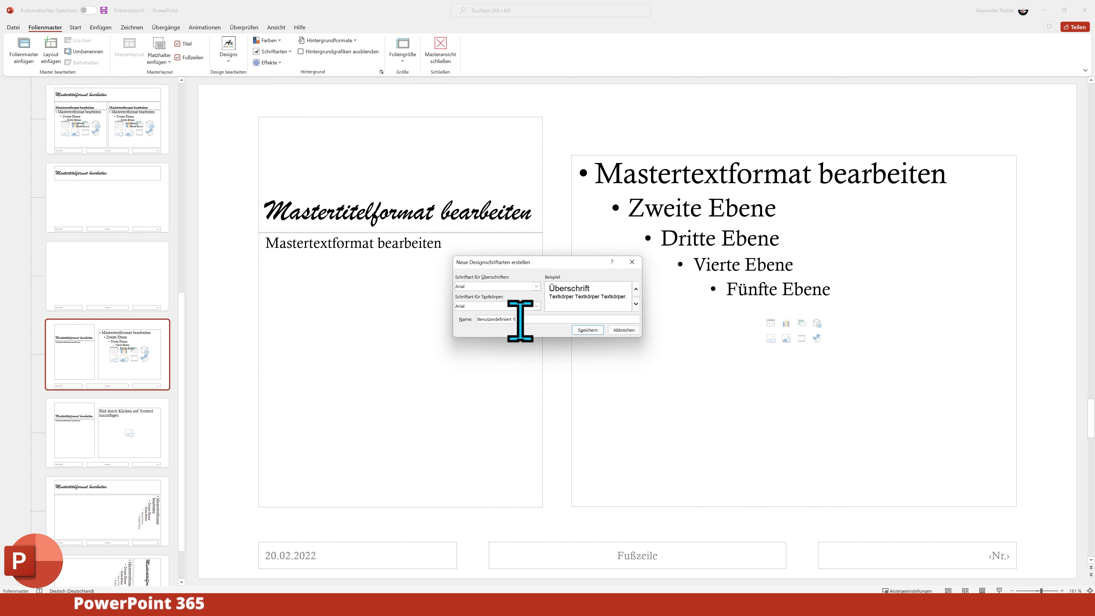
{"action": "left_click_drag", "start_coordinate": [520, 319], "coordinate": [477, 319]}
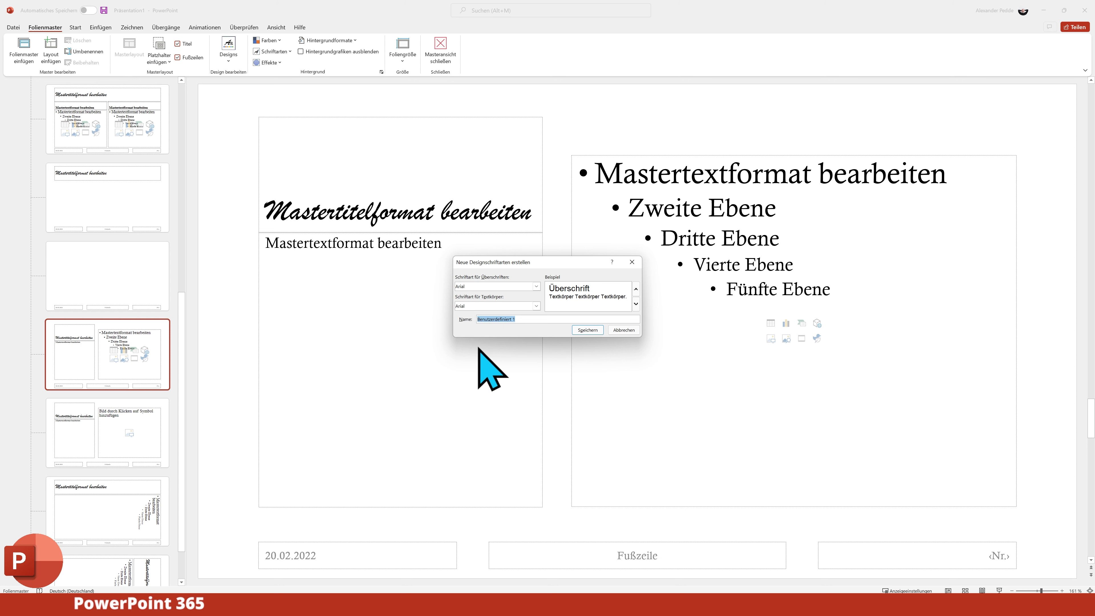
{"action": "type", "text": "Master"}
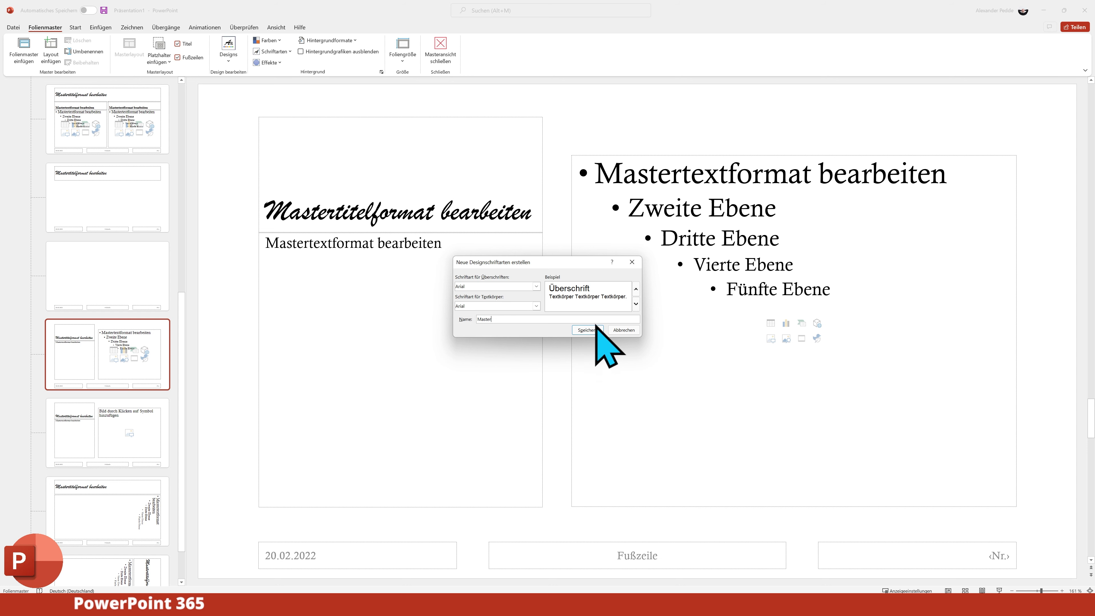
{"action": "left_click", "coordinate": [593, 329]}
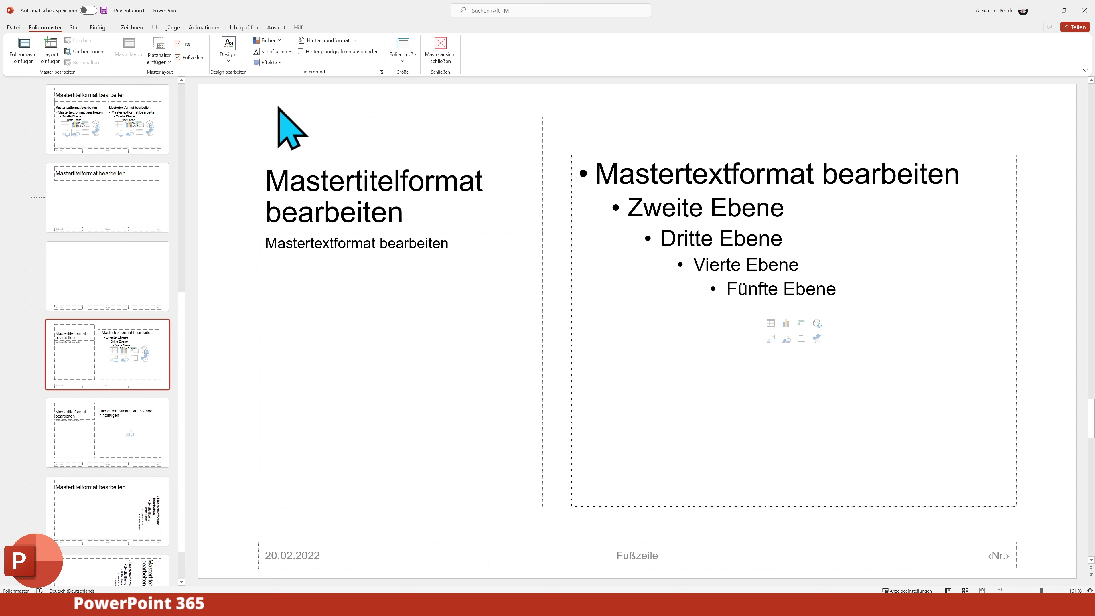
{"action": "left_click", "coordinate": [289, 53]}
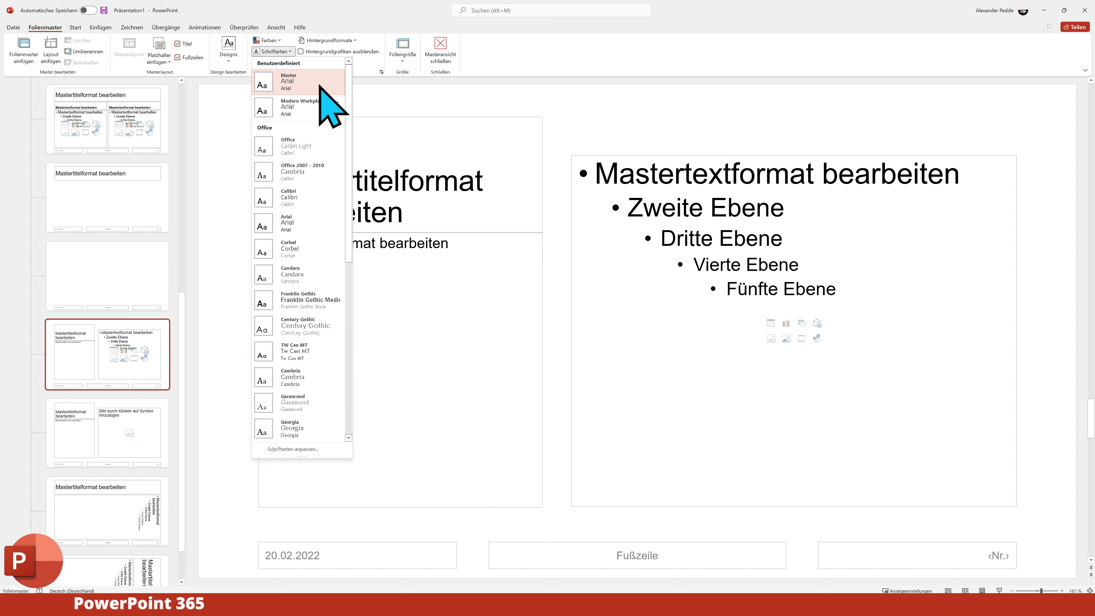
{"action": "right_click", "coordinate": [301, 81]}
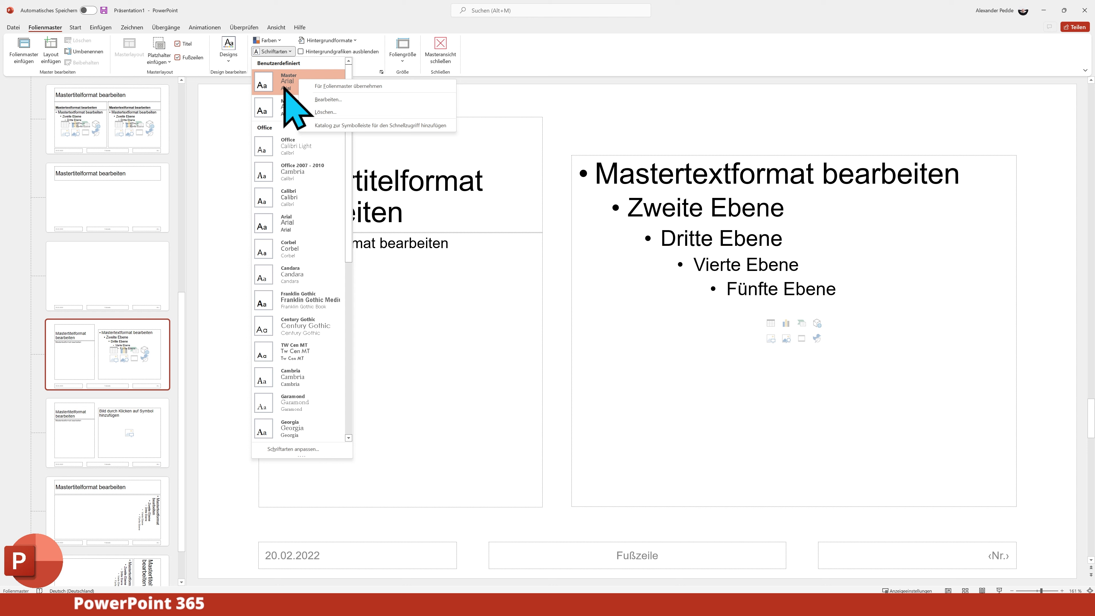
{"action": "left_click", "coordinate": [554, 99]}
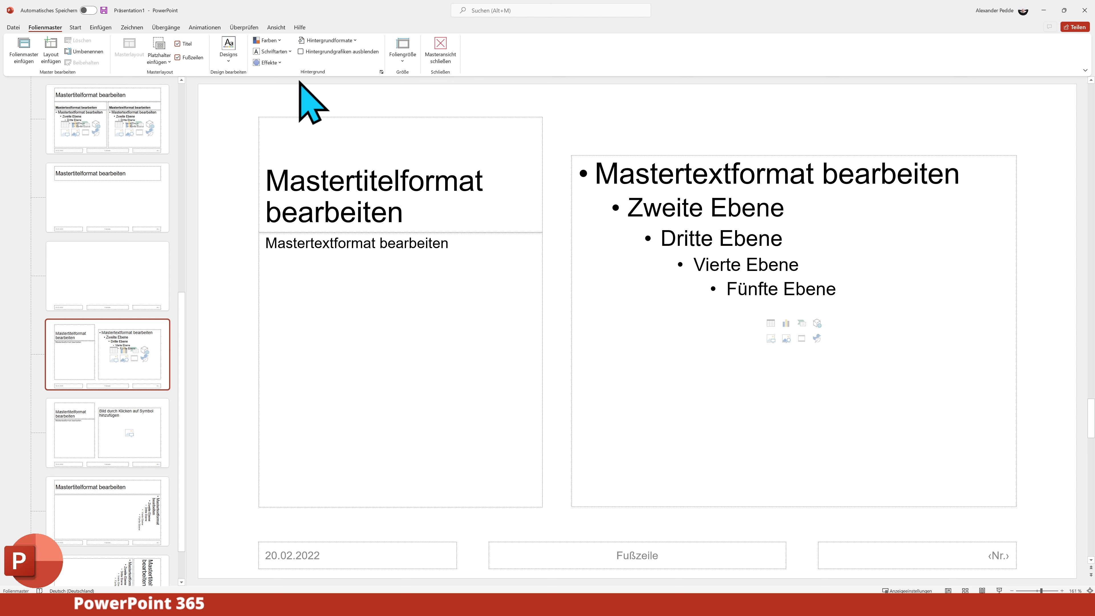
{"action": "left_click", "coordinate": [279, 42]}
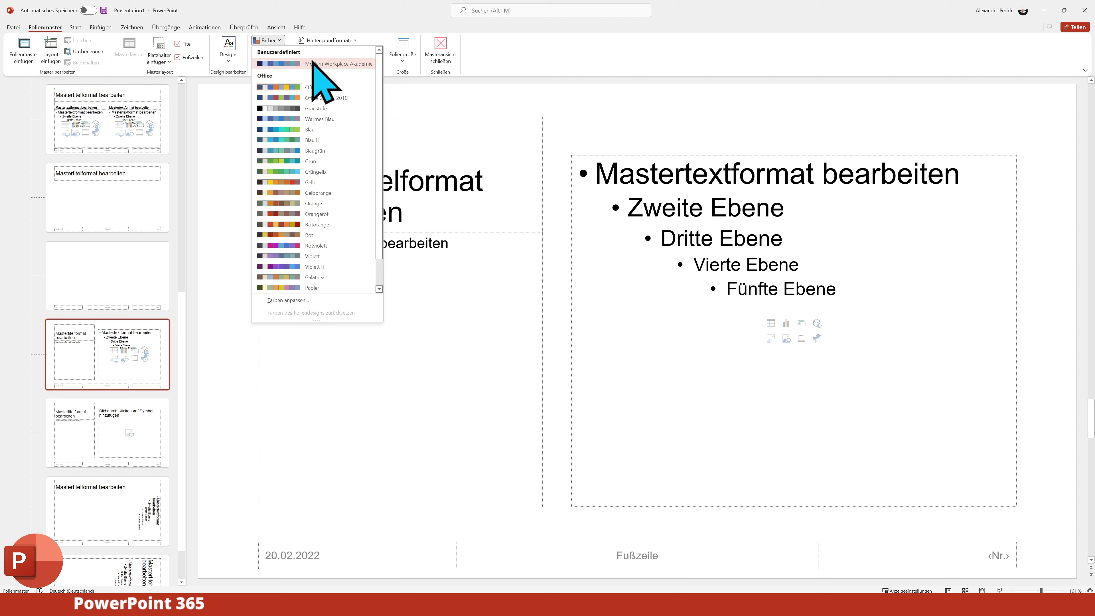
- Open Farben anpassen from the Farben gallery to create new theme colours
{"action": "left_click", "coordinate": [325, 97]}
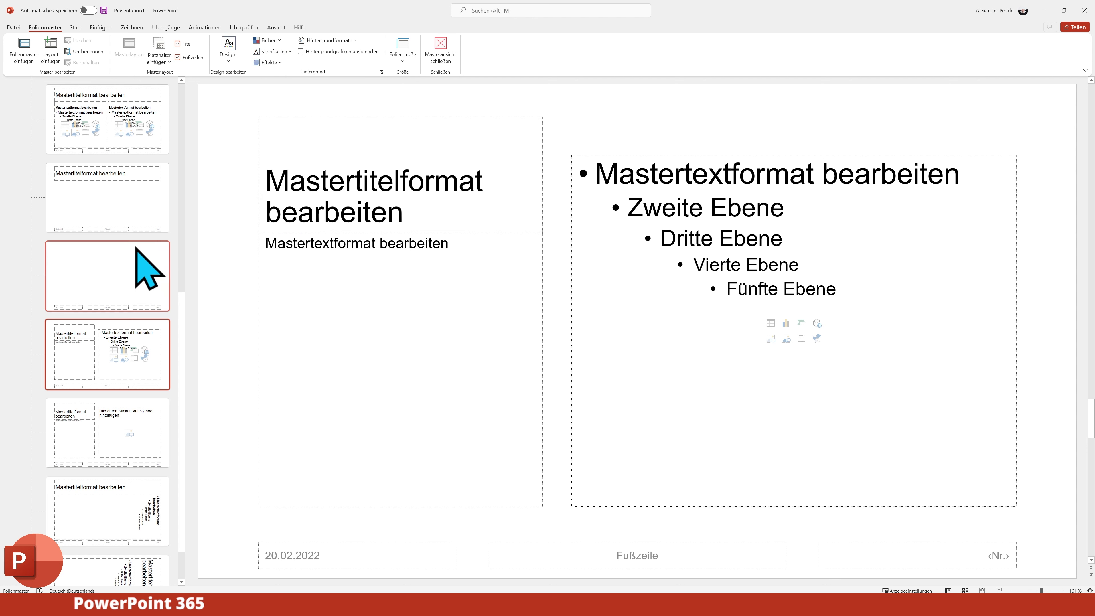
{"action": "left_click", "coordinate": [268, 40]}
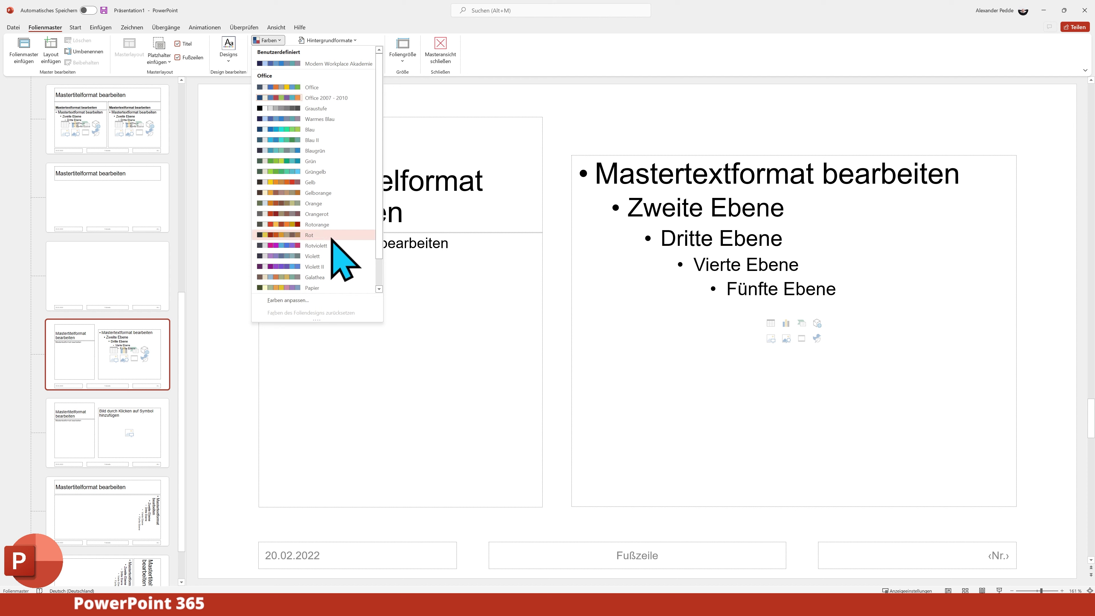
{"action": "scroll", "coordinate": [340, 254], "scroll_direction": "down", "scroll_amount": 2}
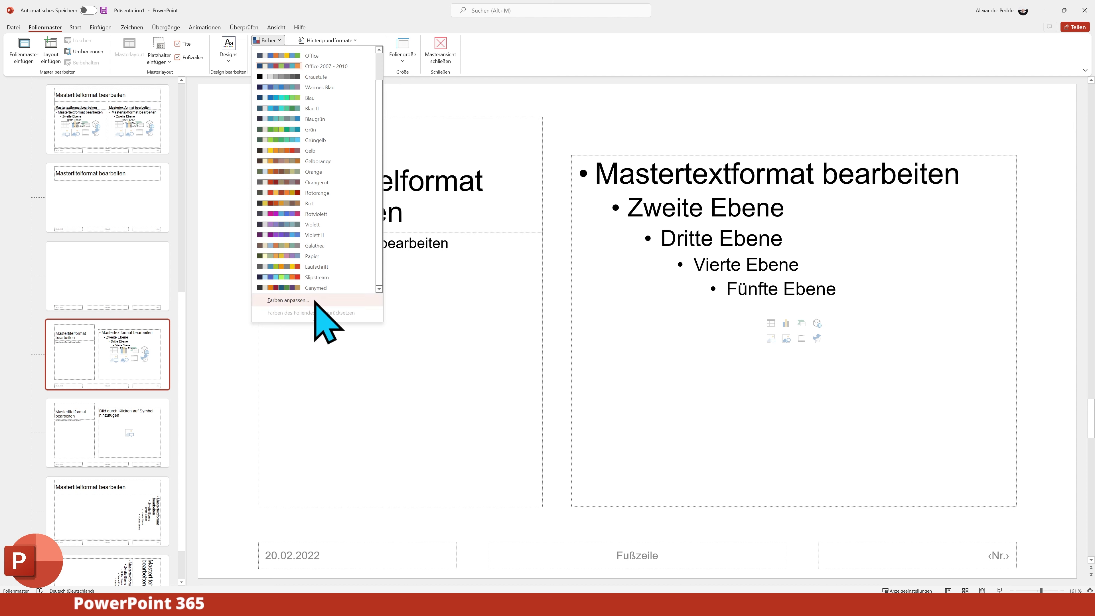
{"action": "left_click", "coordinate": [288, 300]}
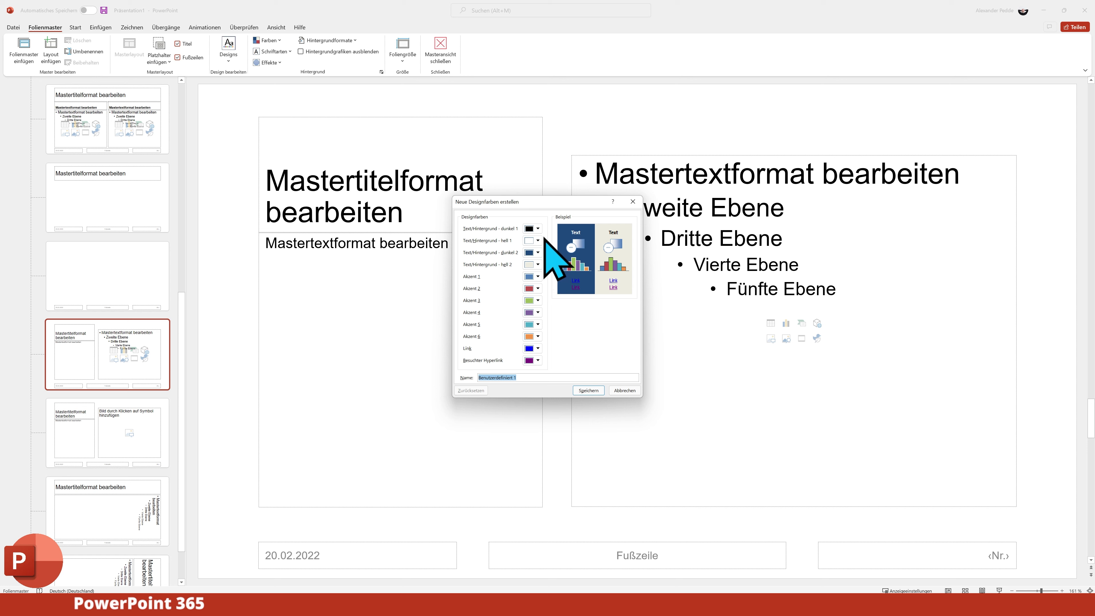
- Give Akzent 1 a custom colour and name the new colour scheme 'Master'
{"action": "left_click", "coordinate": [541, 276]}
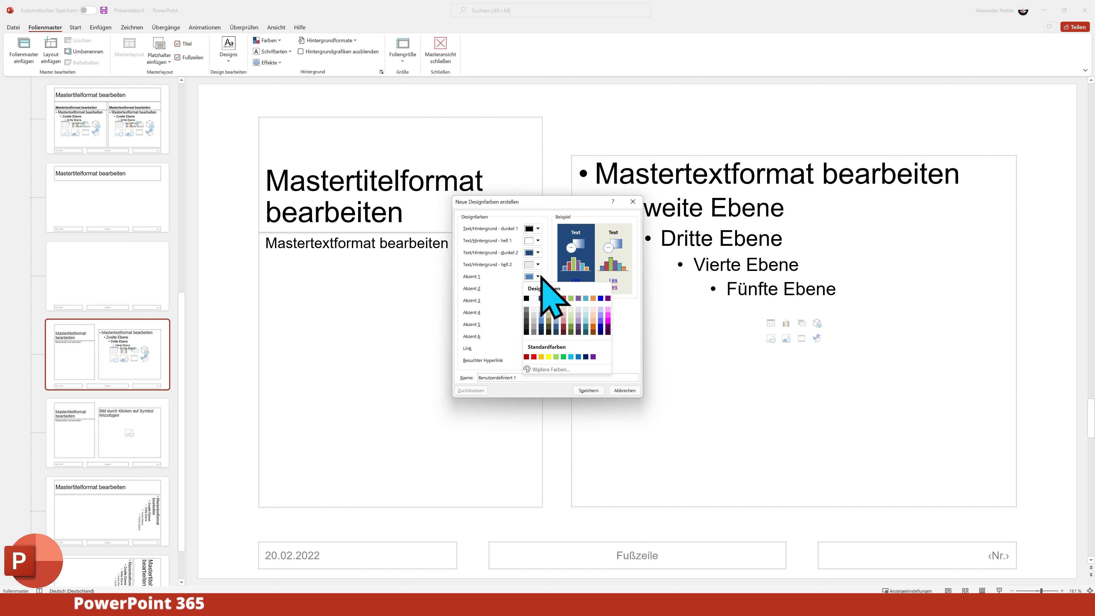
{"action": "left_click", "coordinate": [552, 369]}
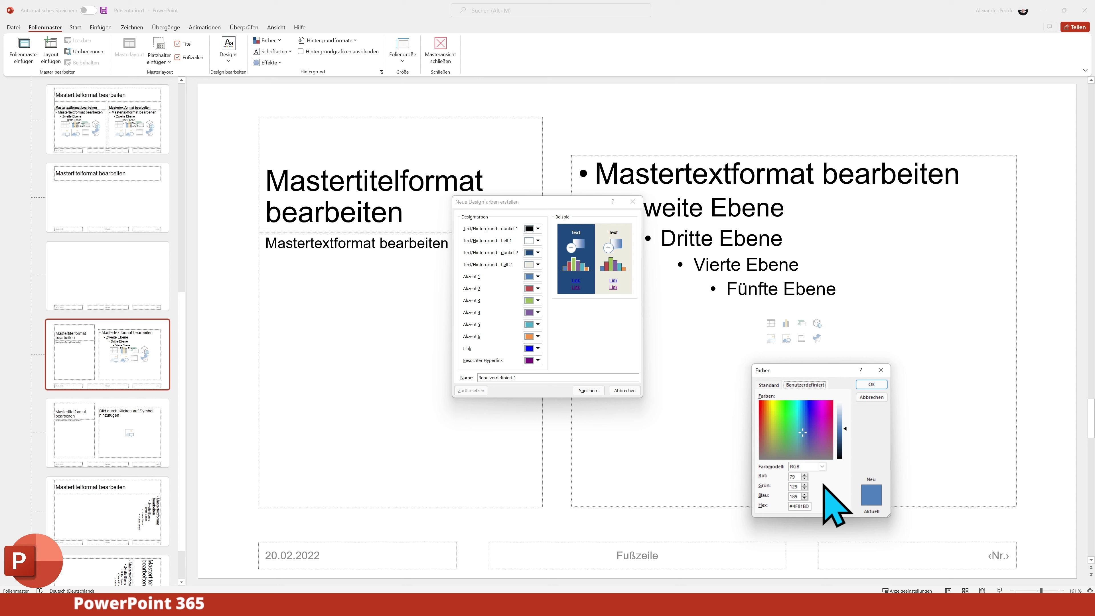
{"action": "left_click", "coordinate": [871, 384]}
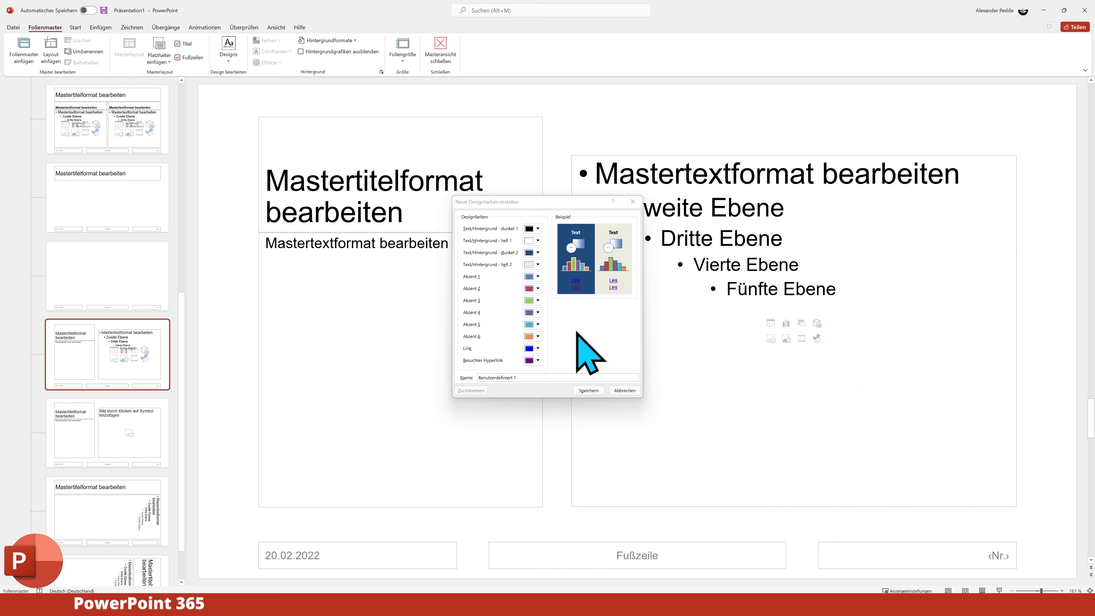
{"action": "left_click", "coordinate": [530, 377]}
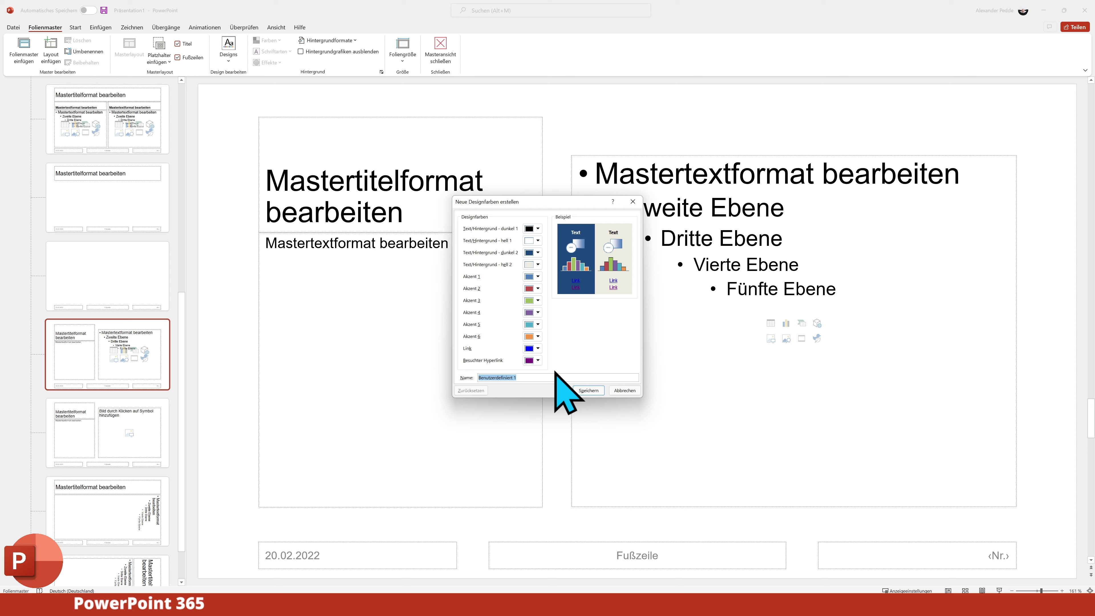
{"action": "type", "text": "Master"}
{"action": "left_click", "coordinate": [587, 390]}
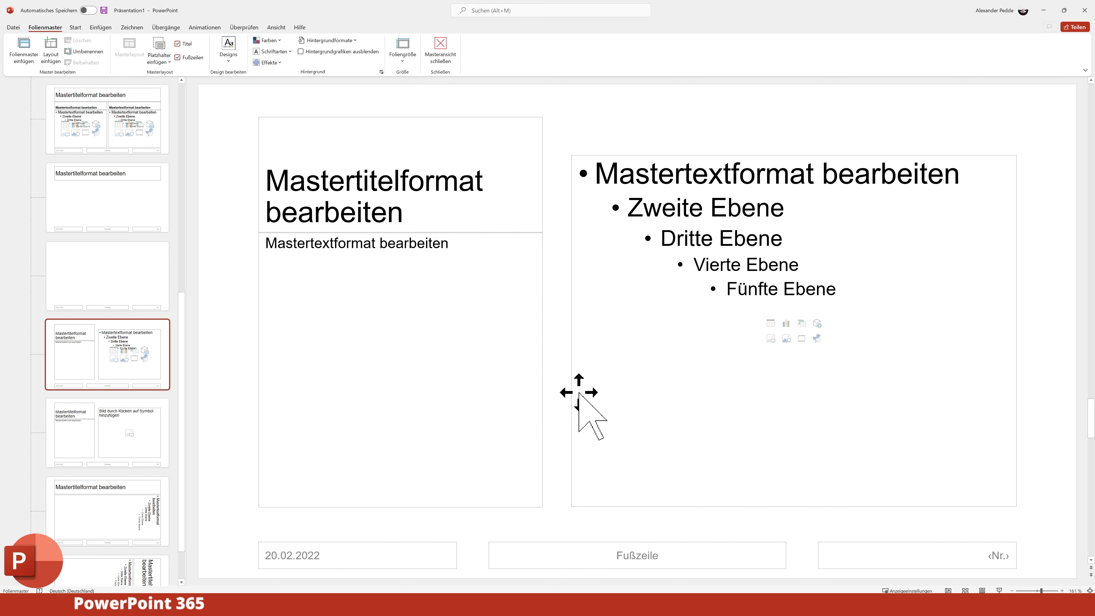
{"action": "left_click", "coordinate": [268, 41]}
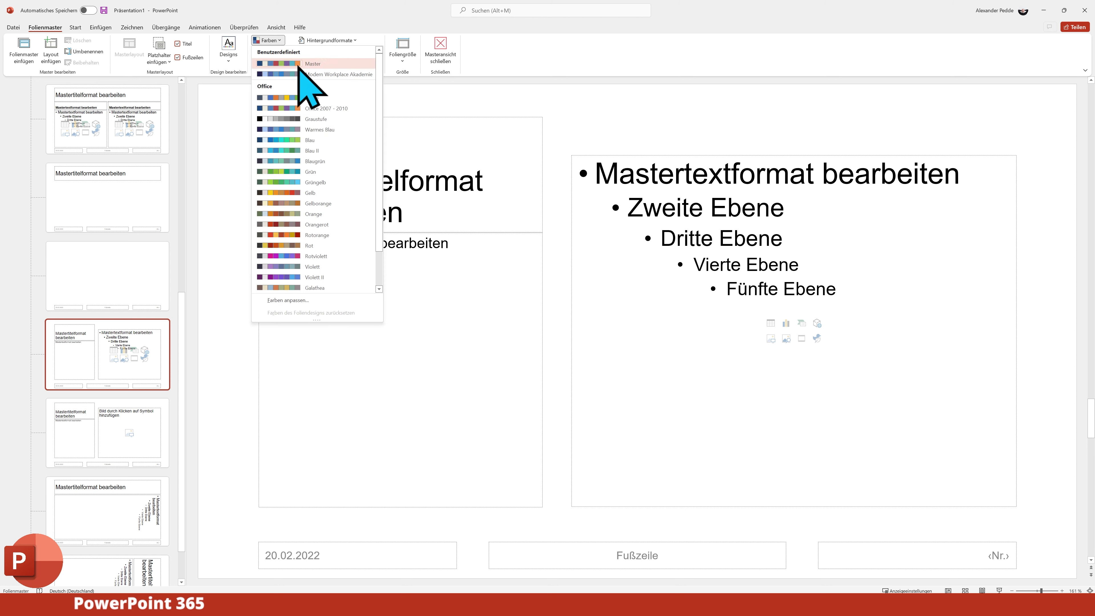
{"action": "right_click", "coordinate": [288, 64]}
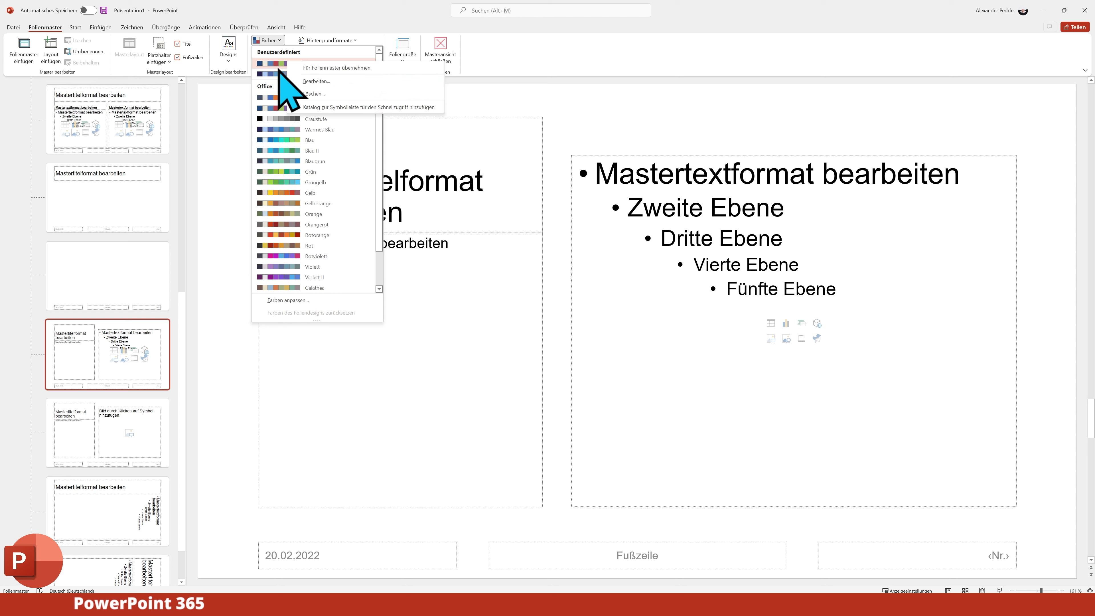
{"action": "left_click", "coordinate": [360, 52]}
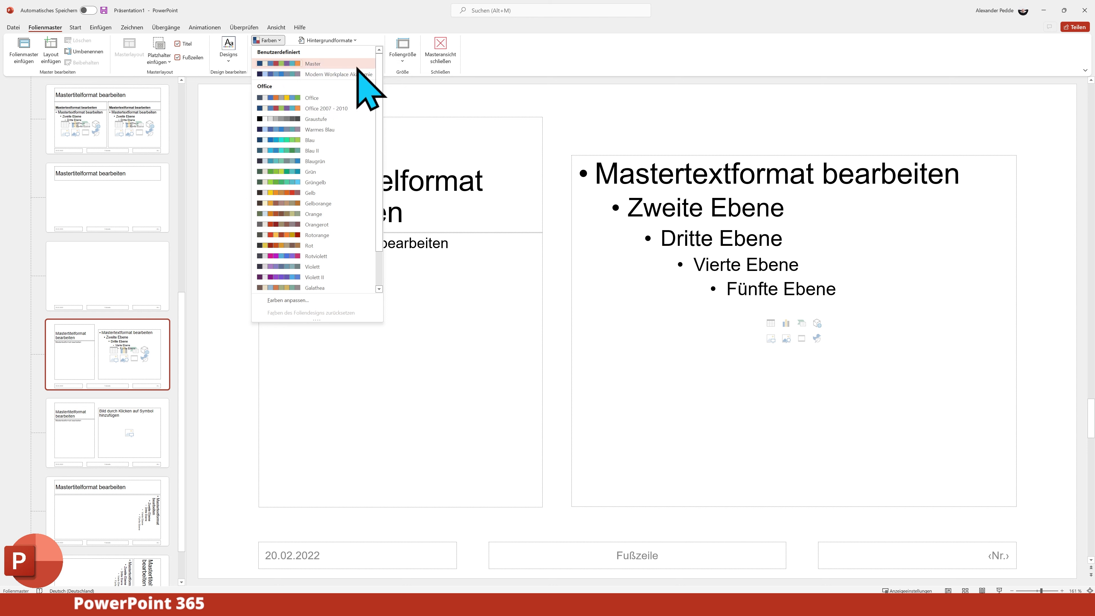
{"action": "left_click", "coordinate": [429, 92]}
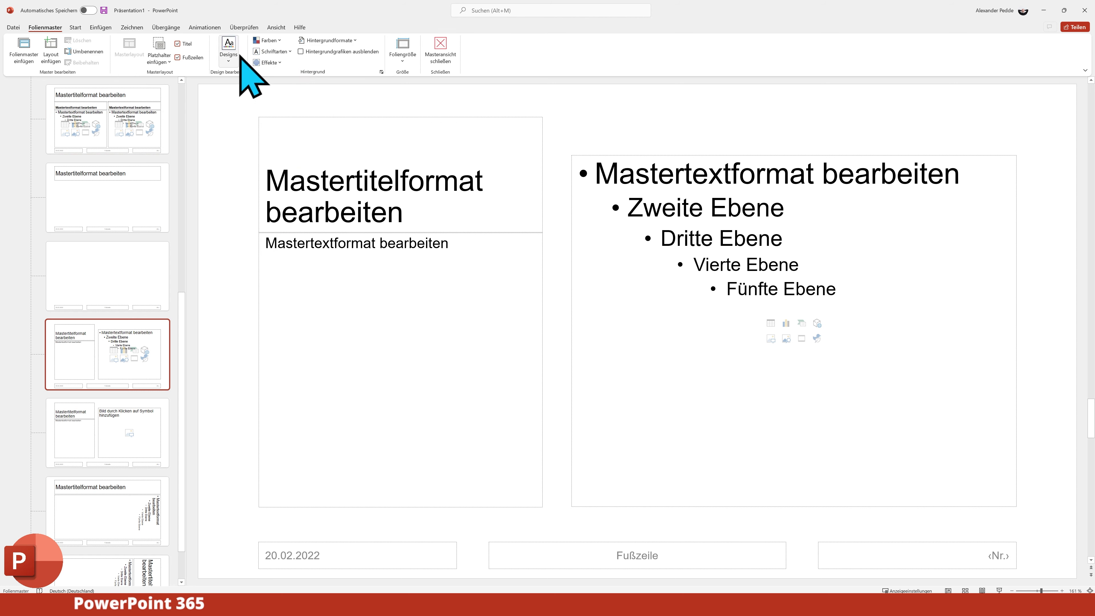
- Return to normal view and insert a 6x6 table on slide 2
{"action": "left_click", "coordinate": [440, 49]}
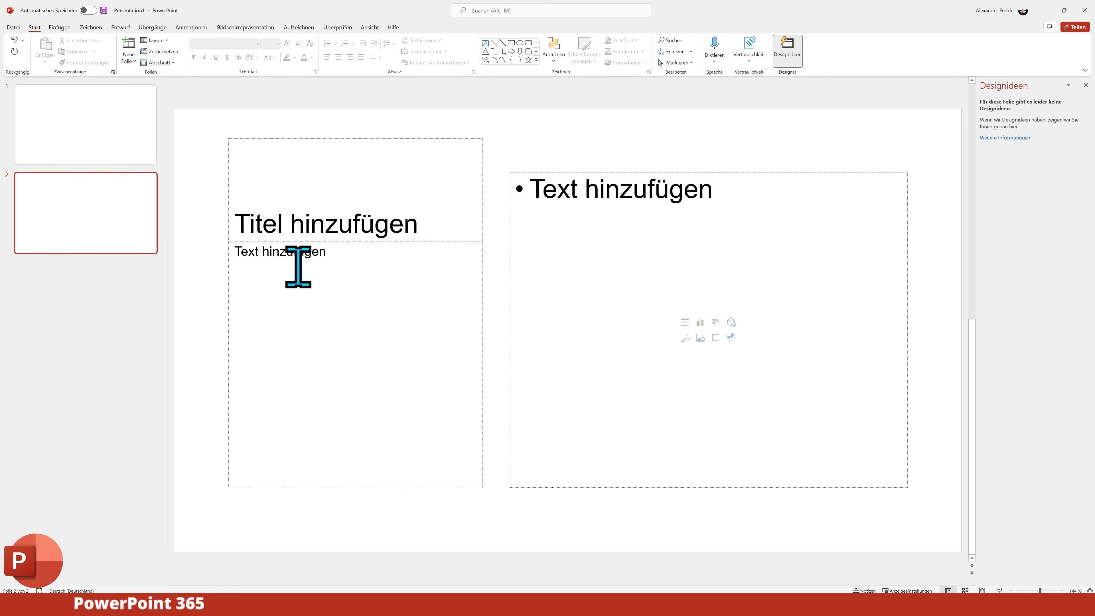
{"action": "left_click", "coordinate": [324, 221]}
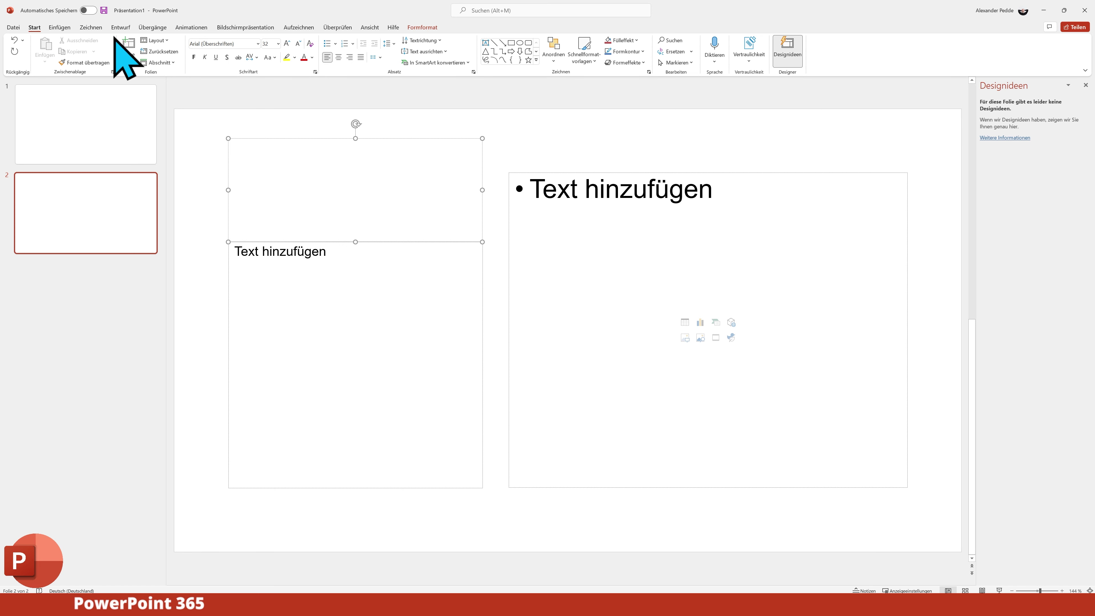
{"action": "left_click", "coordinate": [65, 28]}
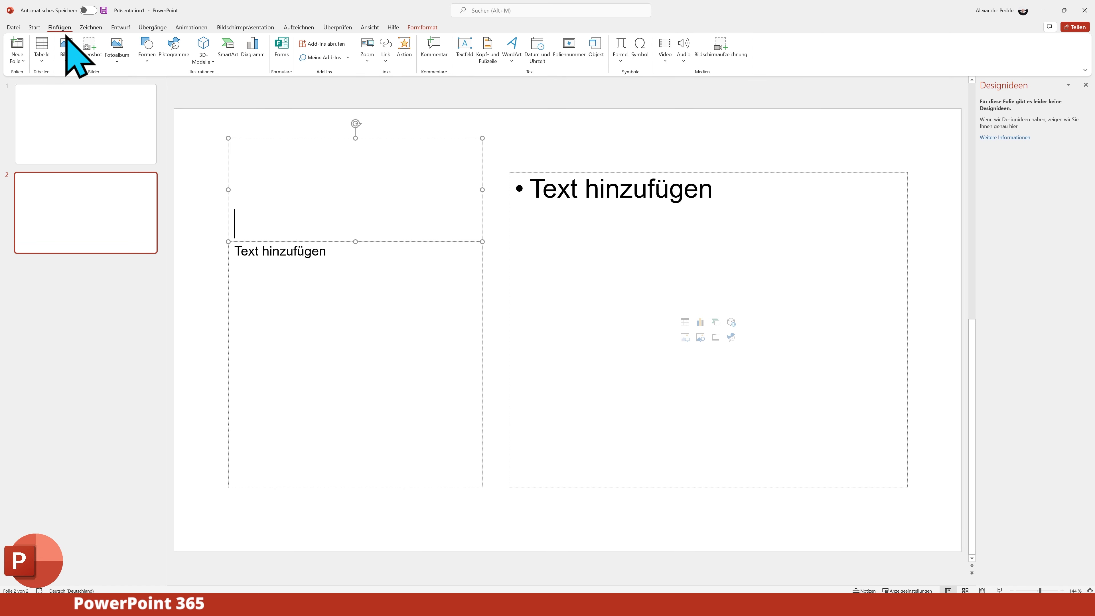
{"action": "left_click", "coordinate": [43, 61]}
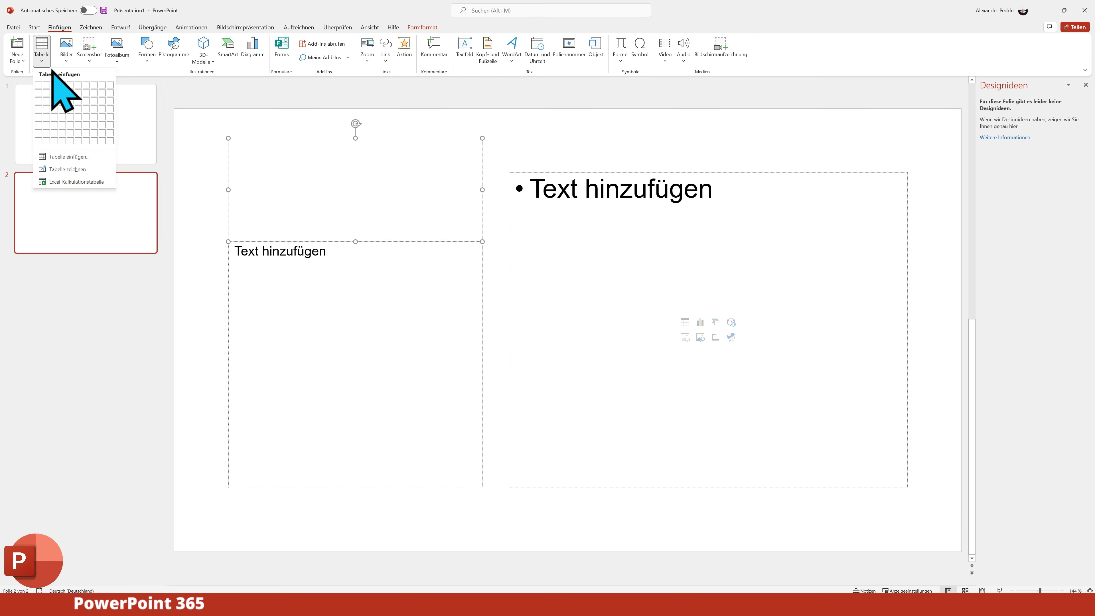
{"action": "left_click", "coordinate": [79, 126]}
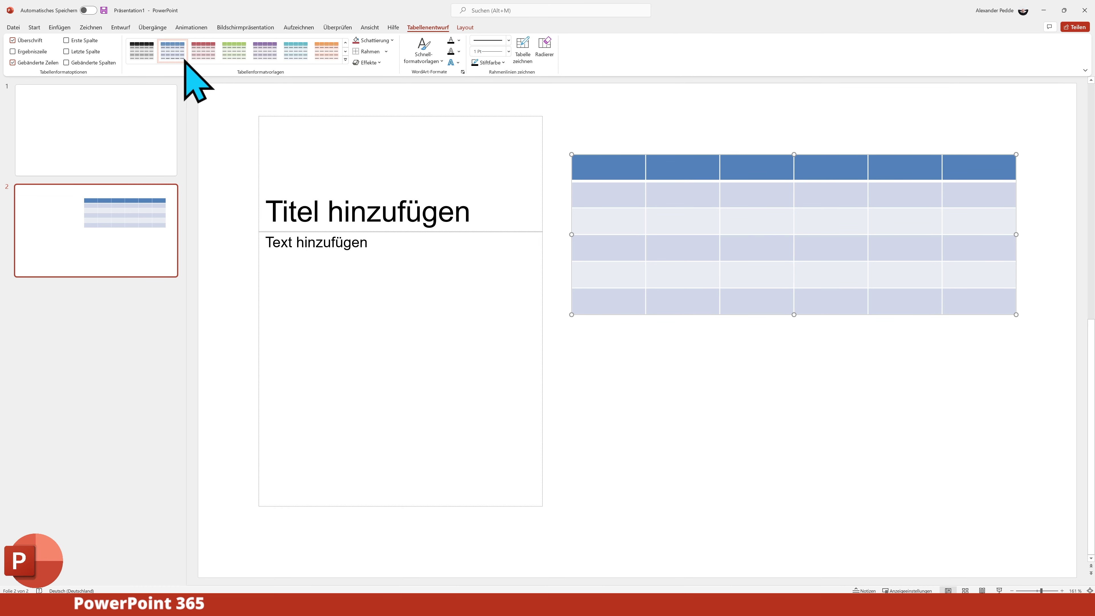
- Apply the red table style with red header row and grey bands to the table
{"action": "left_click", "coordinate": [345, 51]}
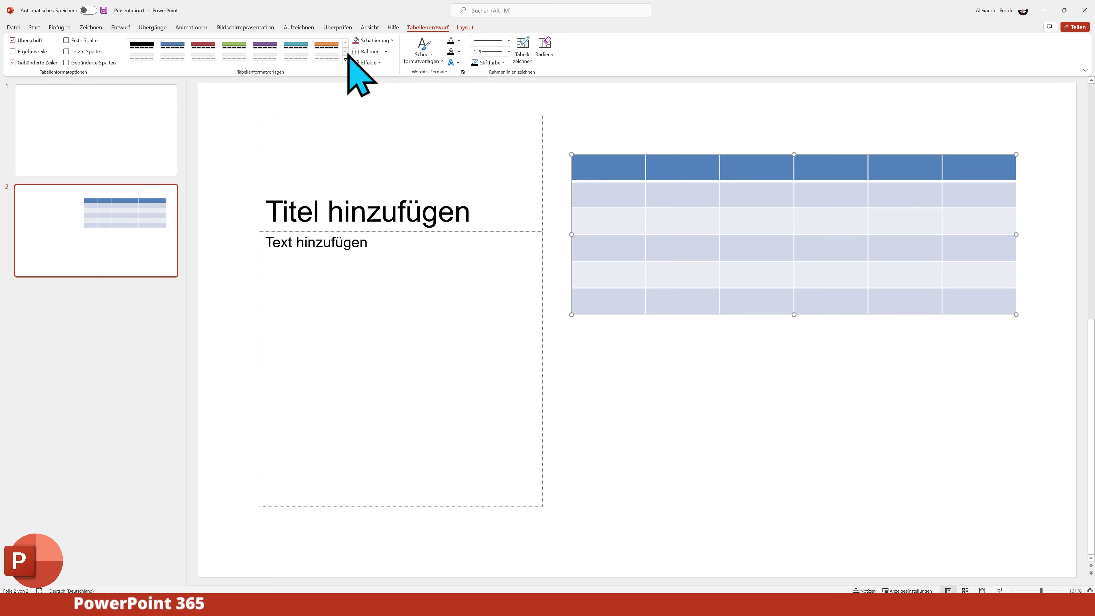
{"action": "right_click", "coordinate": [196, 55]}
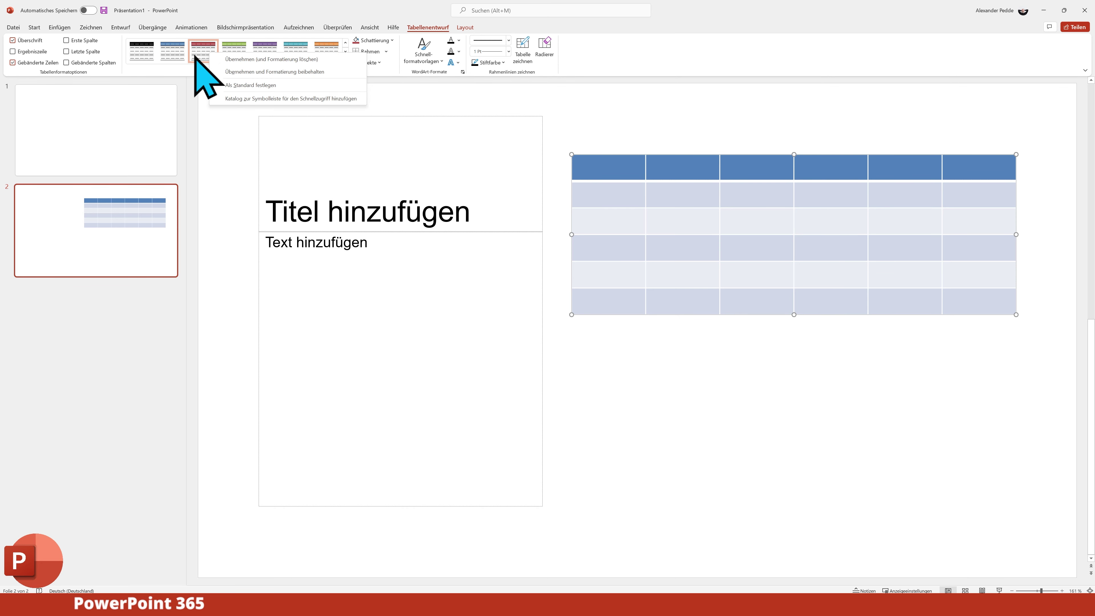
{"action": "left_click", "coordinate": [241, 59]}
{"action": "left_click", "coordinate": [706, 390]}
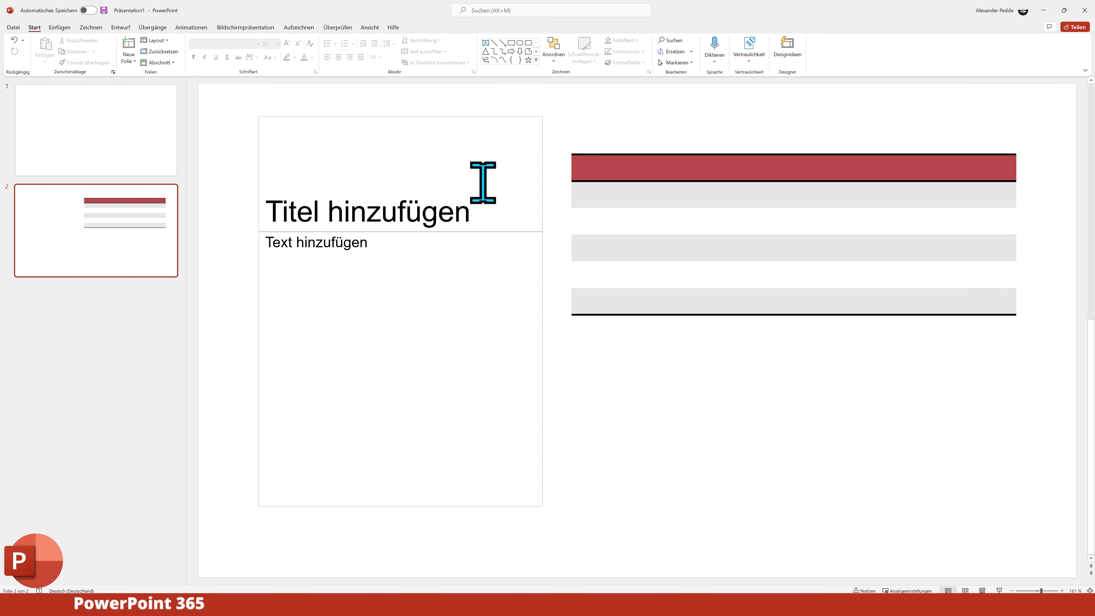
{"action": "left_click", "coordinate": [632, 222]}
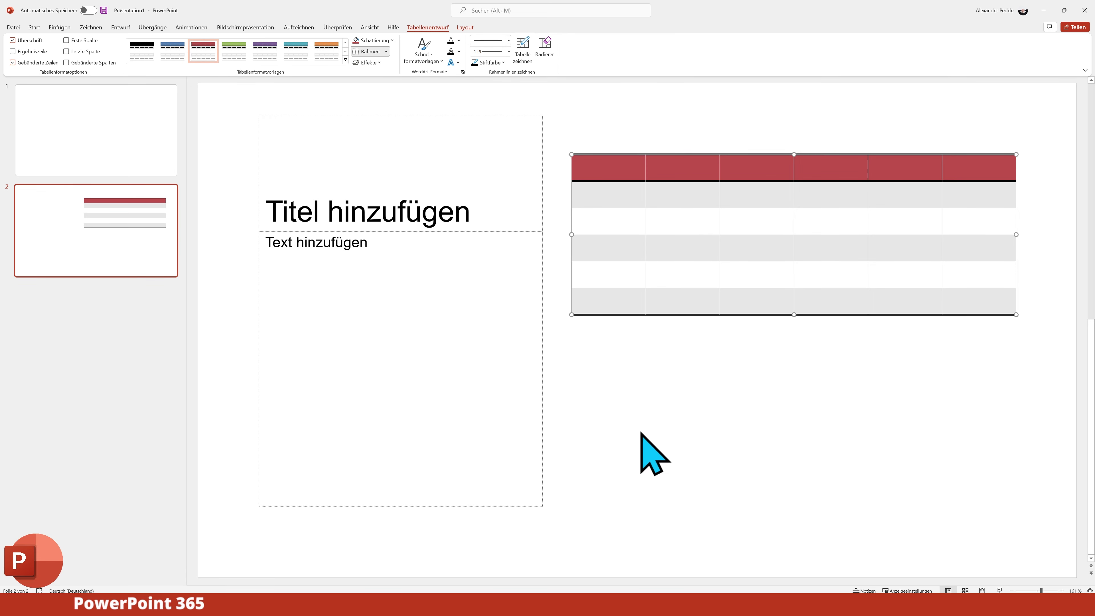
{"action": "left_click", "coordinate": [632, 440]}
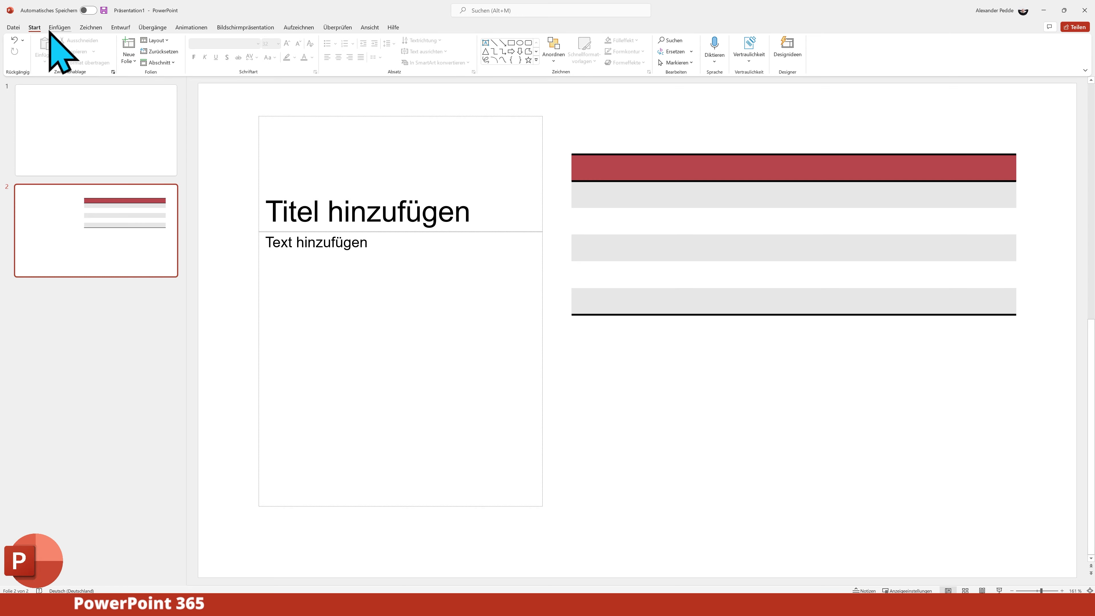
{"action": "left_click", "coordinate": [59, 27]}
{"action": "left_click", "coordinate": [42, 51]}
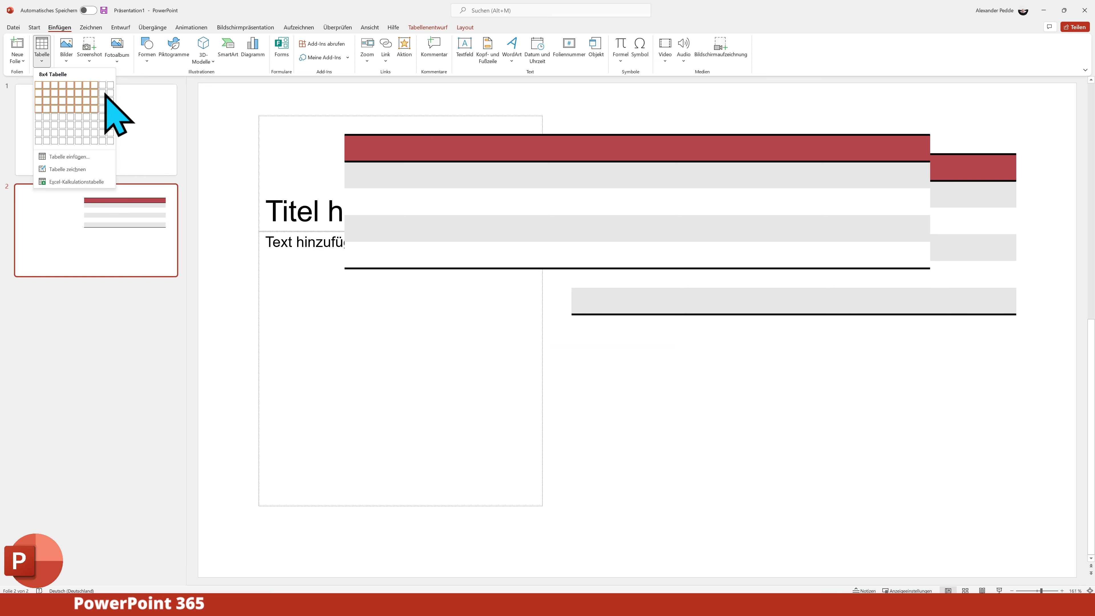
{"action": "left_click", "coordinate": [79, 125]}
{"action": "left_click", "coordinate": [427, 27]}
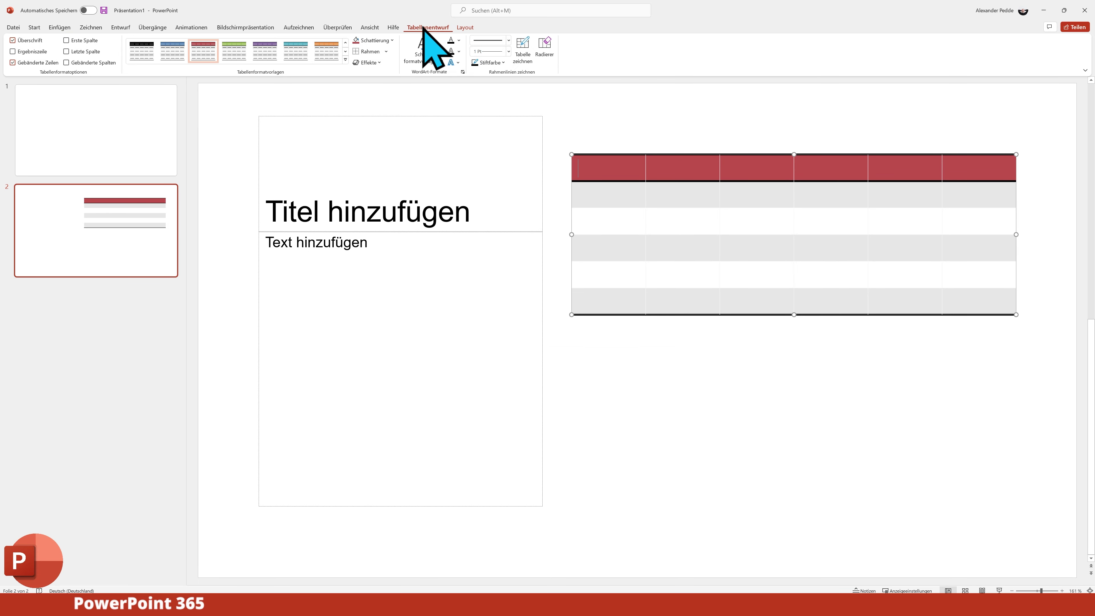
{"action": "right_click", "coordinate": [260, 52]}
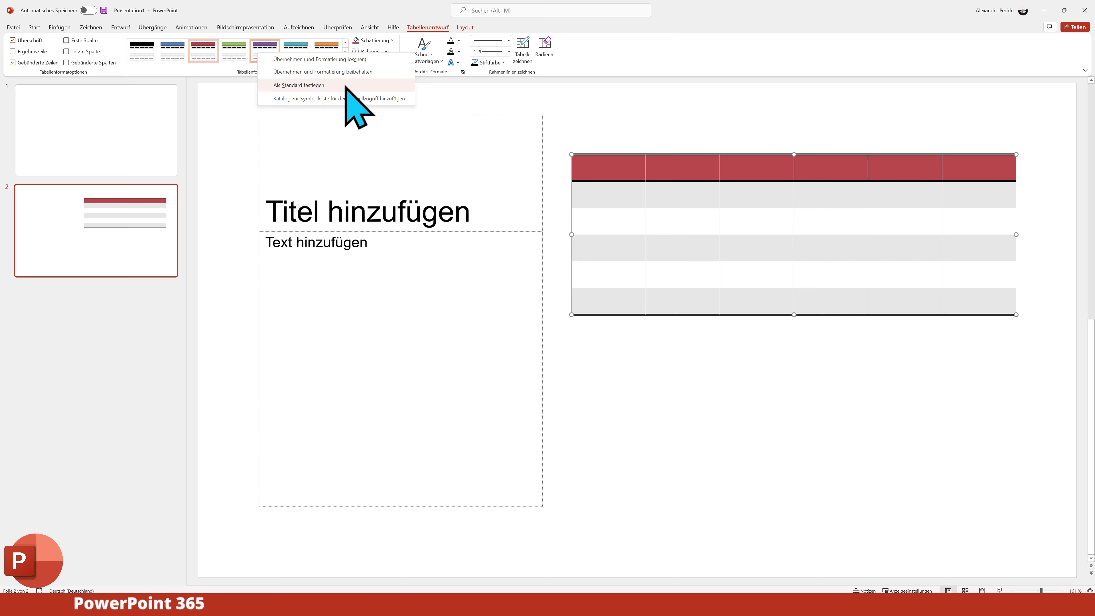
{"action": "left_click", "coordinate": [335, 85]}
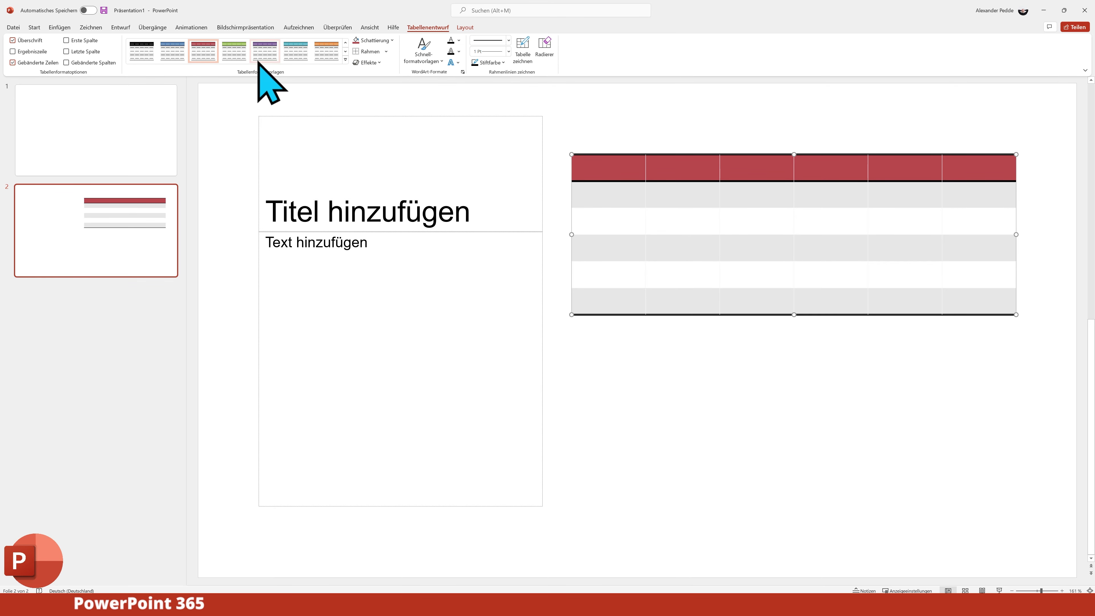
{"action": "left_click", "coordinate": [60, 27]}
{"action": "left_click", "coordinate": [42, 48]}
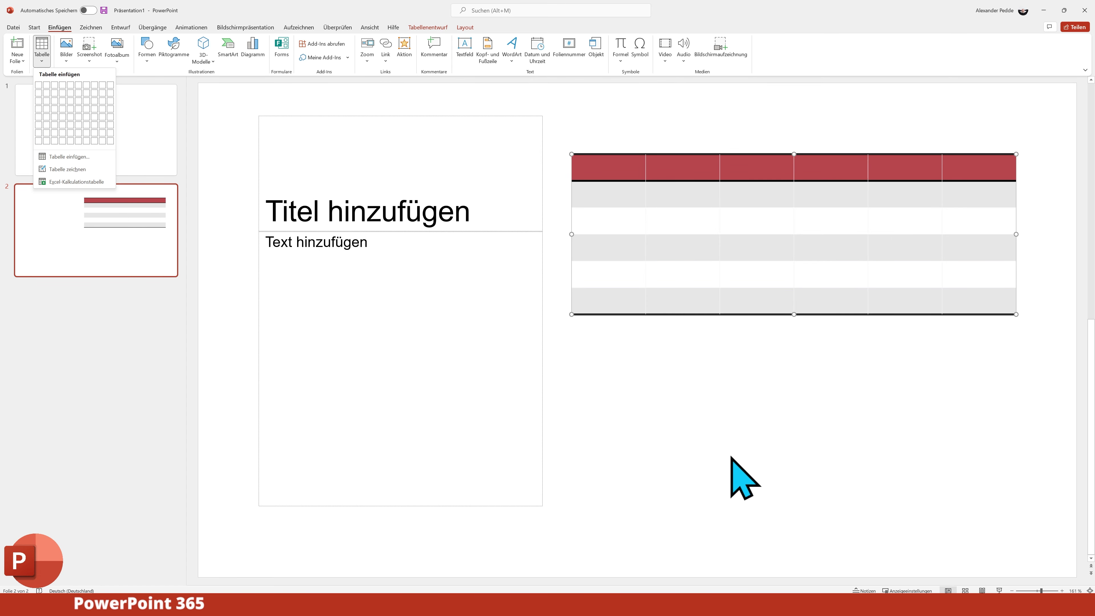
{"action": "key", "text": "Escape"}
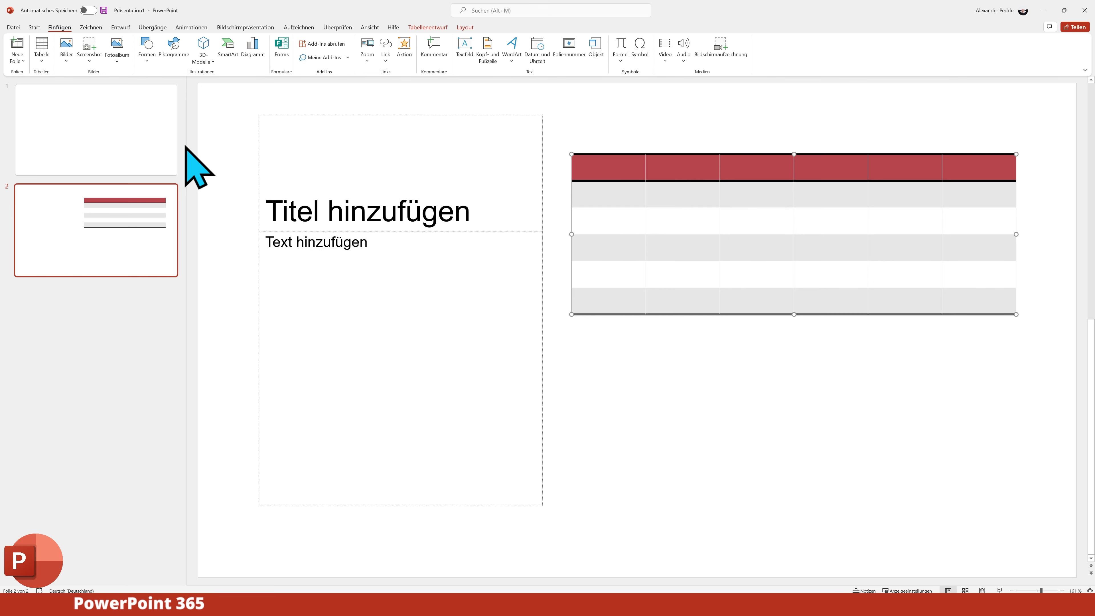
{"action": "left_click", "coordinate": [368, 27]}
- Switch to Slide Master view and select the top master slide
{"action": "left_click", "coordinate": [193, 48]}
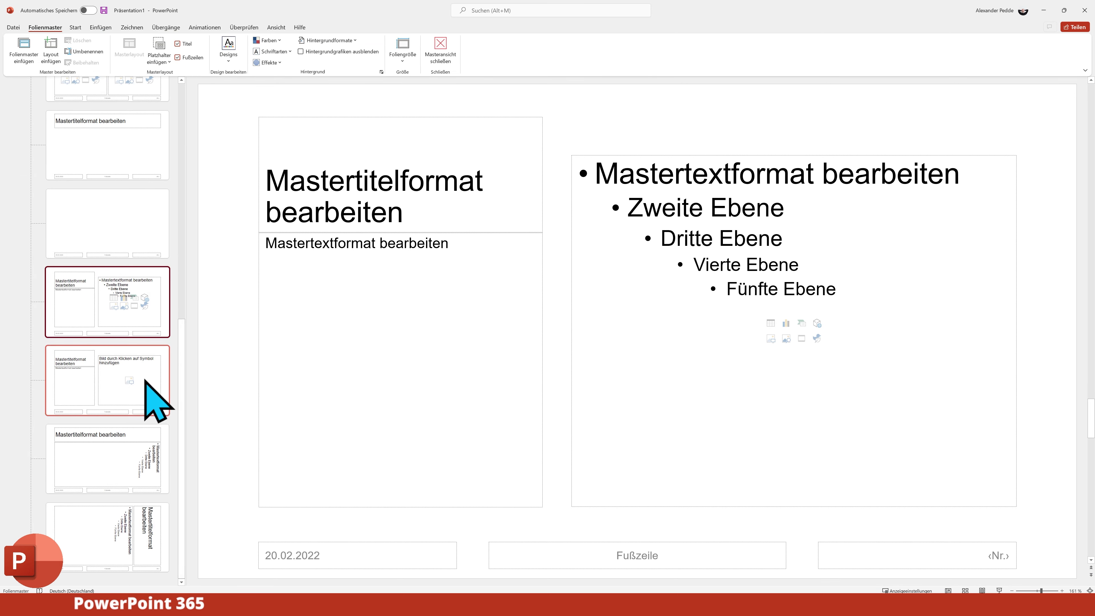
{"action": "scroll", "coordinate": [151, 391], "scroll_direction": "up", "scroll_amount": 10}
{"action": "left_click", "coordinate": [122, 153]}
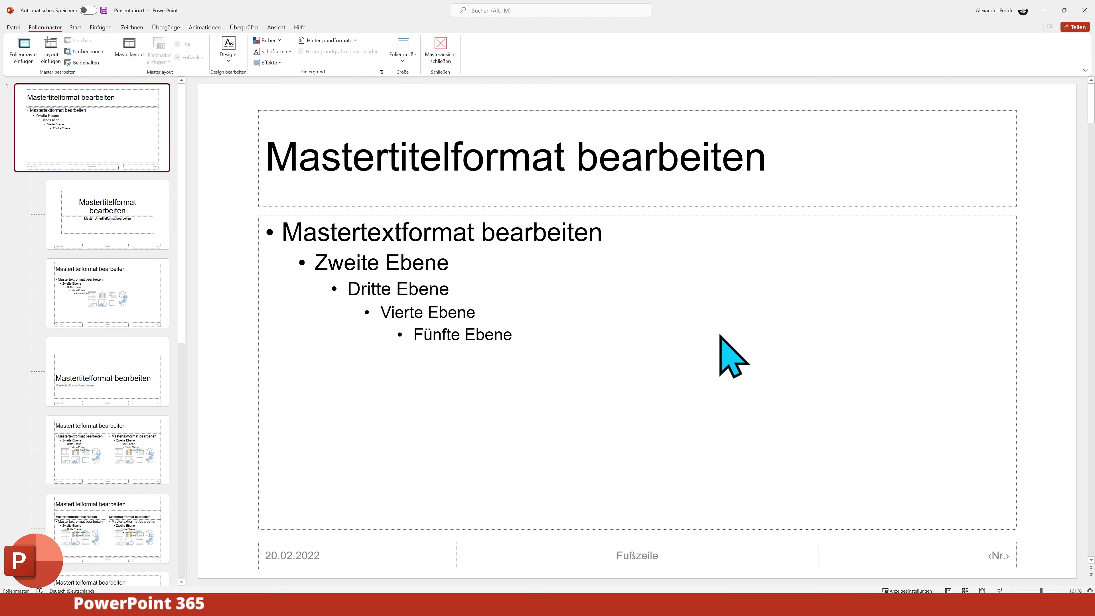
{"action": "scroll", "coordinate": [719, 336], "scroll_direction": "down", "scroll_amount": 1}
{"action": "scroll", "coordinate": [720, 336], "scroll_direction": "down", "scroll_amount": 2}
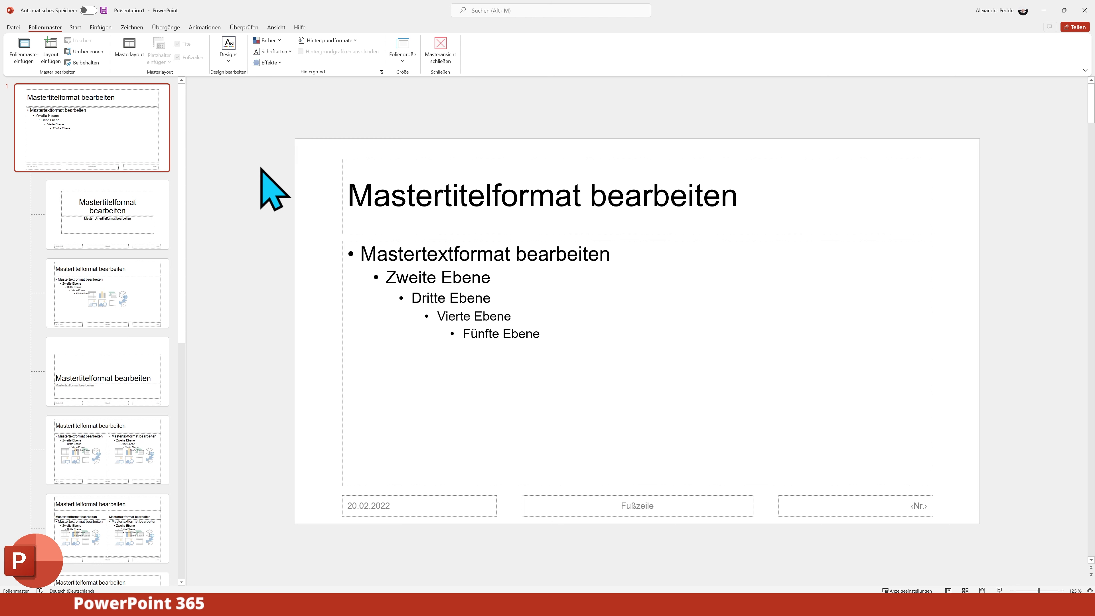
- Draw a 1.01 × 3.51 cm blue rectangle just above the slide's top-left corner
{"action": "left_click", "coordinate": [100, 27]}
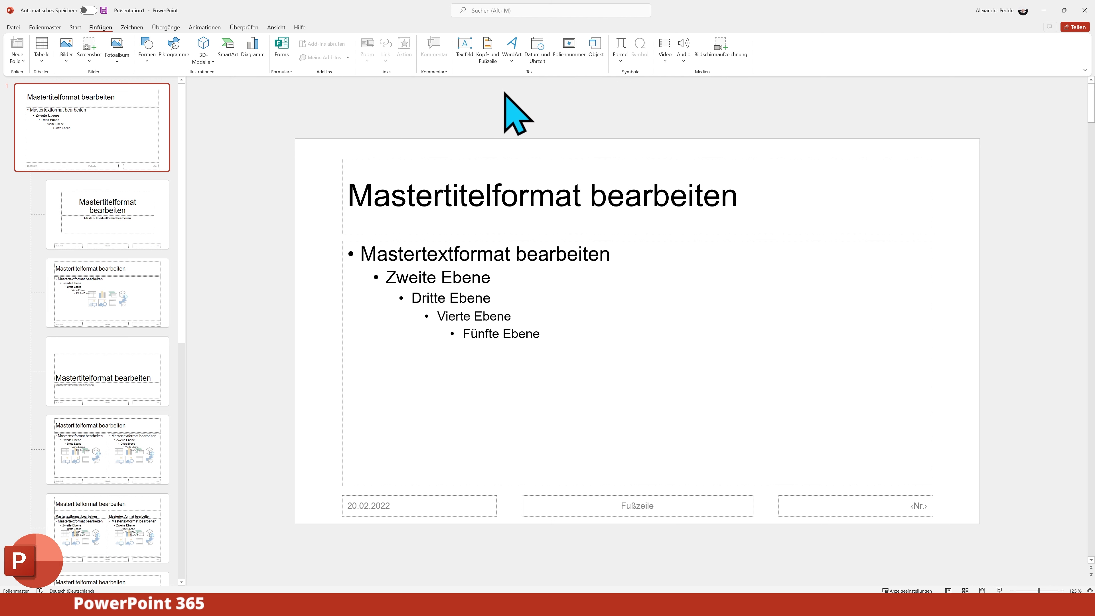
{"action": "left_click", "coordinate": [147, 52]}
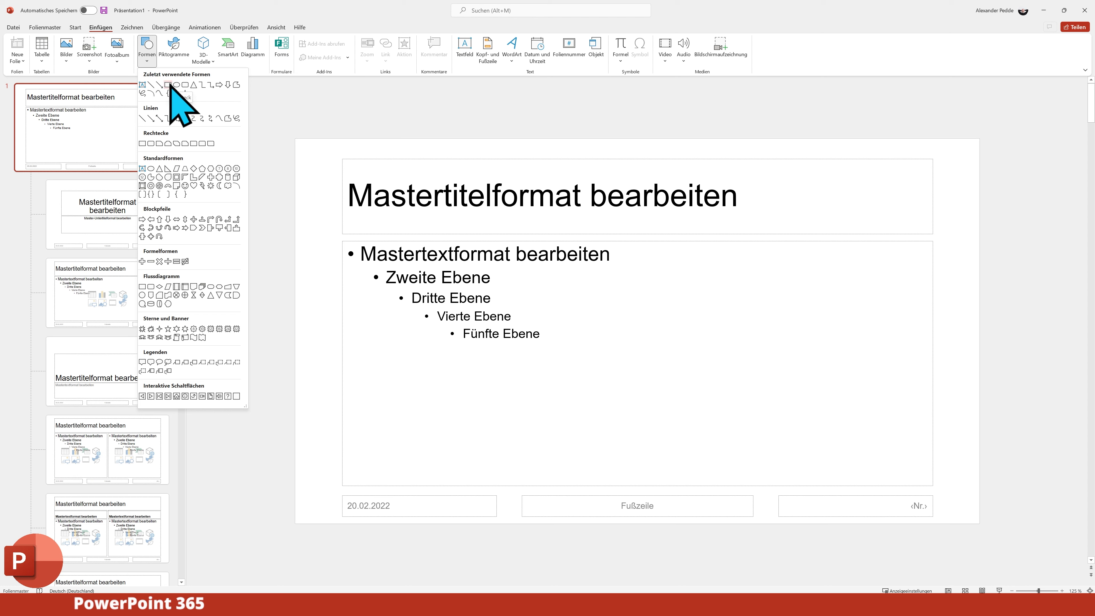
{"action": "left_click", "coordinate": [168, 85]}
{"action": "left_click_drag", "start_coordinate": [300, 106], "coordinate": [370, 127]}
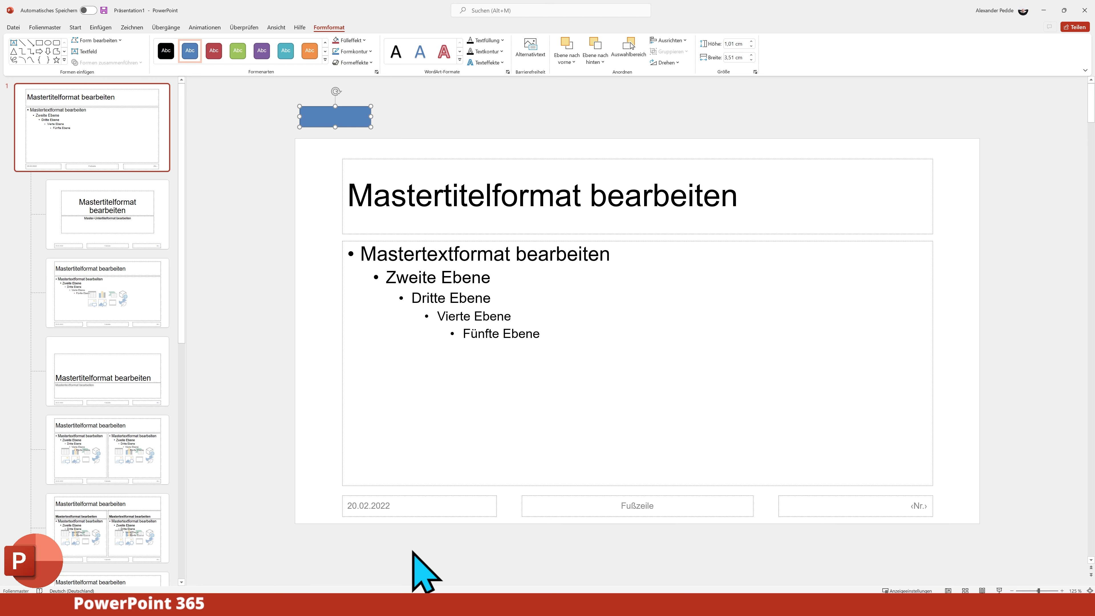
- Use the font colour eyedropper to give the master title the rectangle's blue
{"action": "left_click", "coordinate": [391, 197]}
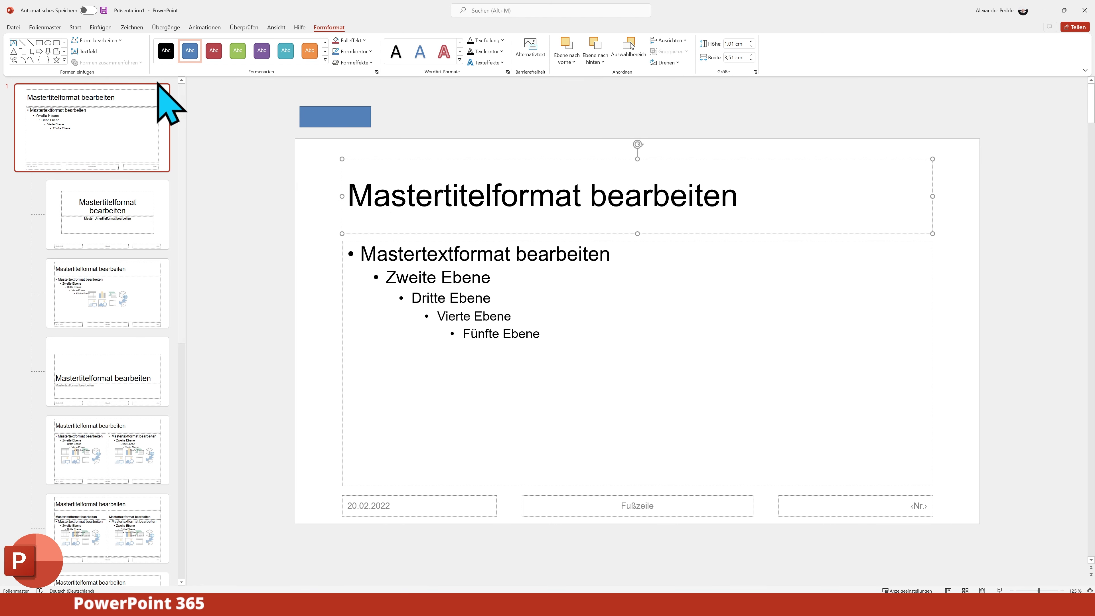
{"action": "left_click", "coordinate": [76, 27]}
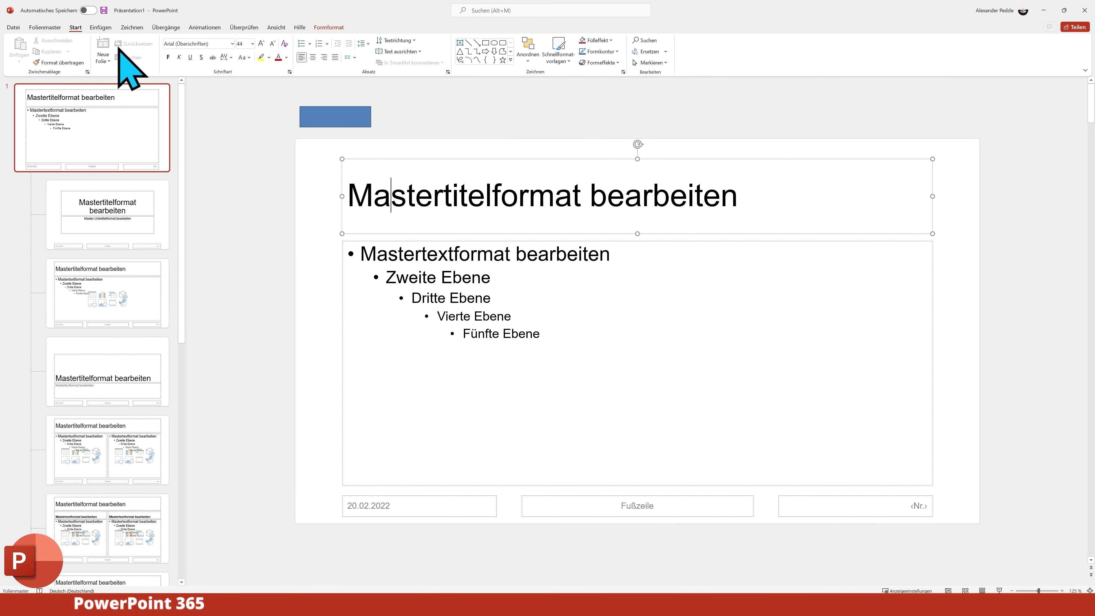
{"action": "left_click", "coordinate": [286, 62]}
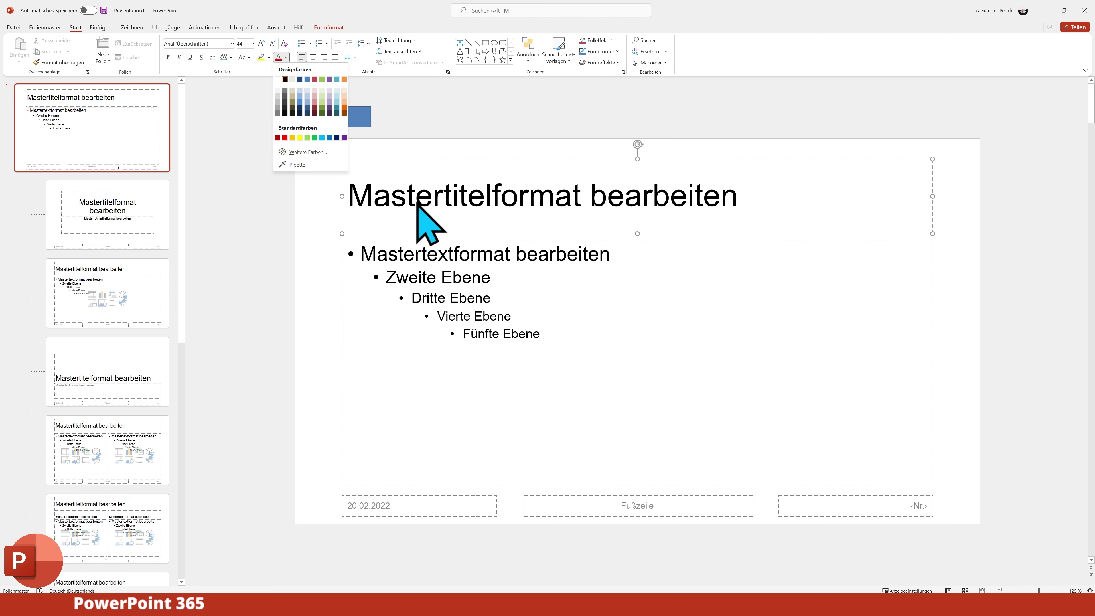
{"action": "left_click", "coordinate": [297, 165]}
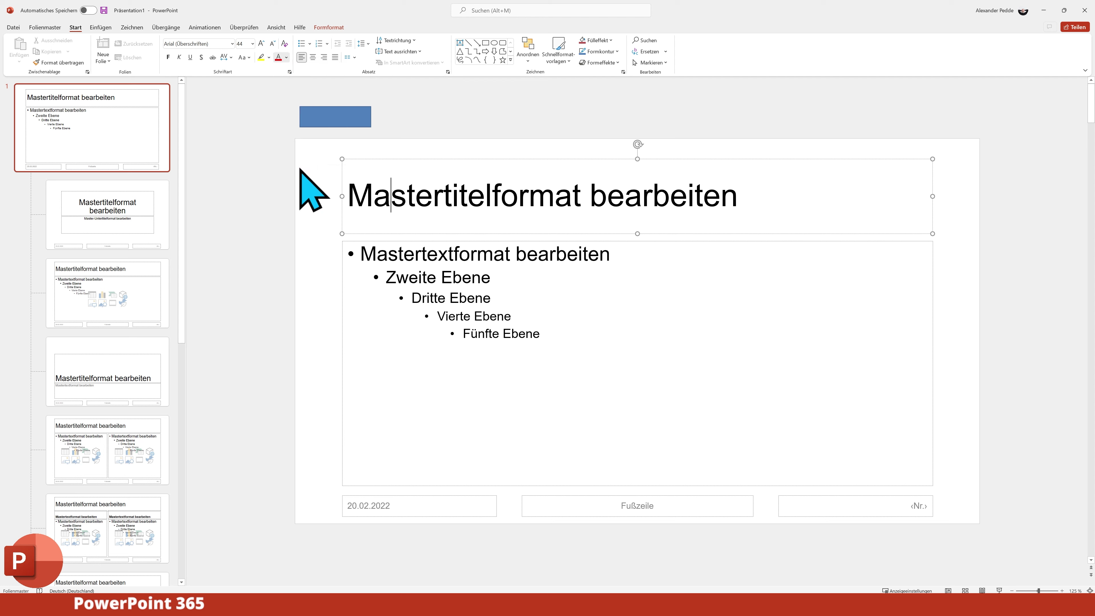
{"action": "left_click", "coordinate": [358, 118]}
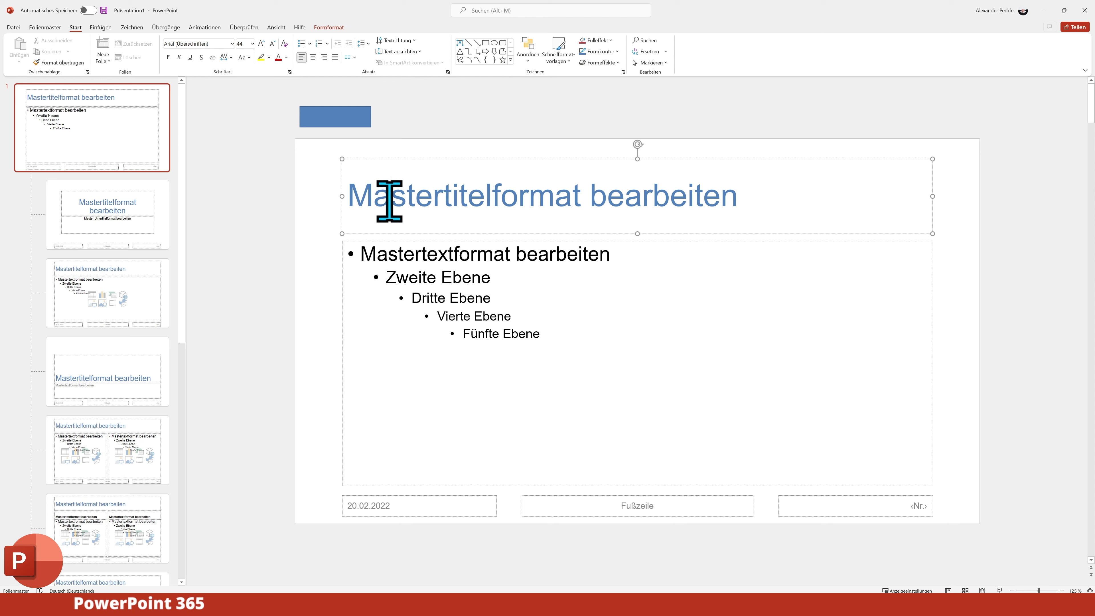
{"action": "left_click", "coordinate": [44, 27]}
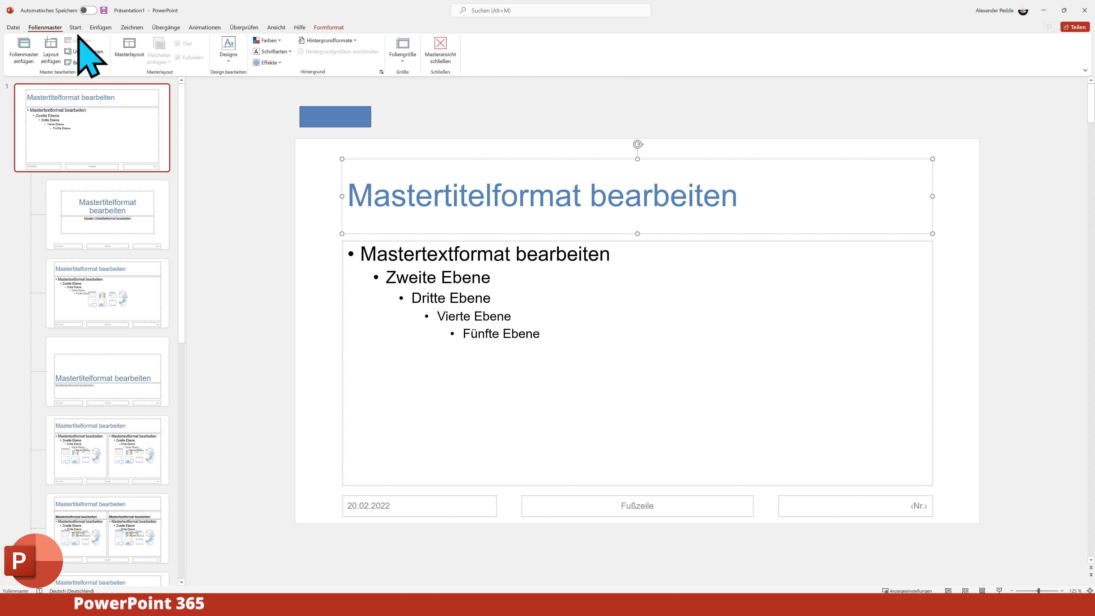
{"action": "left_click", "coordinate": [268, 40]}
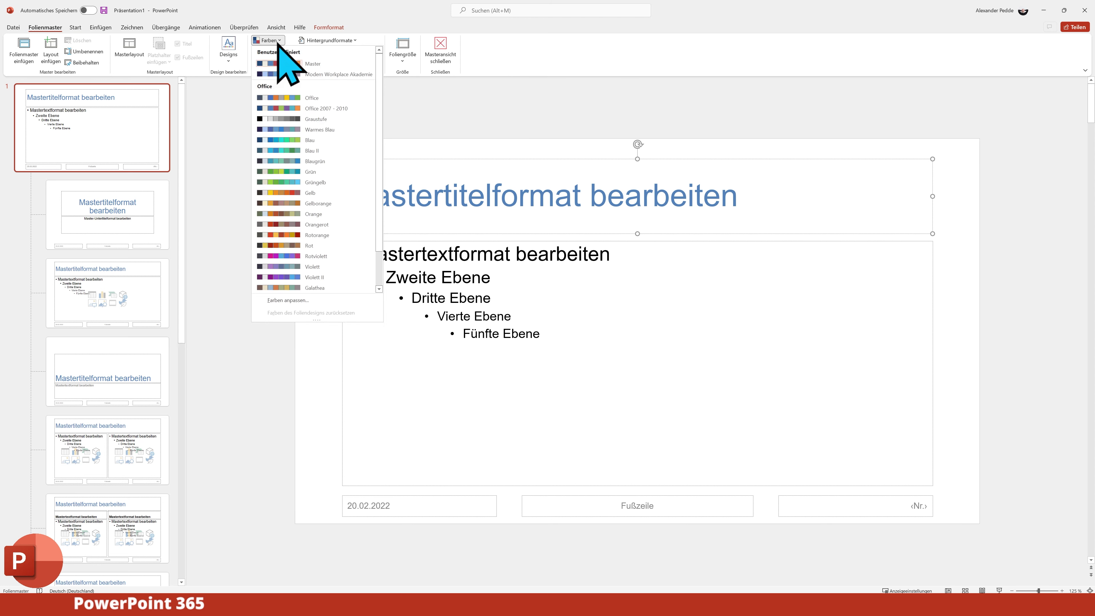
{"action": "right_click", "coordinate": [304, 63]}
{"action": "left_click", "coordinate": [337, 83]}
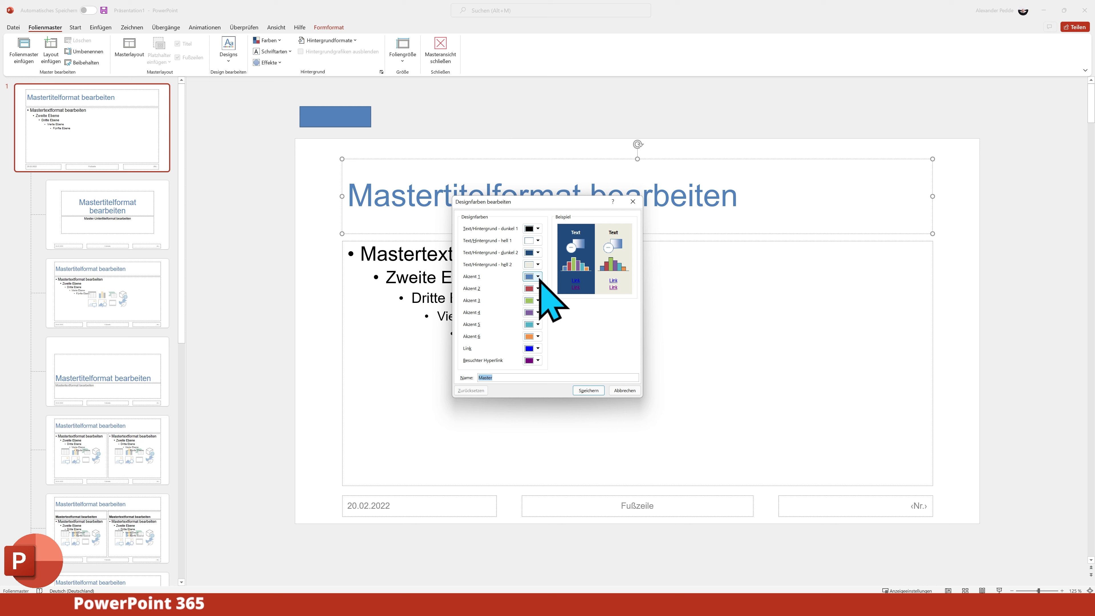
{"action": "left_click", "coordinate": [539, 278]}
{"action": "left_click", "coordinate": [556, 370]}
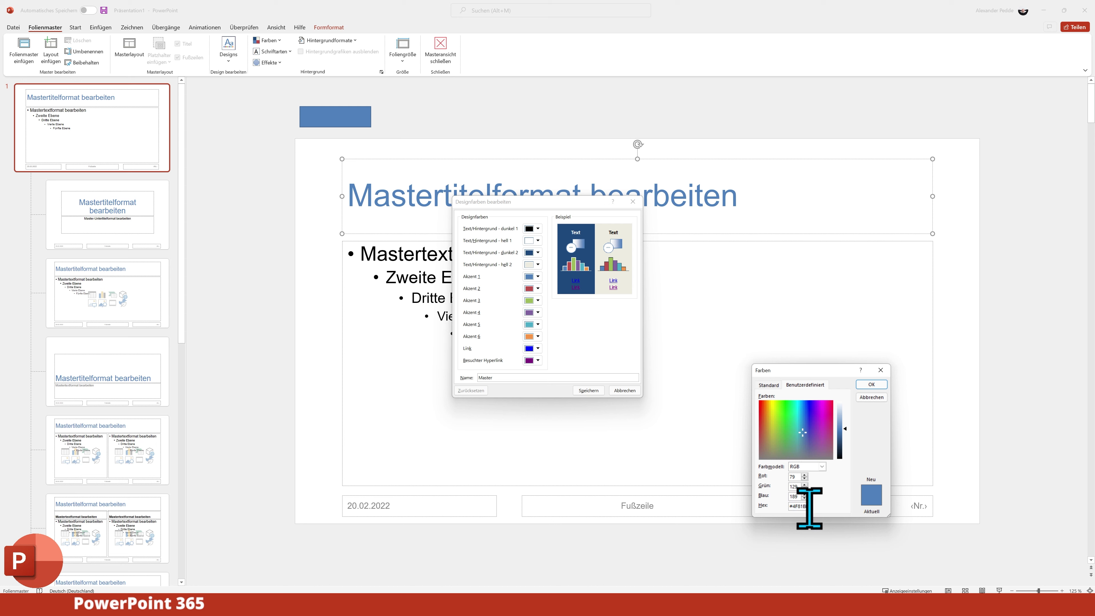
{"action": "double_click", "coordinate": [797, 506]}
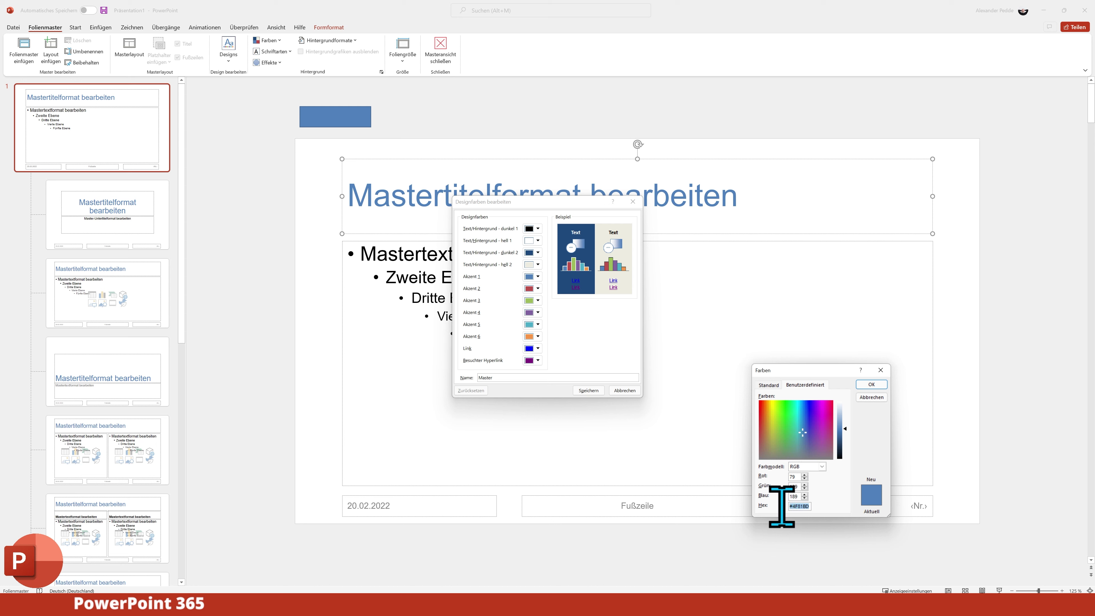
{"action": "left_click", "coordinate": [871, 383]}
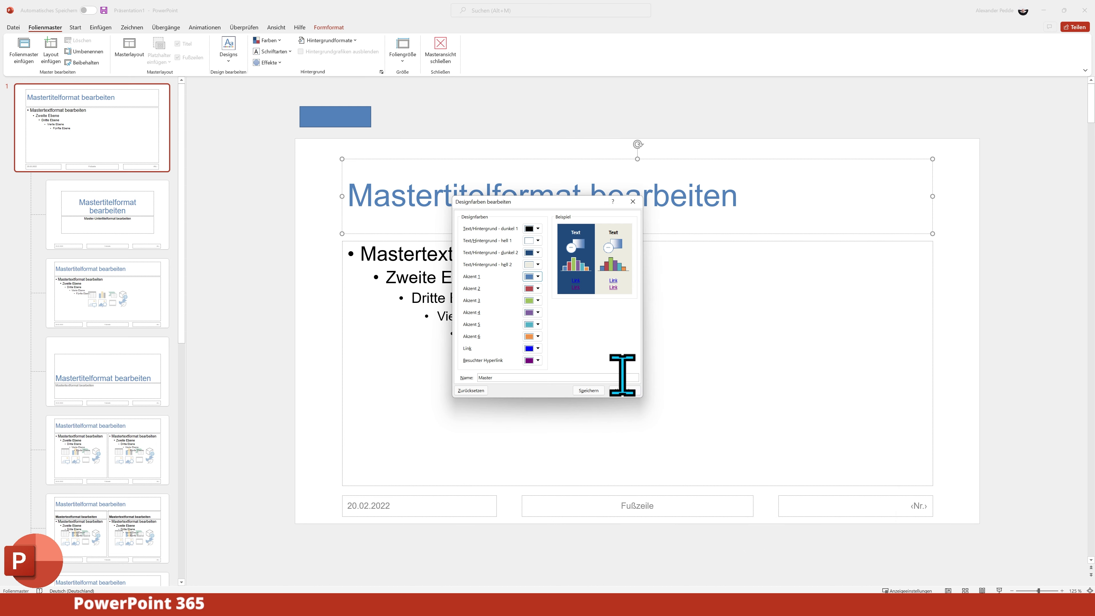
{"action": "left_click", "coordinate": [626, 391]}
- Copy the rectangle's hex code #4F81BD from More Fill Colors and start editing its text
{"action": "right_click", "coordinate": [328, 113]}
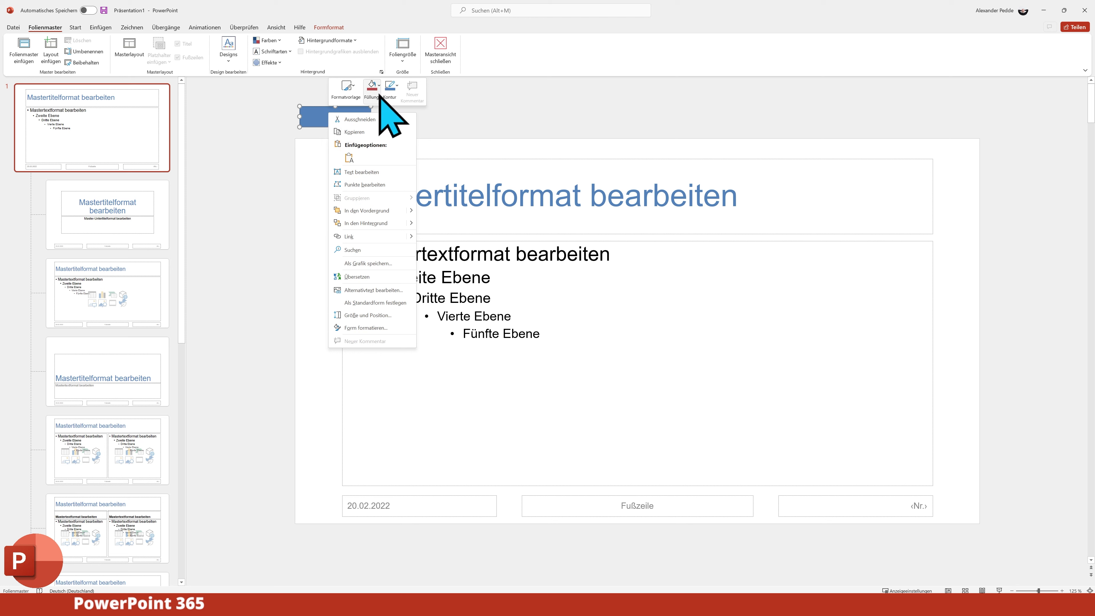
{"action": "left_click", "coordinate": [379, 85]}
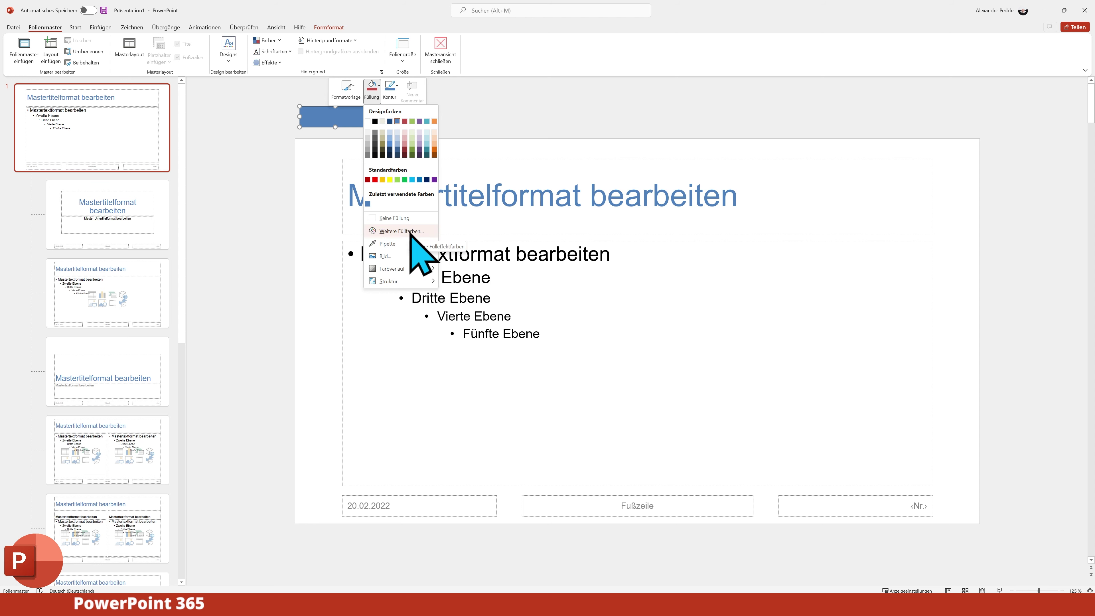
{"action": "left_click", "coordinate": [401, 231]}
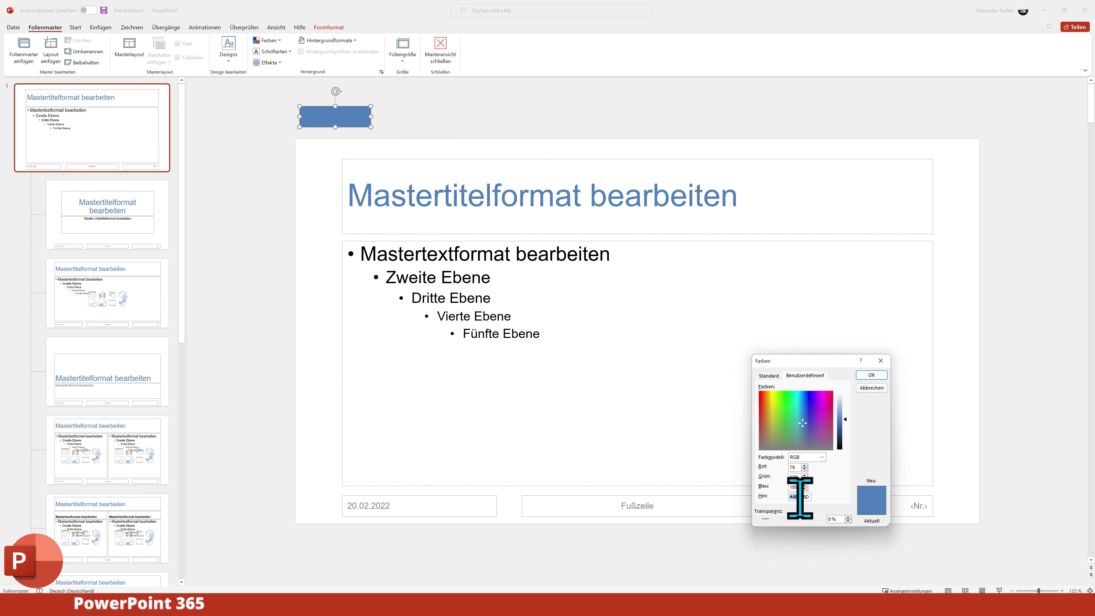
{"action": "left_click_drag", "start_coordinate": [800, 497], "coordinate": [816, 503]}
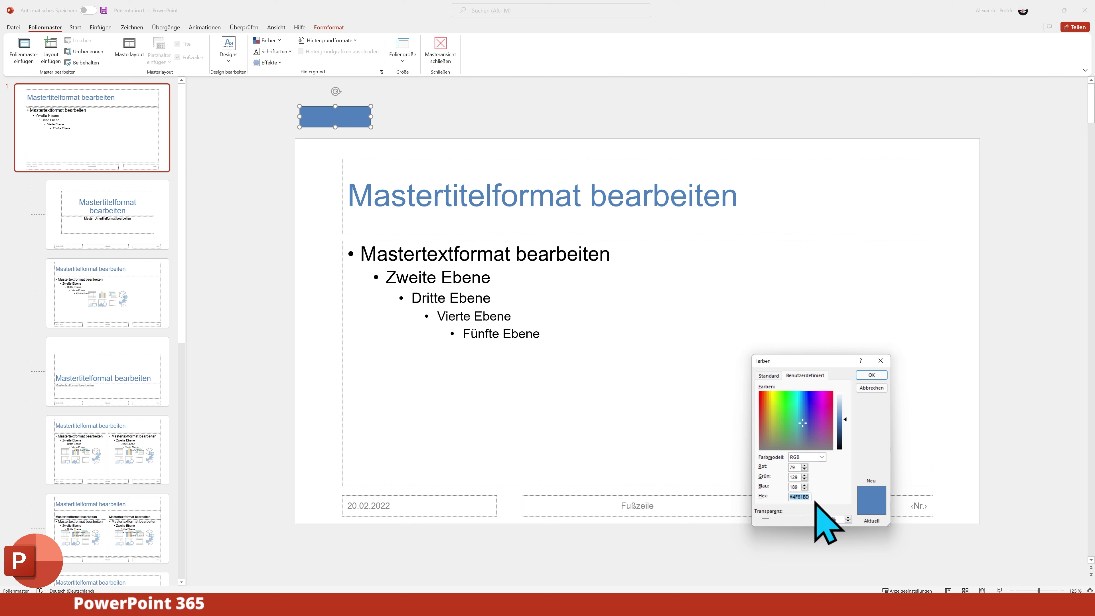
{"action": "left_click", "coordinate": [870, 376]}
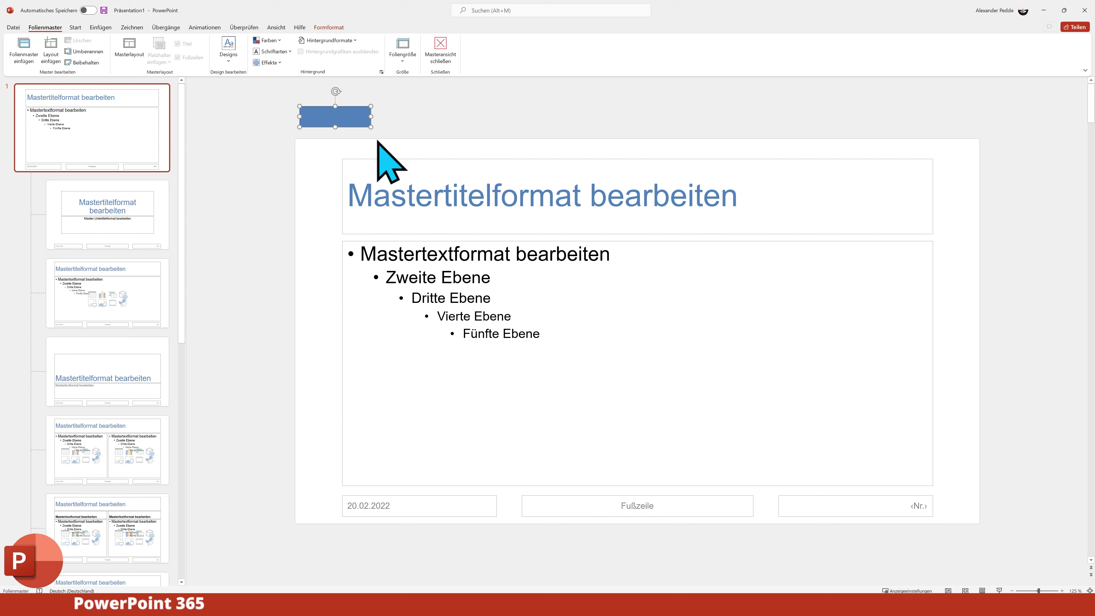
{"action": "right_click", "coordinate": [343, 116]}
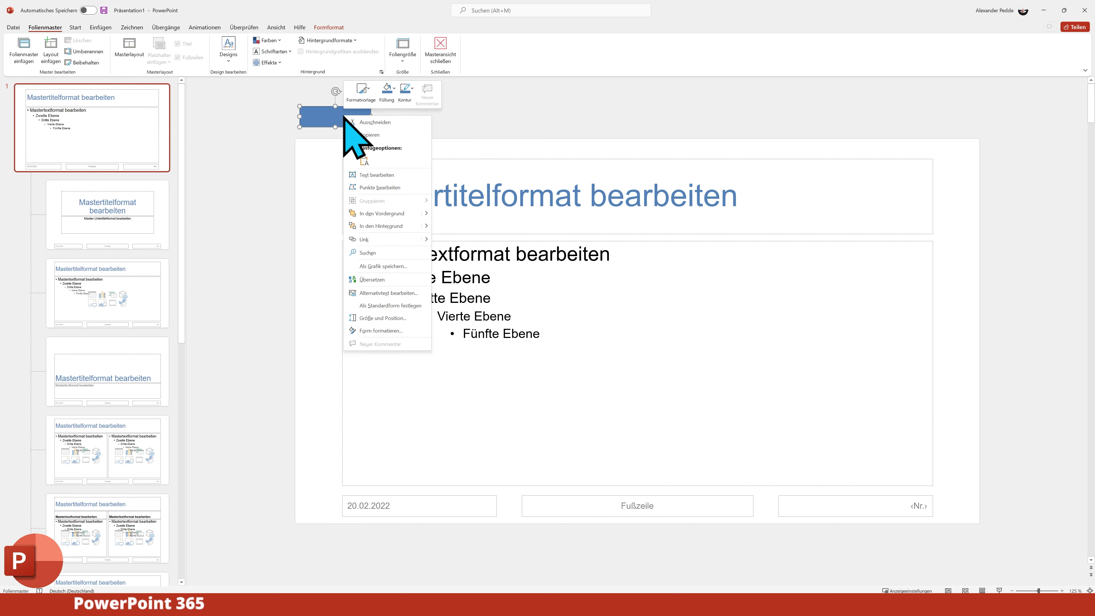
{"action": "left_click", "coordinate": [388, 175]}
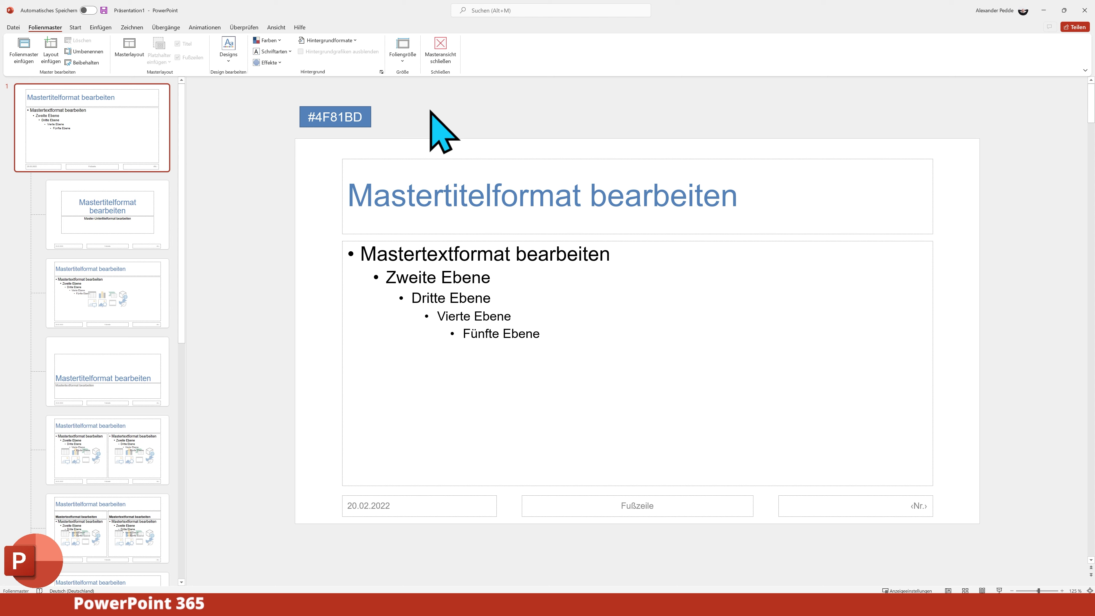
- Draw a new rectangle right of the label, then delete it
{"action": "left_click", "coordinate": [102, 27]}
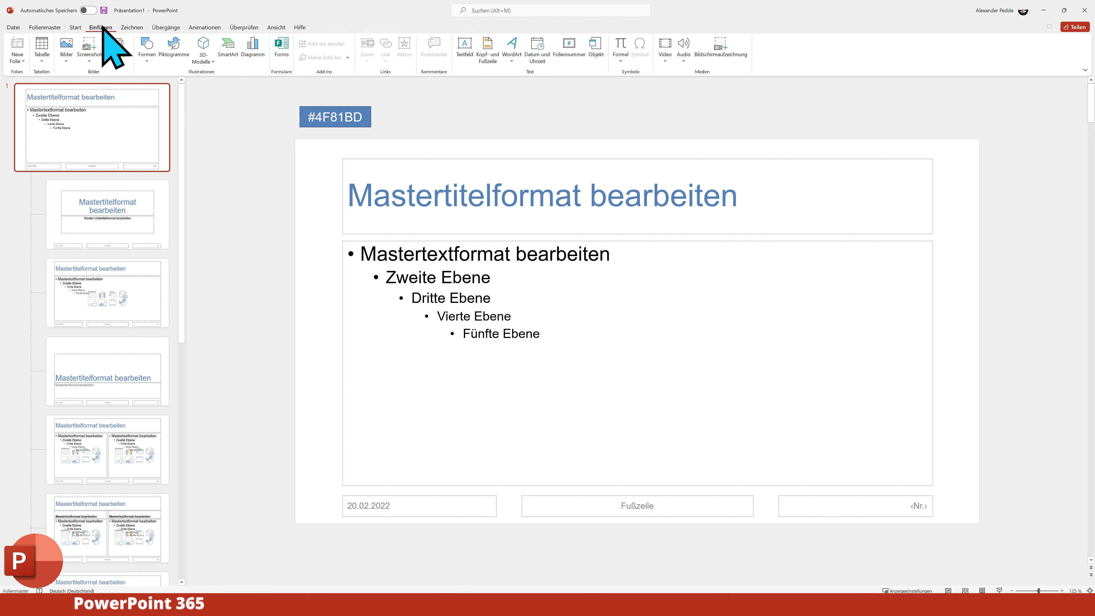
{"action": "left_click", "coordinate": [146, 47]}
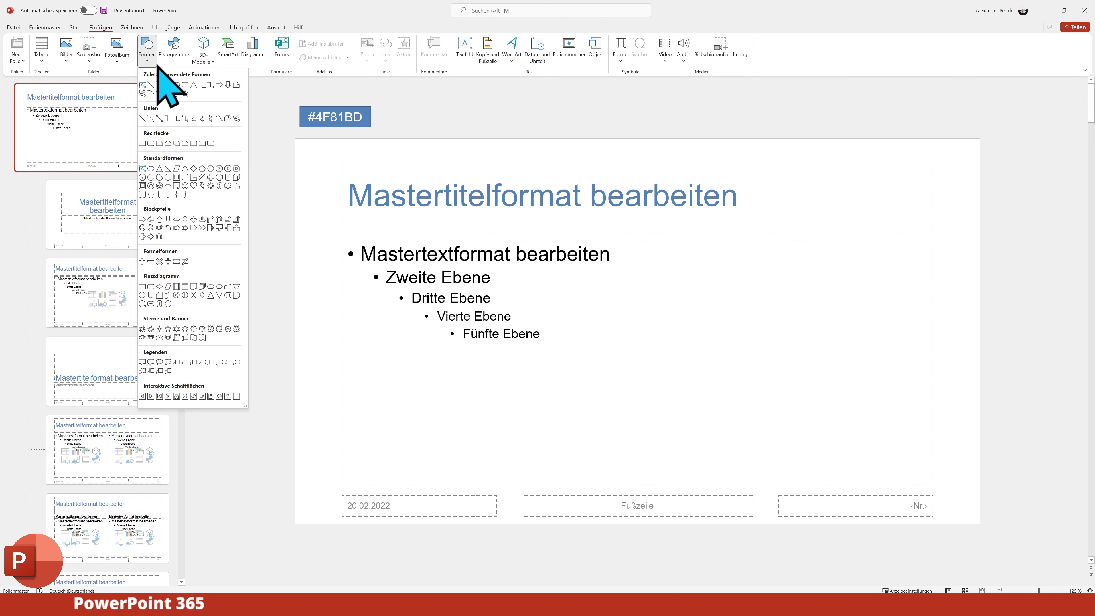
{"action": "left_click", "coordinate": [176, 84]}
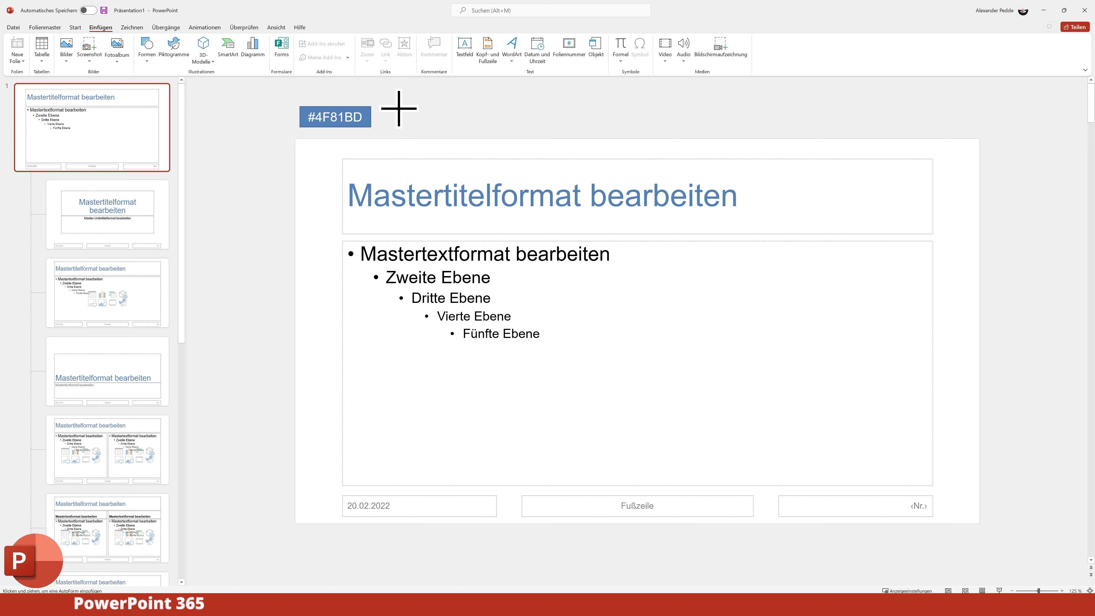
{"action": "left_click_drag", "start_coordinate": [390, 106], "coordinate": [463, 127]}
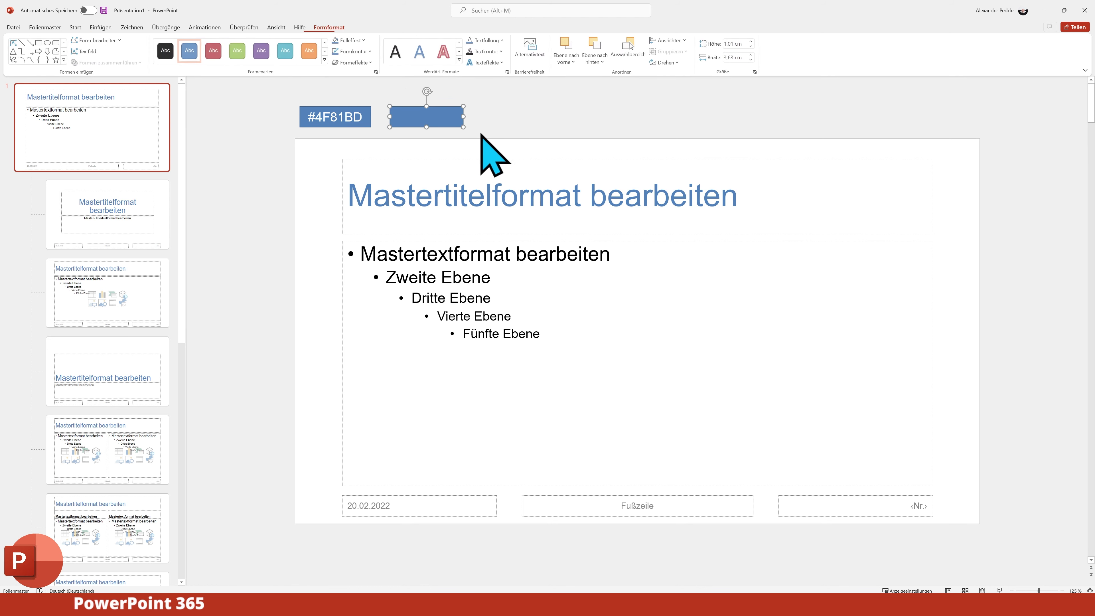
{"action": "key", "text": "Delete"}
- Copy and paste the #4F81BD label and move the duplicate beside the original
{"action": "left_click", "coordinate": [367, 120]}
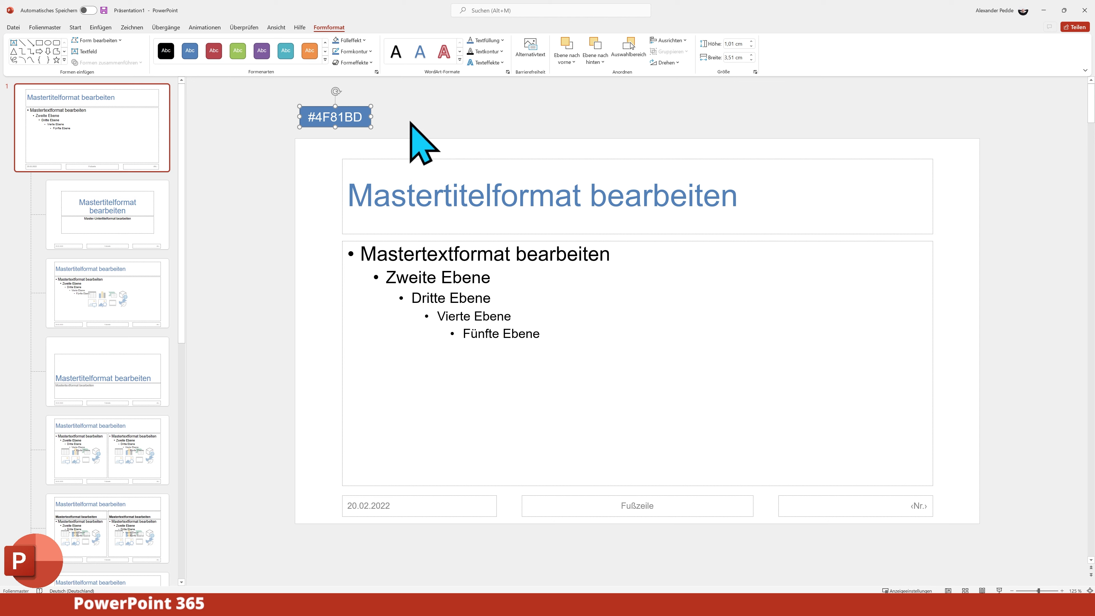
{"action": "key", "text": "ctrl+c"}
{"action": "key", "text": "ctrl+v"}
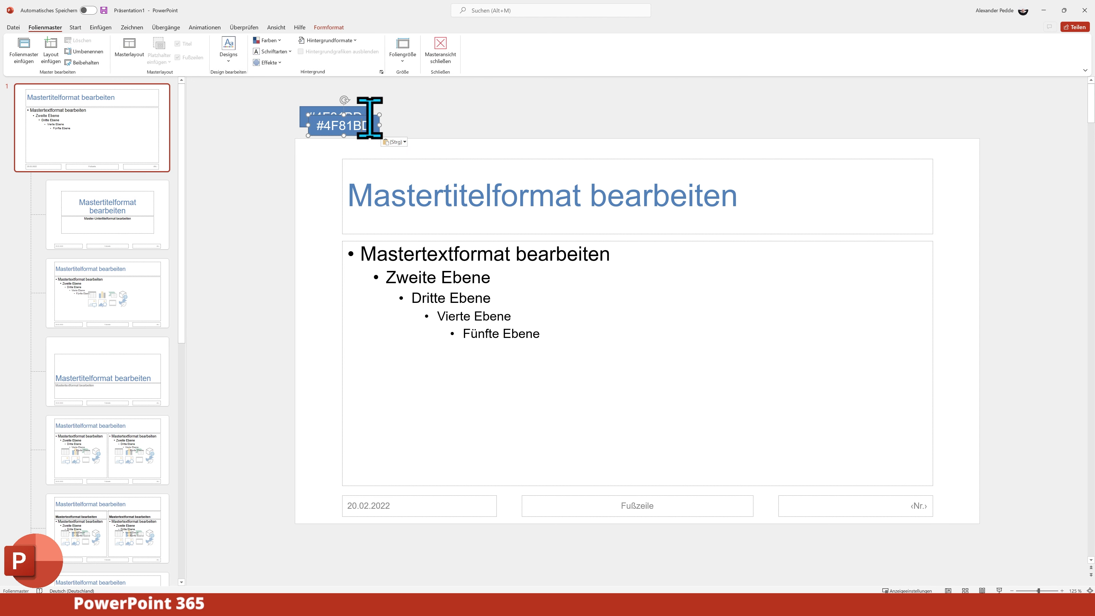
{"action": "left_click_drag", "start_coordinate": [368, 115], "coordinate": [433, 107]}
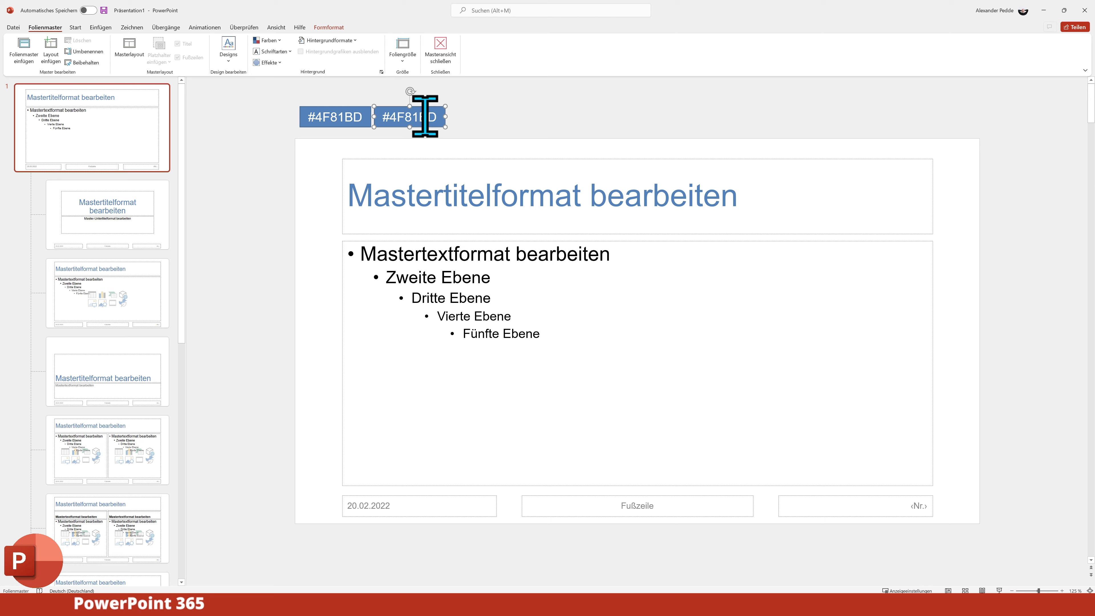
{"action": "left_click", "coordinate": [493, 117]}
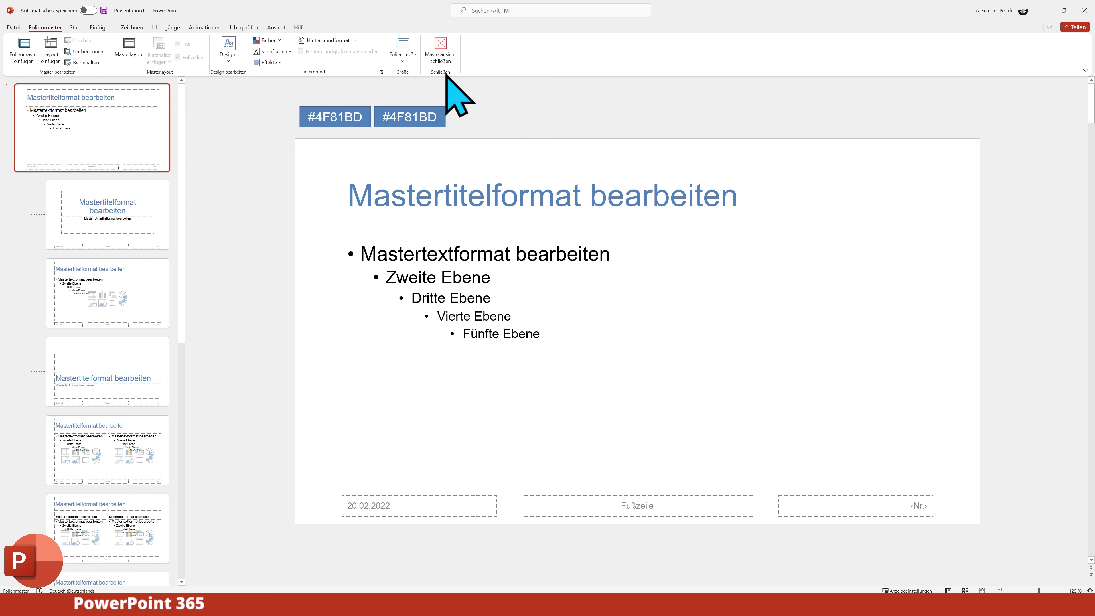
- Close Master View and bring slide 2 up in the editor
{"action": "left_click", "coordinate": [441, 54]}
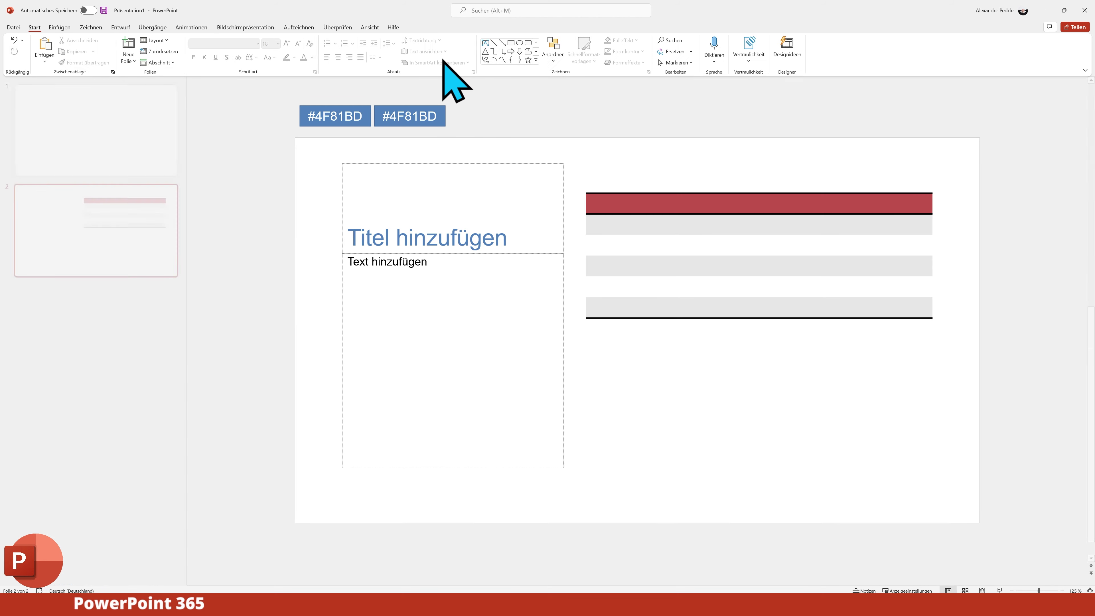
{"action": "left_click", "coordinate": [119, 143]}
{"action": "left_click", "coordinate": [106, 216]}
{"action": "left_click", "coordinate": [120, 138]}
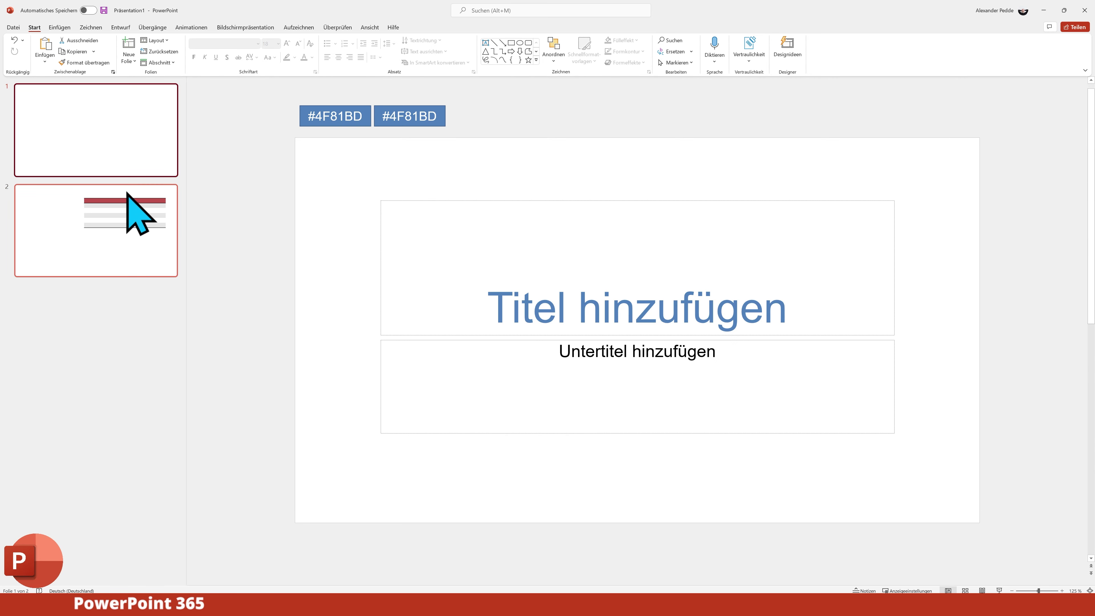
{"action": "left_click", "coordinate": [128, 194]}
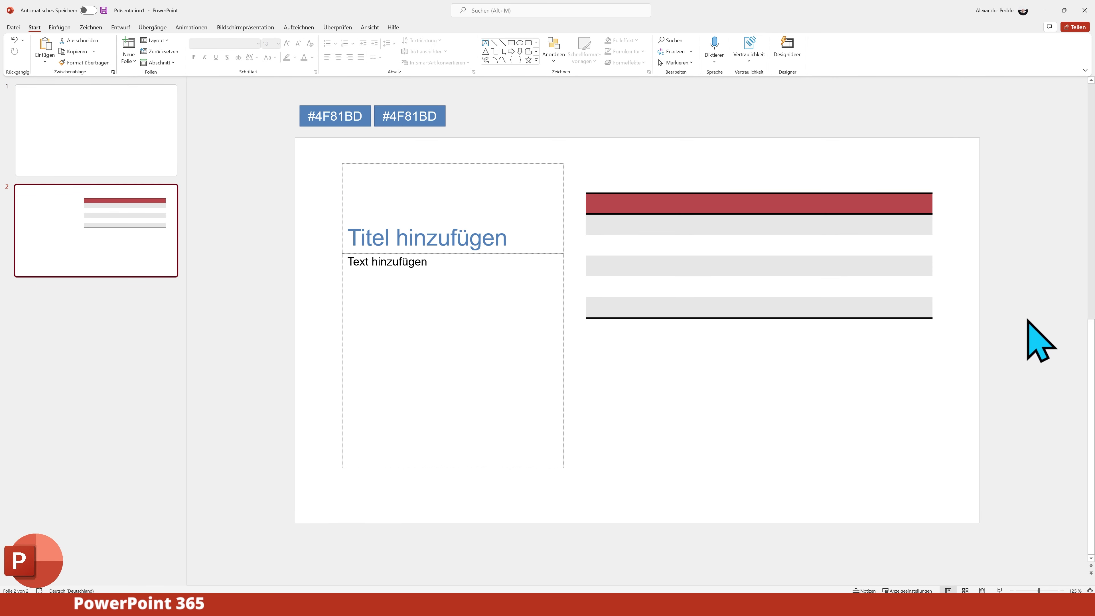
{"action": "scroll", "coordinate": [1027, 319], "scroll_direction": "up", "scroll_amount": 2}
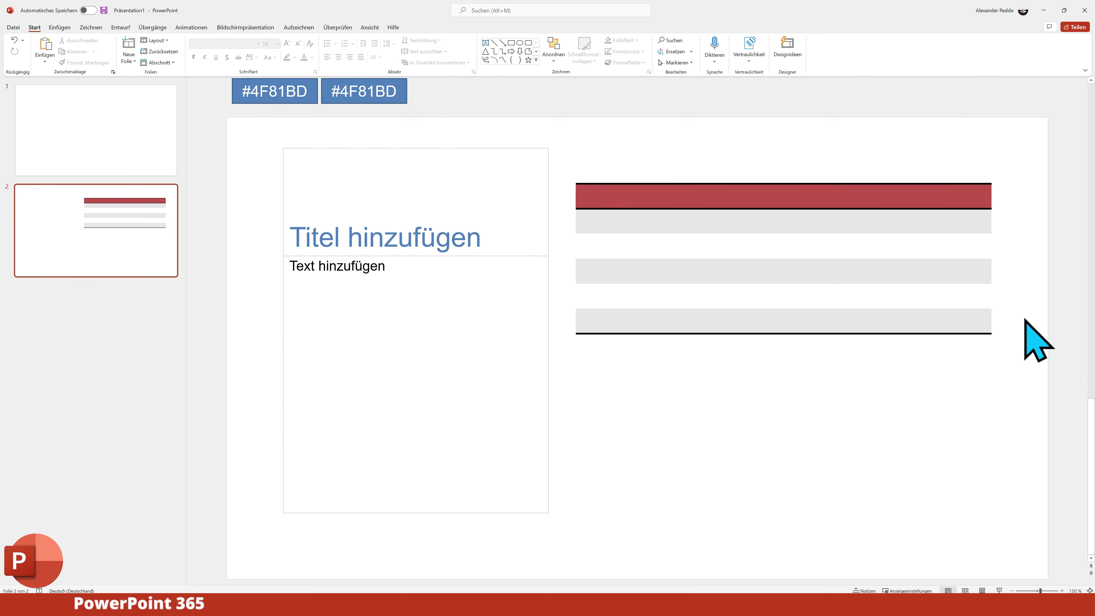
{"action": "scroll", "coordinate": [1025, 319], "scroll_direction": "up", "scroll_amount": 1}
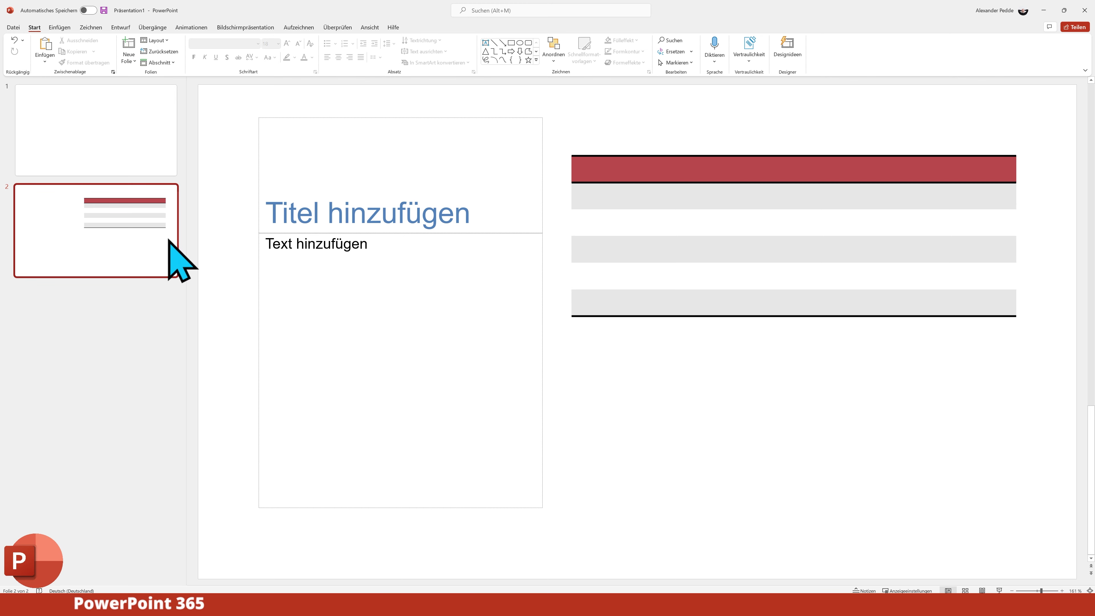
- Type 'Text' into slide 2's body placeholder and select it
{"action": "left_click", "coordinate": [342, 246]}
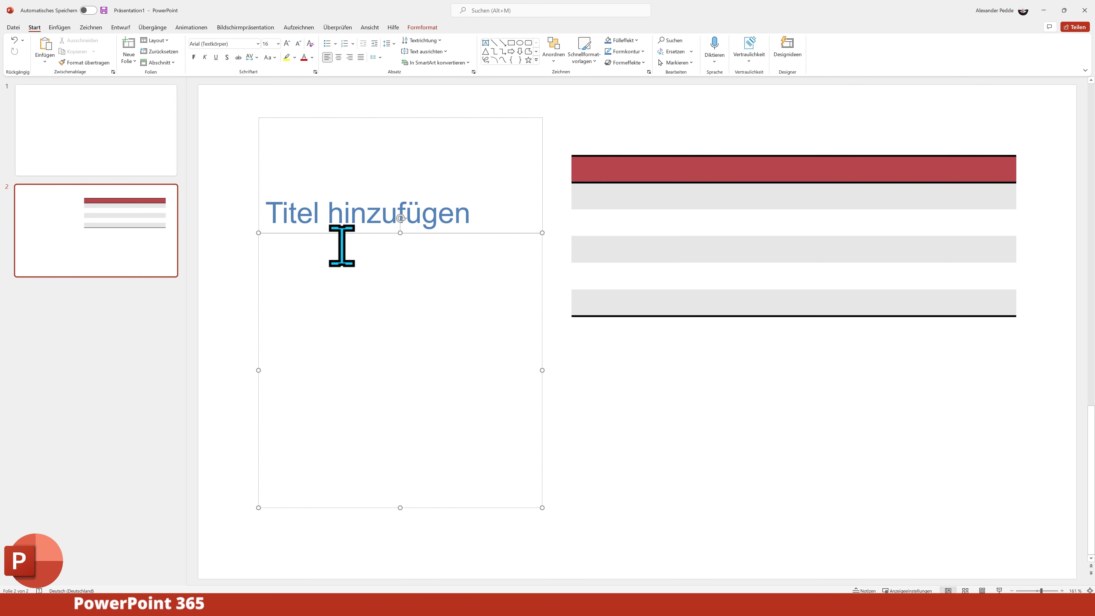
{"action": "type", "text": "Text"}
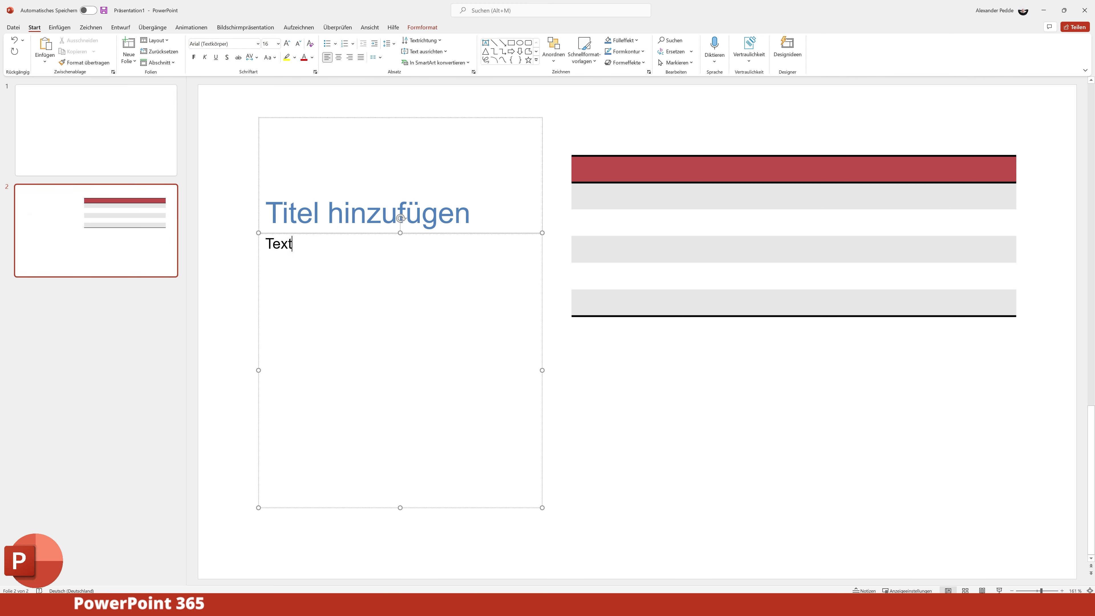
{"action": "key", "text": "ctrl+a"}
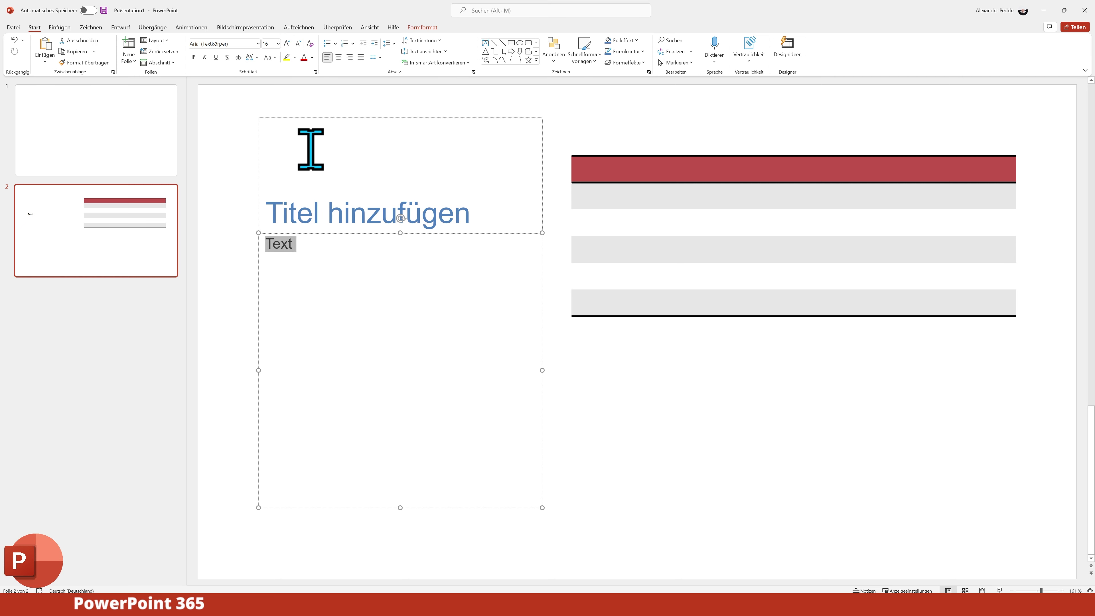
- Colour the word Text #4F81BD blue with the font colour eyedropper
{"action": "left_click", "coordinate": [312, 57]}
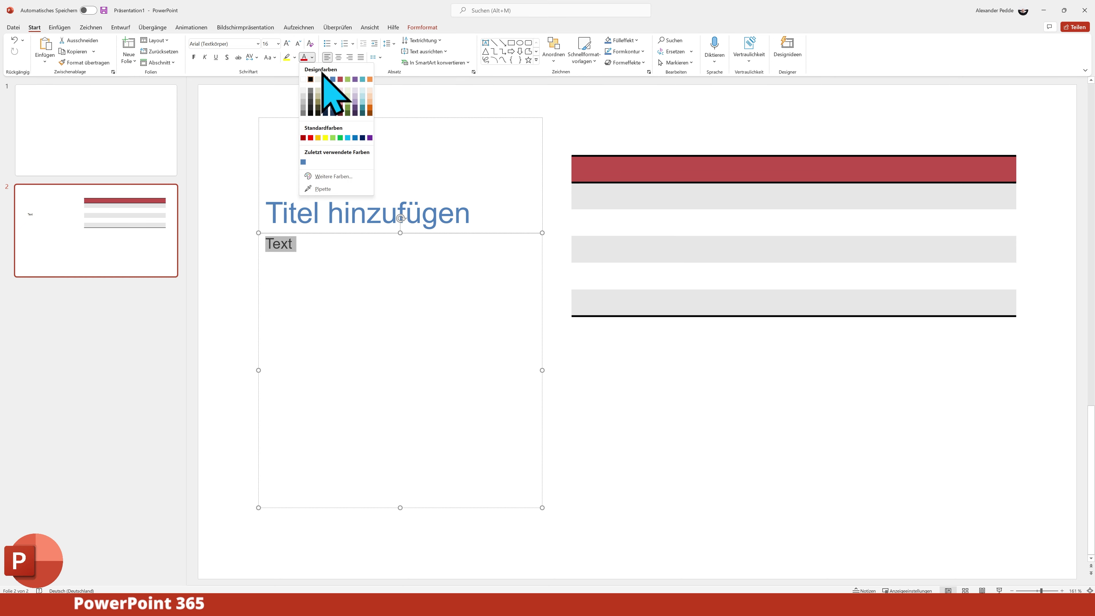
{"action": "left_click", "coordinate": [319, 188]}
{"action": "scroll", "coordinate": [424, 308], "scroll_direction": "down", "scroll_amount": 1, "text": "ctrl"}
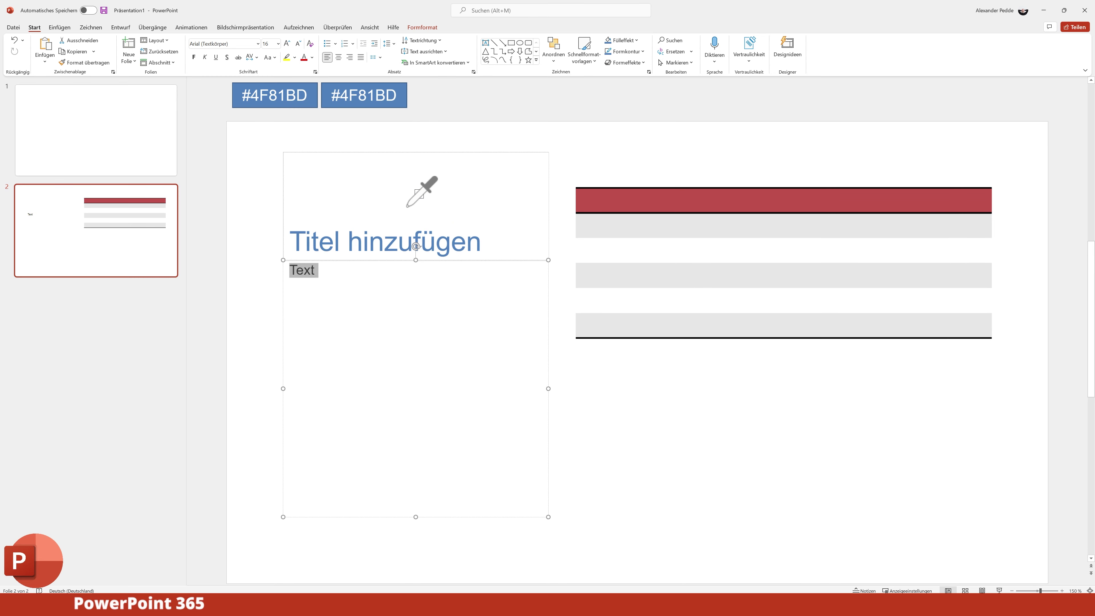
{"action": "left_click", "coordinate": [403, 102]}
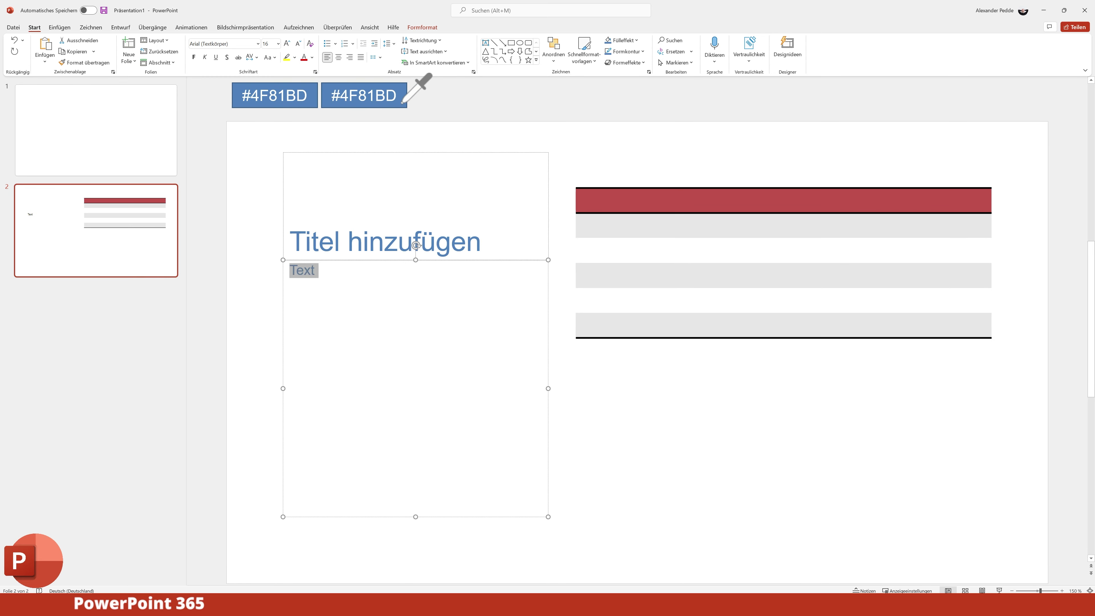
{"action": "left_click", "coordinate": [420, 288]}
{"action": "left_click", "coordinate": [589, 409]}
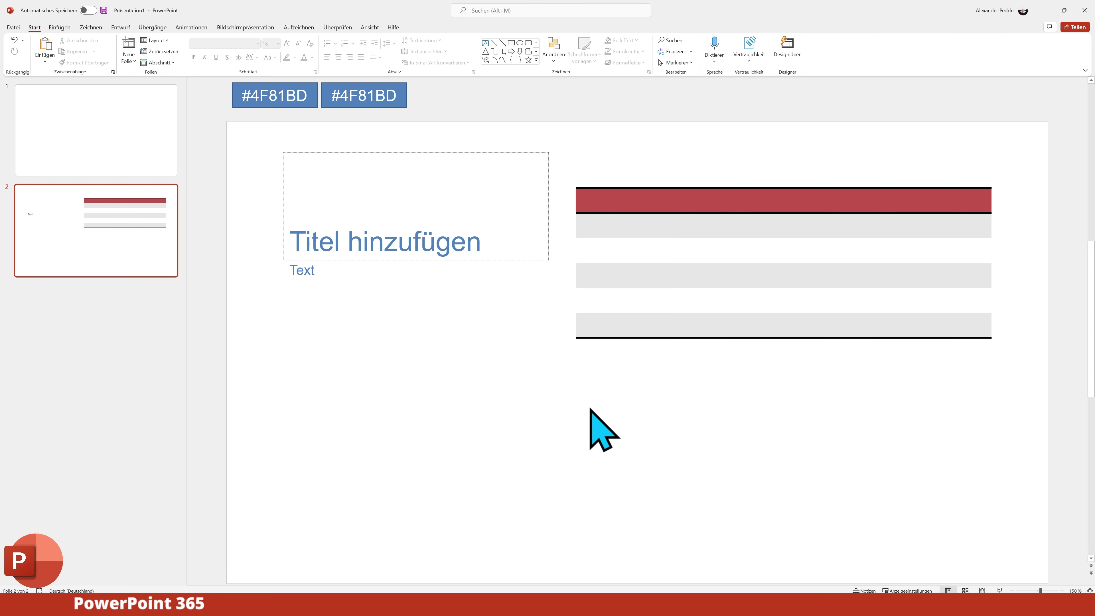
- Reselect Text, try a purple-blue shade in the custom colour picker, then cancel it
{"action": "left_click", "coordinate": [378, 234]}
{"action": "left_click", "coordinate": [321, 267]}
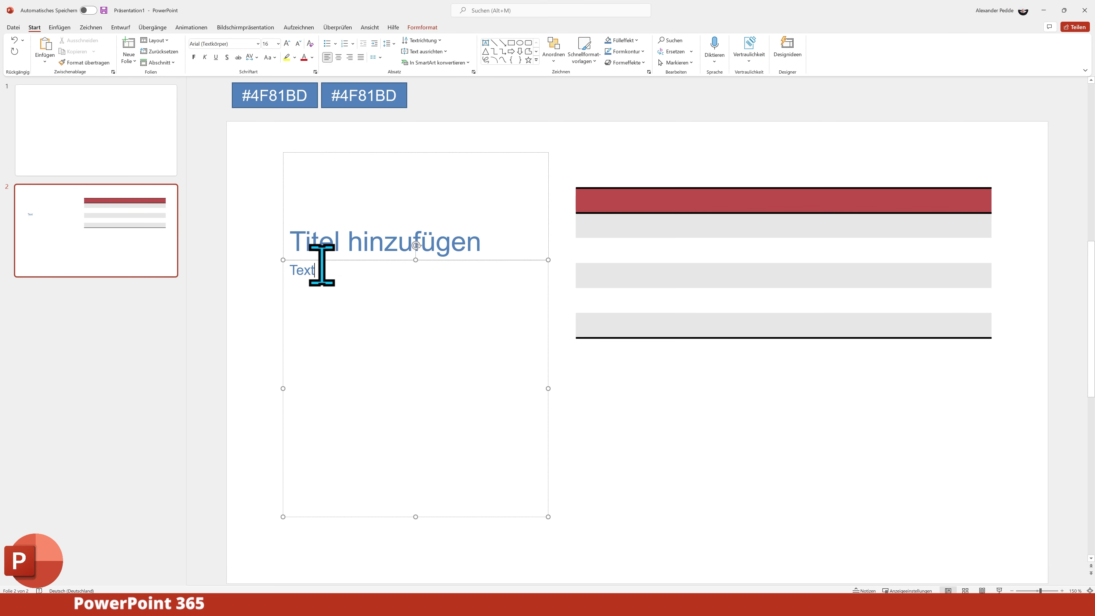
{"action": "double_click", "coordinate": [303, 269]}
{"action": "left_click", "coordinate": [312, 58]}
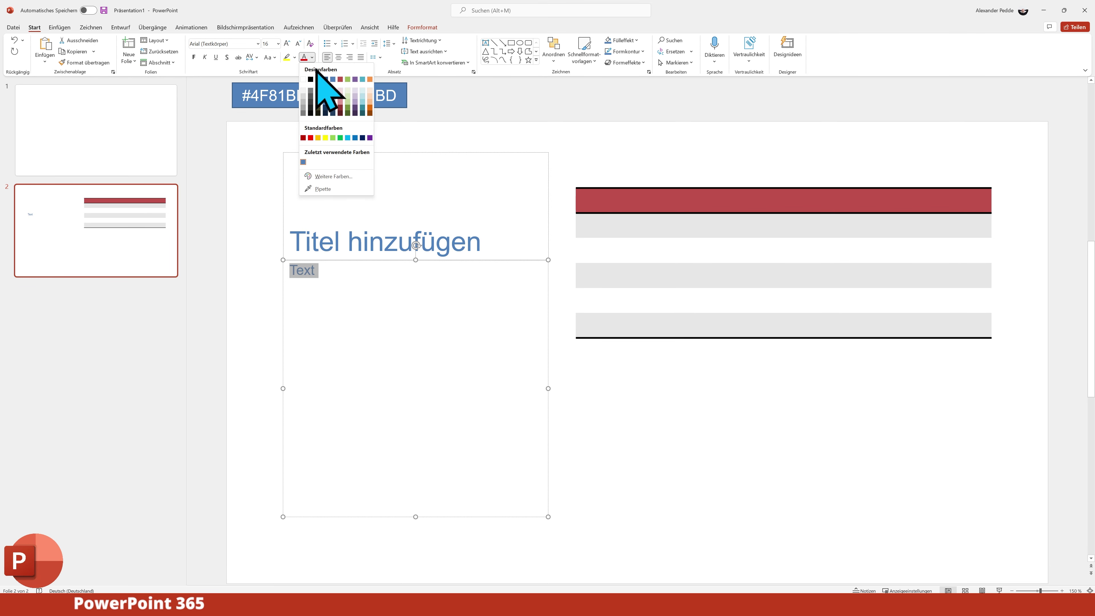
{"action": "left_click", "coordinate": [333, 176]}
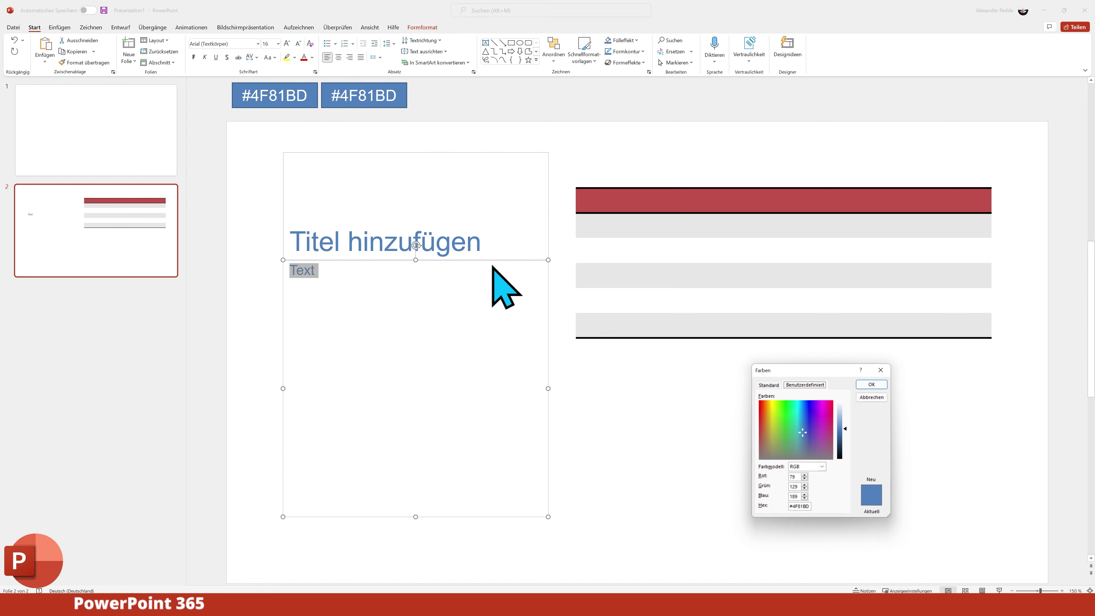
{"action": "mouse_move", "coordinate": [803, 431]}
{"action": "left_mouse_down"}
{"action": "mouse_move", "coordinate": [807, 442]}
{"action": "mouse_move", "coordinate": [801, 427]}
{"action": "left_mouse_up"}
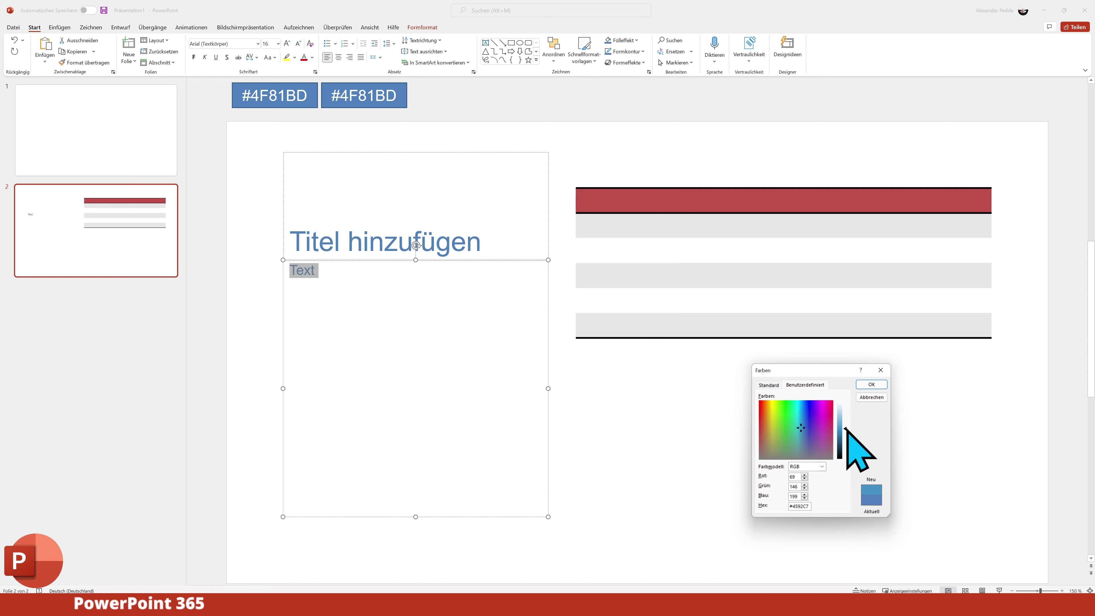
{"action": "left_click", "coordinate": [871, 397]}
{"action": "left_click", "coordinate": [594, 404]}
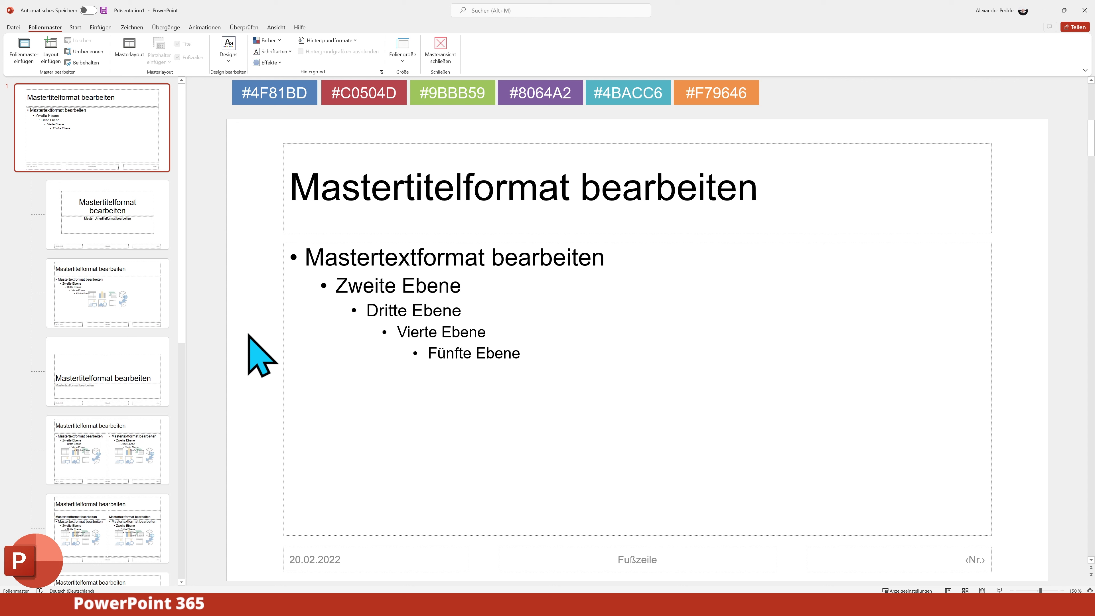
- On the View tab, turn gridlines on and off again, leaving guides enabled
{"action": "left_click", "coordinate": [276, 27]}
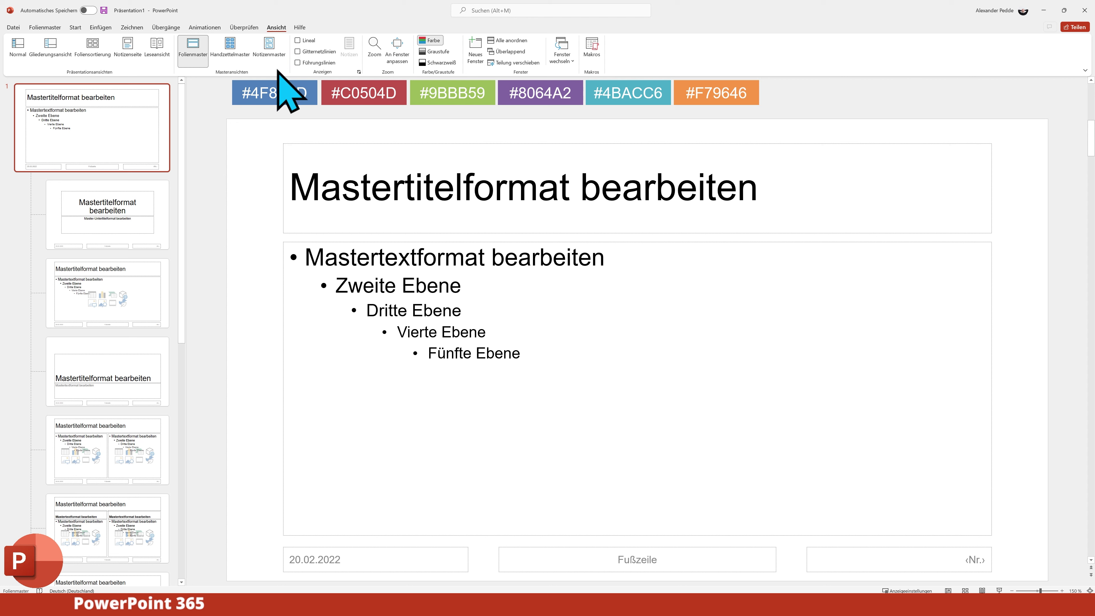
{"action": "left_click", "coordinate": [297, 51]}
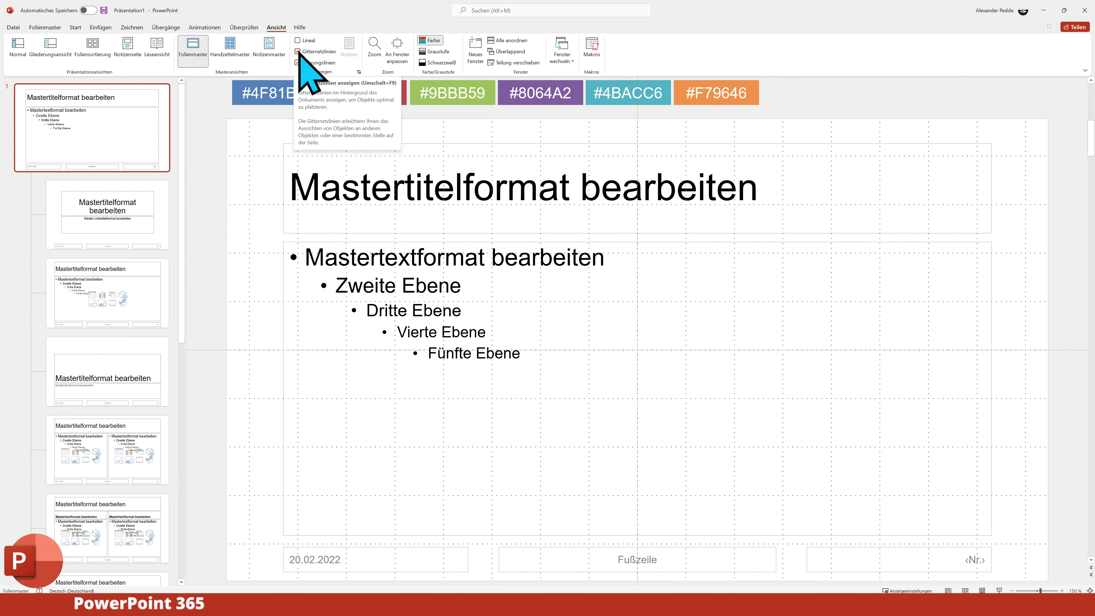
{"action": "left_click", "coordinate": [297, 52]}
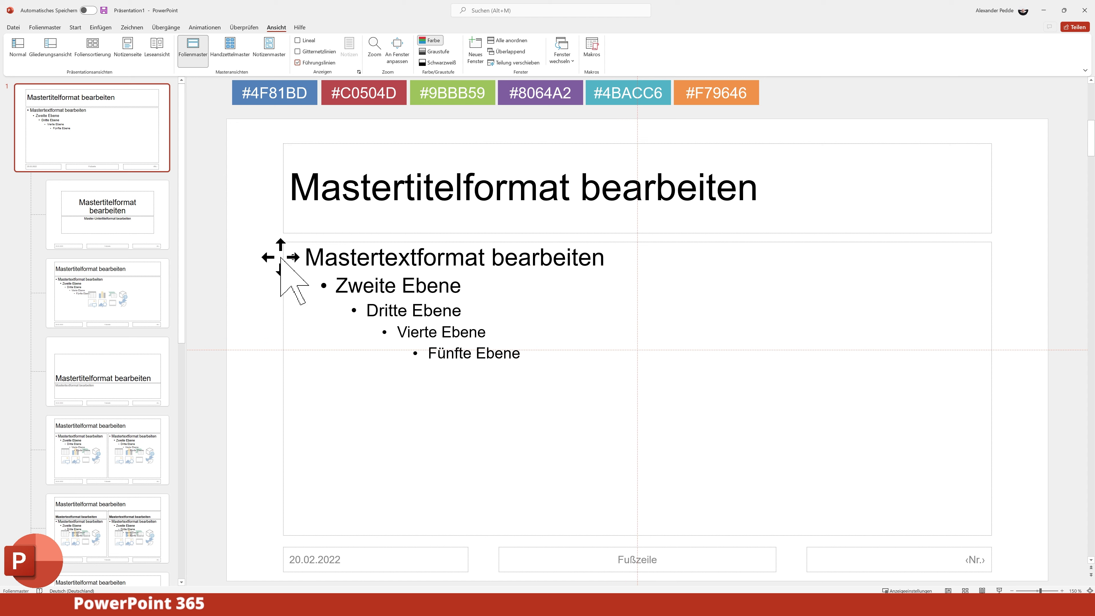
- Add two vertical guides at the placeholders' left edge and right edge (14.50 cm)
{"action": "right_click", "coordinate": [256, 409]}
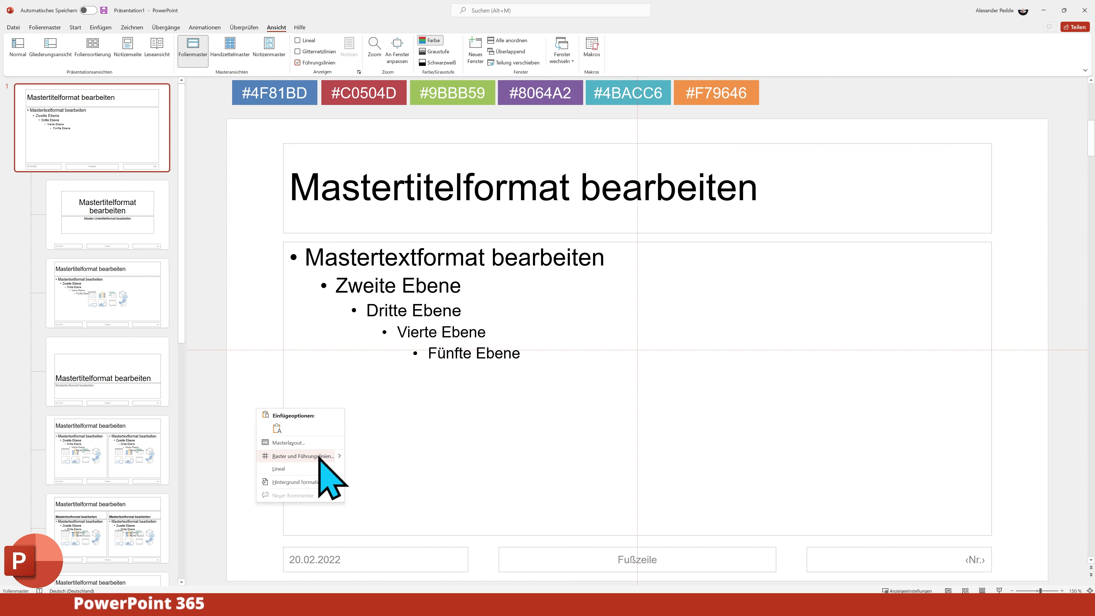
{"action": "mouse_move", "coordinate": [303, 472]}
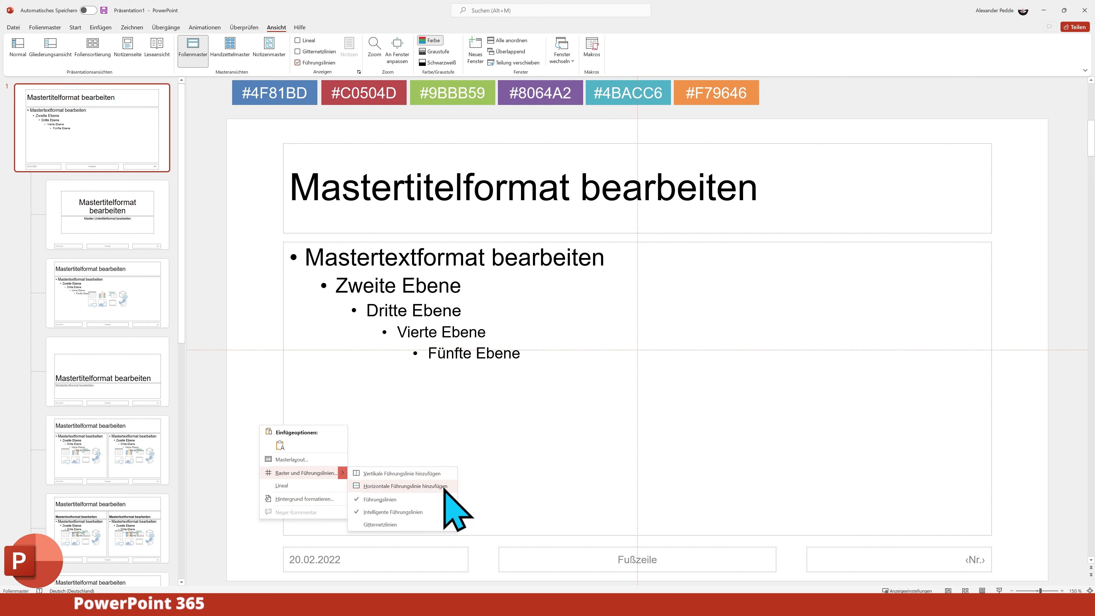
{"action": "left_click", "coordinate": [445, 474]}
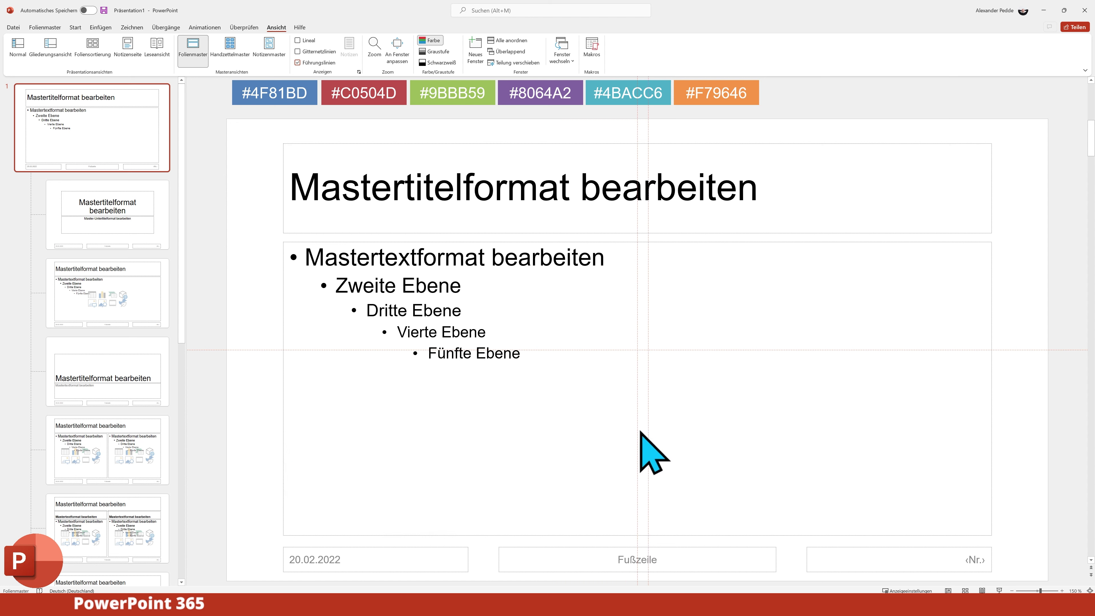
{"action": "mouse_move", "coordinate": [648, 427]}
{"action": "left_mouse_down"}
{"action": "mouse_move", "coordinate": [991, 427]}
{"action": "mouse_move", "coordinate": [285, 475]}
{"action": "left_mouse_up"}
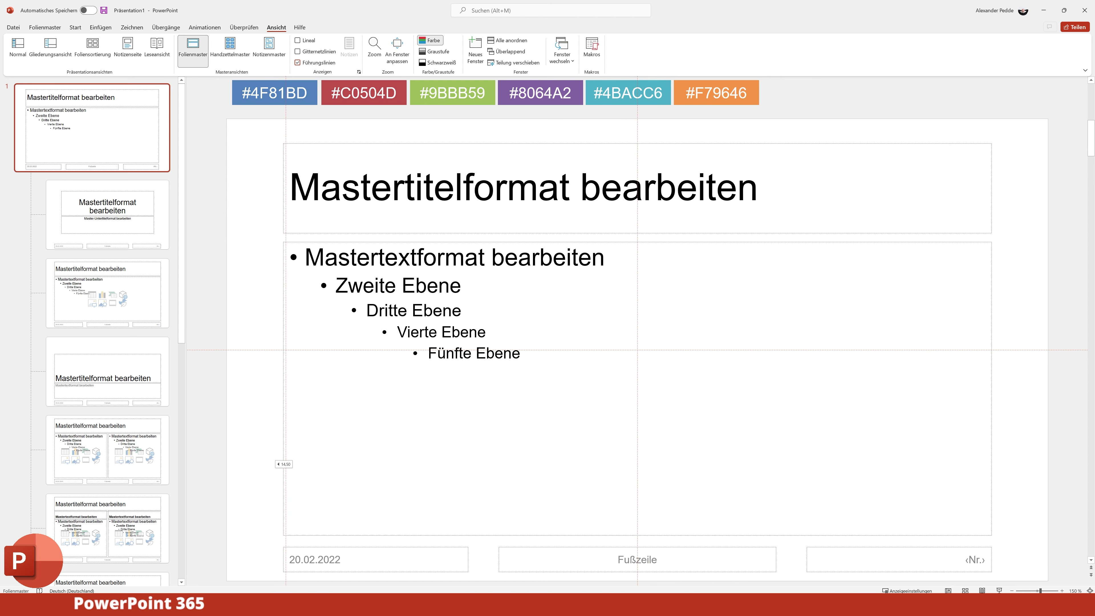
{"action": "mouse_move", "coordinate": [286, 464]}
{"action": "left_mouse_down"}
{"action": "mouse_move", "coordinate": [237, 470]}
{"action": "mouse_move", "coordinate": [283, 474]}
{"action": "left_mouse_up"}
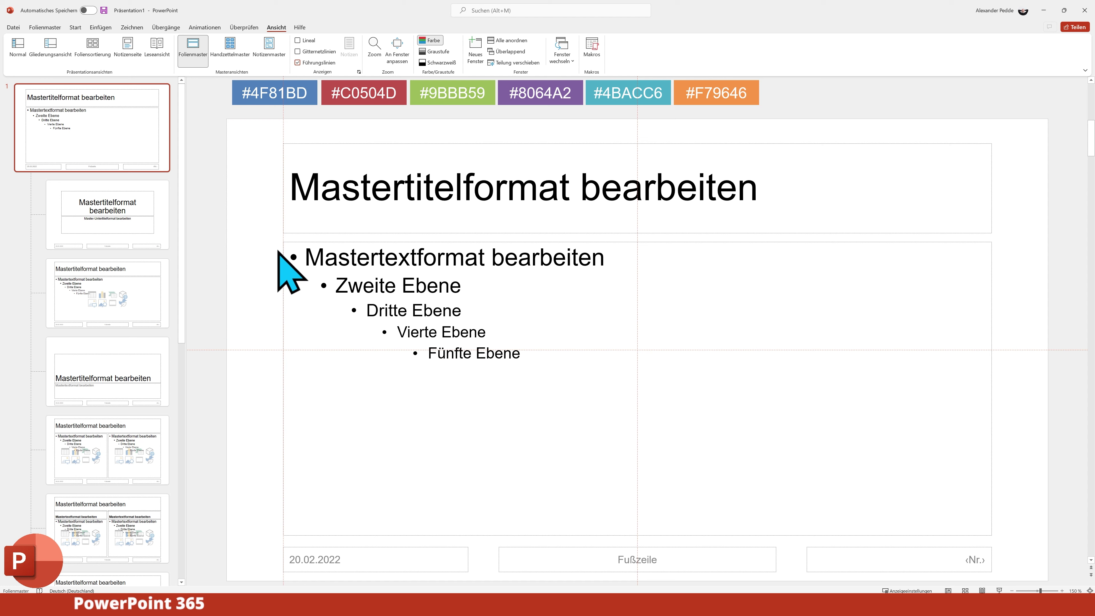
{"action": "right_click", "coordinate": [250, 397]}
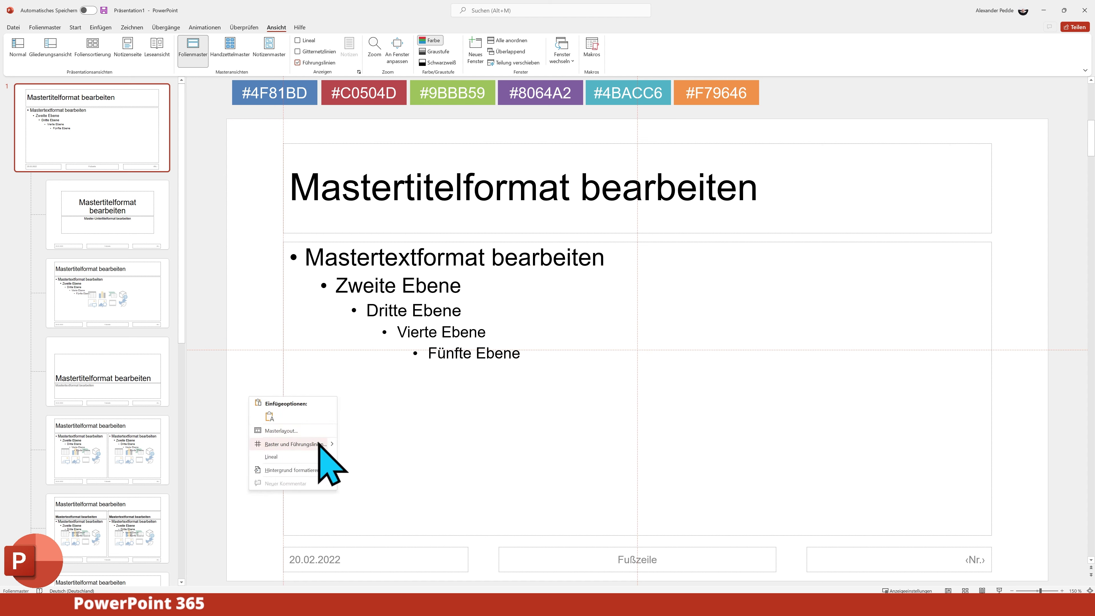
{"action": "mouse_move", "coordinate": [291, 444]}
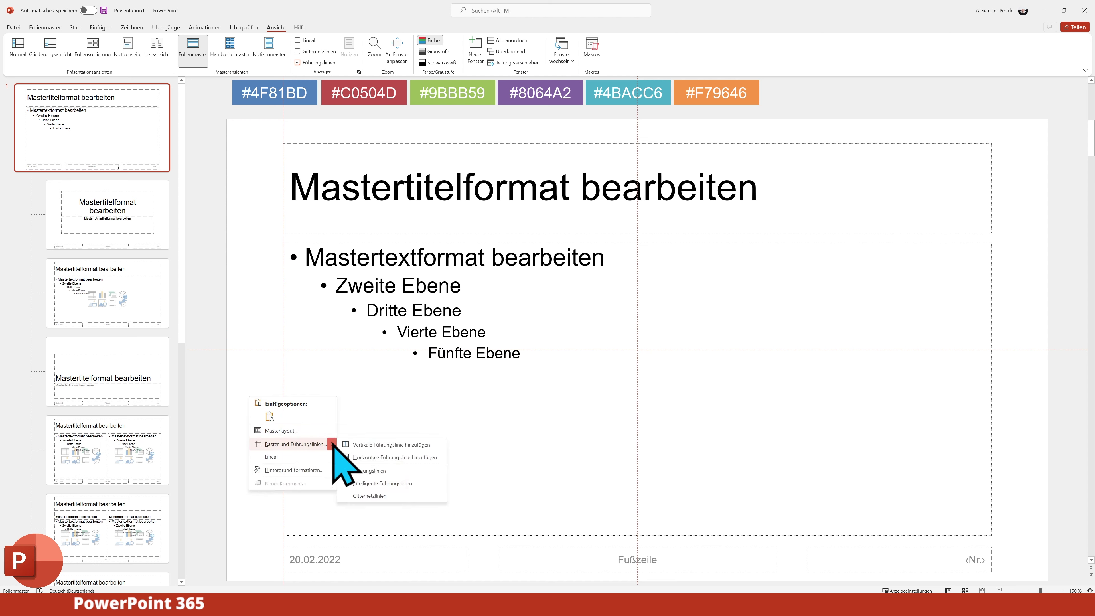
{"action": "left_click", "coordinate": [371, 444]}
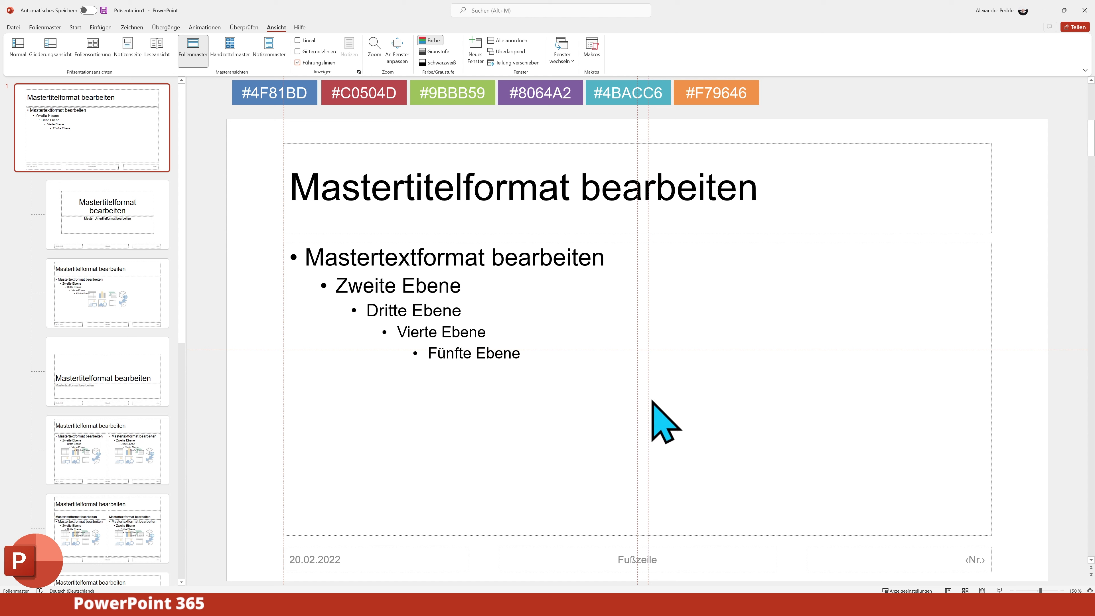
{"action": "left_click_drag", "start_coordinate": [648, 399], "coordinate": [992, 399]}
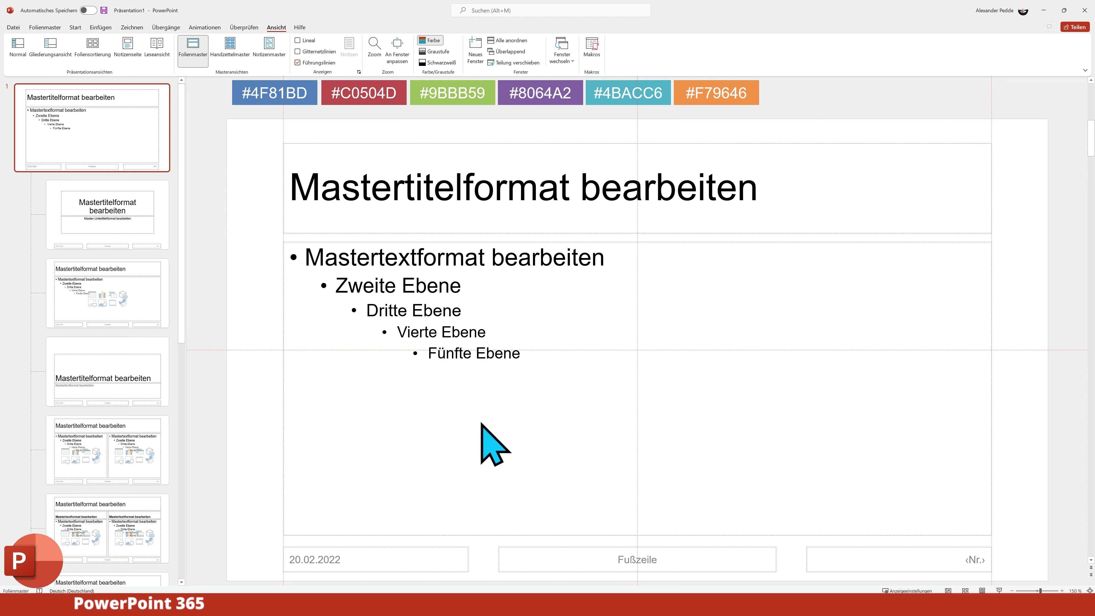
- Add two horizontal guides along the body placeholder's top and bottom edges
{"action": "right_click", "coordinate": [253, 423]}
{"action": "mouse_move", "coordinate": [295, 469]}
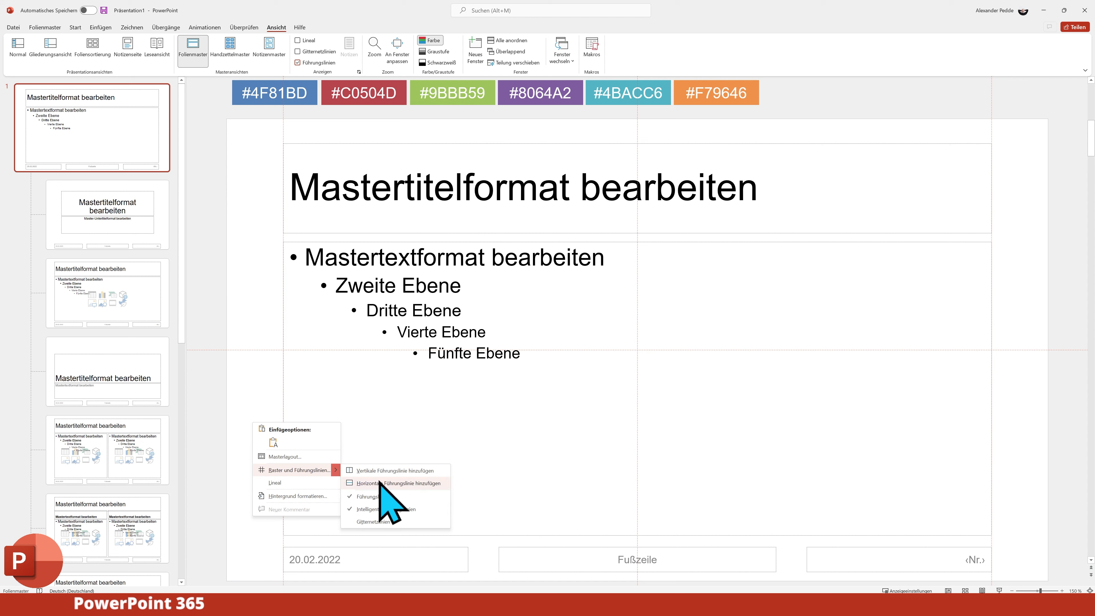
{"action": "left_click", "coordinate": [379, 483]}
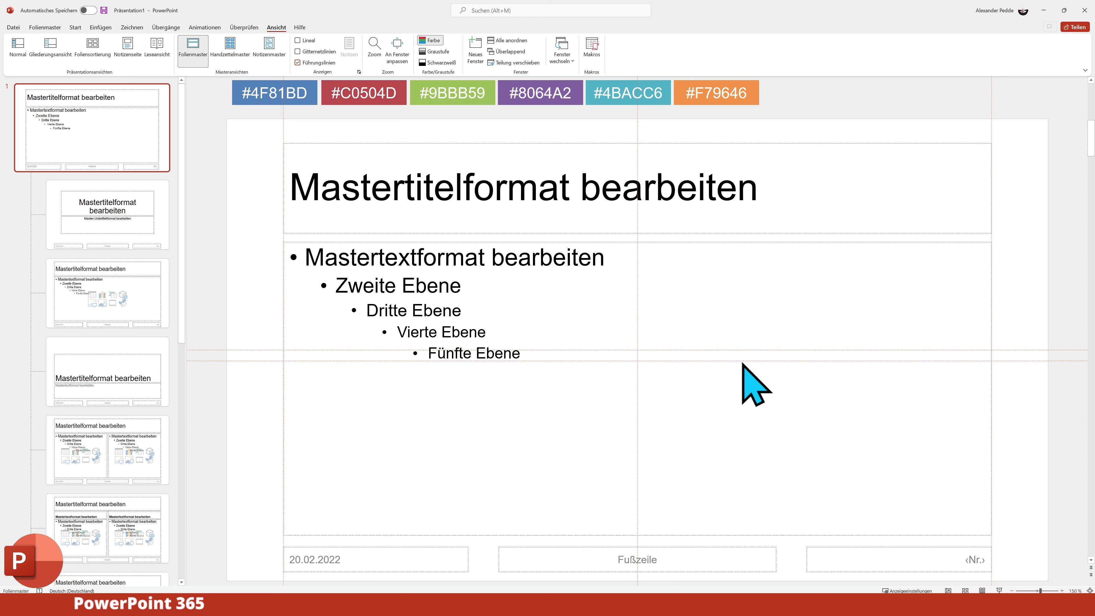
{"action": "left_click_drag", "start_coordinate": [739, 360], "coordinate": [741, 318]}
{"action": "left_click_drag", "start_coordinate": [734, 253], "coordinate": [729, 242]}
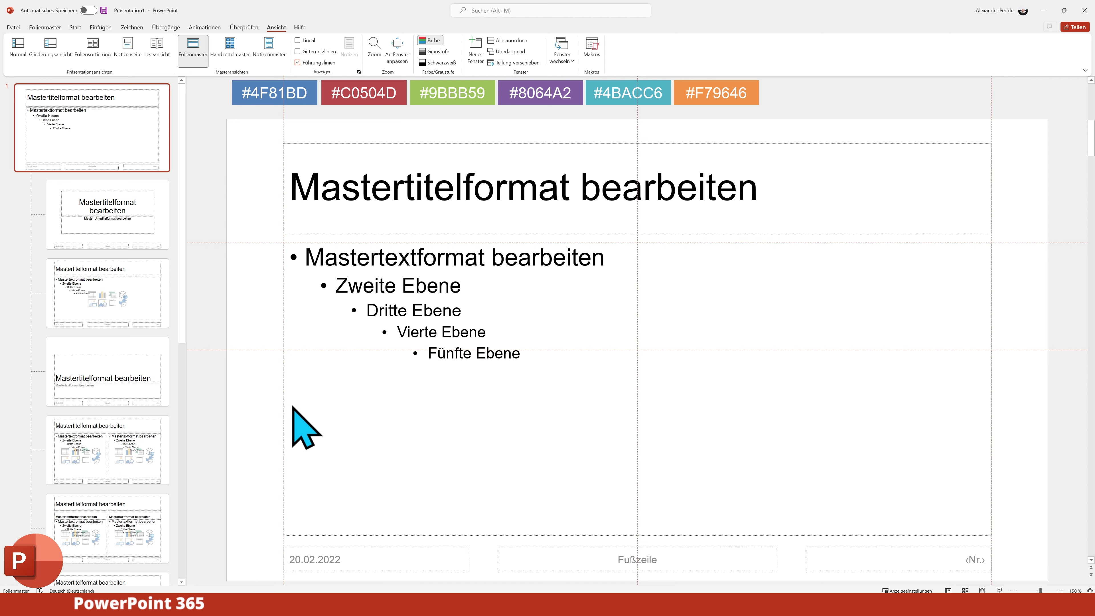
{"action": "right_click", "coordinate": [268, 420]}
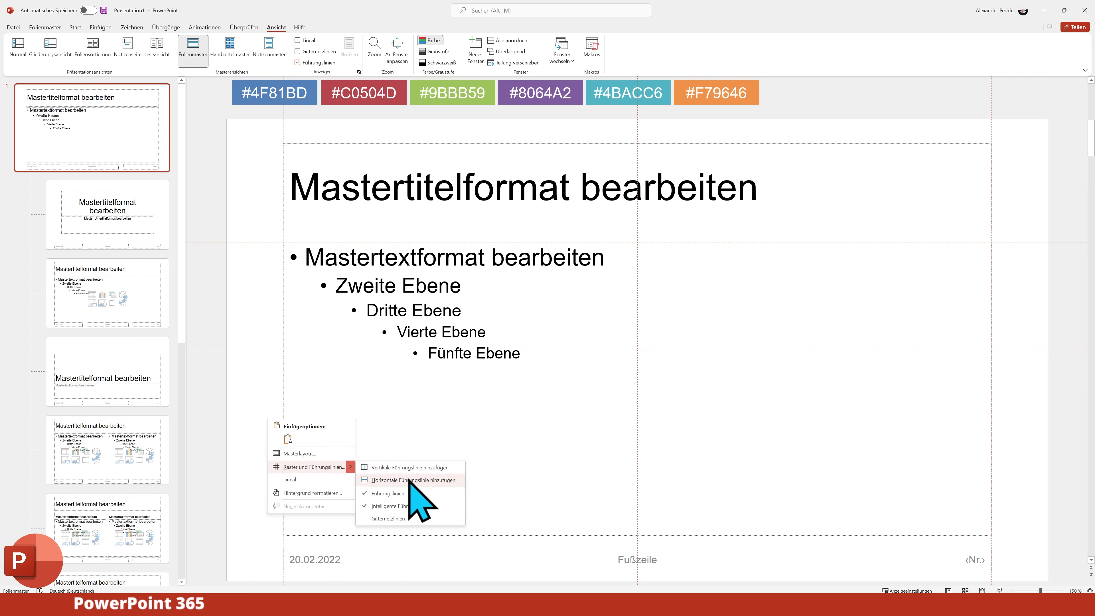
{"action": "left_click", "coordinate": [409, 479]}
{"action": "left_click_drag", "start_coordinate": [743, 362], "coordinate": [713, 536]}
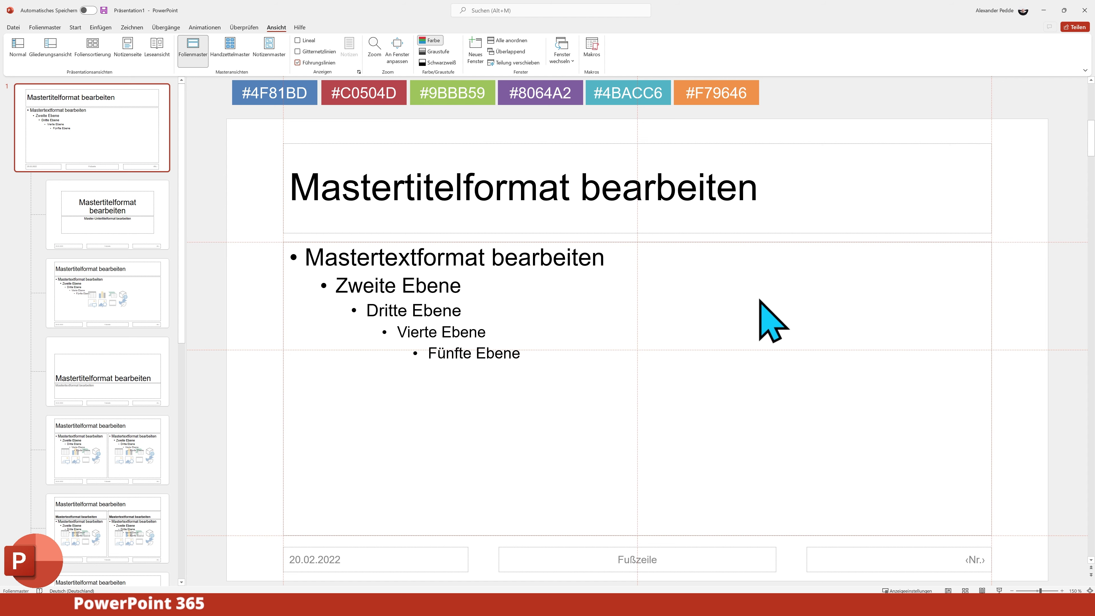
- Check the title-and-content, section-header and two-content layouts, then return to the master
{"action": "left_click", "coordinate": [154, 285]}
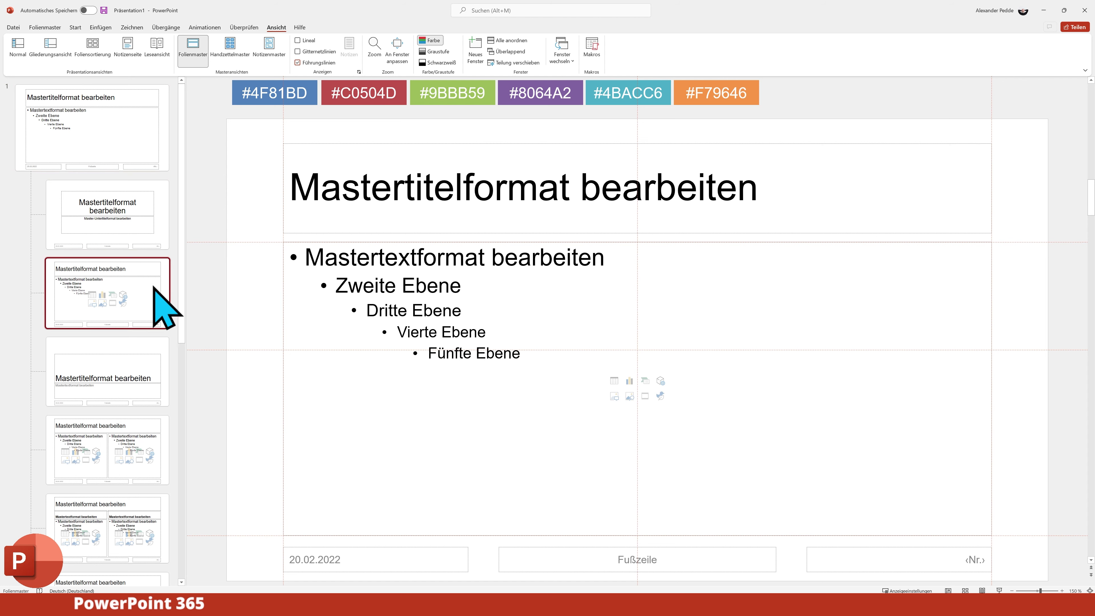
{"action": "left_click", "coordinate": [136, 358]}
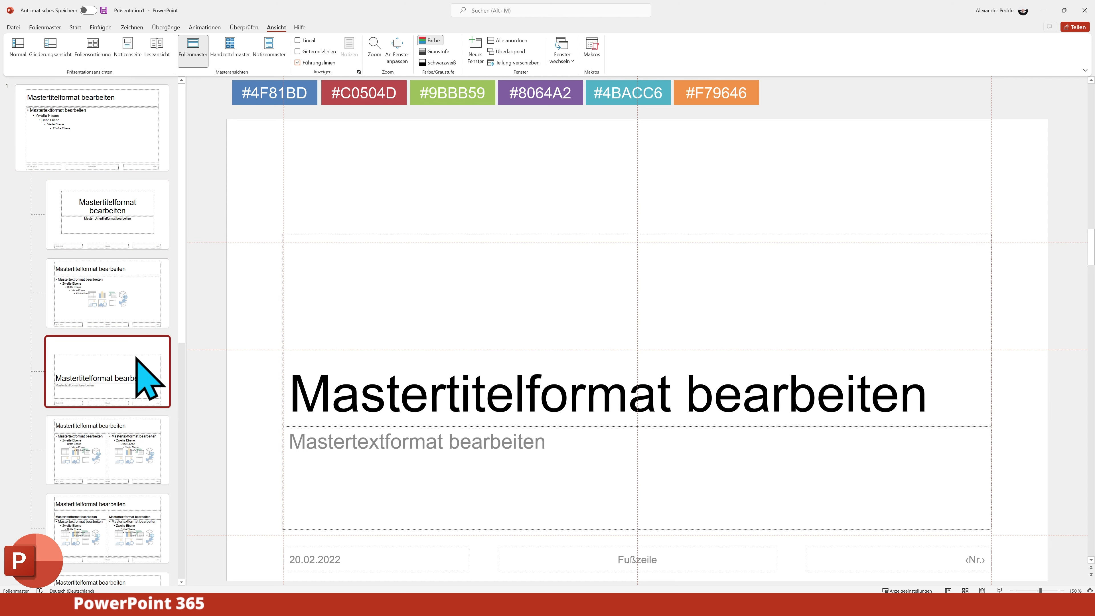
{"action": "left_click", "coordinate": [125, 445]}
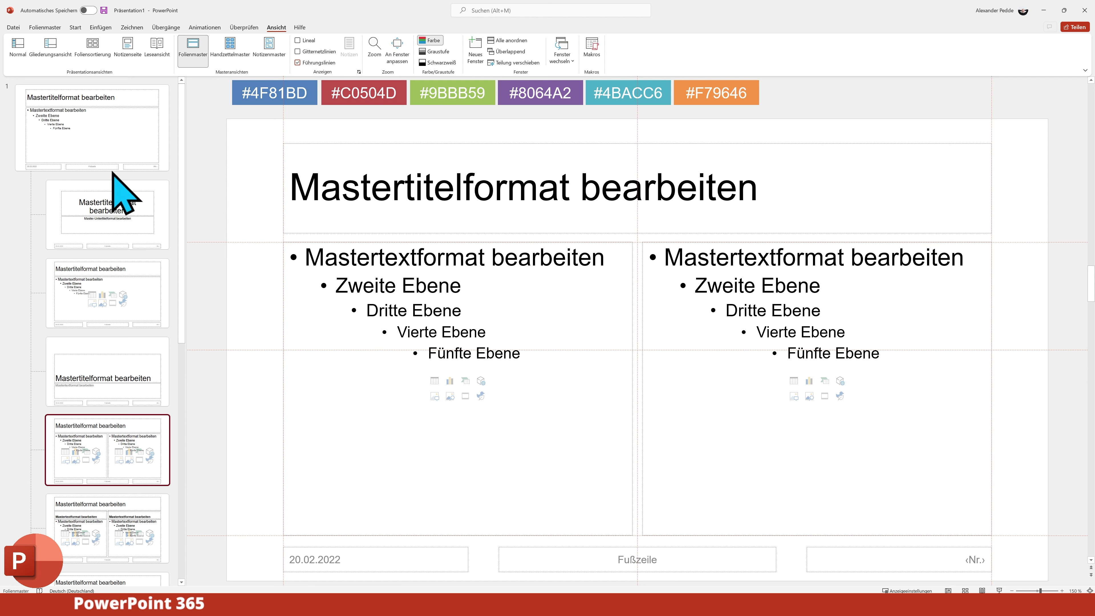
{"action": "left_click", "coordinate": [117, 153]}
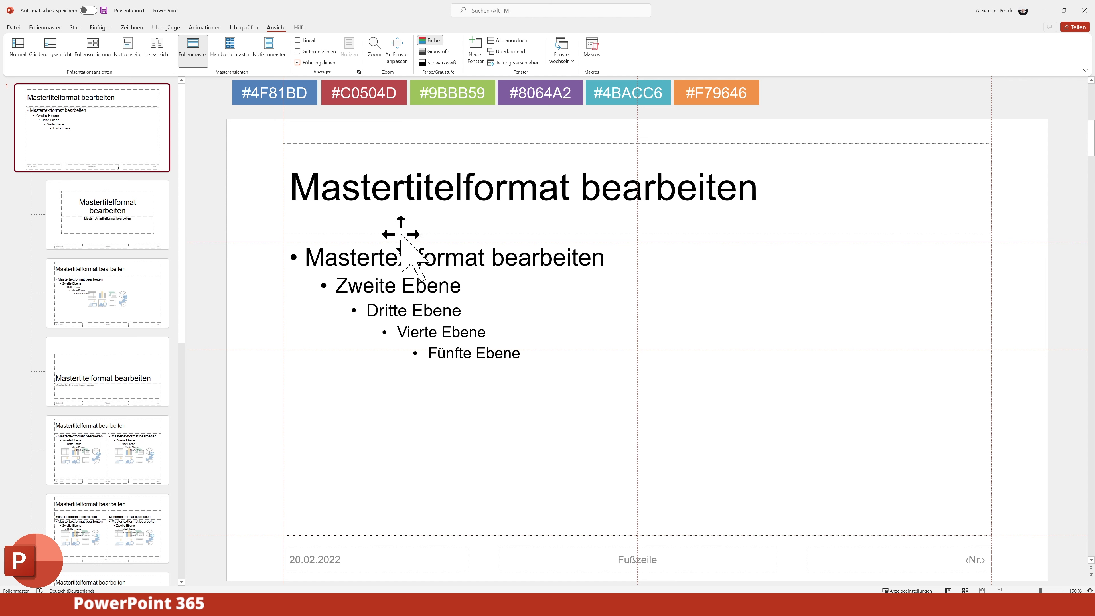
- Add another horizontal guide at the body text bottom, at 8,00
{"action": "right_click", "coordinate": [250, 413]}
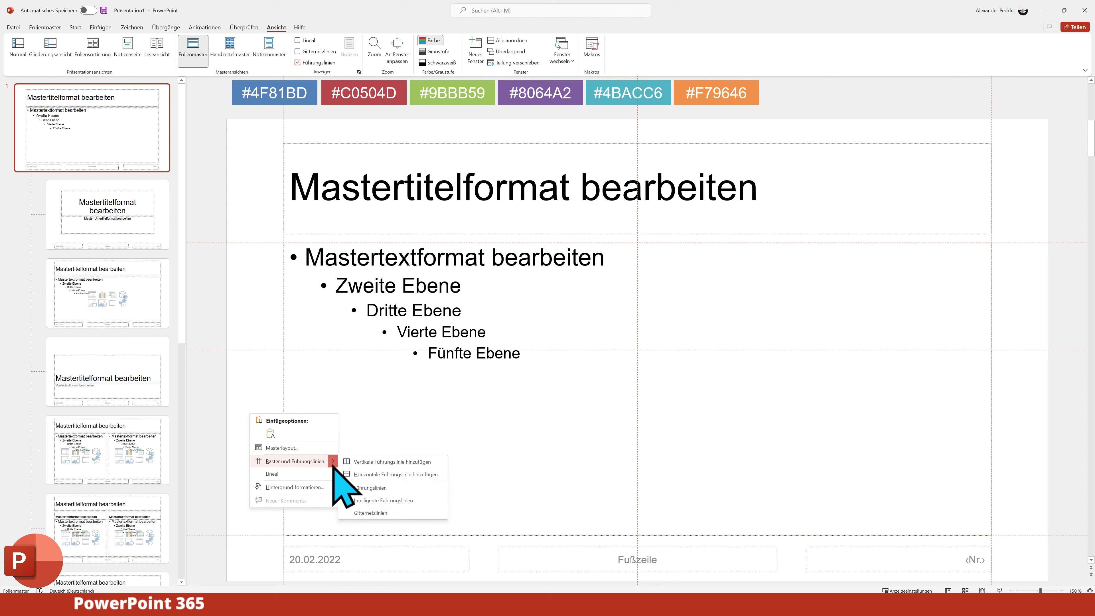
{"action": "left_click", "coordinate": [385, 477]}
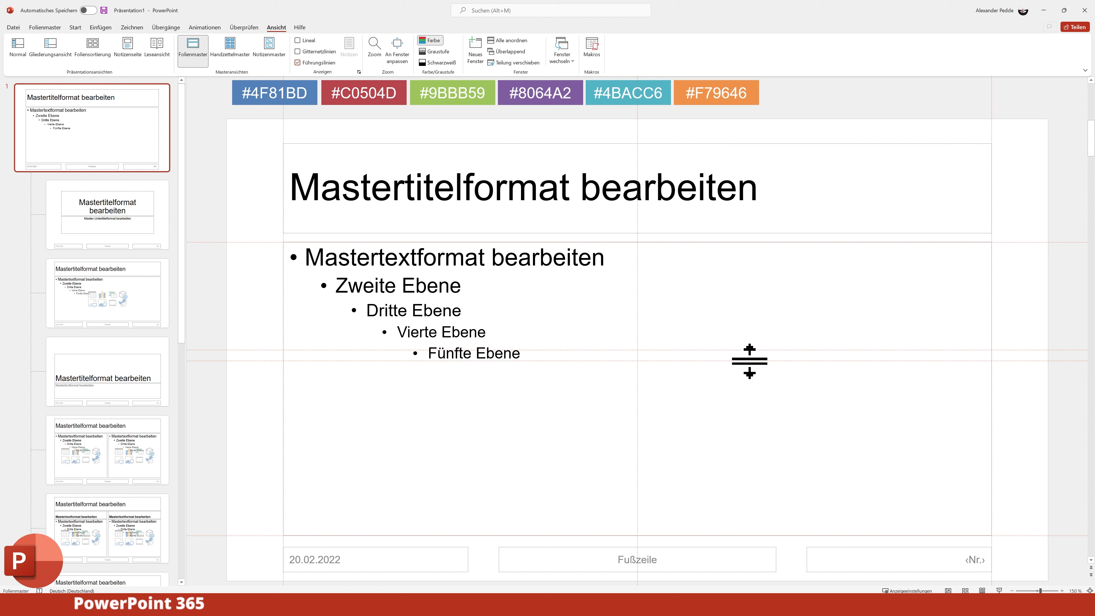
{"action": "mouse_move", "coordinate": [748, 360]}
{"action": "left_mouse_down"}
{"action": "mouse_move", "coordinate": [748, 549]}
{"action": "mouse_move", "coordinate": [725, 546]}
{"action": "left_mouse_up"}
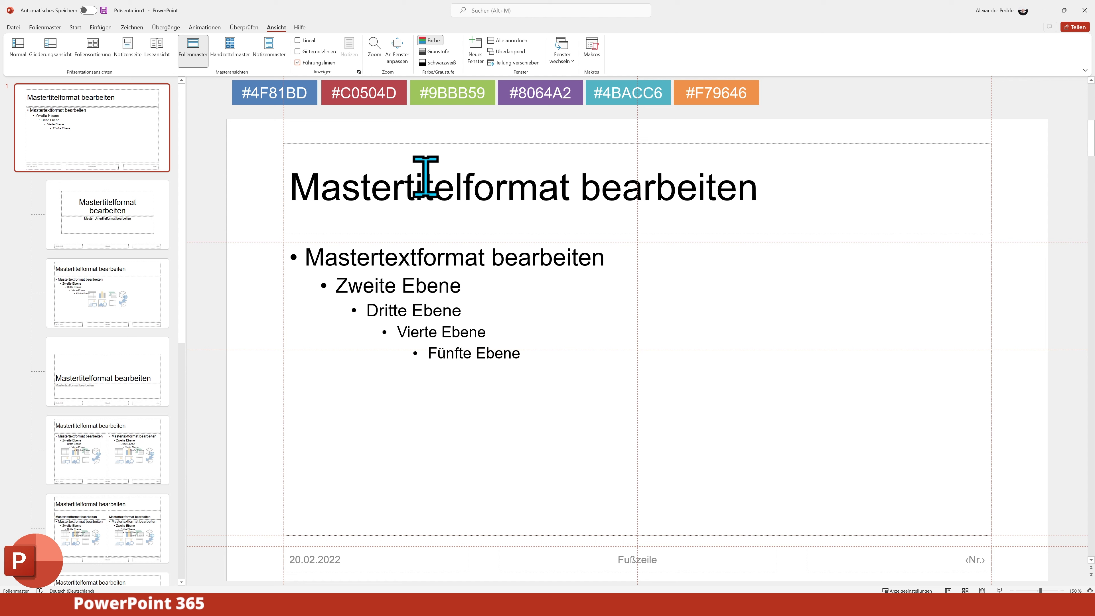
- Toggle the Führungslinien guides on and off repeatedly, finishing with them hidden
{"action": "left_click", "coordinate": [298, 63]}
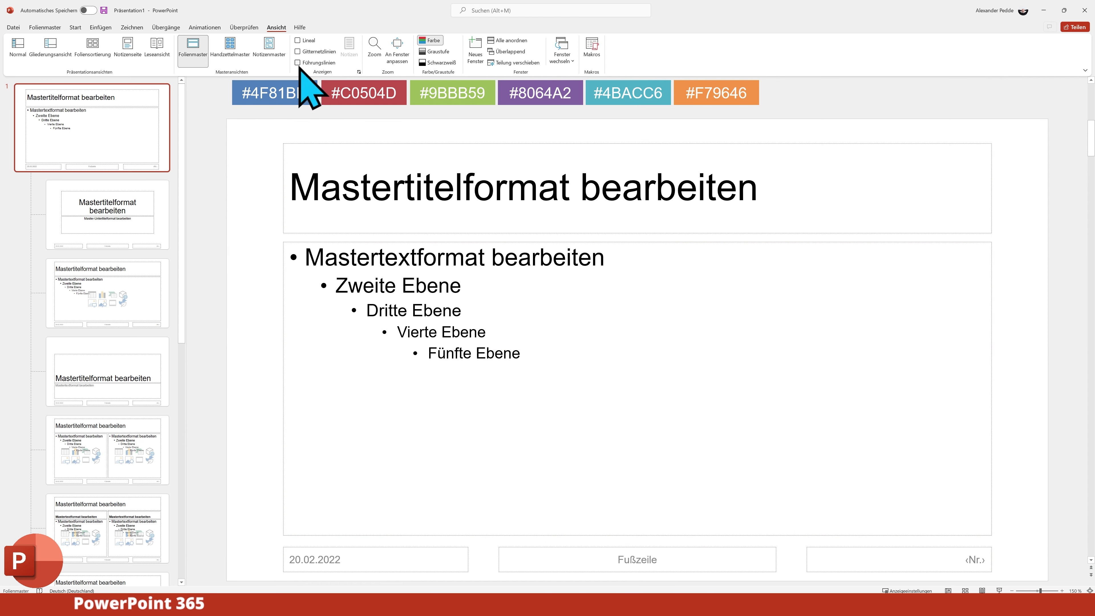
{"action": "left_click", "coordinate": [298, 62]}
{"action": "left_click", "coordinate": [298, 63]}
{"action": "left_click", "coordinate": [297, 63]}
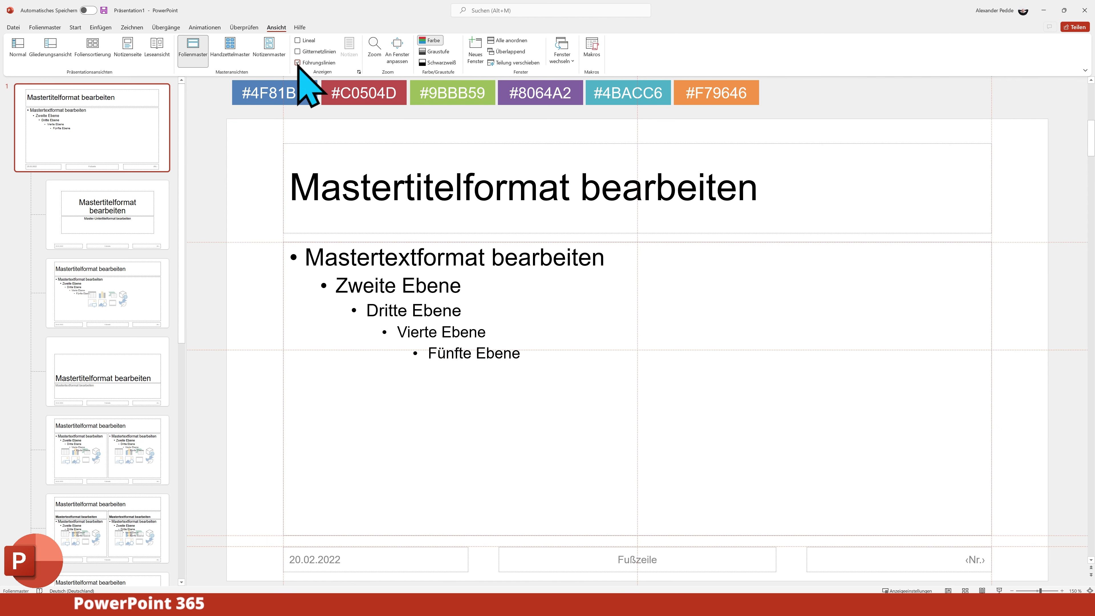
{"action": "left_click", "coordinate": [298, 63]}
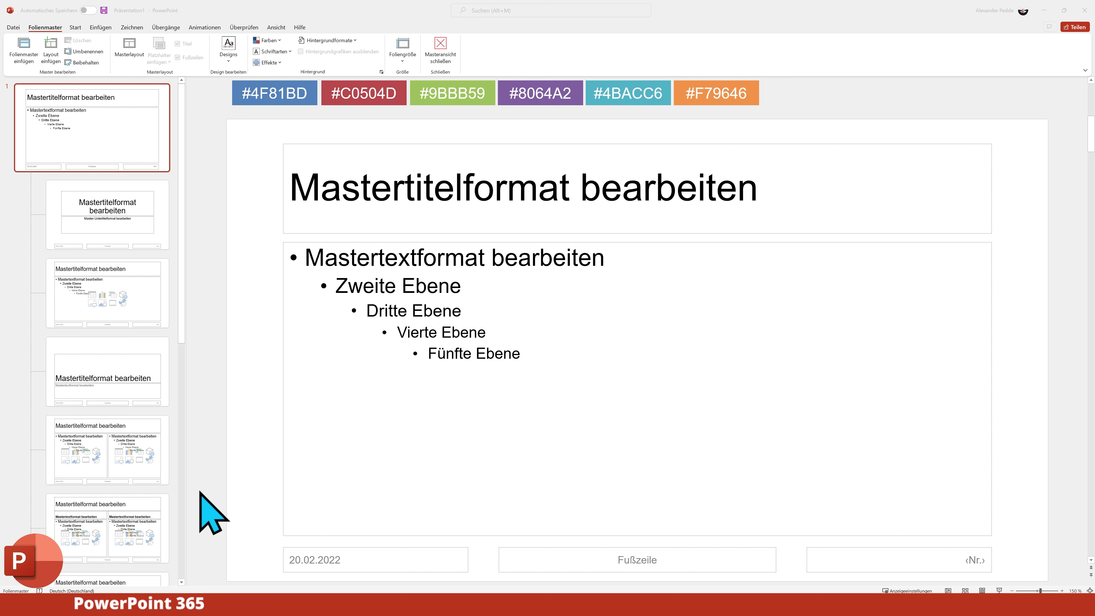
- Draw a rectangle across the bottom of the slide master, with guides shown for alignment
{"action": "left_click", "coordinate": [111, 30]}
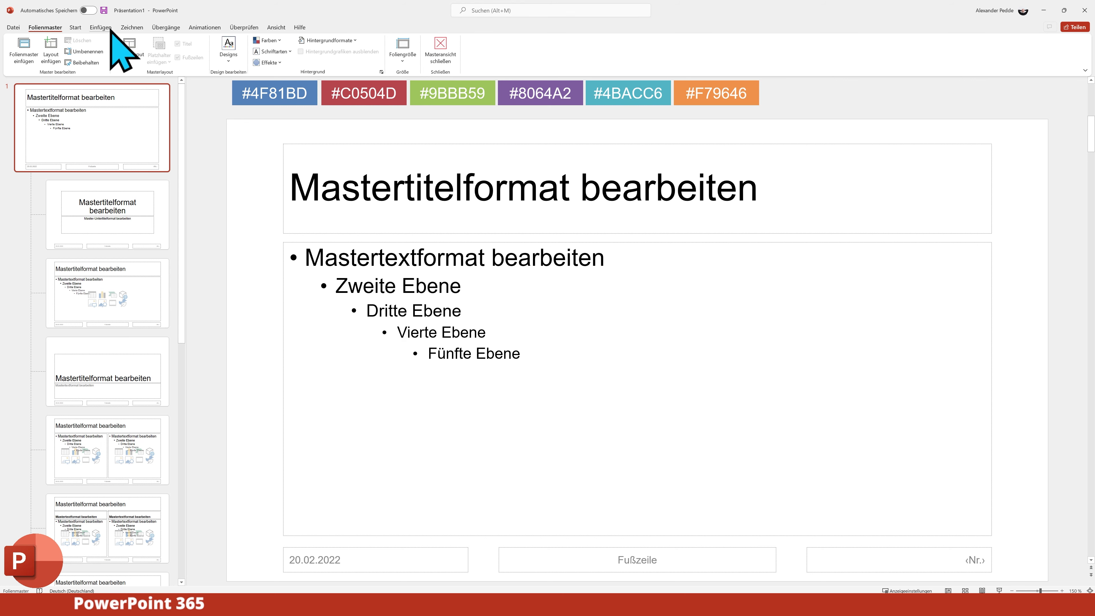
{"action": "left_click", "coordinate": [109, 28]}
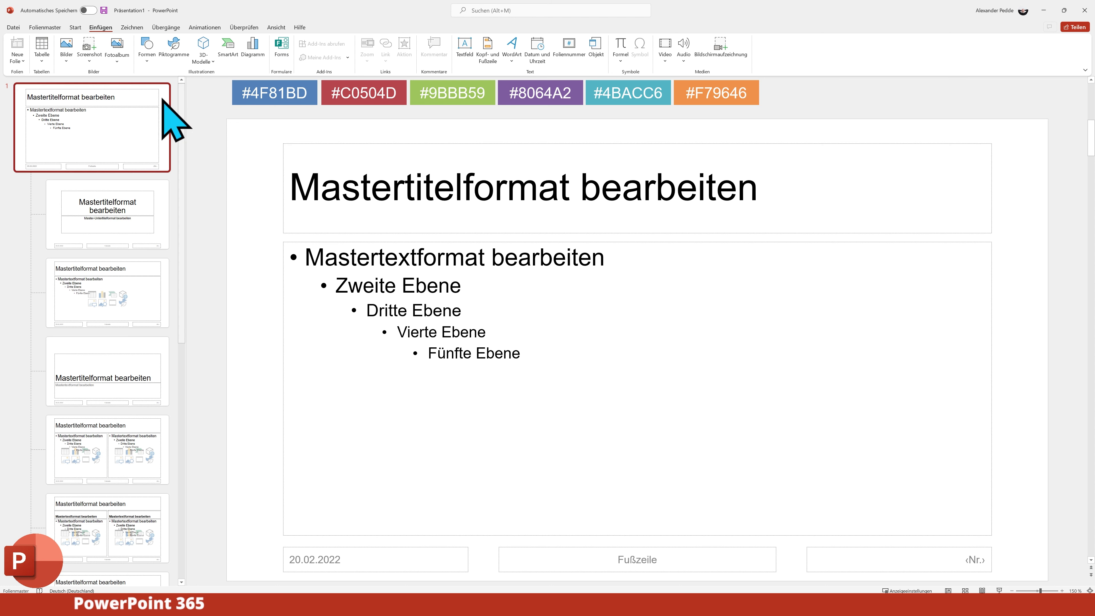
{"action": "left_click", "coordinate": [146, 48]}
{"action": "left_click", "coordinate": [167, 85]}
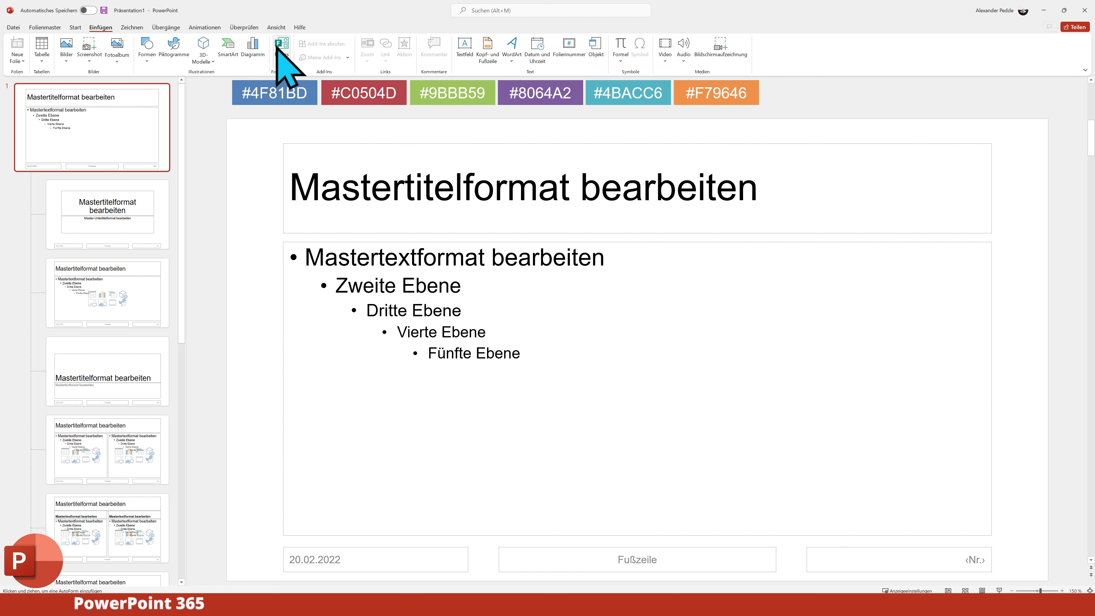
{"action": "left_click", "coordinate": [276, 27]}
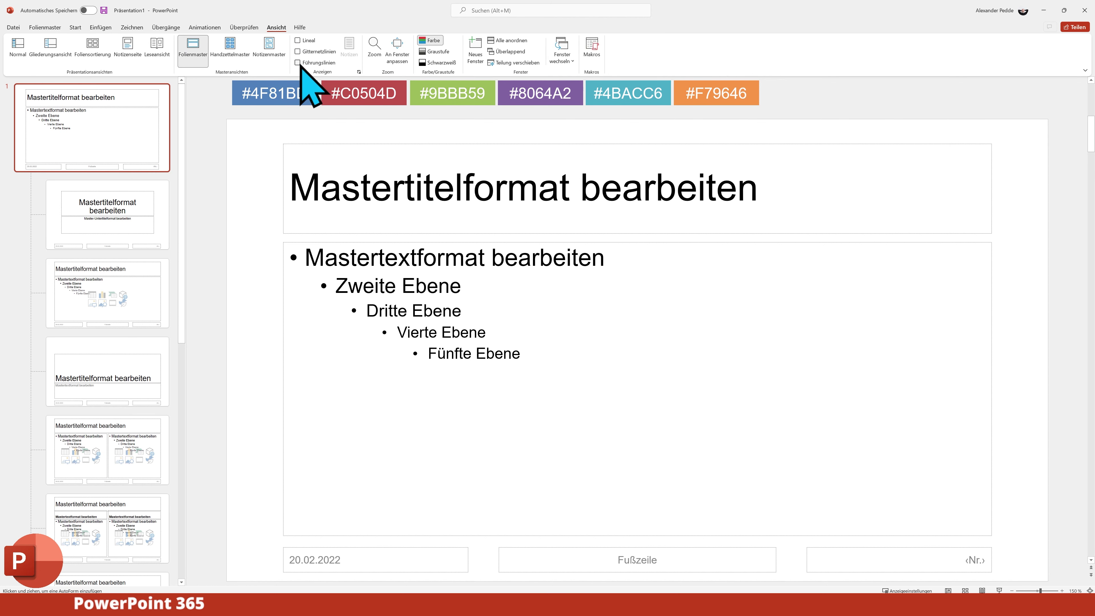
{"action": "left_click", "coordinate": [316, 64]}
{"action": "left_click_drag", "start_coordinate": [227, 548], "coordinate": [1048, 581]}
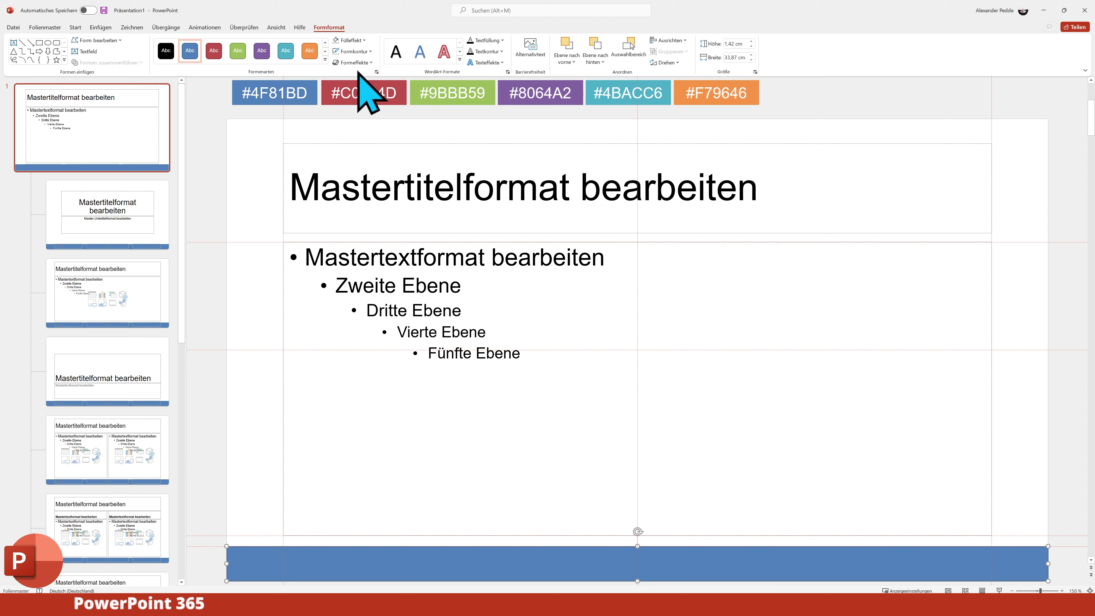
- Give the bar a light grey fill and no outline, and send it to the background
{"action": "left_click", "coordinate": [351, 41]}
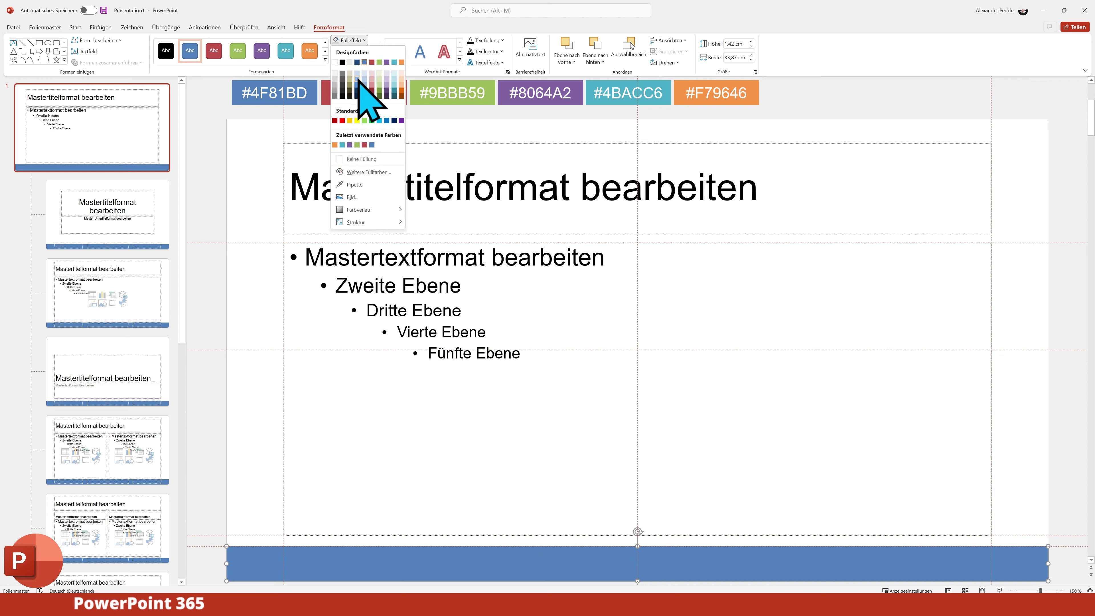
{"action": "left_click", "coordinate": [335, 79]}
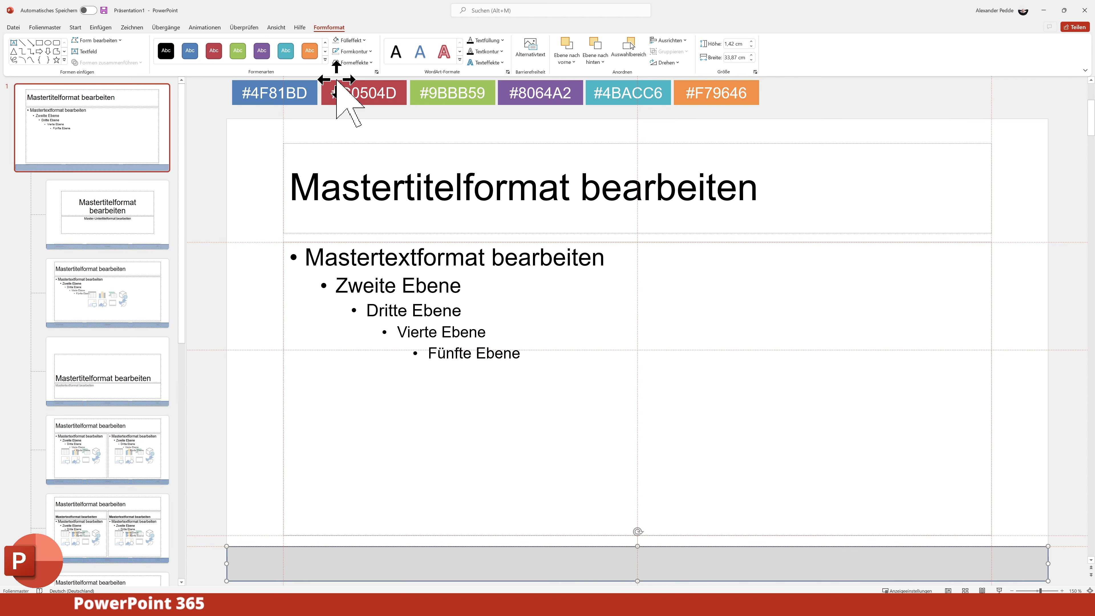
{"action": "left_click", "coordinate": [364, 52]}
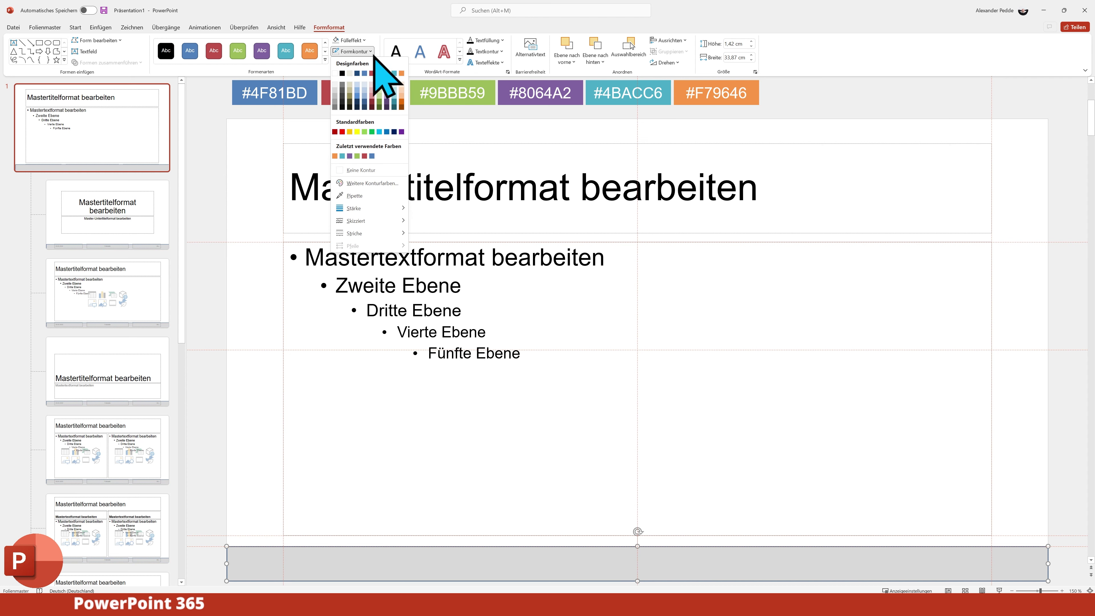
{"action": "left_click", "coordinate": [369, 171]}
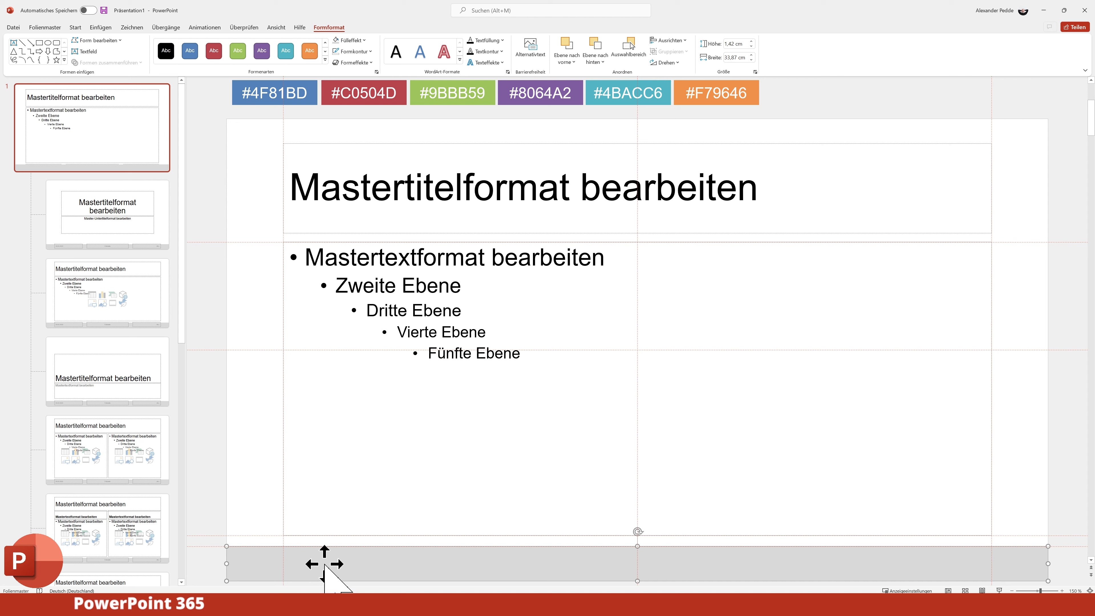
{"action": "right_click", "coordinate": [324, 564]}
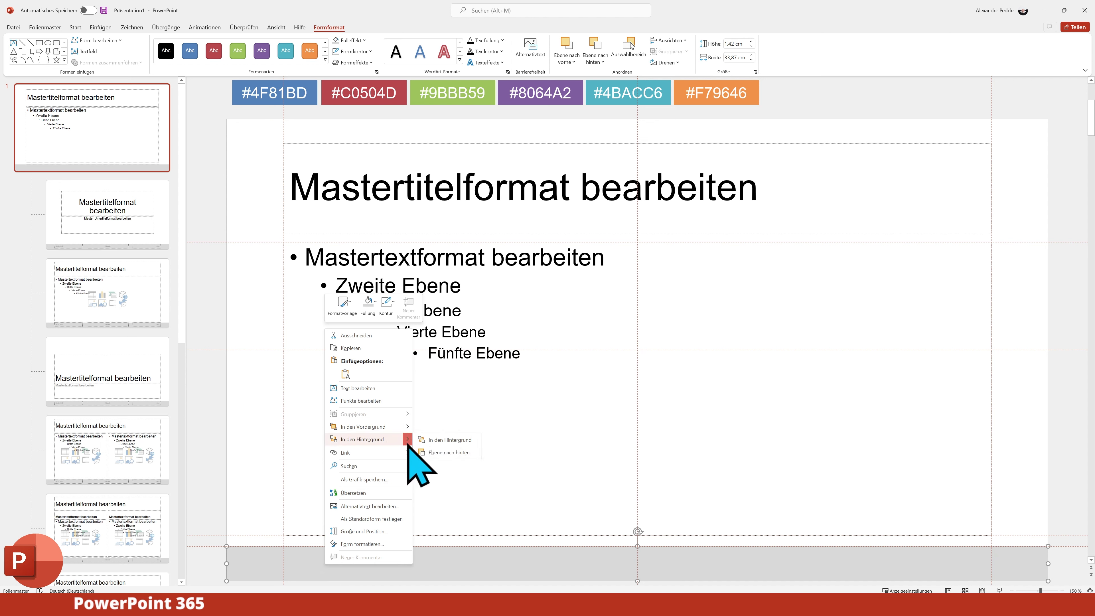
{"action": "mouse_move", "coordinate": [363, 439]}
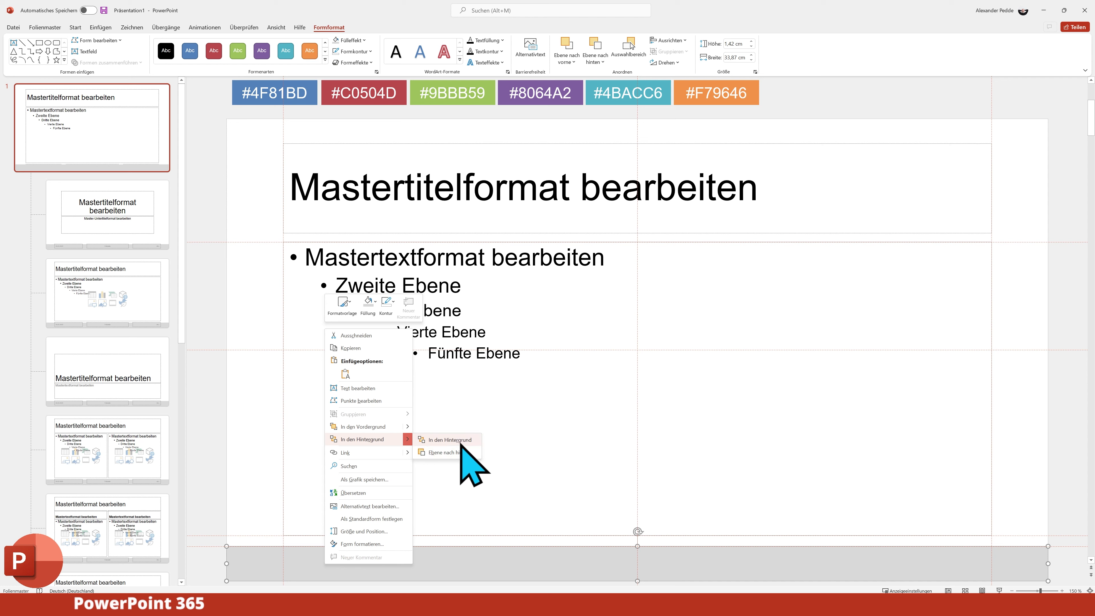
{"action": "left_click", "coordinate": [460, 444]}
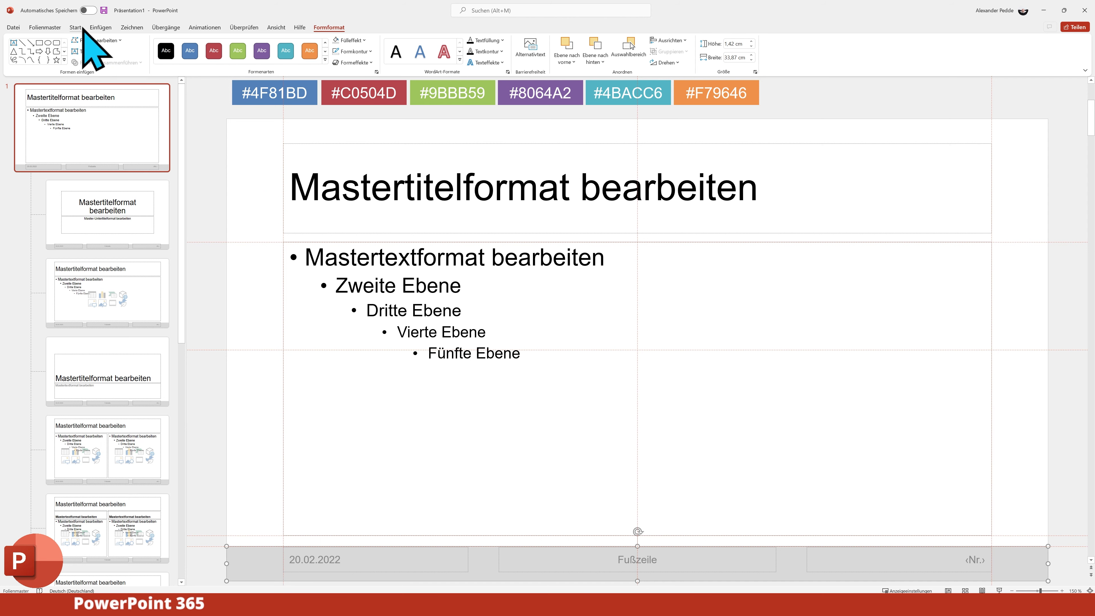
- Insert the Wasserzeichen graduation-cap picture from this computer onto the master
{"action": "left_click", "coordinate": [100, 28]}
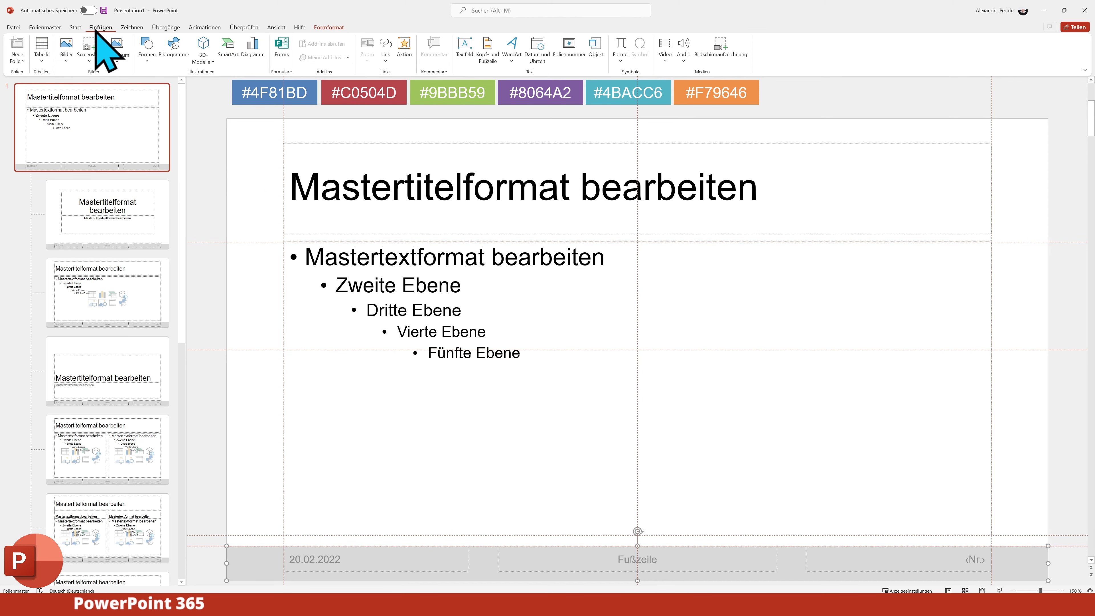
{"action": "left_click", "coordinate": [66, 48]}
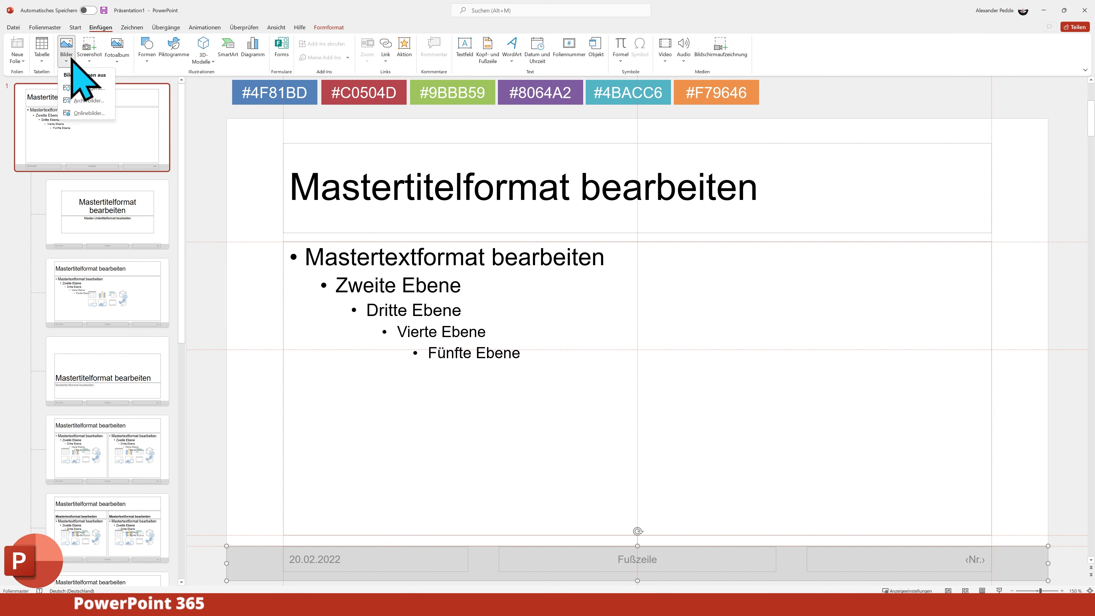
{"action": "left_click", "coordinate": [102, 88]}
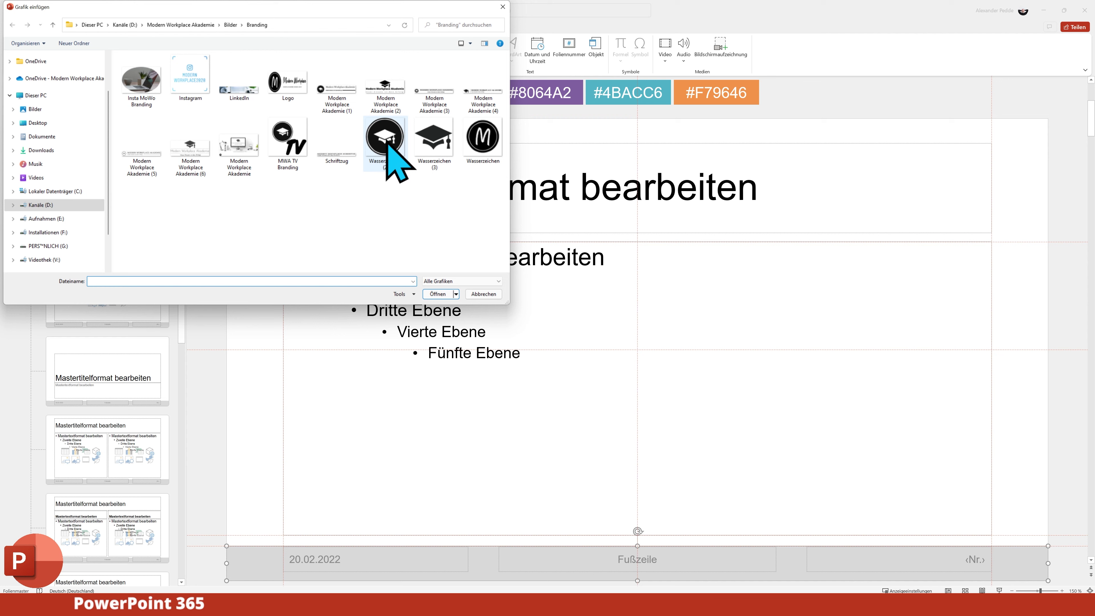
{"action": "double_click", "coordinate": [381, 162]}
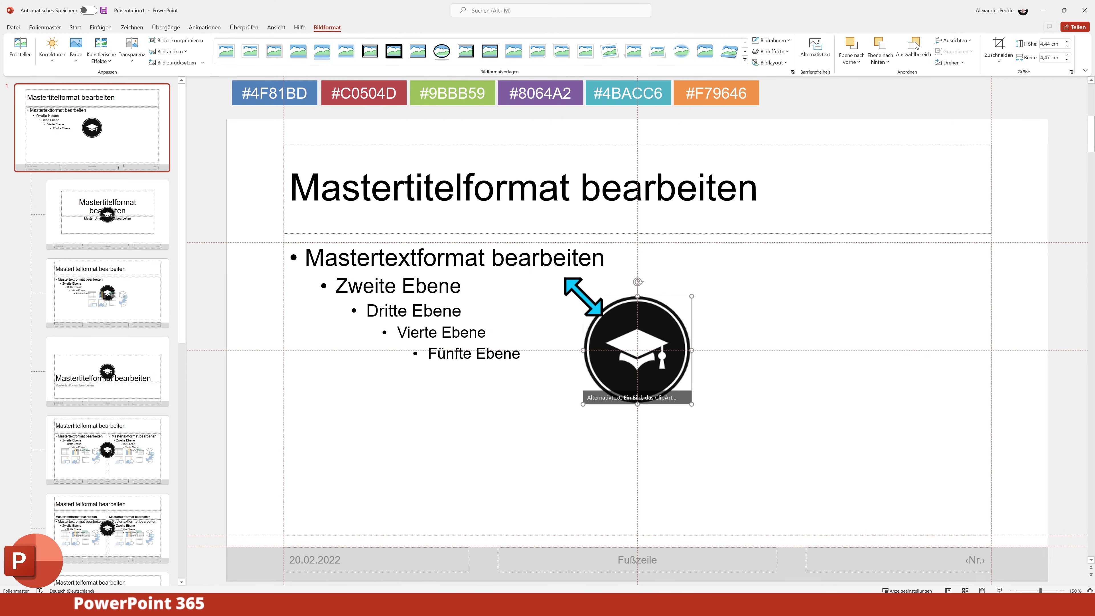
- Shrink the logo to about 1.13 cm at top right and copy it to the footer bar's left end
{"action": "mouse_move", "coordinate": [583, 296]}
{"action": "left_mouse_down"}
{"action": "mouse_move", "coordinate": [664, 377]}
{"action": "mouse_move", "coordinate": [1018, 140]}
{"action": "left_mouse_up"}
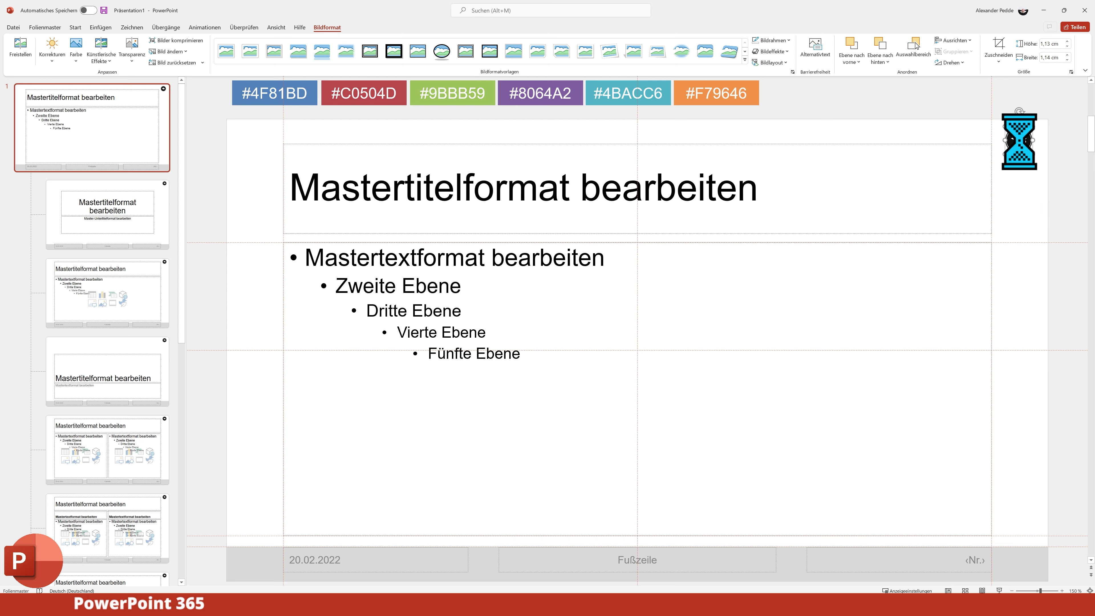
{"action": "key", "text": "ctrl+v"}
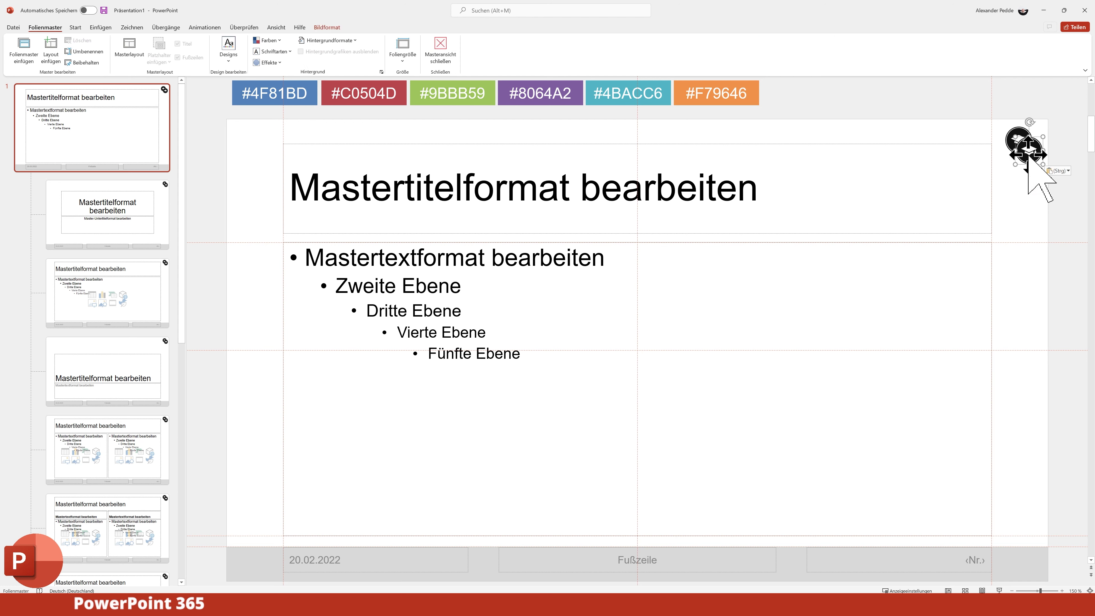
{"action": "left_click_drag", "start_coordinate": [1029, 151], "coordinate": [253, 564]}
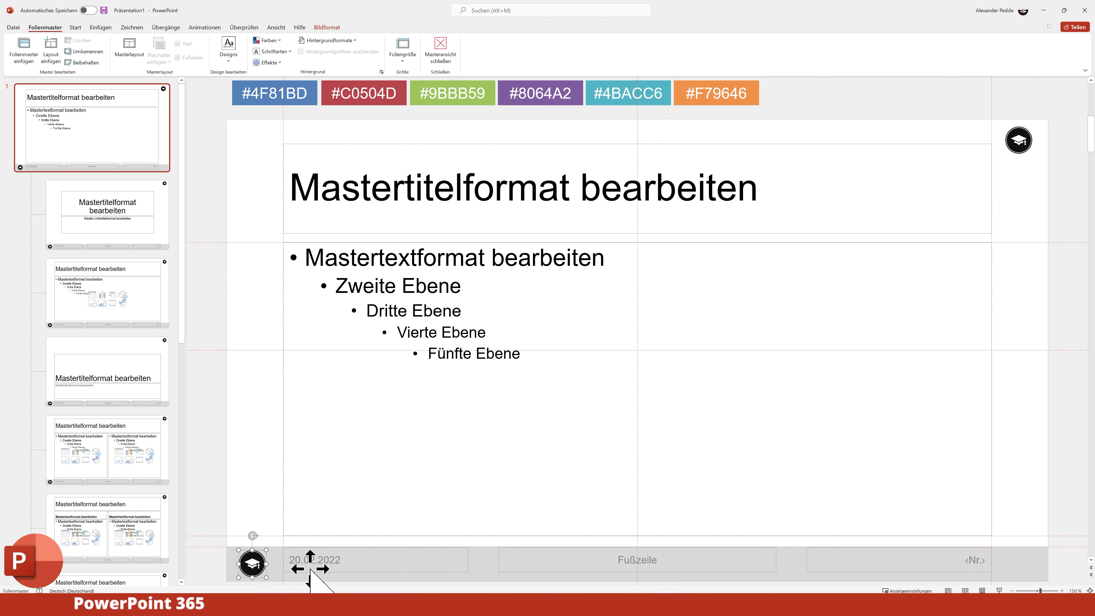
{"action": "left_click", "coordinate": [374, 562]}
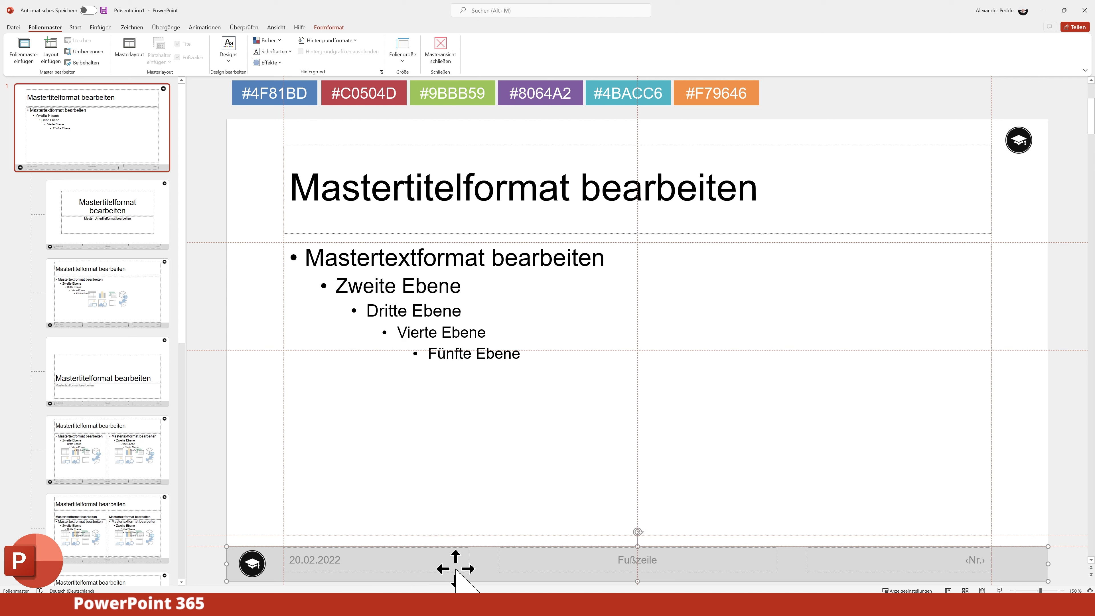
- Move the Fußzeile and date fields up out of the grey bar
{"action": "left_click", "coordinate": [556, 559]}
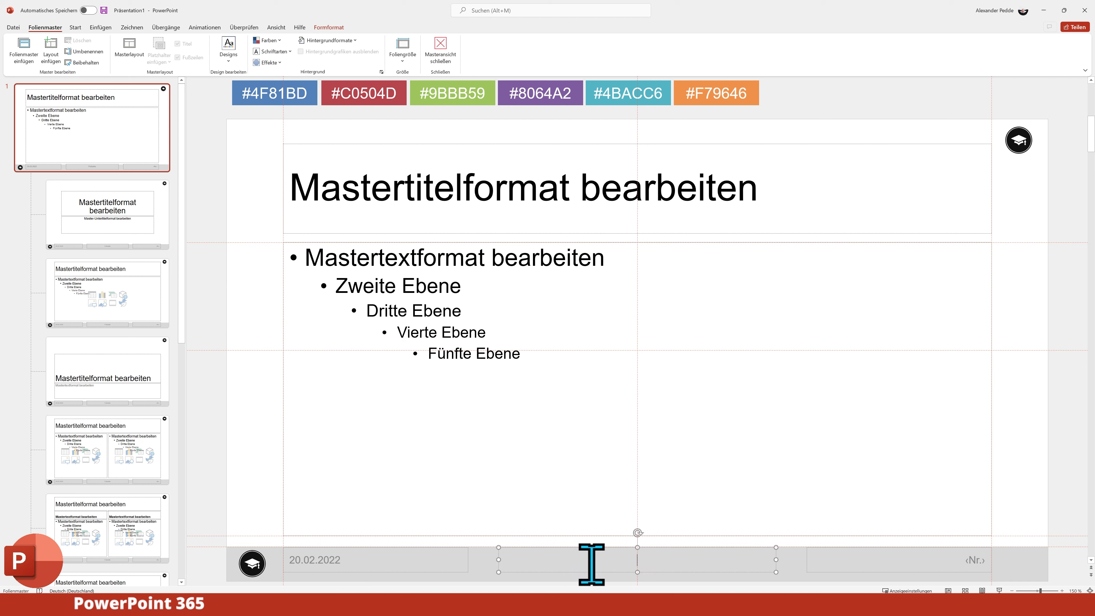
{"action": "left_click_drag", "start_coordinate": [665, 572], "coordinate": [539, 481]}
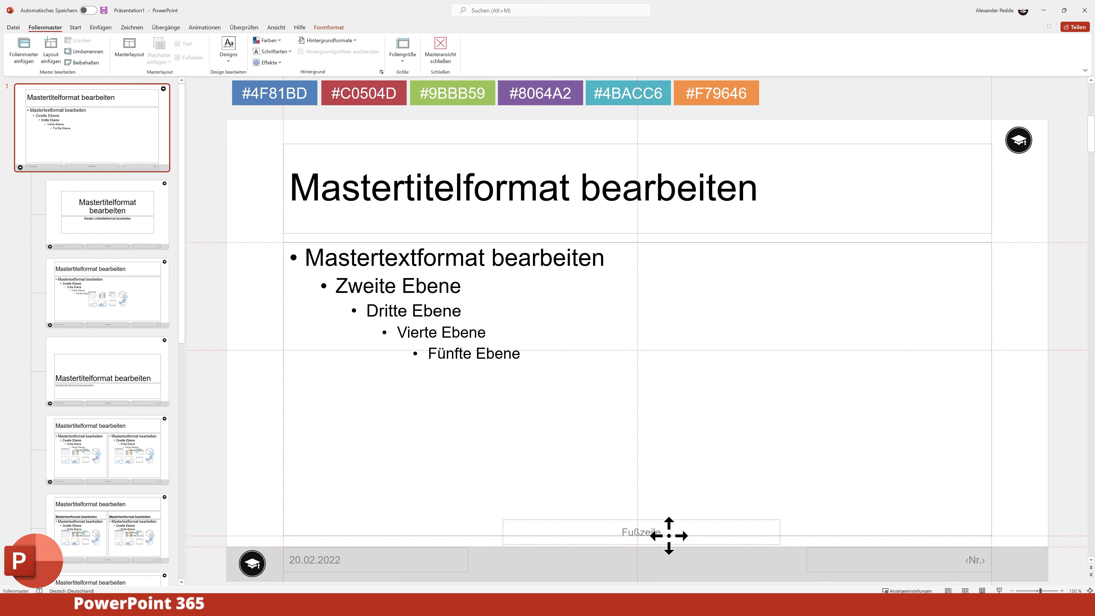
{"action": "double_click", "coordinate": [323, 559]}
{"action": "left_click_drag", "start_coordinate": [406, 574], "coordinate": [408, 574]}
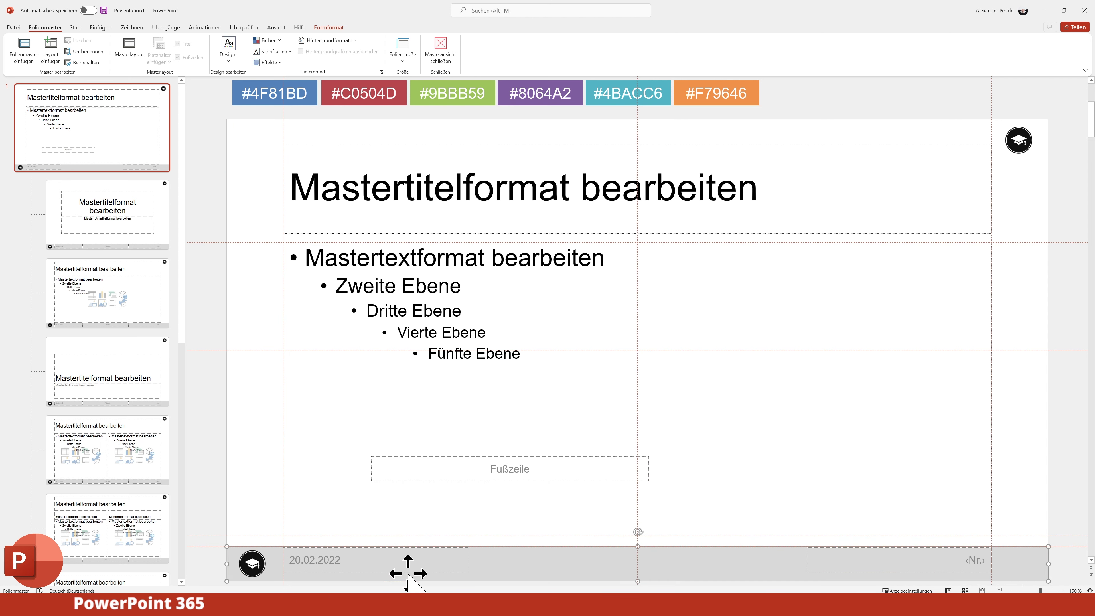
{"action": "left_click", "coordinate": [341, 573]}
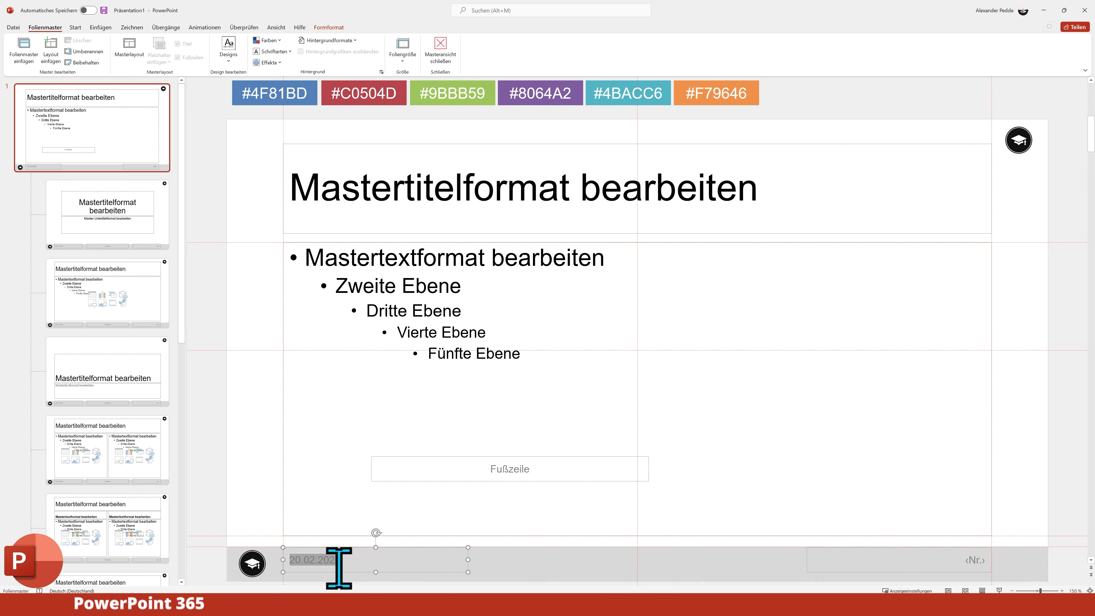
{"action": "left_click_drag", "start_coordinate": [338, 569], "coordinate": [344, 522]}
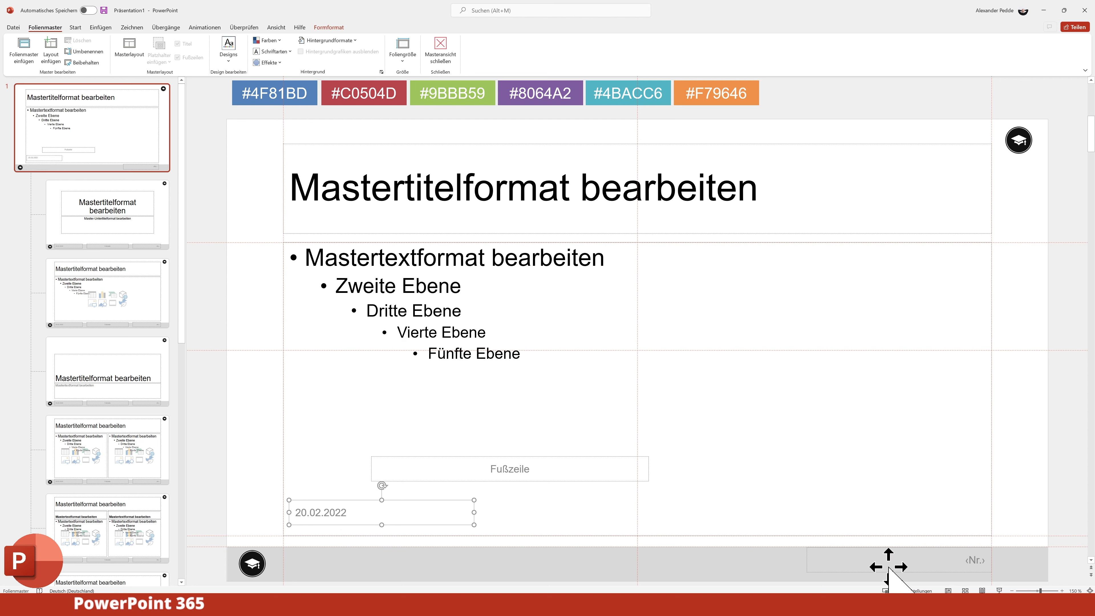
- Put the page number at the bar's right end and the Fußzeile field back in the bar, nudged up
{"action": "left_click", "coordinate": [971, 563]}
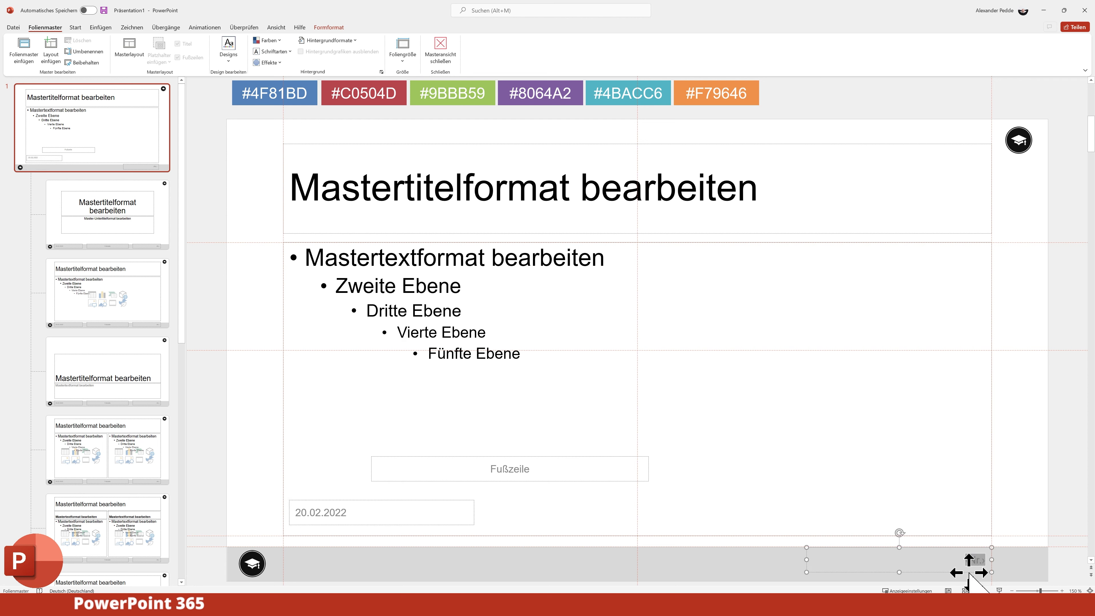
{"action": "left_click_drag", "start_coordinate": [970, 570], "coordinate": [887, 463]}
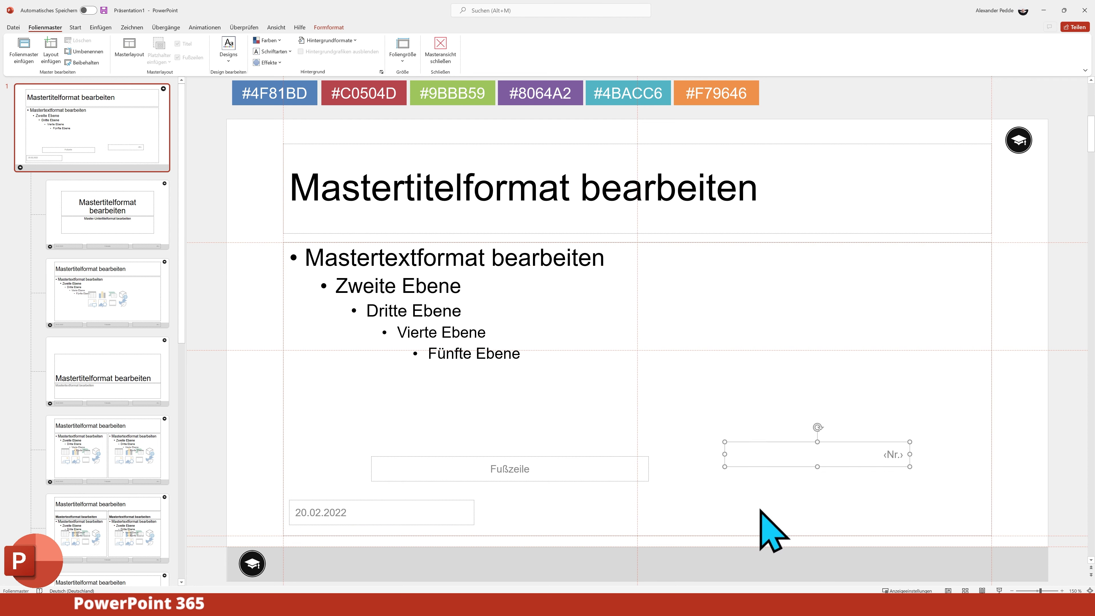
{"action": "mouse_move", "coordinate": [724, 454]}
{"action": "left_mouse_down"}
{"action": "mouse_move", "coordinate": [866, 459]}
{"action": "mouse_move", "coordinate": [1026, 574]}
{"action": "left_mouse_up"}
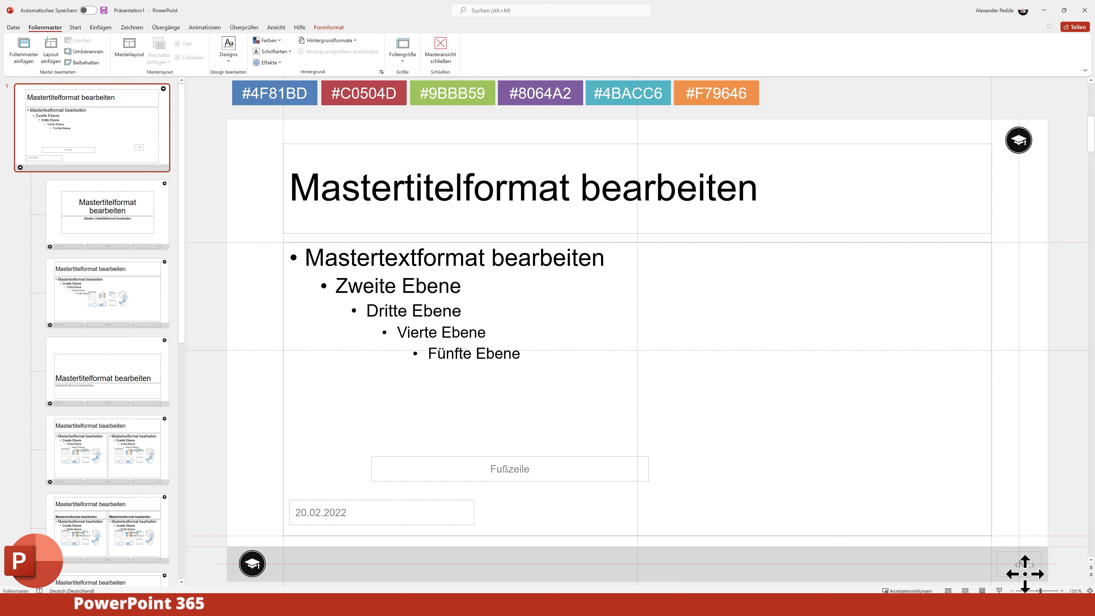
{"action": "left_click_drag", "start_coordinate": [1026, 573], "coordinate": [1025, 573]}
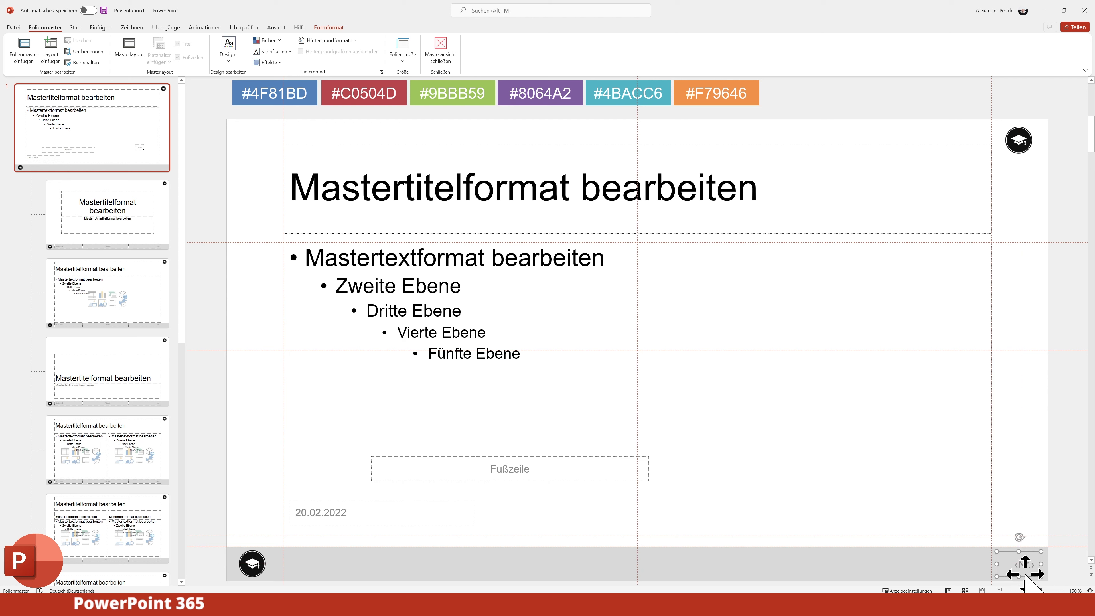
{"action": "left_click_drag", "start_coordinate": [559, 454], "coordinate": [478, 550]}
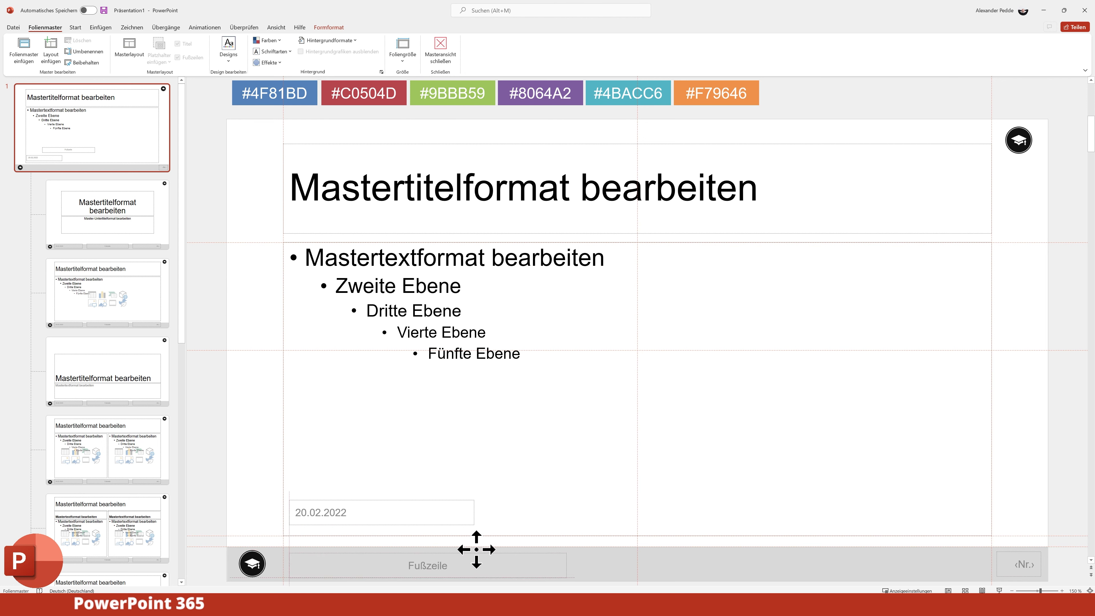
{"action": "left_click_drag", "start_coordinate": [476, 549], "coordinate": [477, 549]}
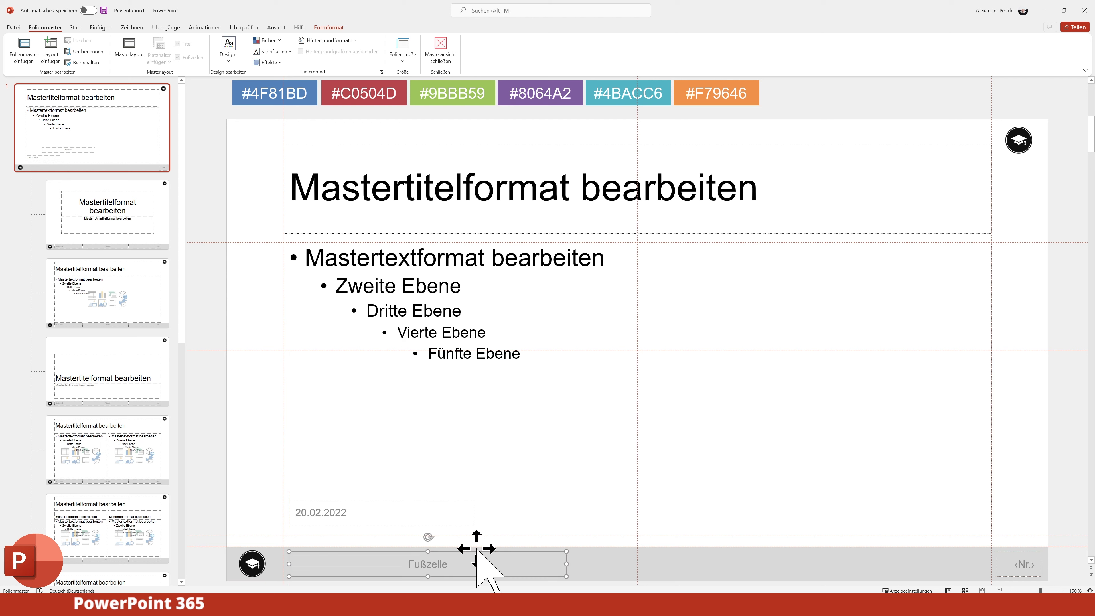
{"action": "left_click", "coordinate": [444, 563]}
{"action": "type", "text": "Unternehmen"}
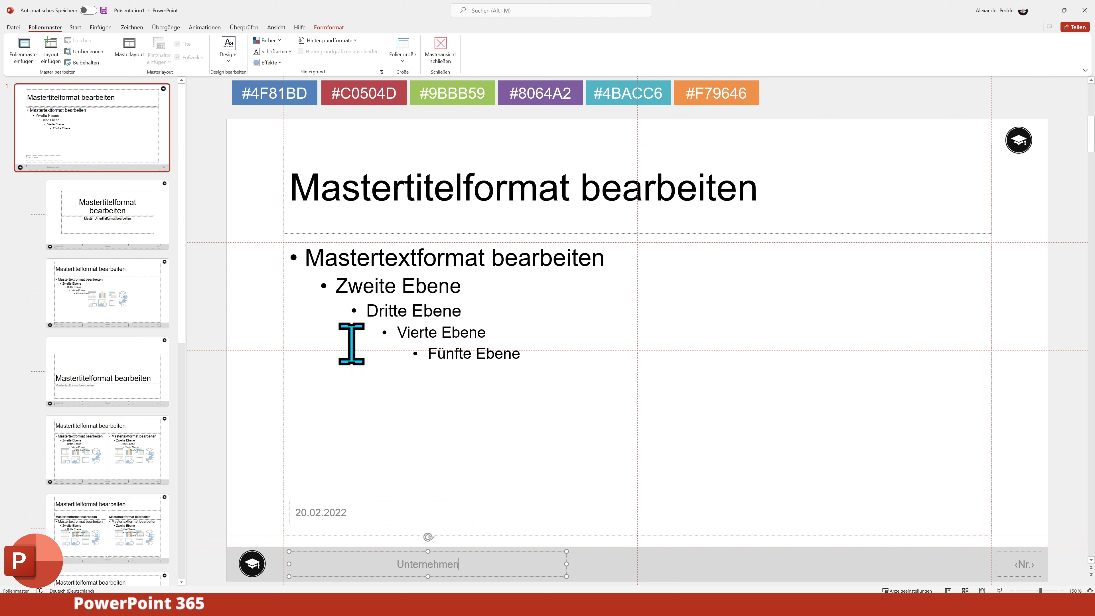
- Narrow the date placeholder and move it to the footer bar's right end beside ‹Nr.›
{"action": "left_click", "coordinate": [75, 27]}
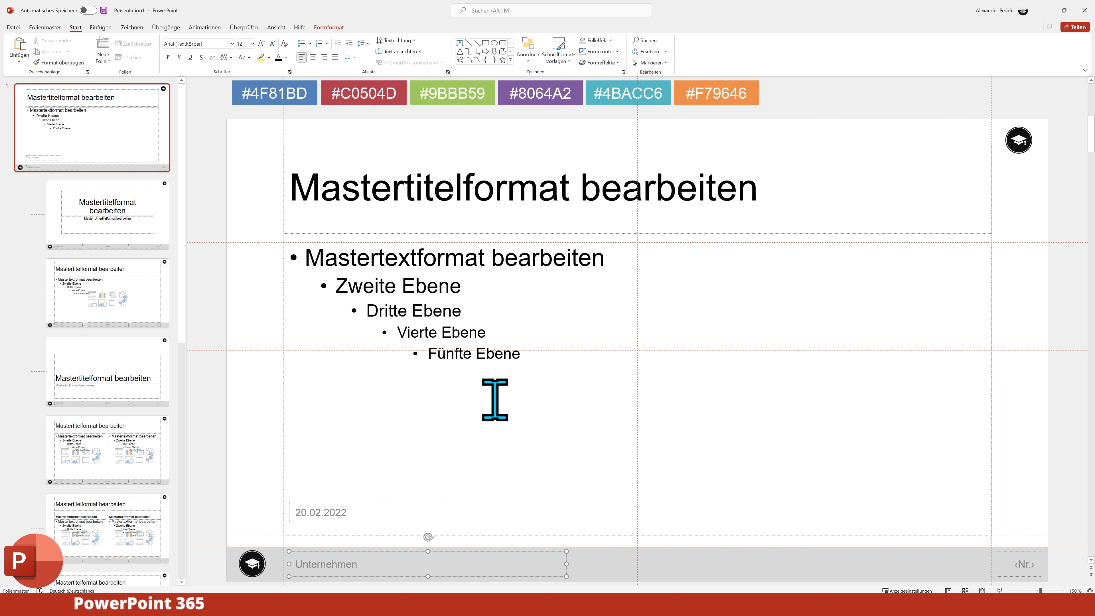
{"action": "left_click", "coordinate": [431, 511]}
{"action": "mouse_move", "coordinate": [476, 513]}
{"action": "left_mouse_down"}
{"action": "mouse_move", "coordinate": [366, 516]}
{"action": "mouse_move", "coordinate": [836, 567]}
{"action": "left_mouse_up"}
{"action": "left_click_drag", "start_coordinate": [962, 558], "coordinate": [971, 552]}
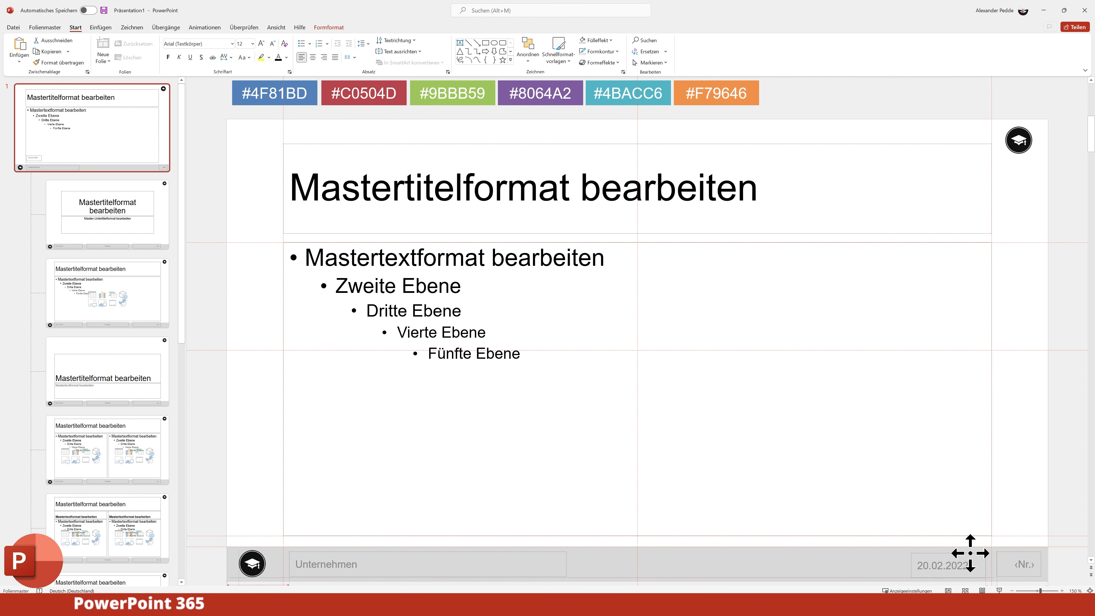
{"action": "left_click", "coordinate": [1026, 491]}
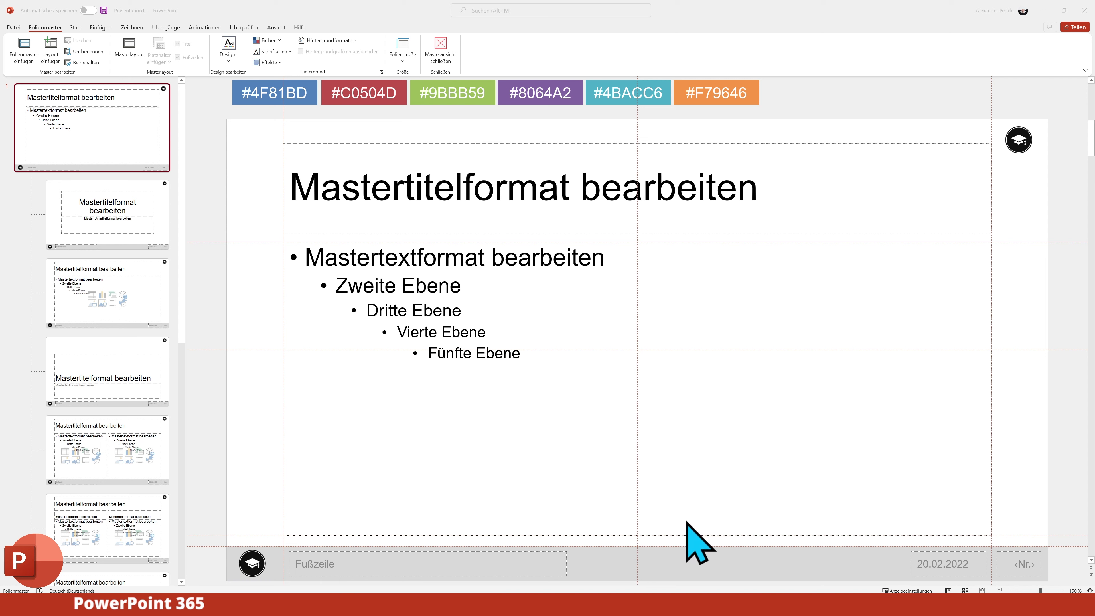
- Close master view and add a Vergleich slide and a Leer slide after slide 1
{"action": "left_click", "coordinate": [441, 54]}
{"action": "left_click", "coordinate": [441, 53]}
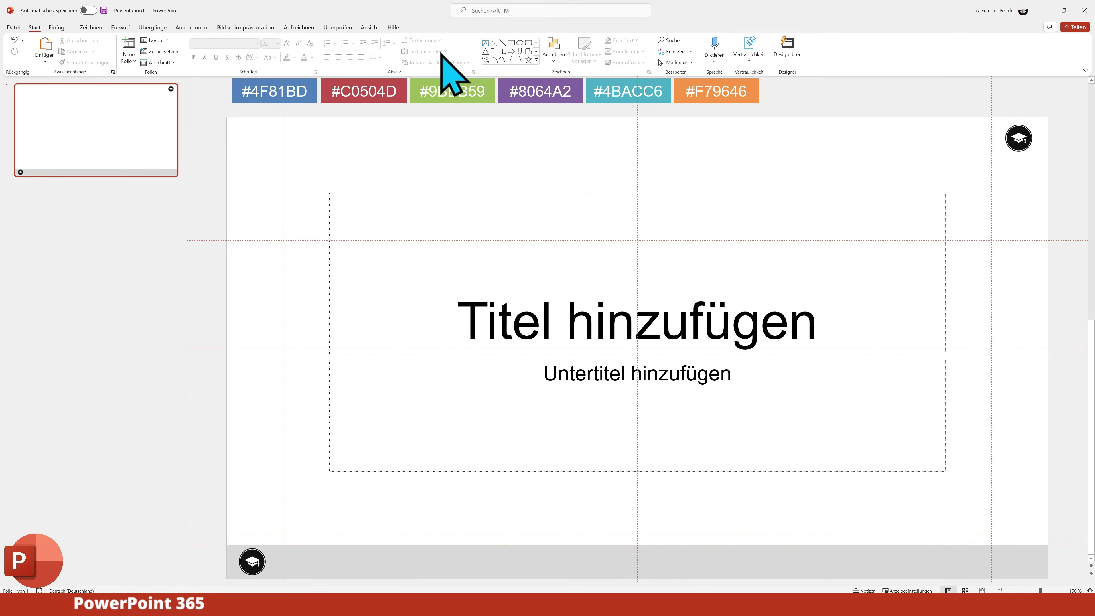
{"action": "left_click", "coordinate": [100, 285]}
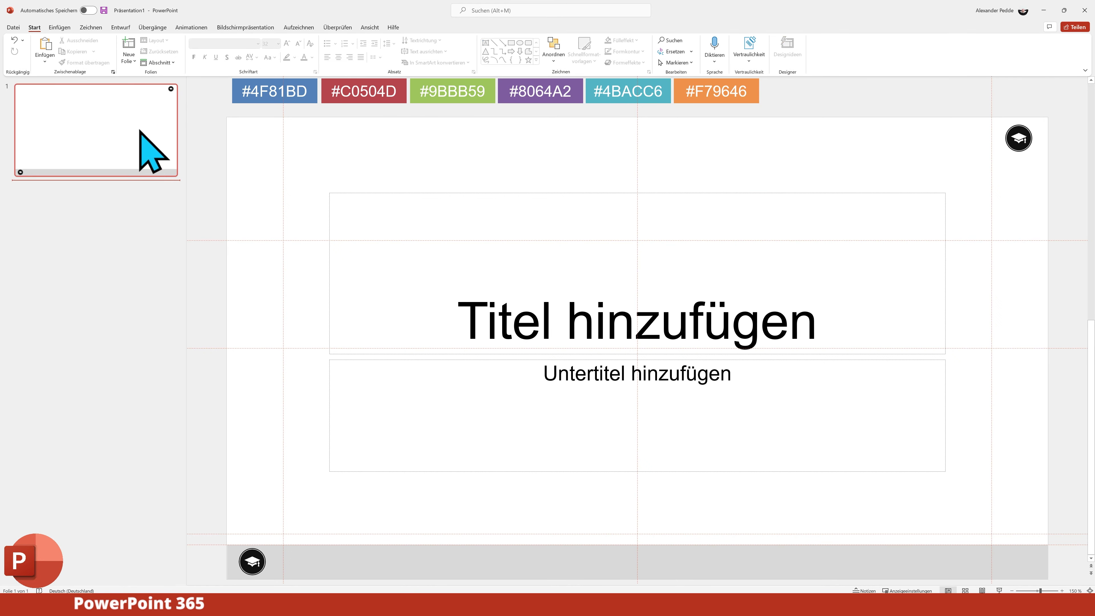
{"action": "left_click", "coordinate": [128, 65]}
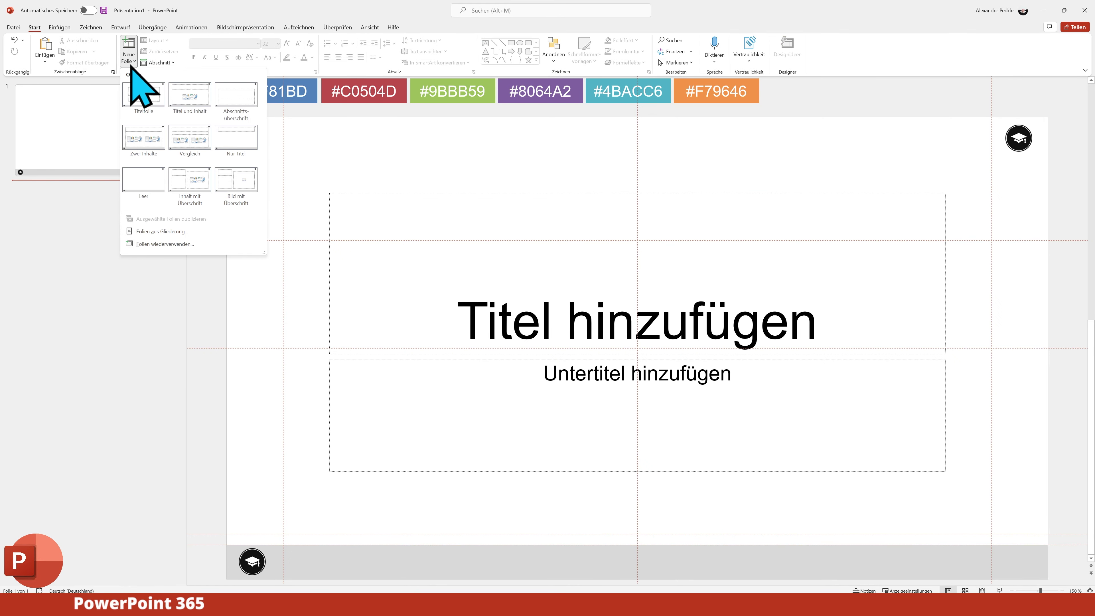
{"action": "left_click", "coordinate": [186, 134]}
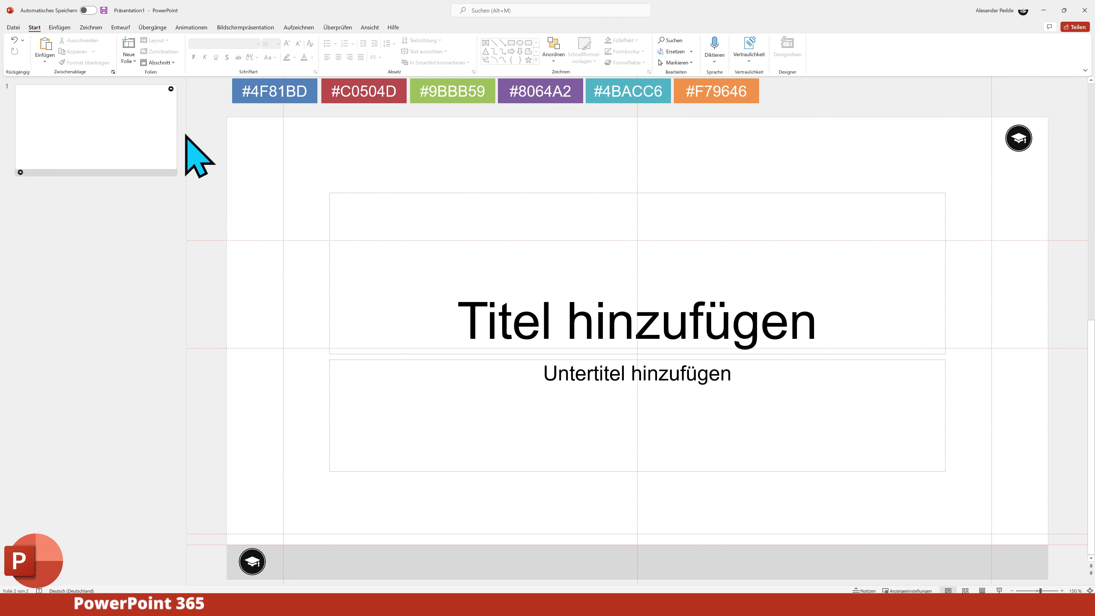
{"action": "left_click", "coordinate": [129, 61]}
{"action": "left_click", "coordinate": [201, 181]}
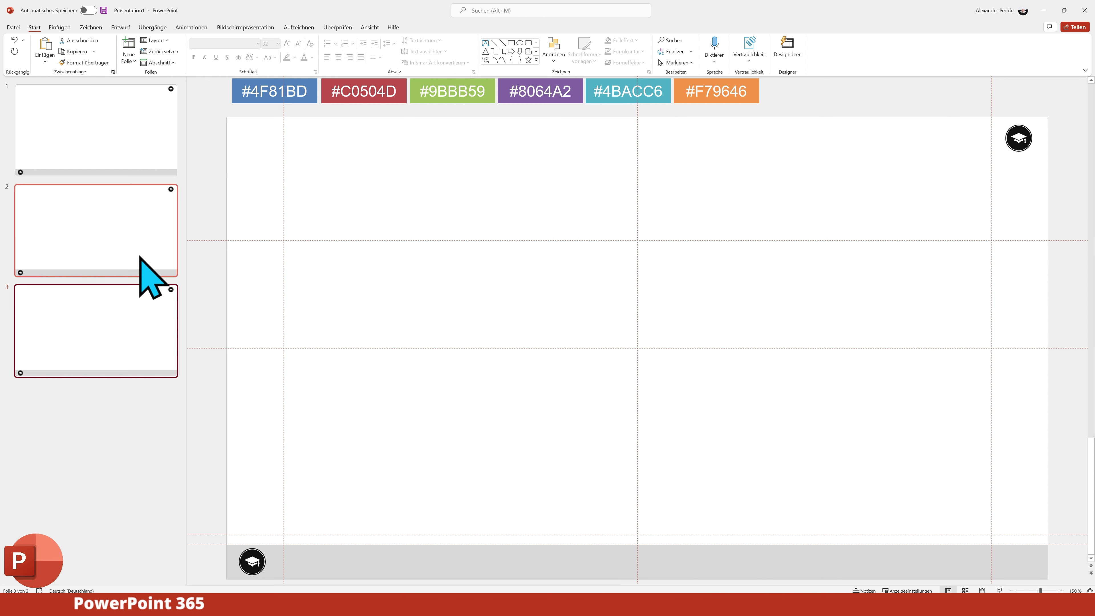
{"action": "left_click", "coordinate": [60, 27]}
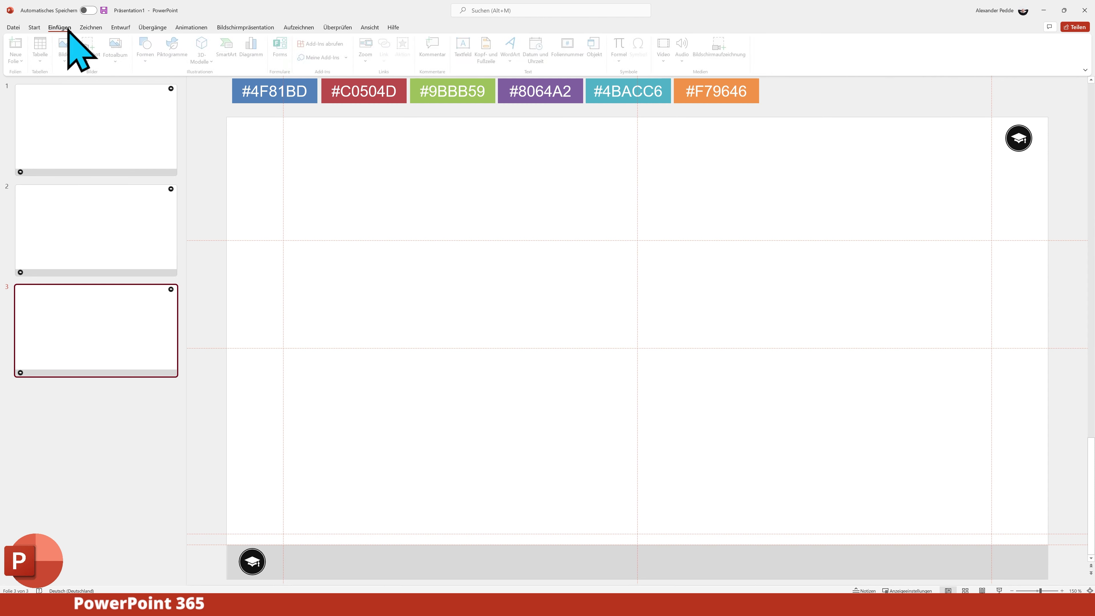
- Enable Datum und Uhrzeit and Foliennummer in Kopf- und Fußzeile and apply to all slides
{"action": "left_click", "coordinate": [487, 62]}
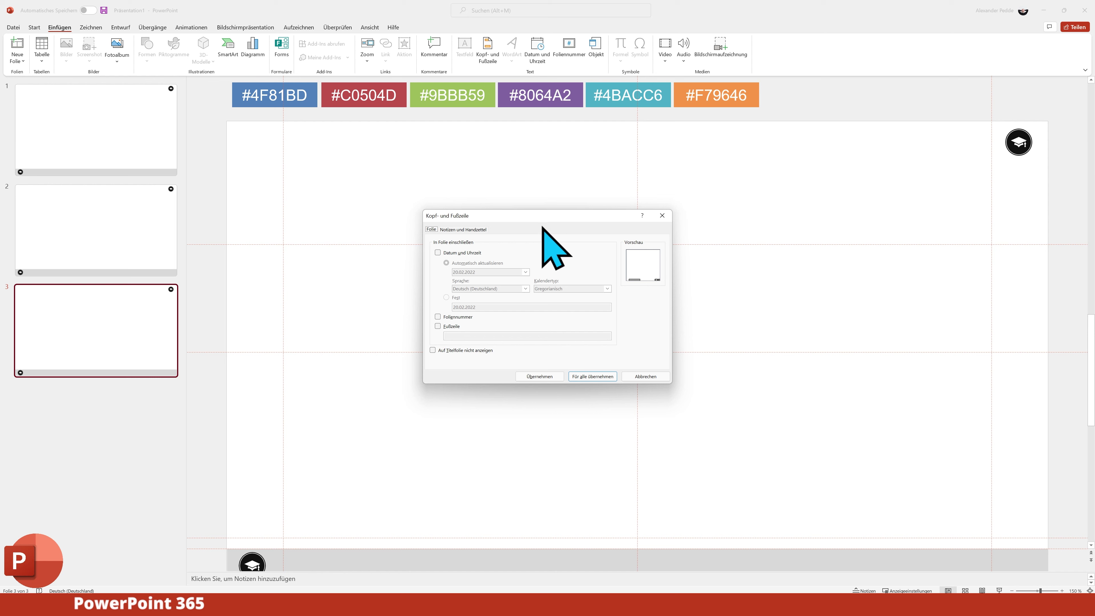
{"action": "left_click", "coordinate": [438, 252]}
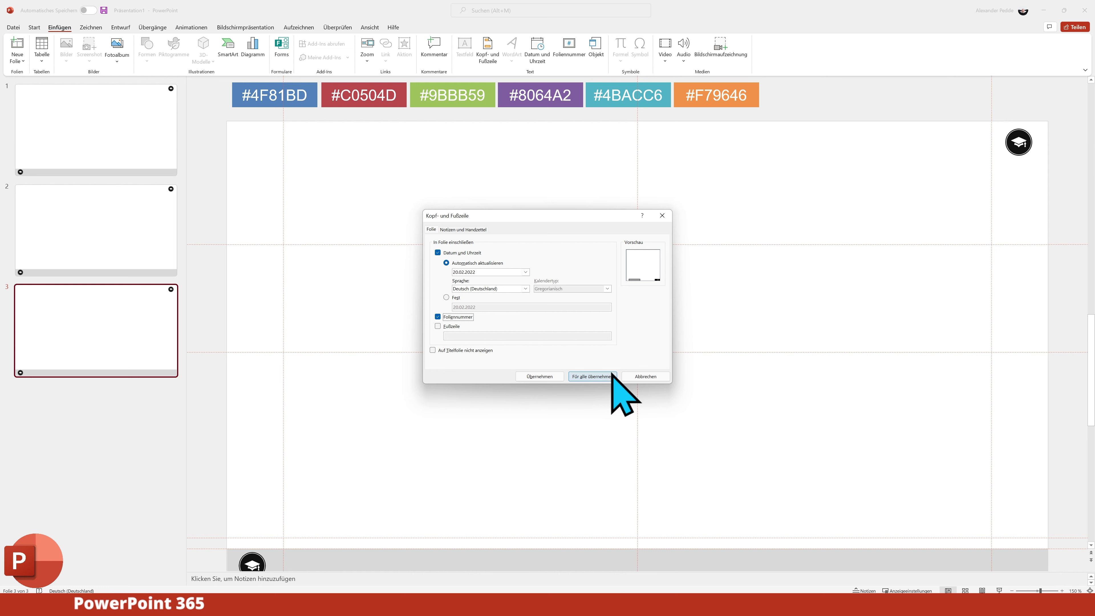
{"action": "left_click", "coordinate": [592, 376]}
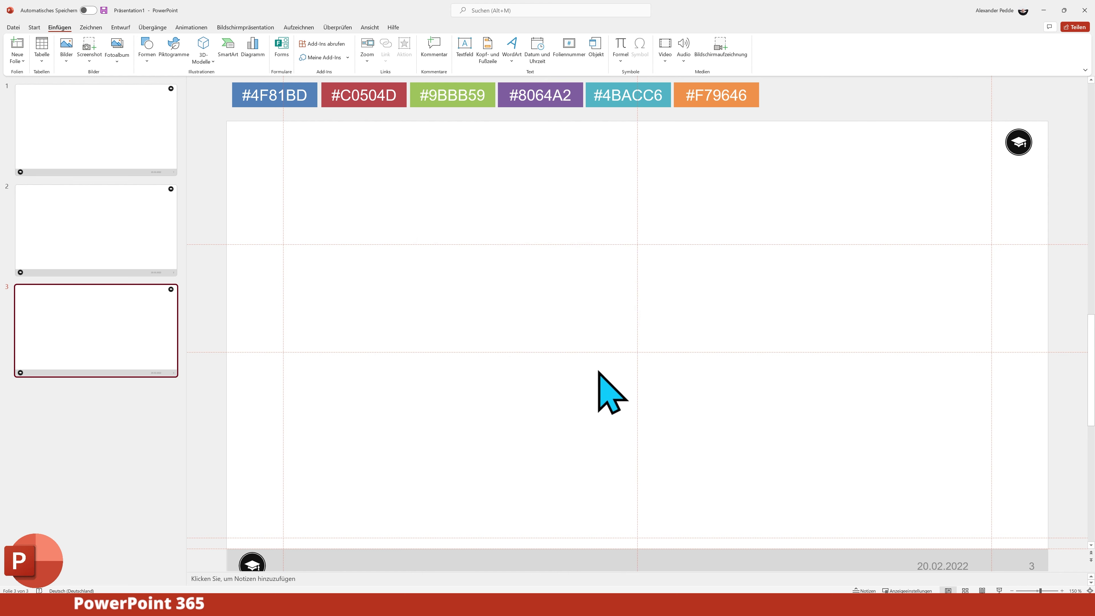
- Check the footers on slides 2 and 1, then switch back to Folienmaster view
{"action": "scroll", "coordinate": [848, 520], "scroll_direction": "down", "scroll_amount": 1}
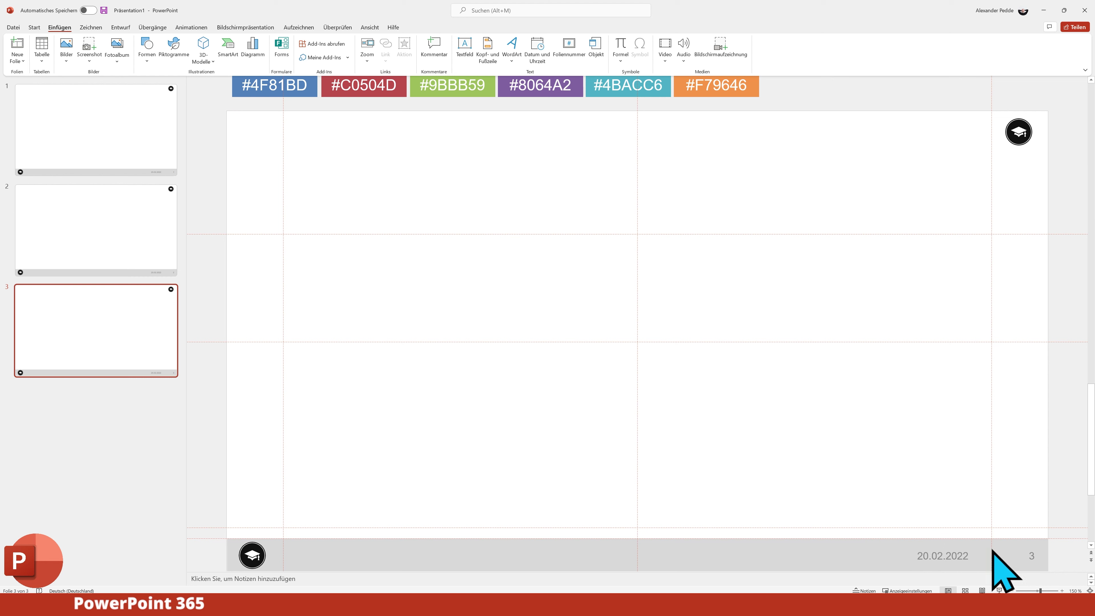
{"action": "left_click", "coordinate": [154, 246]}
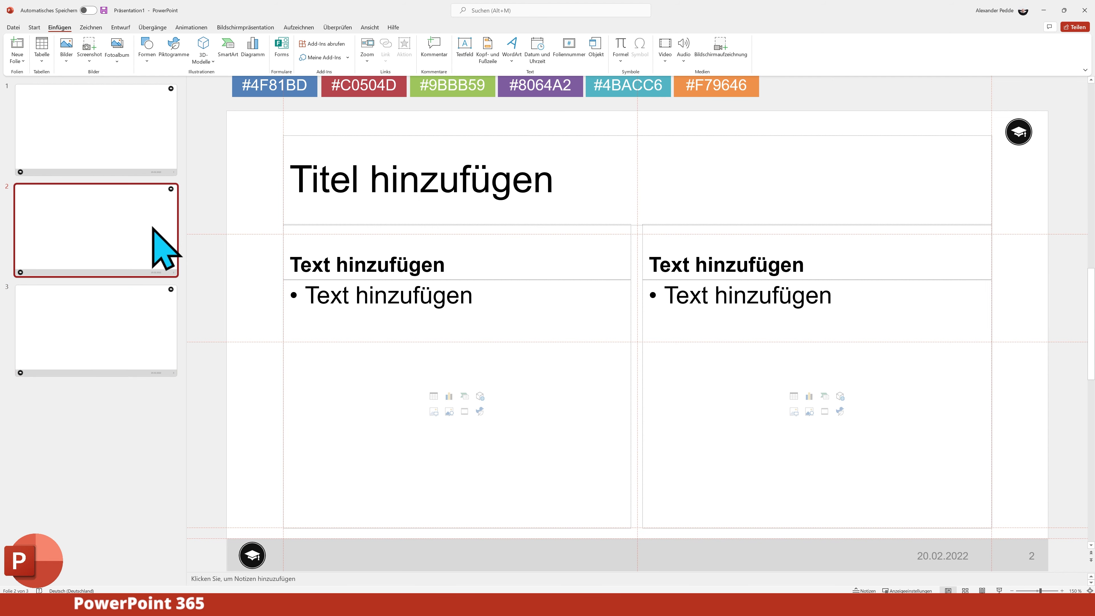
{"action": "left_click", "coordinate": [146, 159]}
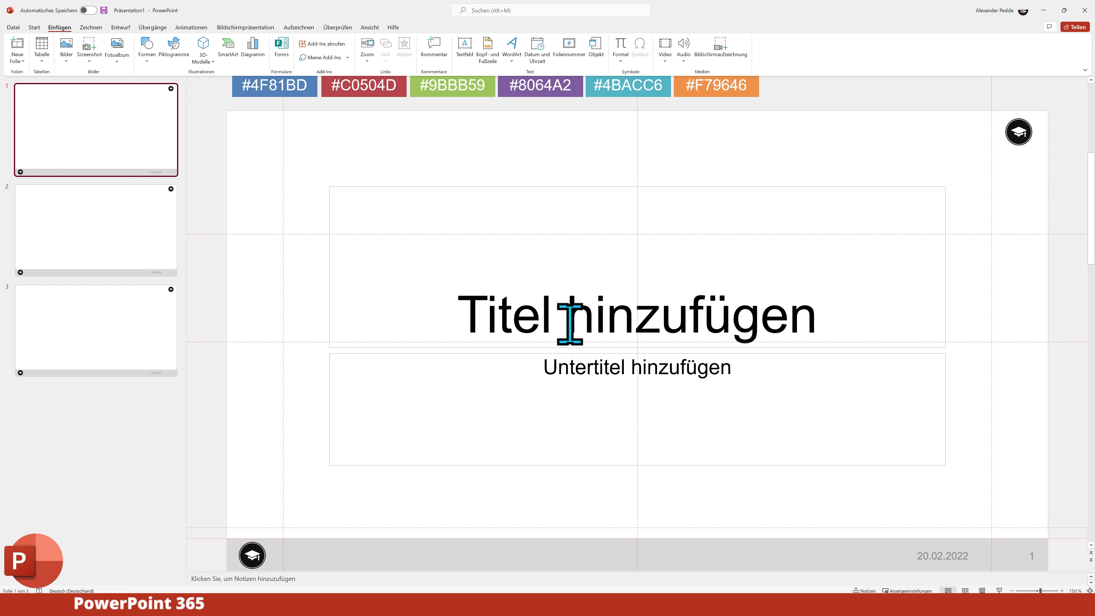
{"action": "left_click", "coordinate": [371, 28]}
{"action": "left_click", "coordinate": [196, 45]}
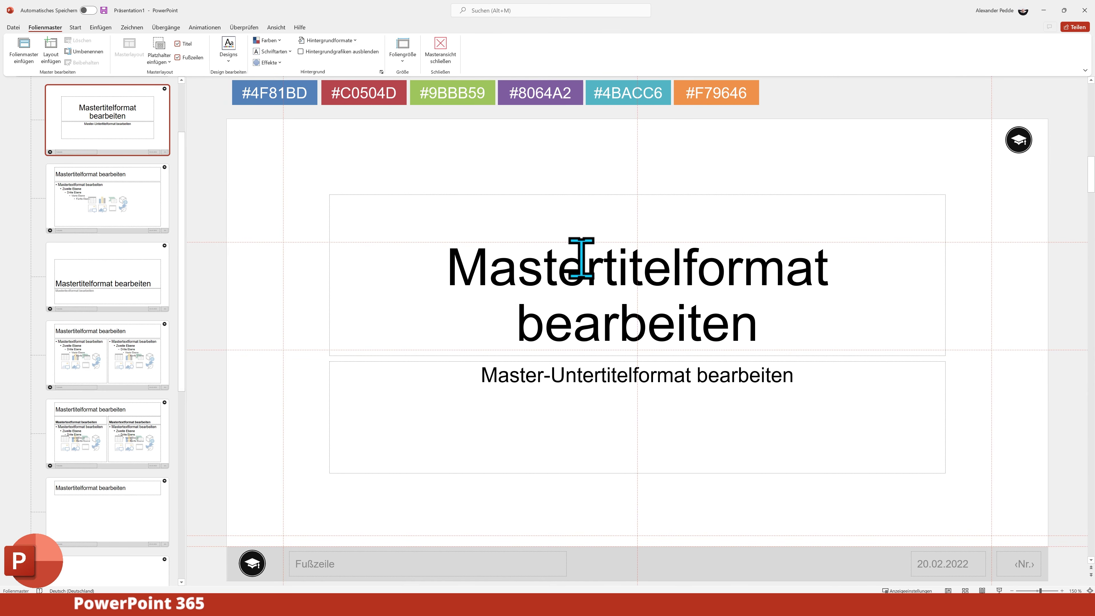
- On the top-level master, raise the title box's bottom edge and lower its top edge
{"action": "scroll", "coordinate": [140, 226], "scroll_direction": "up", "scroll_amount": 2}
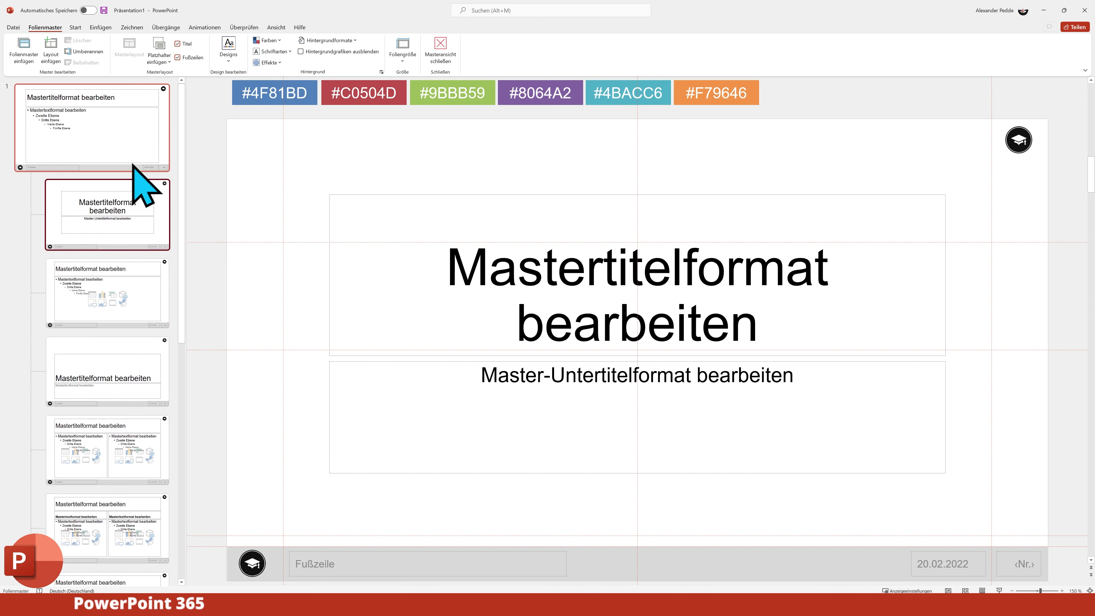
{"action": "left_click", "coordinate": [132, 166]}
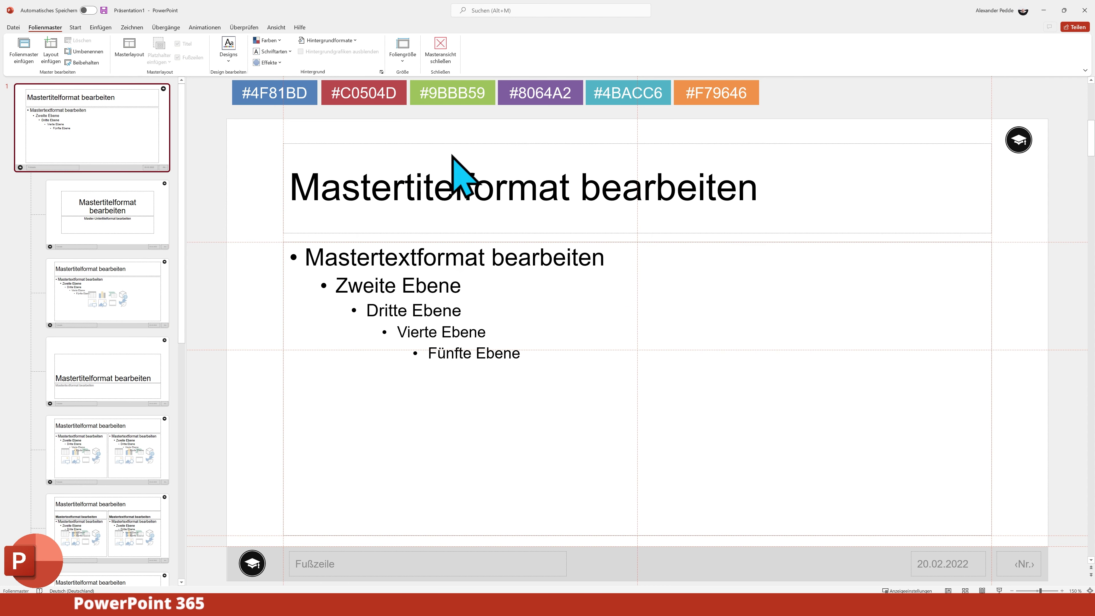
{"action": "left_click", "coordinate": [459, 144]}
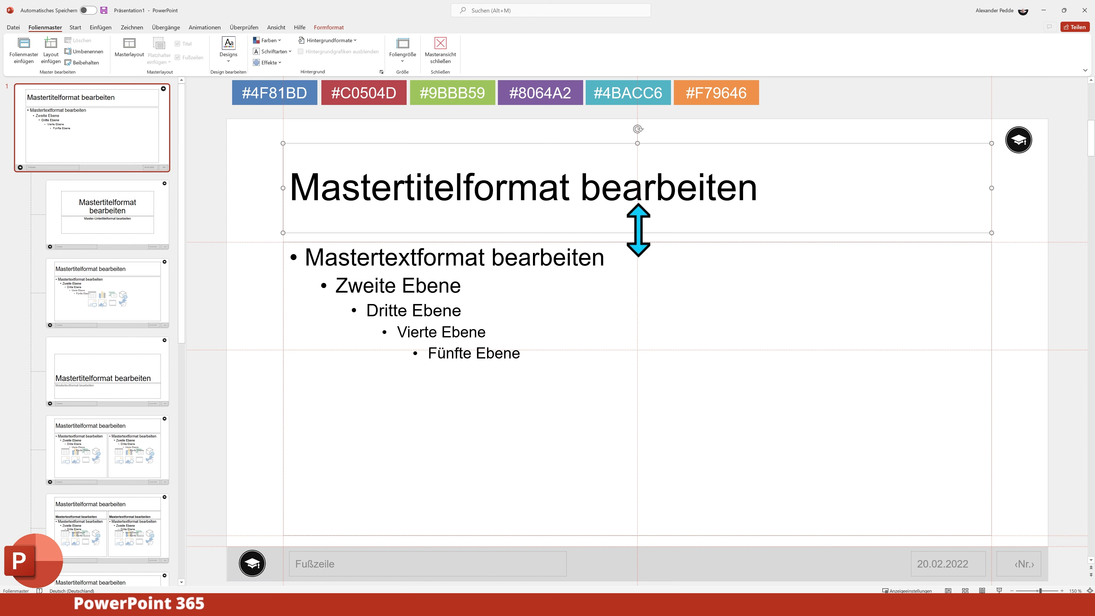
{"action": "left_click_drag", "start_coordinate": [638, 232], "coordinate": [637, 213]}
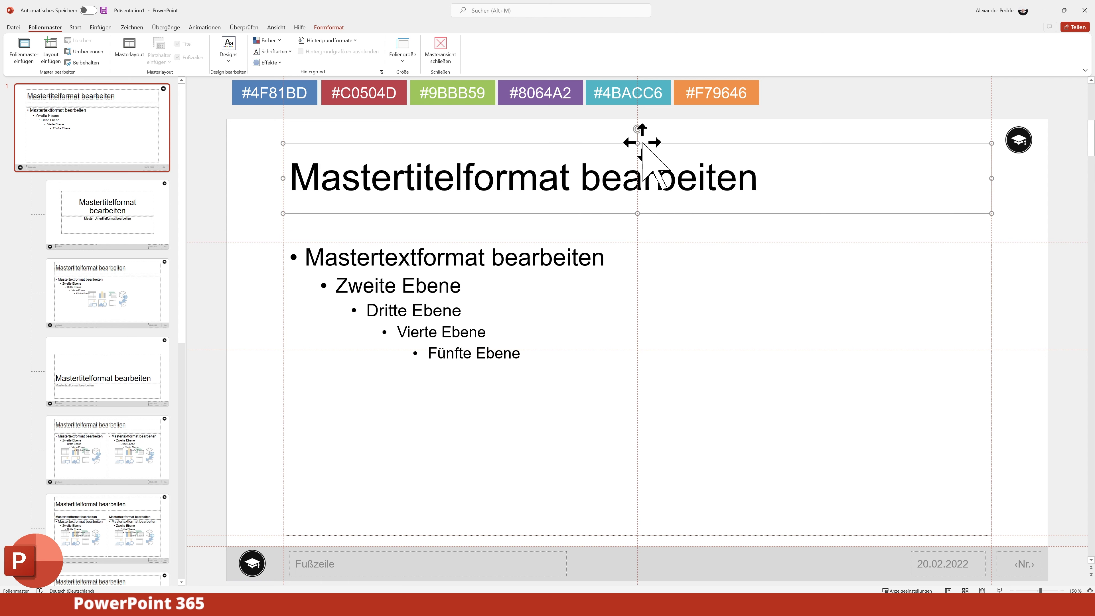
{"action": "left_click_drag", "start_coordinate": [637, 143], "coordinate": [638, 161]}
- Colour the master title text blue and apply Großbuchstaben in the Schriftart dialog
{"action": "triple_click", "coordinate": [623, 188]}
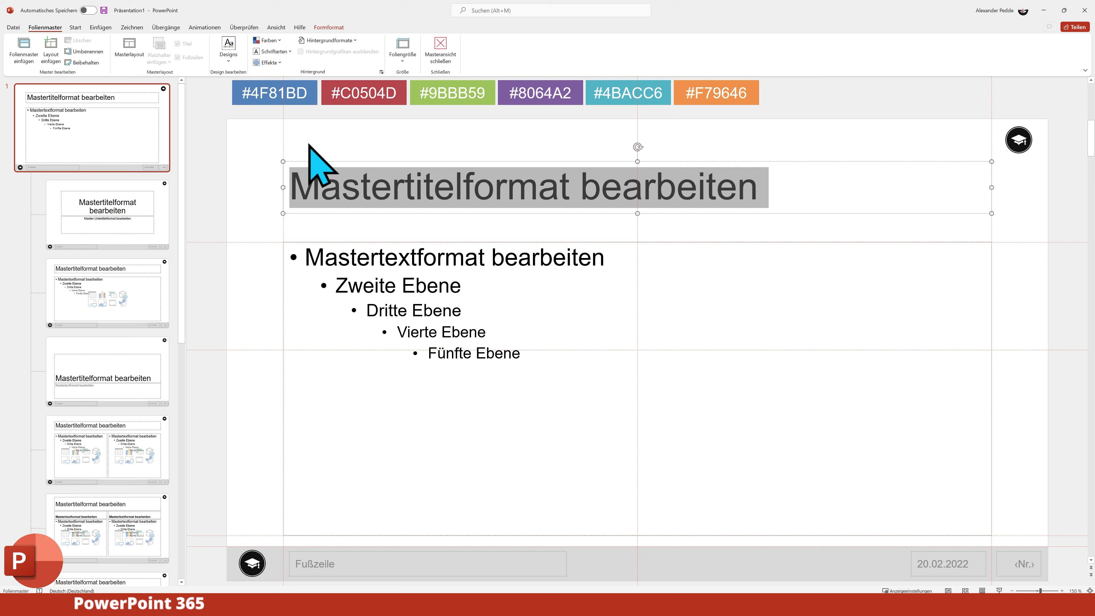
{"action": "left_click", "coordinate": [76, 27]}
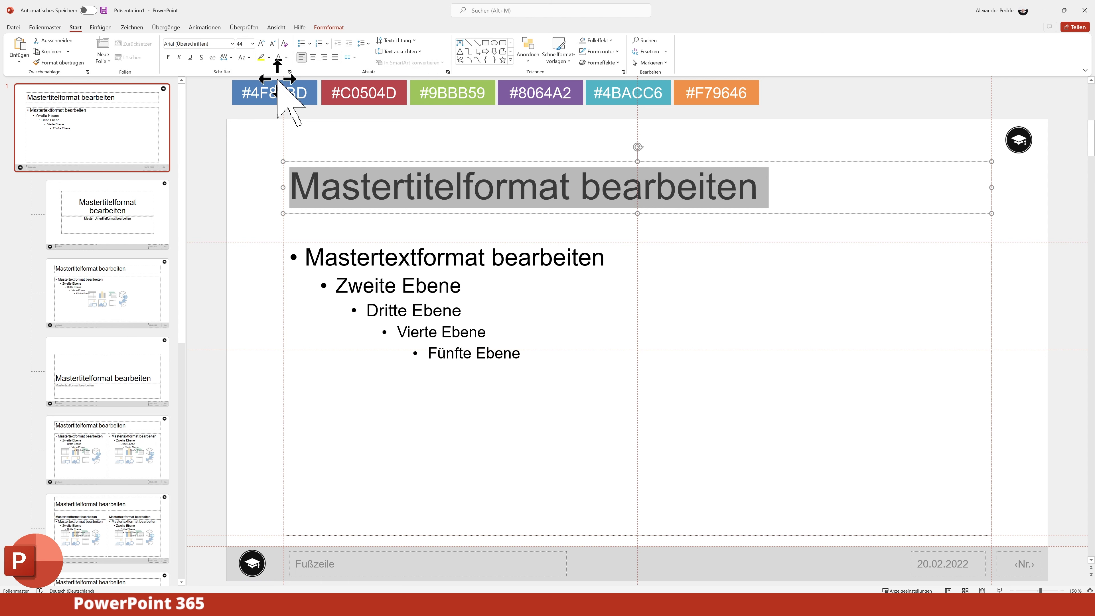
{"action": "left_click", "coordinate": [286, 57]}
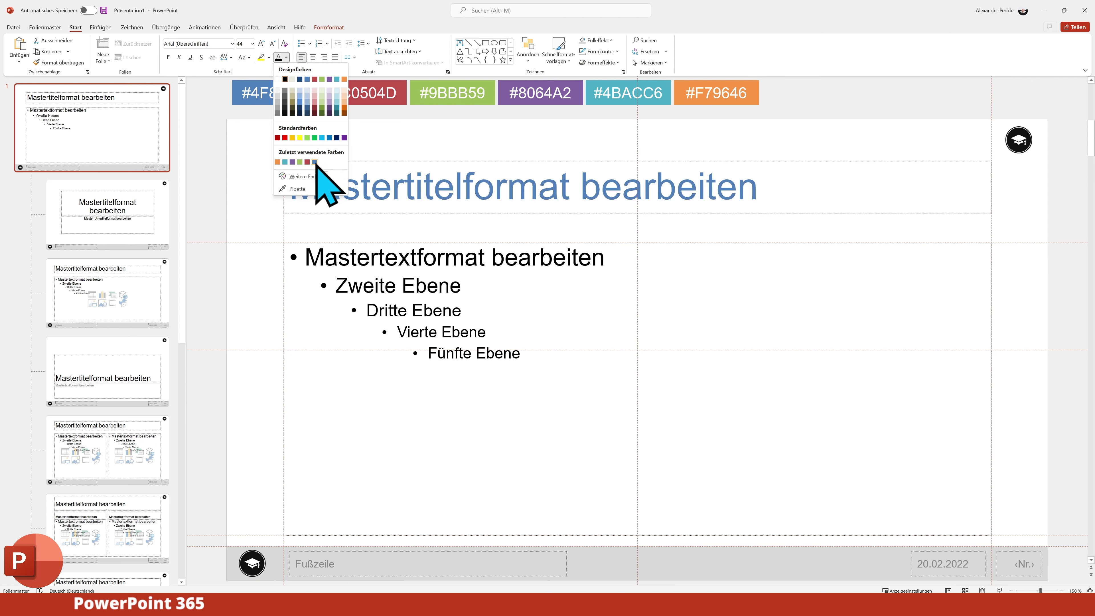
{"action": "left_click", "coordinate": [315, 162]}
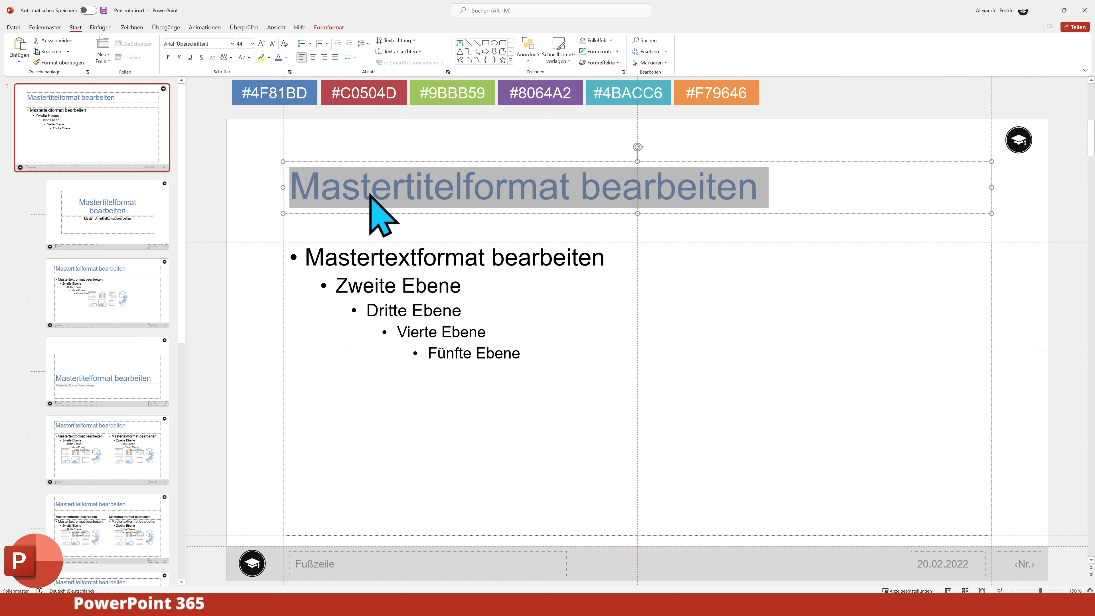
{"action": "left_click", "coordinate": [289, 73]}
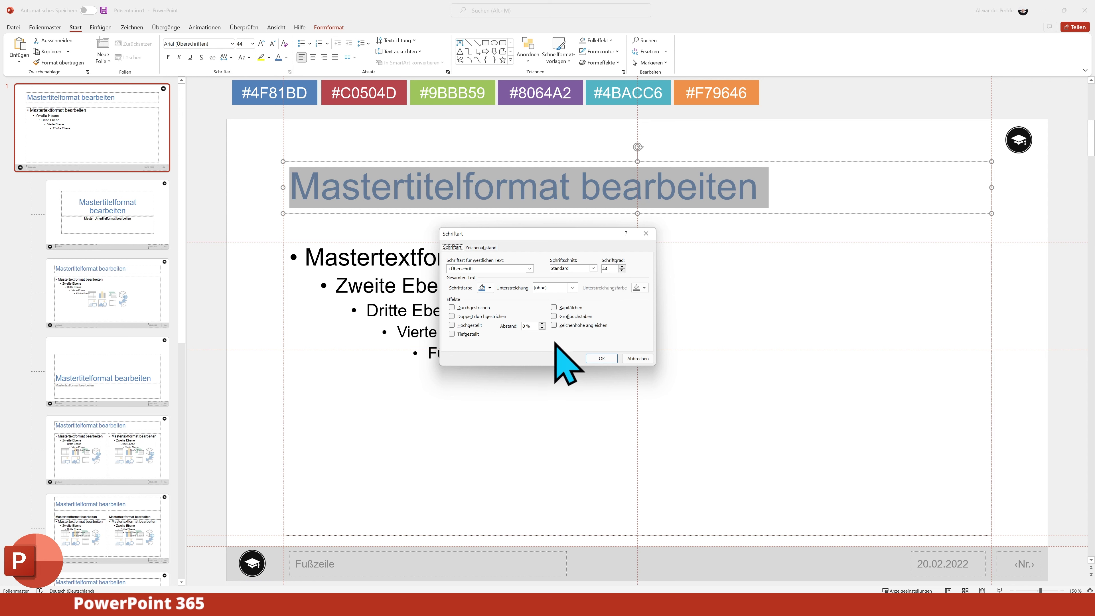
{"action": "left_click", "coordinate": [595, 360]}
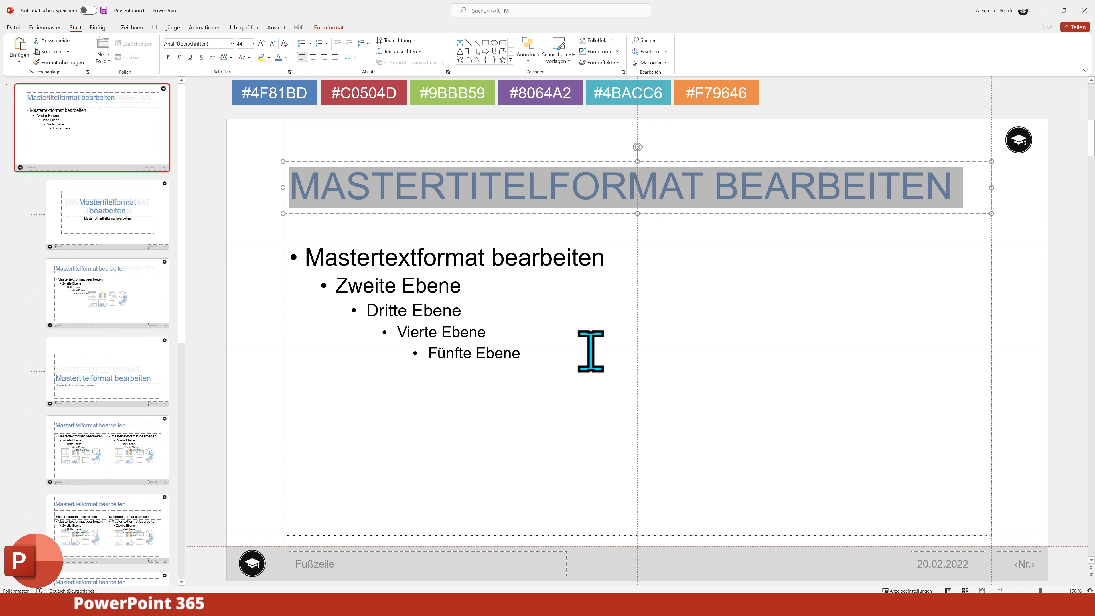
{"action": "left_click", "coordinate": [709, 230]}
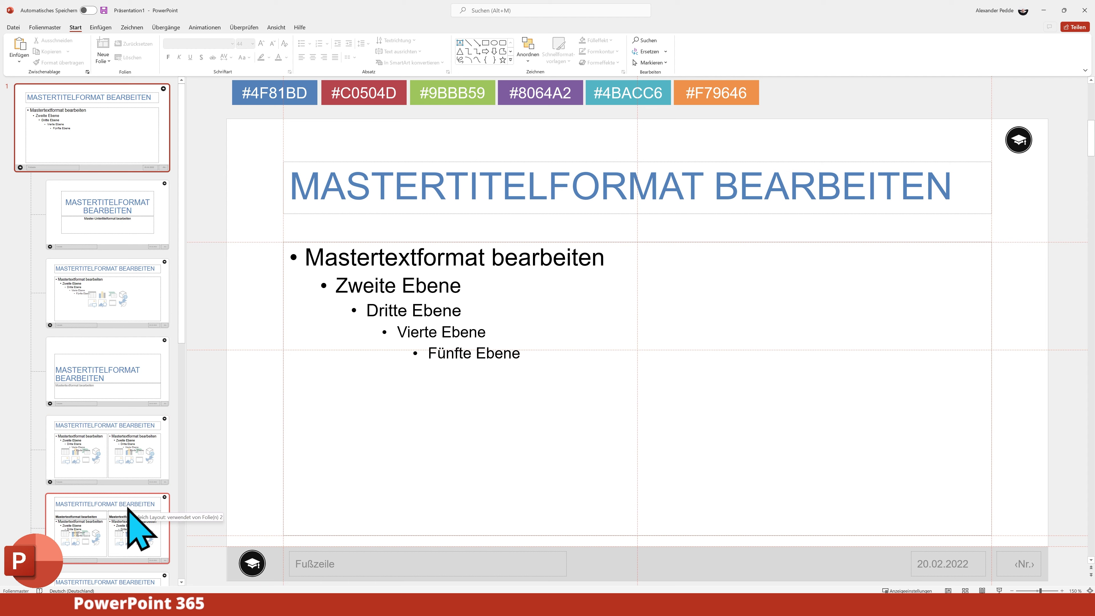
- Select the body text placeholder on the main slide master
{"action": "scroll", "coordinate": [128, 509], "scroll_direction": "down", "scroll_amount": 2}
{"action": "scroll", "coordinate": [125, 496], "scroll_direction": "down", "scroll_amount": 2}
{"action": "scroll", "coordinate": [120, 487], "scroll_direction": "down", "scroll_amount": 1}
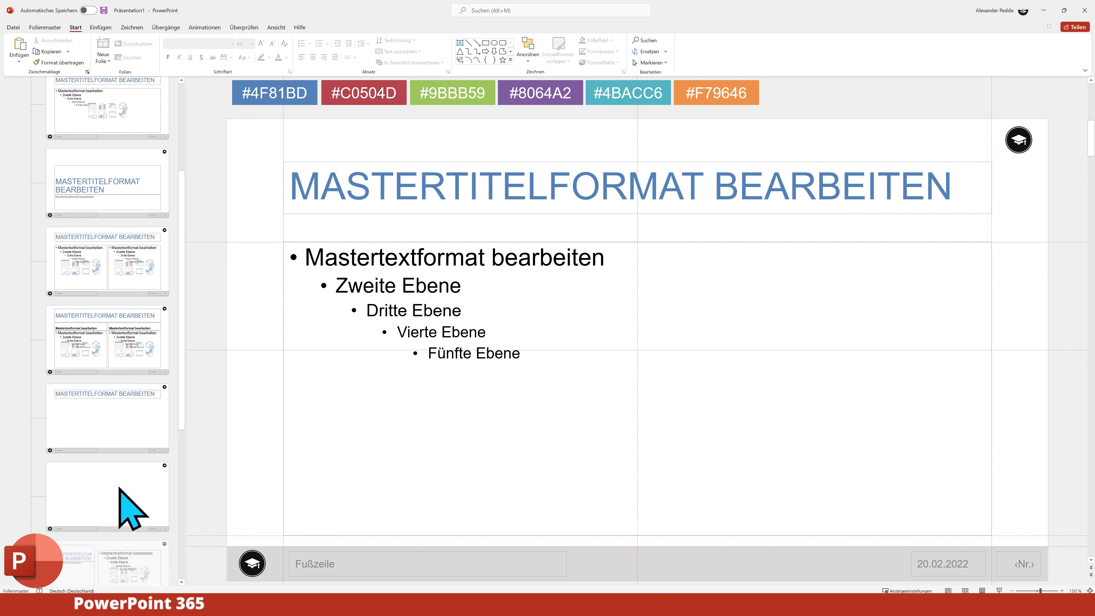
{"action": "scroll", "coordinate": [132, 504], "scroll_direction": "up", "scroll_amount": 3}
{"action": "scroll", "coordinate": [135, 496], "scroll_direction": "up", "scroll_amount": 2}
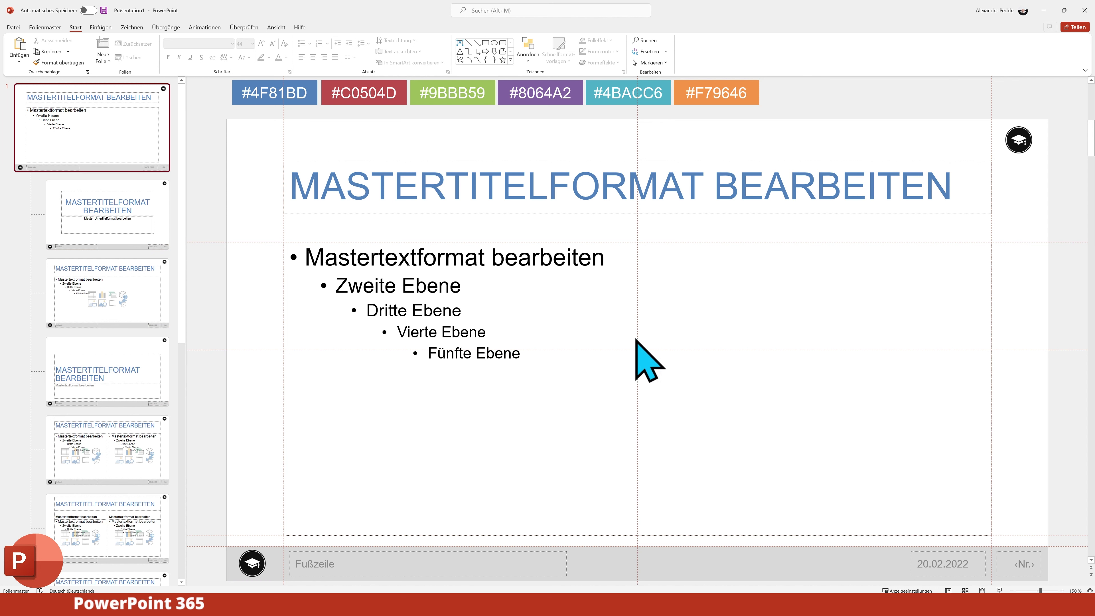
{"action": "left_click", "coordinate": [673, 242]}
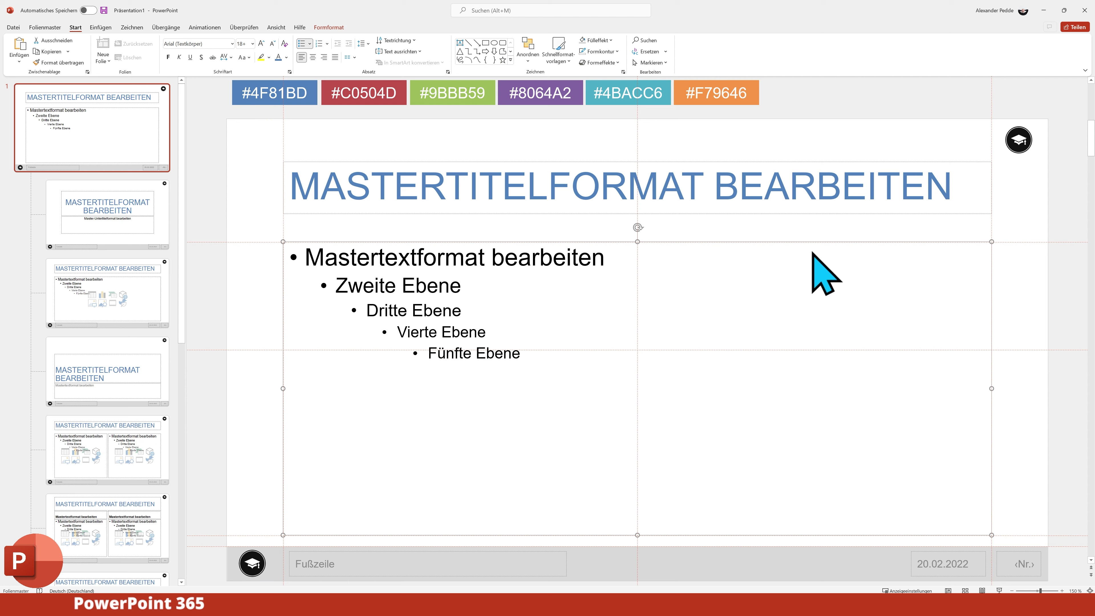
- Raise the body placeholder's top edge just below the title and colour the body text dark grey
{"action": "left_click_drag", "start_coordinate": [638, 240], "coordinate": [637, 219]}
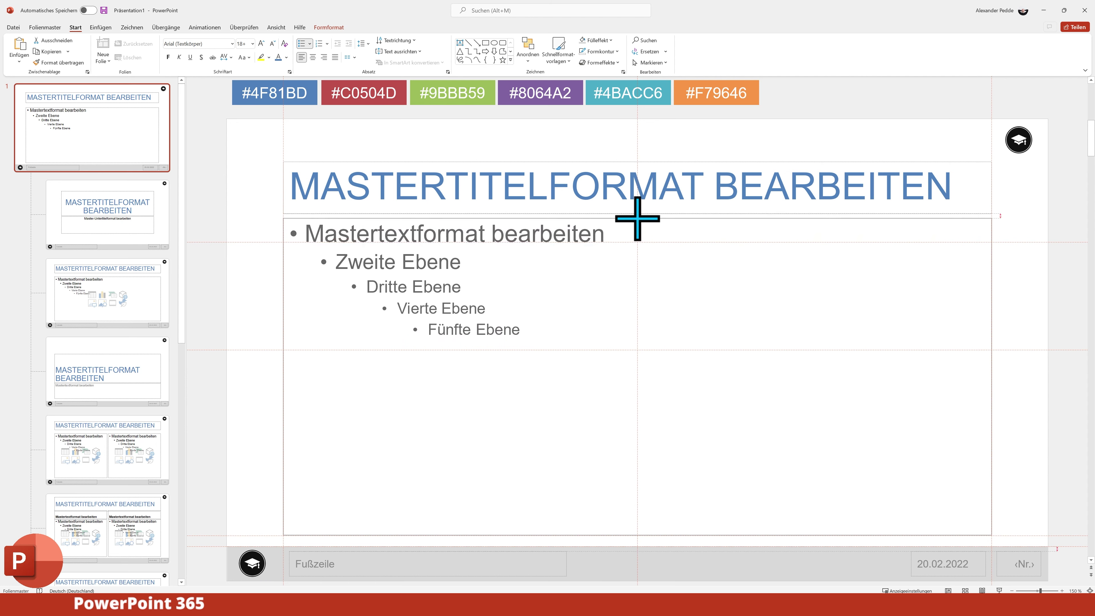
{"action": "left_click_drag", "start_coordinate": [637, 218], "coordinate": [638, 219]}
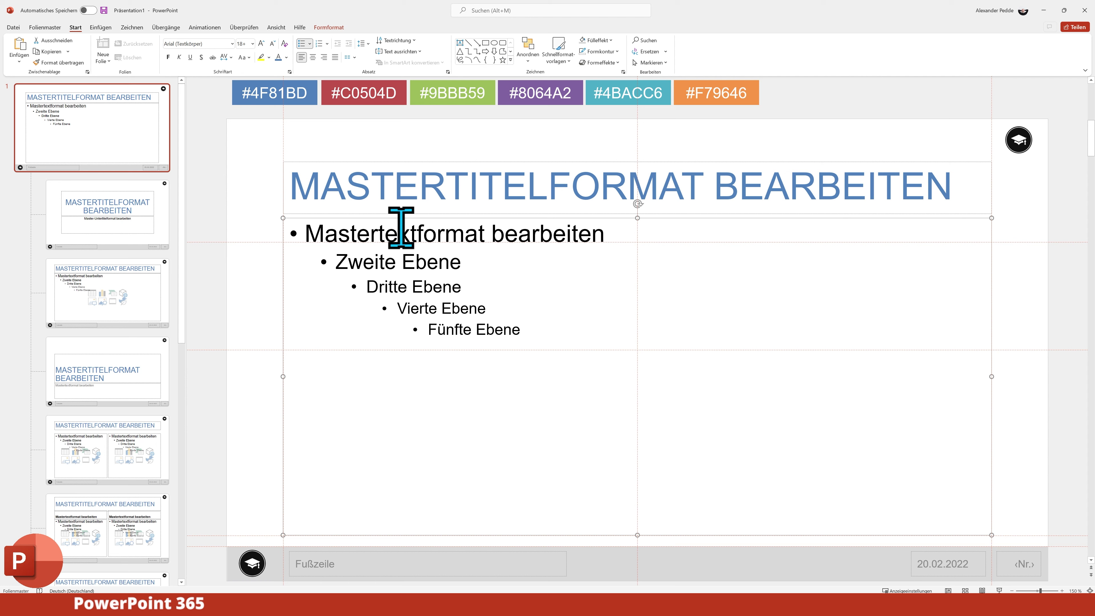
{"action": "mouse_move", "coordinate": [533, 329]}
{"action": "left_mouse_down"}
{"action": "mouse_move", "coordinate": [333, 258]}
{"action": "mouse_move", "coordinate": [307, 236]}
{"action": "left_mouse_up"}
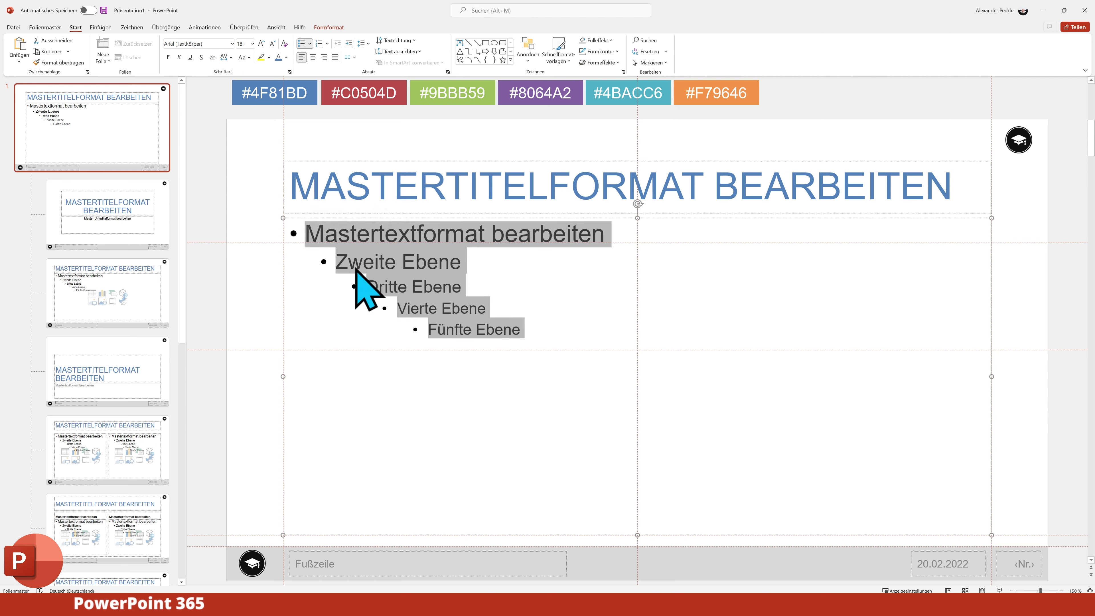
{"action": "left_click", "coordinate": [286, 57]}
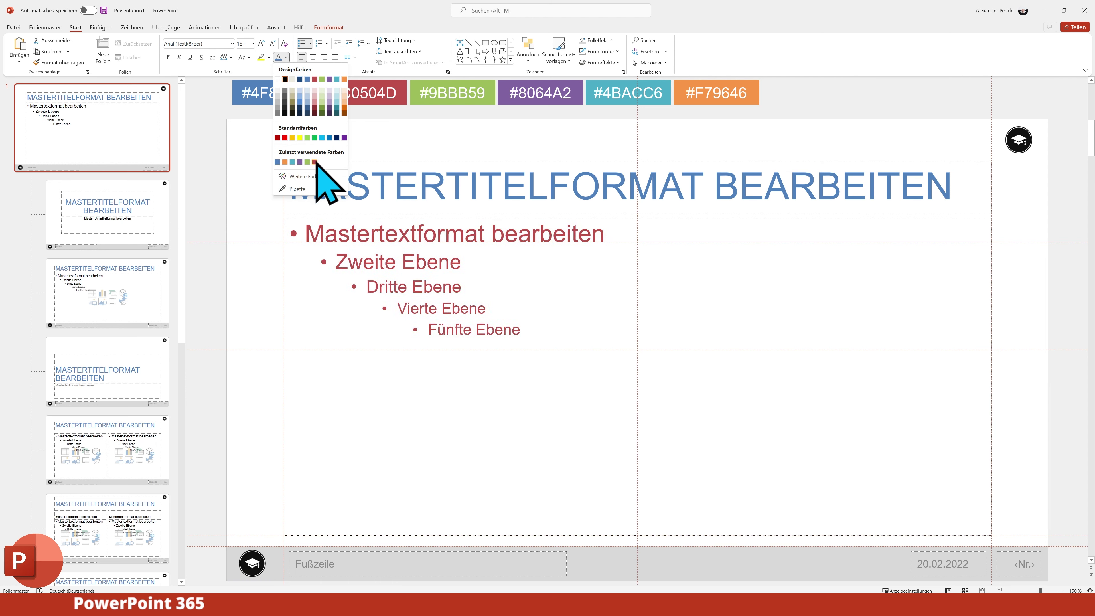
{"action": "left_click", "coordinate": [285, 162]}
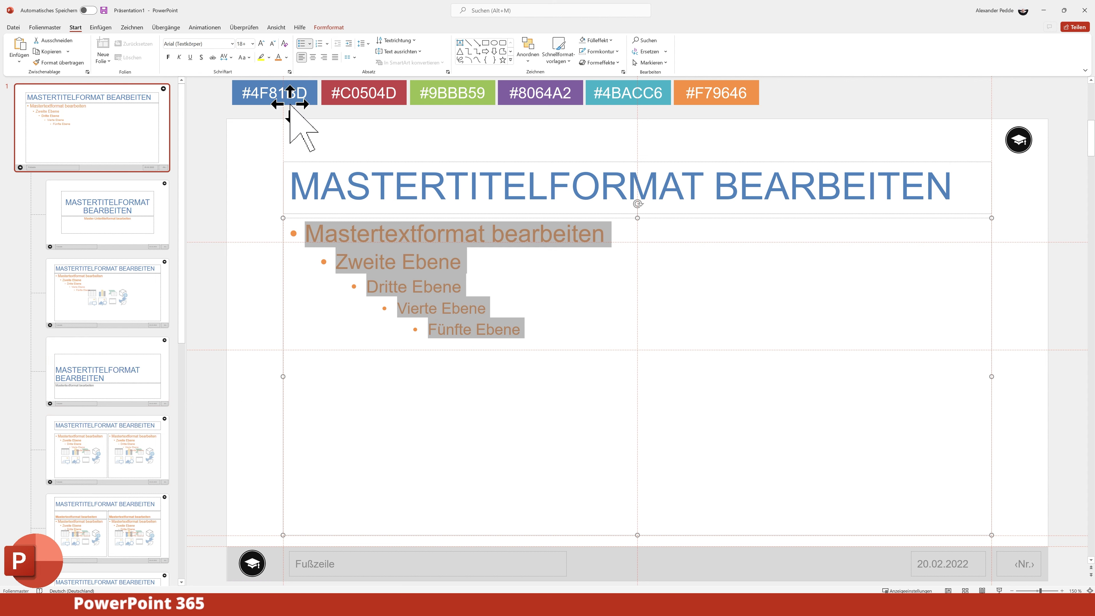
{"action": "left_click", "coordinate": [286, 57]}
{"action": "left_click", "coordinate": [287, 81]}
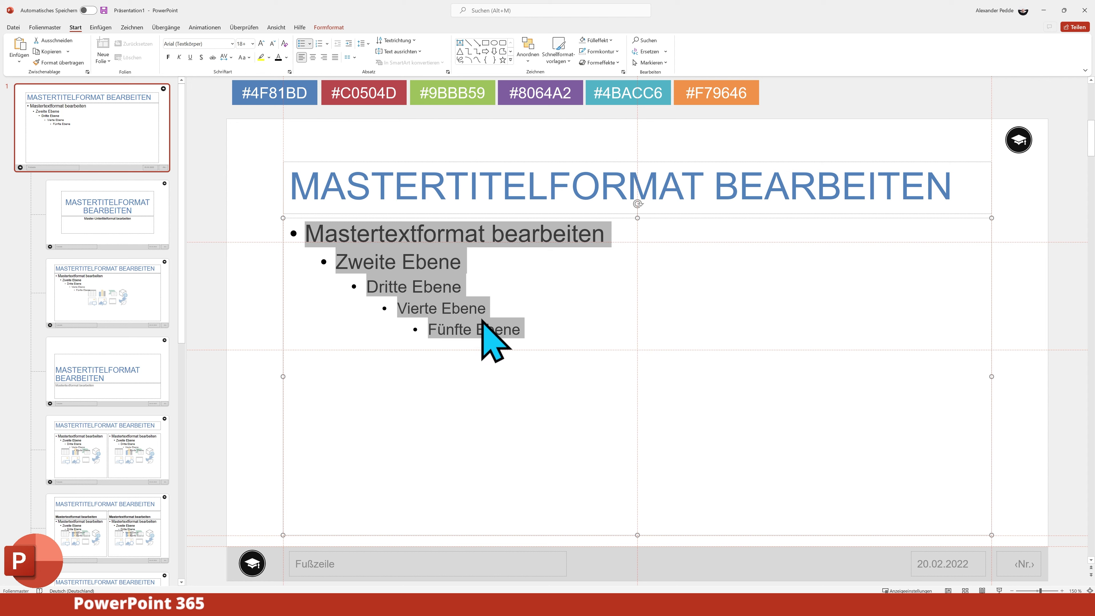
- Switch the body text to arrow bullets and set a hanging indent in the Paragraph dialog
{"action": "left_click", "coordinate": [309, 44]}
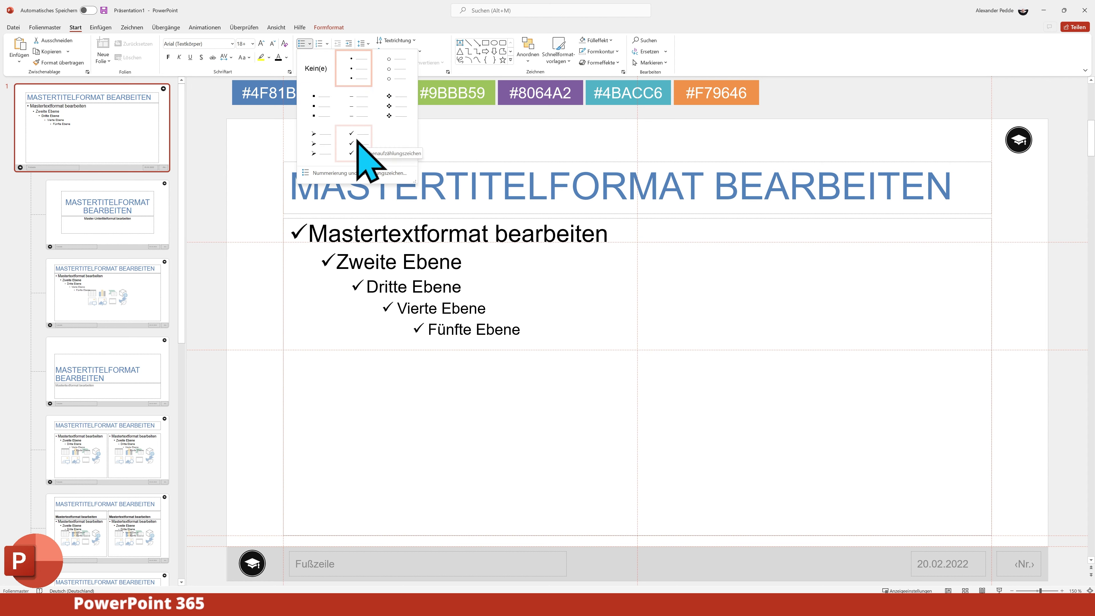
{"action": "left_click", "coordinate": [319, 148]}
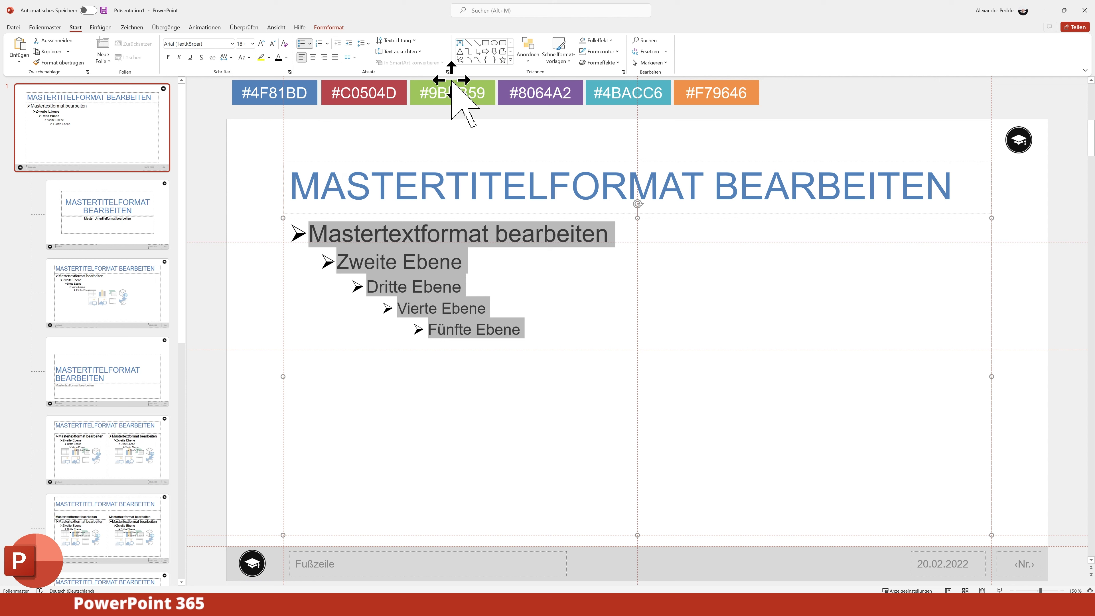
{"action": "left_click", "coordinate": [448, 71]}
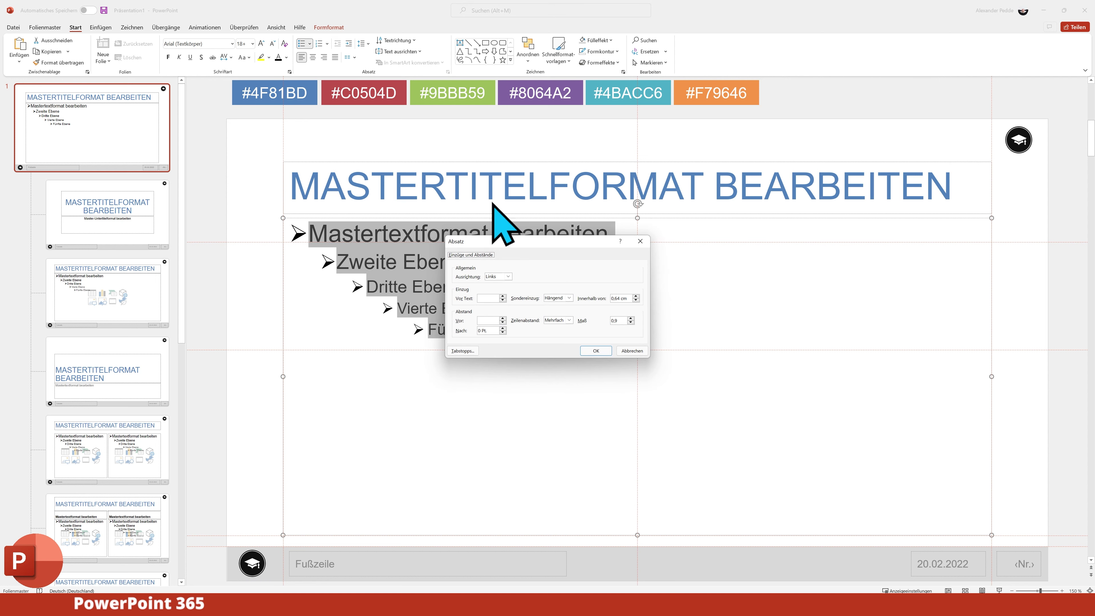
{"action": "left_click_drag", "start_coordinate": [545, 242], "coordinate": [611, 242]}
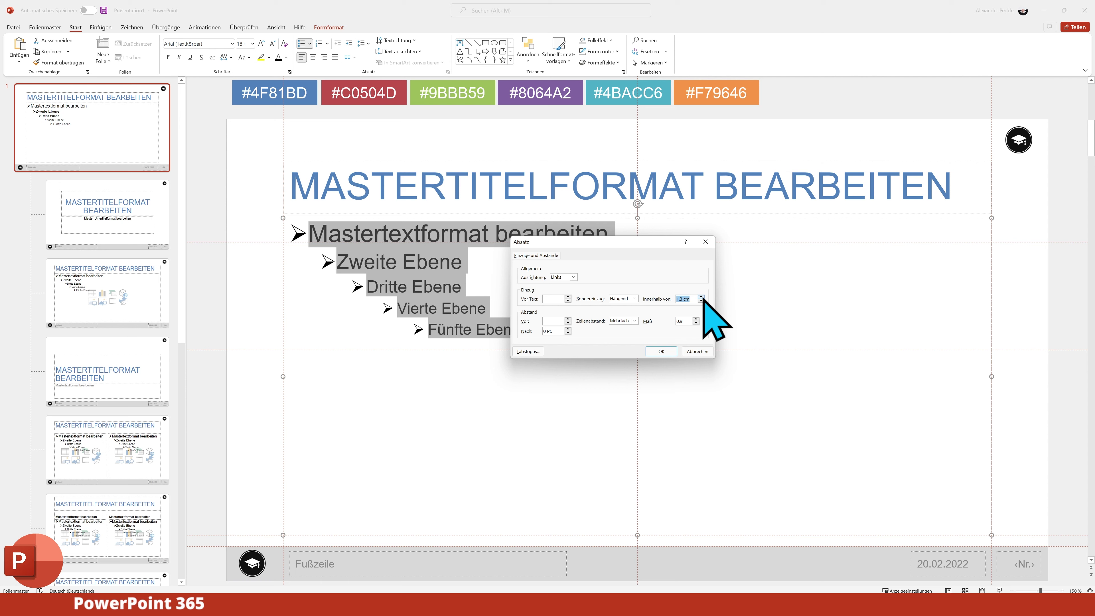
{"action": "left_click", "coordinate": [663, 350]}
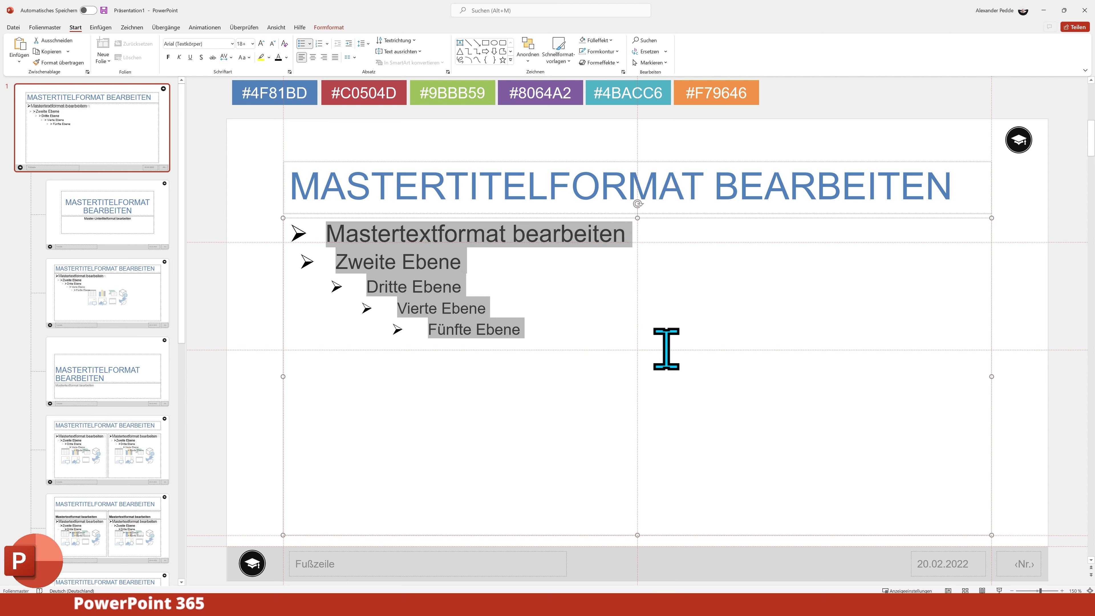
- Reapply the adjusted hanging indent to all five bullet levels, then go to the Title Slide layout
{"action": "left_click", "coordinate": [542, 329]}
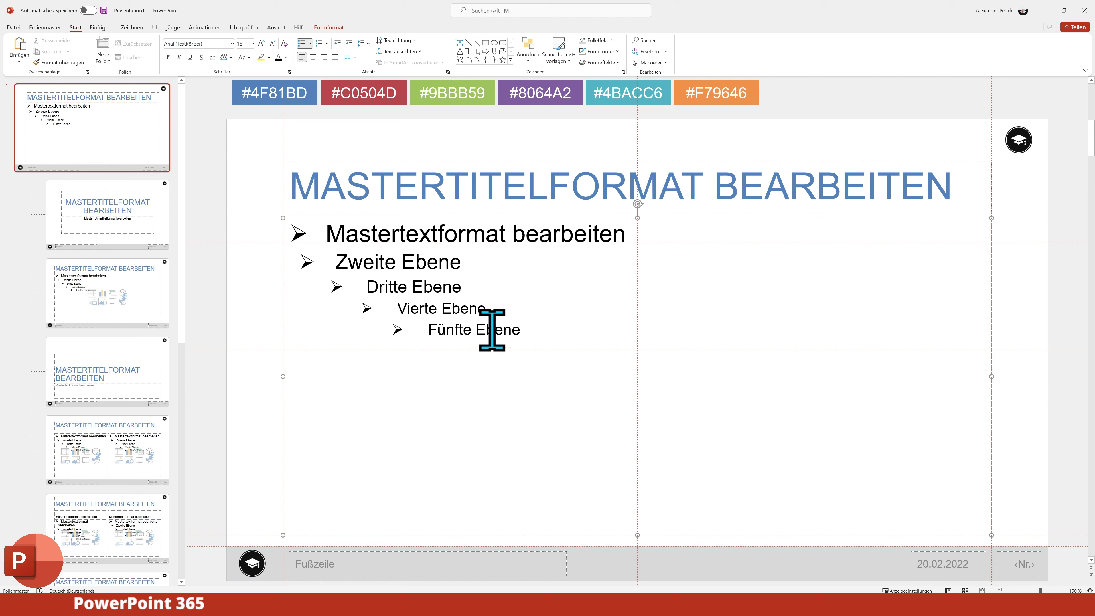
{"action": "left_click_drag", "start_coordinate": [527, 331], "coordinate": [311, 237]}
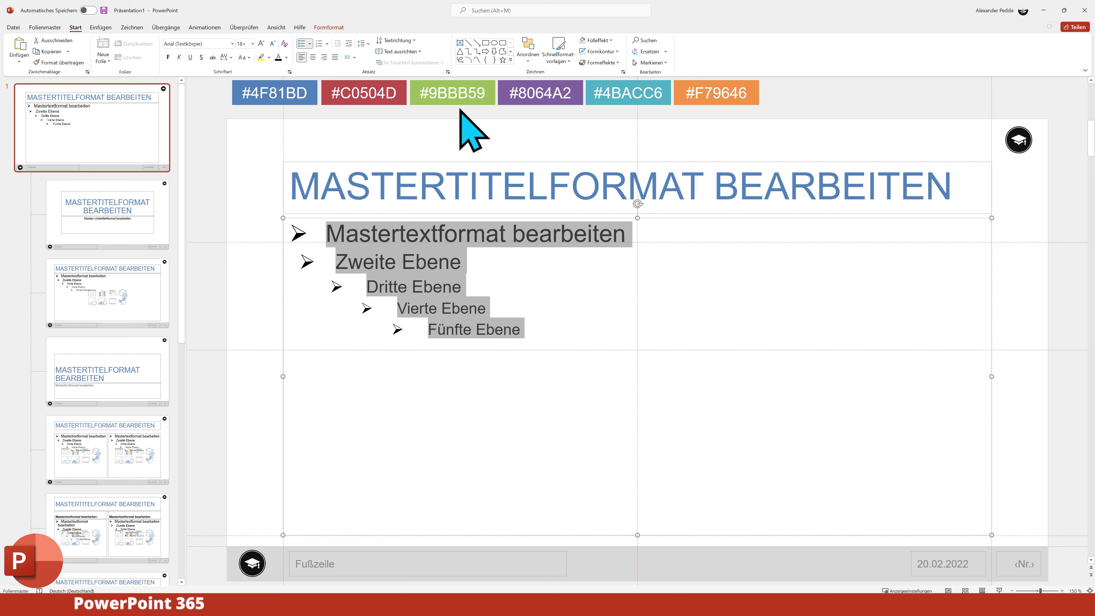
{"action": "left_click", "coordinate": [448, 71]}
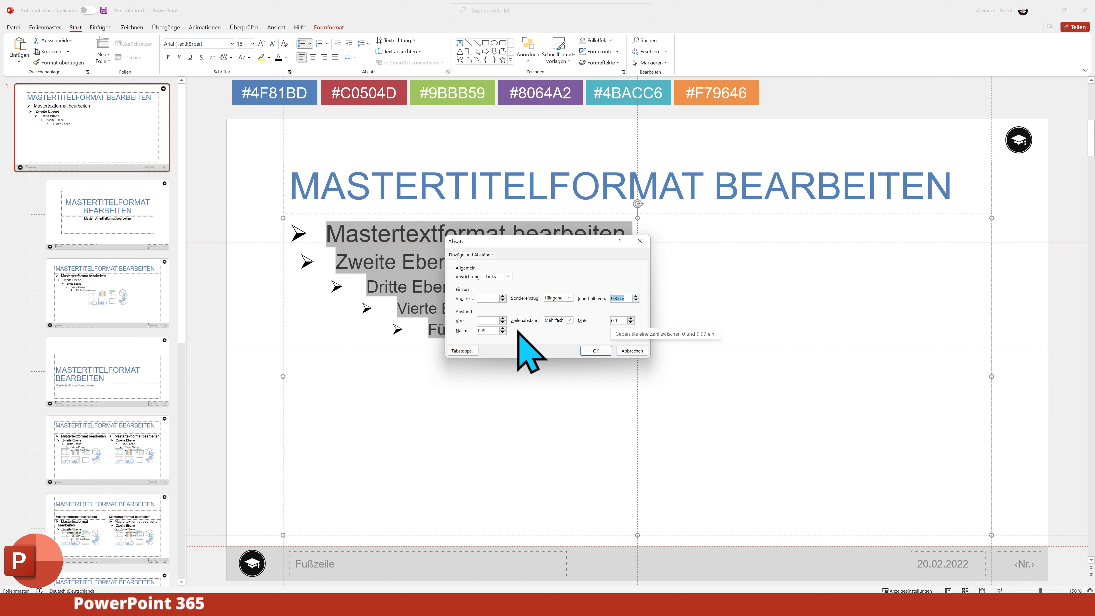
{"action": "left_click", "coordinate": [594, 351]}
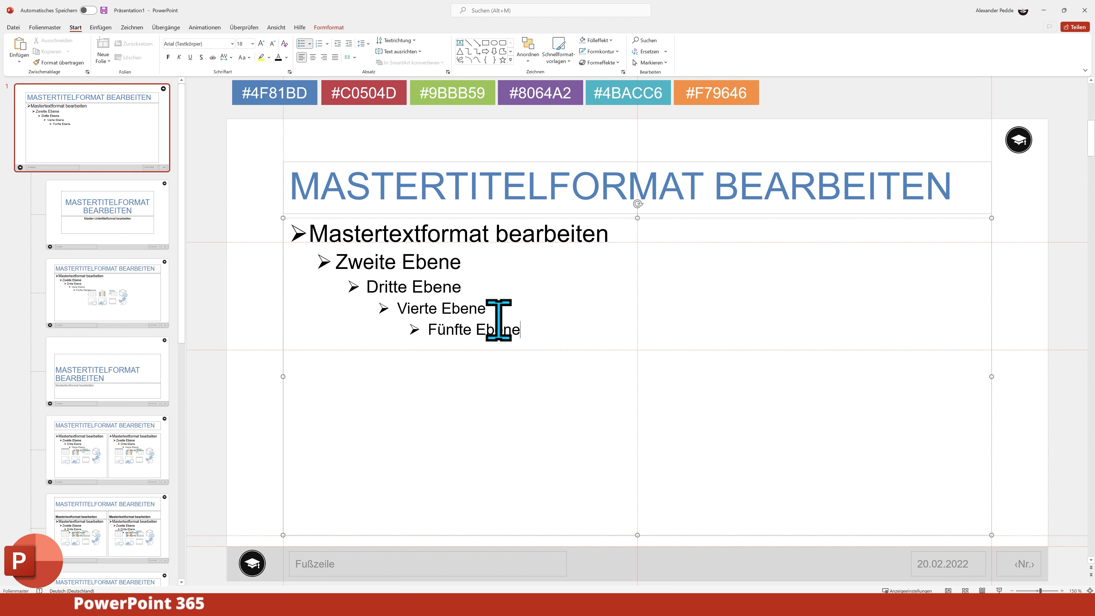
{"action": "left_click", "coordinate": [157, 237]}
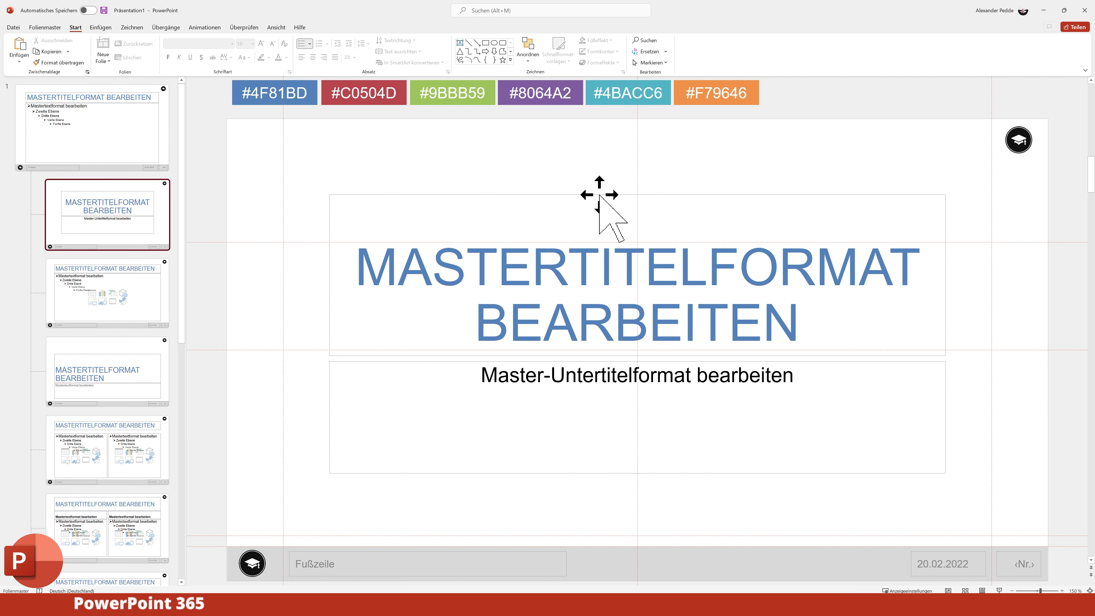
- Nudge the title and subtitle placeholders slightly upward on the Title Slide layout
{"action": "left_click_drag", "start_coordinate": [600, 192], "coordinate": [595, 152]}
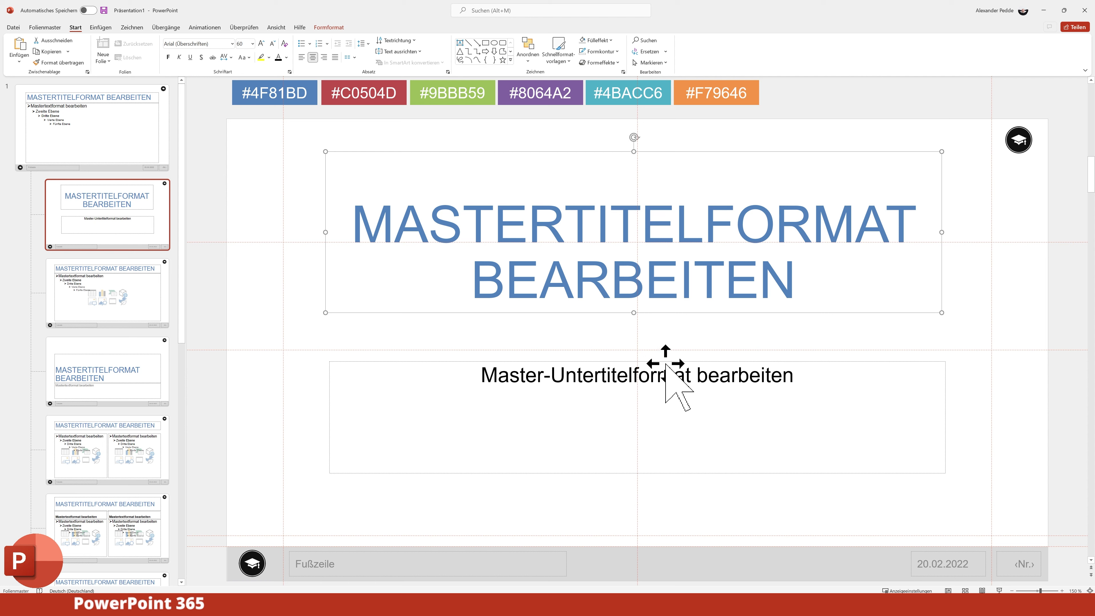
{"action": "left_click_drag", "start_coordinate": [666, 361], "coordinate": [665, 349]}
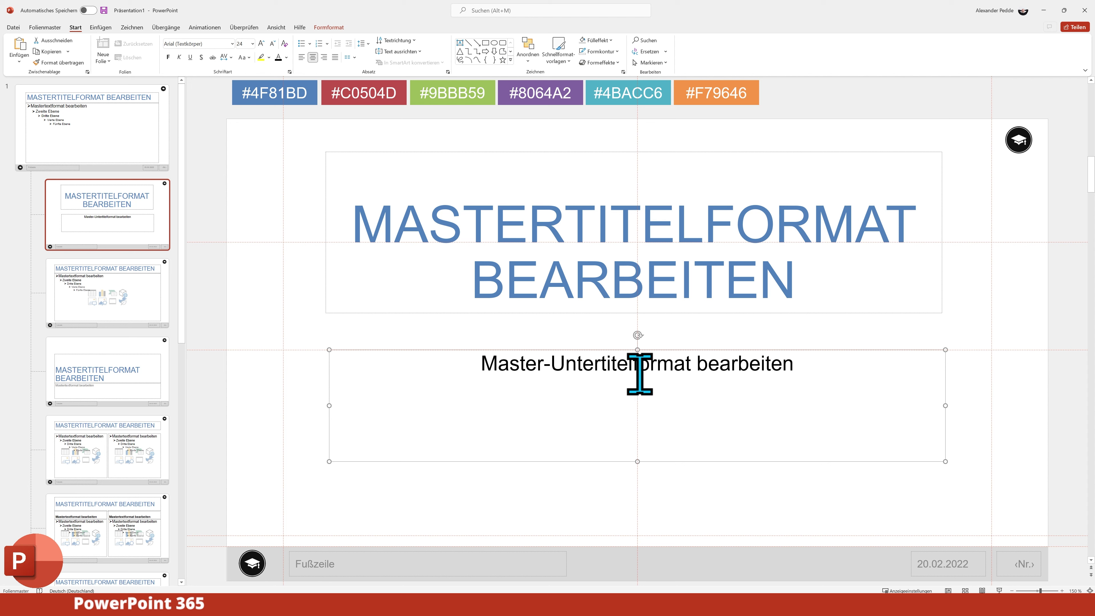
{"action": "left_click", "coordinate": [1013, 463]}
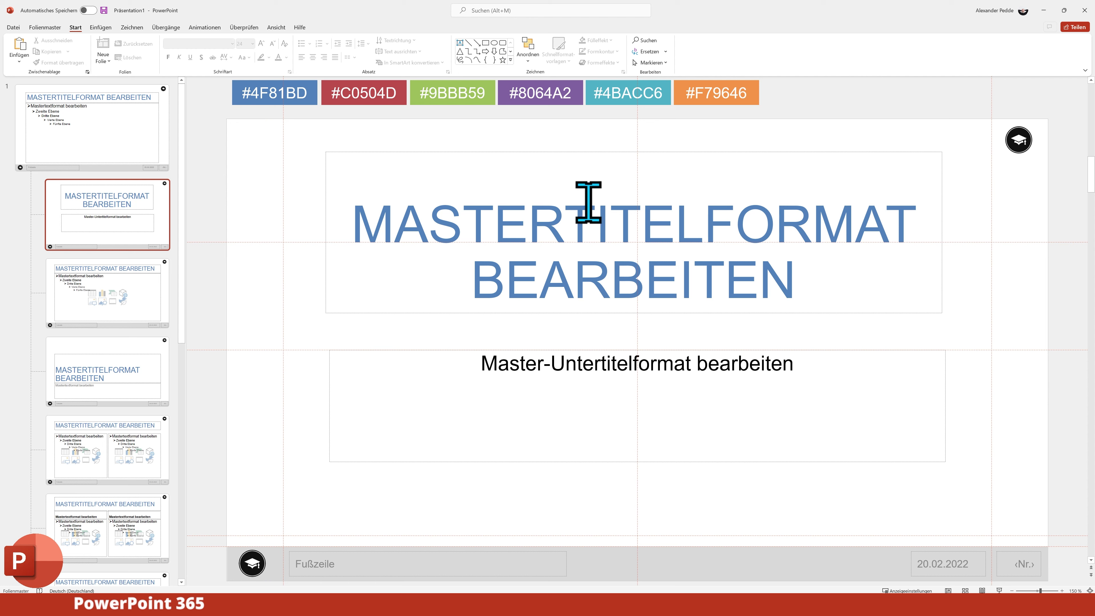
- Colour the MASTERTITELFORMAT BEARBEITEN title text red on the Title Slide layout
{"action": "triple_click", "coordinate": [668, 281]}
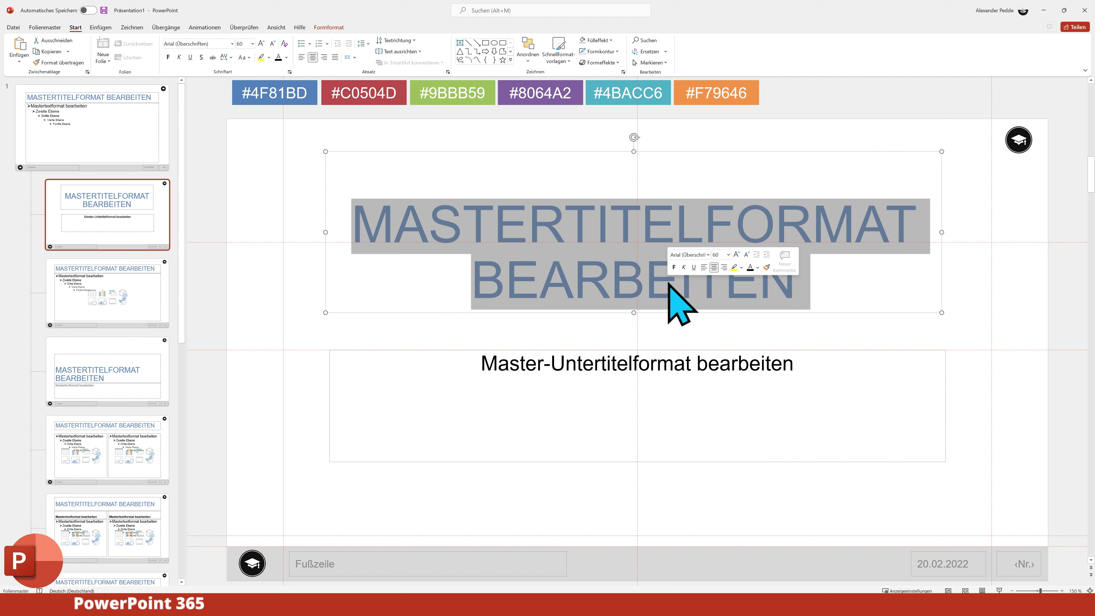
{"action": "left_click", "coordinate": [287, 57]}
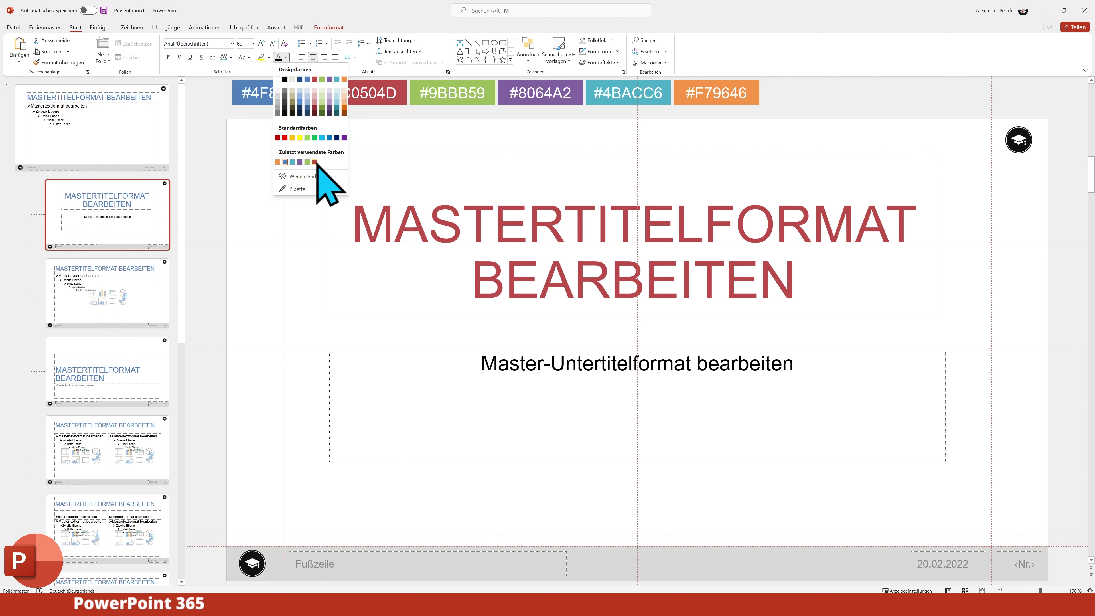
{"action": "left_click", "coordinate": [315, 162]}
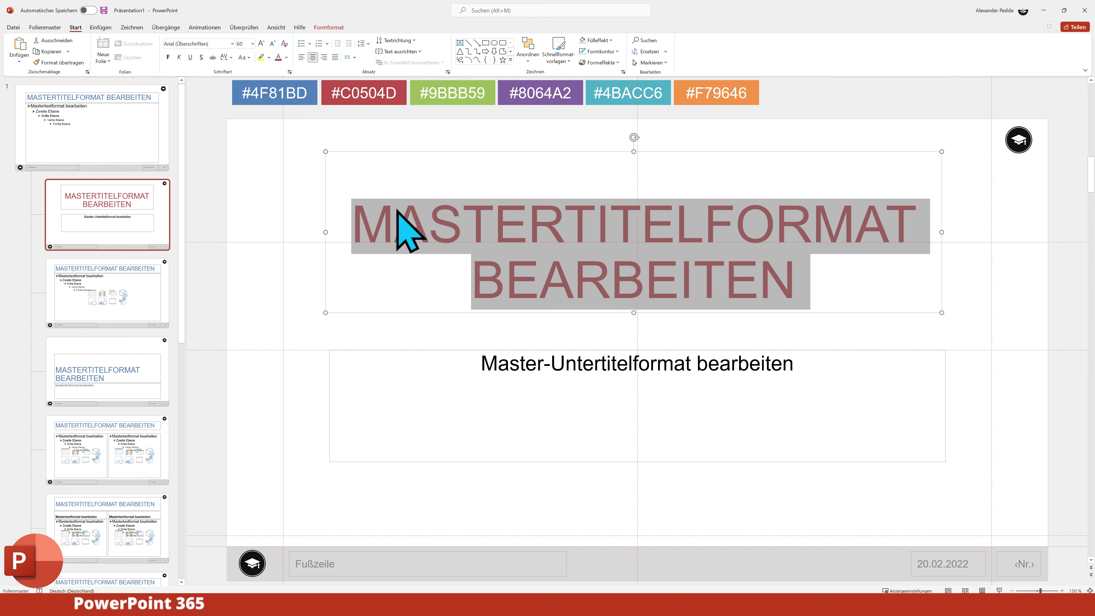
{"action": "left_click", "coordinate": [955, 345]}
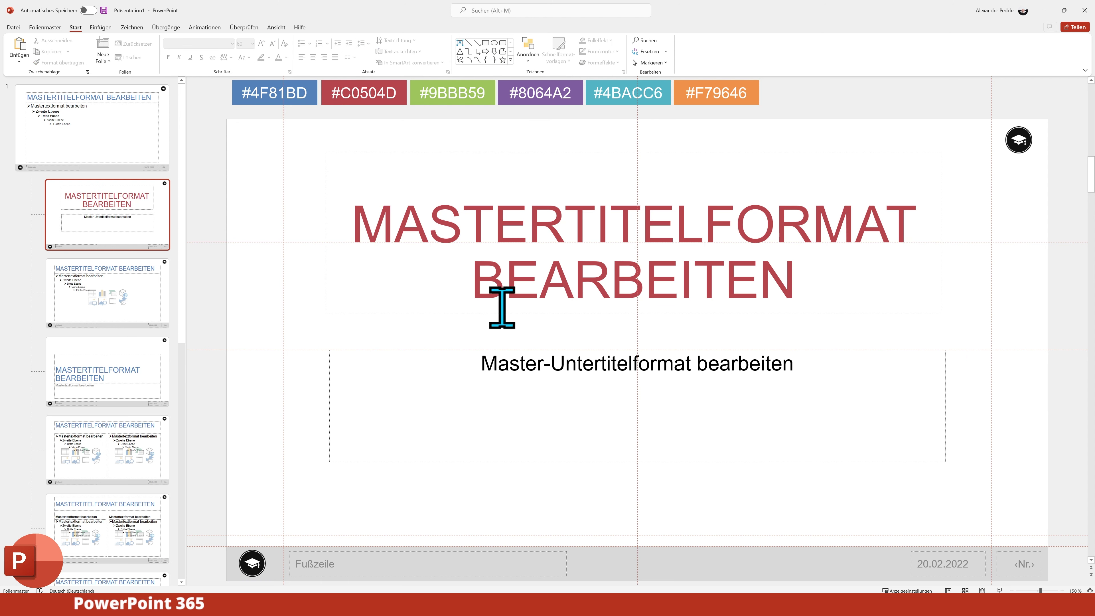
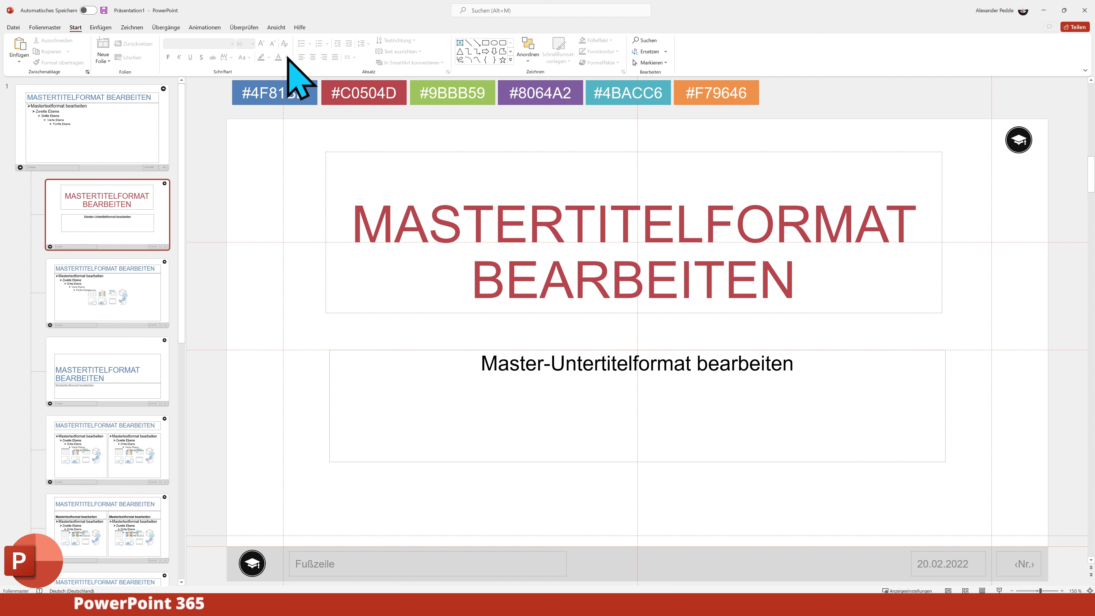
- Close the slide master view and look through slides 1 to 3
{"action": "left_click", "coordinate": [279, 29]}
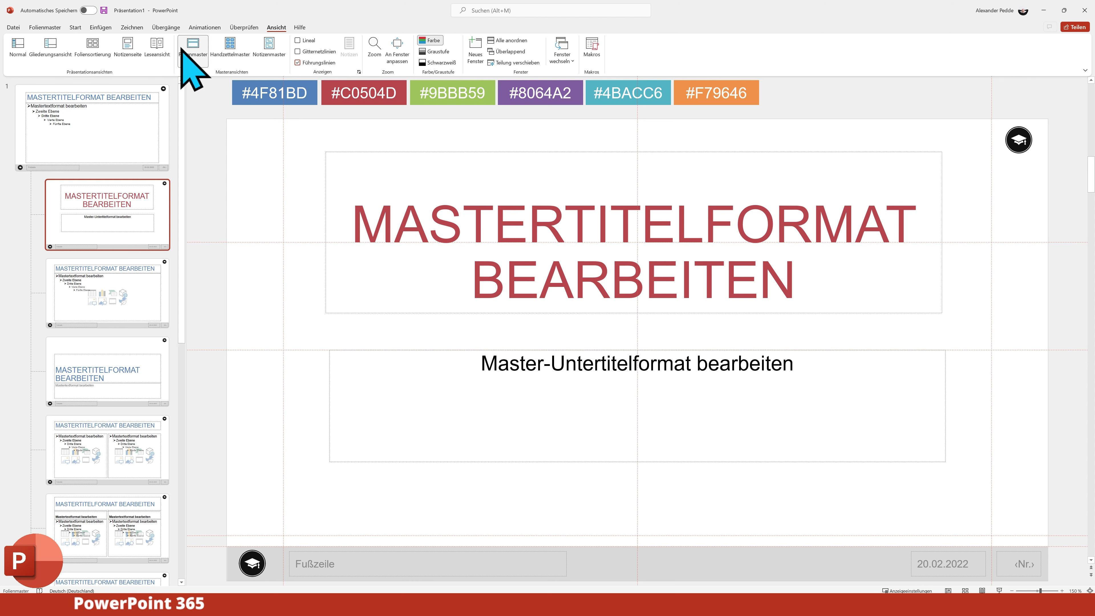
{"action": "left_click", "coordinate": [48, 28]}
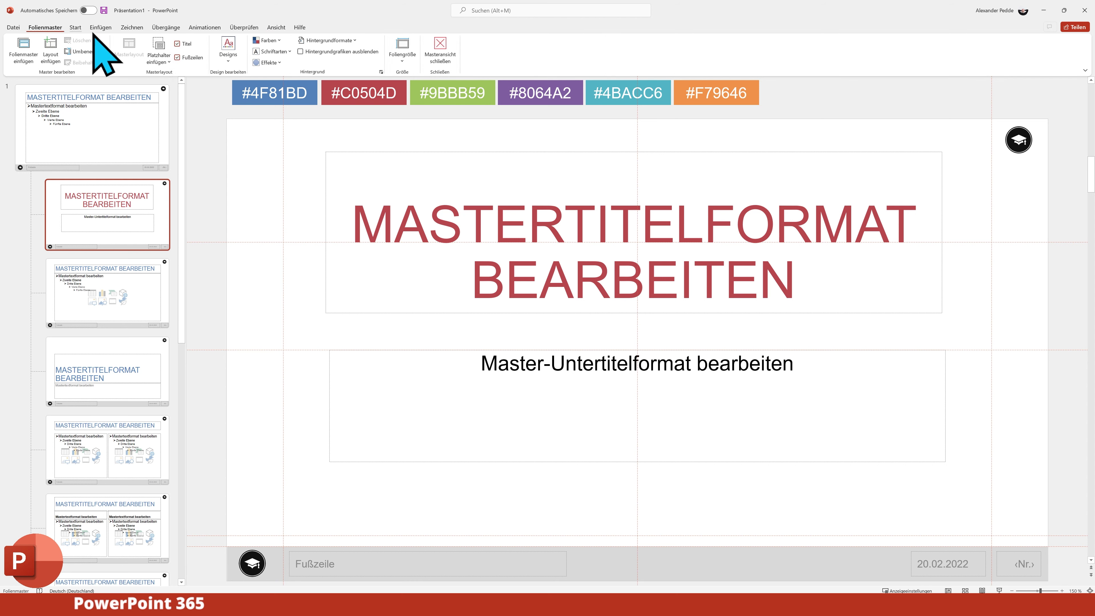
{"action": "left_click", "coordinate": [444, 50]}
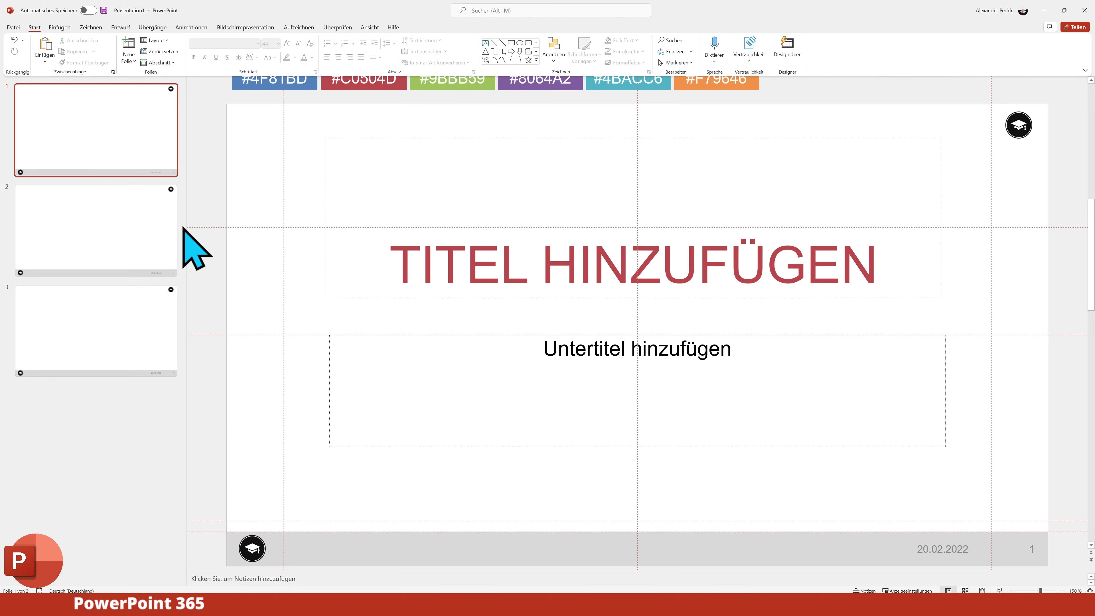
{"action": "left_click", "coordinate": [144, 227]}
{"action": "left_click", "coordinate": [111, 309]}
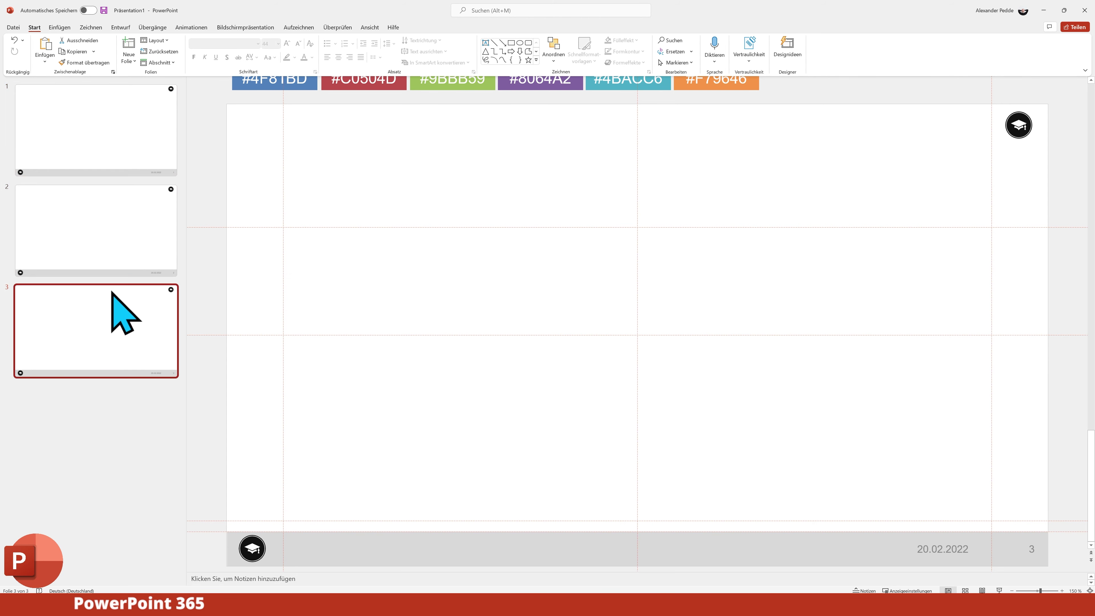
{"action": "left_click", "coordinate": [115, 157]}
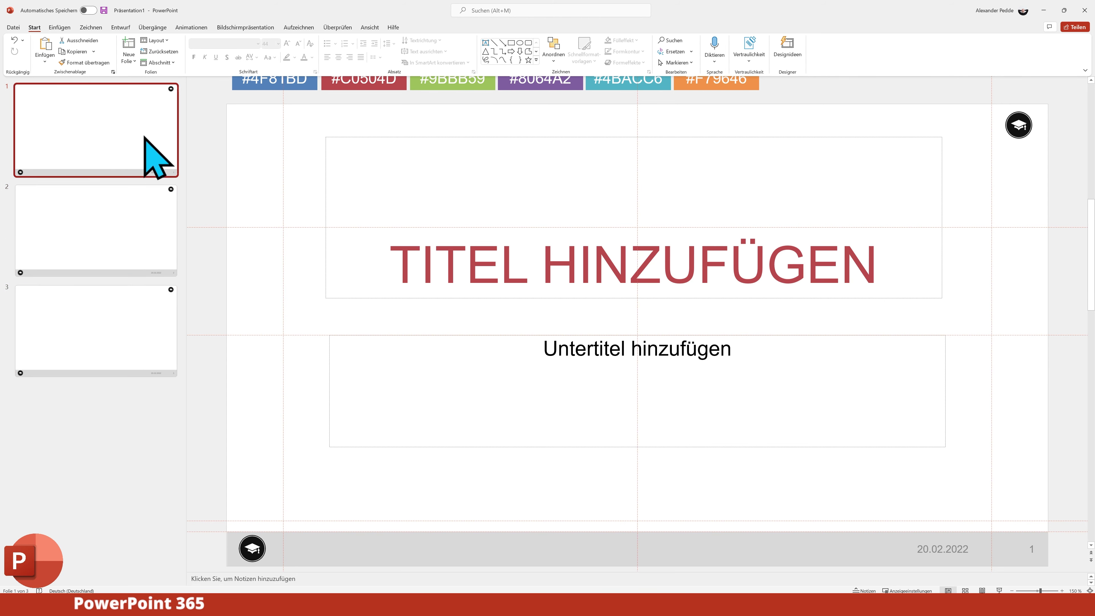
- Add a Titelfolie and a Titel und Inhalt slide, then delete all slides
{"action": "left_click", "coordinate": [132, 61]}
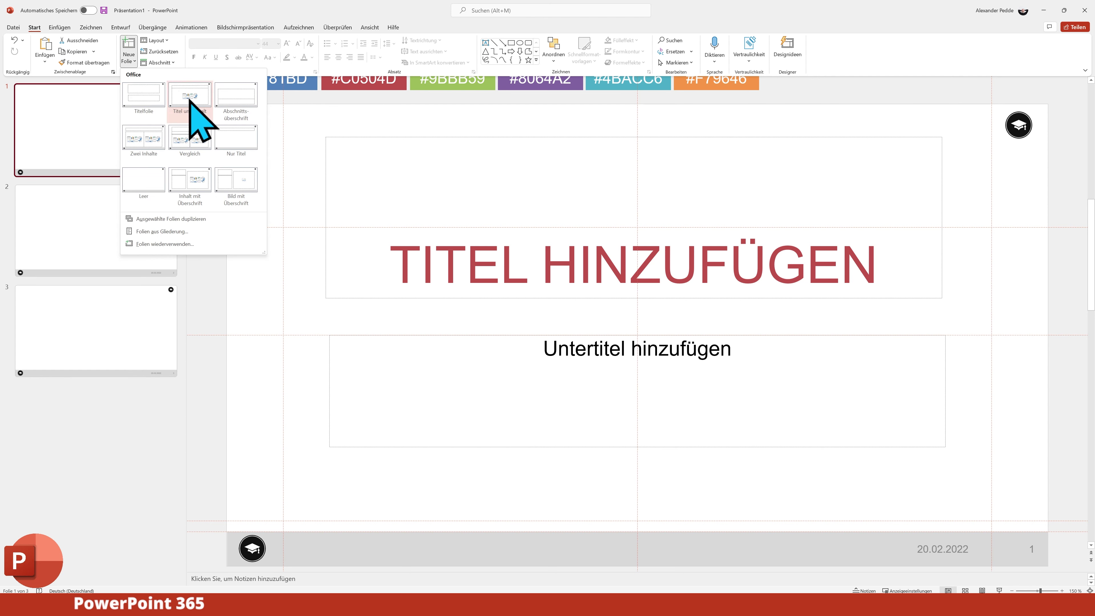
{"action": "left_click", "coordinate": [152, 99]}
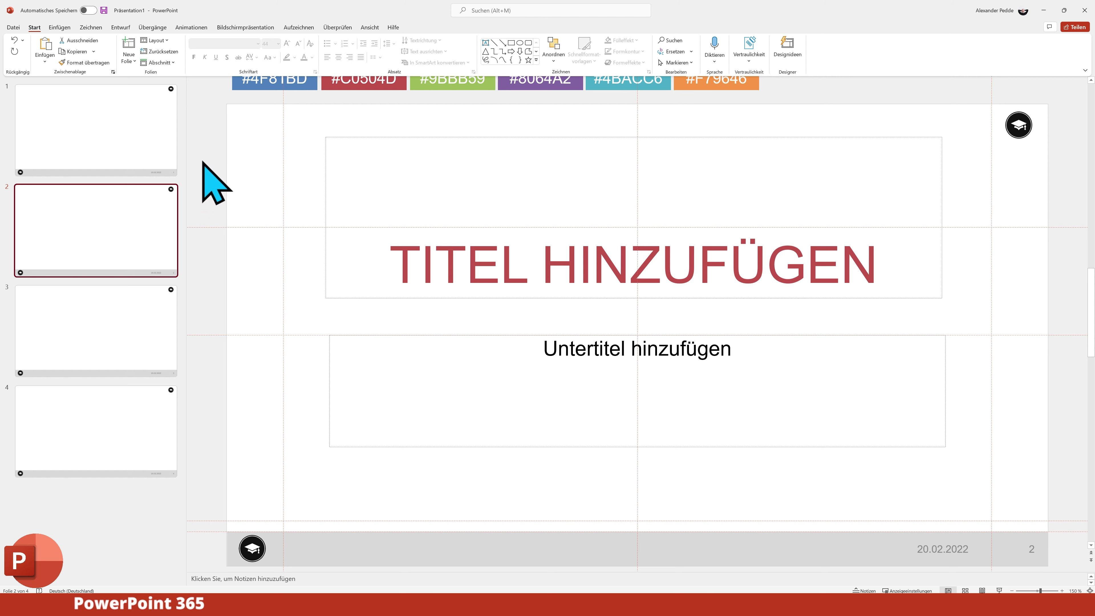
{"action": "left_click", "coordinate": [128, 61]}
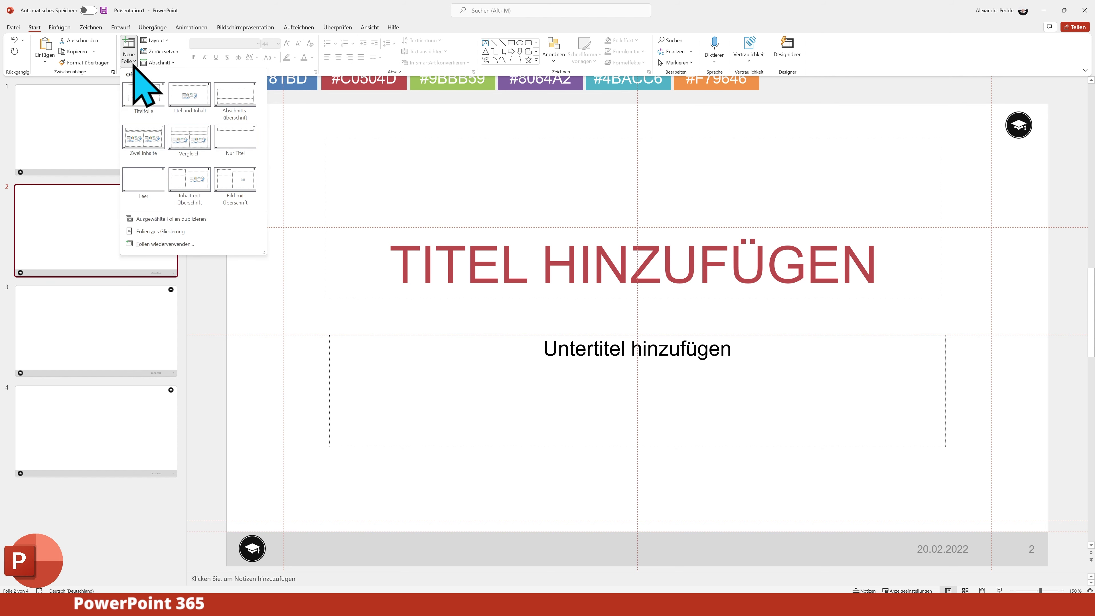
{"action": "left_click", "coordinate": [199, 100]}
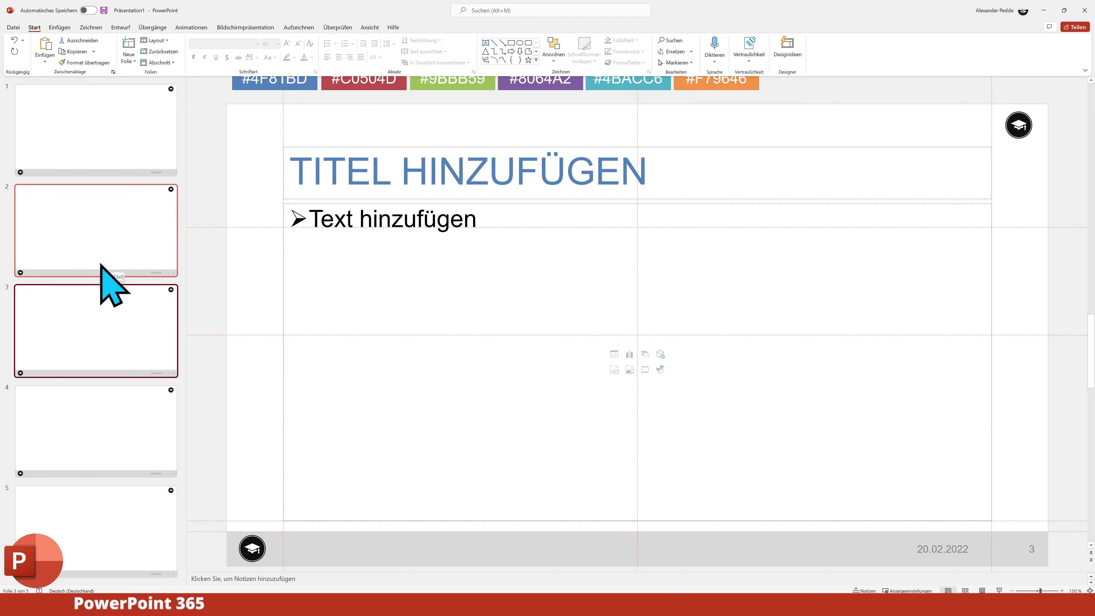
{"action": "left_click", "coordinate": [125, 263]}
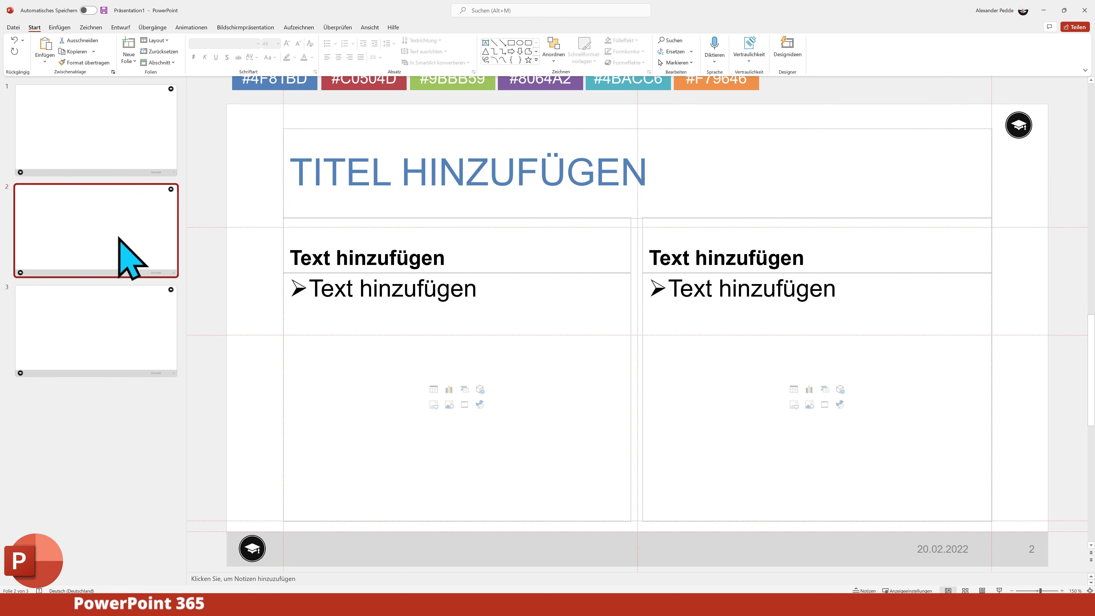
{"action": "key", "text": "Delete"}
{"action": "key", "text": "Delete"}
{"action": "key", "text": "Delete"}
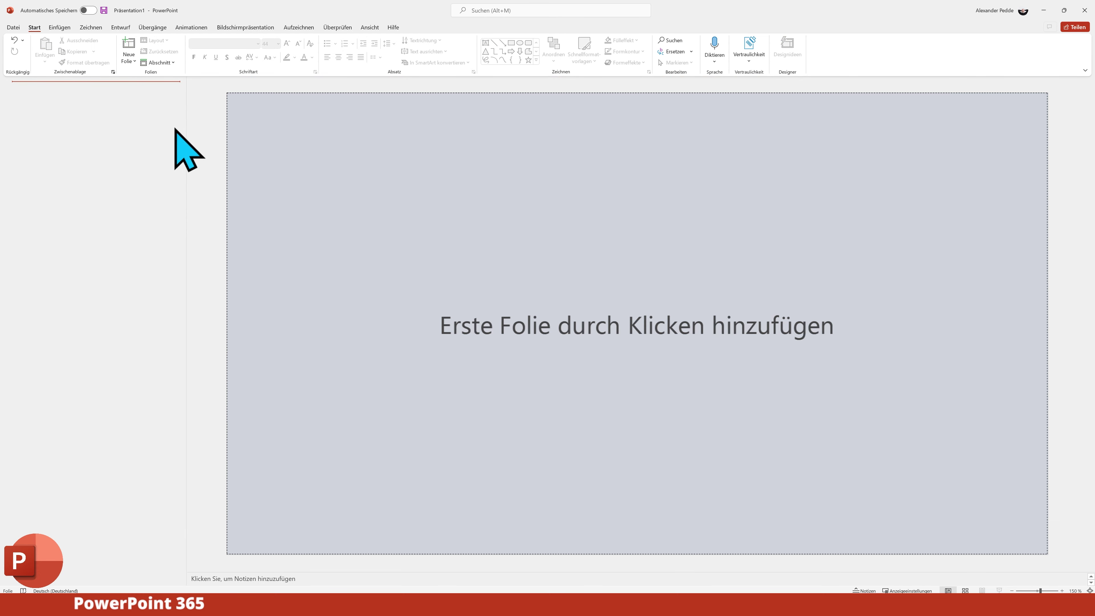
- Switch to Folienmaster view from the Ansicht tab
{"action": "left_click", "coordinate": [369, 27]}
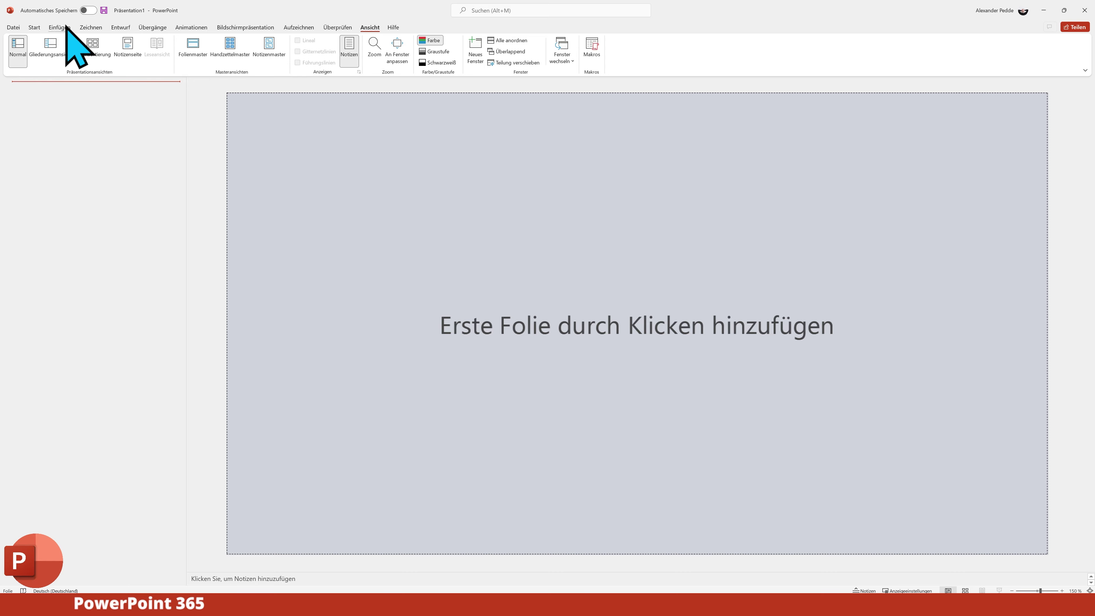
{"action": "left_click", "coordinate": [185, 52]}
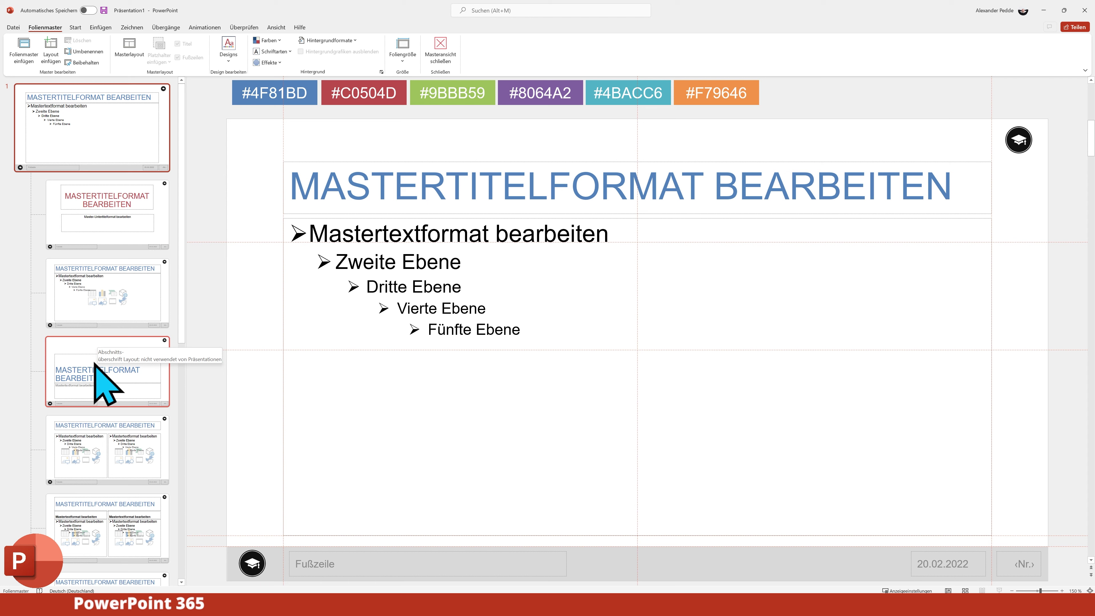
- Check the Titelfolie layout's name in the rename dialog and cancel without changing it
{"action": "scroll", "coordinate": [92, 367], "scroll_direction": "down", "scroll_amount": 3}
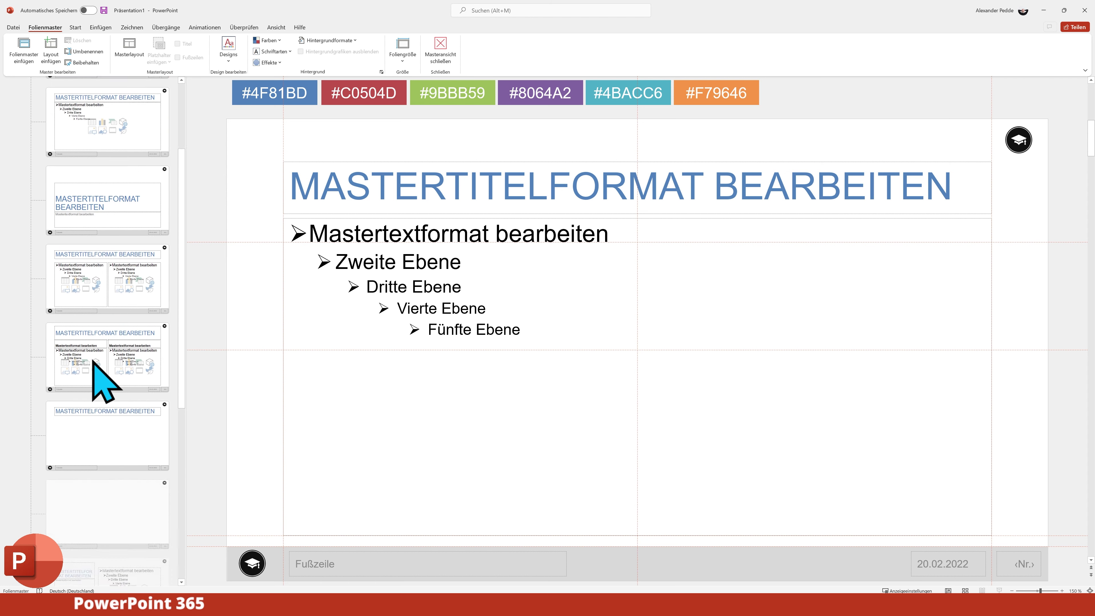
{"action": "scroll", "coordinate": [103, 379], "scroll_direction": "down", "scroll_amount": 3}
{"action": "scroll", "coordinate": [103, 380], "scroll_direction": "down", "scroll_amount": 3}
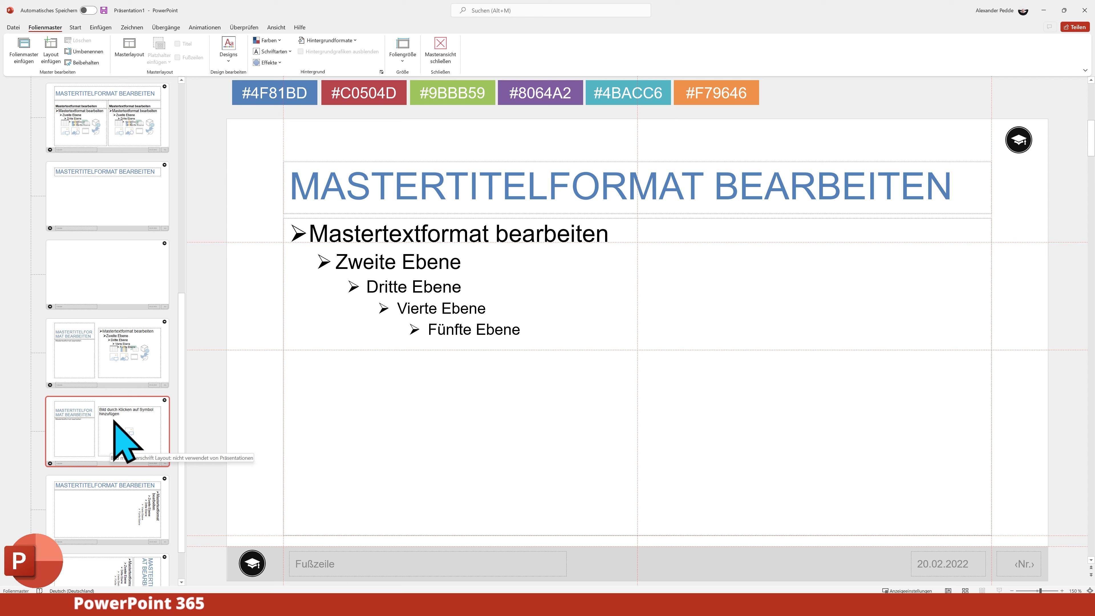
{"action": "scroll", "coordinate": [114, 427], "scroll_direction": "up", "scroll_amount": 3}
{"action": "scroll", "coordinate": [117, 433], "scroll_direction": "up", "scroll_amount": 3}
{"action": "scroll", "coordinate": [115, 435], "scroll_direction": "up", "scroll_amount": 3}
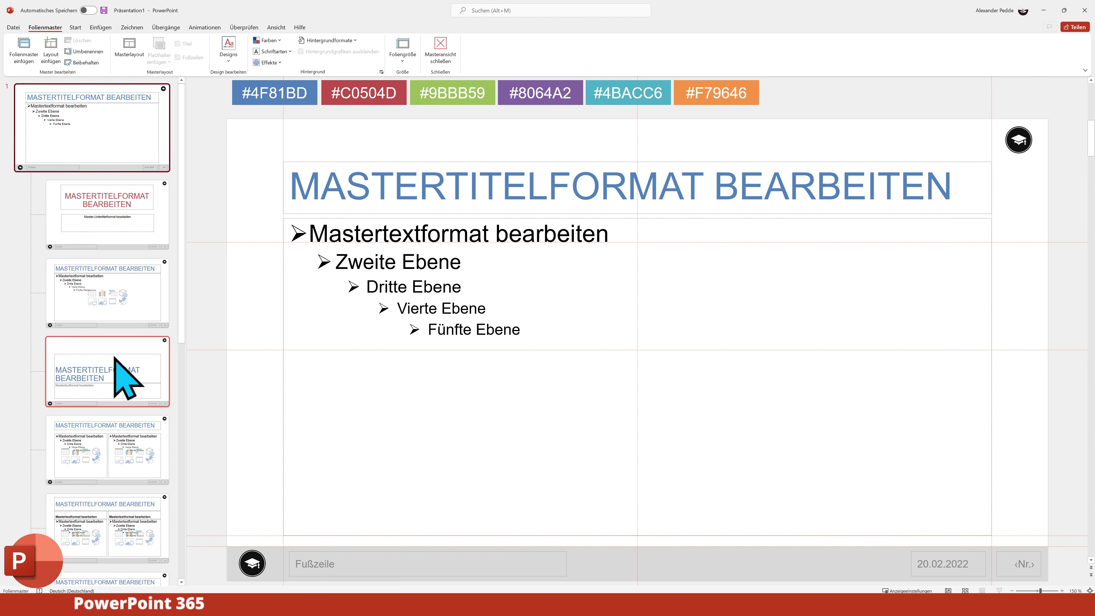
{"action": "left_click", "coordinate": [99, 223]}
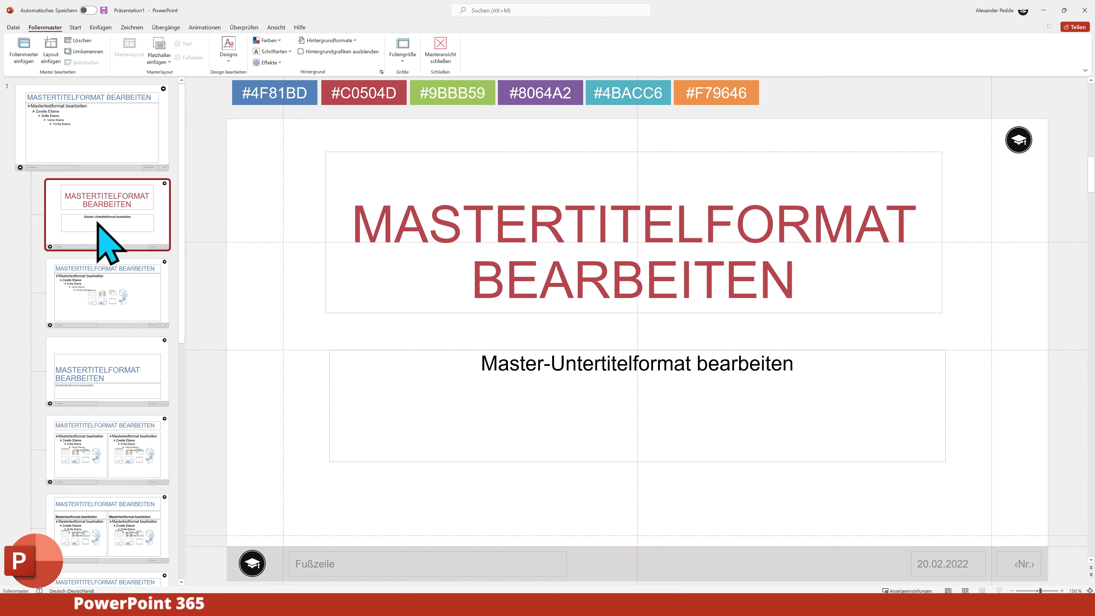
{"action": "right_click", "coordinate": [99, 223]}
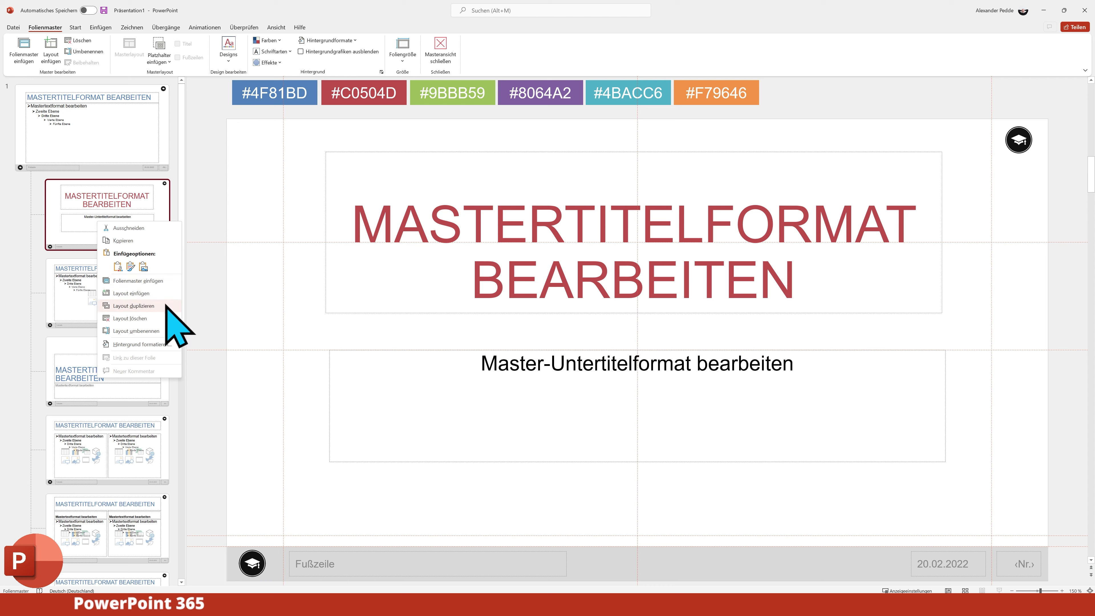
{"action": "left_click", "coordinate": [159, 332]}
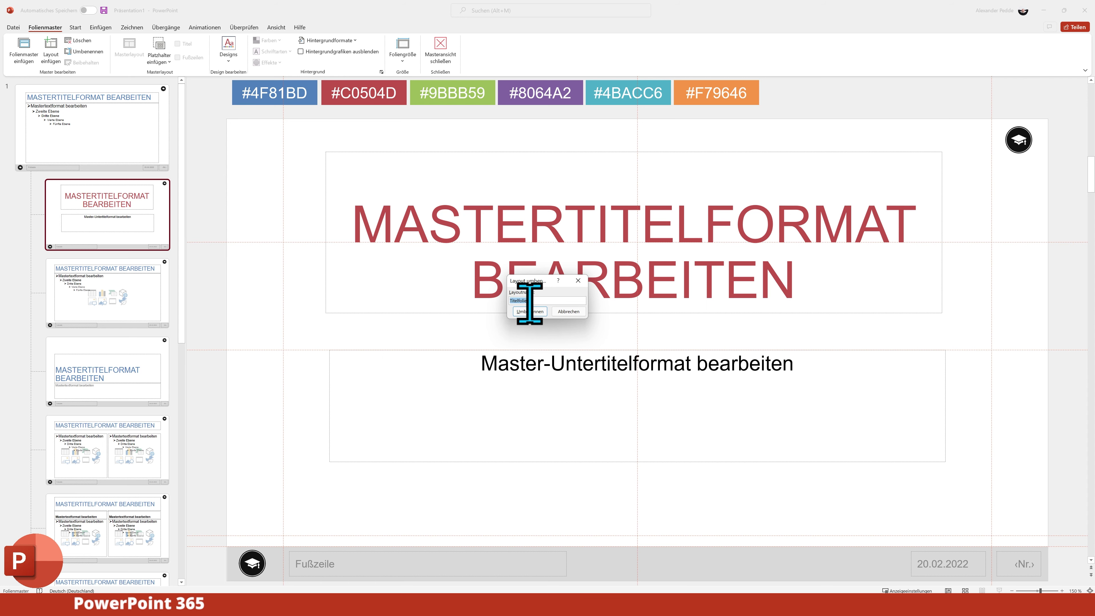
{"action": "left_click", "coordinate": [569, 312]}
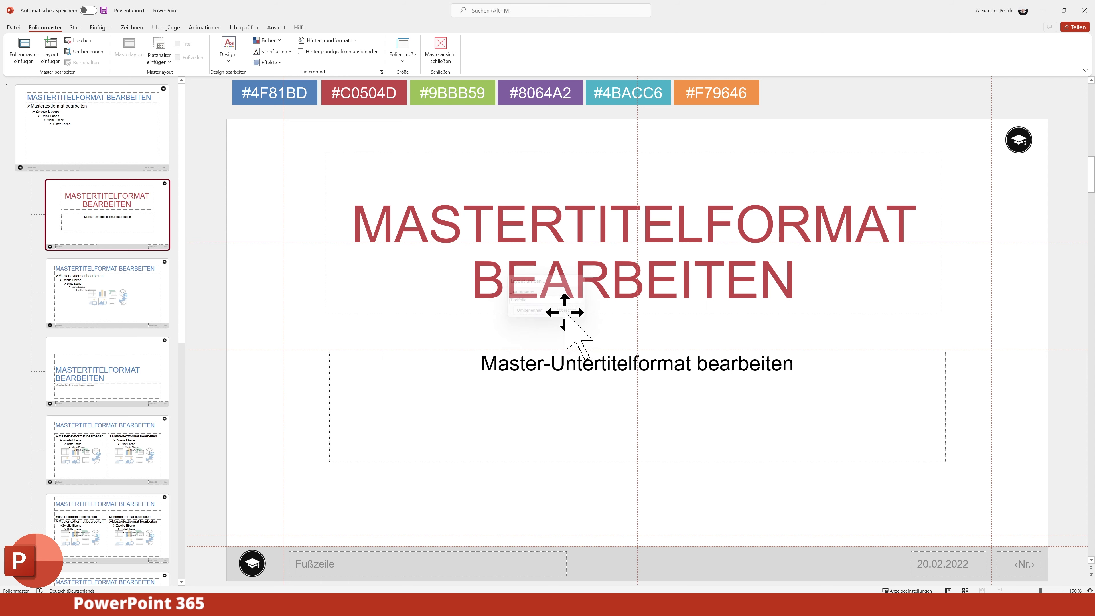
- Check the Titel und Inhalt layout's name and cancel the rename
{"action": "left_click", "coordinate": [117, 307]}
{"action": "right_click", "coordinate": [117, 307]}
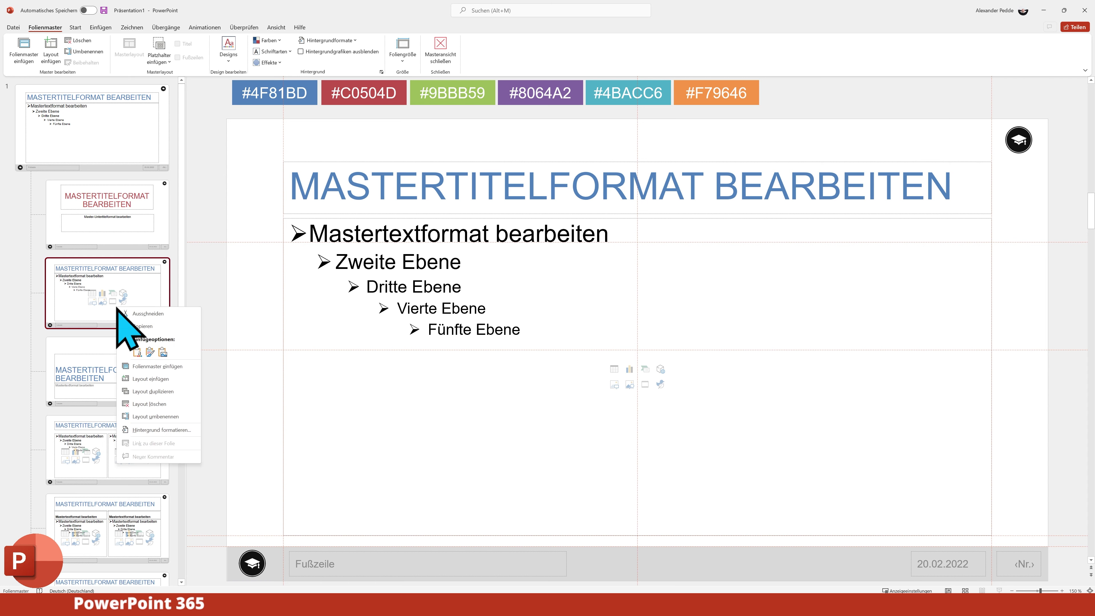
{"action": "left_click", "coordinate": [183, 417]}
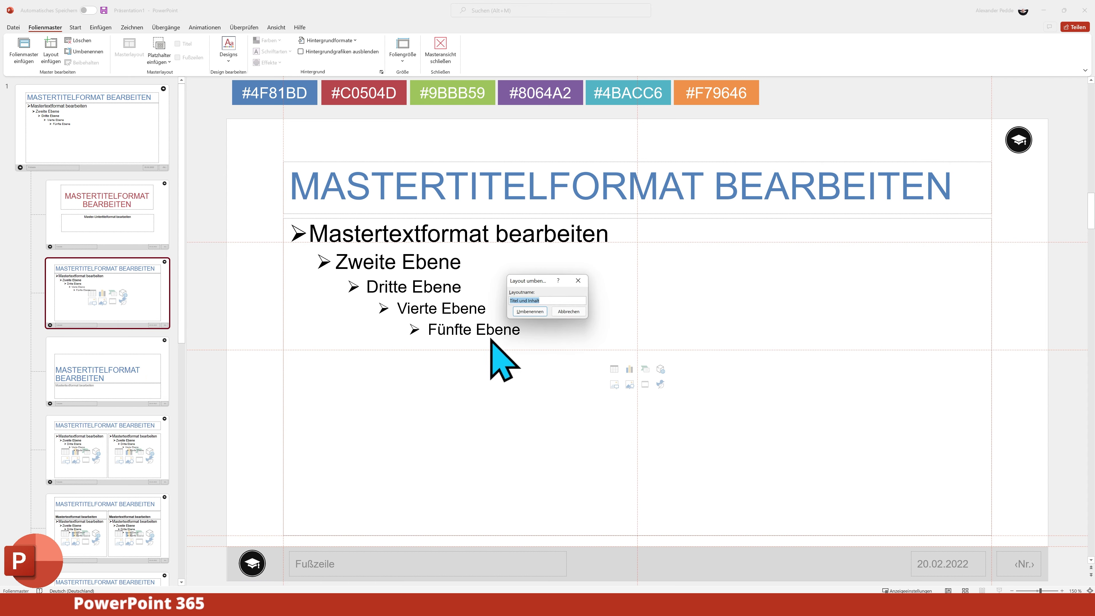
{"action": "left_click", "coordinate": [569, 312]}
- Compare the two-content and Vergleich layouts, then delete the Vergleich layout
{"action": "left_click", "coordinate": [134, 368]}
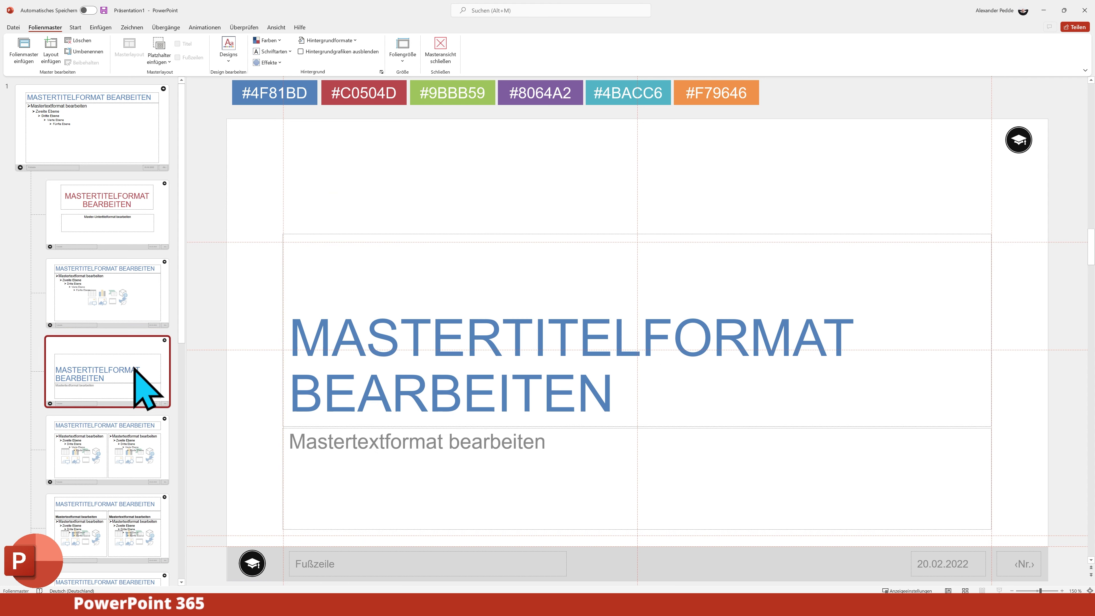
{"action": "scroll", "coordinate": [134, 368], "scroll_direction": "down", "scroll_amount": 2}
{"action": "left_click", "coordinate": [137, 362]}
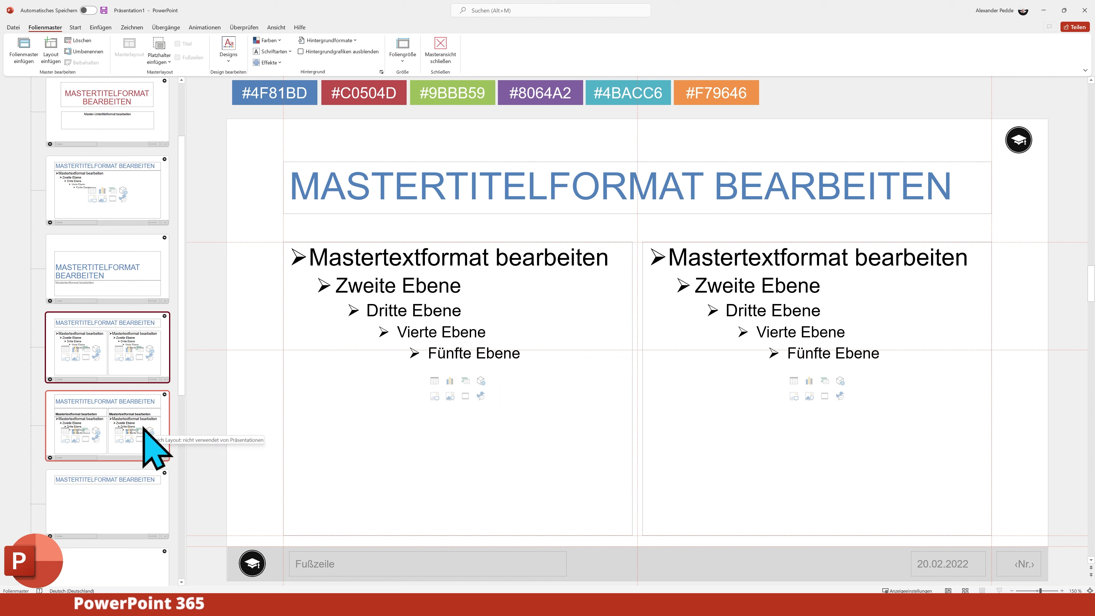
{"action": "left_click", "coordinate": [112, 426]}
{"action": "left_click", "coordinate": [130, 358]}
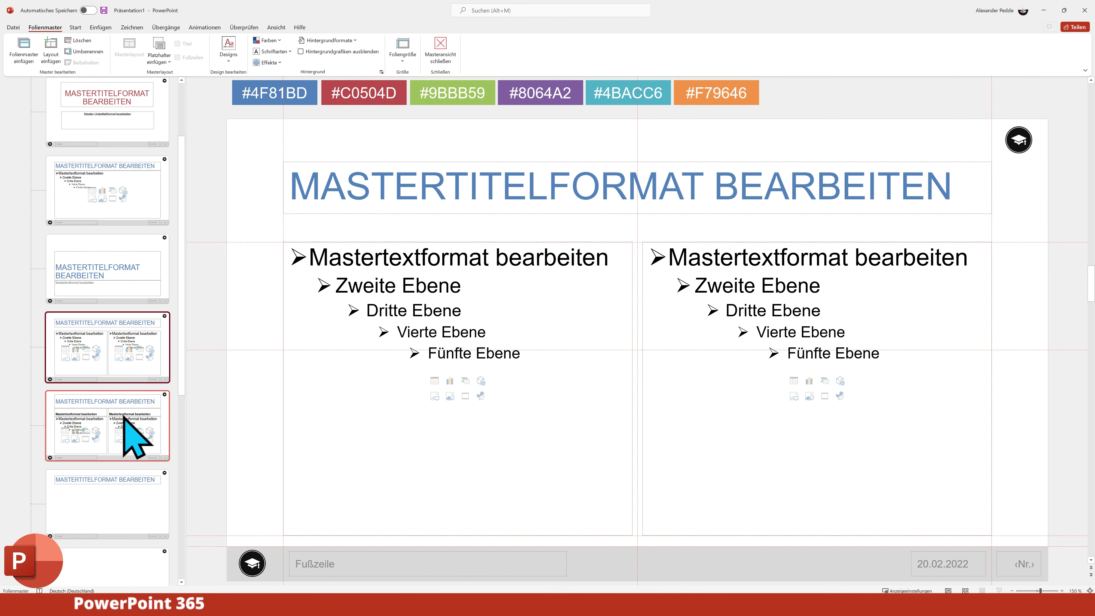
{"action": "left_click", "coordinate": [124, 416]}
{"action": "left_click", "coordinate": [121, 350]}
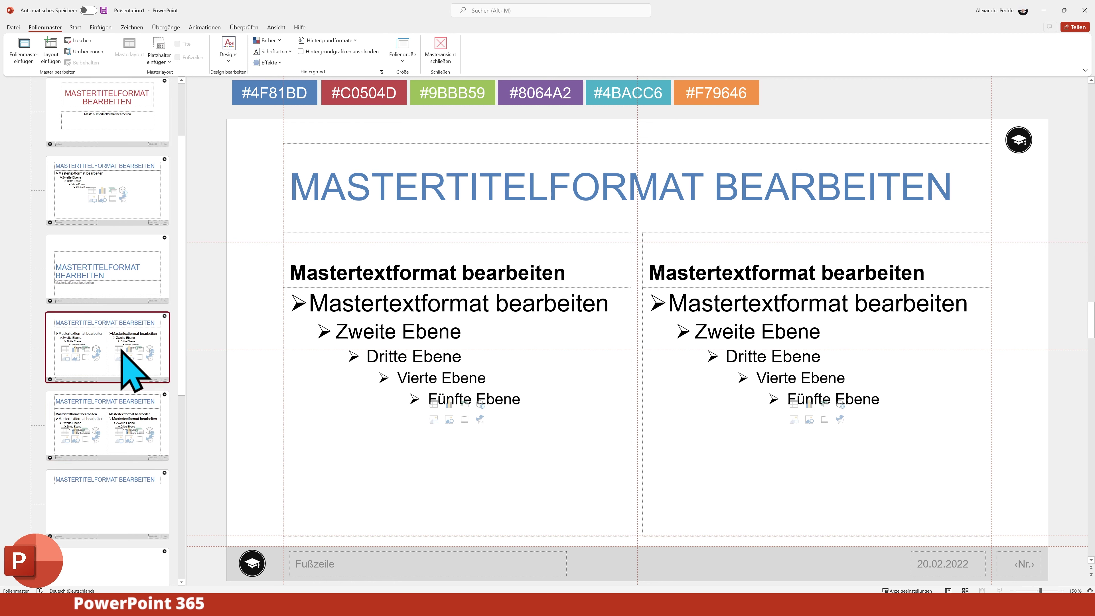
{"action": "left_click", "coordinate": [122, 414]}
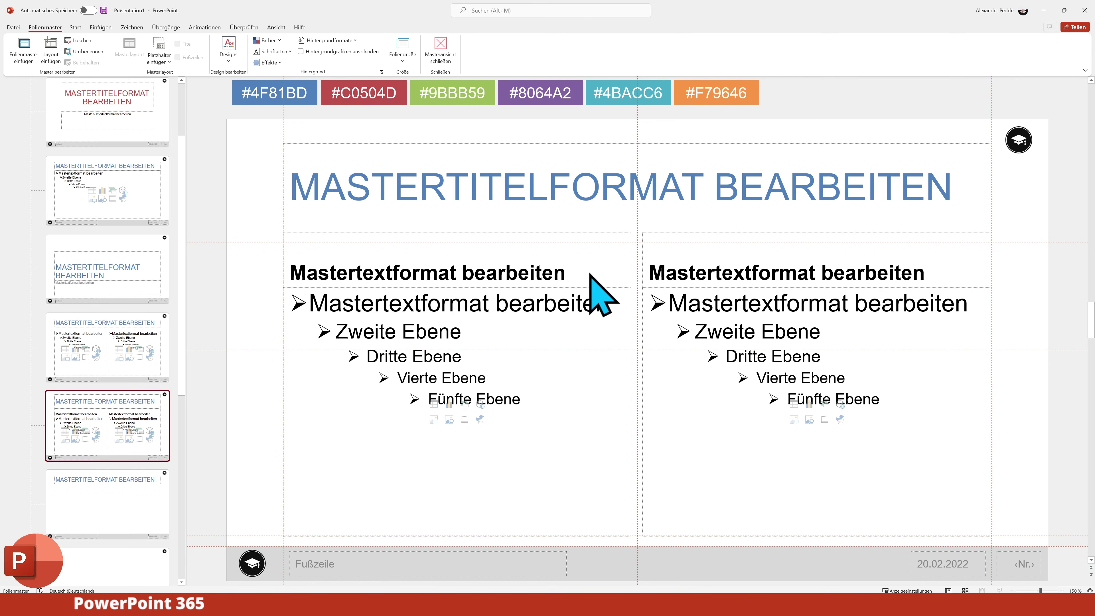
{"action": "right_click", "coordinate": [114, 425]}
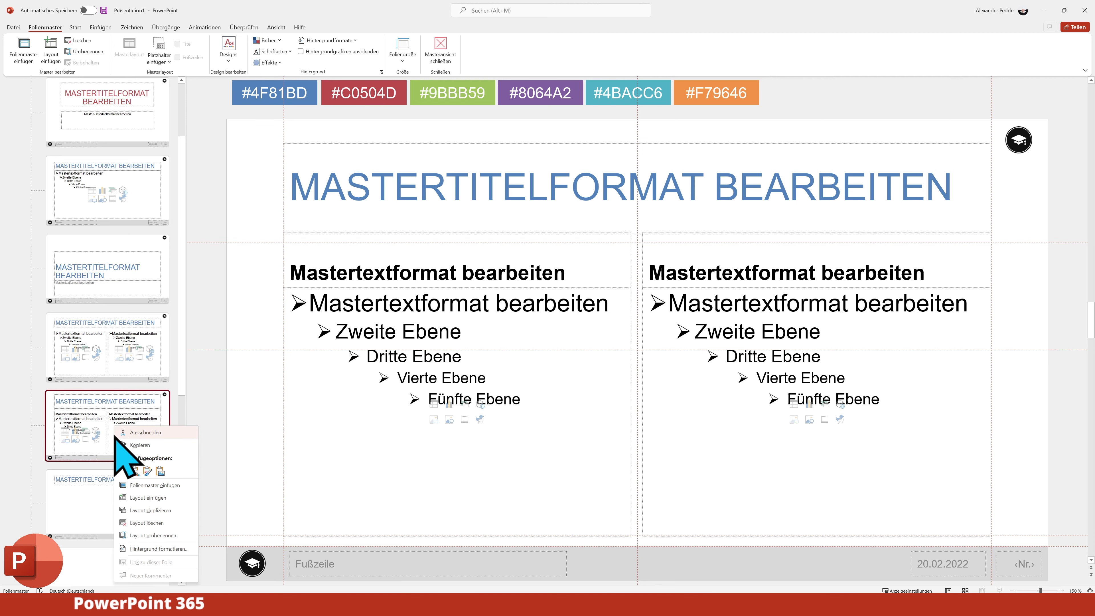
{"action": "left_click", "coordinate": [169, 522]}
- Step past the blank layout to the Bild mit Überschrift layout and scroll the pane to the top
{"action": "scroll", "coordinate": [142, 440], "scroll_direction": "down", "scroll_amount": 3}
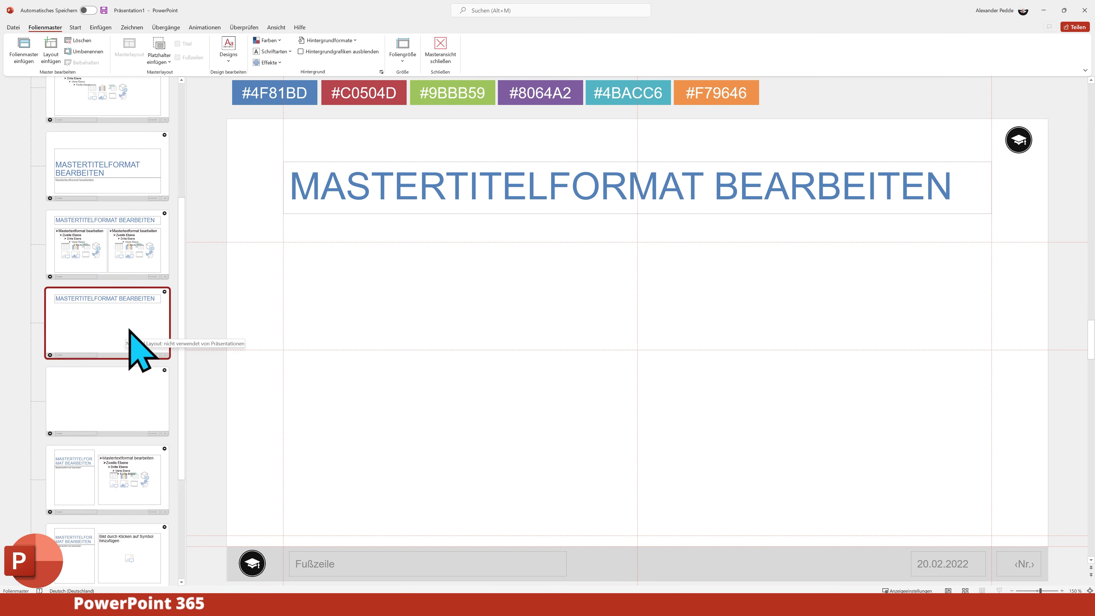
{"action": "left_click", "coordinate": [113, 391]}
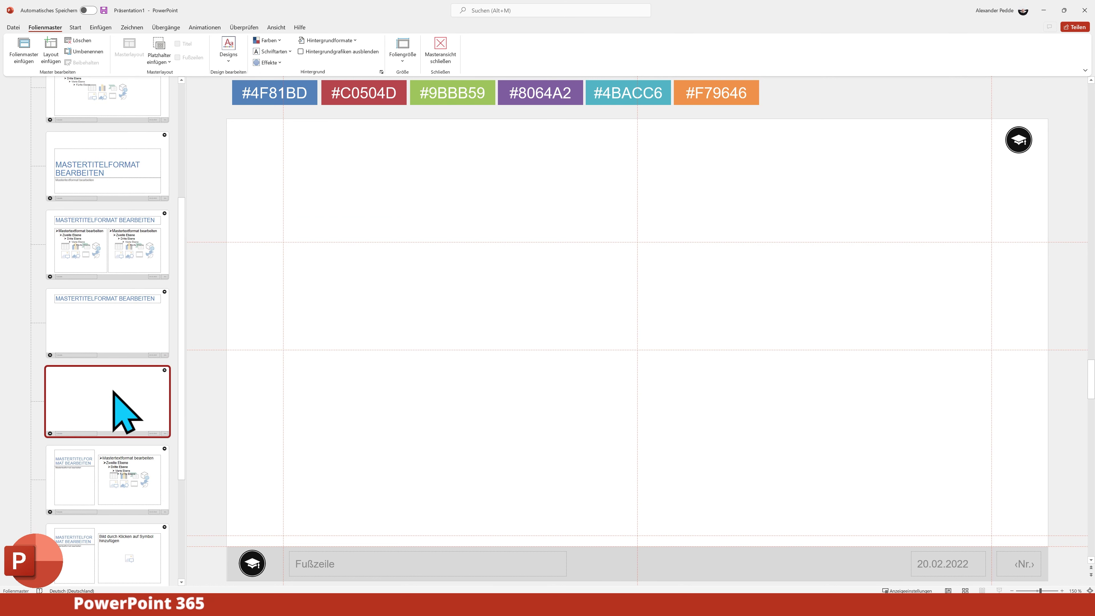
{"action": "scroll", "coordinate": [113, 390], "scroll_direction": "down", "scroll_amount": 3}
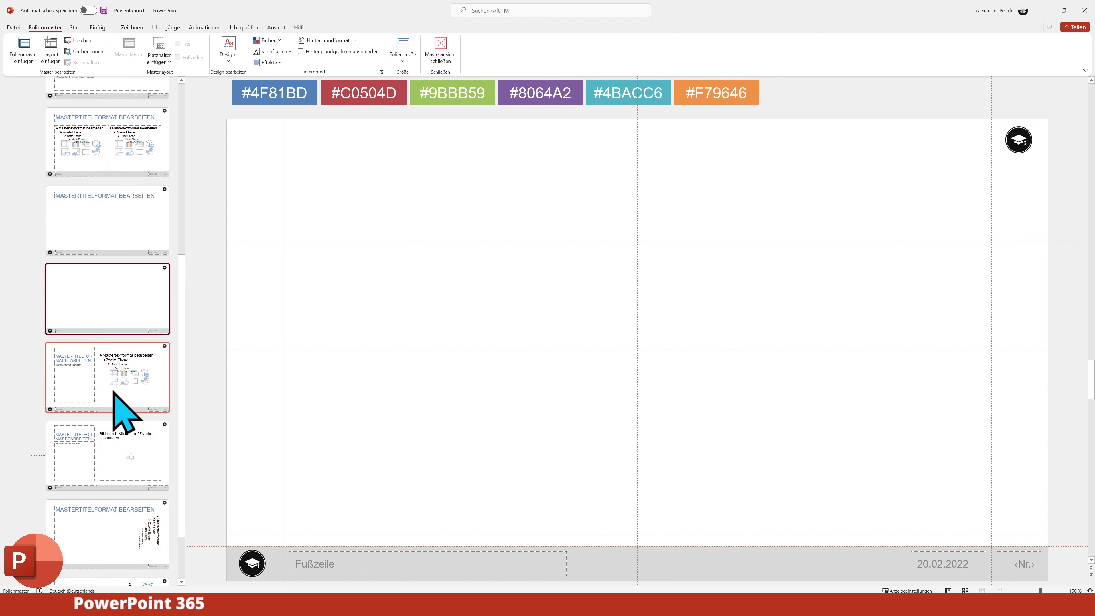
{"action": "scroll", "coordinate": [114, 410], "scroll_direction": "down", "scroll_amount": 2}
{"action": "left_click", "coordinate": [115, 461]}
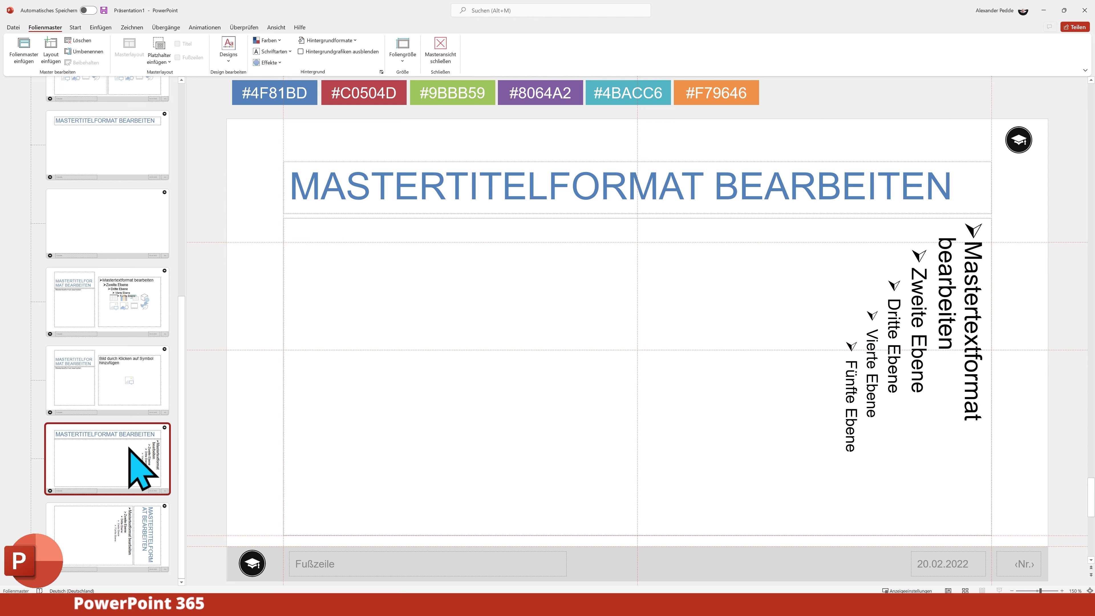
{"action": "key", "text": "Down"}
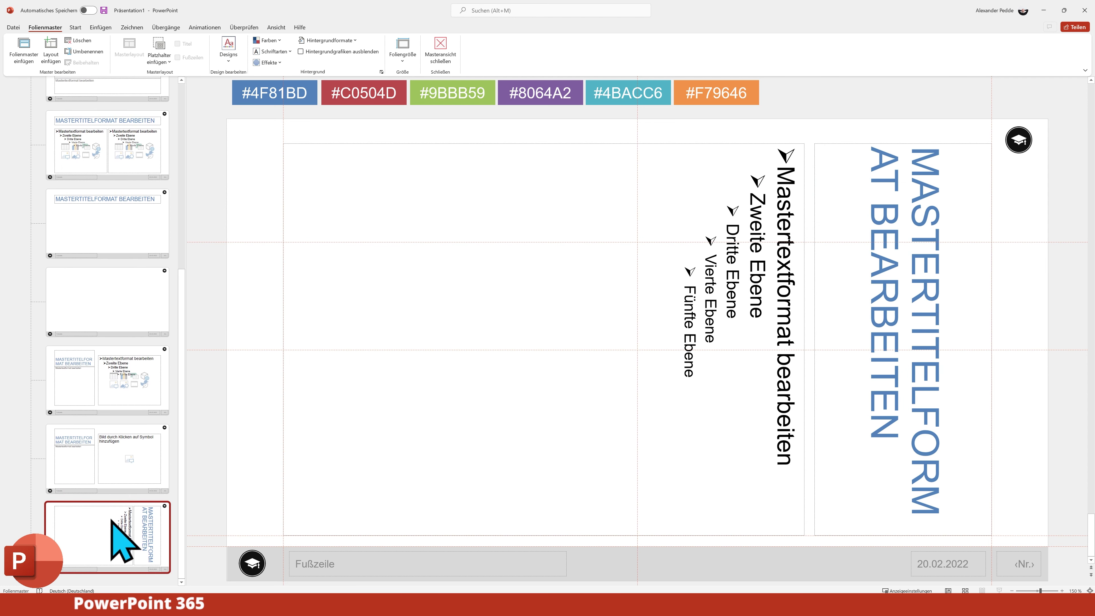
{"action": "key", "text": "Up"}
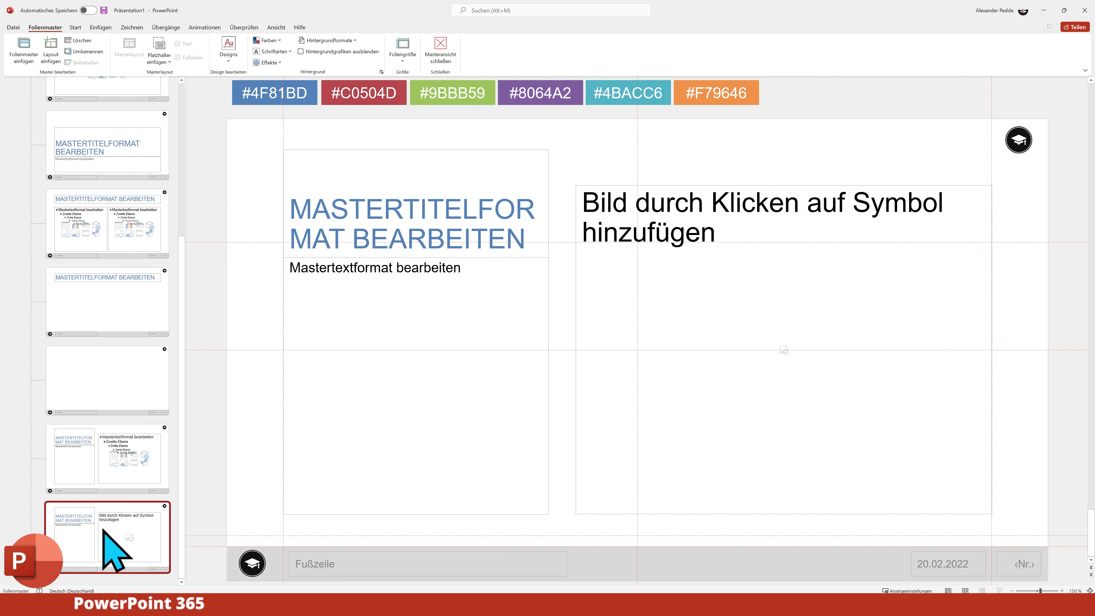
{"action": "scroll", "coordinate": [110, 379], "scroll_direction": "up", "scroll_amount": 3}
{"action": "scroll", "coordinate": [108, 367], "scroll_direction": "up", "scroll_amount": 2}
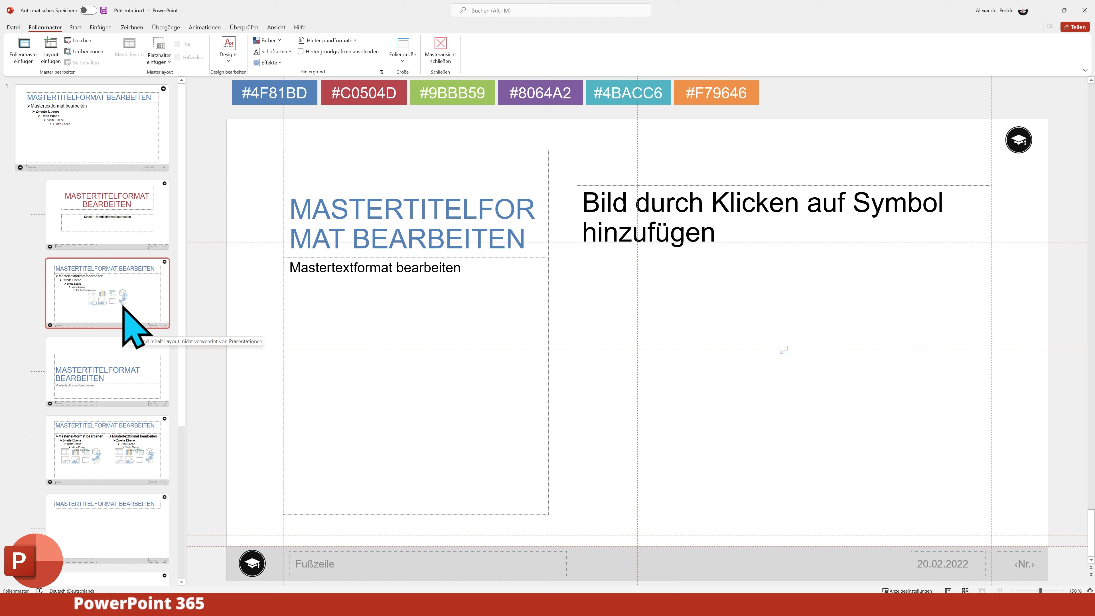
- Insert a title-only layout after the title slide, rename it 'Agenda', and select its title text
{"action": "right_click", "coordinate": [118, 255]}
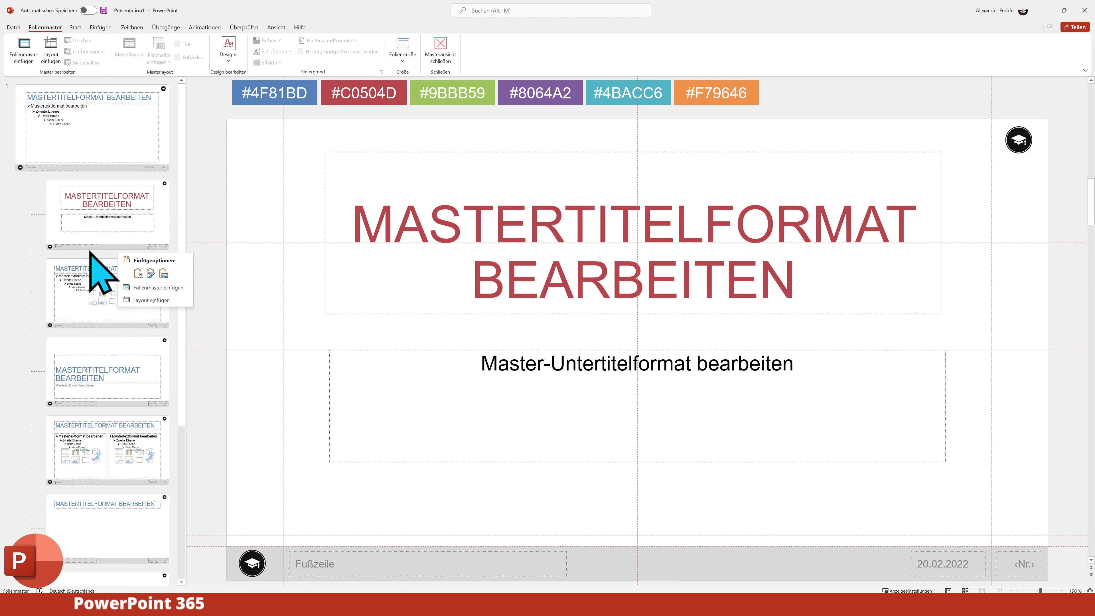
{"action": "left_click", "coordinate": [144, 302]}
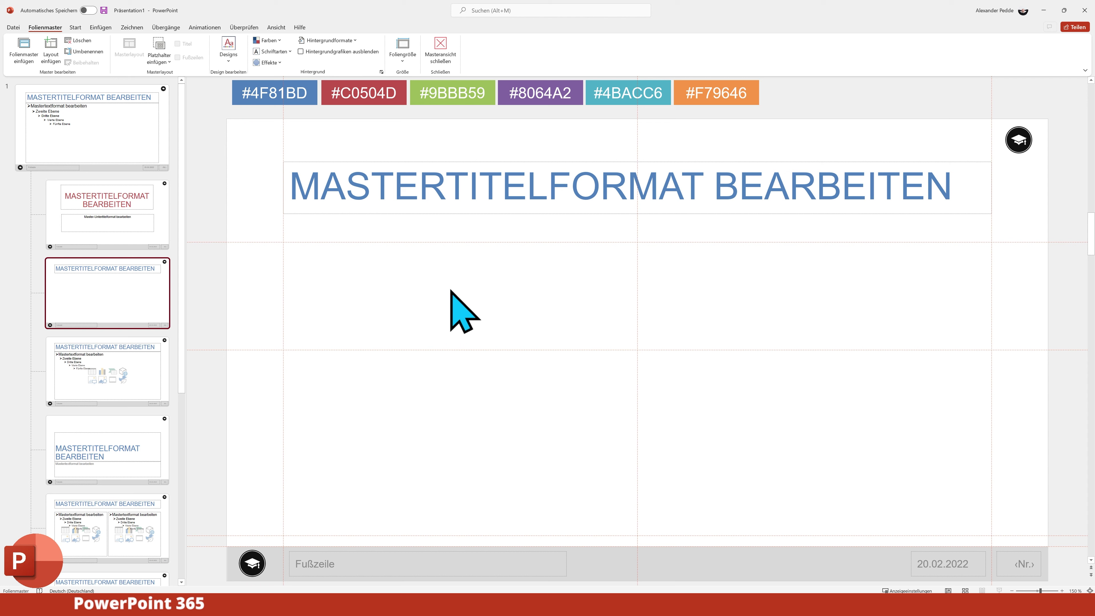
{"action": "right_click", "coordinate": [97, 296]}
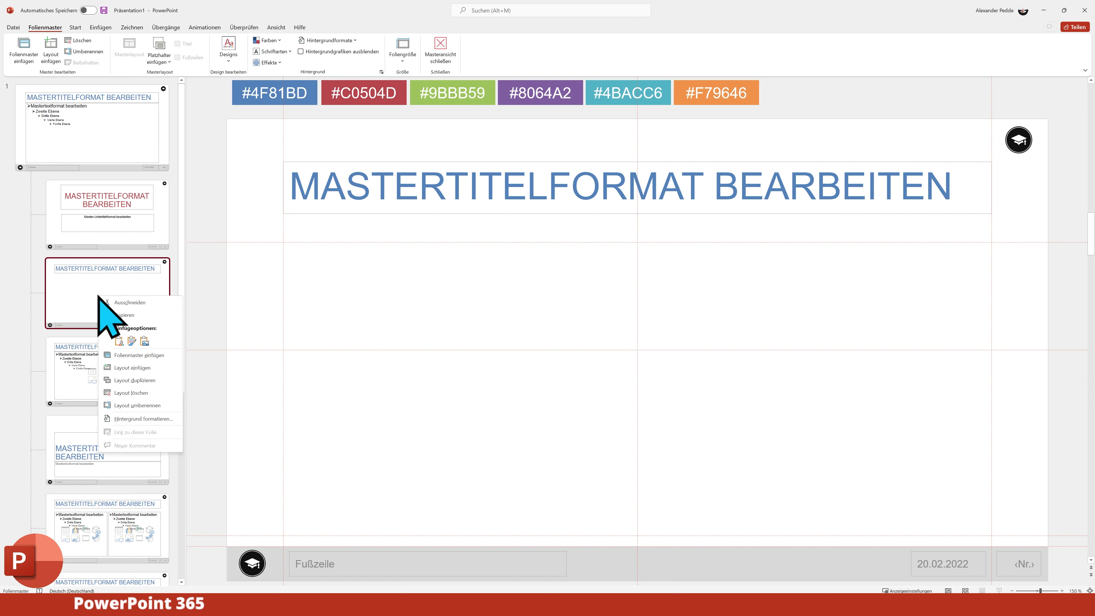
{"action": "left_click", "coordinate": [152, 406]}
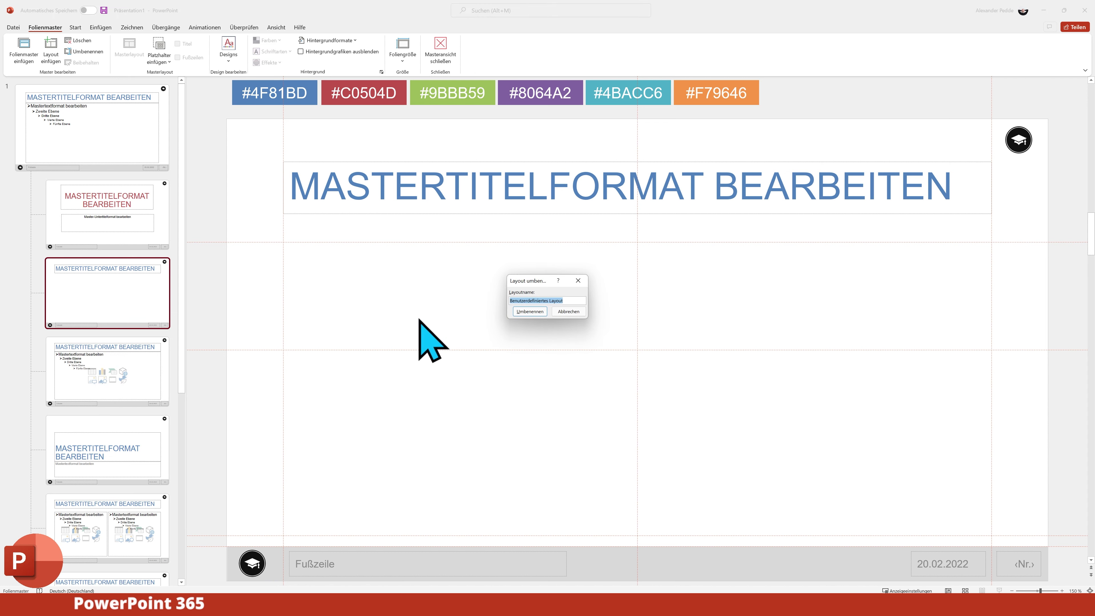
{"action": "type", "text": "Agenda"}
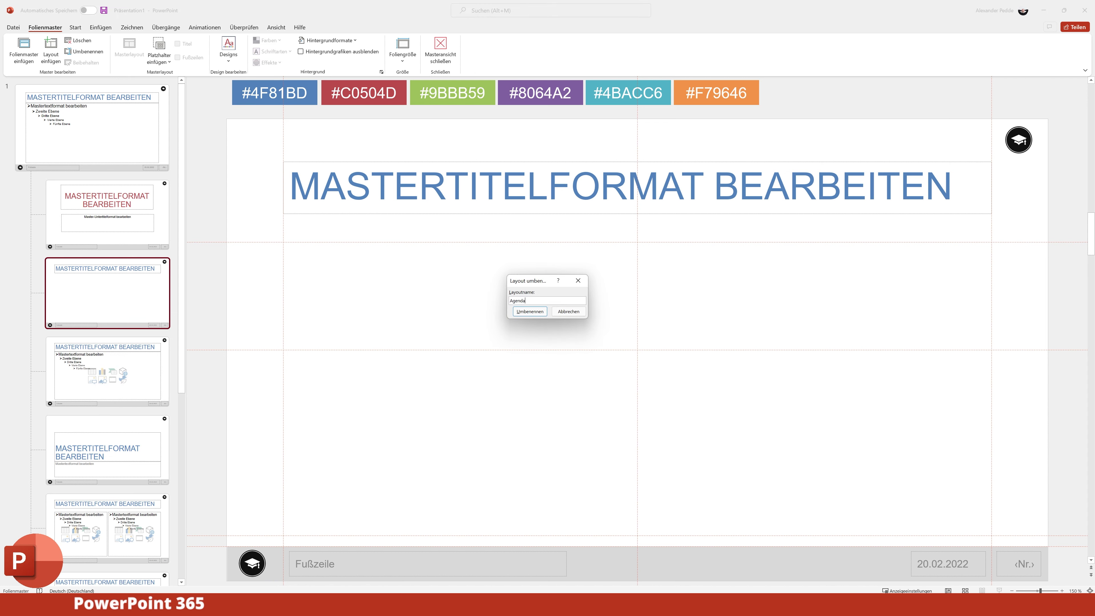
{"action": "key", "text": "Return"}
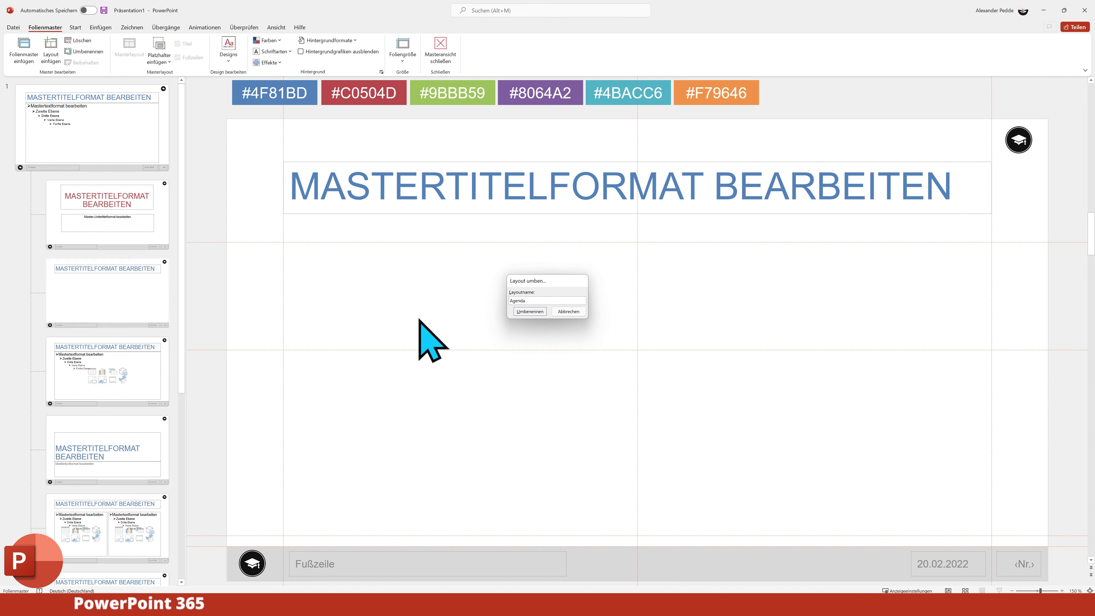
{"action": "left_click", "coordinate": [468, 190]}
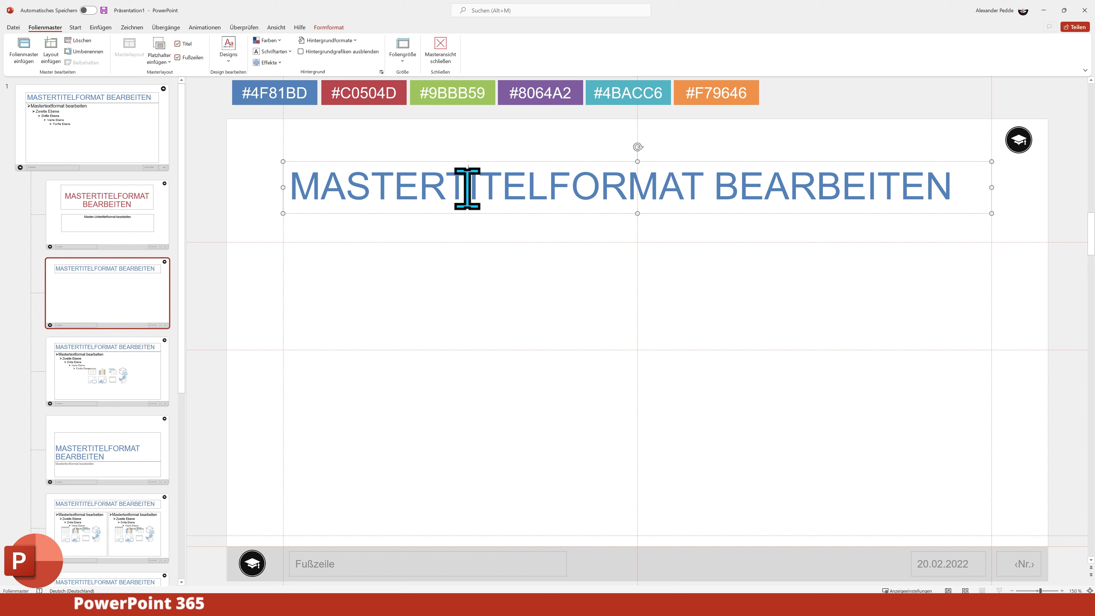
{"action": "double_click", "coordinate": [467, 188]}
- Replace the layout's title placeholder text with 'AGENDA'
{"action": "key", "text": "Delete"}
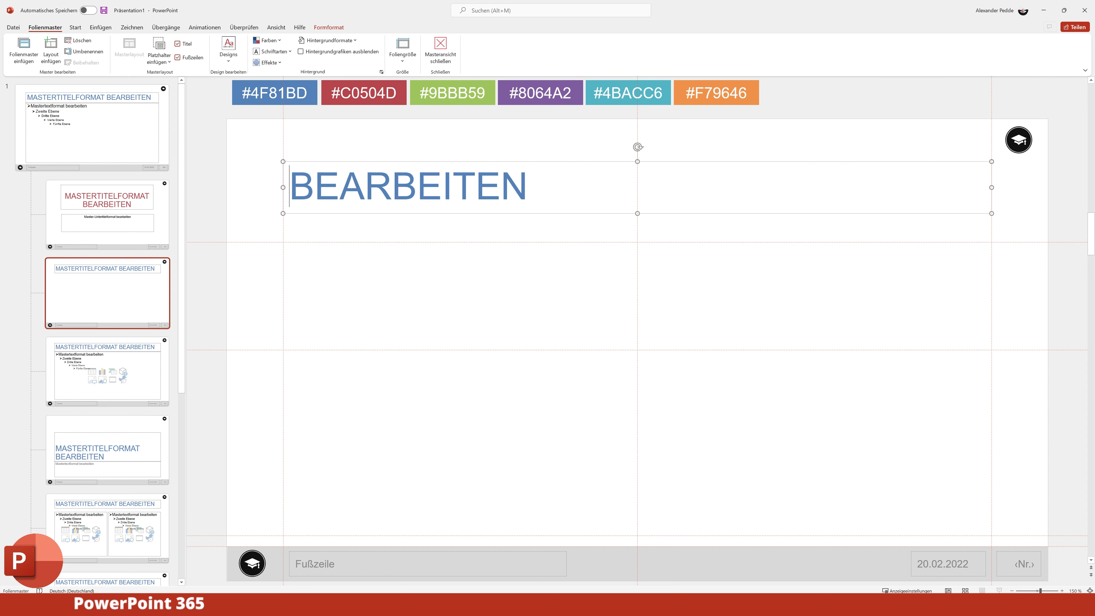
{"action": "key", "text": "Delete"}
{"action": "key", "text": "Delete"}
{"action": "key", "text": "Delete"}
{"action": "key", "text": "Delete"}
{"action": "key", "text": "Delete"}
{"action": "key", "text": "Delete"}
{"action": "type", "text": "A"}
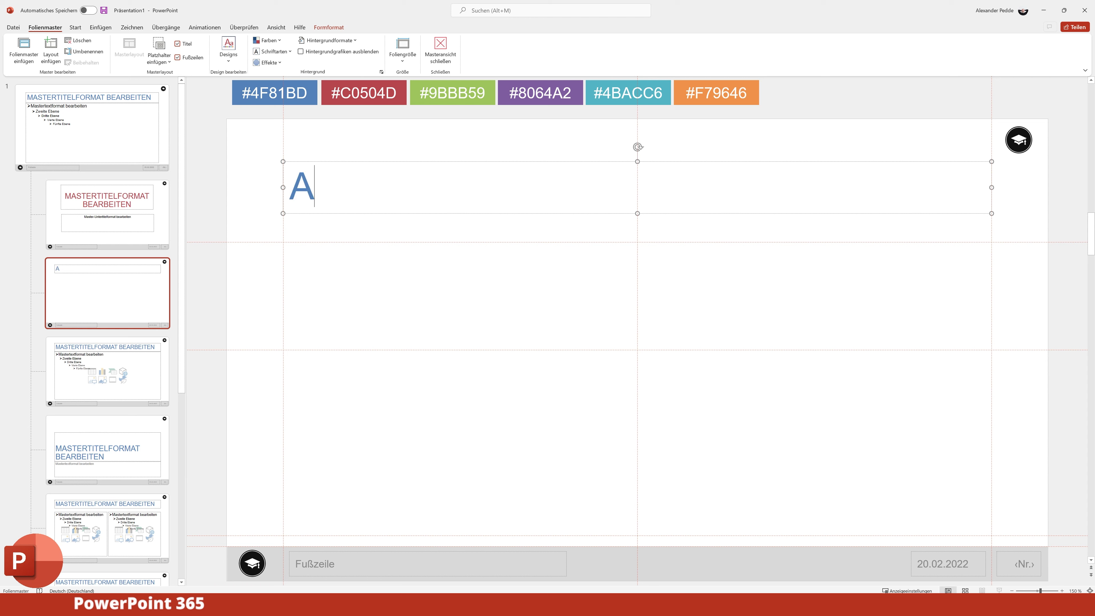
{"action": "type", "text": "GENDA"}
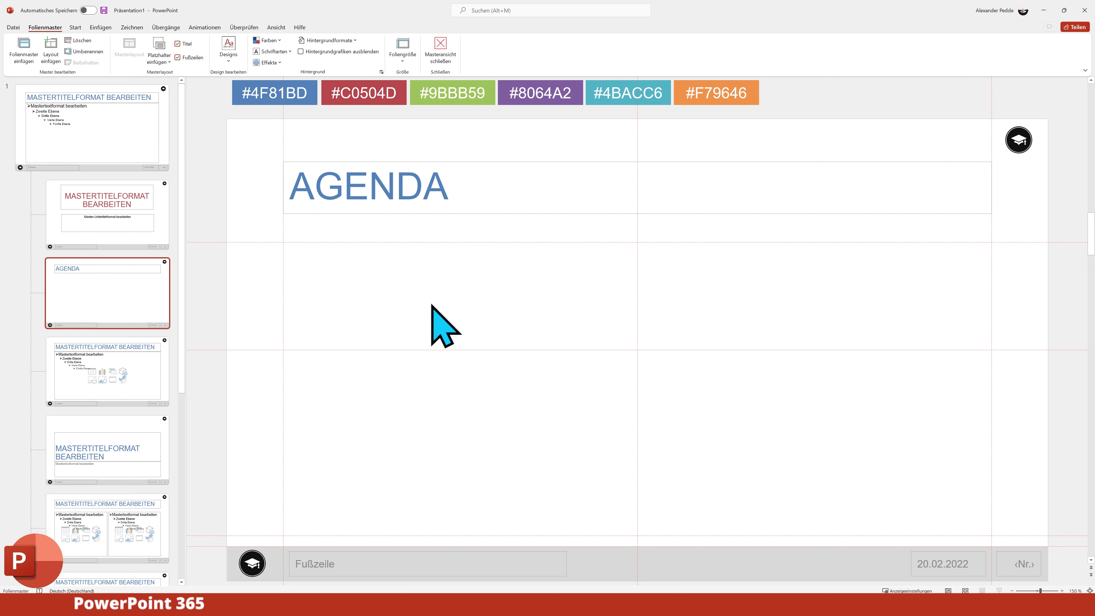
- Add a text box under the title holding the numbered item '1. Punk' and copy it
{"action": "left_click", "coordinate": [100, 27]}
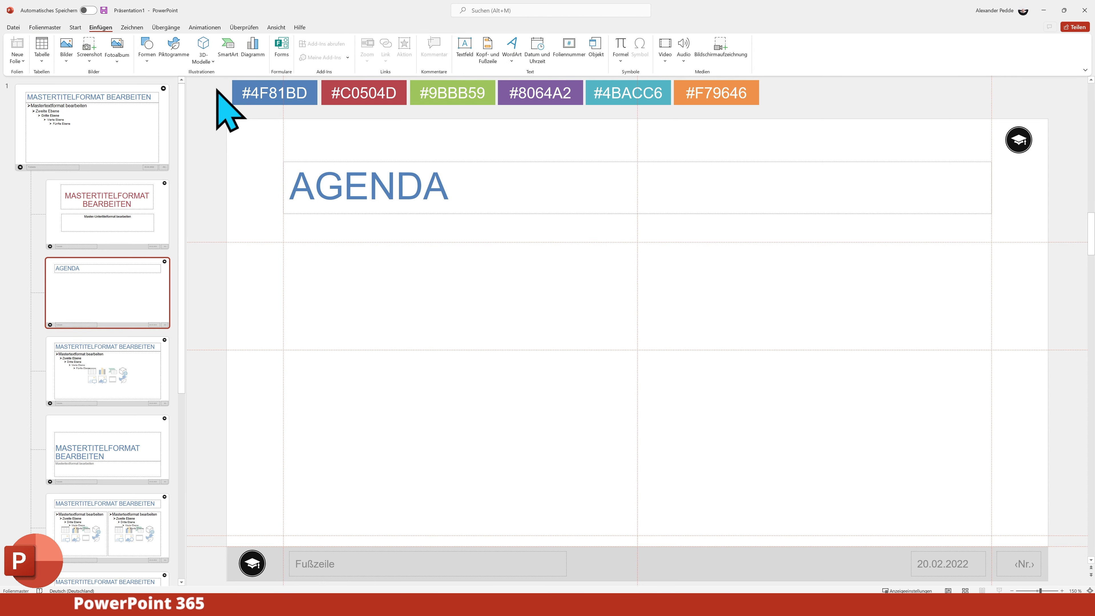
{"action": "left_click", "coordinate": [464, 47]}
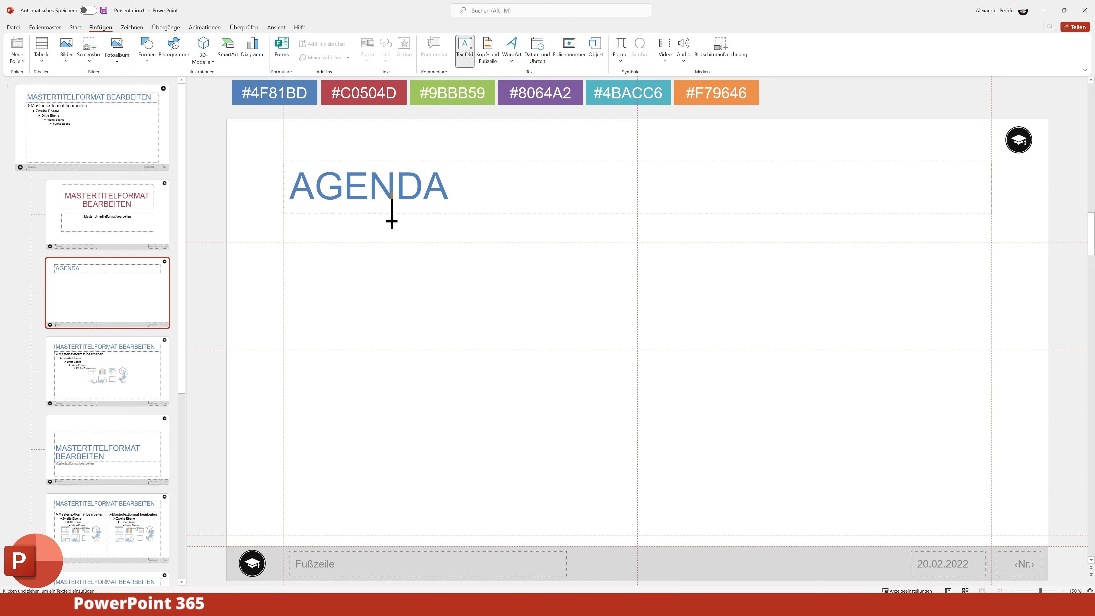
{"action": "left_click_drag", "start_coordinate": [284, 241], "coordinate": [636, 535]}
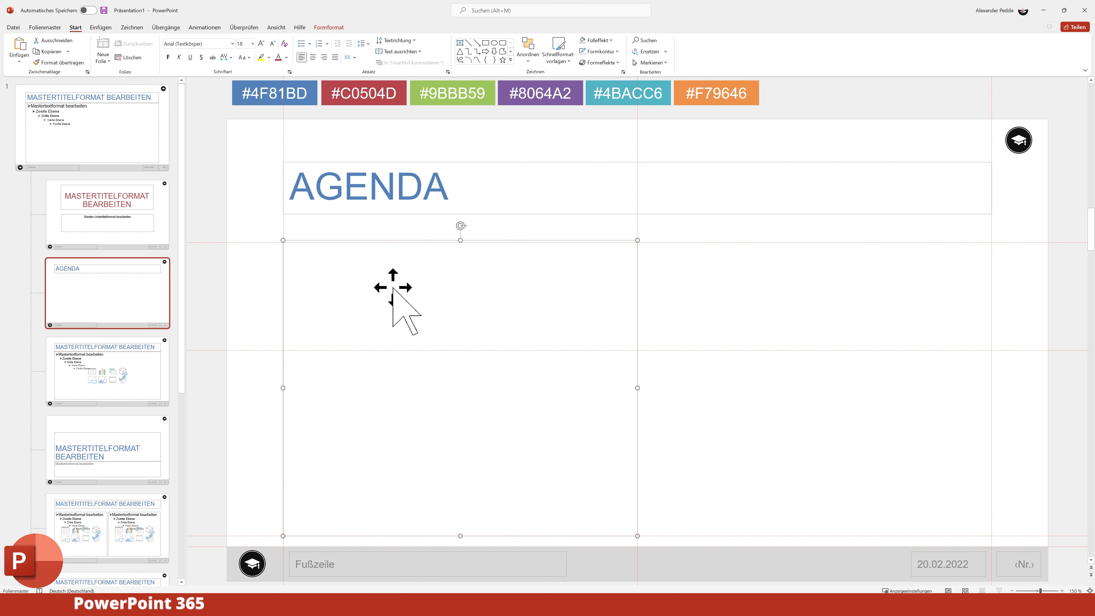
{"action": "left_click_drag", "start_coordinate": [461, 240], "coordinate": [461, 242]}
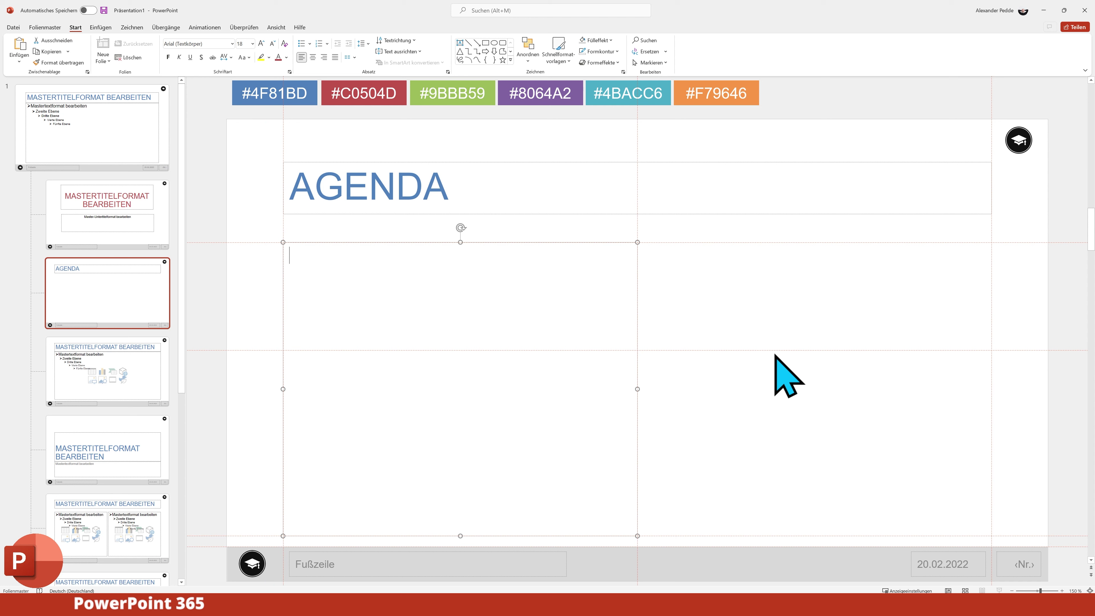
{"action": "type", "text": "1. Punk"}
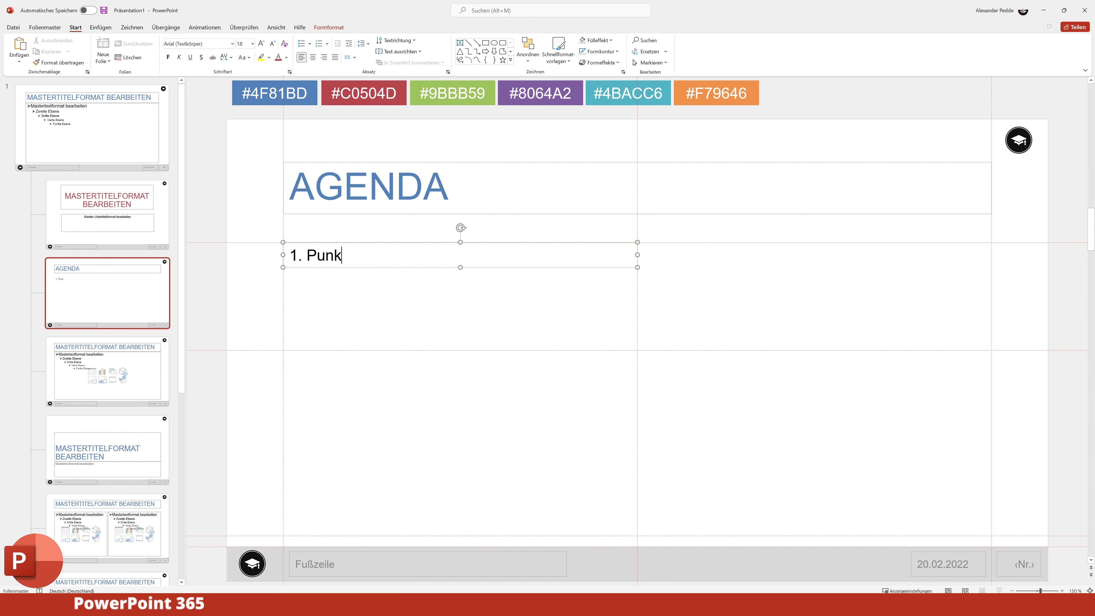
{"action": "left_click", "coordinate": [664, 410]}
{"action": "left_click", "coordinate": [494, 260]}
{"action": "key", "text": "ctrl+c"}
- Paste four copies of the '1. Punk' box, stacking each evenly below the previous one
{"action": "left_click", "coordinate": [483, 317]}
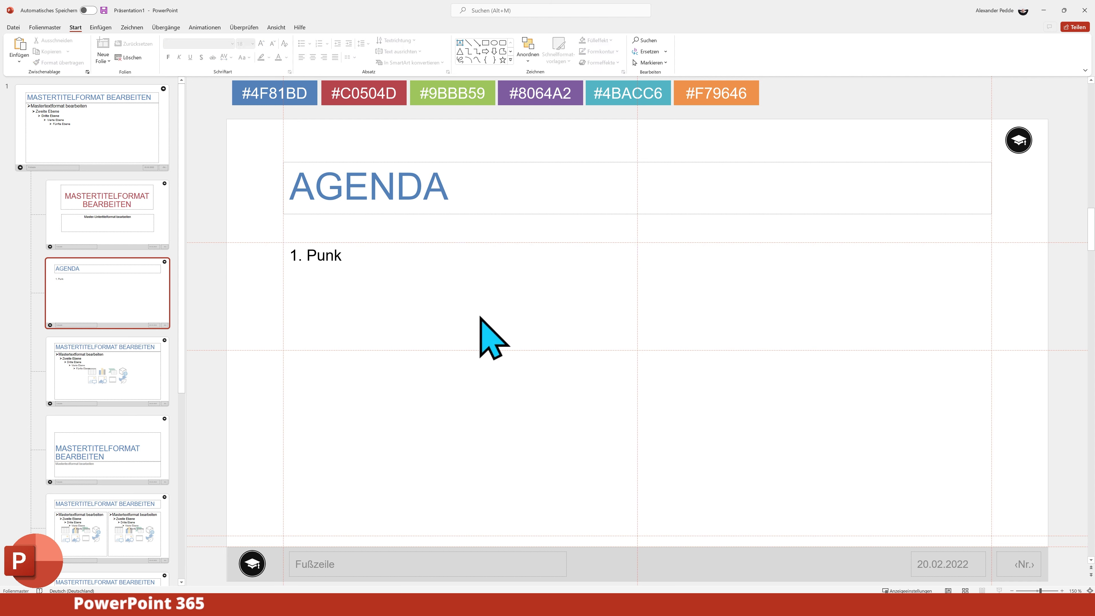
{"action": "key", "text": "ctrl+v"}
{"action": "left_click_drag", "start_coordinate": [485, 275], "coordinate": [475, 295]}
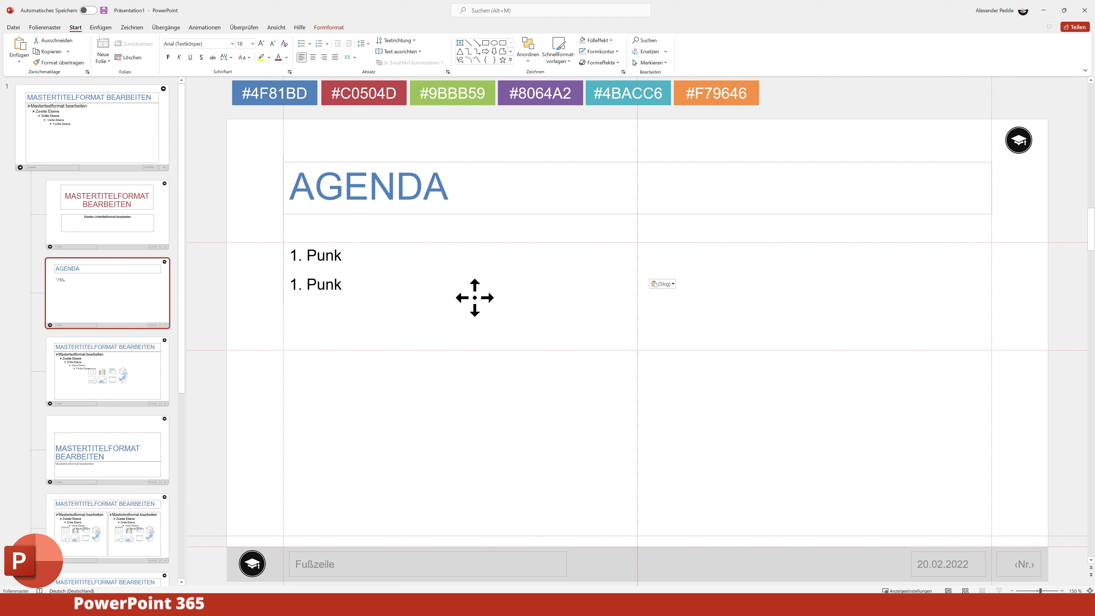
{"action": "left_click", "coordinate": [455, 358]}
{"action": "key", "text": "ctrl+v"}
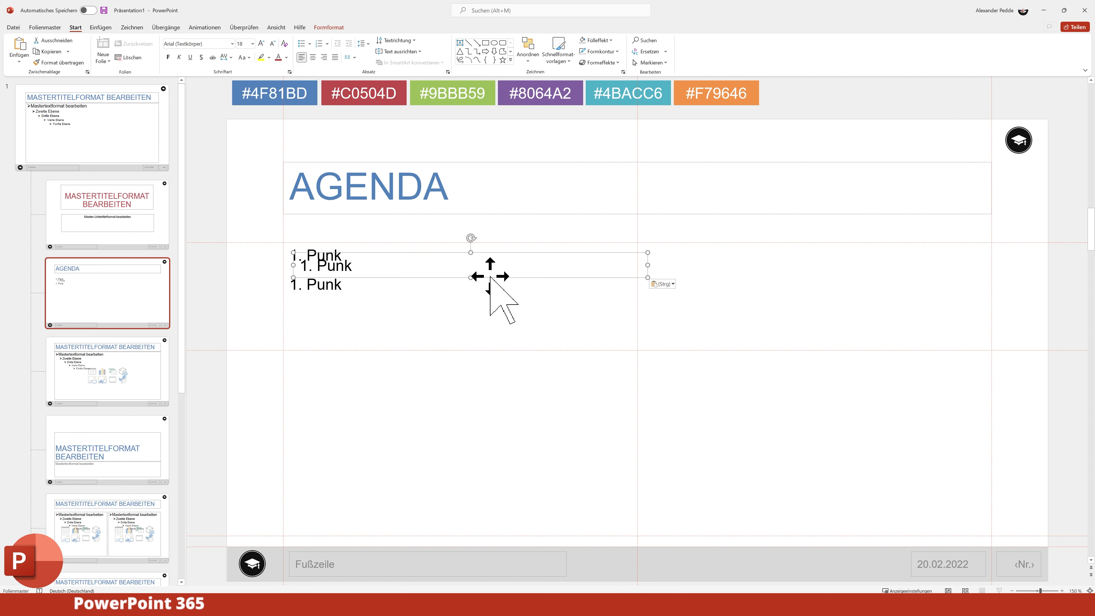
{"action": "mouse_move", "coordinate": [482, 277]}
{"action": "left_mouse_down"}
{"action": "mouse_move", "coordinate": [476, 337]}
{"action": "mouse_move", "coordinate": [478, 324]}
{"action": "left_mouse_up"}
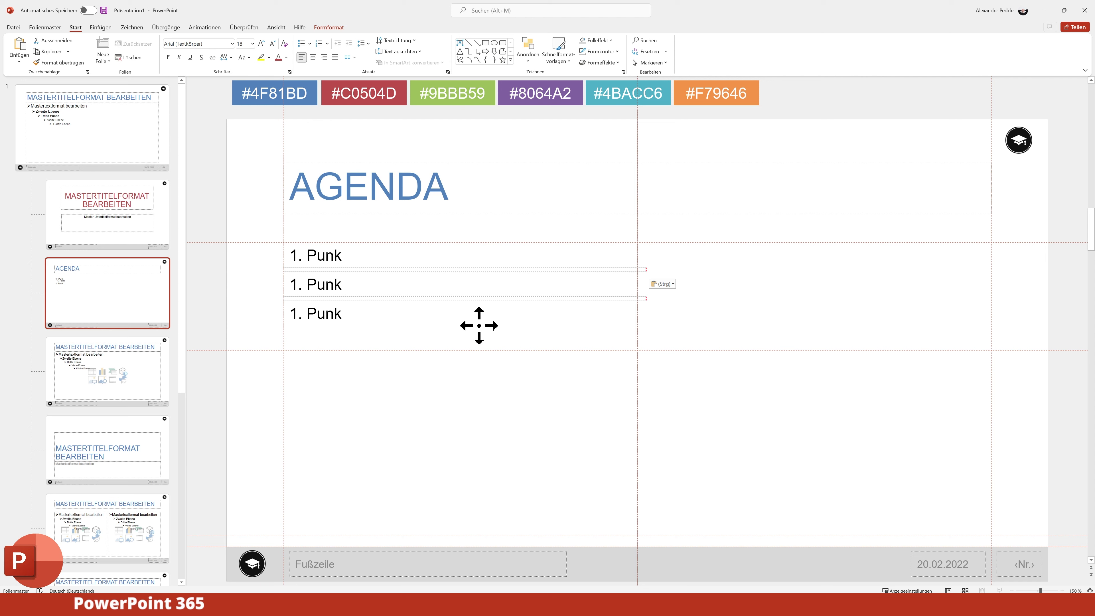
{"action": "left_click", "coordinate": [468, 355]}
{"action": "key", "text": "ctrl+v"}
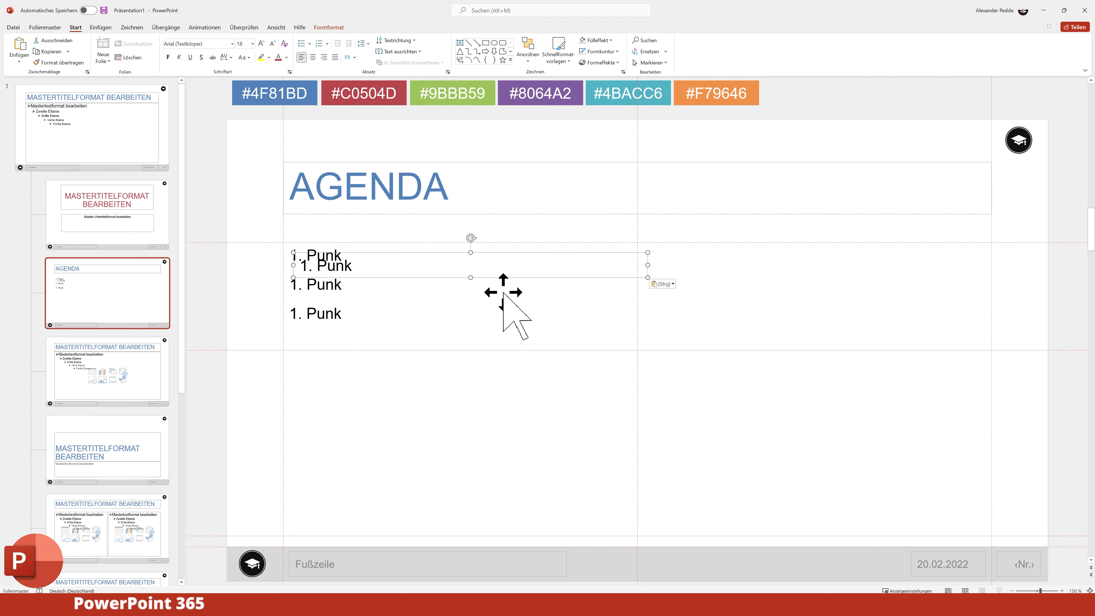
{"action": "left_click_drag", "start_coordinate": [503, 293], "coordinate": [492, 357]}
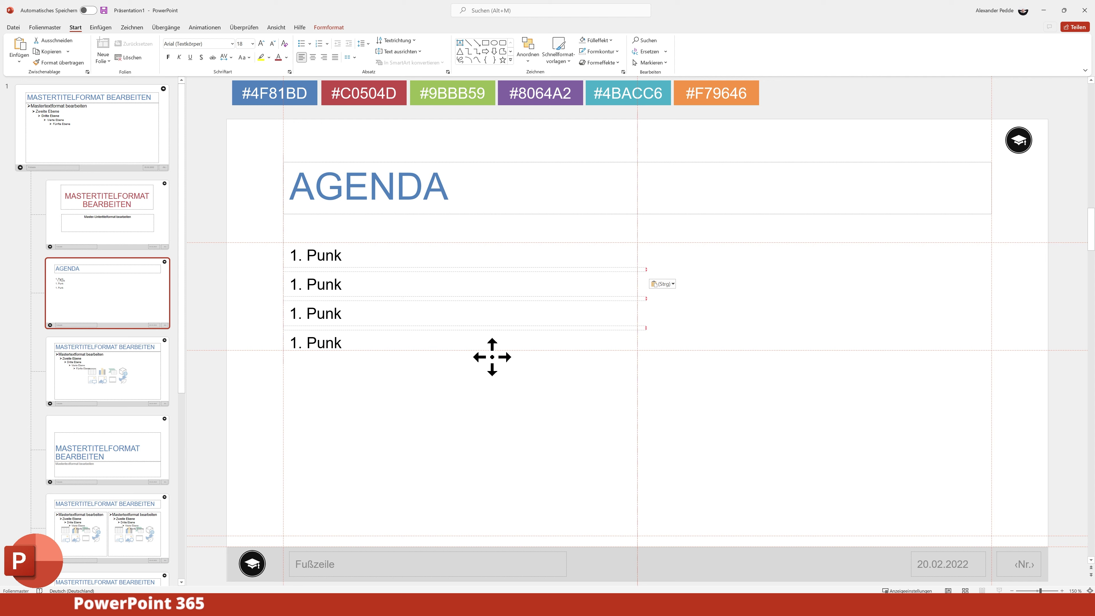
{"action": "left_click", "coordinate": [462, 414]}
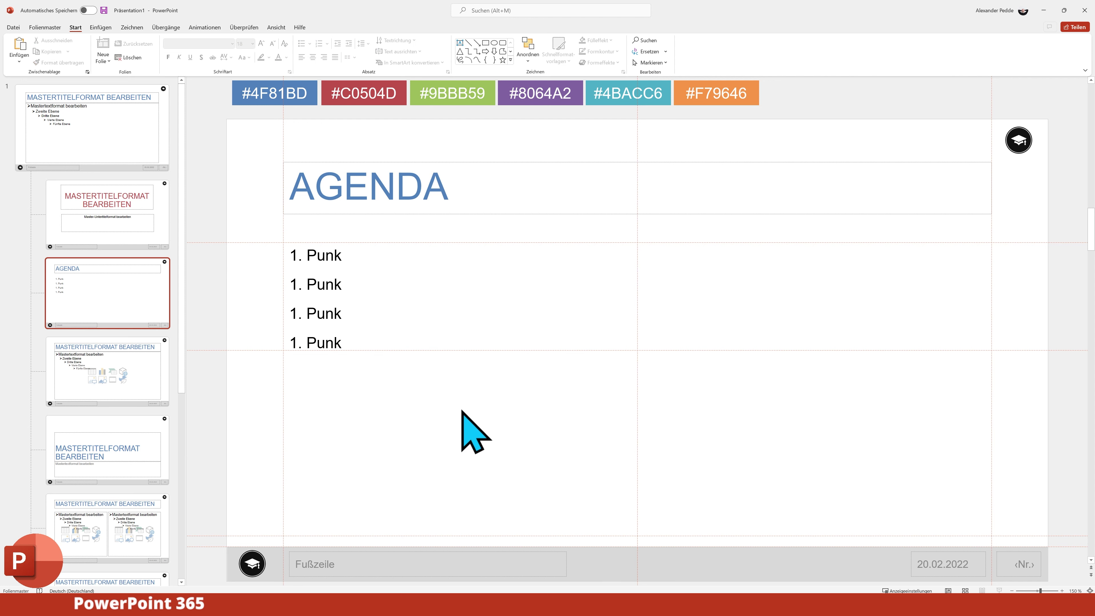
{"action": "key", "text": "ctrl+v"}
{"action": "left_click_drag", "start_coordinate": [504, 283], "coordinate": [494, 382]}
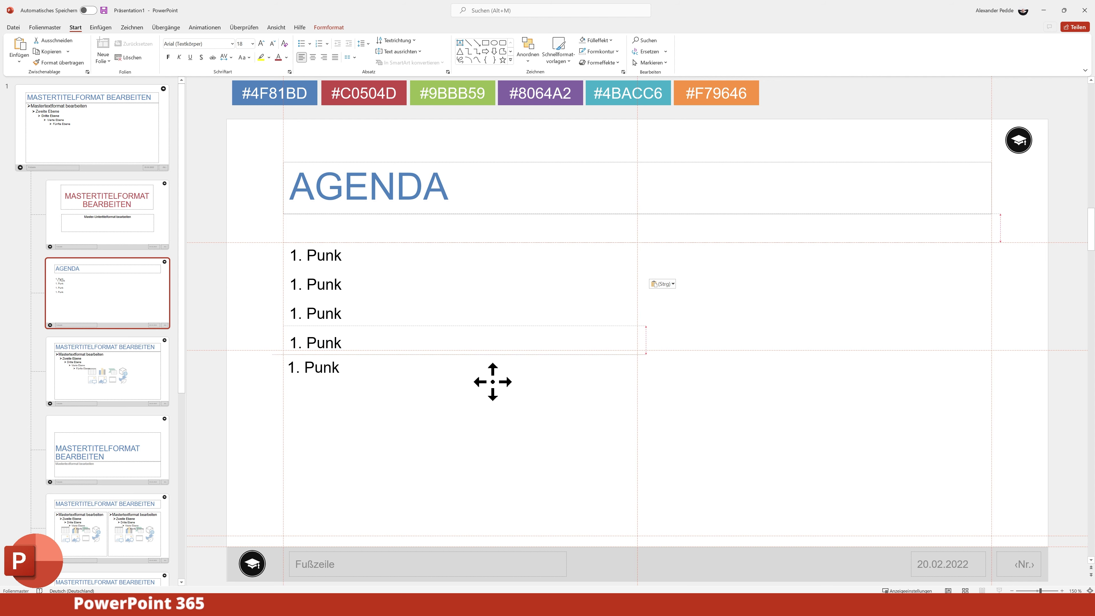
- Correct the numbers of the second to fifth boxes so they read 2. through 5. Punk
{"action": "left_click", "coordinate": [301, 288]}
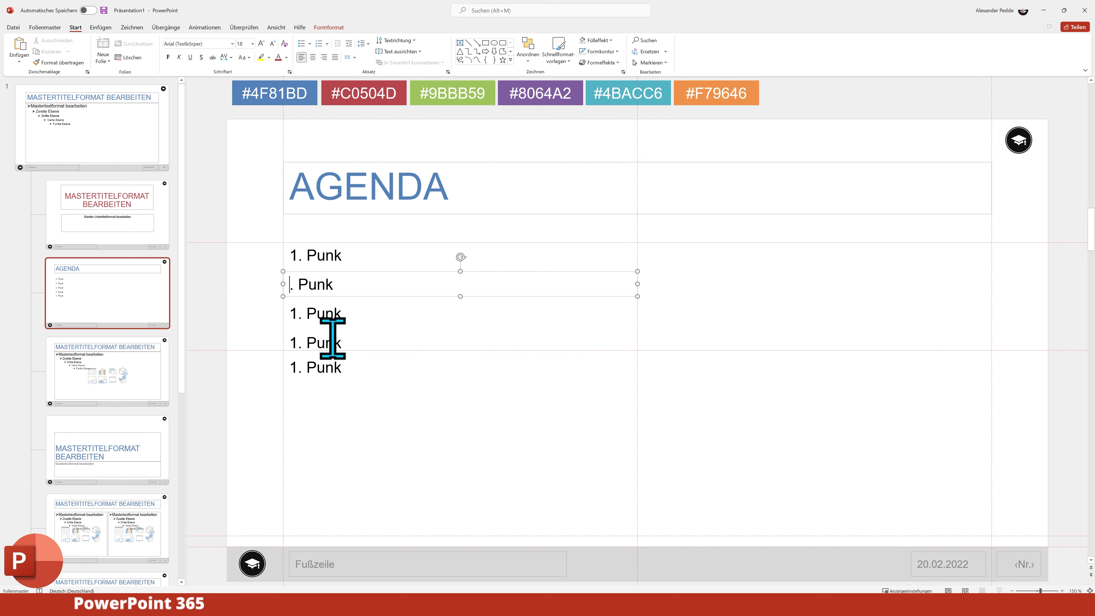
{"action": "type", "text": "2"}
{"action": "key", "text": "Return"}
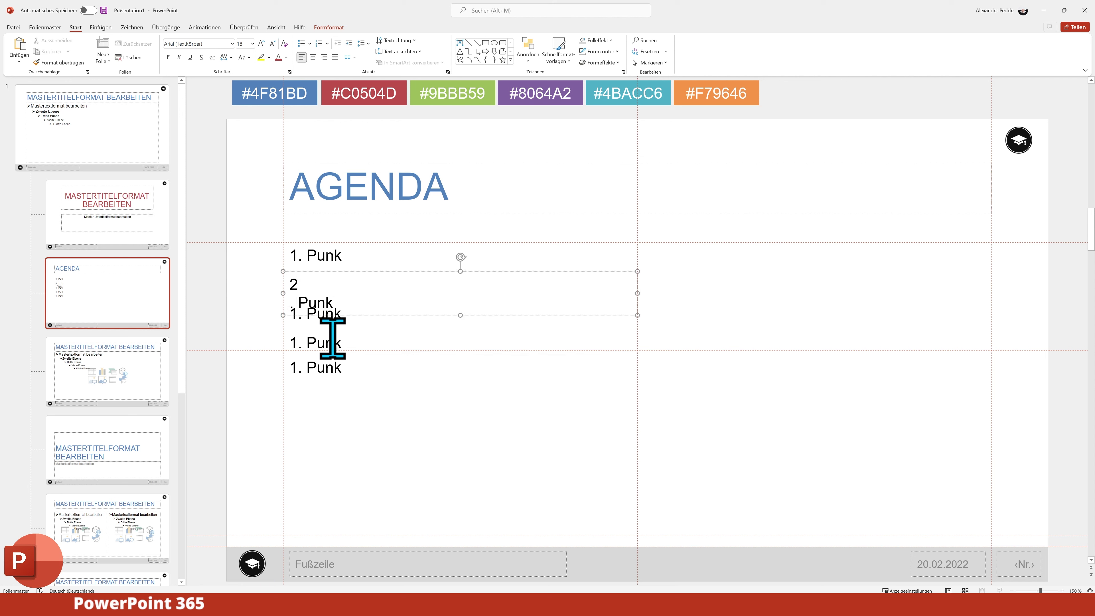
{"action": "key", "text": "BackSpace"}
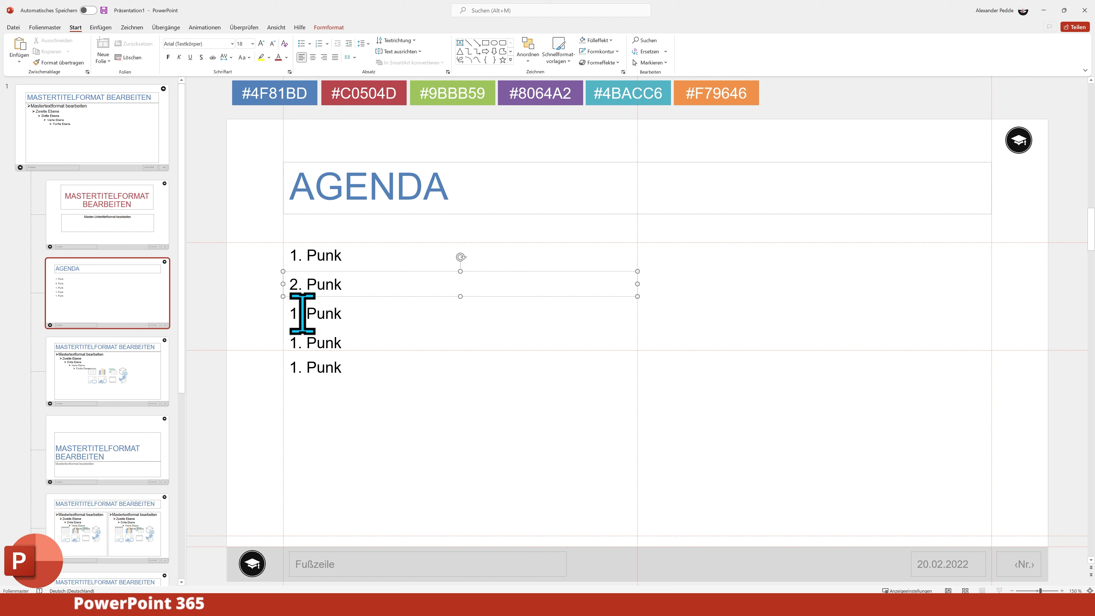
{"action": "left_click", "coordinate": [298, 313]}
{"action": "type", "text": "3"}
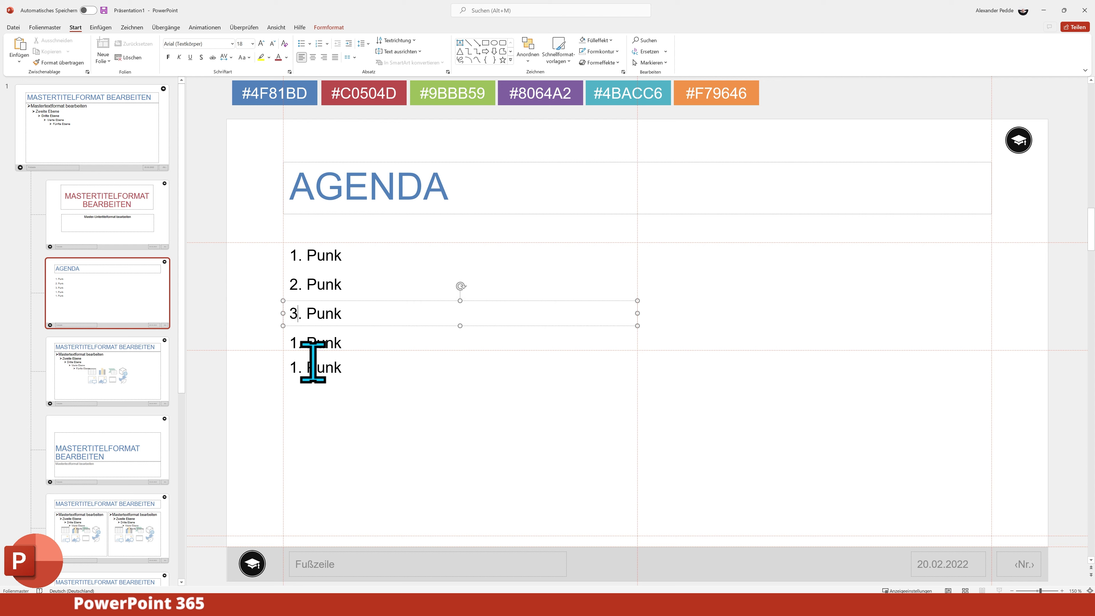
{"action": "left_click", "coordinate": [298, 343]}
{"action": "type", "text": "4"}
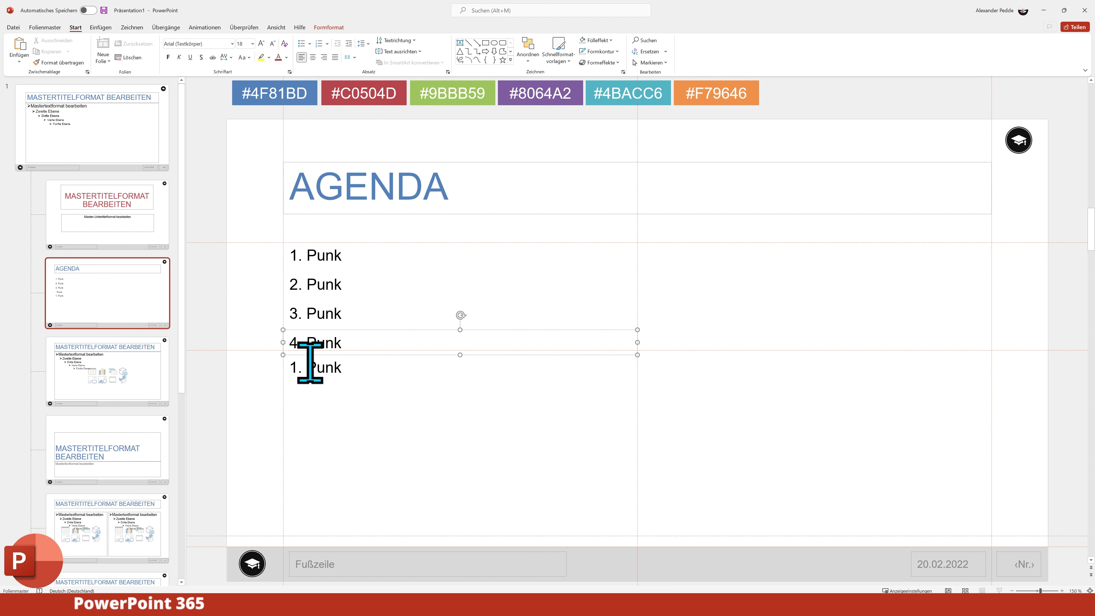
{"action": "left_click", "coordinate": [299, 367]}
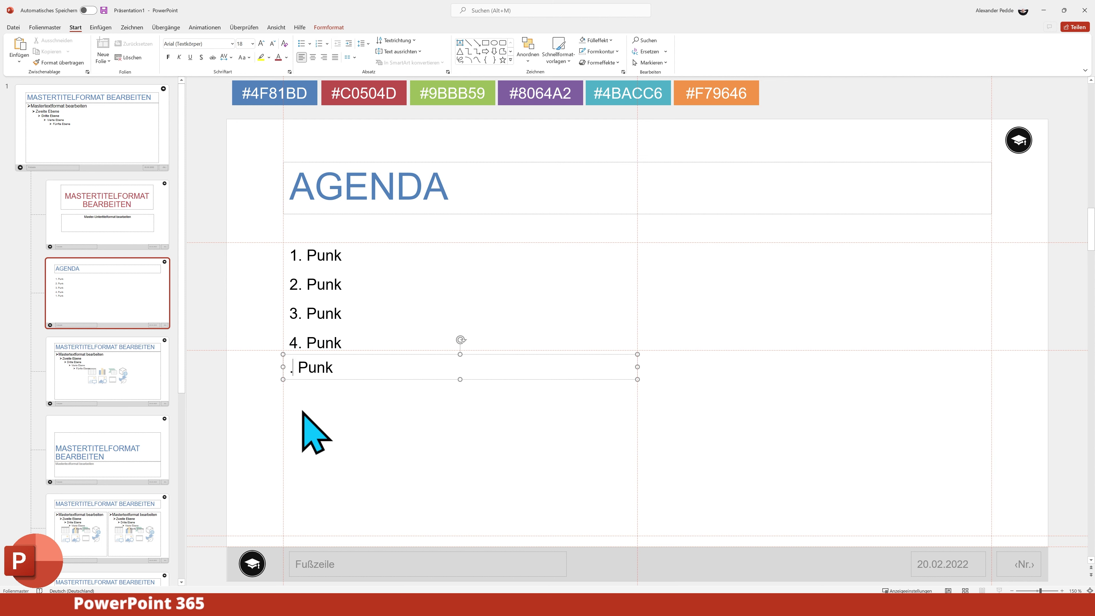
{"action": "type", "text": "5"}
{"action": "left_click", "coordinate": [398, 399]}
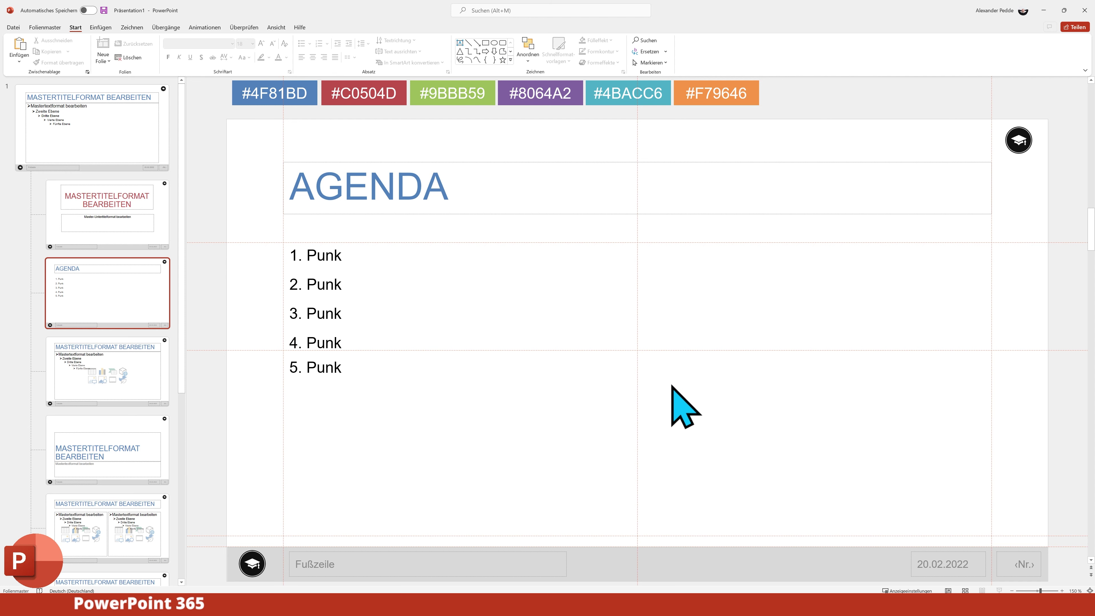
- Insert the 'Modern Workplace (5)' photo from this device onto the Agenda layout
{"action": "left_click", "coordinate": [101, 27]}
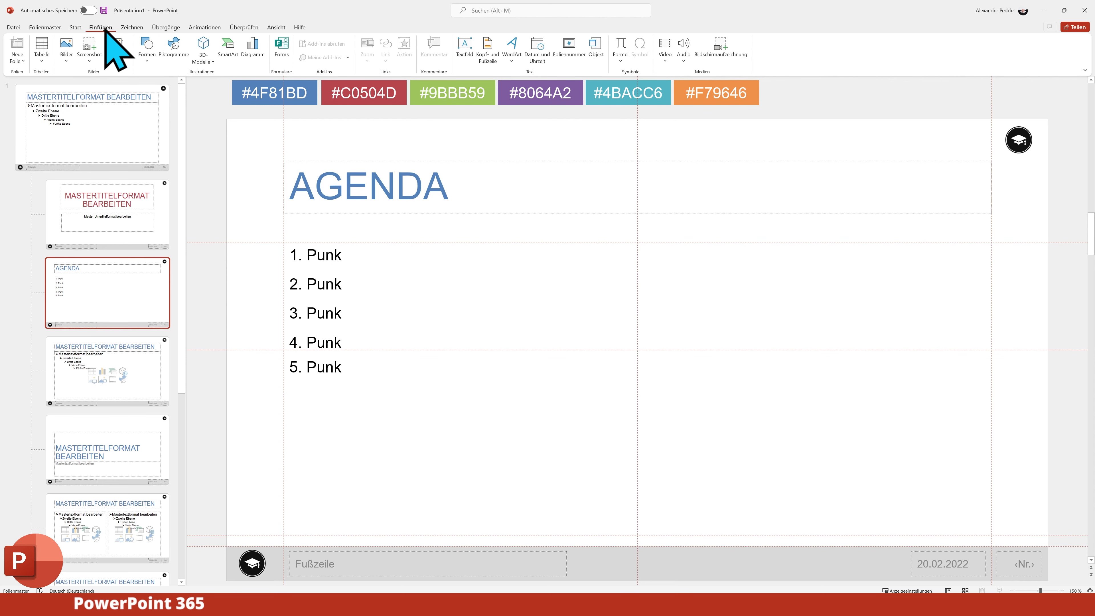
{"action": "left_click", "coordinate": [69, 59]}
{"action": "left_click", "coordinate": [84, 89]}
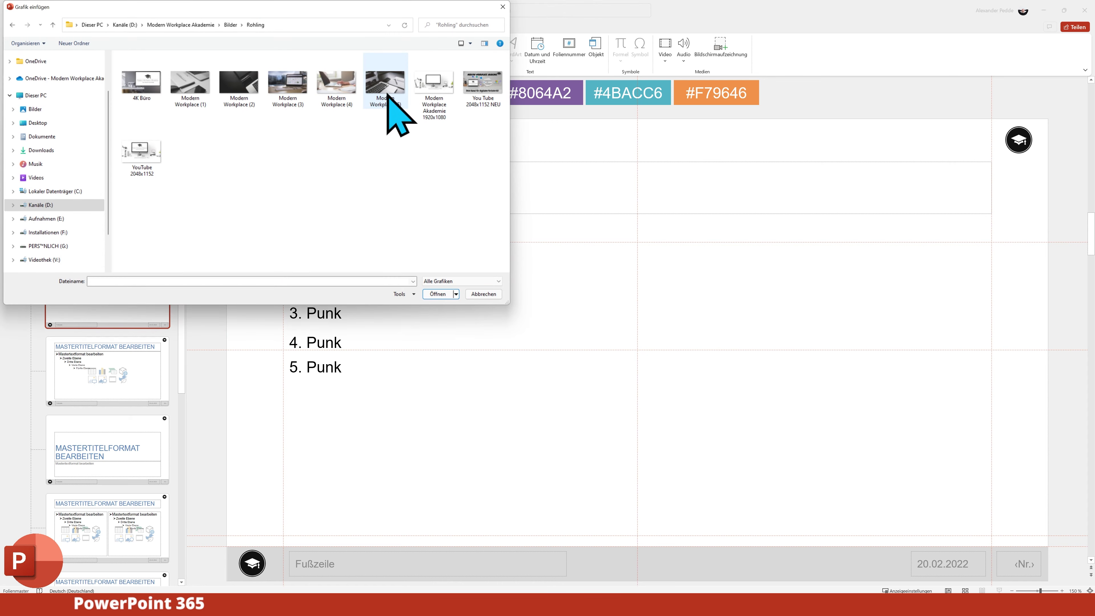
{"action": "double_click", "coordinate": [387, 96]}
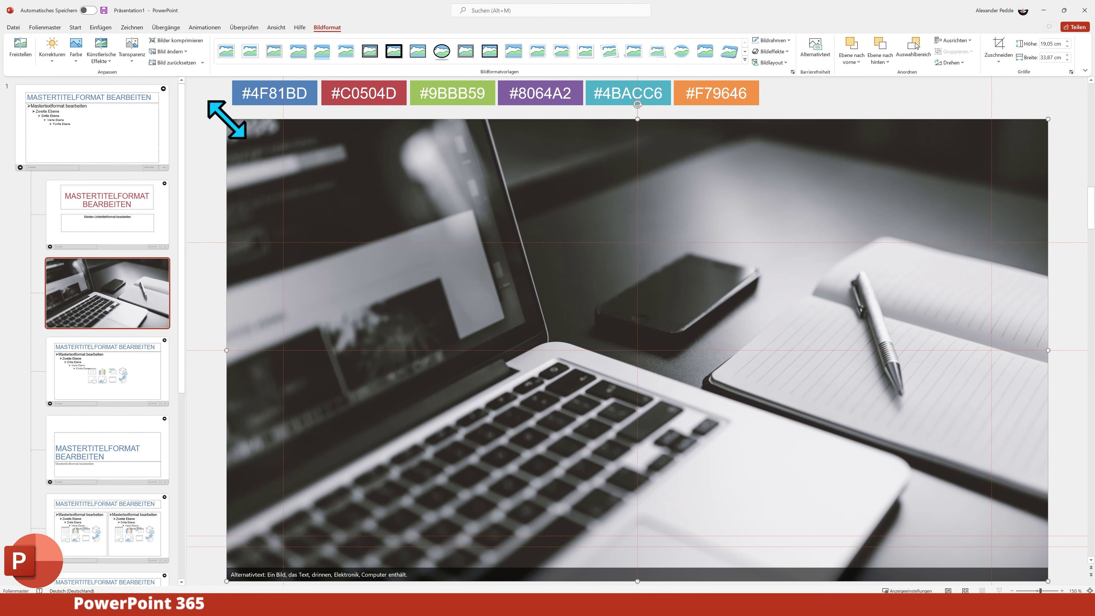
- Resize the photo to about 12.1 × 21.5 cm and place it right of the list
{"action": "mouse_move", "coordinate": [228, 121]}
{"action": "left_mouse_down"}
{"action": "mouse_move", "coordinate": [619, 310]}
{"action": "mouse_move", "coordinate": [738, 350]}
{"action": "left_mouse_up"}
{"action": "mouse_move", "coordinate": [748, 412]}
{"action": "left_mouse_down"}
{"action": "mouse_move", "coordinate": [712, 310]}
{"action": "mouse_move", "coordinate": [672, 306]}
{"action": "mouse_move", "coordinate": [695, 307]}
{"action": "left_mouse_up"}
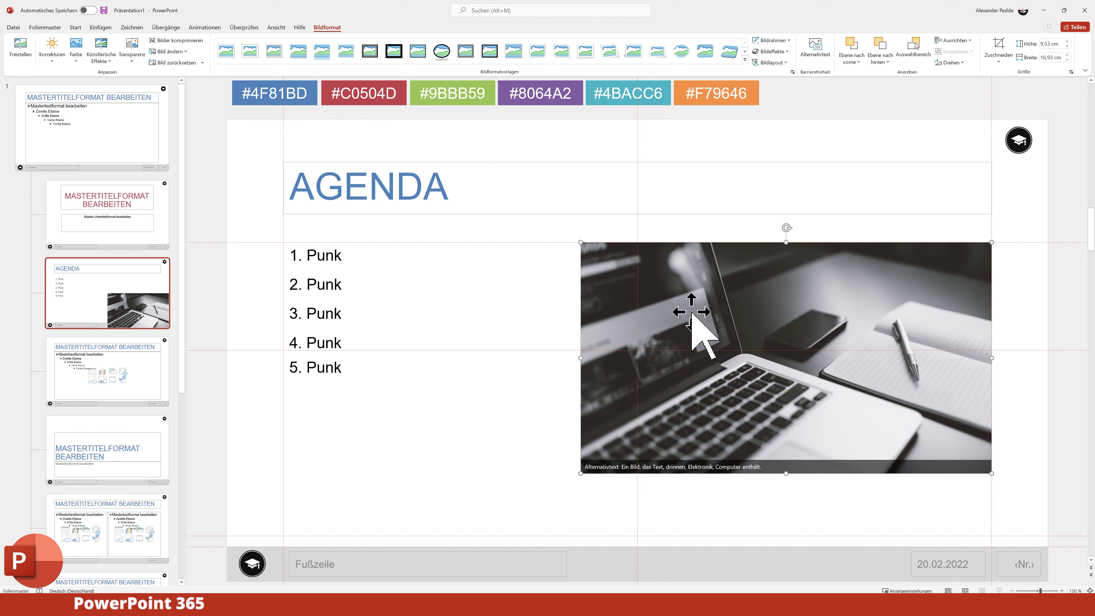
{"action": "left_click_drag", "start_coordinate": [582, 473], "coordinate": [469, 526]}
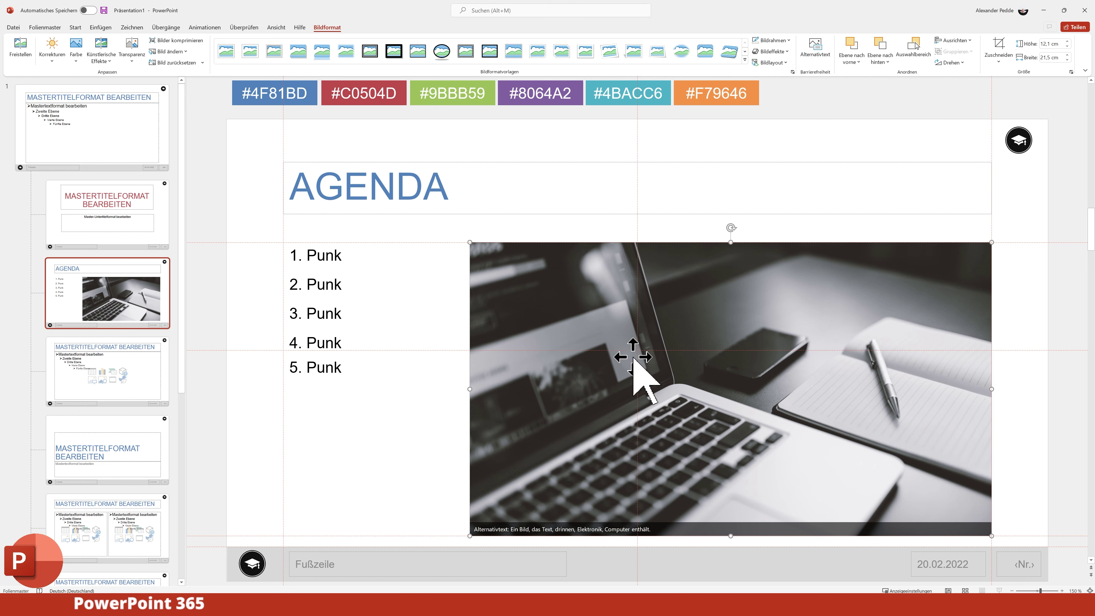
{"action": "left_click_drag", "start_coordinate": [575, 391], "coordinate": [630, 392]}
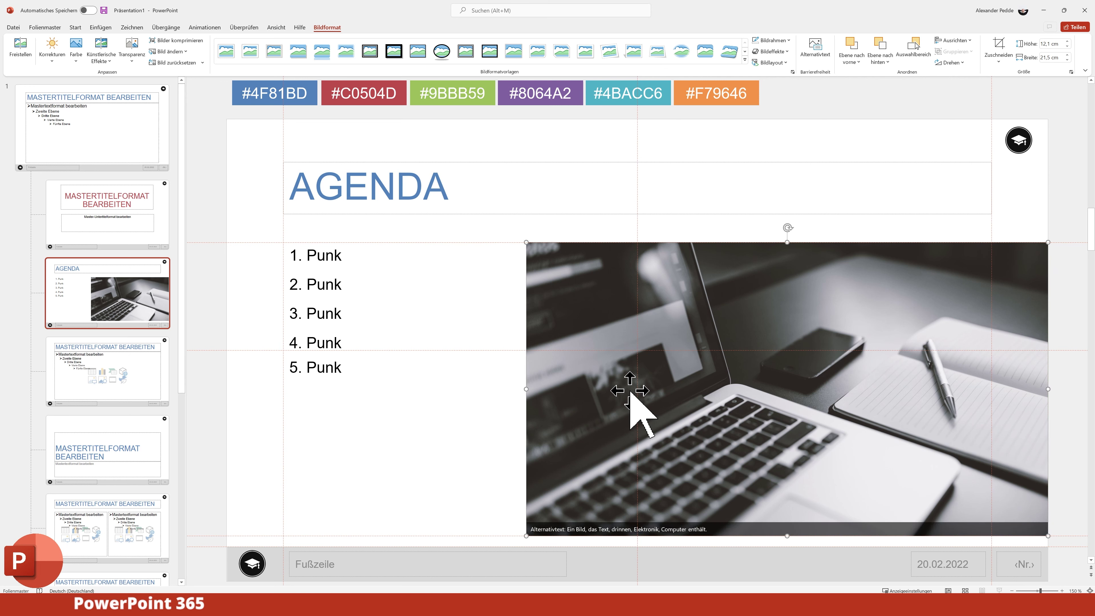
- Crop the photo's left and right sides so it ends at the title's right edge
{"action": "left_click", "coordinate": [998, 48]}
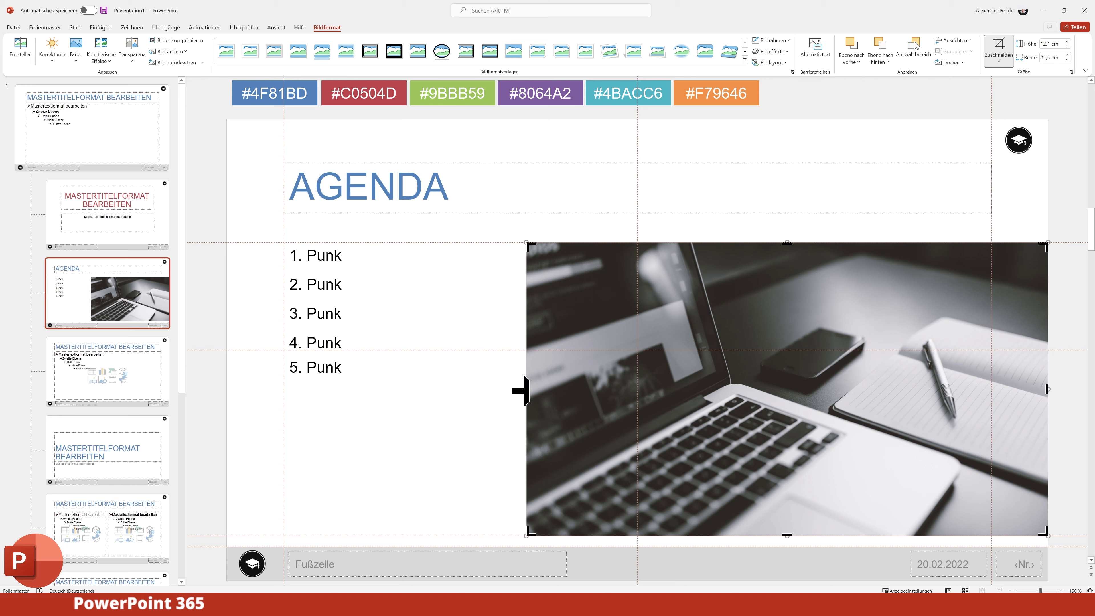
{"action": "left_click_drag", "start_coordinate": [527, 390], "coordinate": [631, 390]}
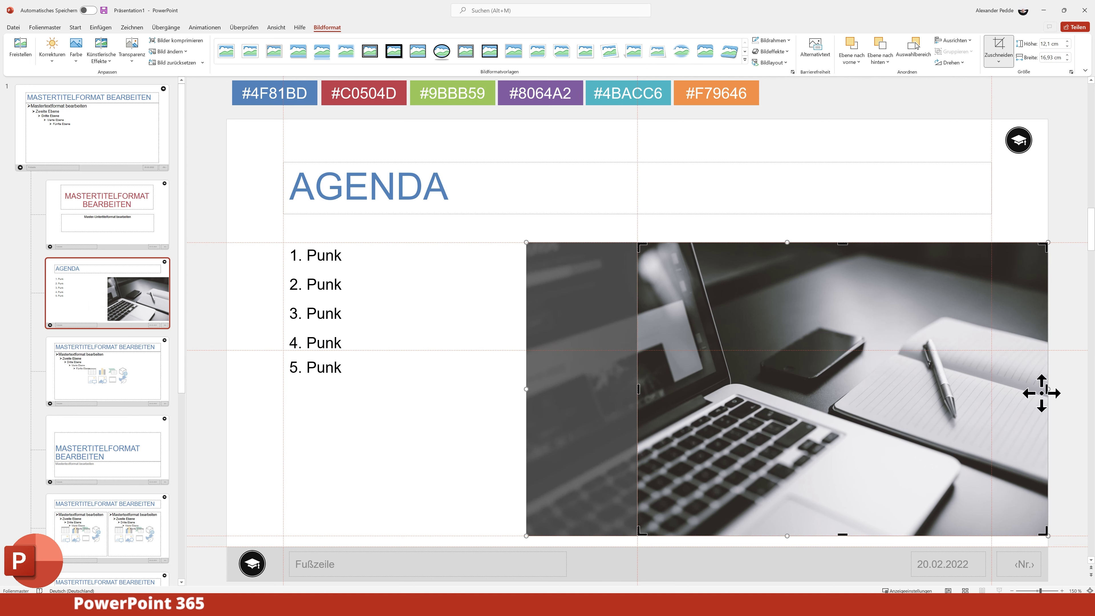
{"action": "left_click_drag", "start_coordinate": [1049, 391], "coordinate": [990, 391]}
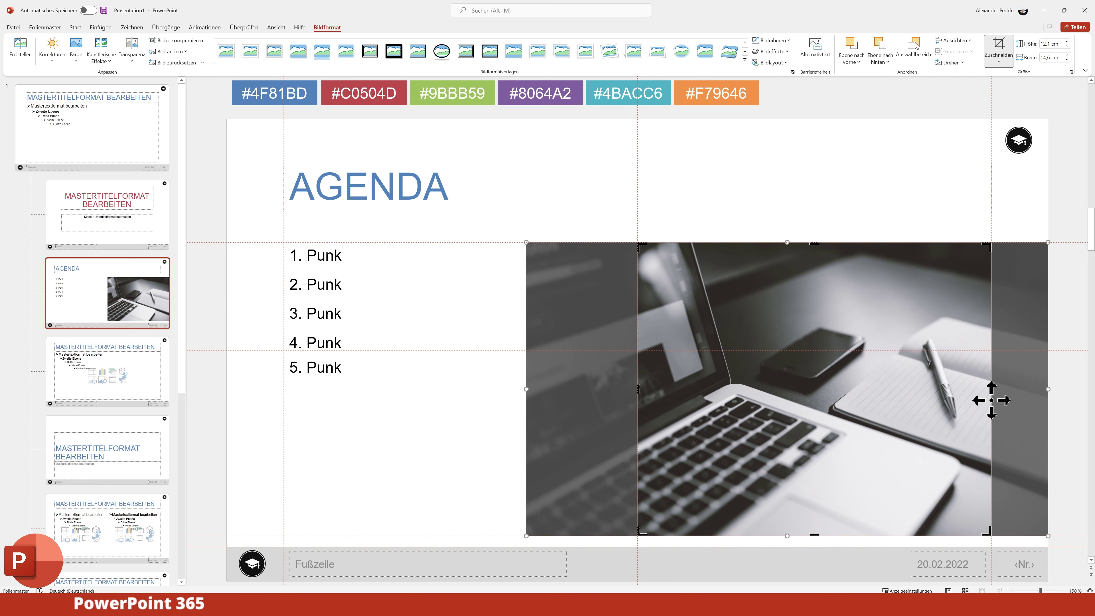
{"action": "left_click", "coordinate": [932, 203]}
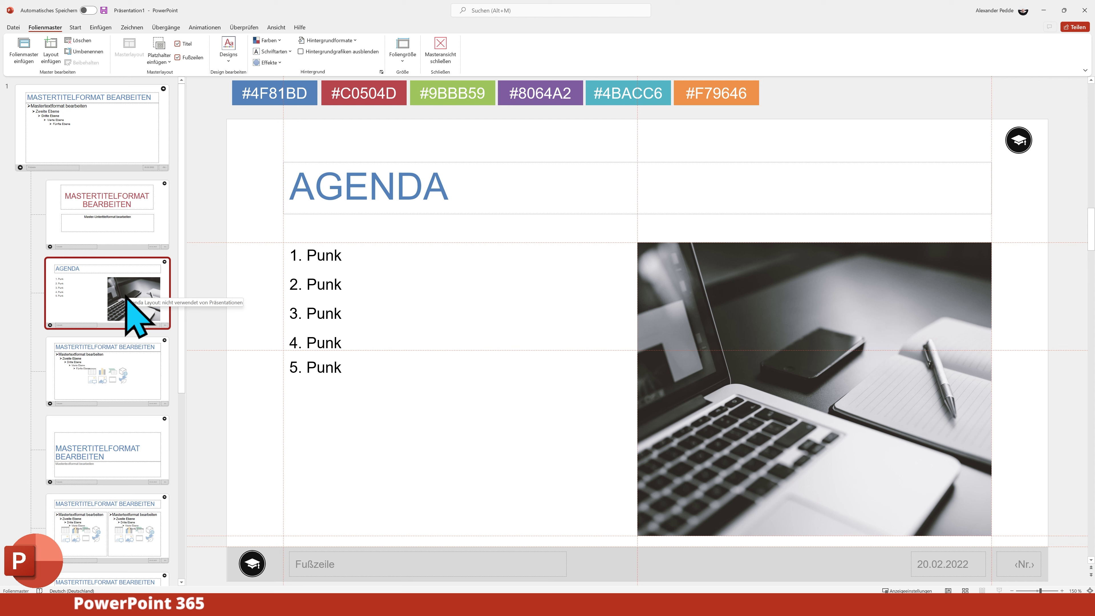
{"action": "left_click", "coordinate": [126, 297]}
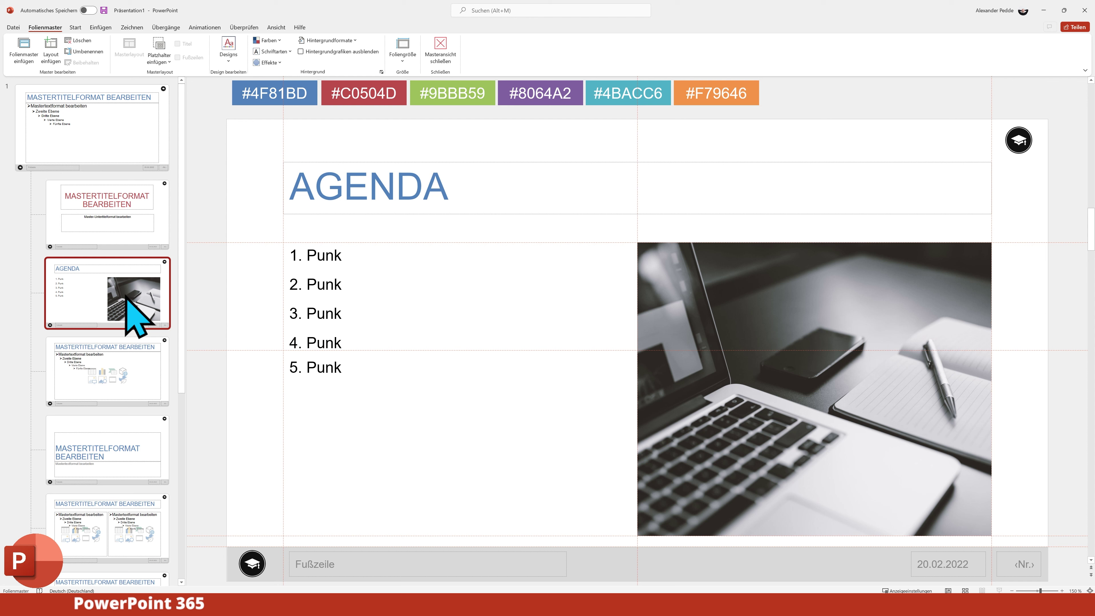
{"action": "key", "text": "ctrl+d"}
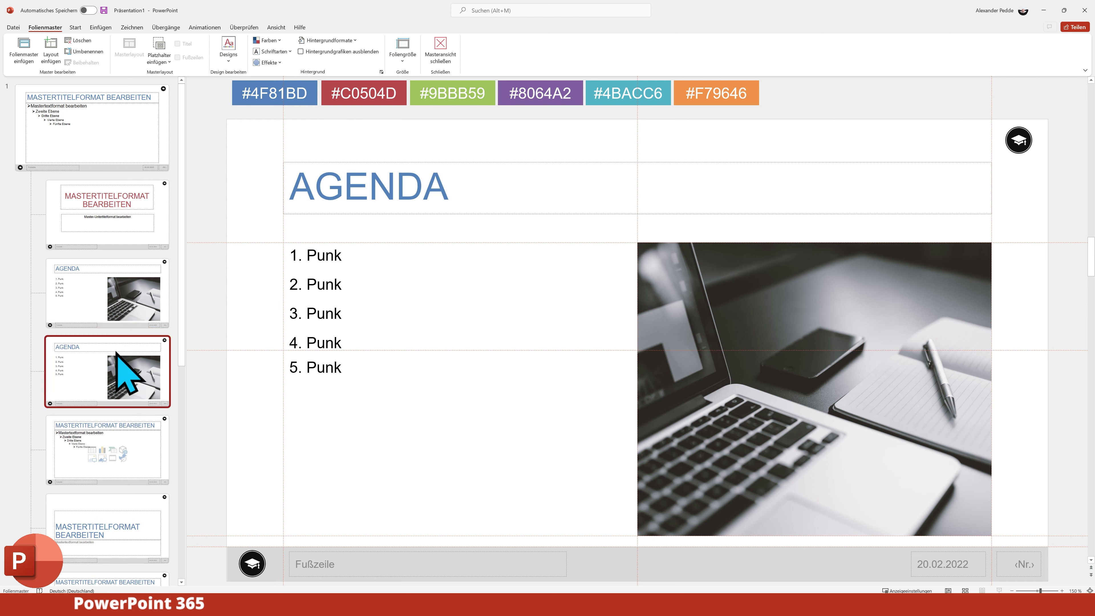
{"action": "scroll", "coordinate": [86, 358], "scroll_direction": "down", "scroll_amount": 3}
{"action": "mouse_move", "coordinate": [110, 227]}
{"action": "left_mouse_down"}
{"action": "mouse_move", "coordinate": [119, 396]}
{"action": "mouse_move", "coordinate": [103, 506]}
{"action": "left_mouse_up"}
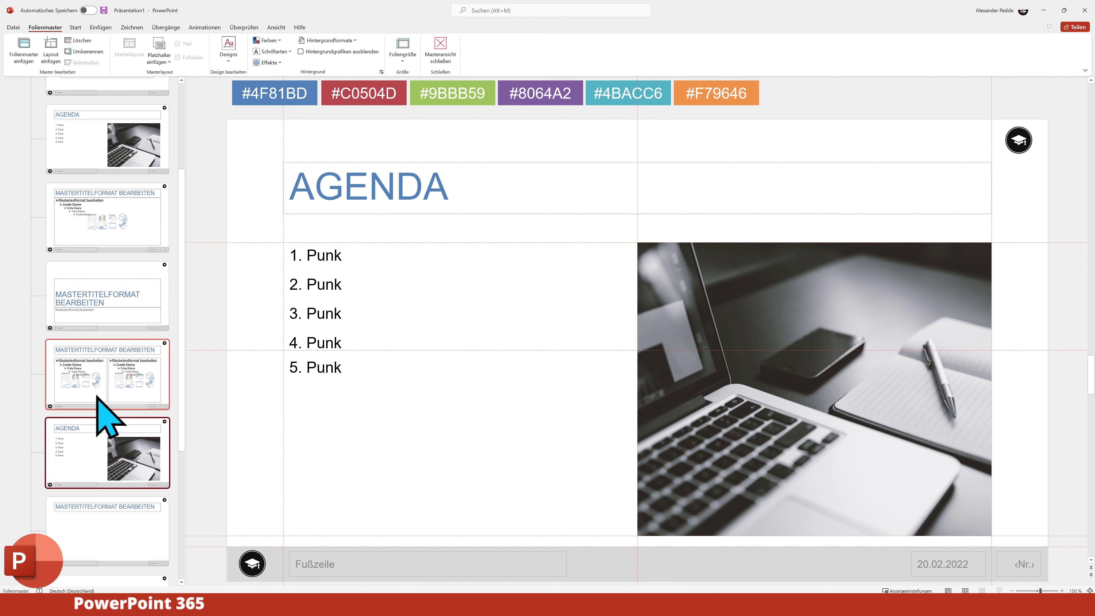
{"action": "scroll", "coordinate": [104, 431], "scroll_direction": "down", "scroll_amount": 5}
{"action": "scroll", "coordinate": [103, 414], "scroll_direction": "down", "scroll_amount": 2}
{"action": "left_click_drag", "start_coordinate": [122, 233], "coordinate": [103, 416]}
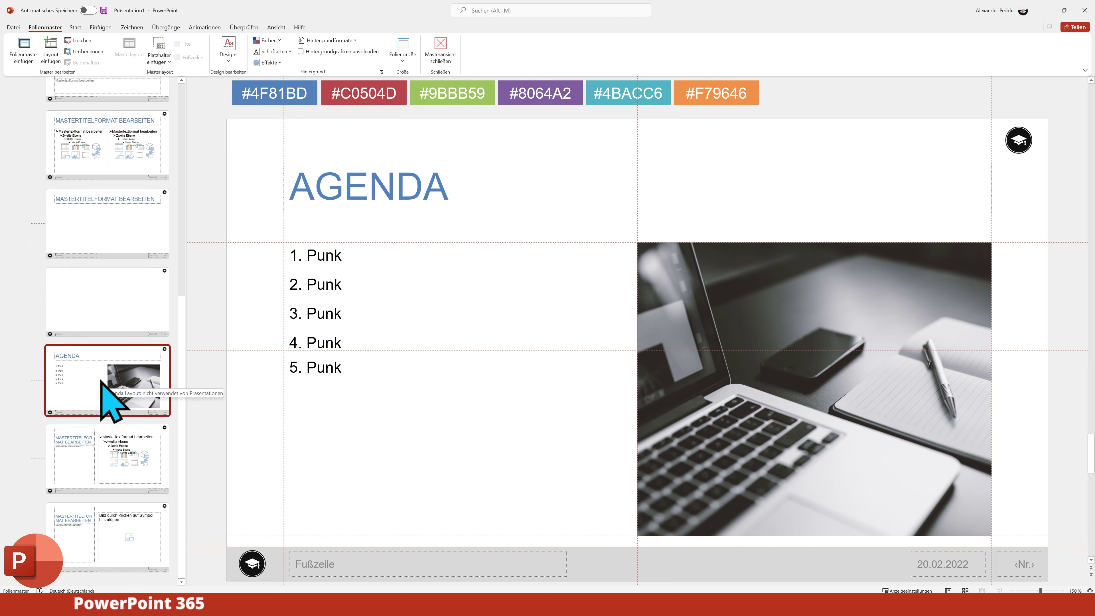
{"action": "key", "text": "Delete"}
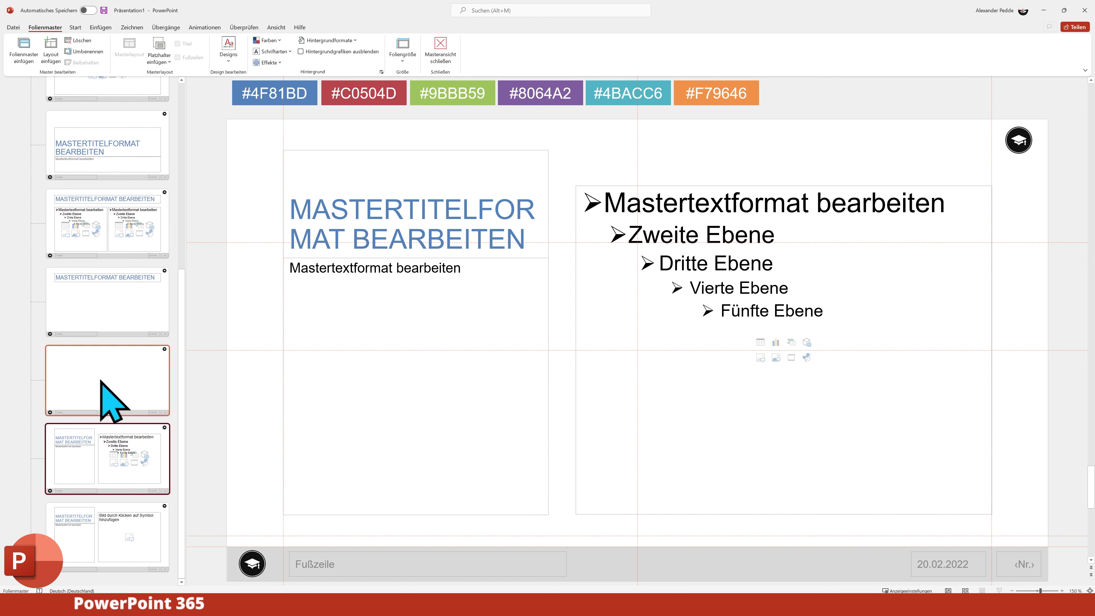
{"action": "key", "text": "ctrl+z"}
{"action": "left_click", "coordinate": [84, 319]}
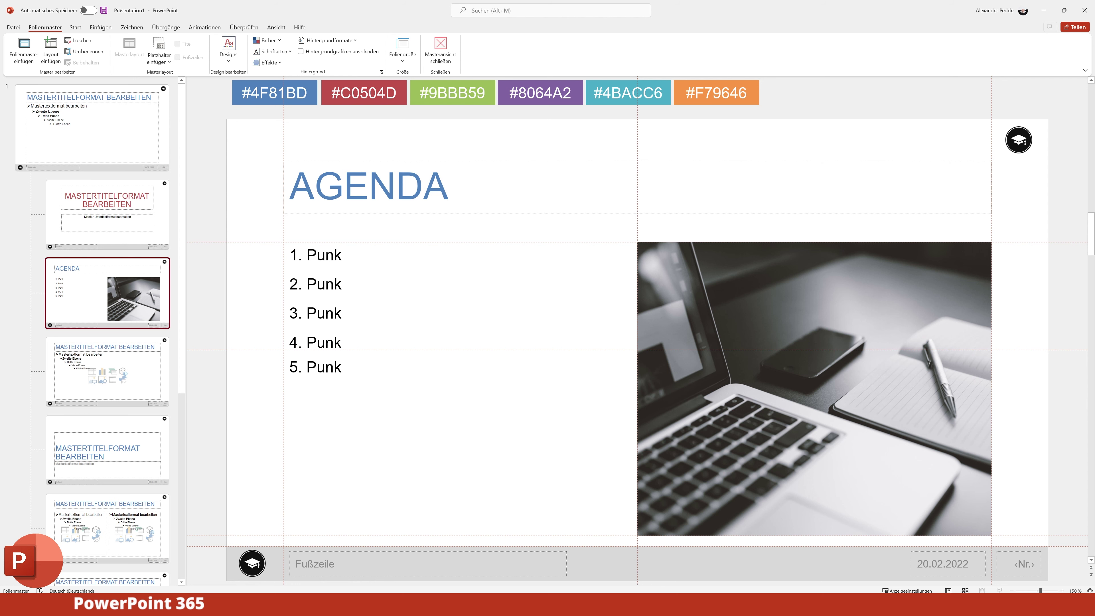
{"action": "left_click", "coordinate": [439, 56]}
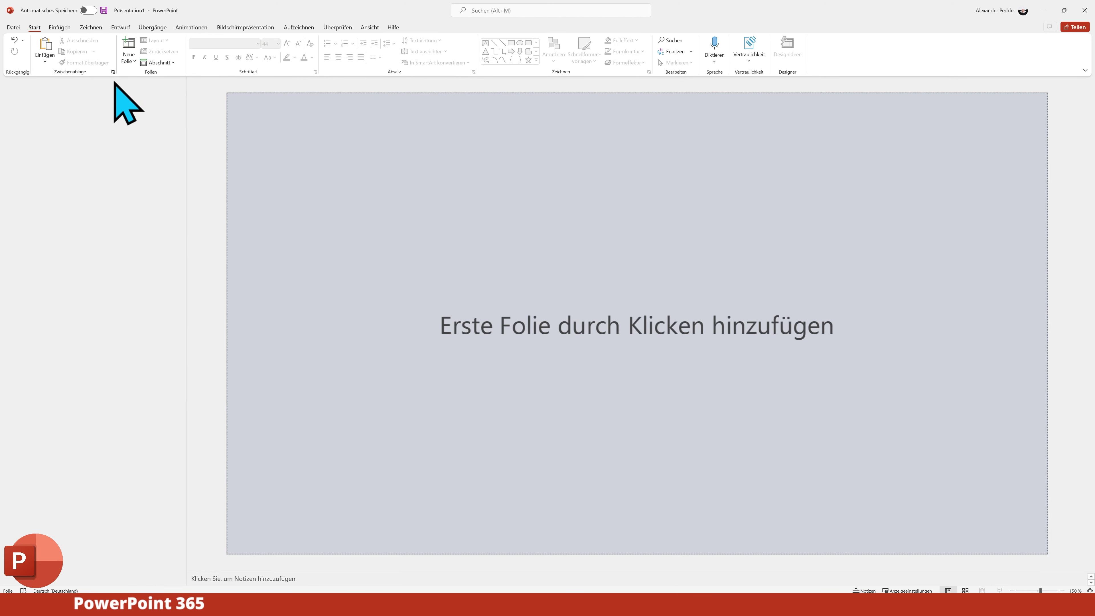
{"action": "left_click", "coordinate": [129, 61]}
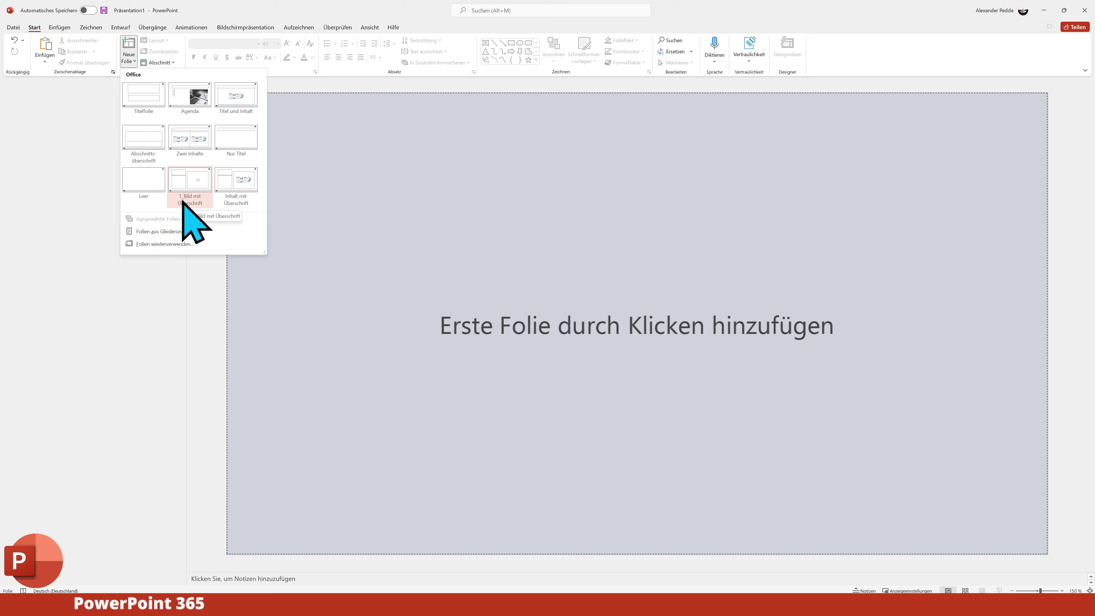
{"action": "left_click", "coordinate": [145, 358]}
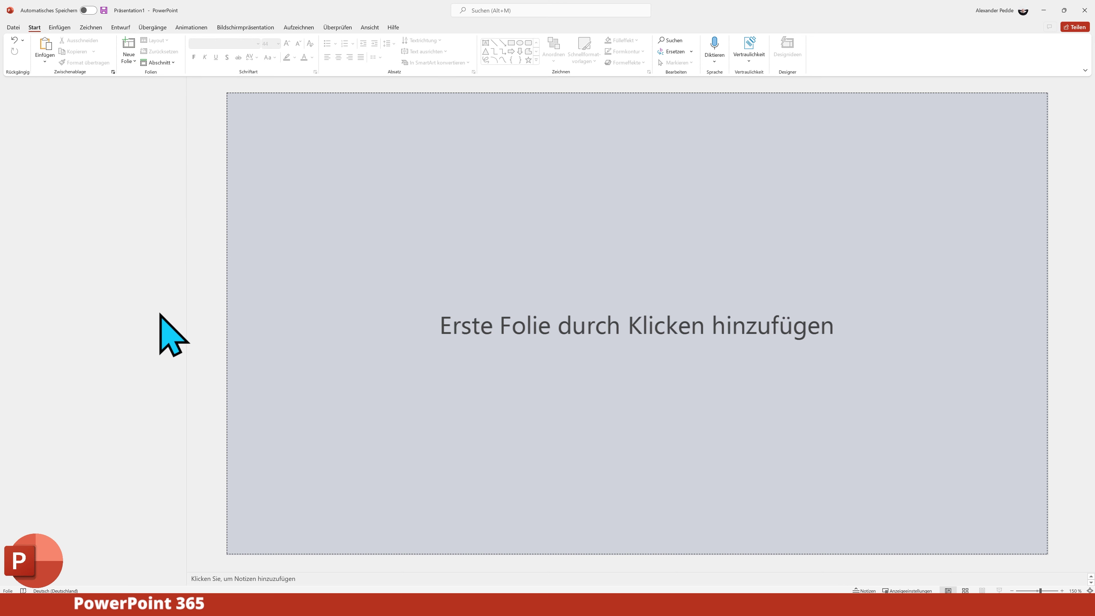
{"action": "left_click", "coordinate": [370, 28]}
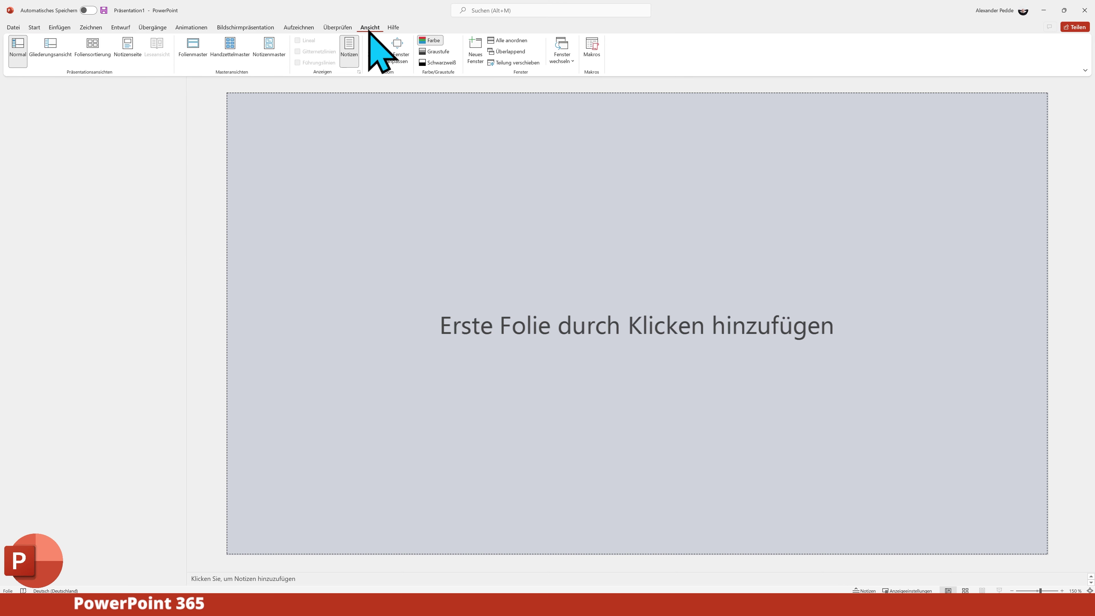
{"action": "left_click", "coordinate": [192, 55]}
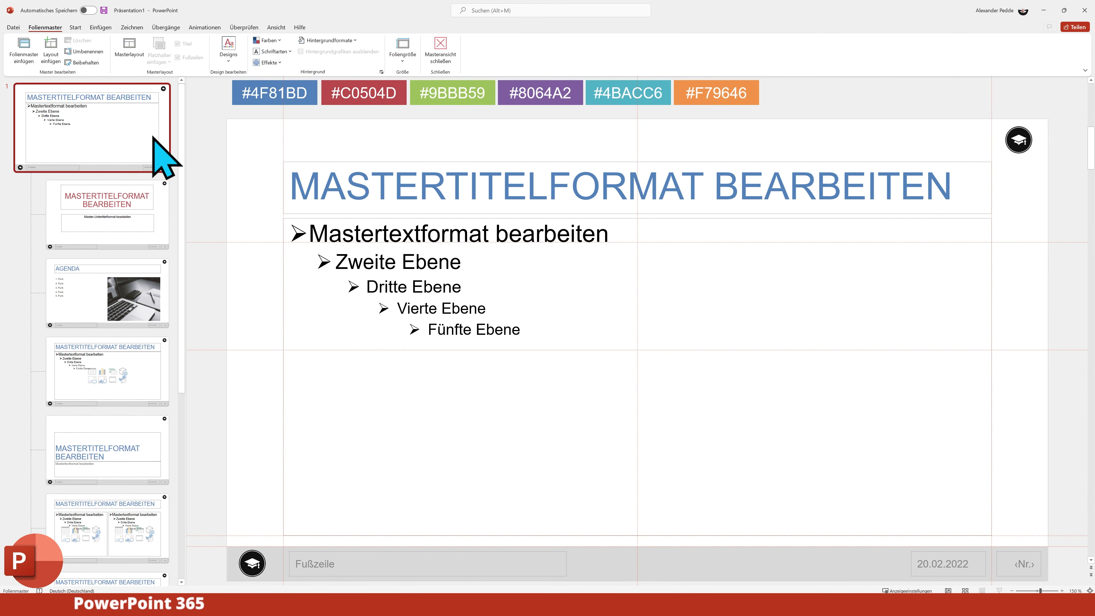
- Rename the Office slide master to 'Texte', then copy the Texte master
{"action": "right_click", "coordinate": [85, 115]}
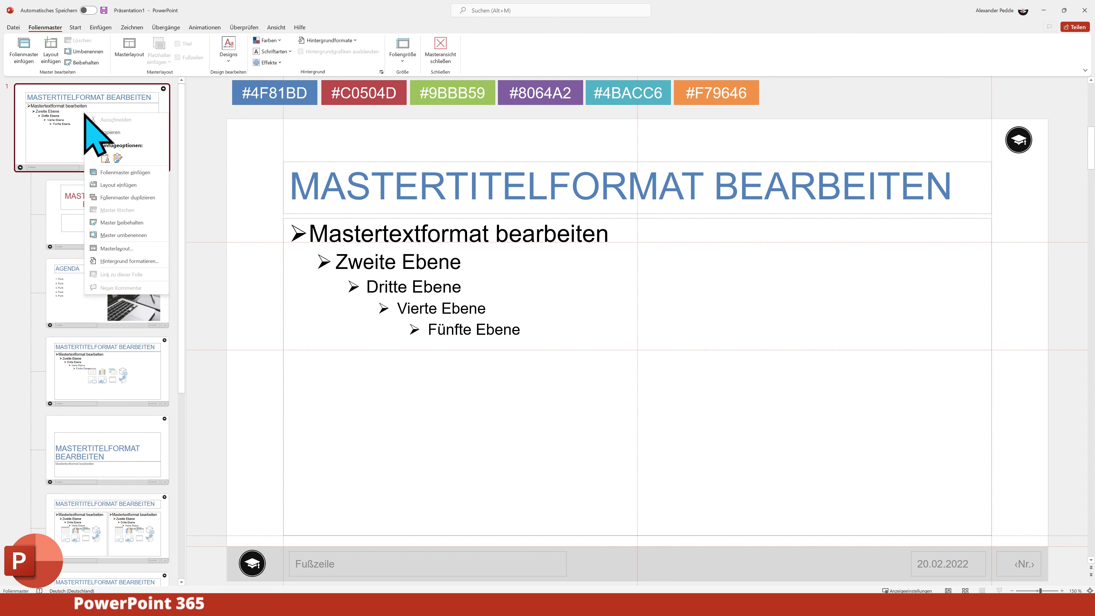
{"action": "left_click", "coordinate": [137, 235]}
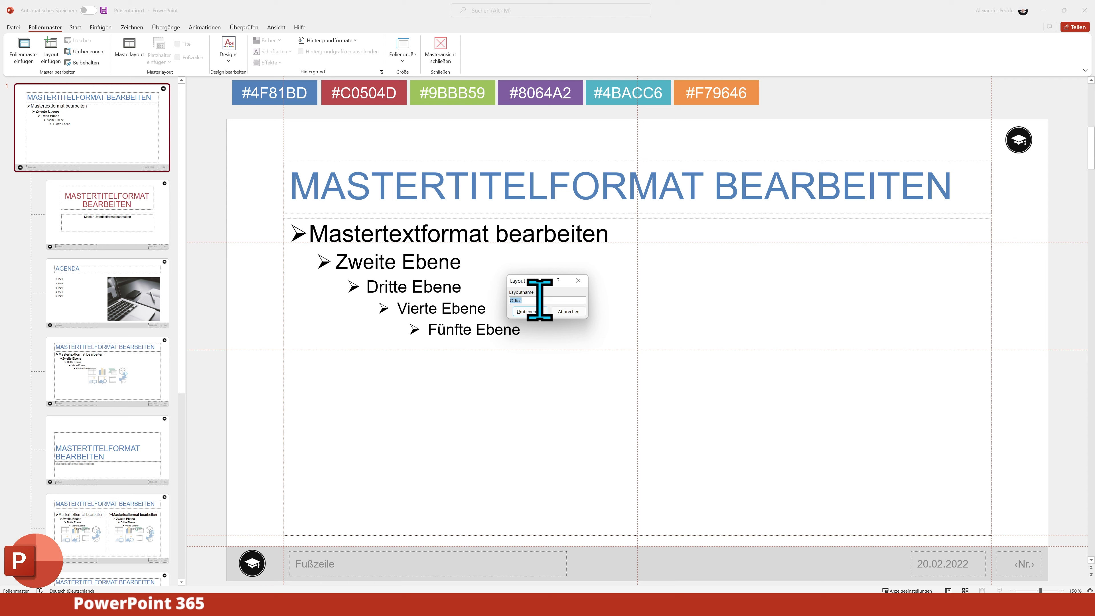
{"action": "type", "text": "Texte"}
{"action": "left_click", "coordinate": [536, 311]}
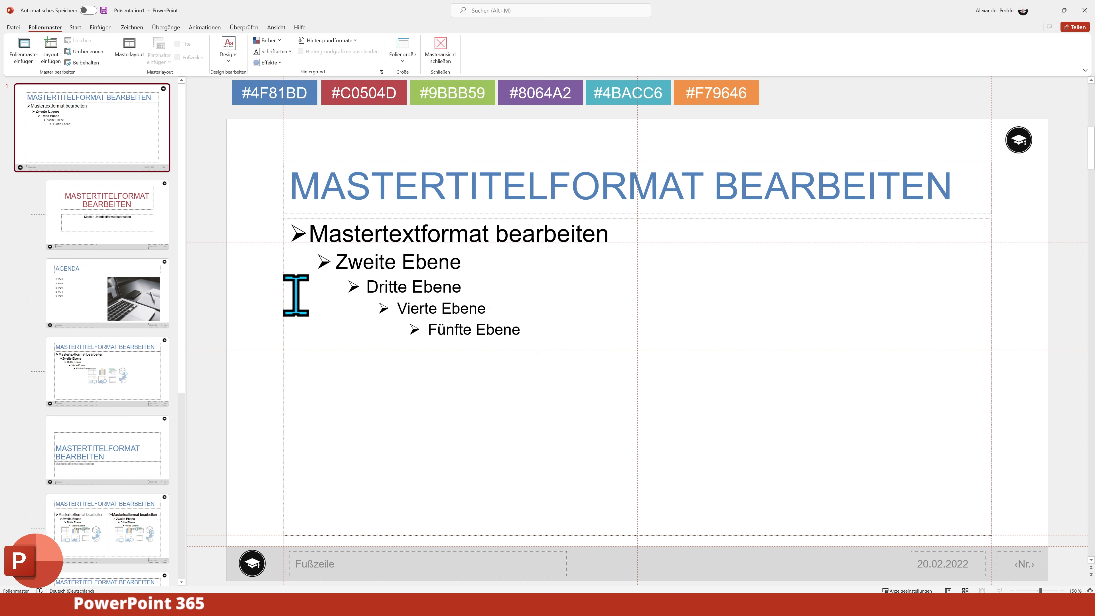
{"action": "right_click", "coordinate": [131, 124]}
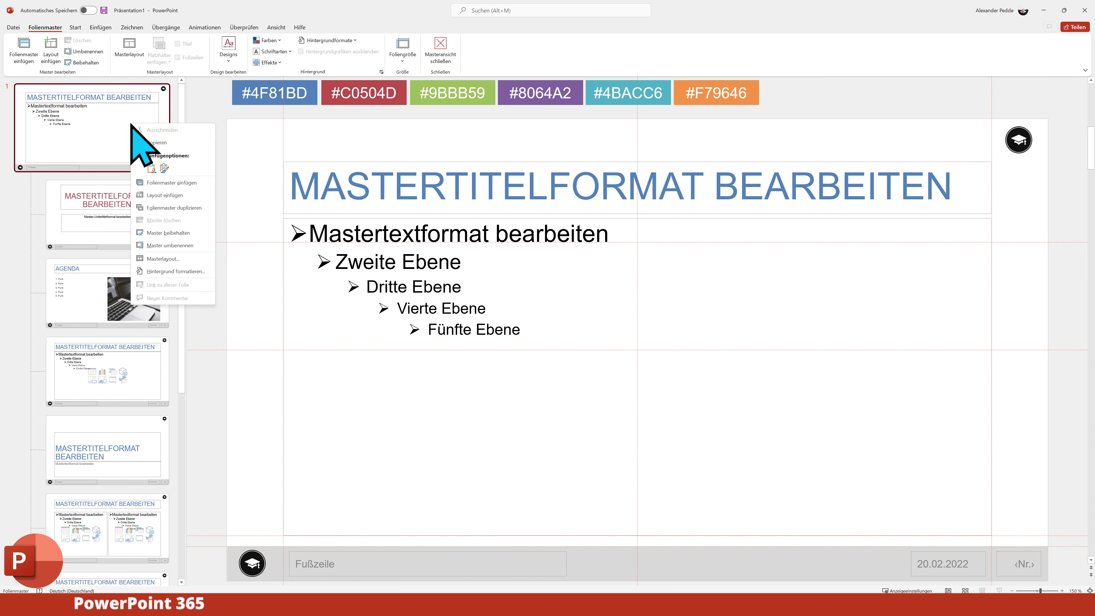
{"action": "left_click", "coordinate": [153, 142]}
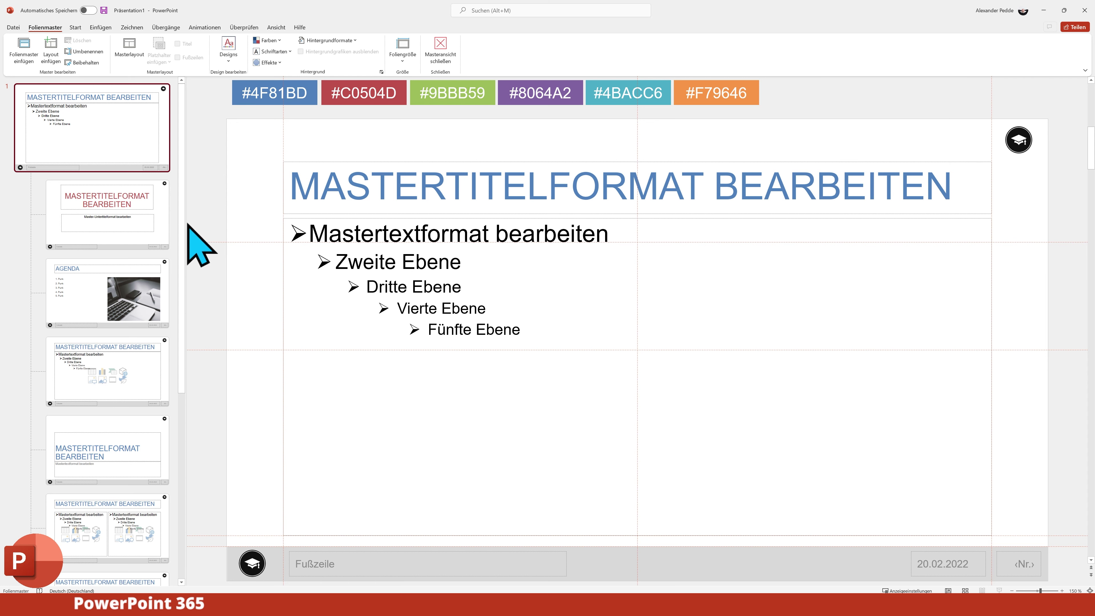
- Paste a second slide master after the last layout of the Texte master
{"action": "scroll", "coordinate": [186, 276], "scroll_direction": "down", "scroll_amount": 2}
{"action": "scroll", "coordinate": [186, 276], "scroll_direction": "down", "scroll_amount": 8}
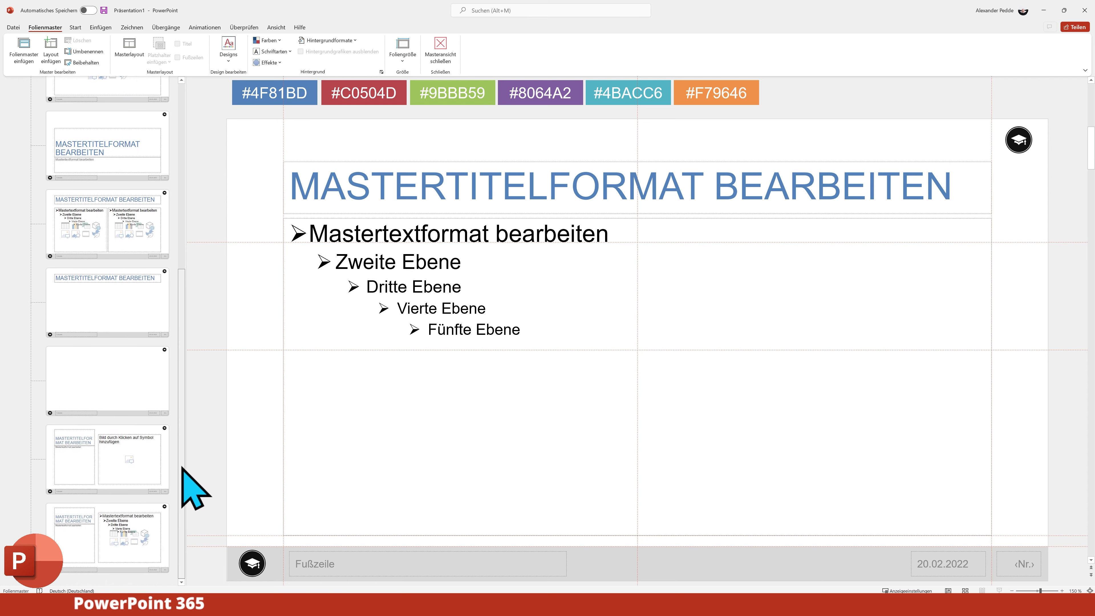
{"action": "left_click", "coordinate": [132, 561]}
{"action": "left_click_drag", "start_coordinate": [131, 581], "coordinate": [131, 578]}
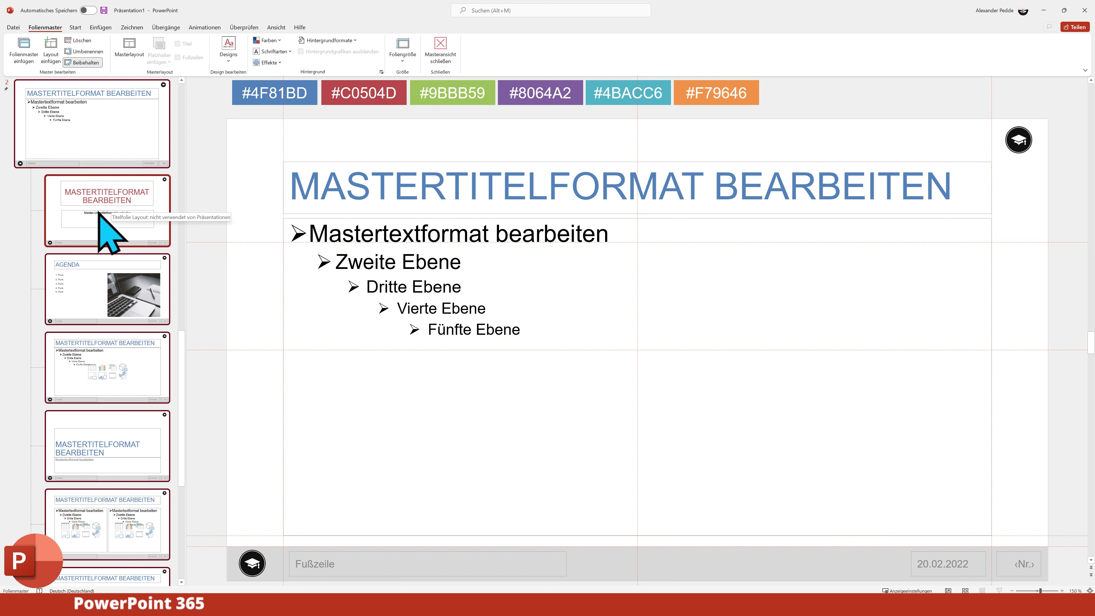
- Rename the copied master 1_Texte to 'Bilder'
{"action": "right_click", "coordinate": [100, 128]}
{"action": "left_click", "coordinate": [88, 133]}
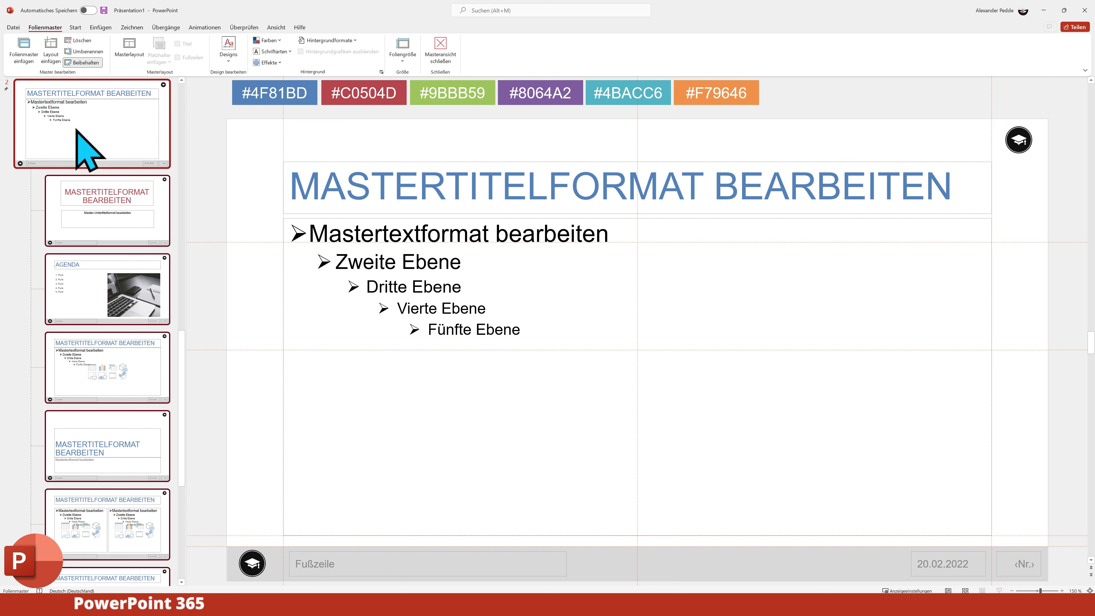
{"action": "right_click", "coordinate": [87, 123]}
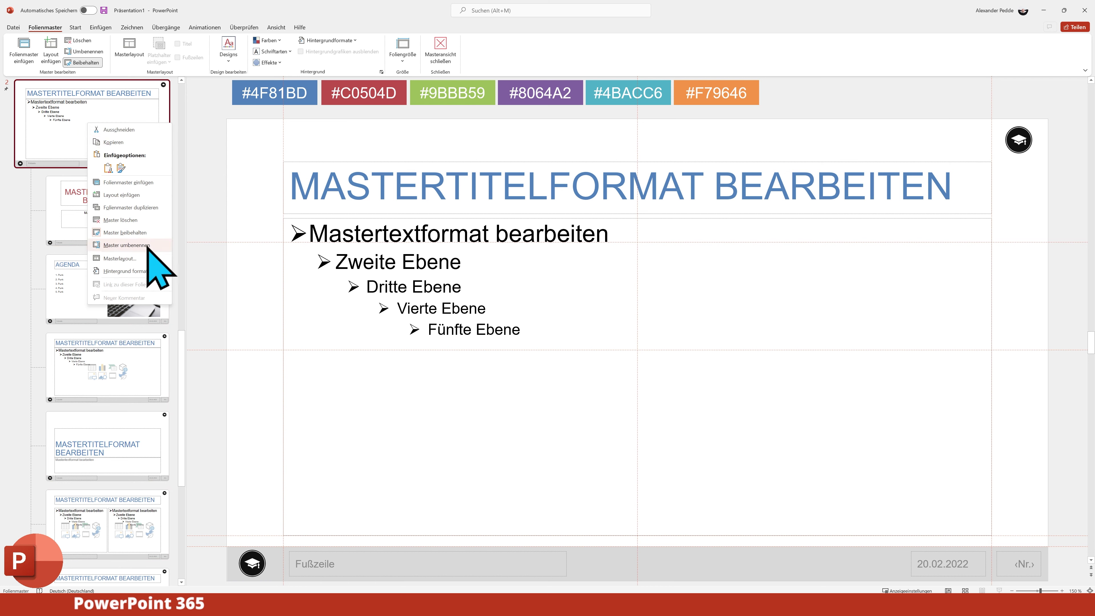
{"action": "left_click", "coordinate": [126, 245]}
{"action": "type", "text": "Bilder"}
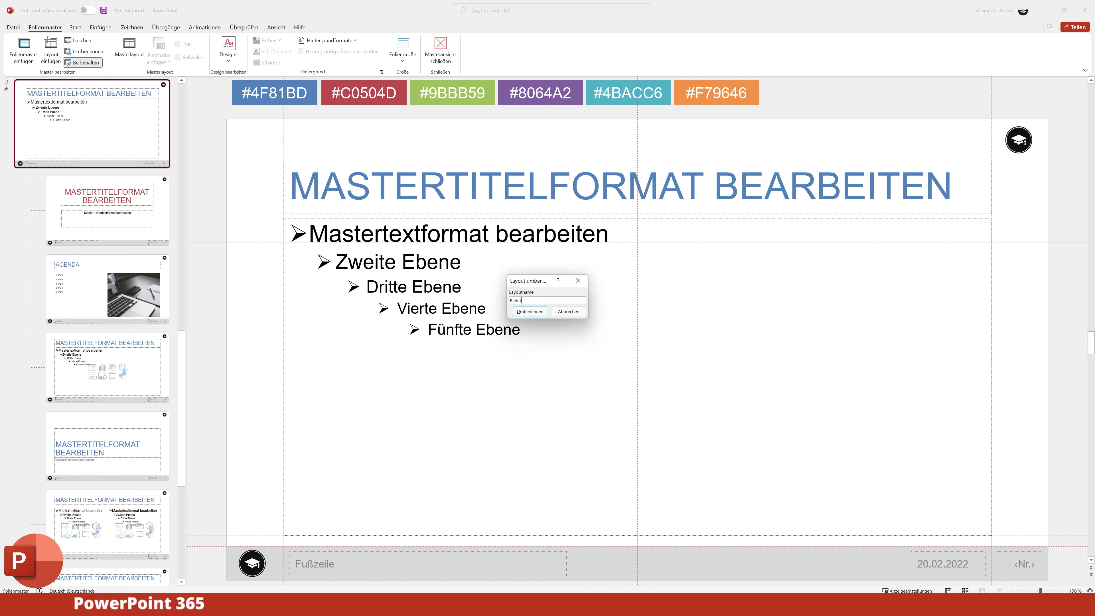
{"action": "left_click", "coordinate": [535, 311]}
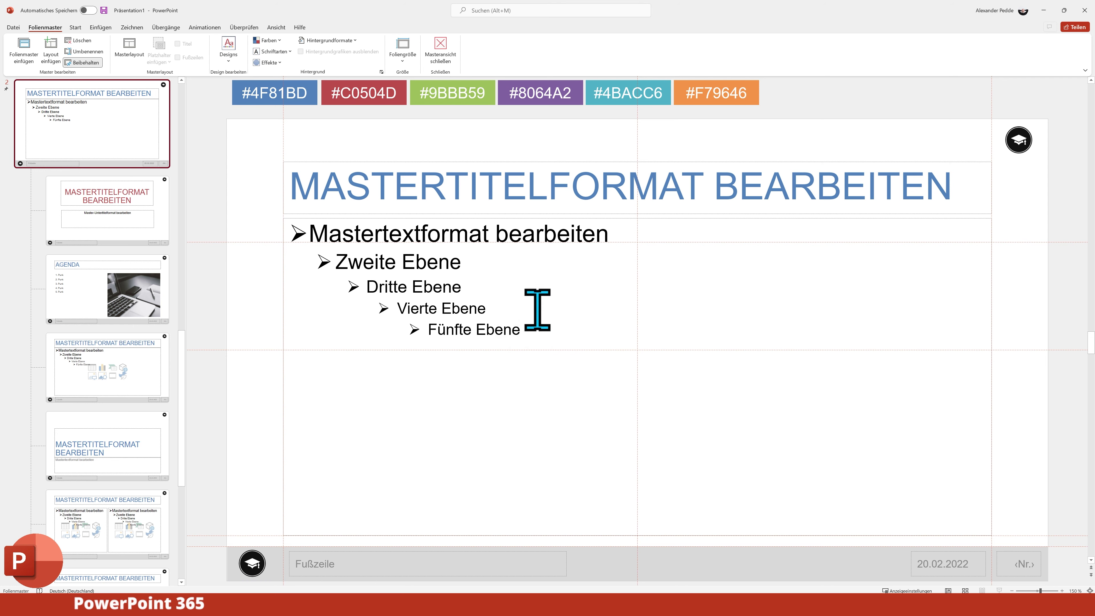
{"action": "left_click", "coordinate": [441, 50]}
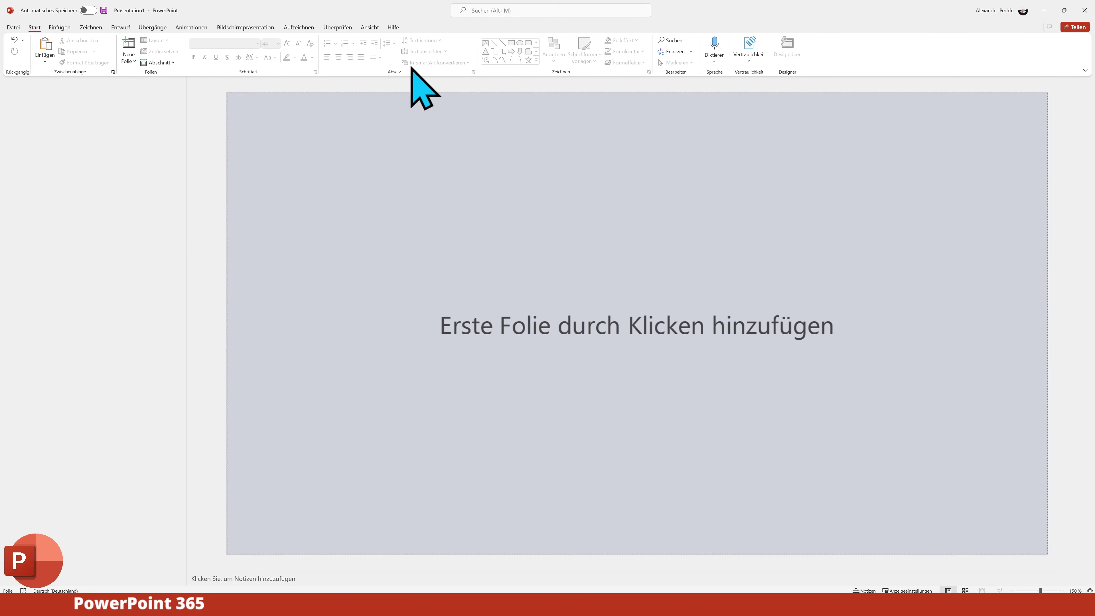
{"action": "left_click", "coordinate": [131, 62]}
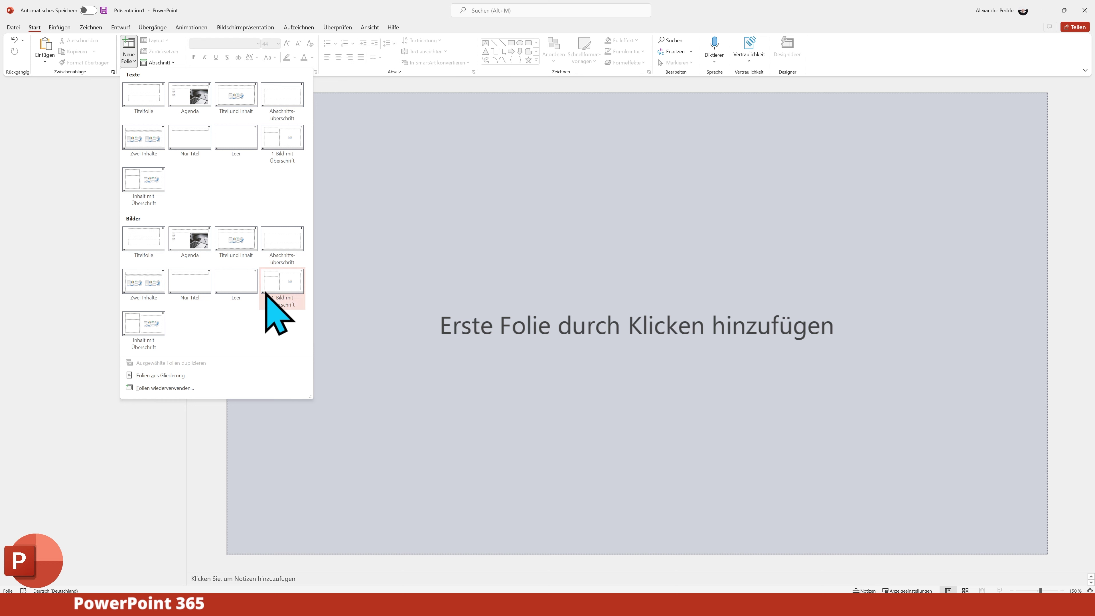
{"action": "left_click", "coordinate": [89, 276]}
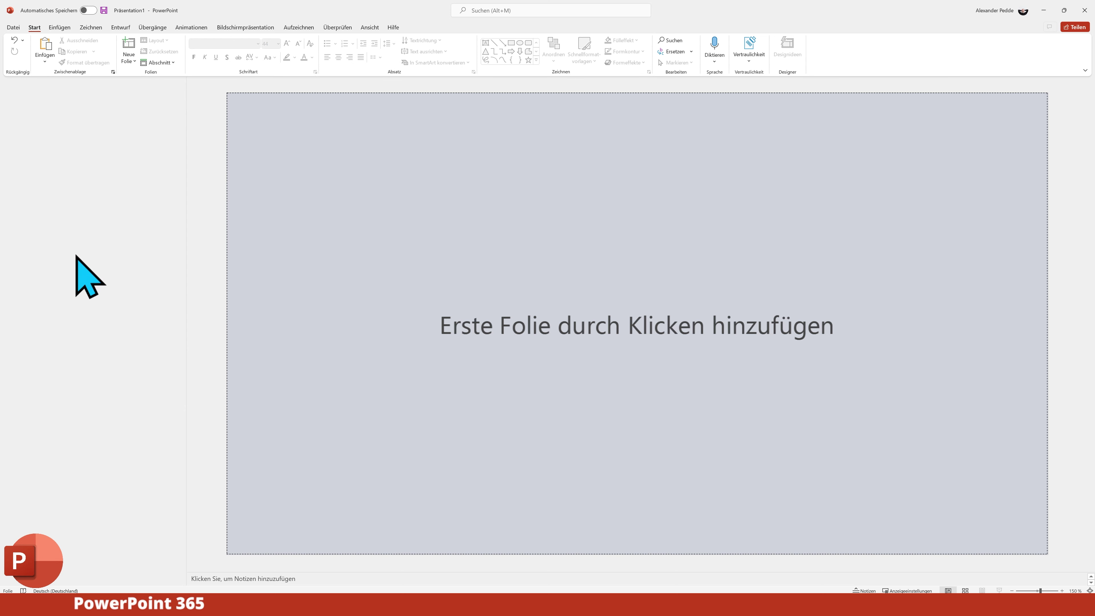
{"action": "left_click", "coordinate": [371, 27]}
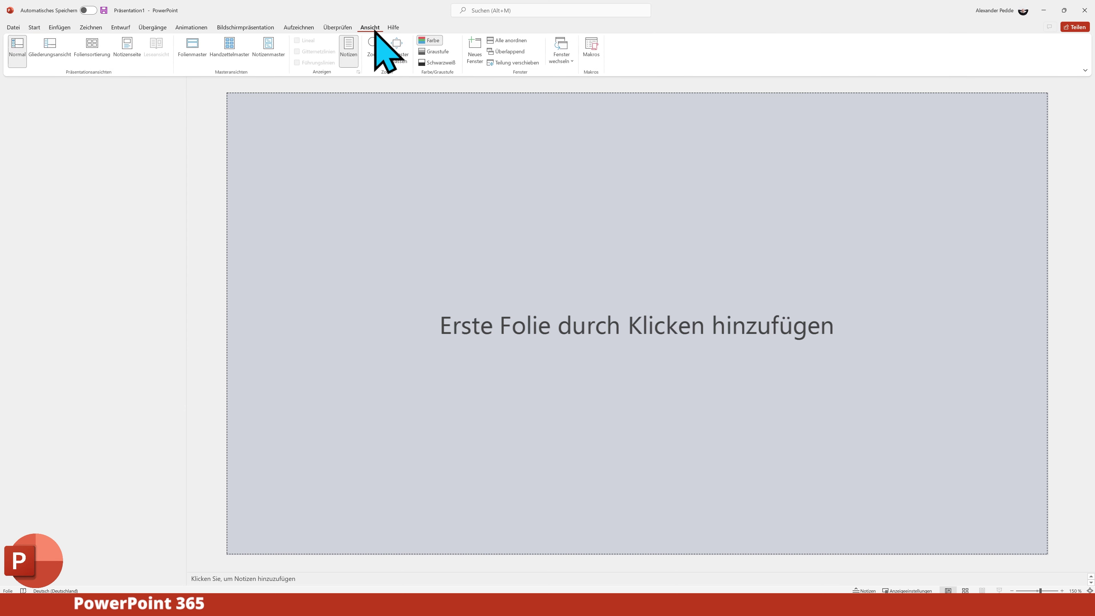
{"action": "left_click", "coordinate": [197, 57]}
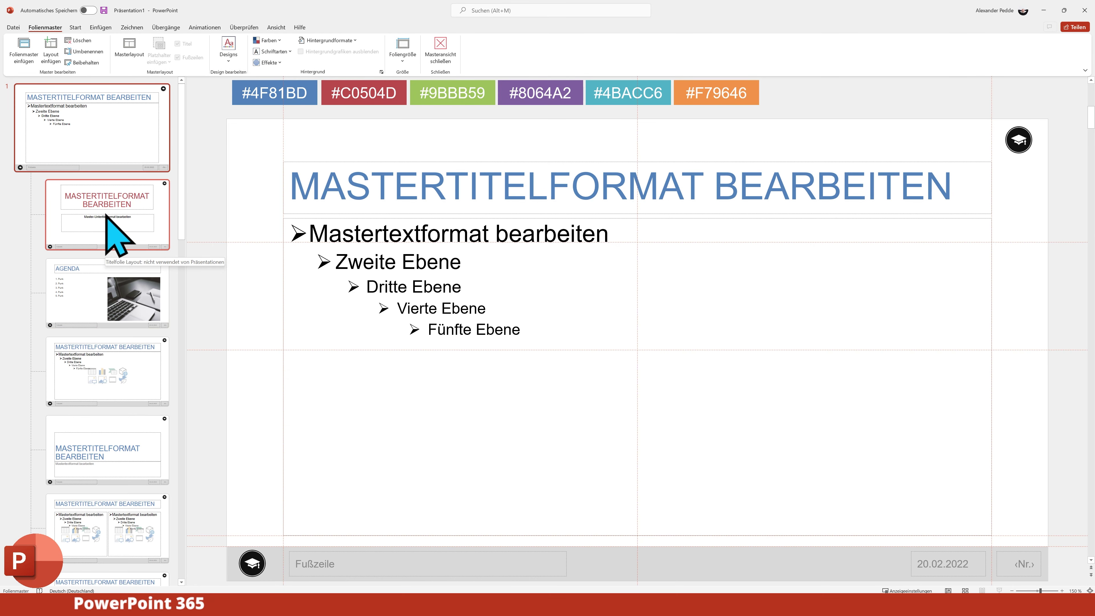
- Find the Bilder master's layouts and delete its red title-slide layout
{"action": "scroll", "coordinate": [108, 203], "scroll_direction": "down", "scroll_amount": 2}
{"action": "scroll", "coordinate": [108, 203], "scroll_direction": "down", "scroll_amount": 6}
{"action": "scroll", "coordinate": [108, 203], "scroll_direction": "down", "scroll_amount": 3}
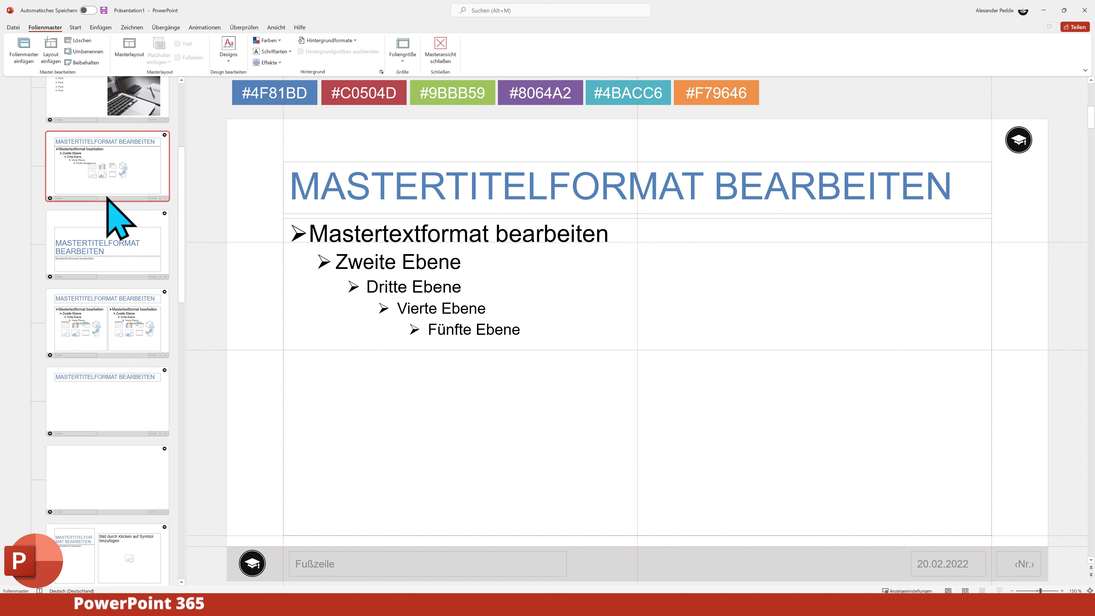
{"action": "scroll", "coordinate": [114, 209], "scroll_direction": "down", "scroll_amount": 5}
{"action": "scroll", "coordinate": [111, 203], "scroll_direction": "down", "scroll_amount": 2}
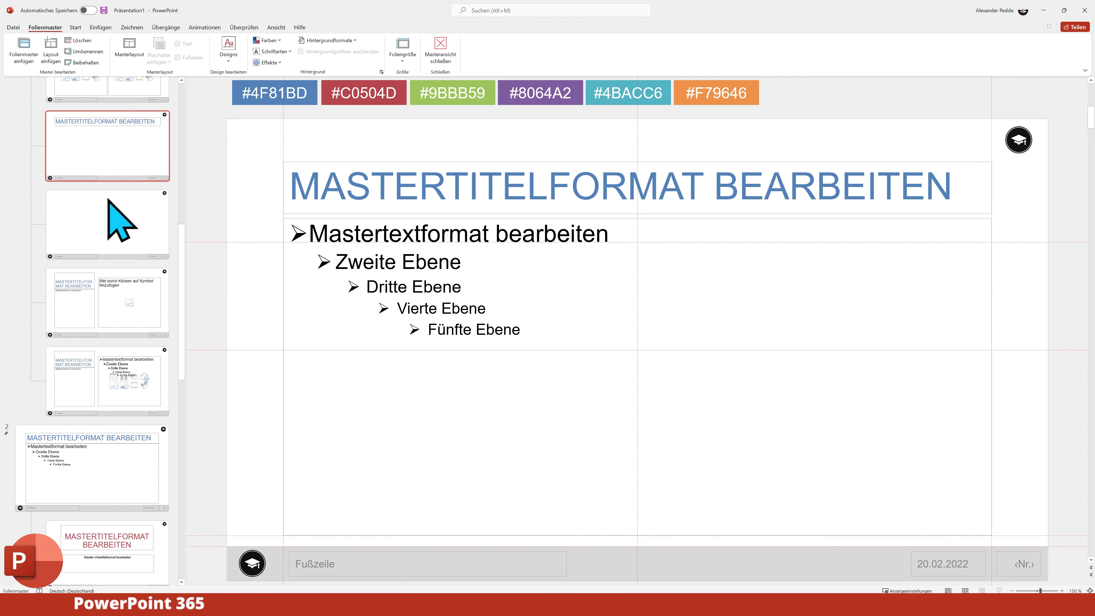
{"action": "left_click", "coordinate": [137, 302]}
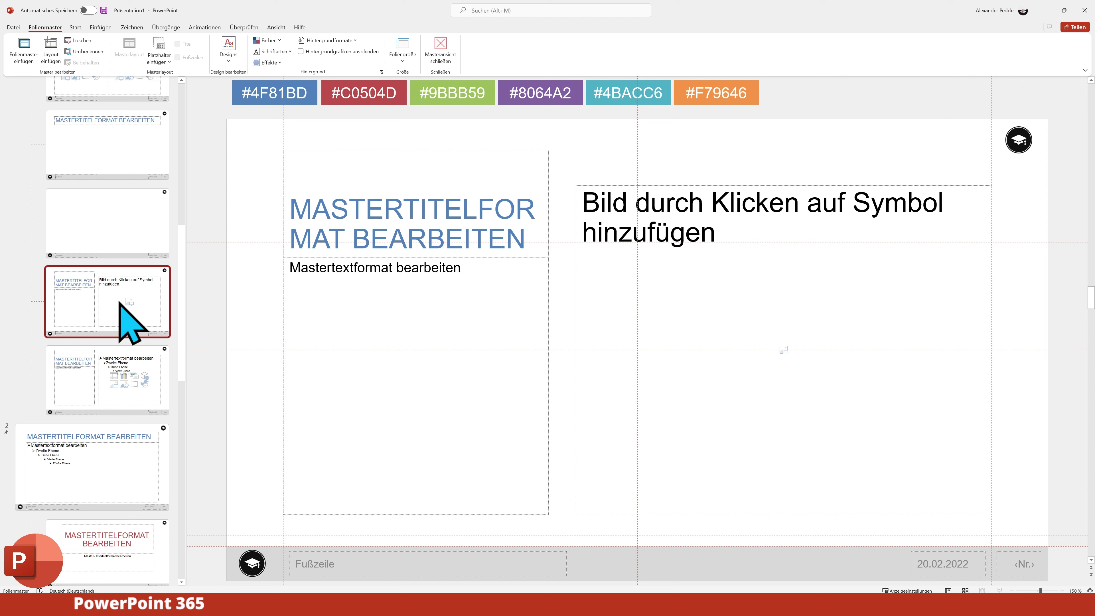
{"action": "key", "text": "Down"}
{"action": "scroll", "coordinate": [119, 302], "scroll_direction": "down", "scroll_amount": 1}
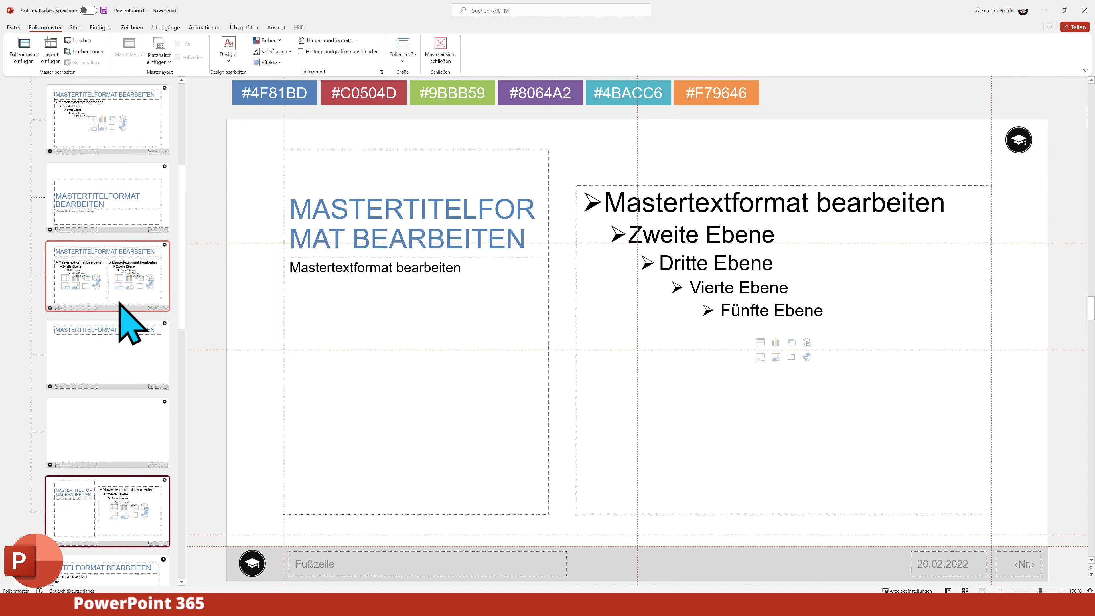
{"action": "scroll", "coordinate": [120, 302], "scroll_direction": "down", "scroll_amount": 2}
{"action": "left_click", "coordinate": [117, 254]}
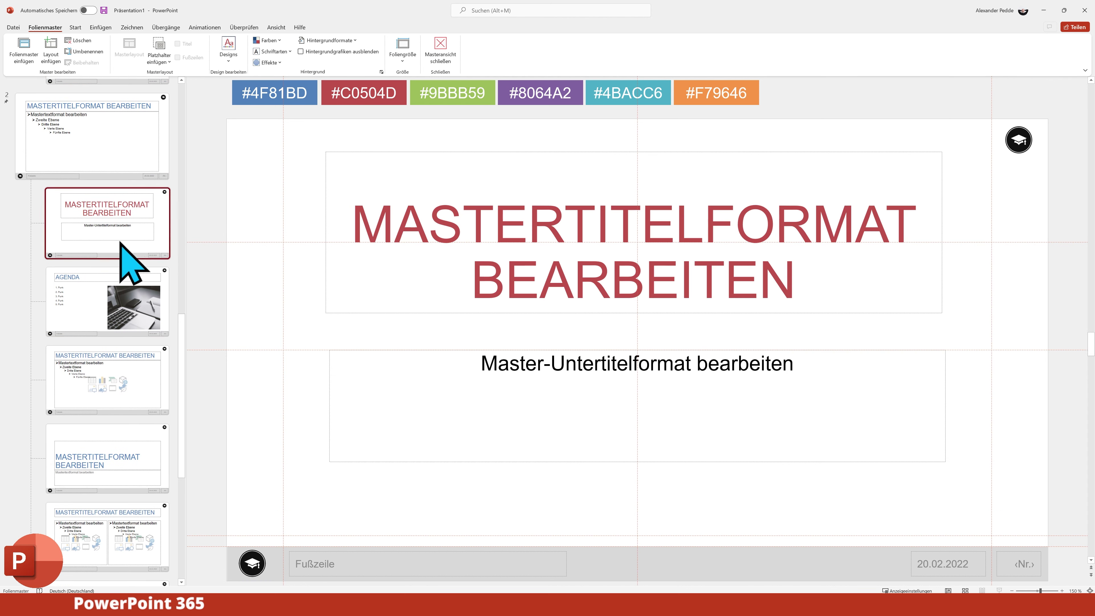
{"action": "key", "text": "Delete"}
{"action": "key", "text": "Delete"}
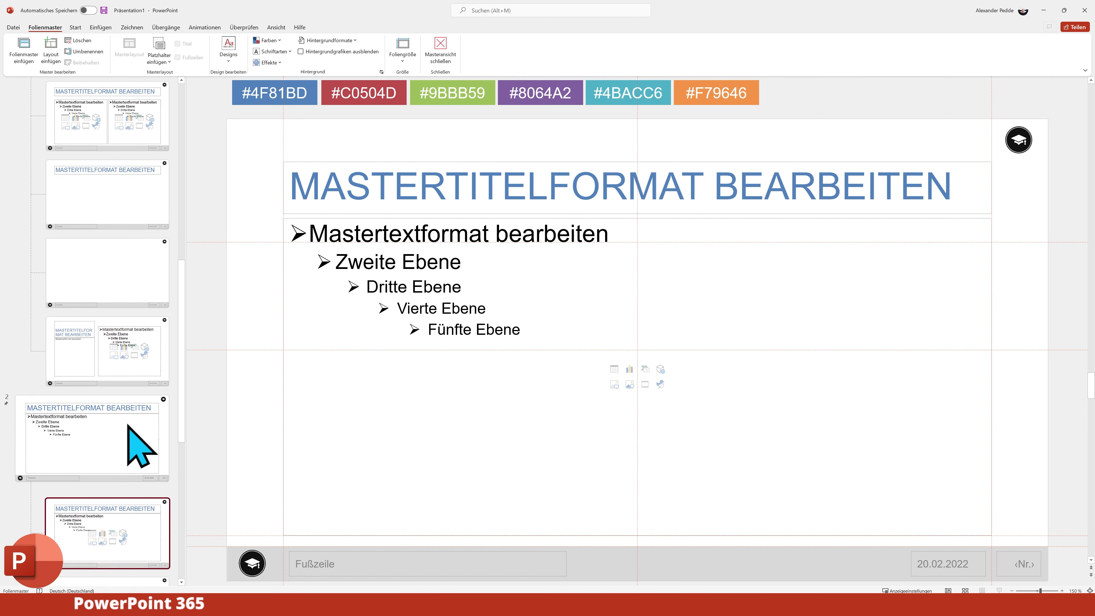
- Delete the content, two-content, title-only, title, content-with-caption and blank layouts, leaving the picture-with-caption layout under Bilder
{"action": "scroll", "coordinate": [129, 432], "scroll_direction": "down", "scroll_amount": 2}
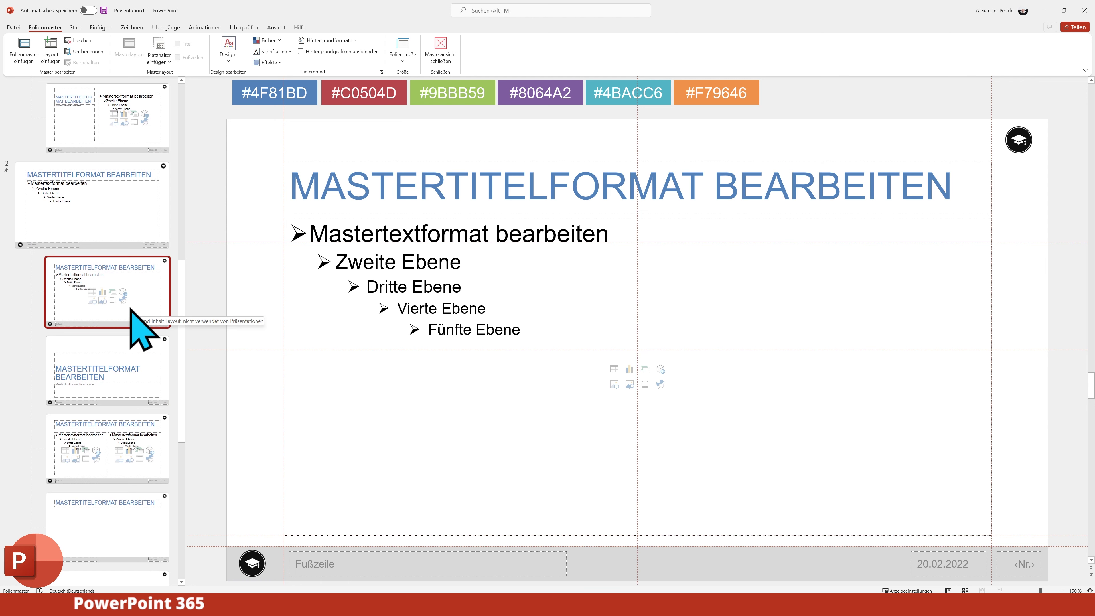
{"action": "key", "text": "Delete"}
{"action": "left_click", "coordinate": [126, 402]}
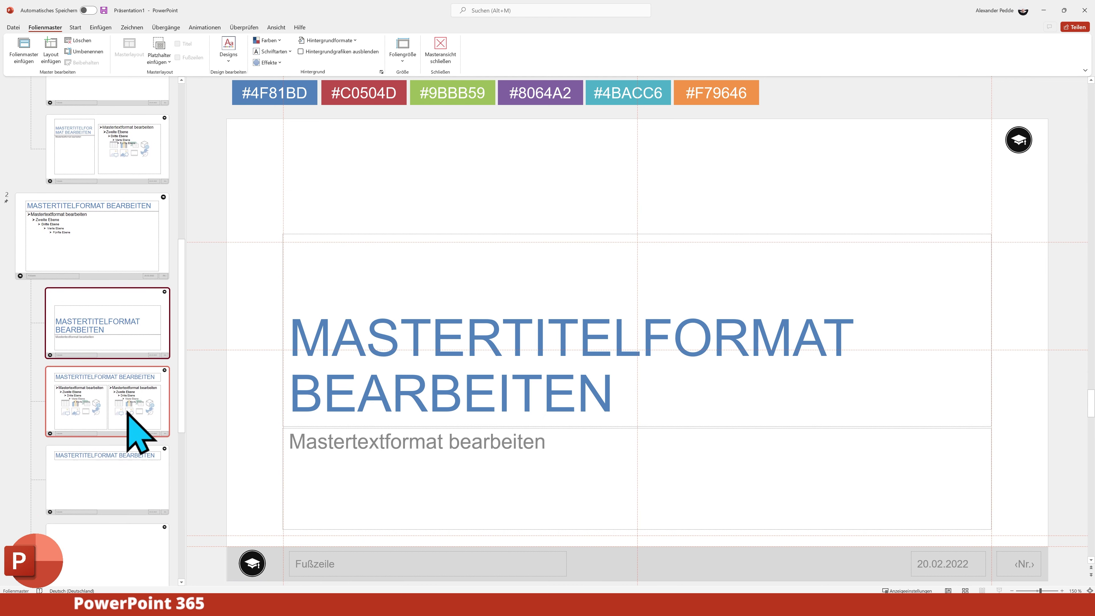
{"action": "key", "text": "Delete"}
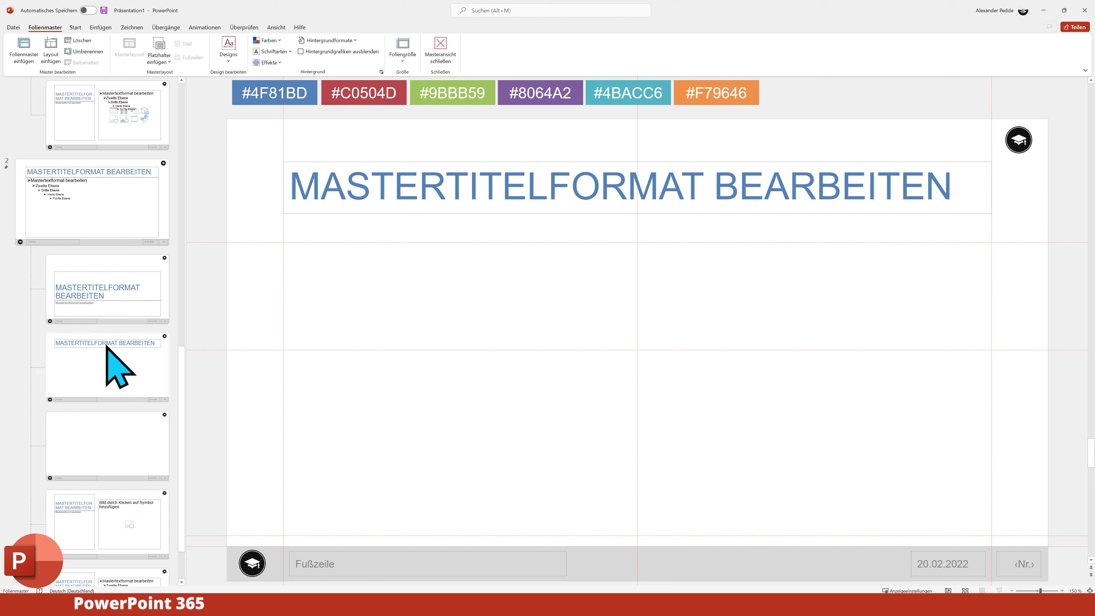
{"action": "key", "text": "Delete"}
{"action": "left_click", "coordinate": [121, 330]}
{"action": "key", "text": "Delete"}
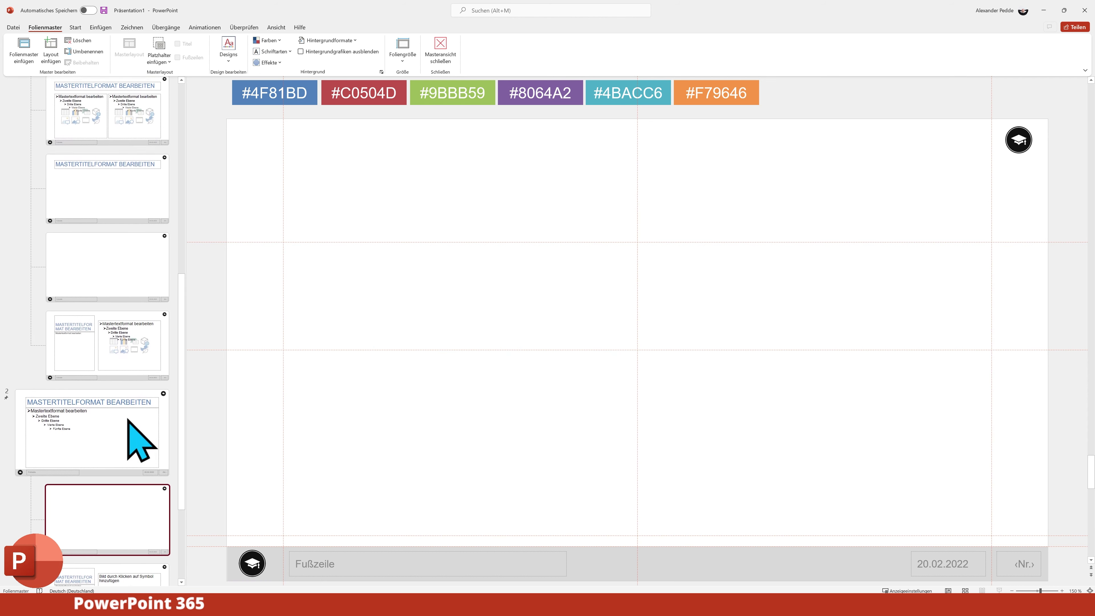
{"action": "left_click", "coordinate": [113, 524]}
{"action": "key", "text": "Delete"}
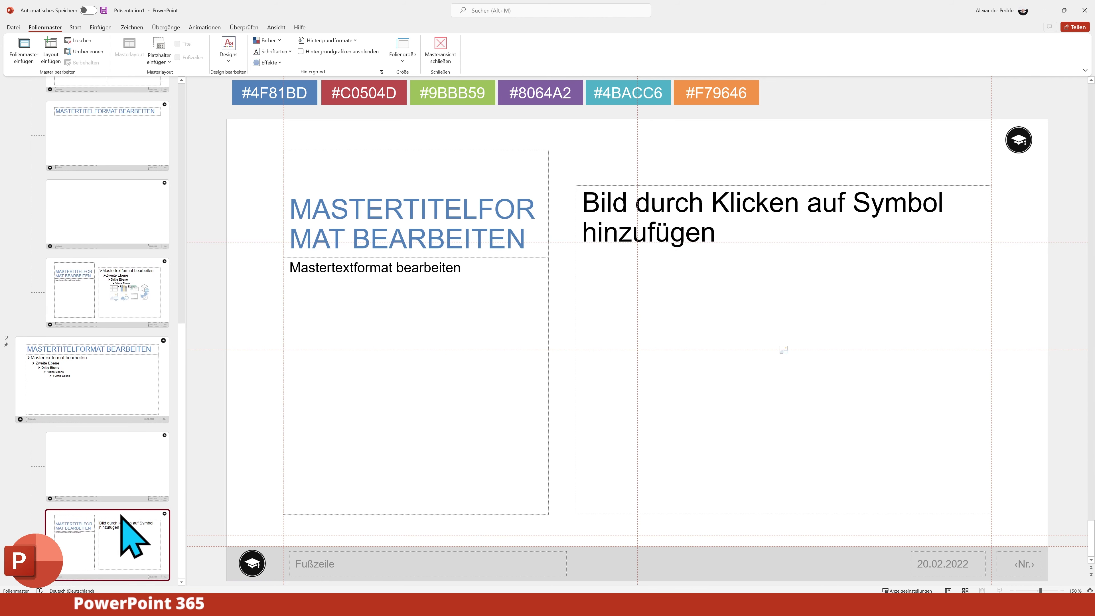
{"action": "left_click", "coordinate": [128, 465]}
{"action": "key", "text": "Delete"}
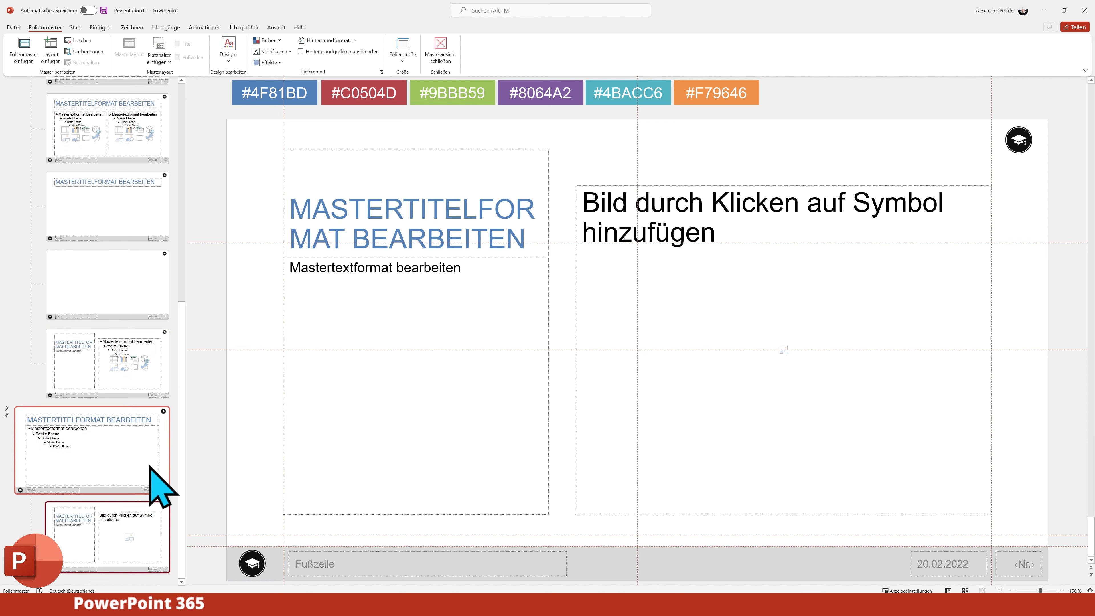
{"action": "mouse_move", "coordinate": [118, 542]}
{"action": "left_mouse_down"}
{"action": "mouse_move", "coordinate": [138, 343]}
{"action": "mouse_move", "coordinate": [91, 578]}
{"action": "left_mouse_up"}
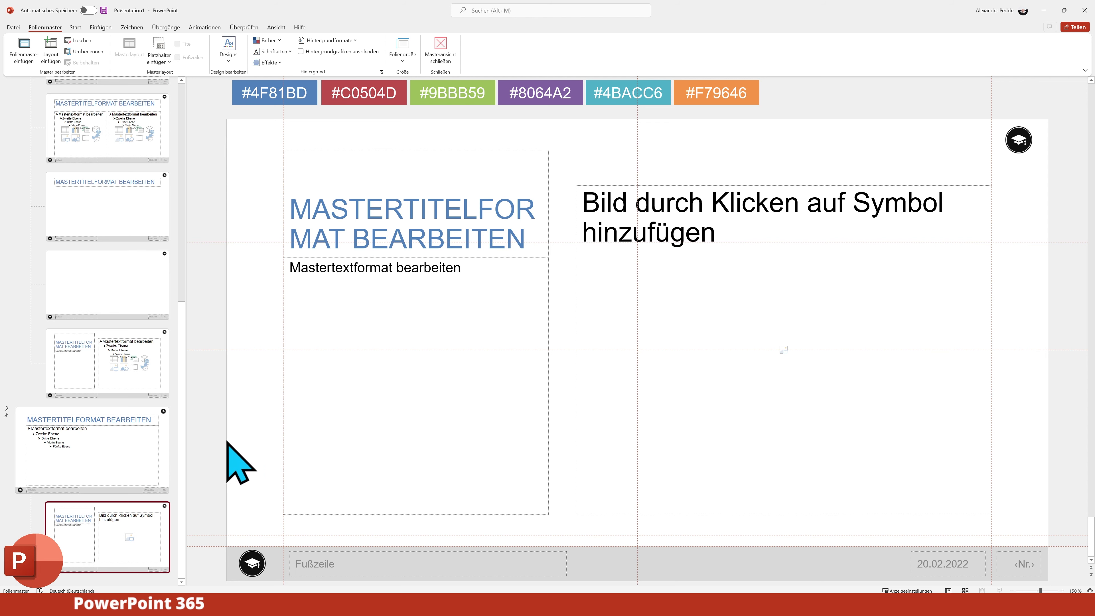
- Insert two new layouts under the Bilder master and delete the second one's title placeholder
{"action": "right_click", "coordinate": [107, 500]}
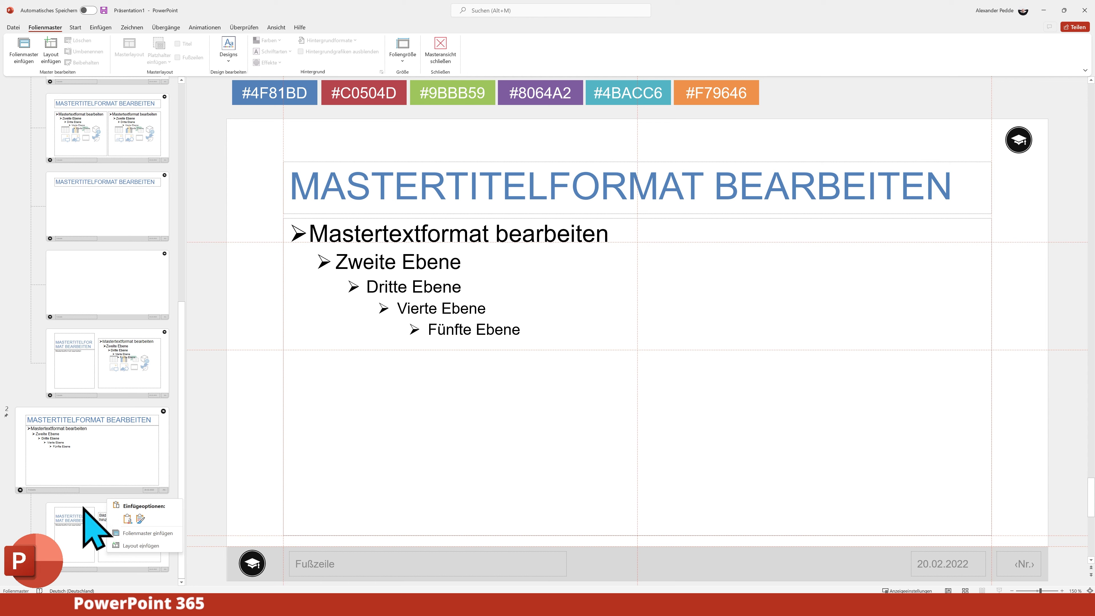
{"action": "left_click", "coordinate": [125, 546]}
{"action": "scroll", "coordinate": [130, 526], "scroll_direction": "down", "scroll_amount": 2}
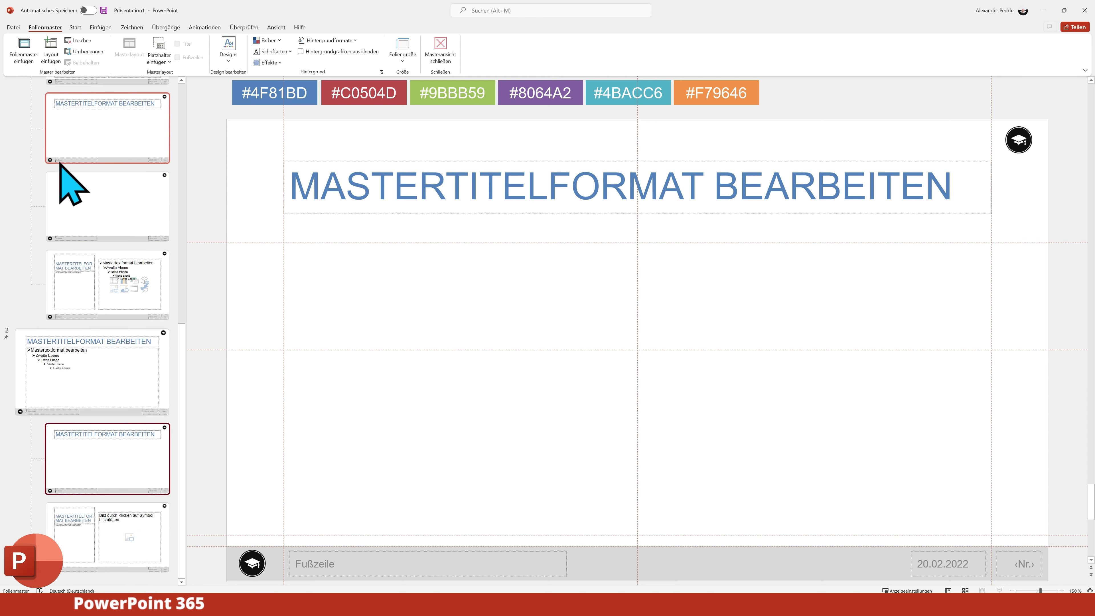
{"action": "left_click", "coordinate": [51, 61]}
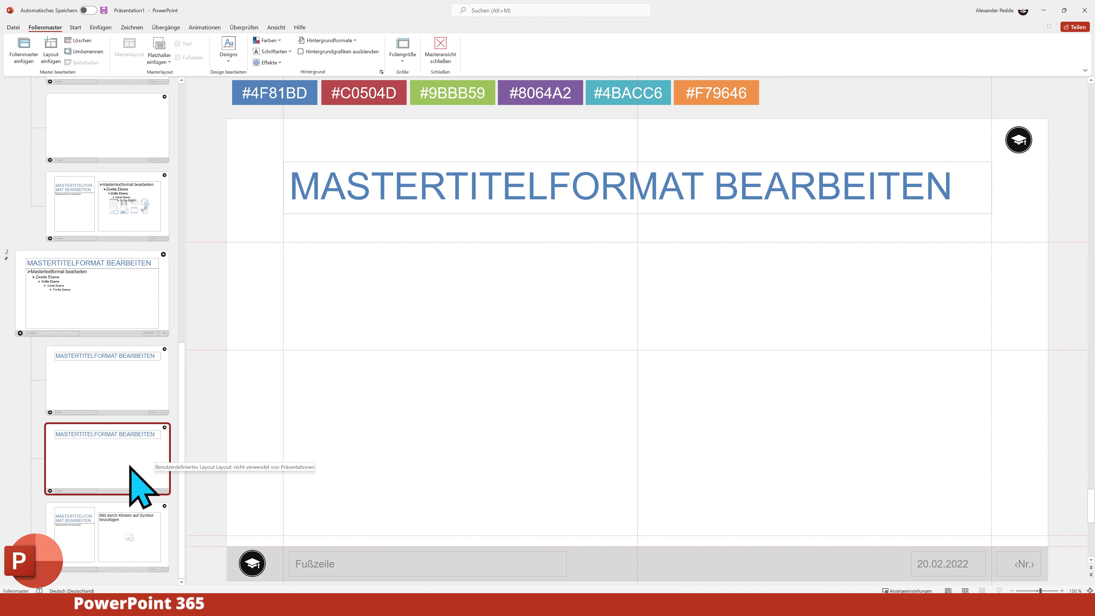
{"action": "left_click", "coordinate": [580, 213]}
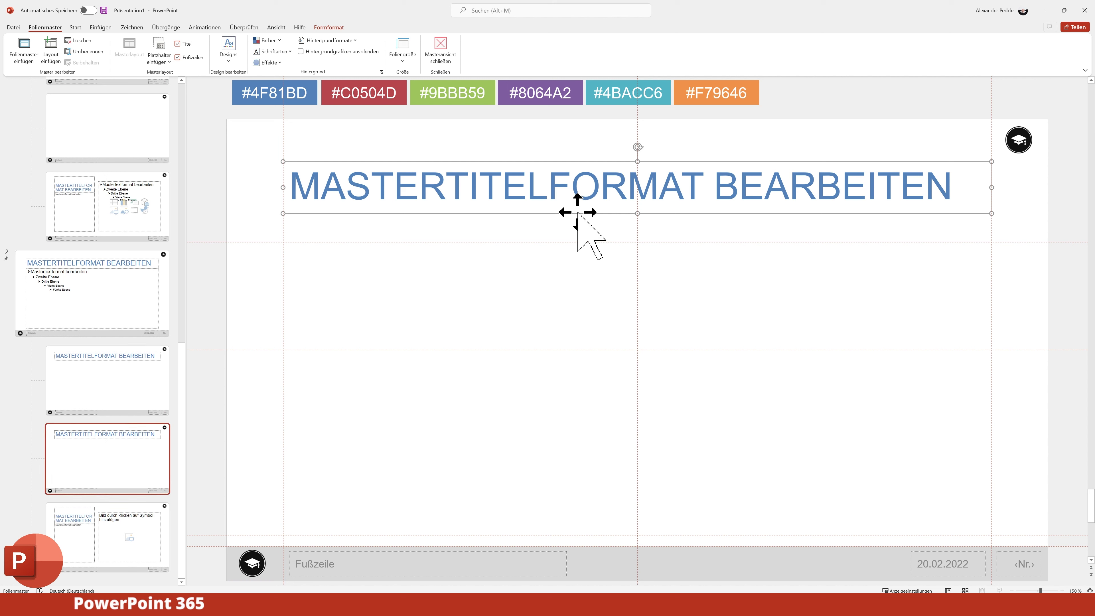
{"action": "key", "text": "Delete"}
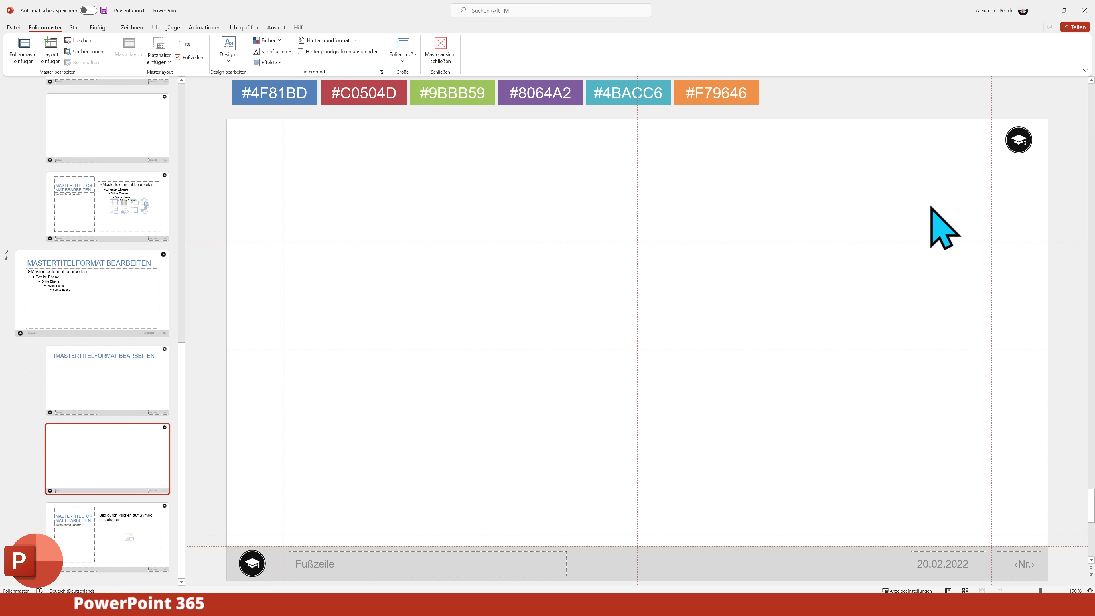
- Check the top-right logo on the Bilder master, then return to the new blank layout
{"action": "left_click", "coordinate": [166, 320]}
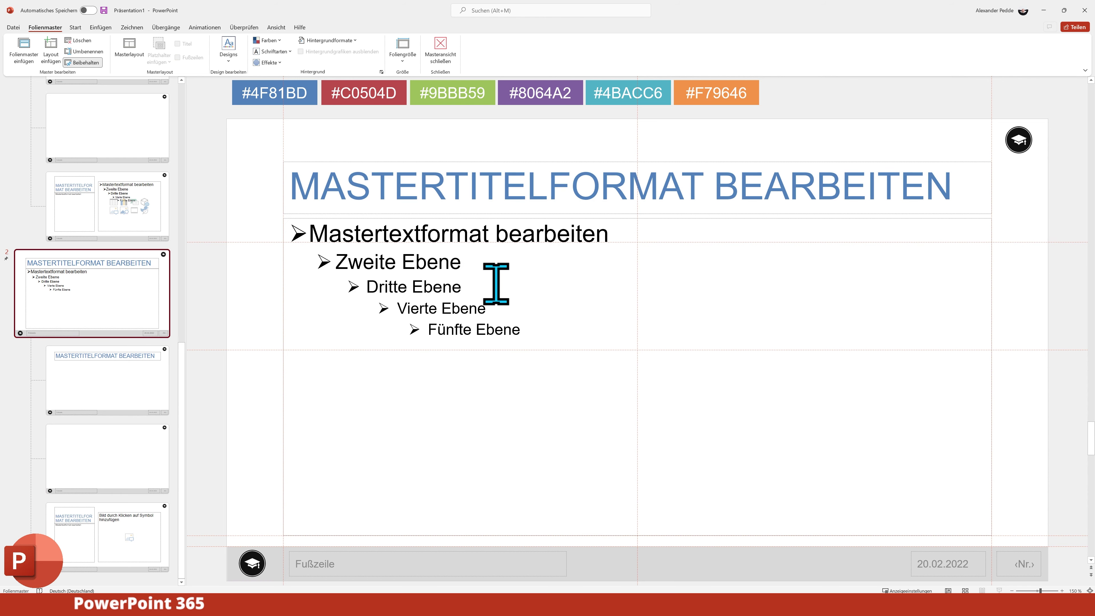
{"action": "left_click", "coordinate": [1026, 144]}
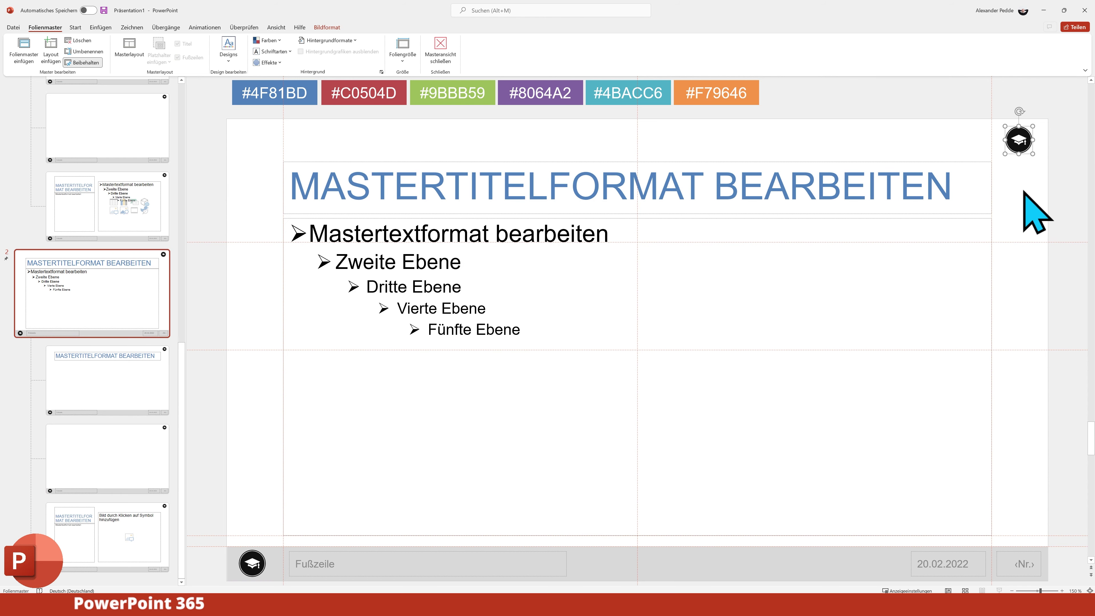
{"action": "left_click", "coordinate": [1023, 242]}
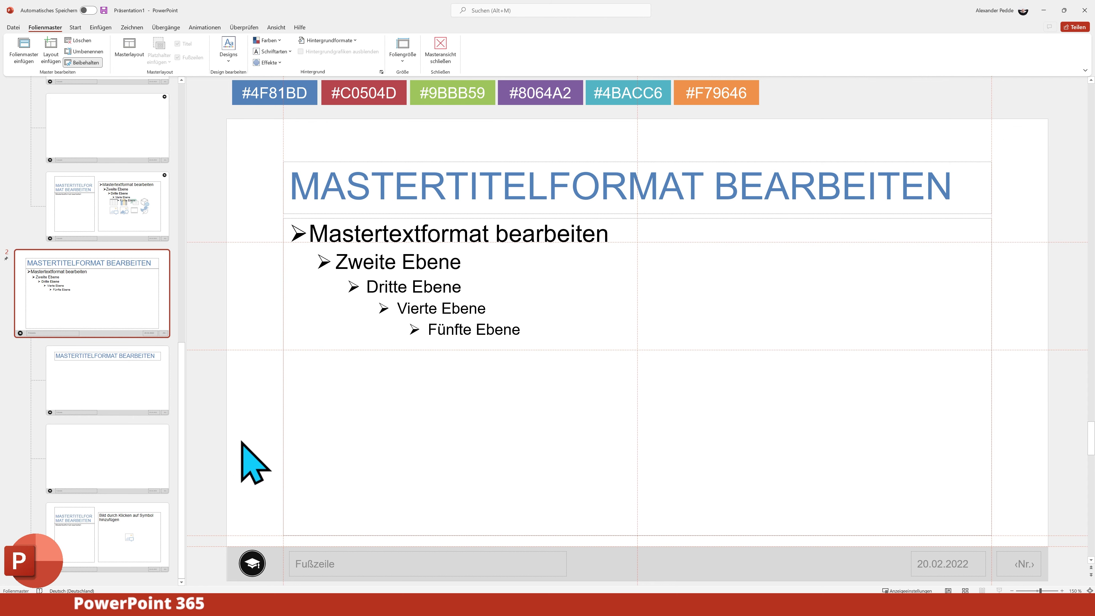
{"action": "left_click", "coordinate": [131, 449]}
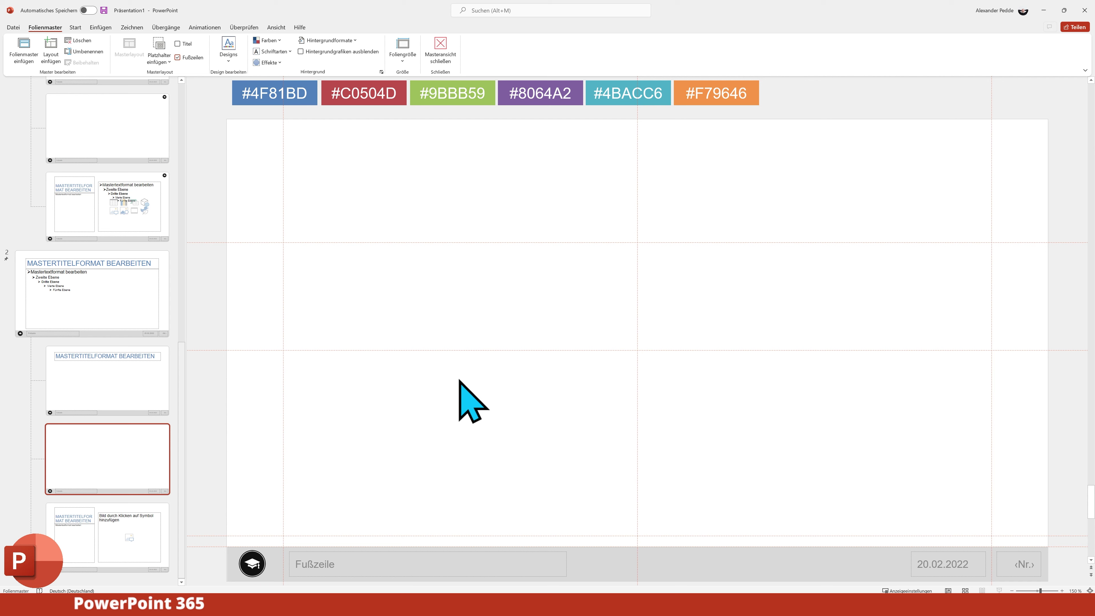
- Draw a full-slide picture placeholder (17.63 × 33.87 cm) on the blank layout and set it to Keine Kontur
{"action": "left_click", "coordinate": [170, 63]}
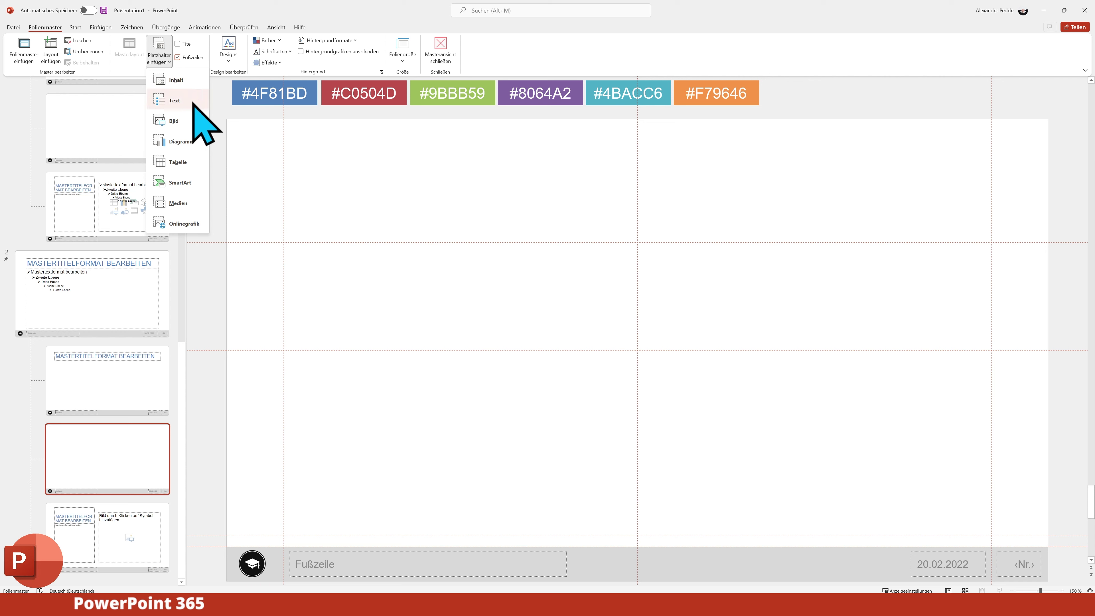
{"action": "left_click", "coordinate": [184, 123]}
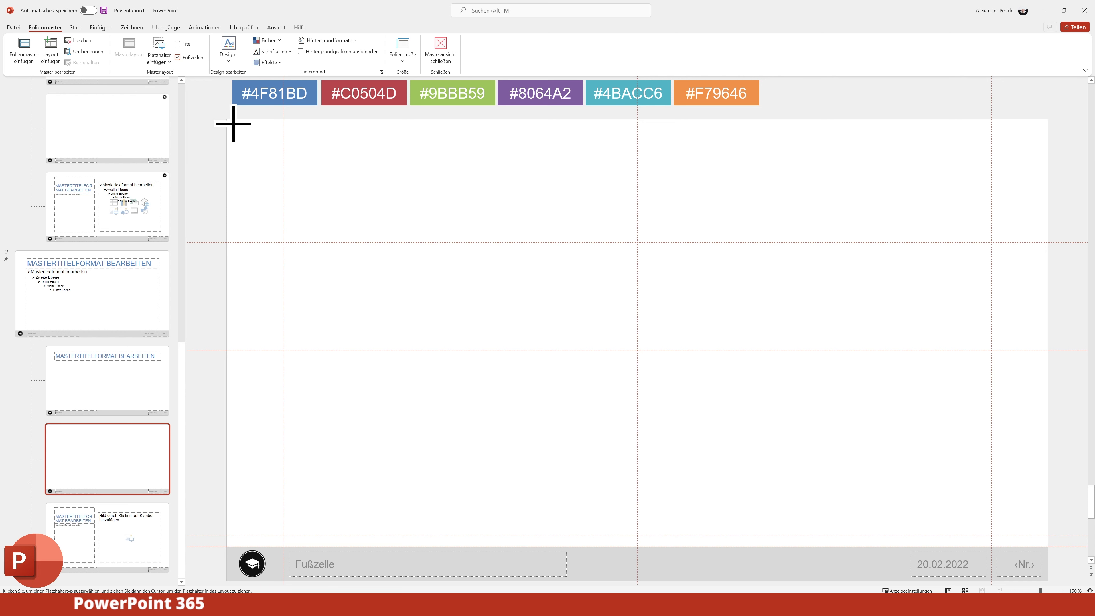
{"action": "left_click_drag", "start_coordinate": [229, 125], "coordinate": [1047, 546]}
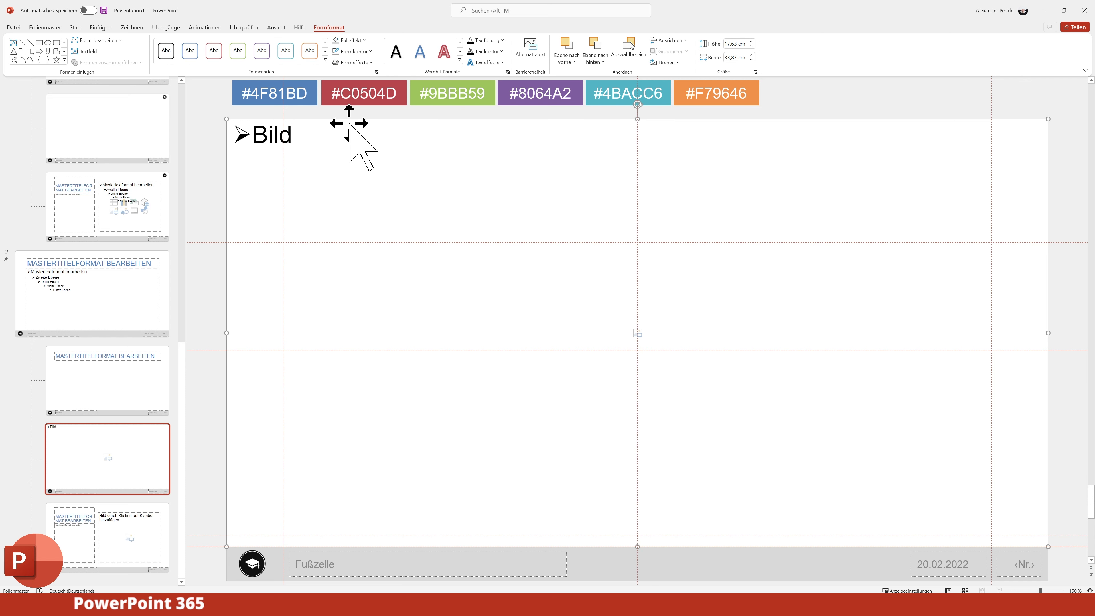
{"action": "left_click", "coordinate": [366, 51]}
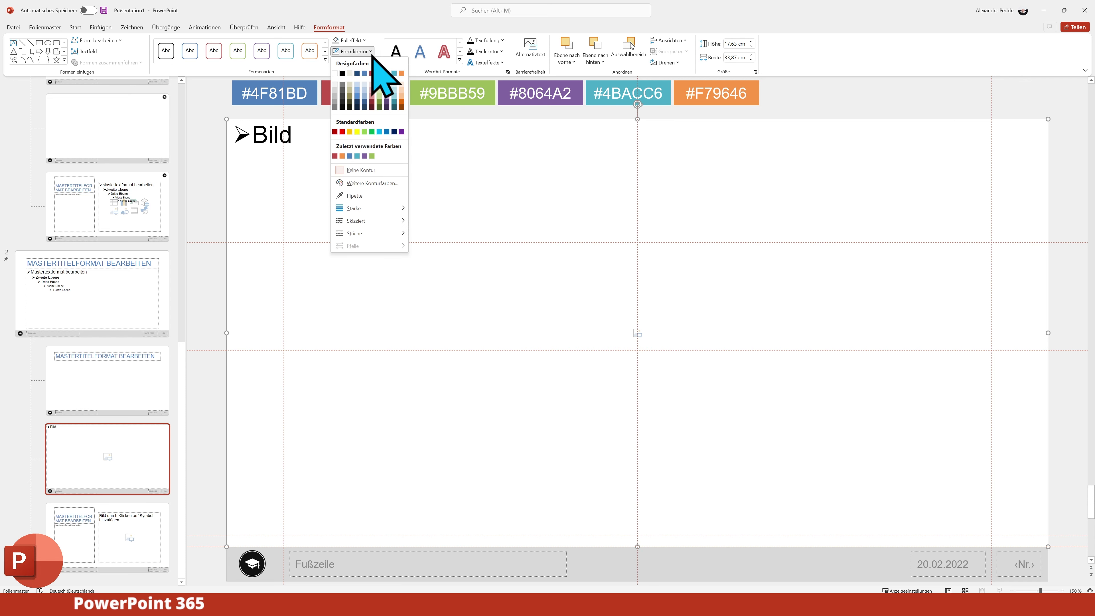
{"action": "left_click", "coordinate": [371, 170]}
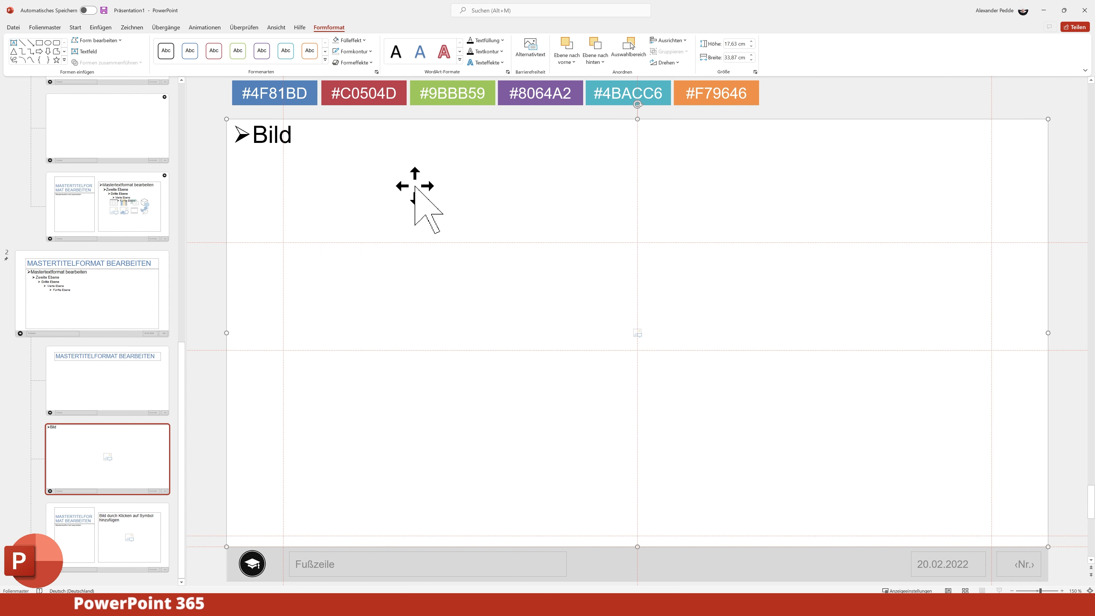
- Replace the placeholder prompt 'Bild' with 'Bild einfügen', centred horizontally and vertically (Mitte)
{"action": "double_click", "coordinate": [274, 136]}
{"action": "key", "text": "Delete"}
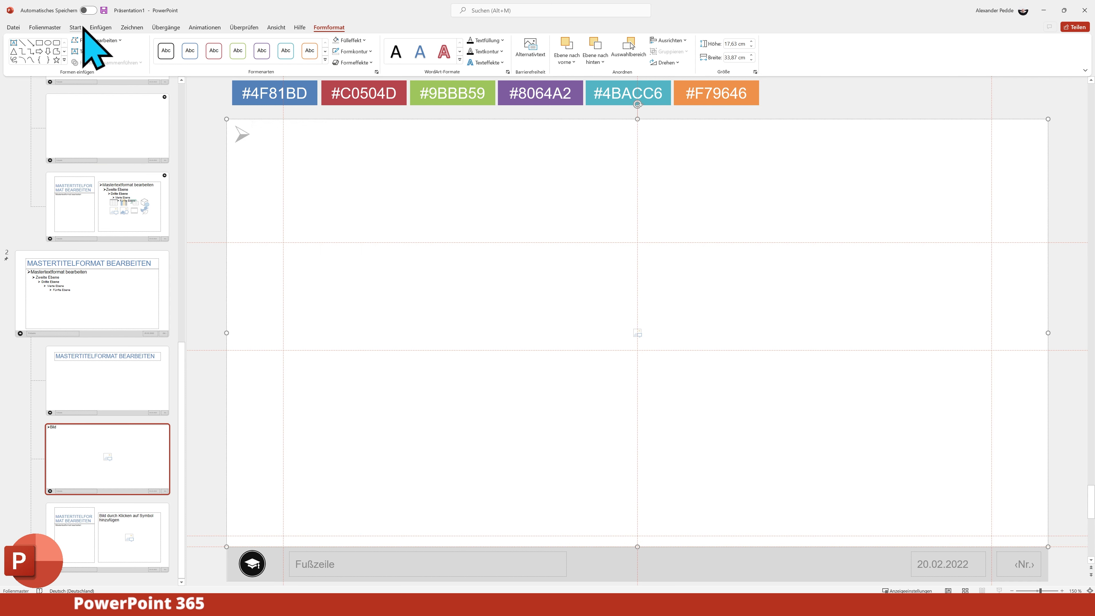
{"action": "left_click", "coordinate": [77, 28]}
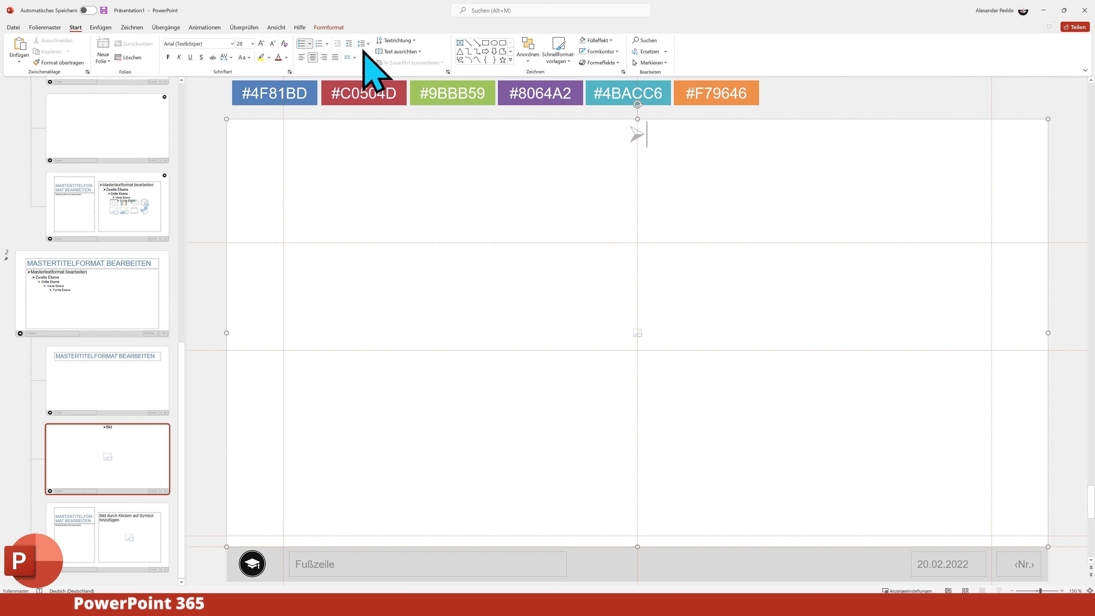
{"action": "left_click", "coordinate": [398, 51]}
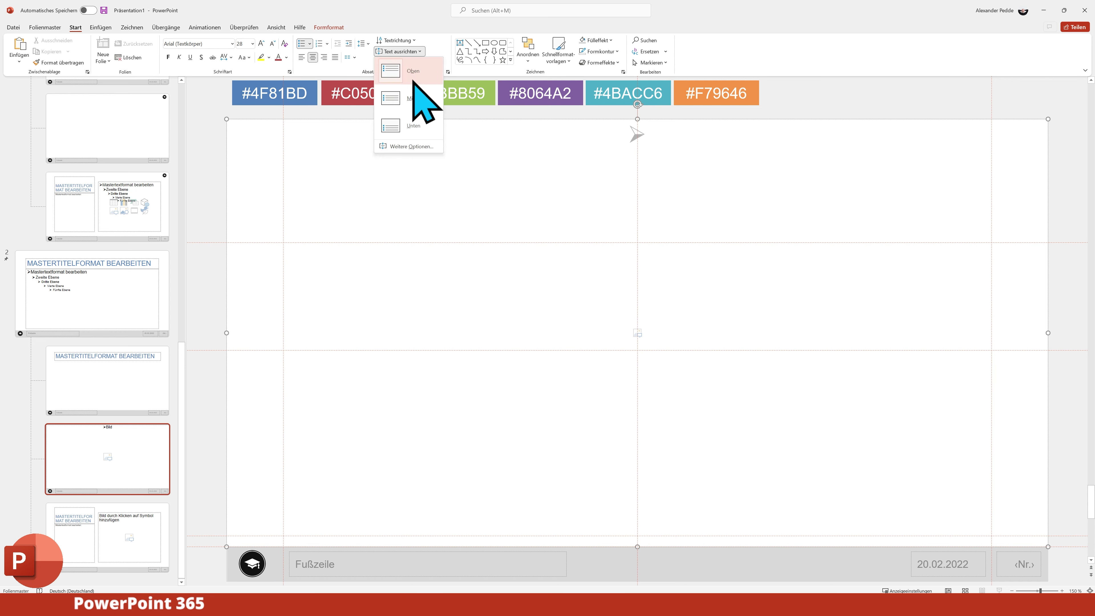
{"action": "left_click", "coordinate": [416, 98]}
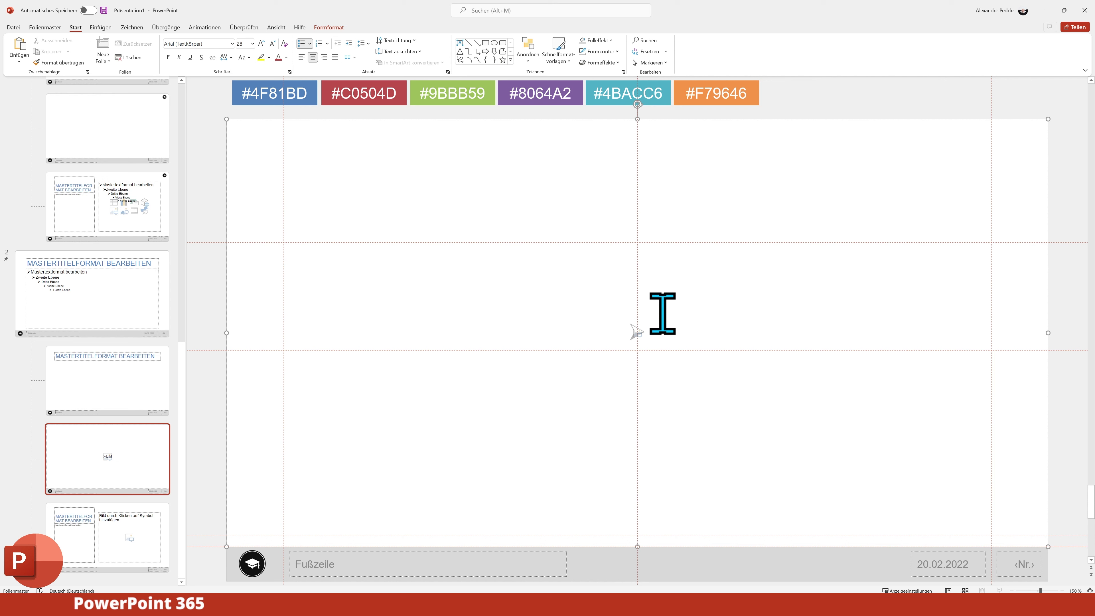
{"action": "type", "text": "Bild"}
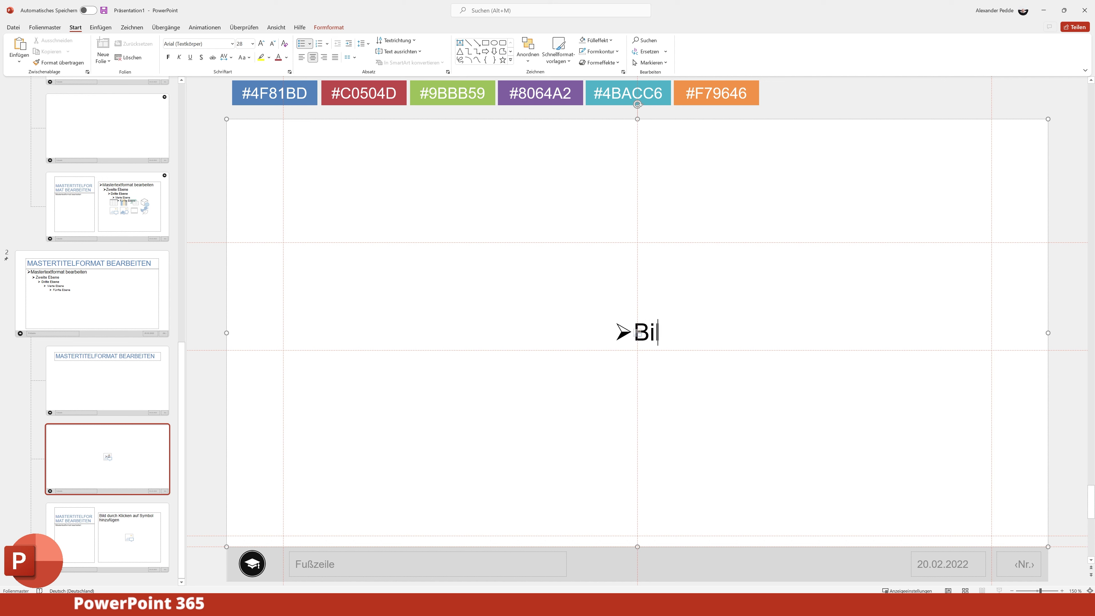
{"action": "type", "text": "einfüg"}
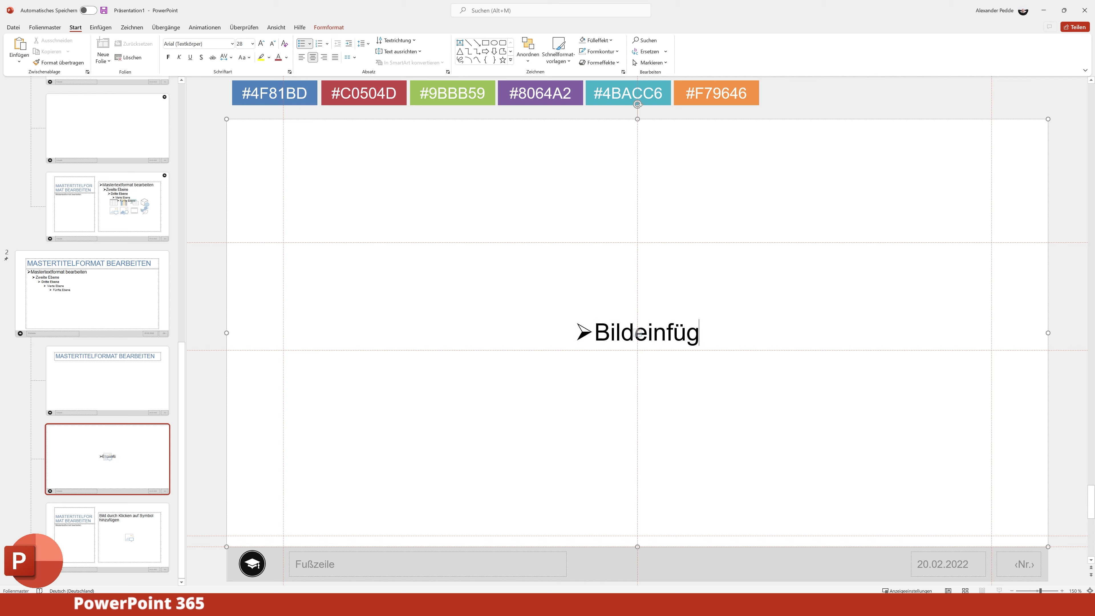
{"action": "type", "text": "en"}
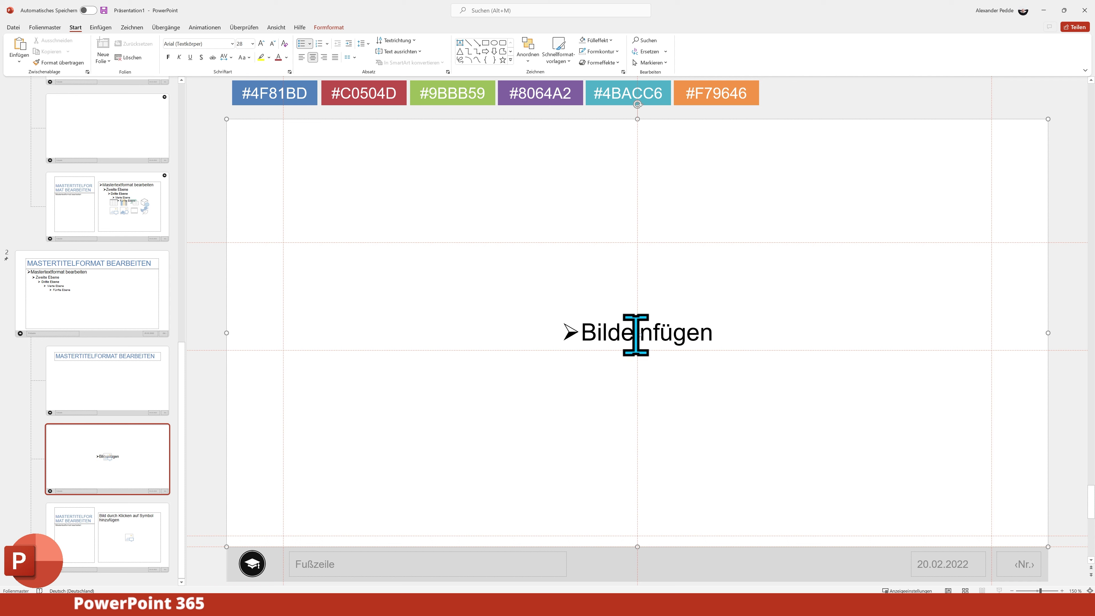
{"action": "left_click", "coordinate": [622, 332]}
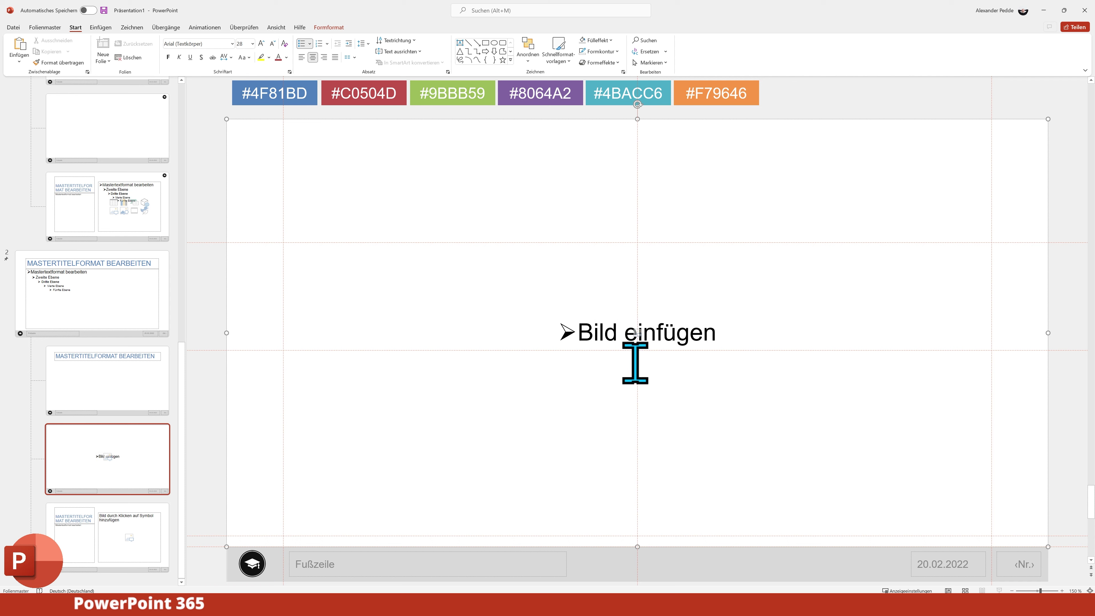
{"action": "left_click", "coordinate": [1061, 416]}
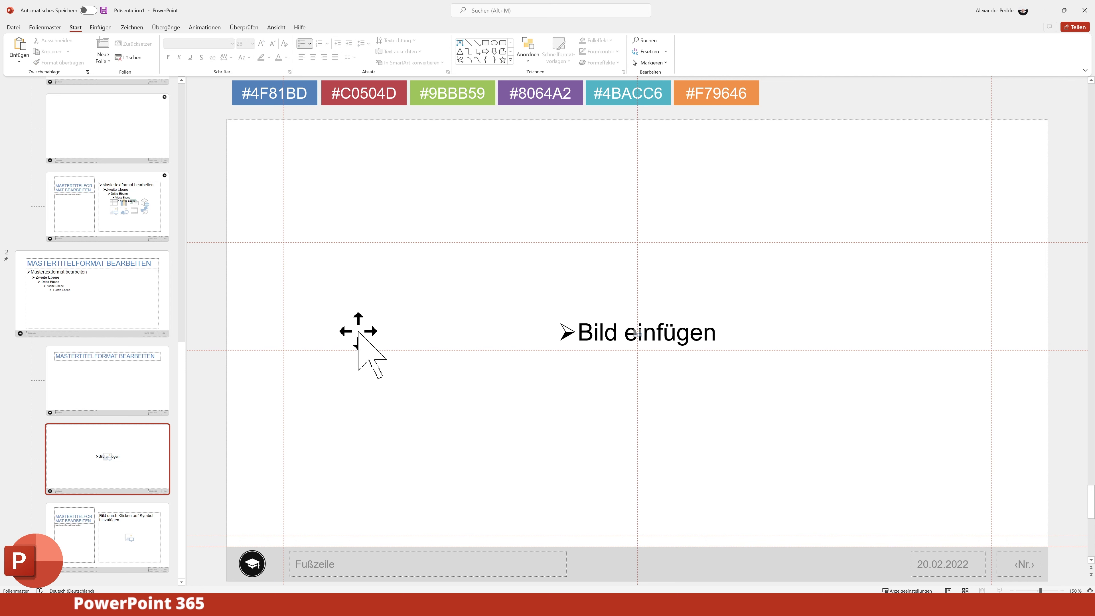
- Close the slide master view and return to normal view
{"action": "left_click", "coordinate": [278, 29]}
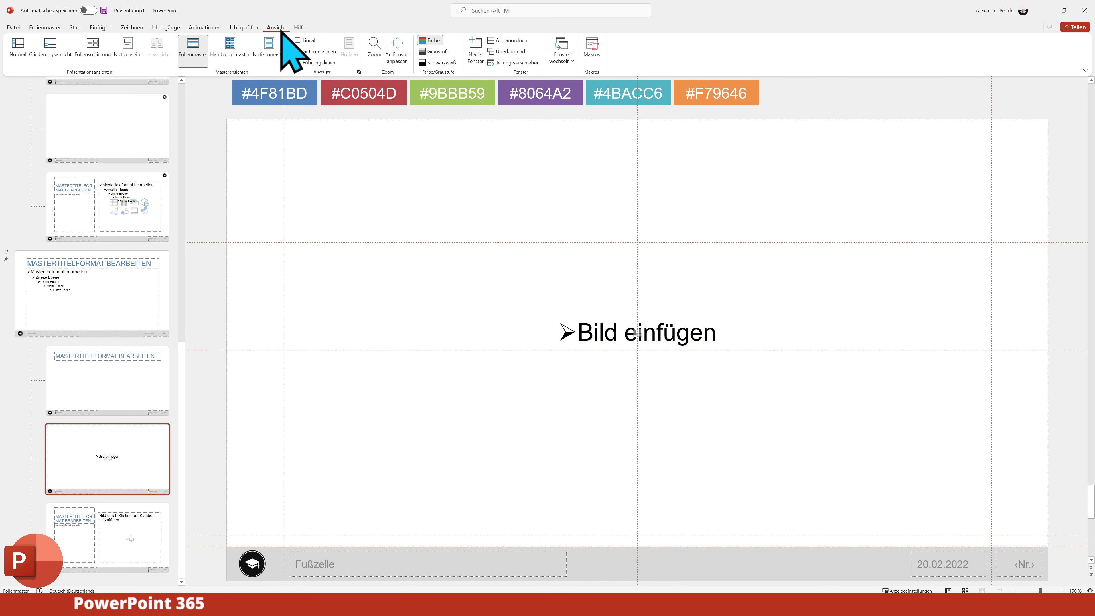
{"action": "left_click", "coordinate": [192, 60]}
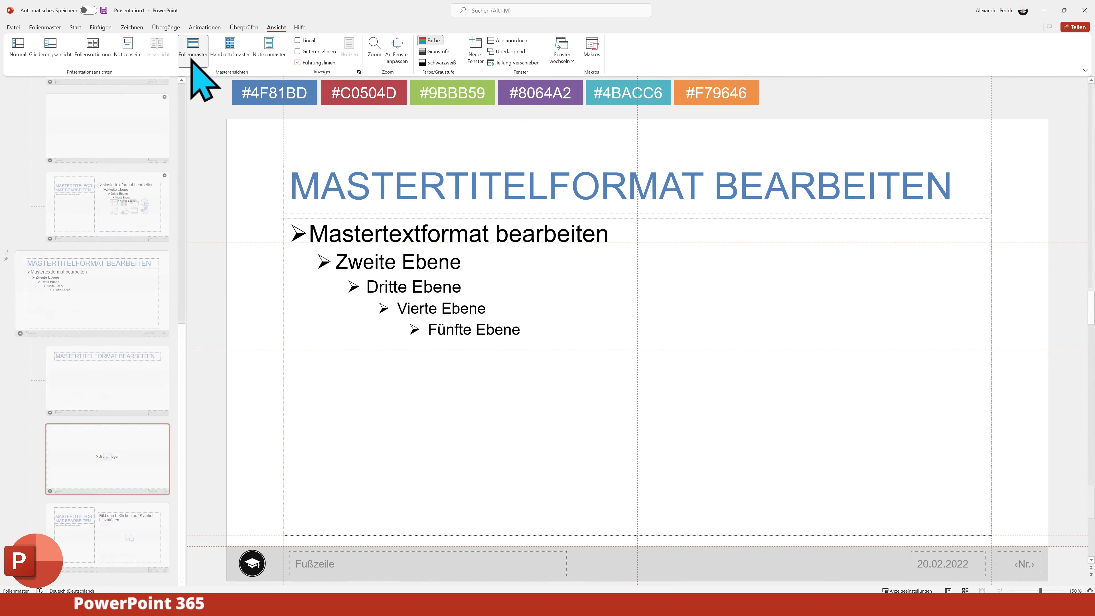
{"action": "left_click", "coordinate": [16, 55]}
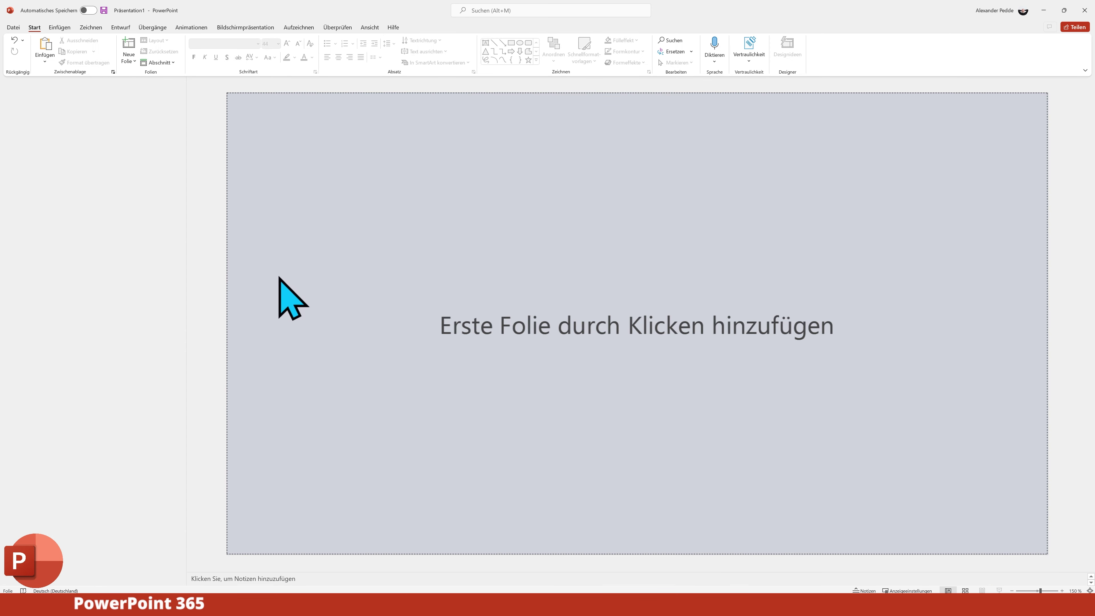
- Add a first title slide and bring up the Neue Folie layout choices
{"action": "right_click", "coordinate": [87, 123]}
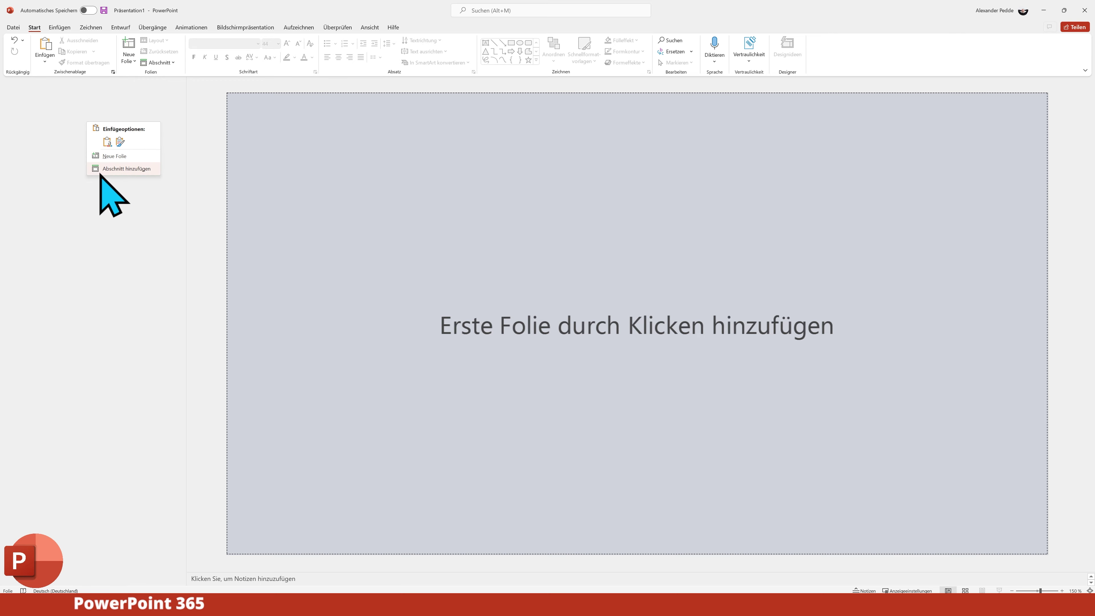
{"action": "left_click", "coordinate": [104, 156]}
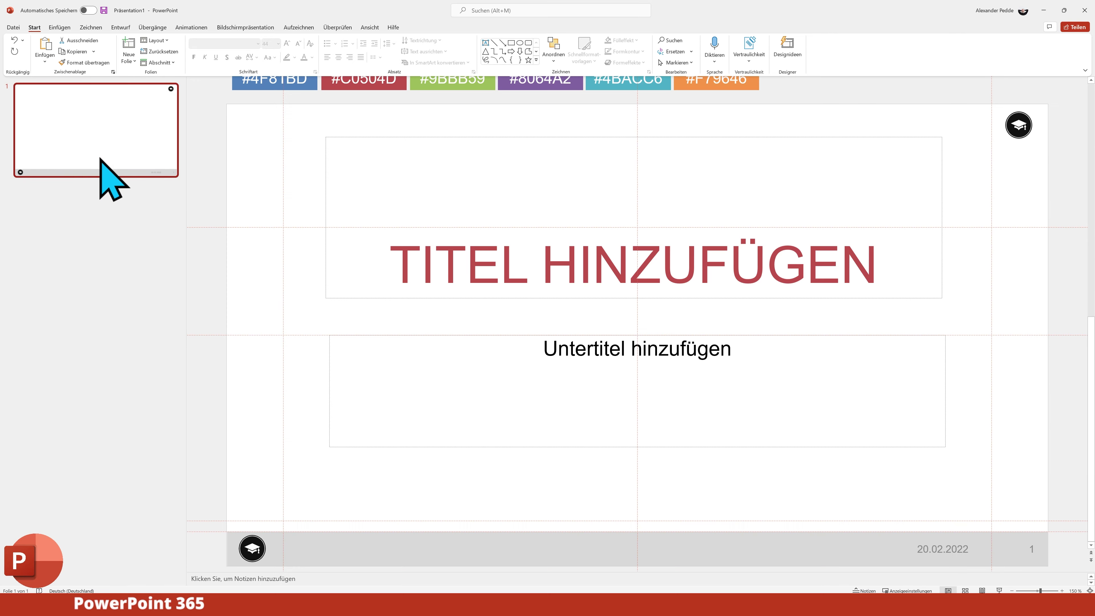
{"action": "left_click", "coordinate": [134, 60]}
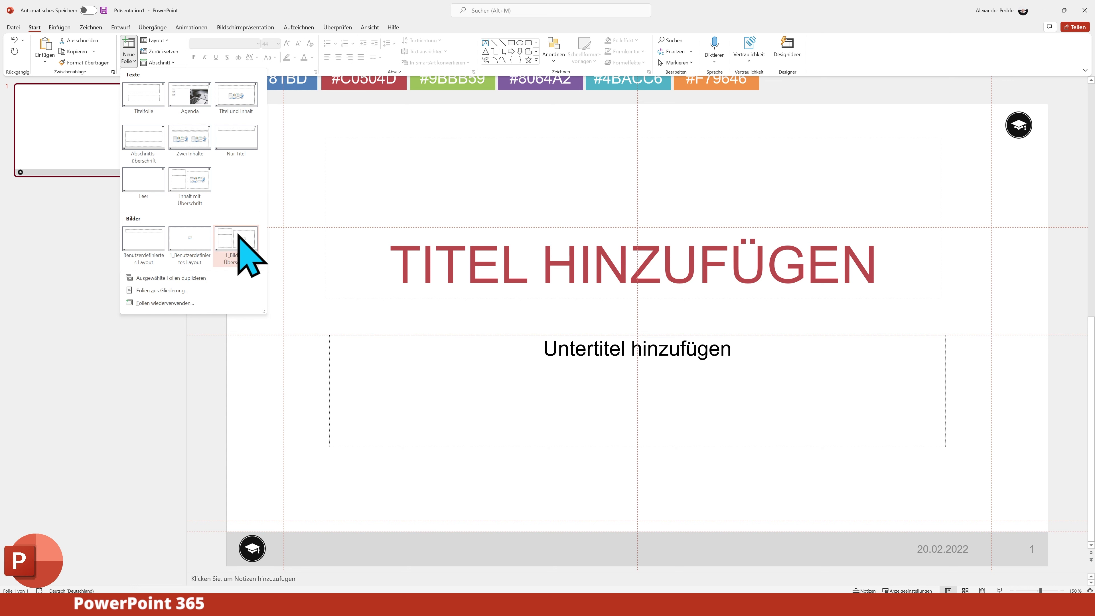
- Add a slide with the 1_Bild picture layout and fill its placeholder with the 4K Büro image
{"action": "left_click", "coordinate": [191, 241]}
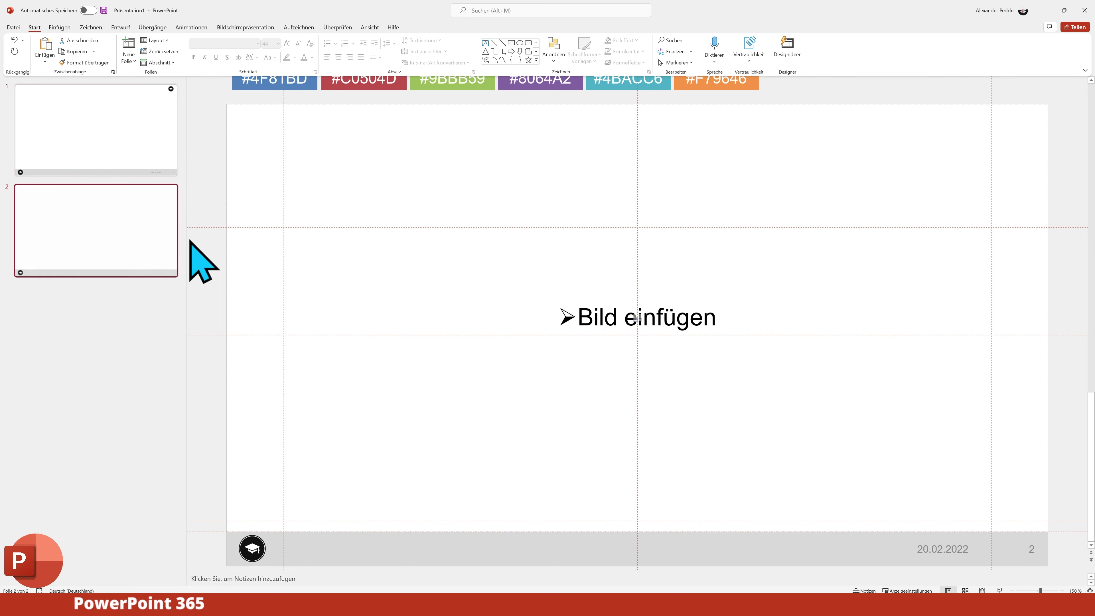
{"action": "left_click", "coordinate": [637, 319]}
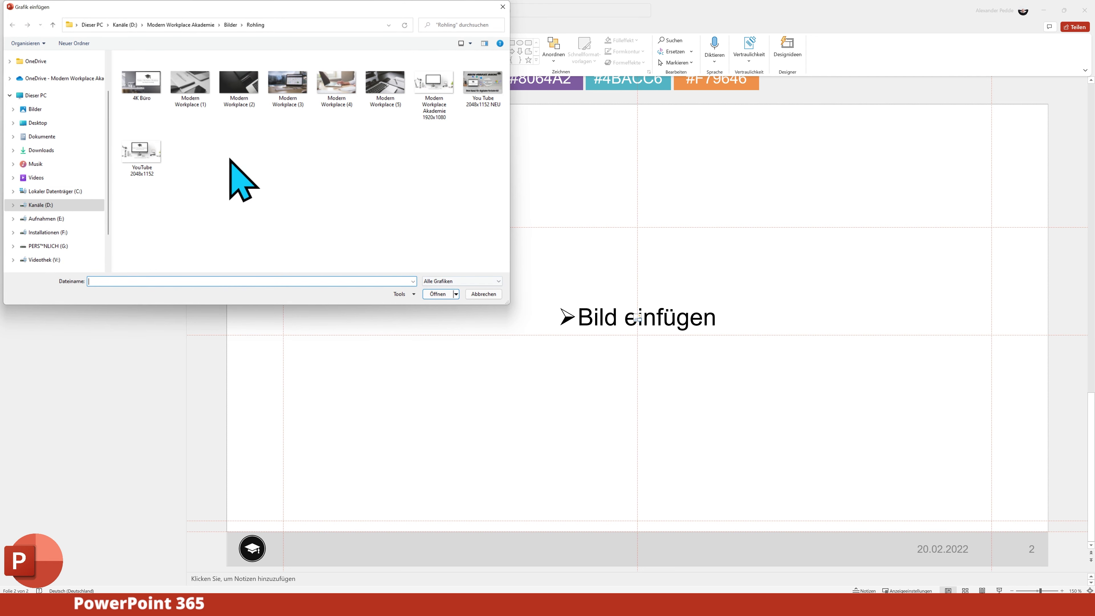
{"action": "left_click", "coordinate": [144, 91]}
{"action": "double_click", "coordinate": [143, 90]}
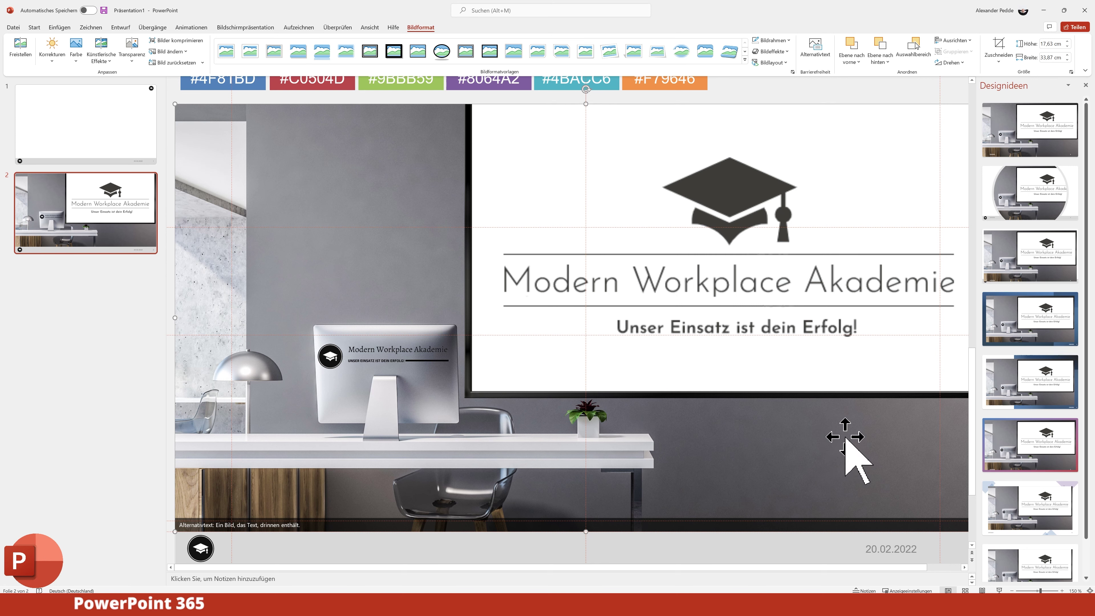
- Crop the office photo to shift it lower within the placeholder
{"action": "left_click", "coordinate": [1085, 85]}
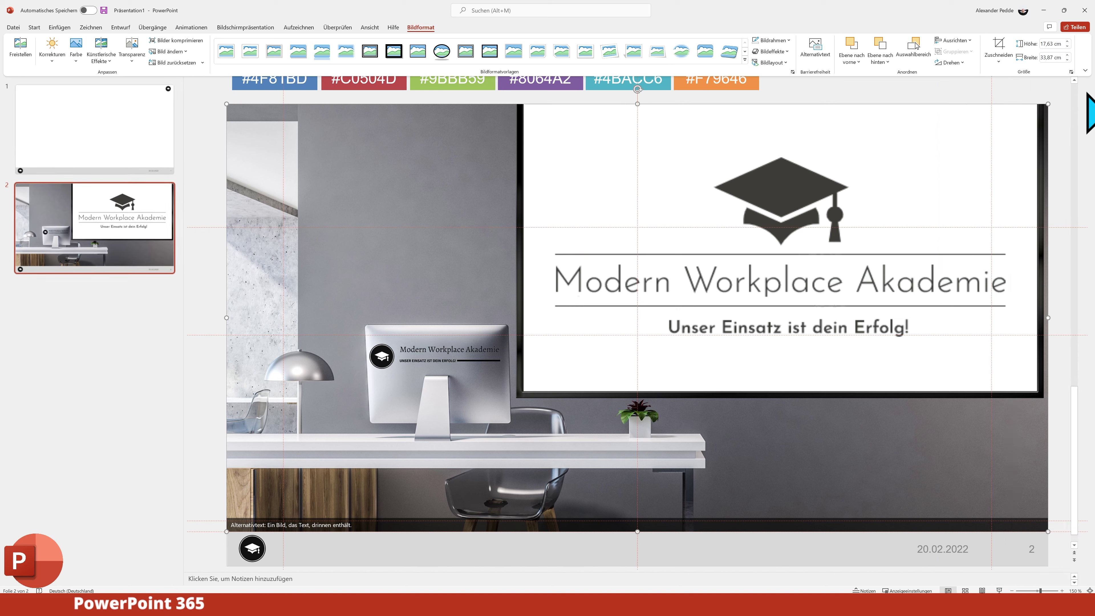
{"action": "left_click", "coordinate": [994, 43]}
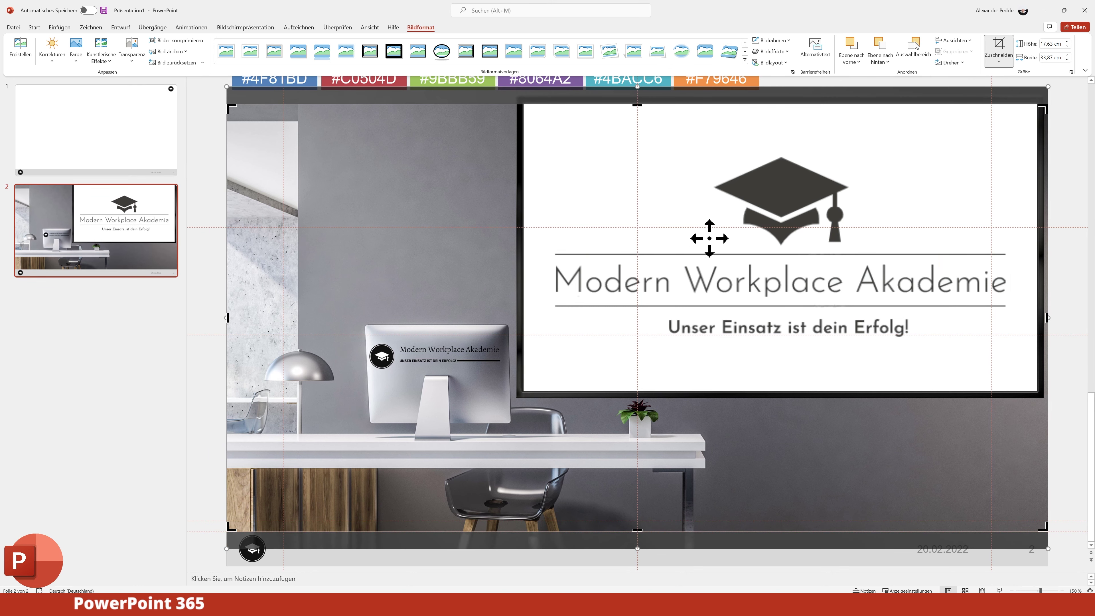
{"action": "left_click_drag", "start_coordinate": [709, 238], "coordinate": [709, 257]}
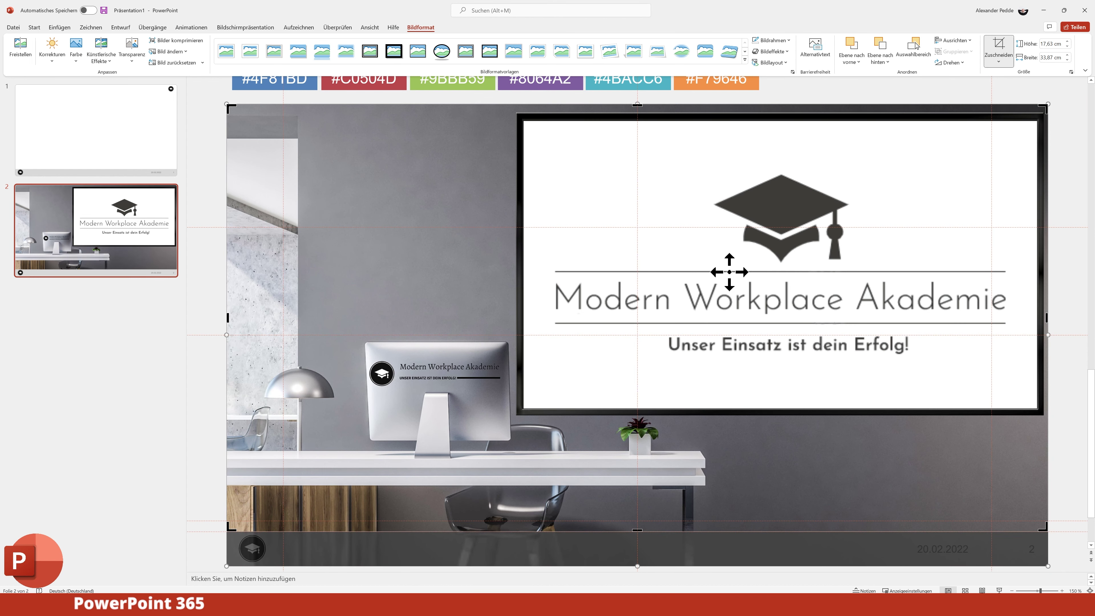
{"action": "left_click", "coordinate": [999, 48]}
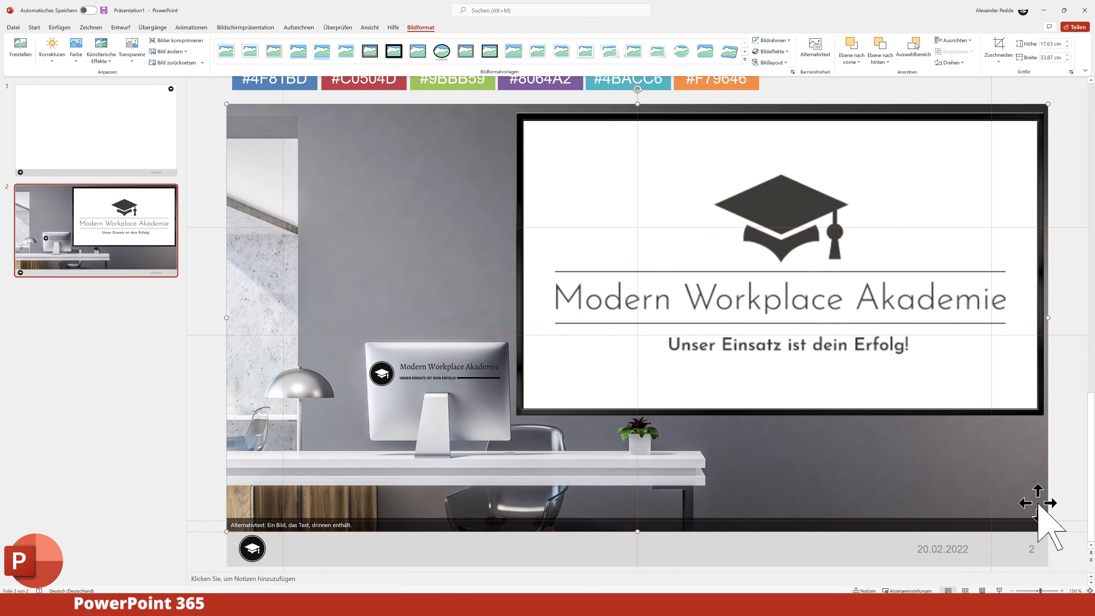
{"action": "left_click", "coordinate": [1068, 463]}
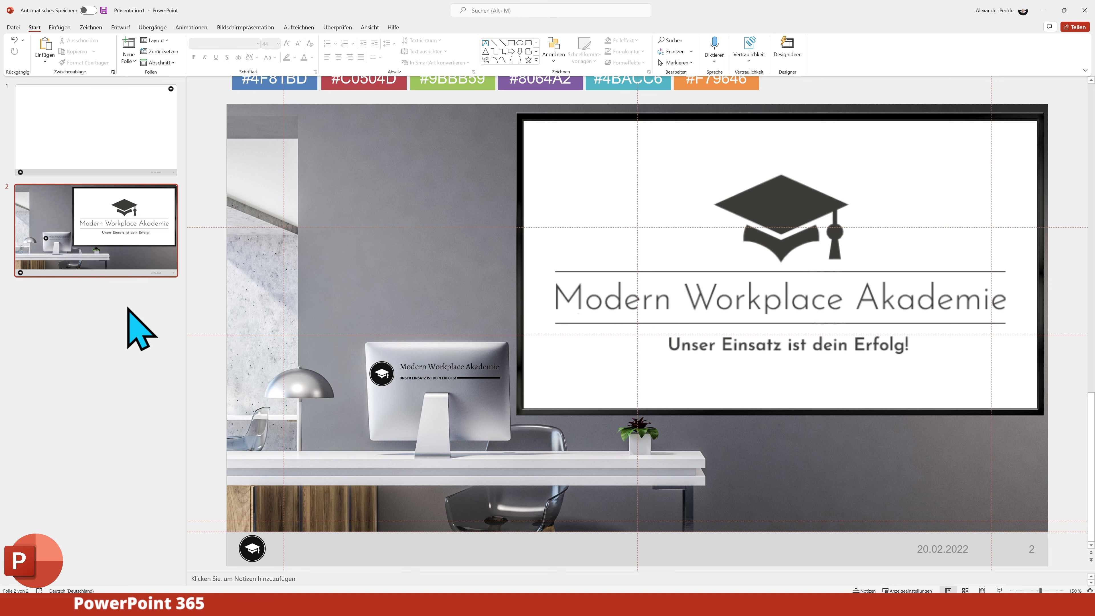
- Insert the office background image from this computer onto slide 1
{"action": "left_click", "coordinate": [151, 147]}
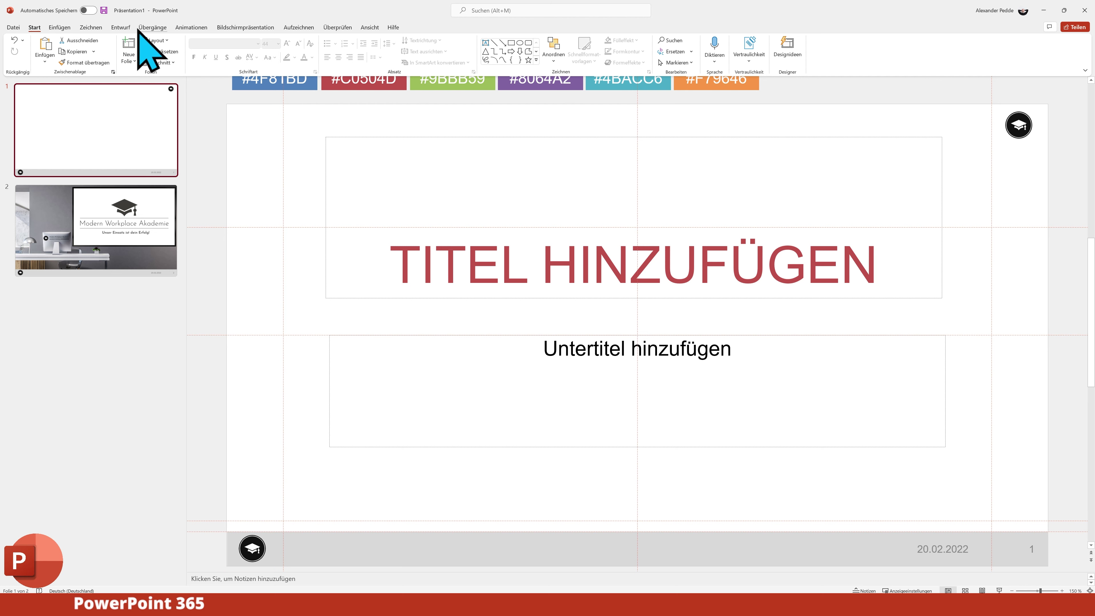
{"action": "left_click", "coordinate": [62, 28]}
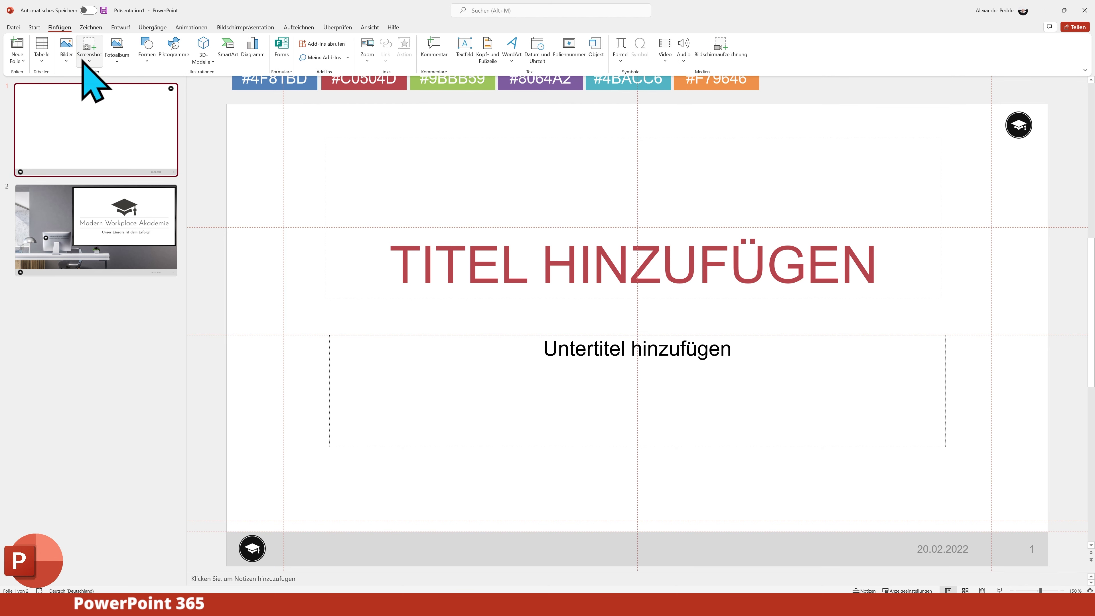
{"action": "left_click", "coordinate": [67, 54]}
{"action": "left_click", "coordinate": [86, 88]}
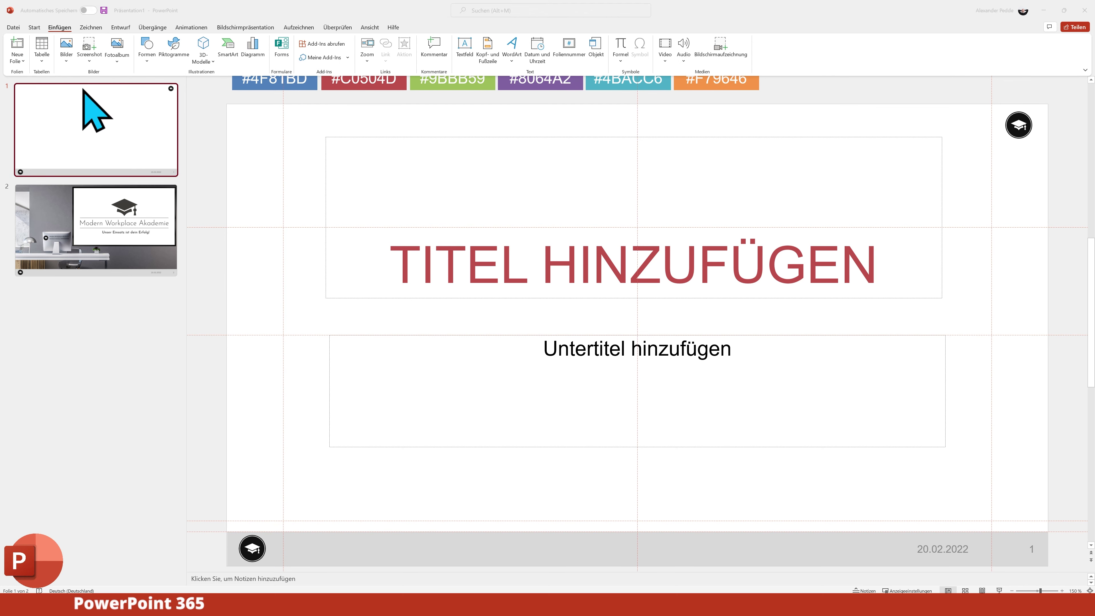
{"action": "double_click", "coordinate": [142, 85]}
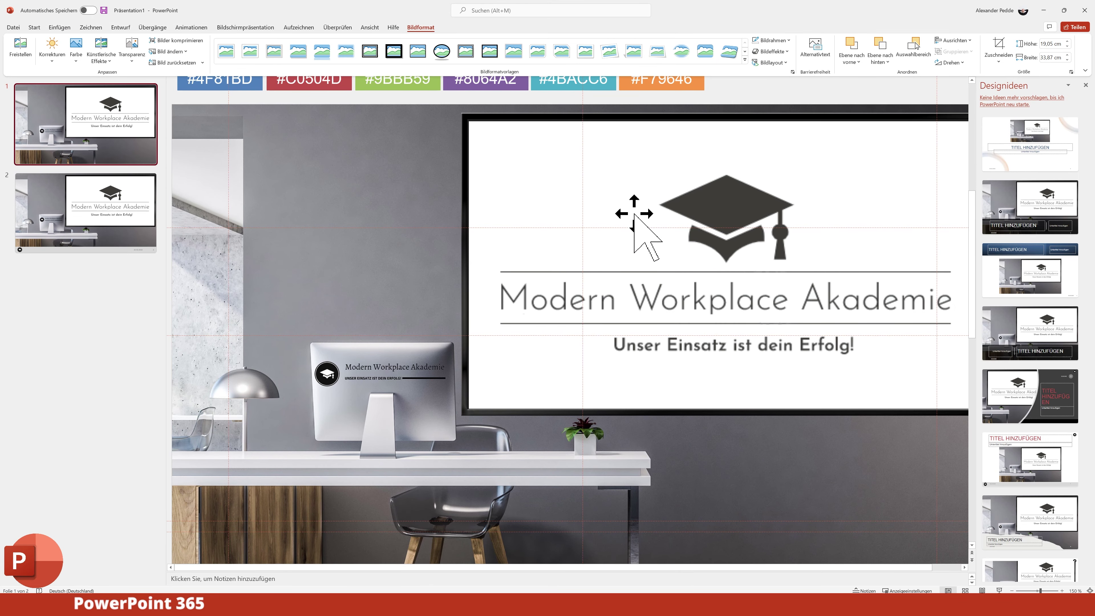
- Move and resize the background picture to about 27,66 cm wide
{"action": "left_click", "coordinate": [996, 43]}
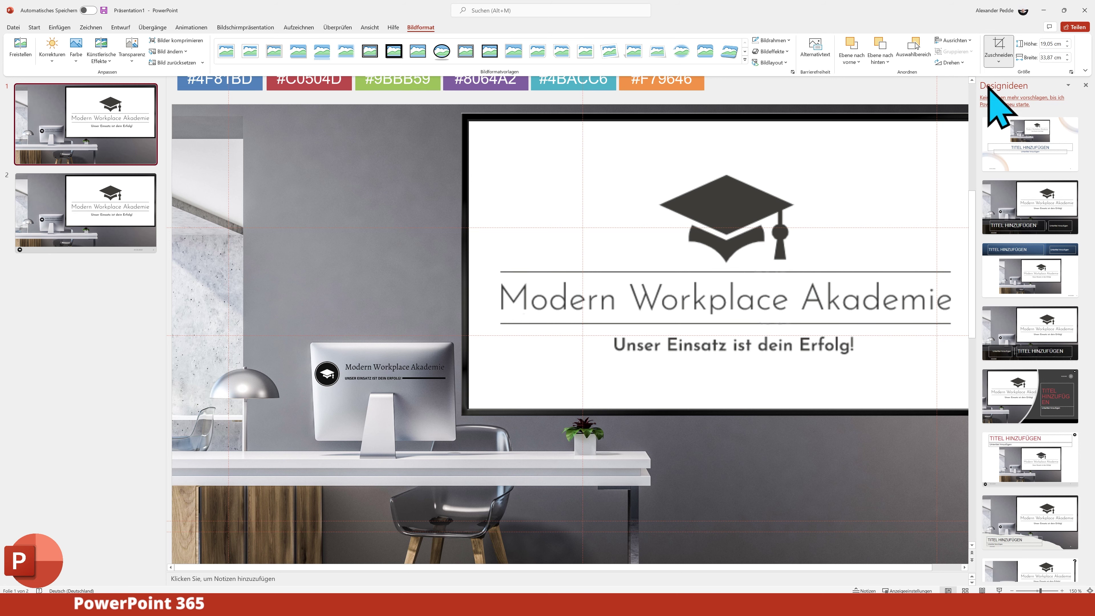
{"action": "left_click", "coordinate": [1086, 85]}
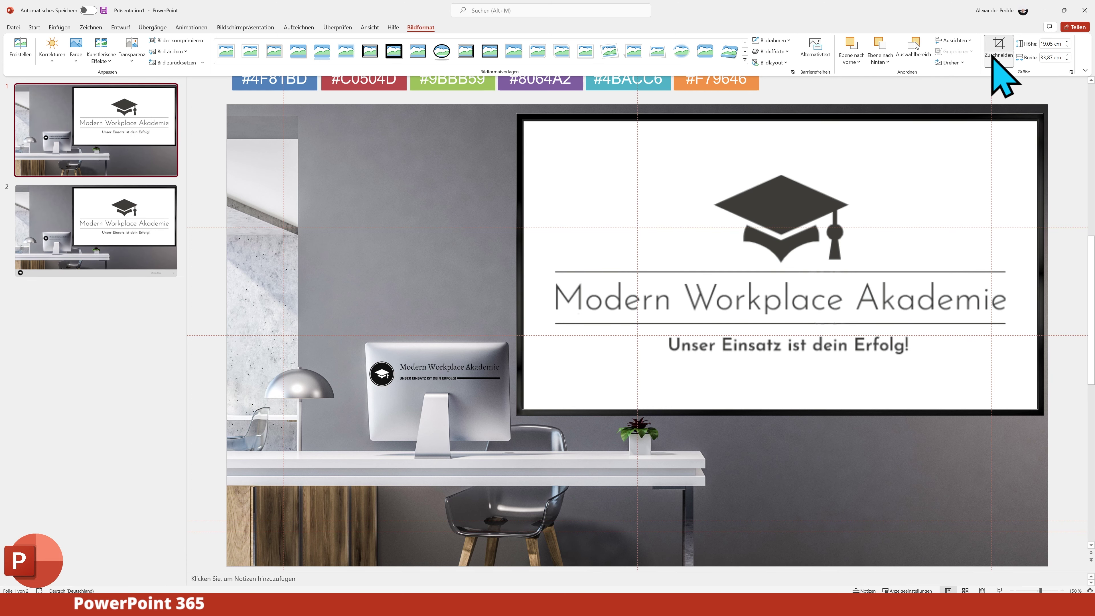
{"action": "left_click_drag", "start_coordinate": [592, 256], "coordinate": [592, 222]}
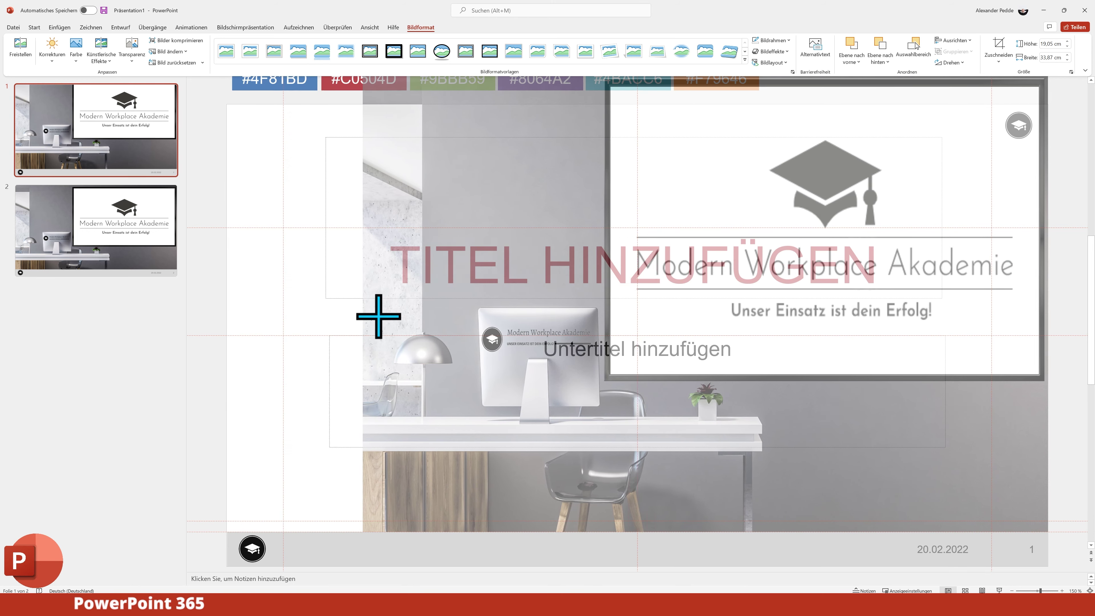
{"action": "mouse_move", "coordinate": [378, 316]}
{"action": "left_mouse_down"}
{"action": "mouse_move", "coordinate": [383, 120]}
{"action": "mouse_move", "coordinate": [582, 259]}
{"action": "left_mouse_up"}
{"action": "left_click_drag", "start_coordinate": [704, 384], "coordinate": [548, 296]}
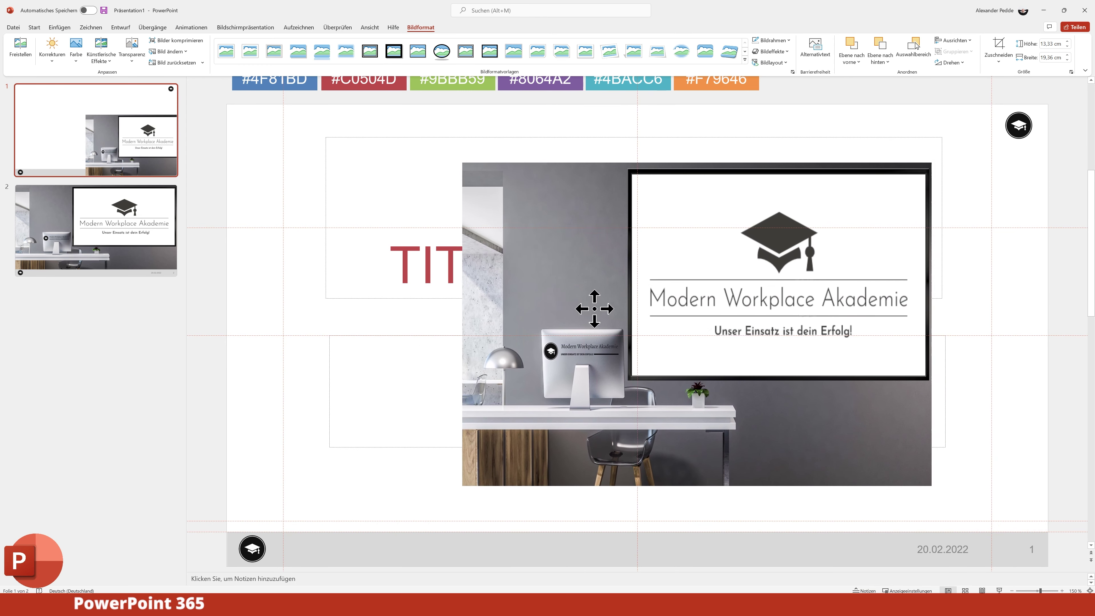
- Re-crop the picture and shift it right, then delete it from slide 1
{"action": "left_click", "coordinate": [999, 48]}
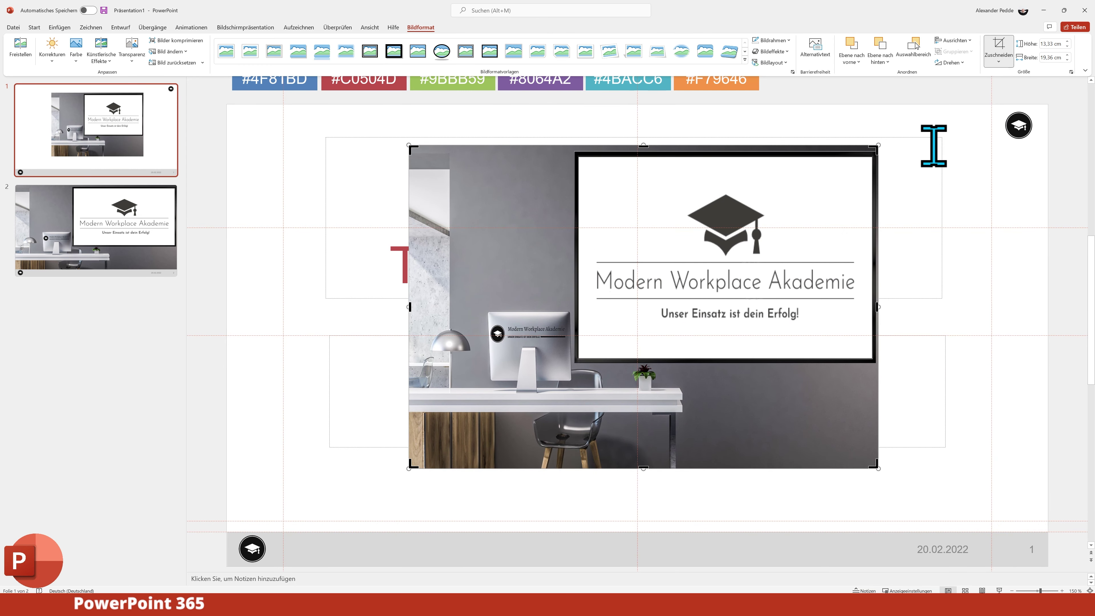
{"action": "left_click_drag", "start_coordinate": [879, 307], "coordinate": [1000, 308]}
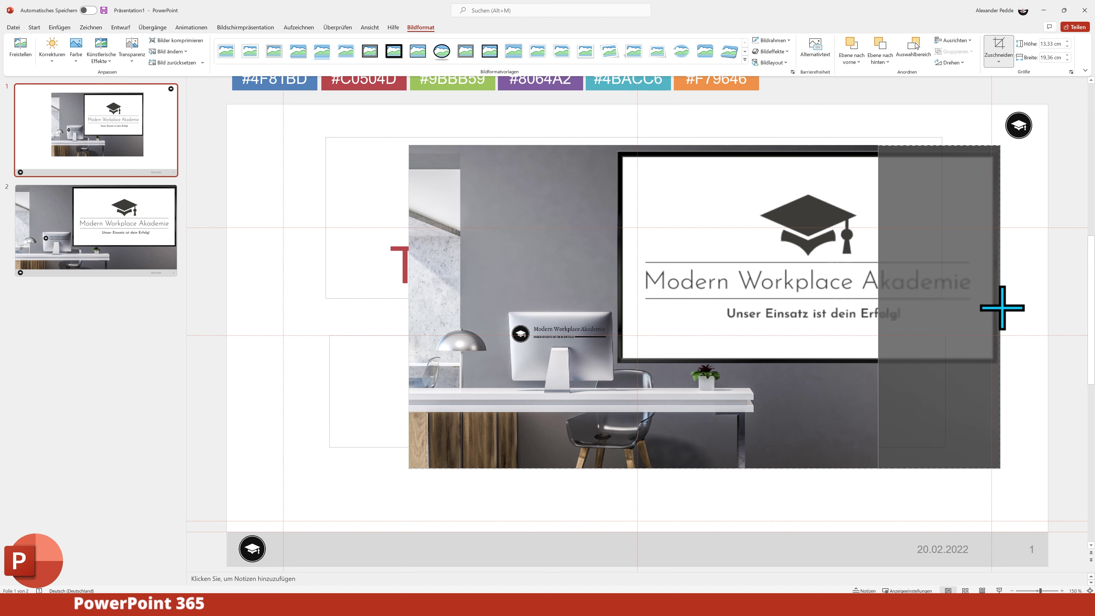
{"action": "left_click_drag", "start_coordinate": [410, 307], "coordinate": [280, 315]}
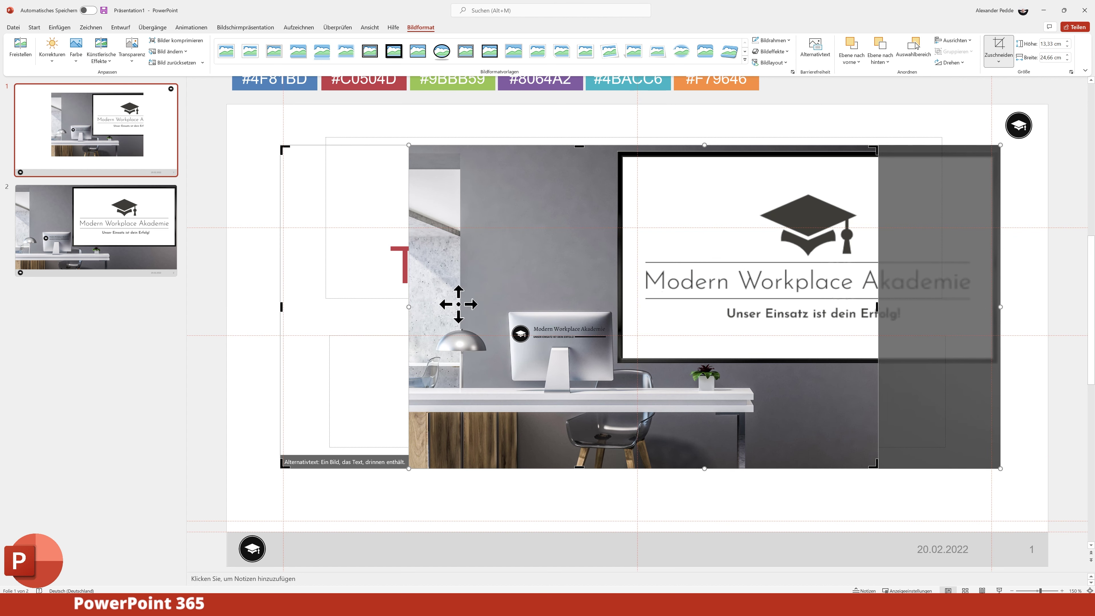
{"action": "left_click_drag", "start_coordinate": [694, 234], "coordinate": [578, 233]}
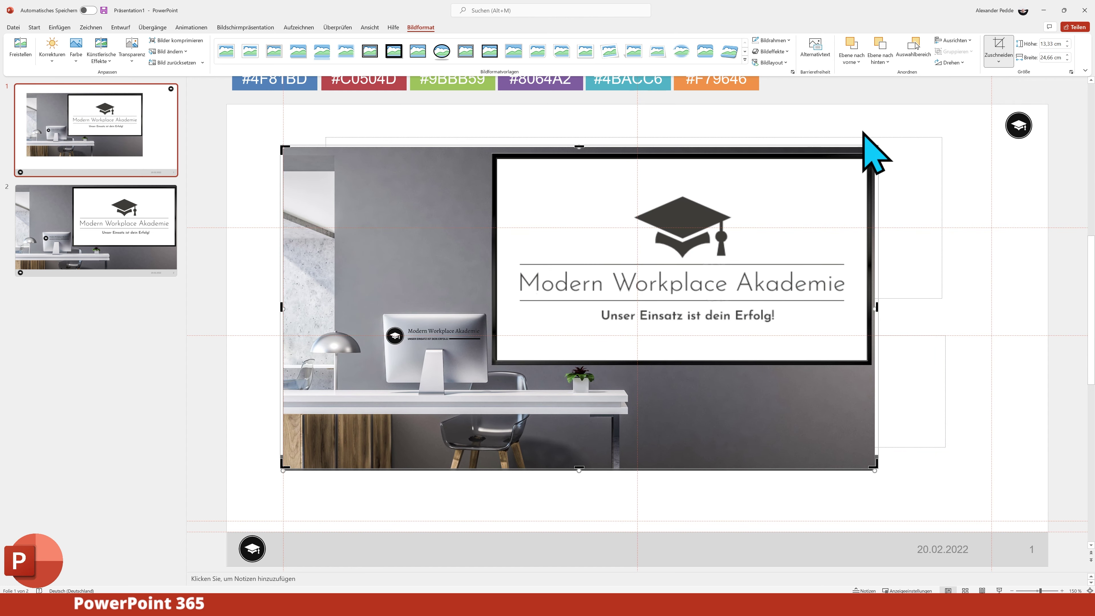
{"action": "left_click", "coordinate": [999, 47]}
{"action": "left_click_drag", "start_coordinate": [555, 318], "coordinate": [599, 315]}
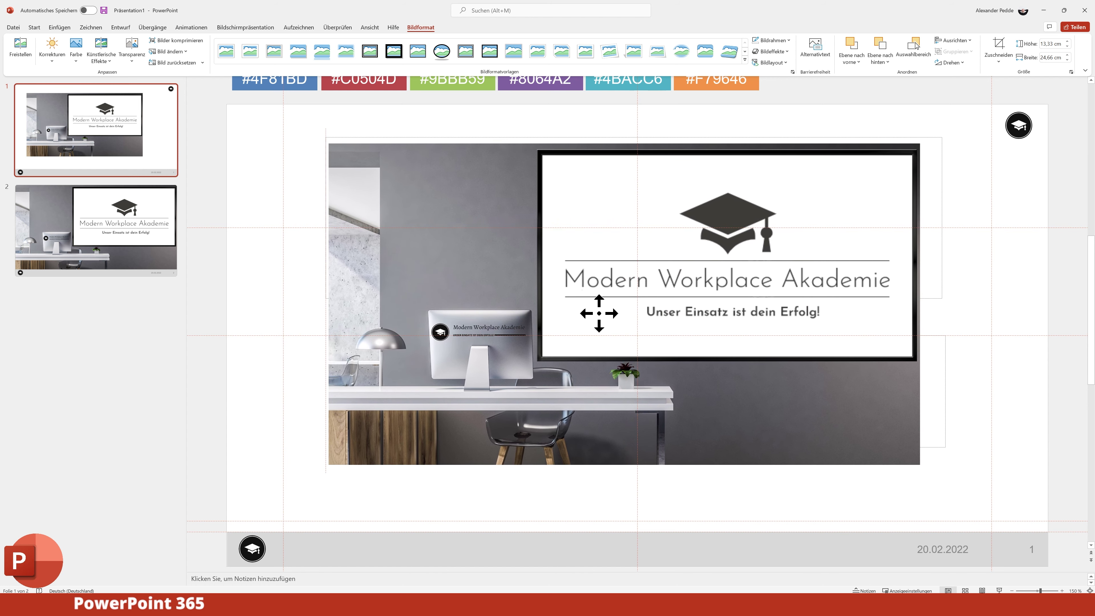
{"action": "left_click_drag", "start_coordinate": [599, 315], "coordinate": [605, 313]}
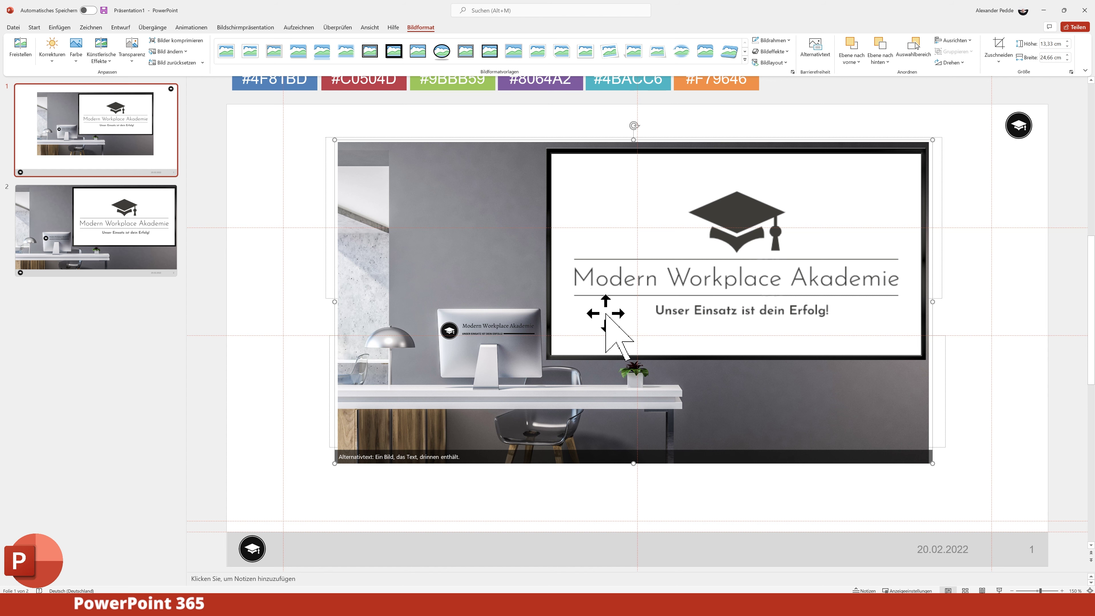
{"action": "key", "text": "Delete"}
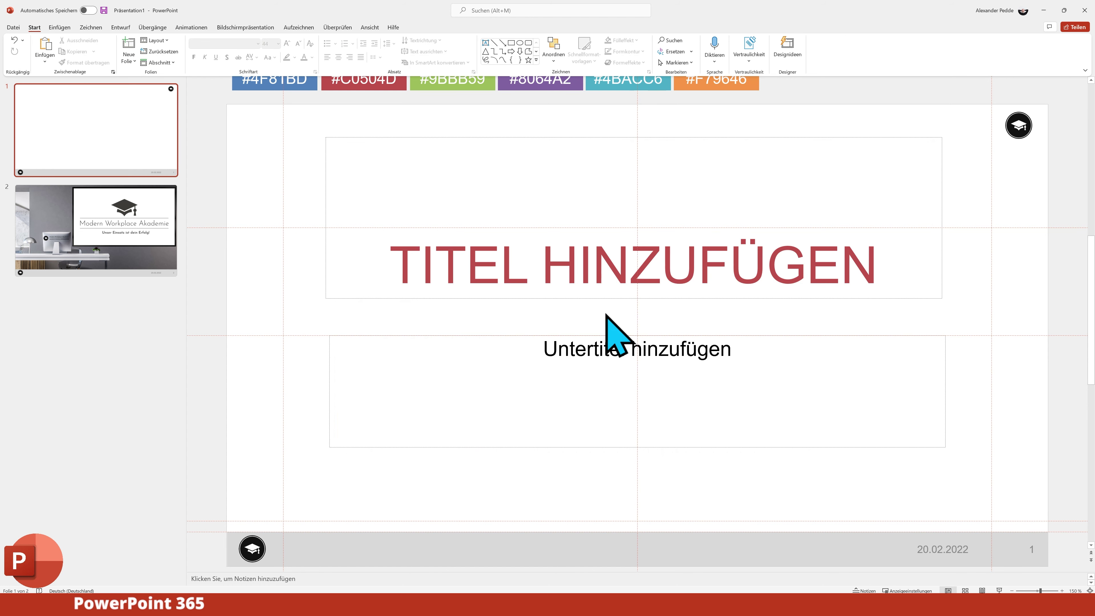
- Reopen Folienmaster view from slide 2 and rename the Bild einfügen layout to 'Bild ganze Seite'
{"action": "left_click", "coordinate": [144, 265]}
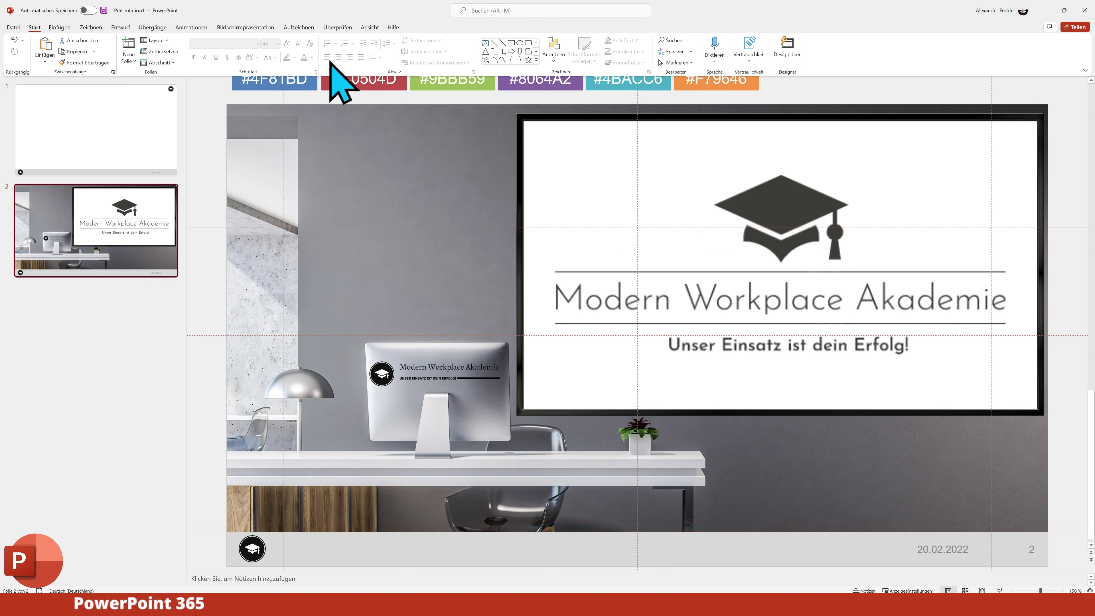
{"action": "left_click", "coordinate": [369, 27]}
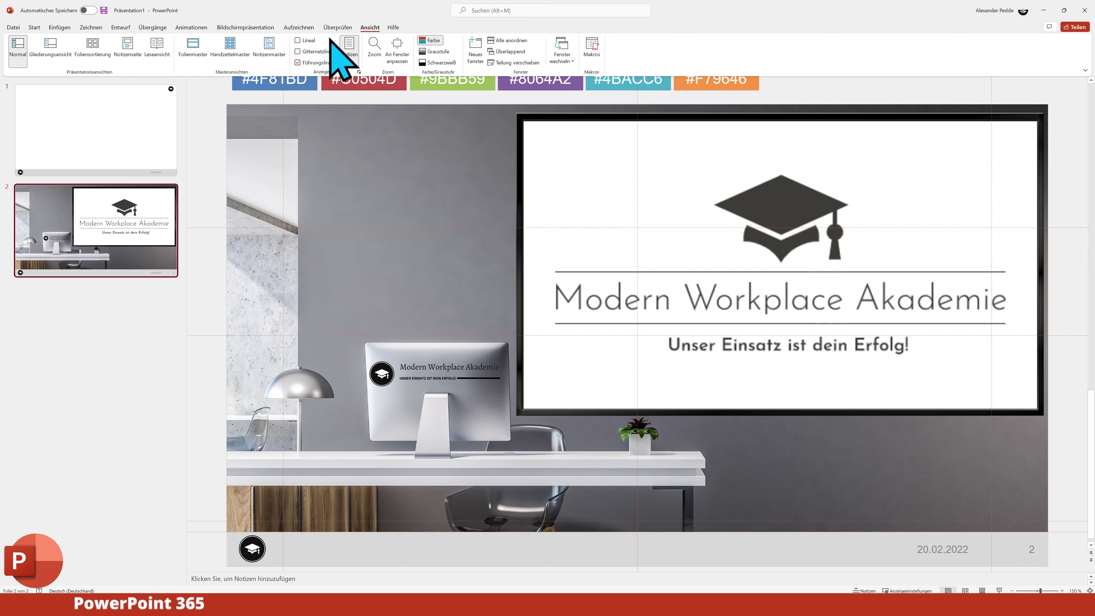
{"action": "left_click", "coordinate": [193, 47]}
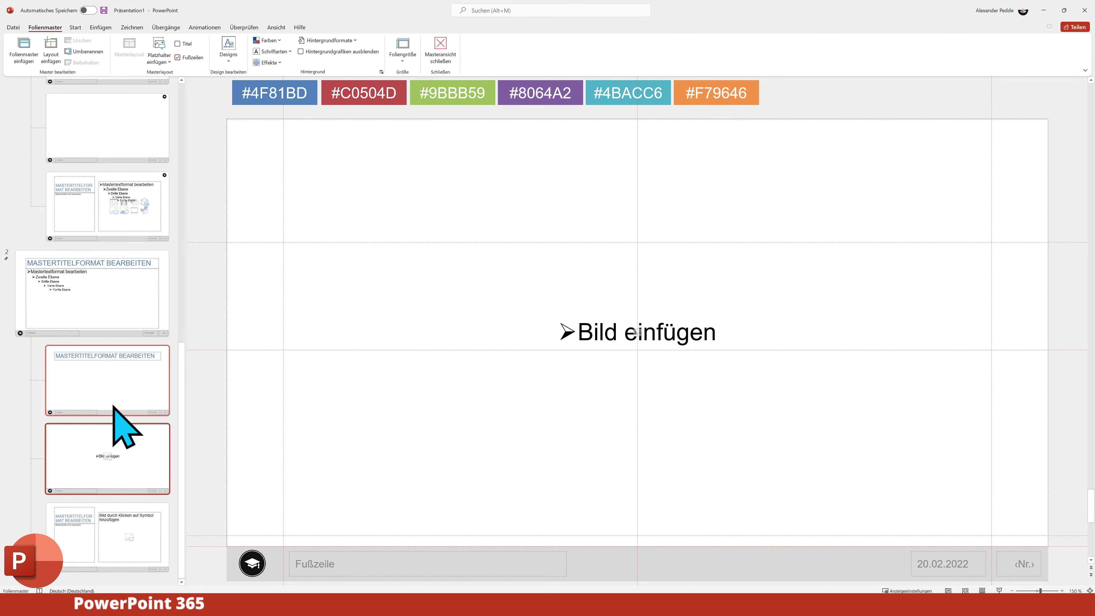
{"action": "right_click", "coordinate": [128, 452]}
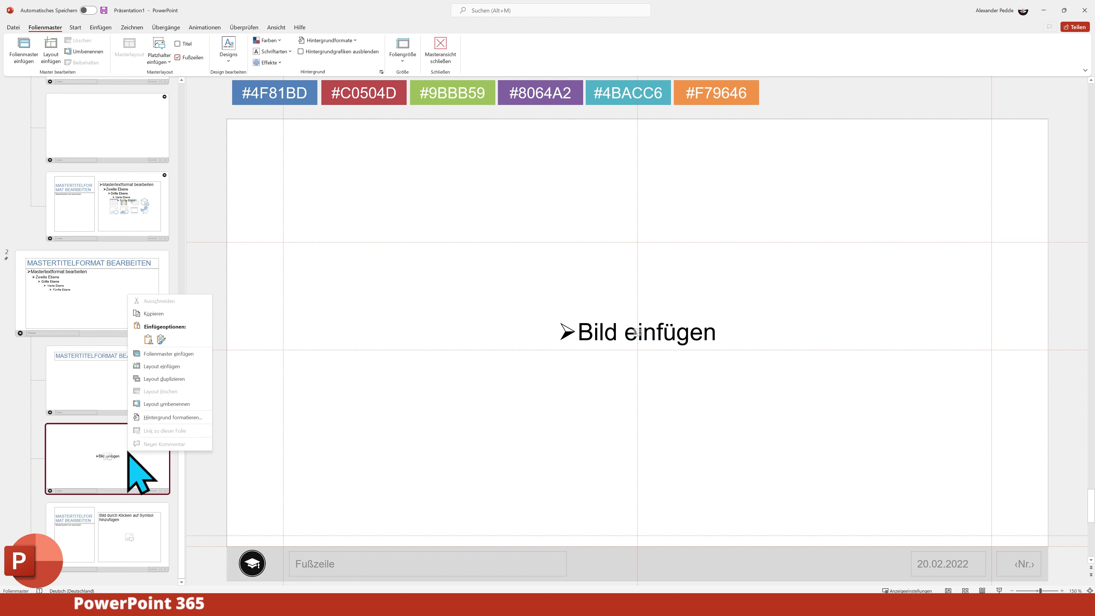
{"action": "left_click", "coordinate": [172, 403]}
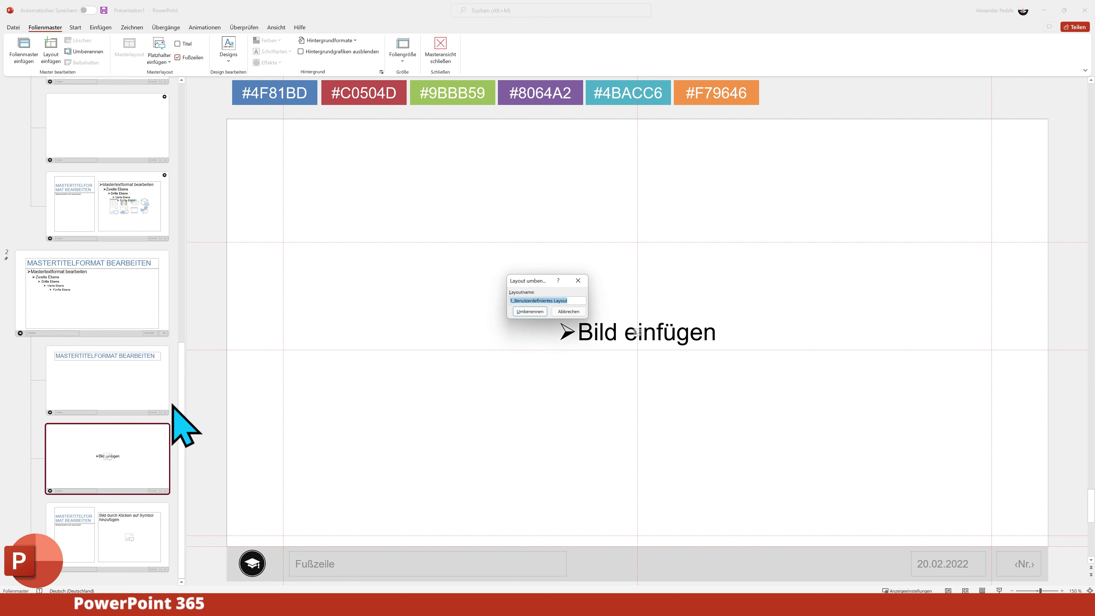
{"action": "type", "text": "Bild ganze Seite"}
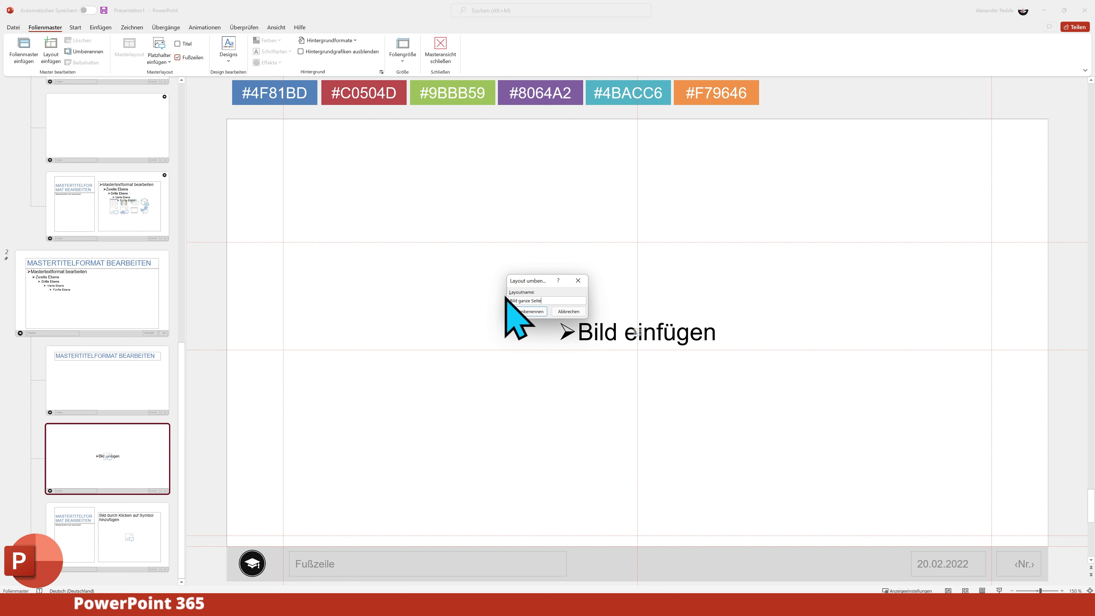
{"action": "left_click", "coordinate": [529, 311]}
- Delete the title placeholder on the title-only layout, leaving only the logo, footer and date
{"action": "left_click", "coordinate": [126, 386]}
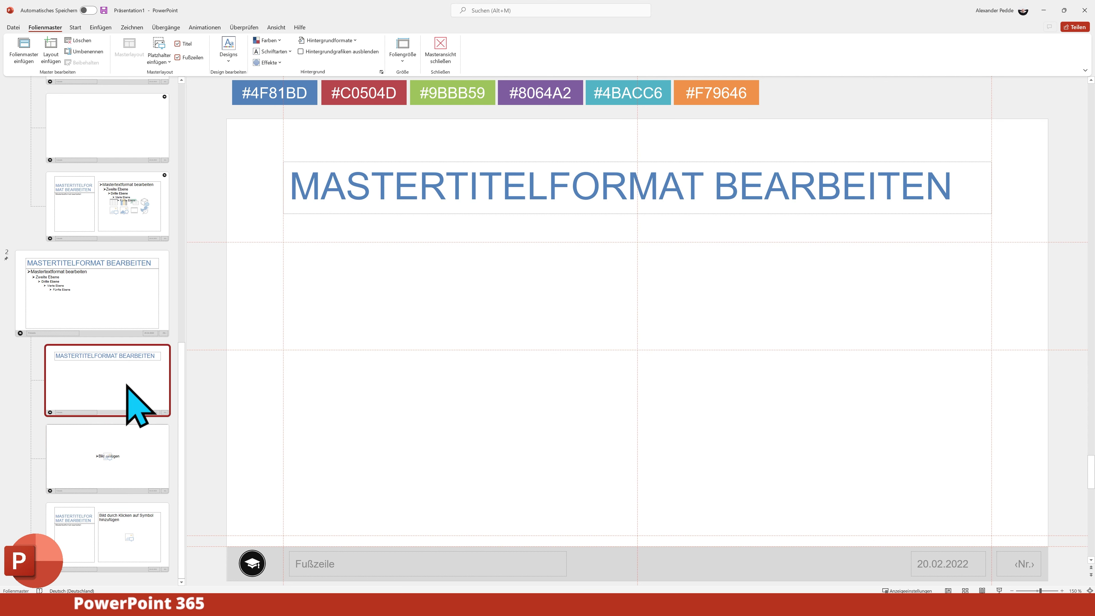
{"action": "left_click", "coordinate": [491, 213]}
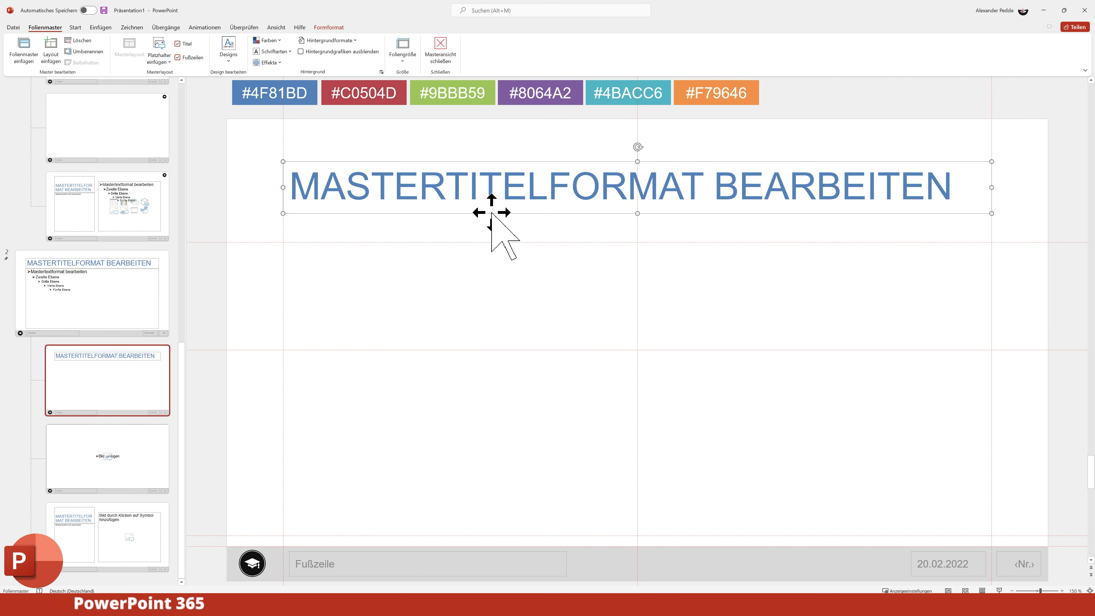
{"action": "key", "text": "Delete"}
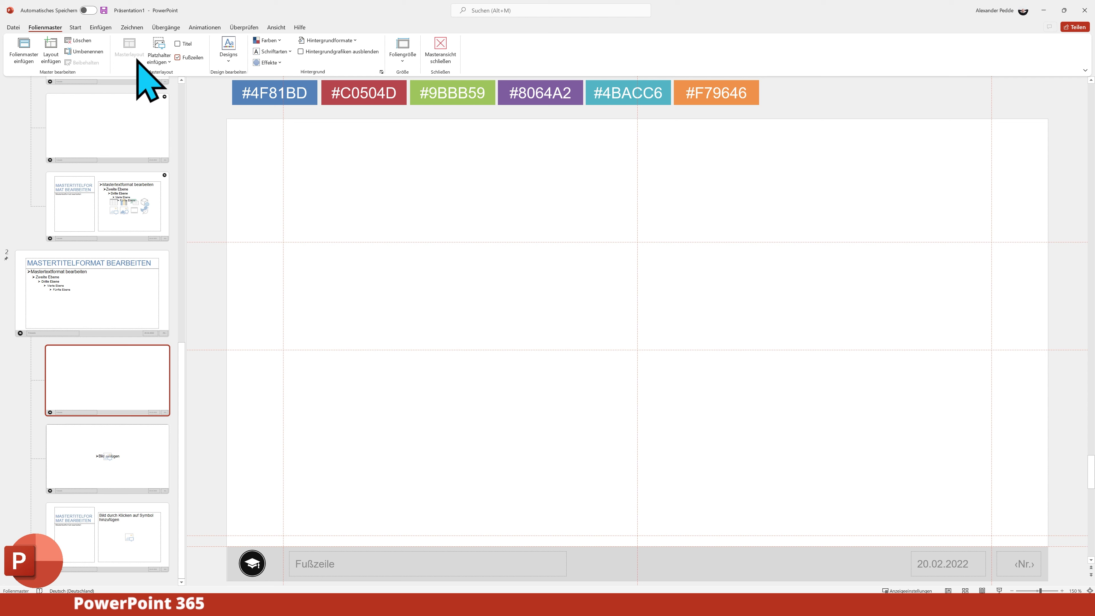
- Draw a picture placeholder on the blank layout's left half and change its shape to a pentagon (Fünfeck)
{"action": "left_click", "coordinate": [168, 66]}
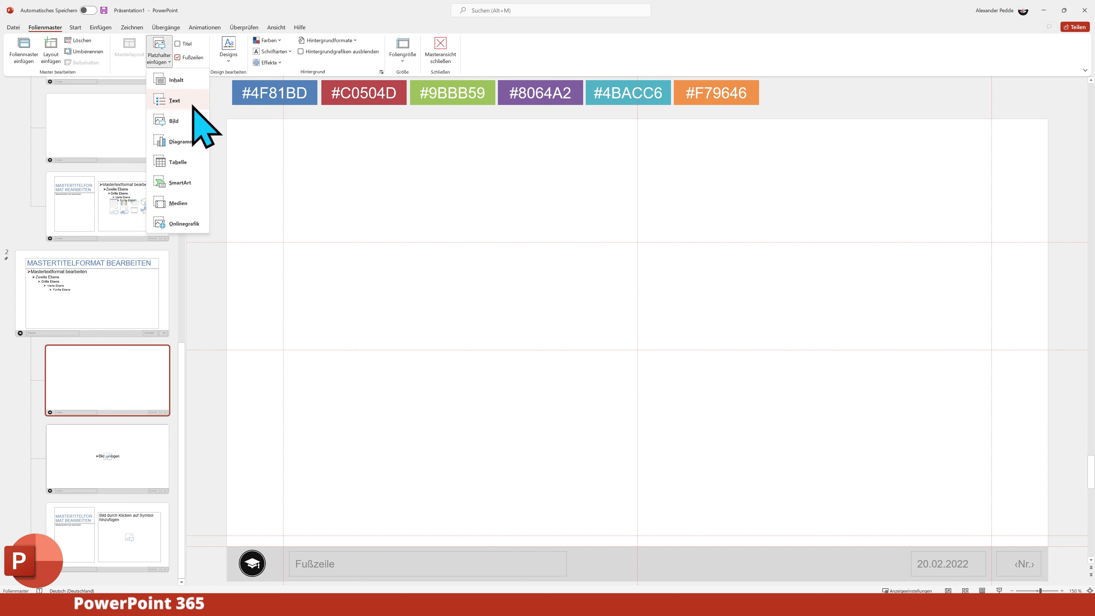
{"action": "left_click", "coordinate": [192, 123]}
{"action": "left_click_drag", "start_coordinate": [306, 186], "coordinate": [629, 479]}
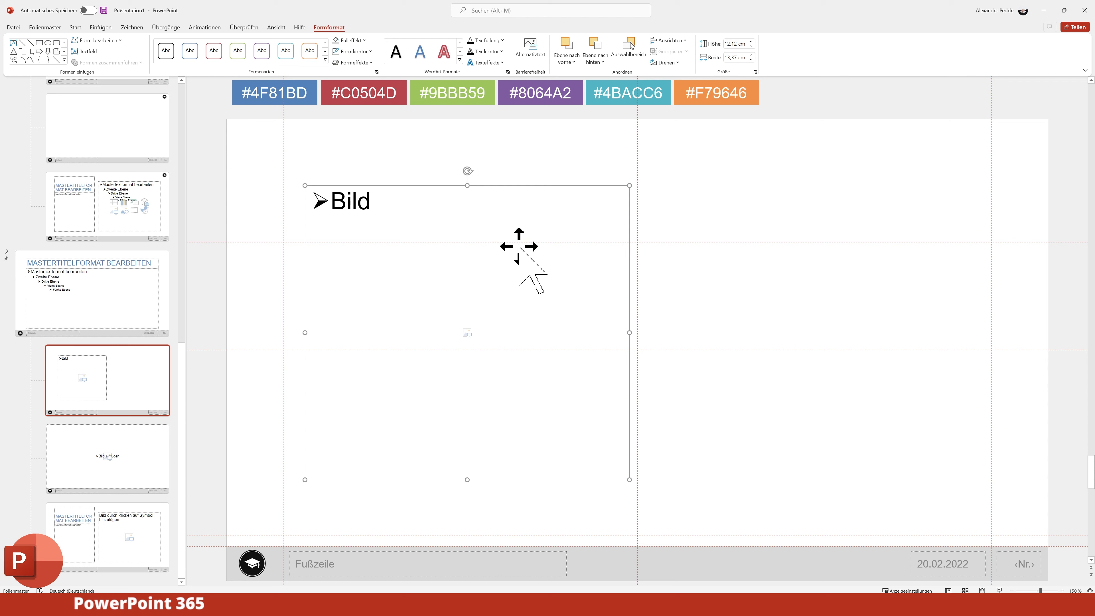
{"action": "left_click", "coordinate": [121, 40]}
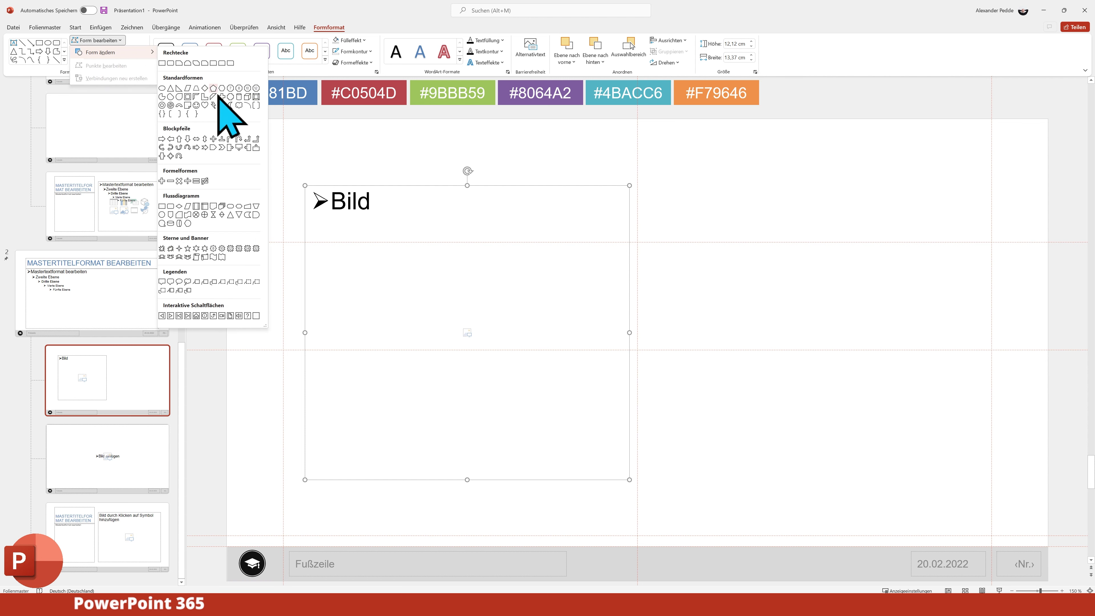
{"action": "mouse_move", "coordinate": [103, 52]}
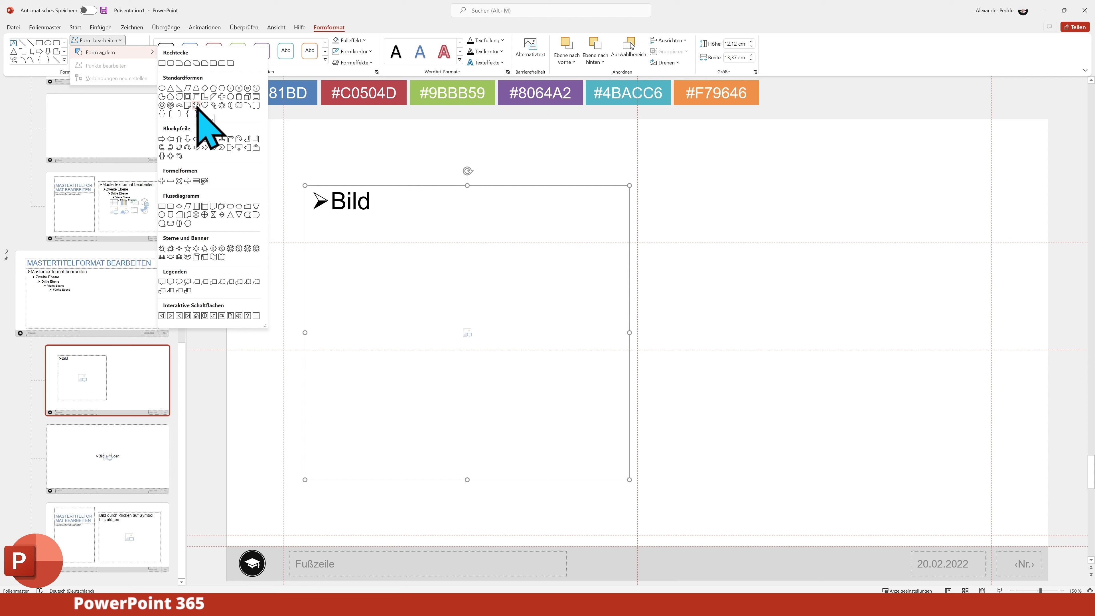
{"action": "left_click", "coordinate": [213, 88]}
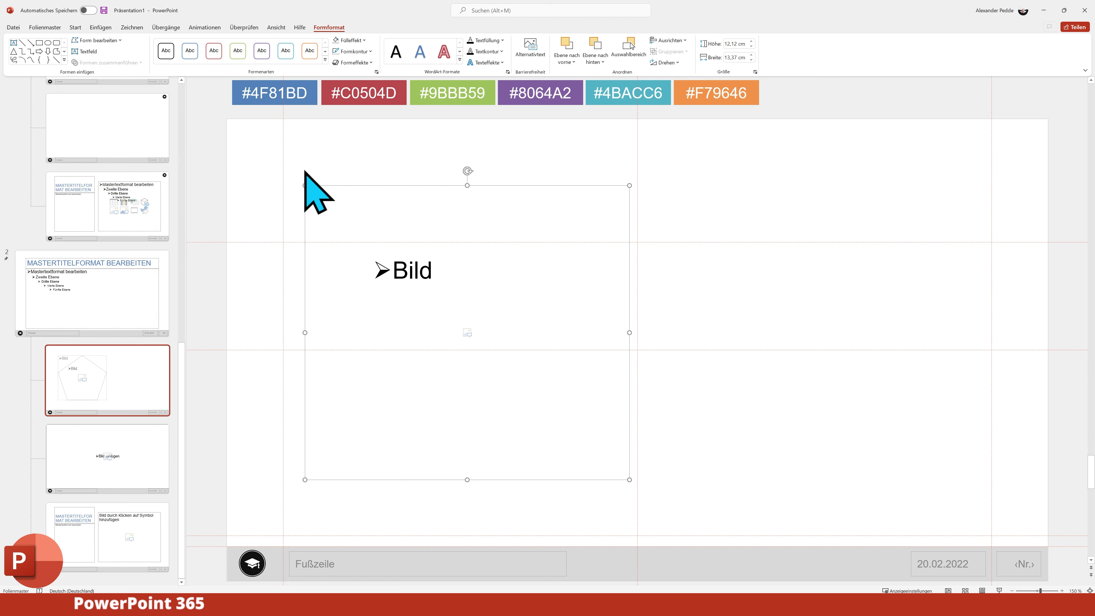
{"action": "left_click", "coordinate": [783, 291]}
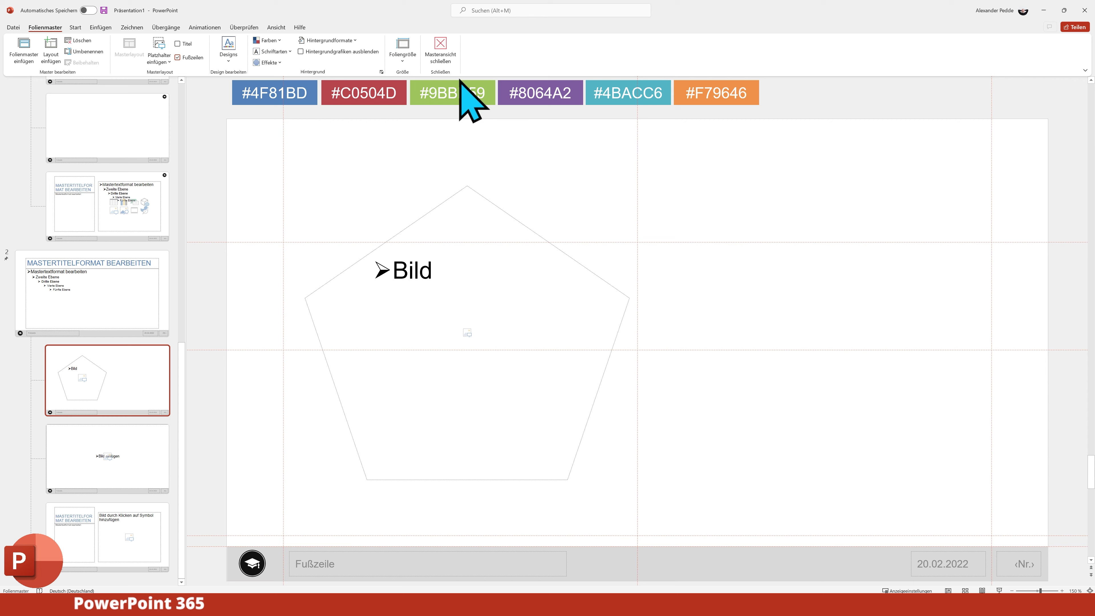
- Back in normal view, add a new slide 3 using the pentagon picture layout
{"action": "left_click", "coordinate": [444, 54]}
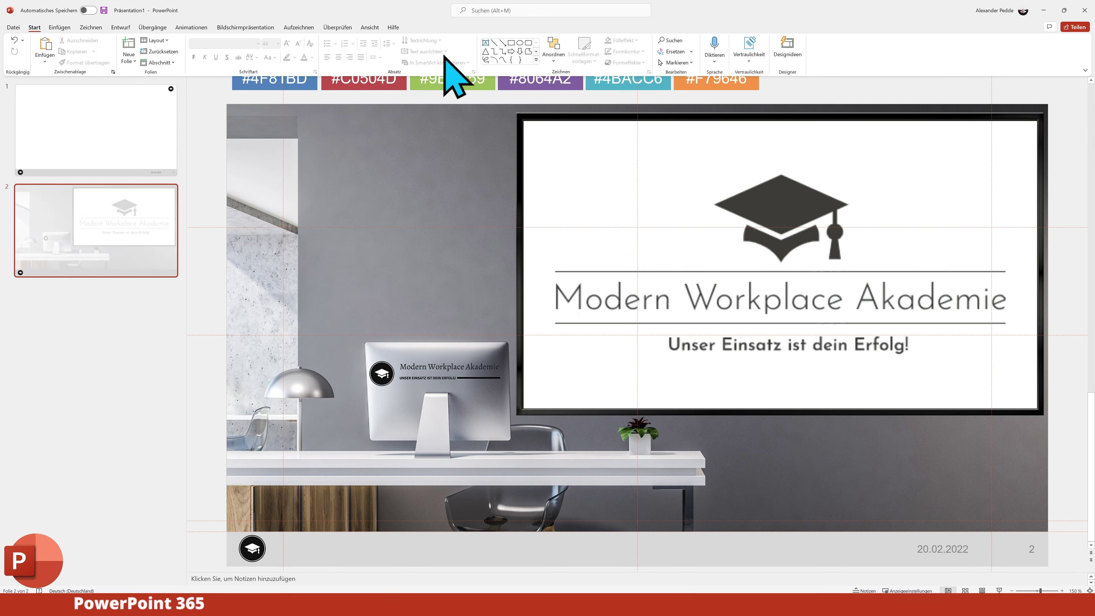
{"action": "right_click", "coordinate": [77, 350]}
{"action": "left_click", "coordinate": [132, 62]}
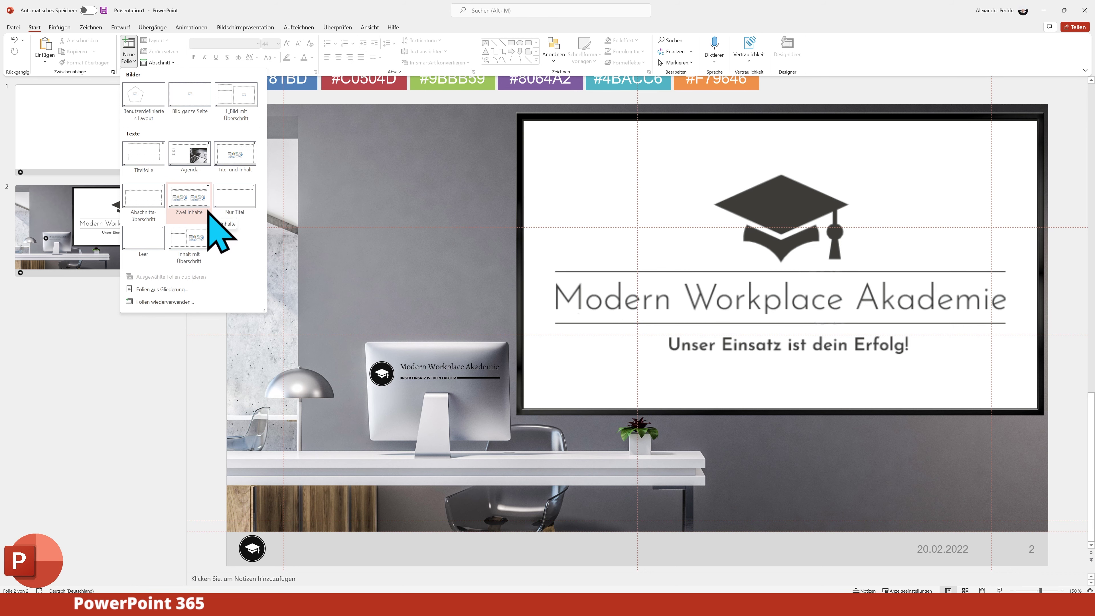
{"action": "left_click", "coordinate": [151, 103]}
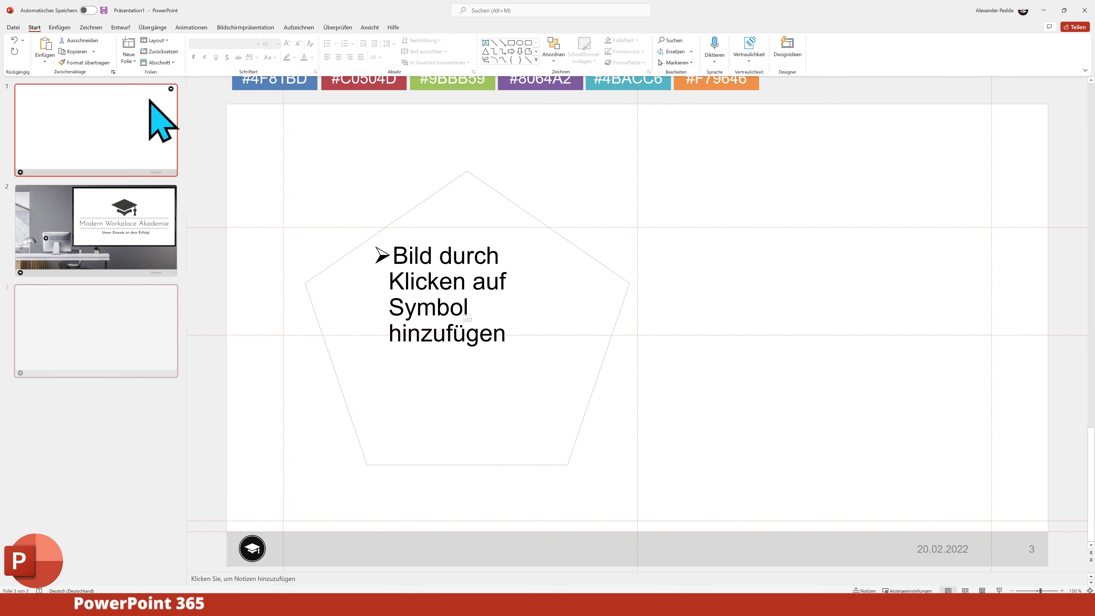
- Insert the 4K Büro photo into the pentagon picture placeholder
{"action": "left_click", "coordinate": [468, 319]}
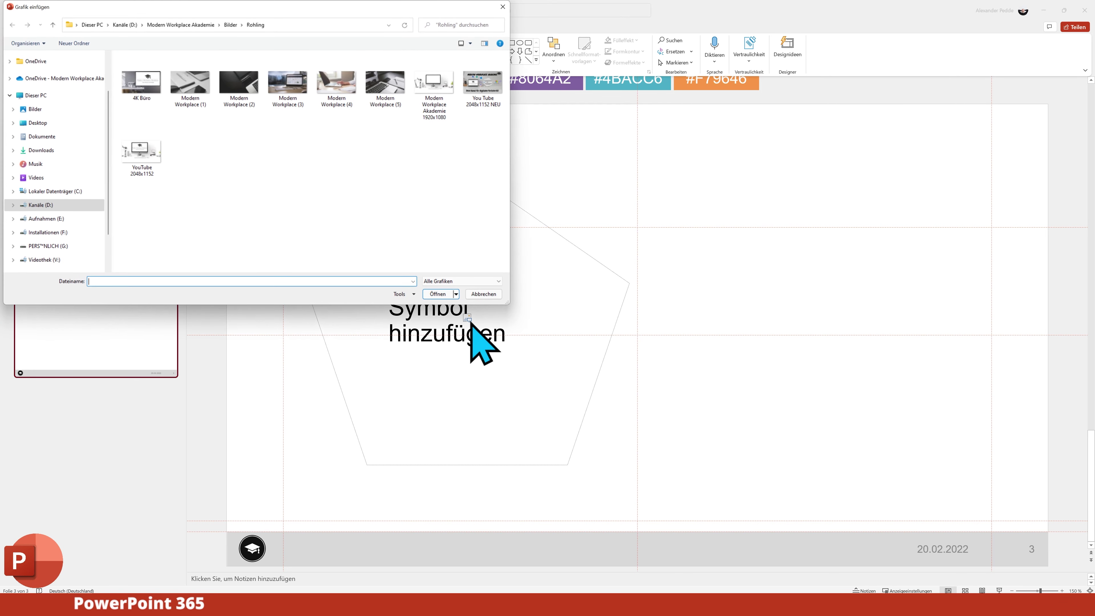
{"action": "left_click", "coordinate": [144, 89]}
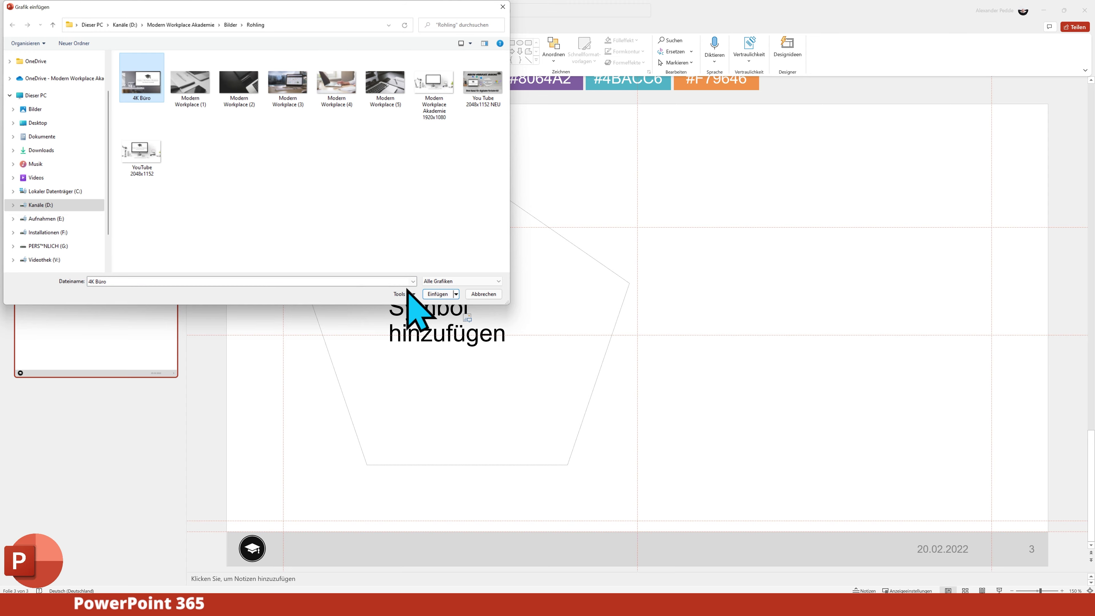
{"action": "left_click", "coordinate": [437, 293]}
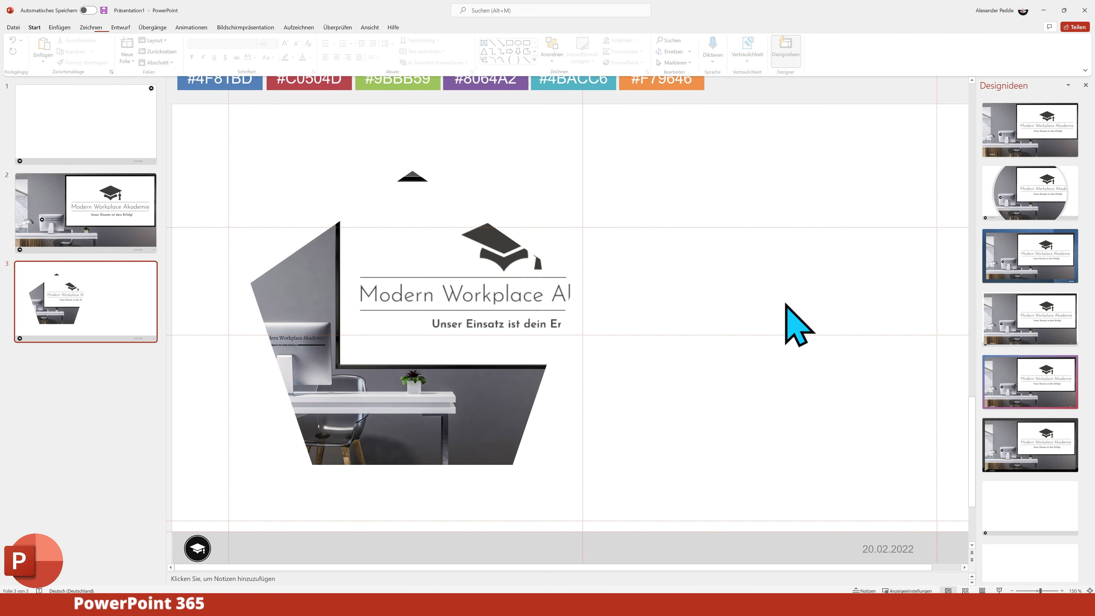
- Crop the photo, enlarging and shifting it right so the desk fills the pentagon
{"action": "left_click", "coordinate": [424, 304]}
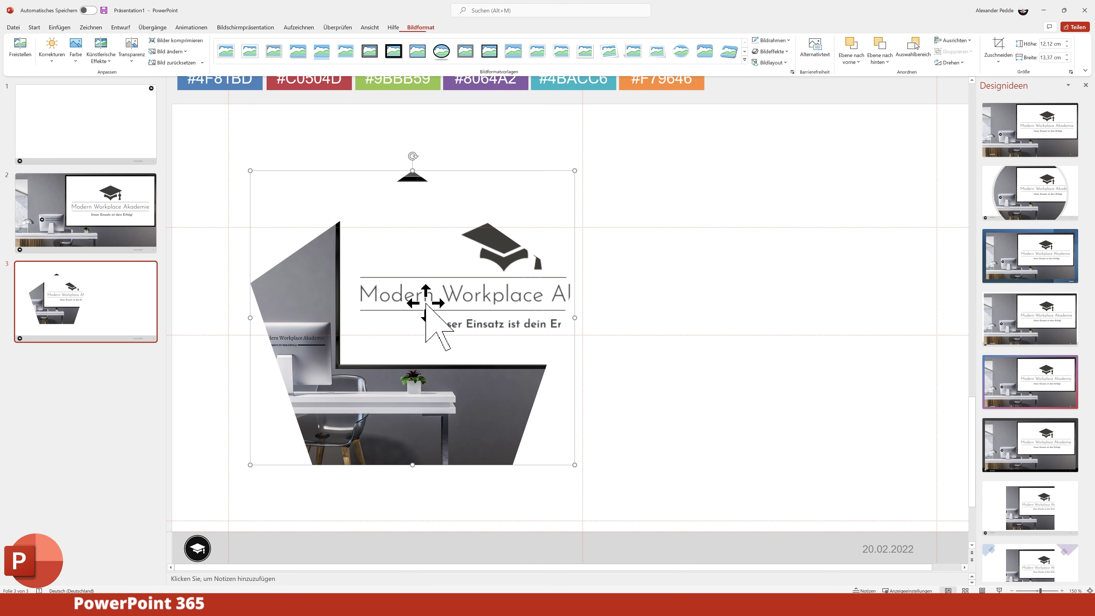
{"action": "left_click", "coordinate": [998, 48]}
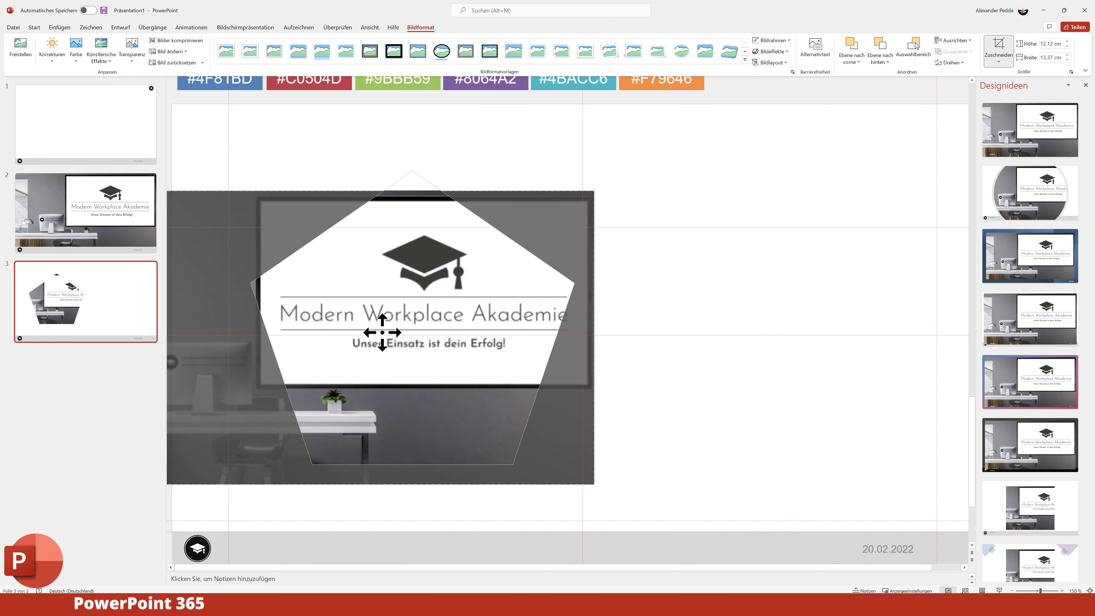
{"action": "mouse_move", "coordinate": [479, 316]}
{"action": "left_mouse_down"}
{"action": "mouse_move", "coordinate": [584, 307]}
{"action": "mouse_move", "coordinate": [556, 301]}
{"action": "mouse_move", "coordinate": [555, 312]}
{"action": "left_mouse_up"}
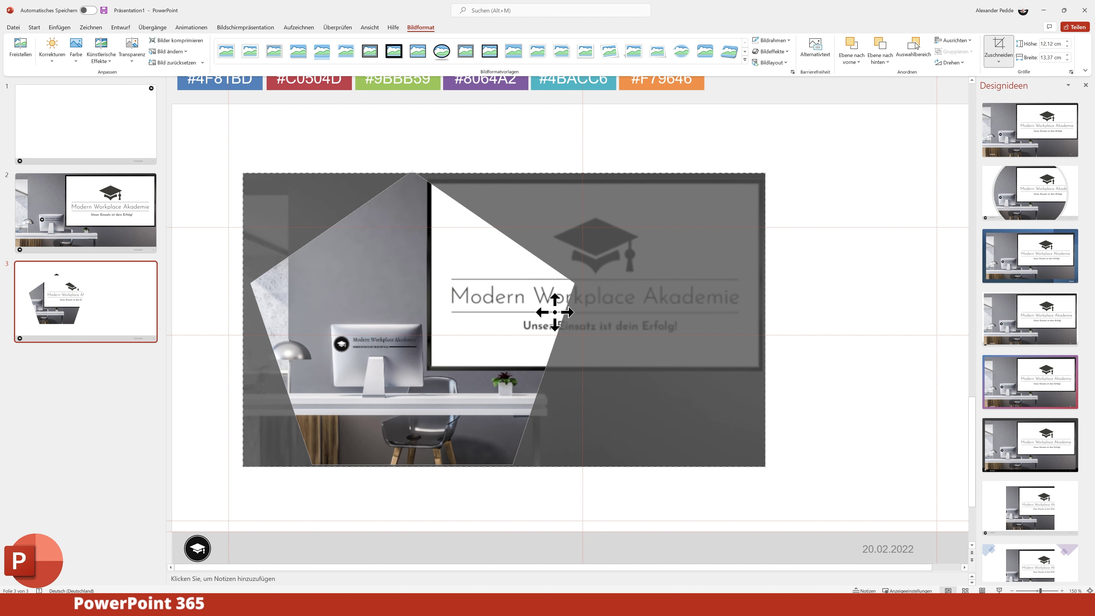
{"action": "left_click_drag", "start_coordinate": [765, 174], "coordinate": [870, 112]}
{"action": "left_click_drag", "start_coordinate": [745, 254], "coordinate": [734, 269]}
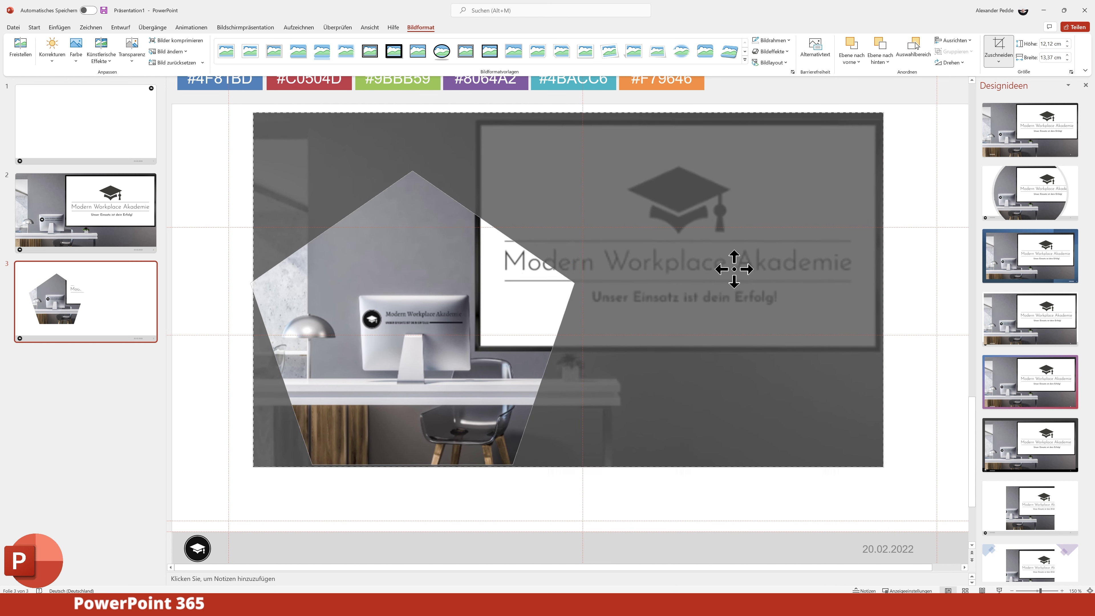
{"action": "left_click", "coordinate": [927, 311]}
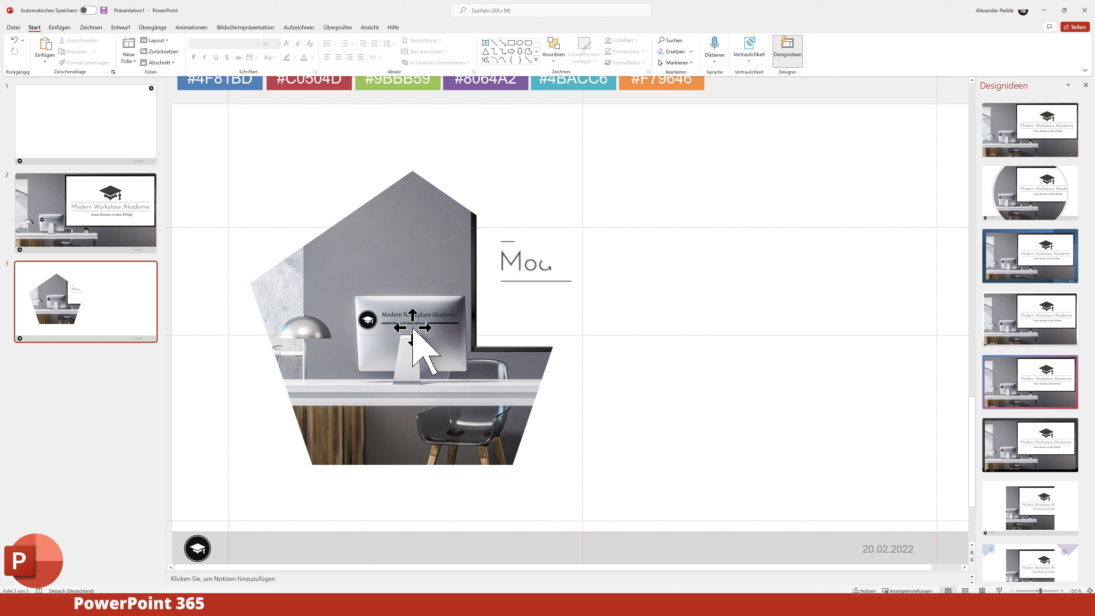
- In the slide master, add a 14.66 × 21.66 cm rectangular picture placeholder overlapping the pentagon's right side
{"action": "left_click", "coordinate": [371, 29]}
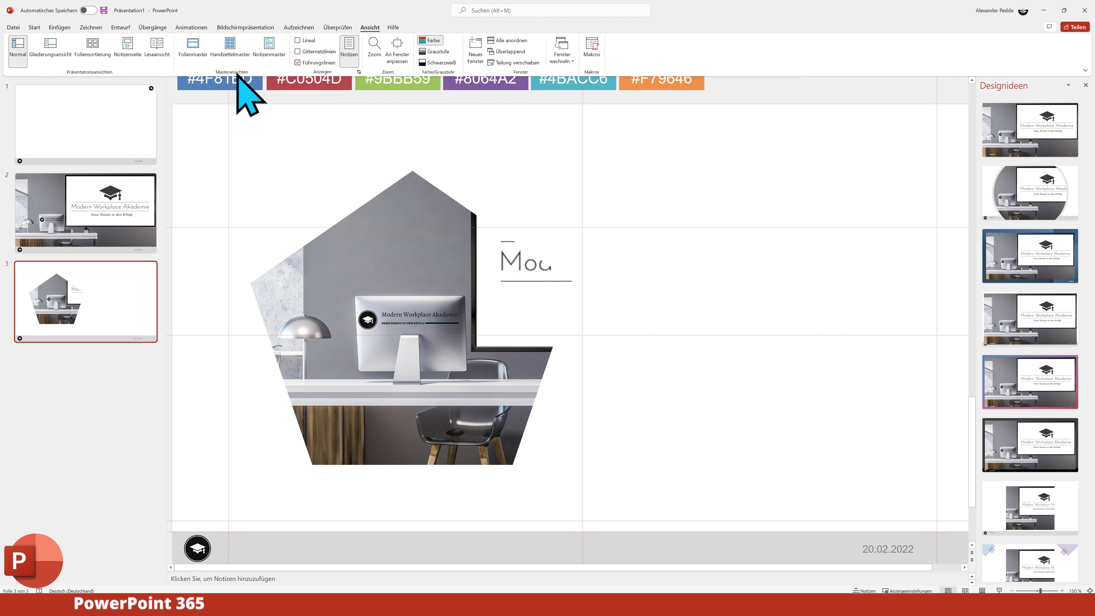
{"action": "left_click", "coordinate": [196, 54]}
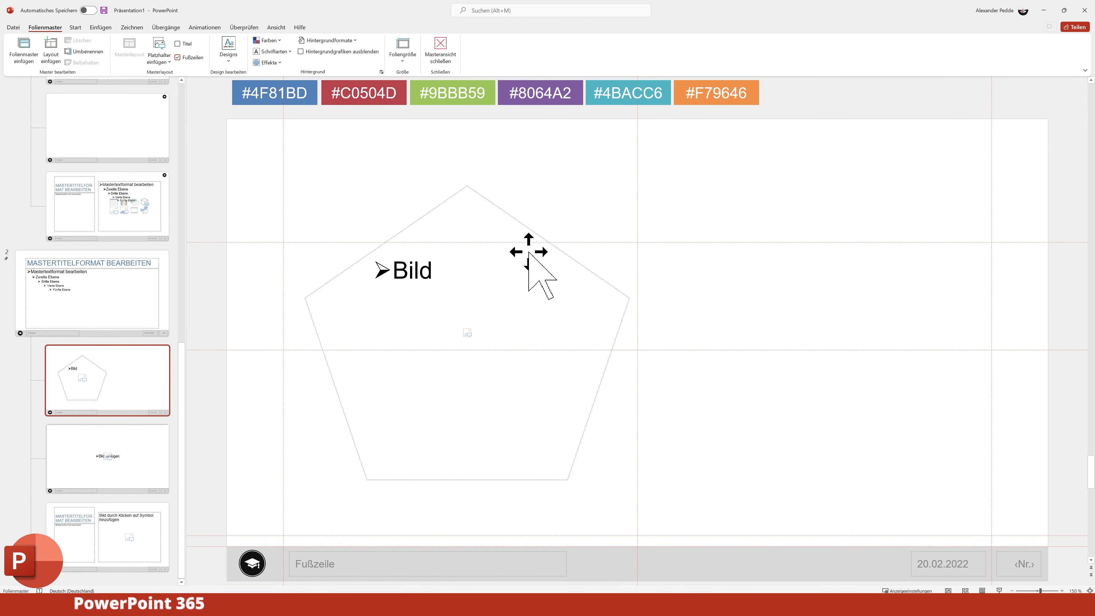
{"action": "left_click", "coordinate": [170, 62]}
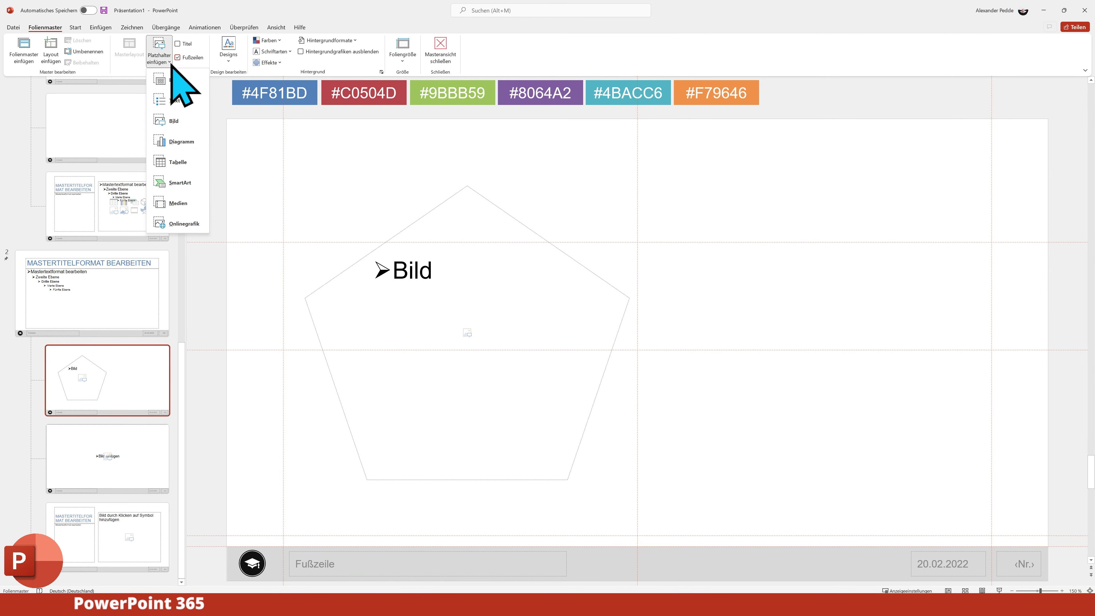
{"action": "left_click", "coordinate": [184, 124]}
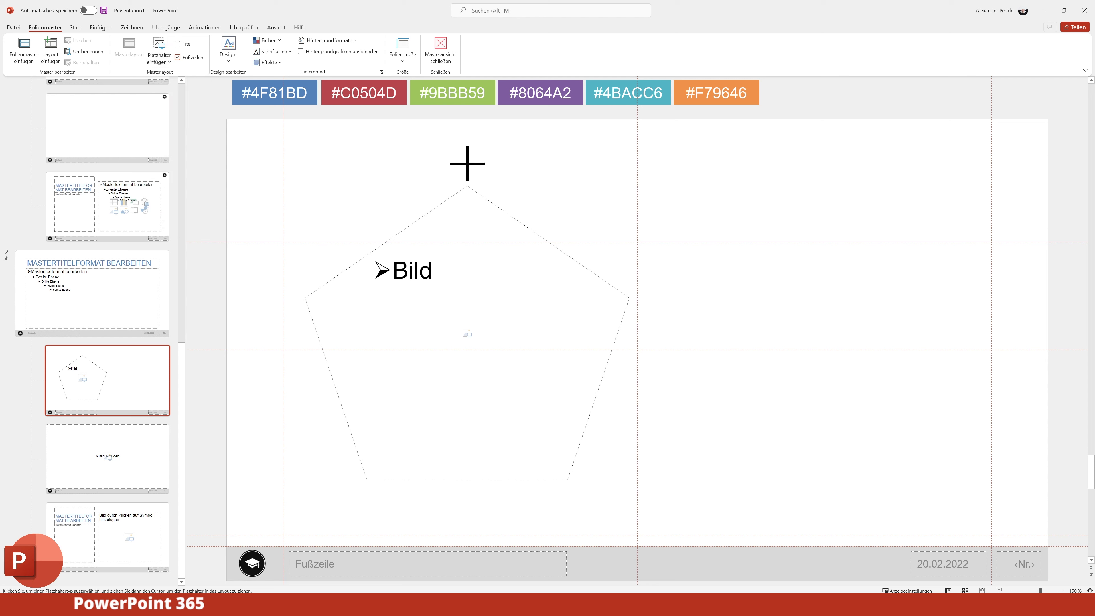
{"action": "left_click_drag", "start_coordinate": [466, 163], "coordinate": [804, 525]}
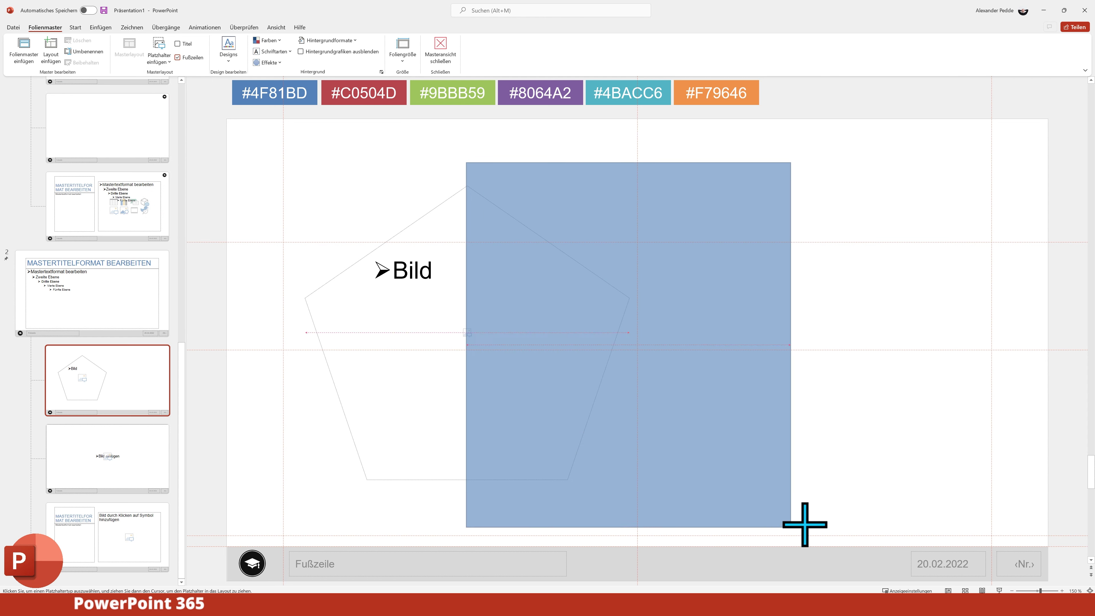
{"action": "left_click_drag", "start_coordinate": [805, 525], "coordinate": [992, 518]}
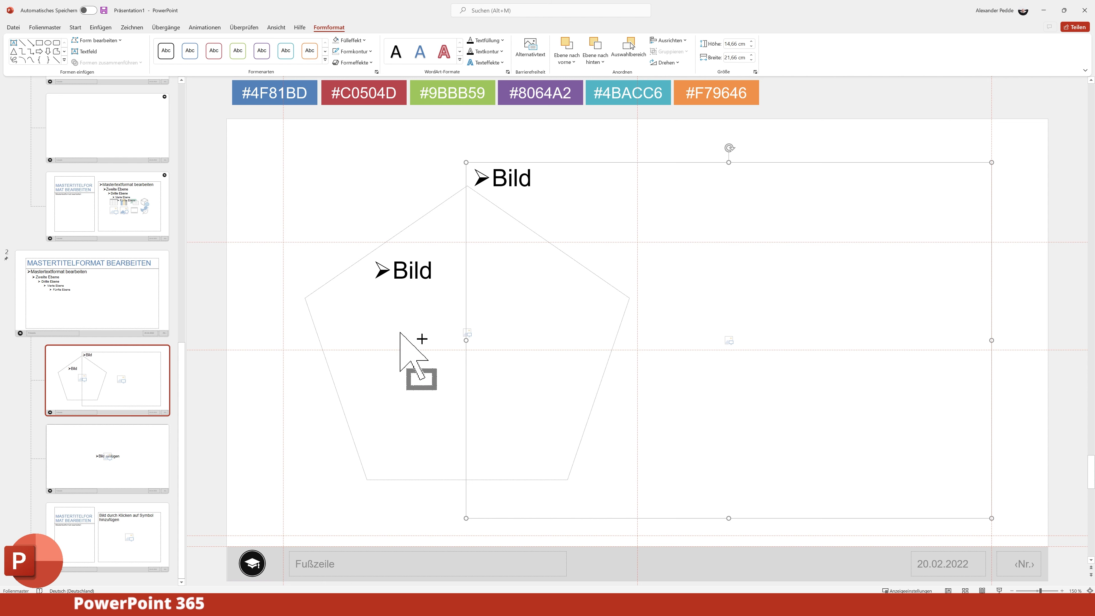
- Unite the pentagon and rectangle placeholders with Merge Shapes > Union into one 14.66 × 28.3 cm shape
{"action": "left_click", "coordinate": [357, 329], "text": "shift"}
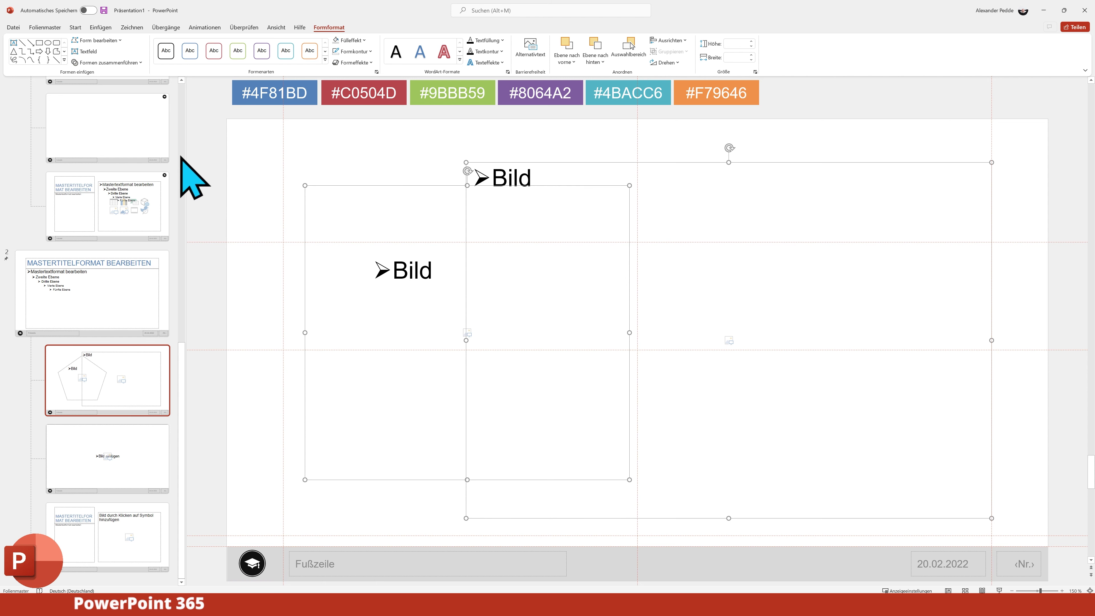
{"action": "left_click", "coordinate": [104, 63]}
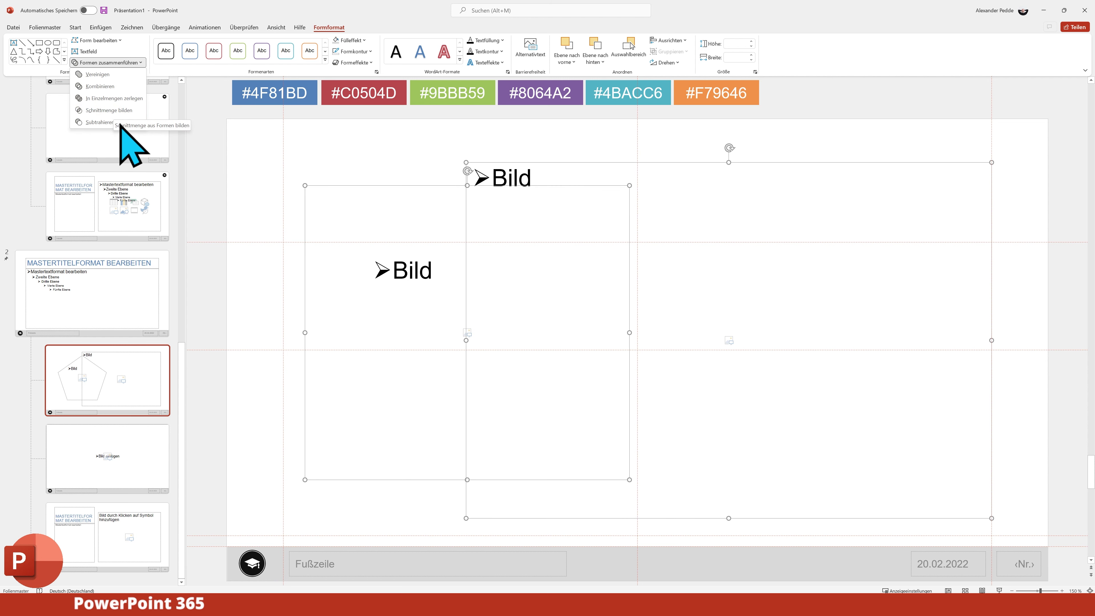
{"action": "left_click", "coordinate": [108, 77]}
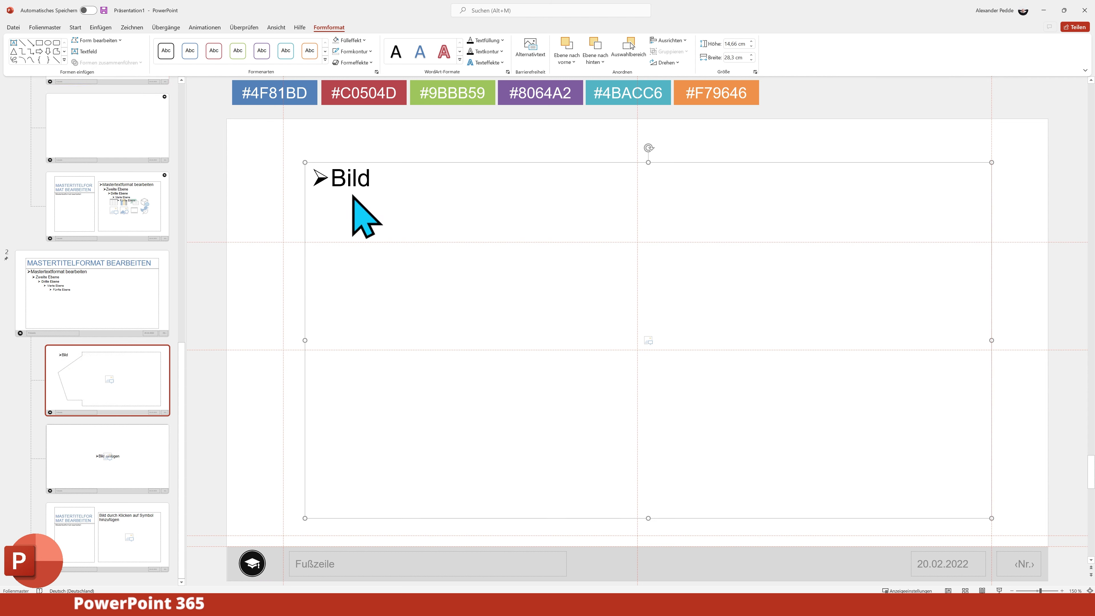
- Change the merged placeholder's prompt to 'Bild', vertically middle-aligned and without a bullet
{"action": "double_click", "coordinate": [330, 178]}
{"action": "key", "text": "Delete"}
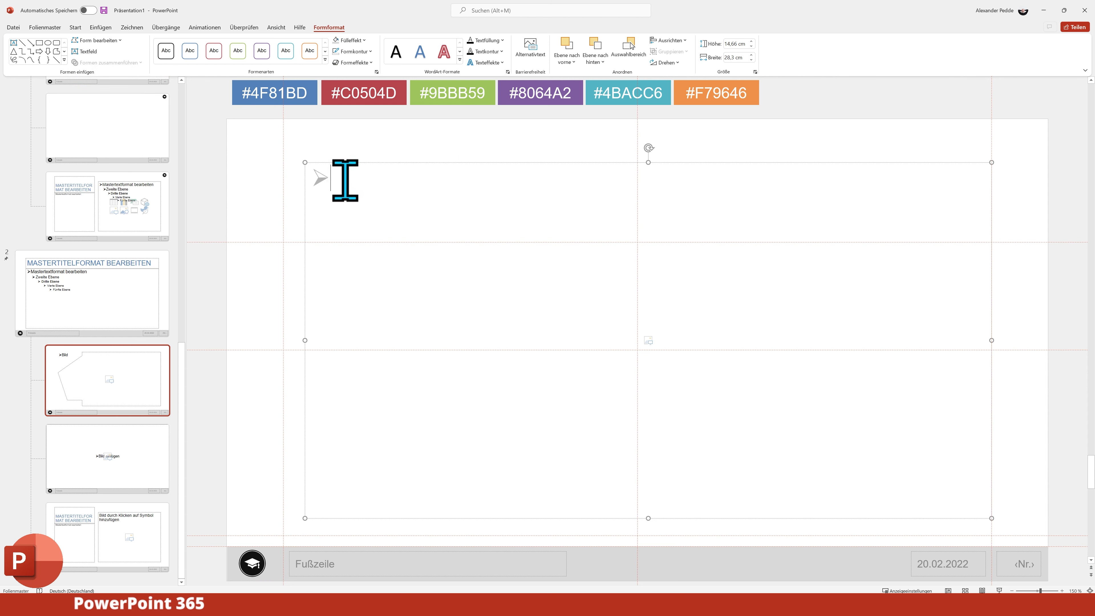
{"action": "left_click", "coordinate": [76, 27]}
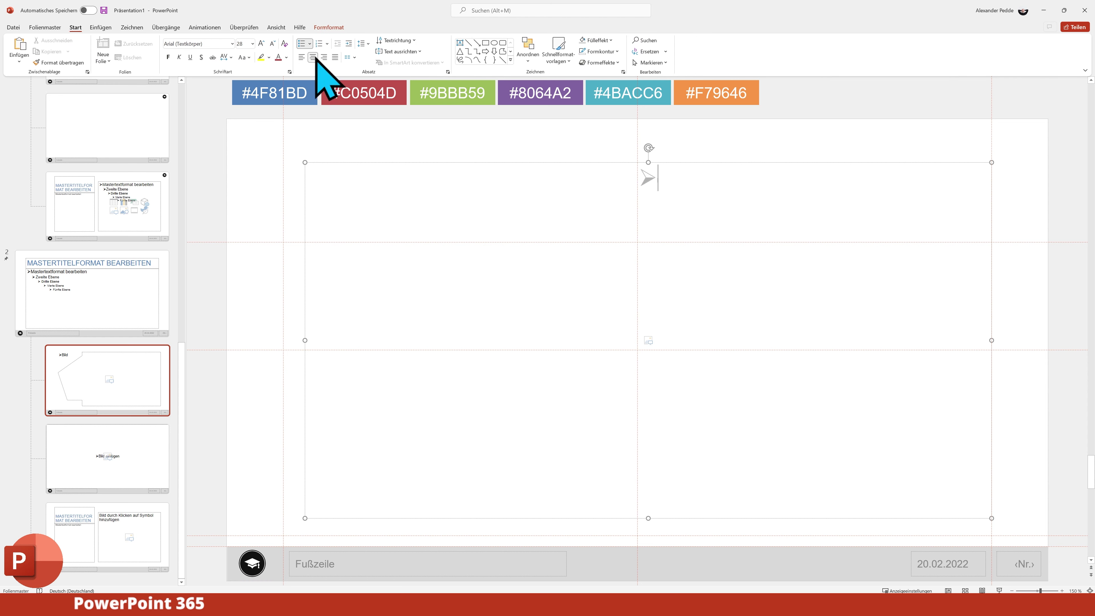
{"action": "left_click", "coordinate": [405, 52]}
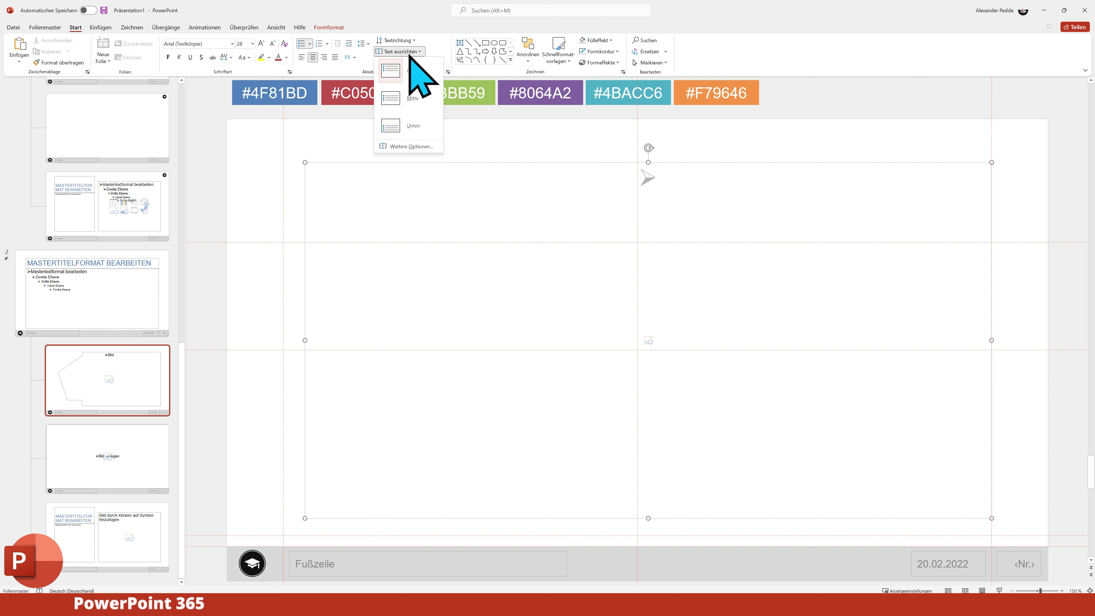
{"action": "left_click", "coordinate": [418, 104]}
{"action": "type", "text": "Bil"}
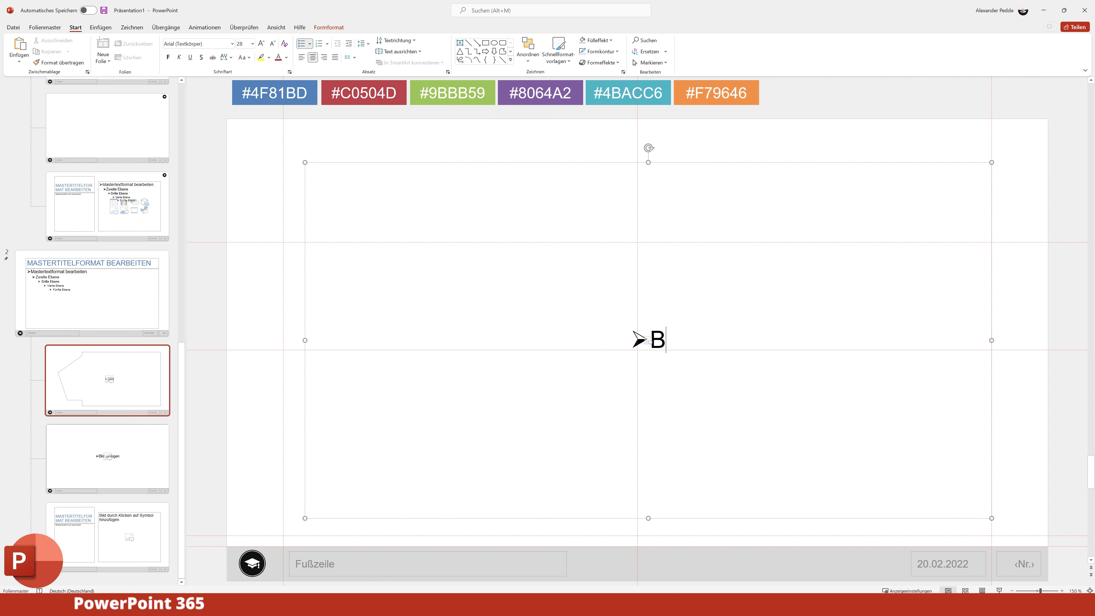
{"action": "type", "text": "d"}
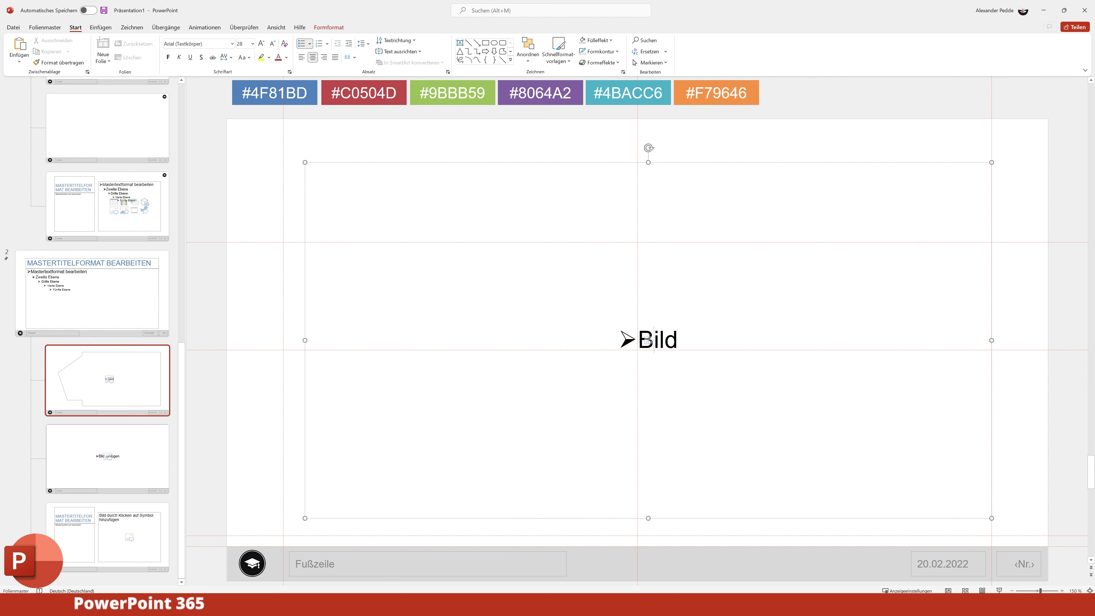
{"action": "key", "text": "BackSpace"}
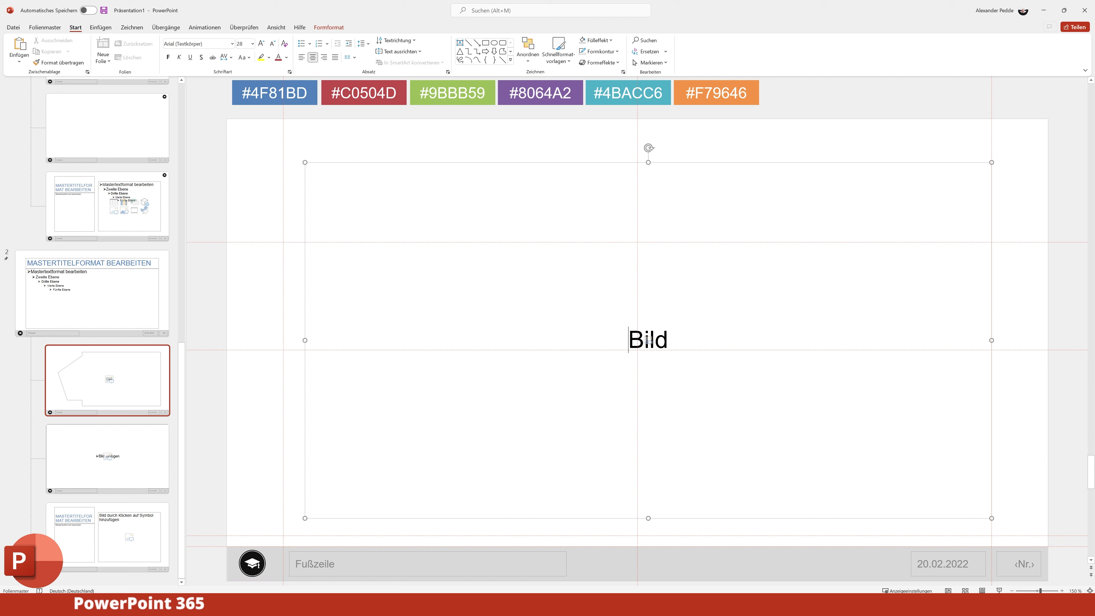
{"action": "left_click", "coordinate": [1028, 173]}
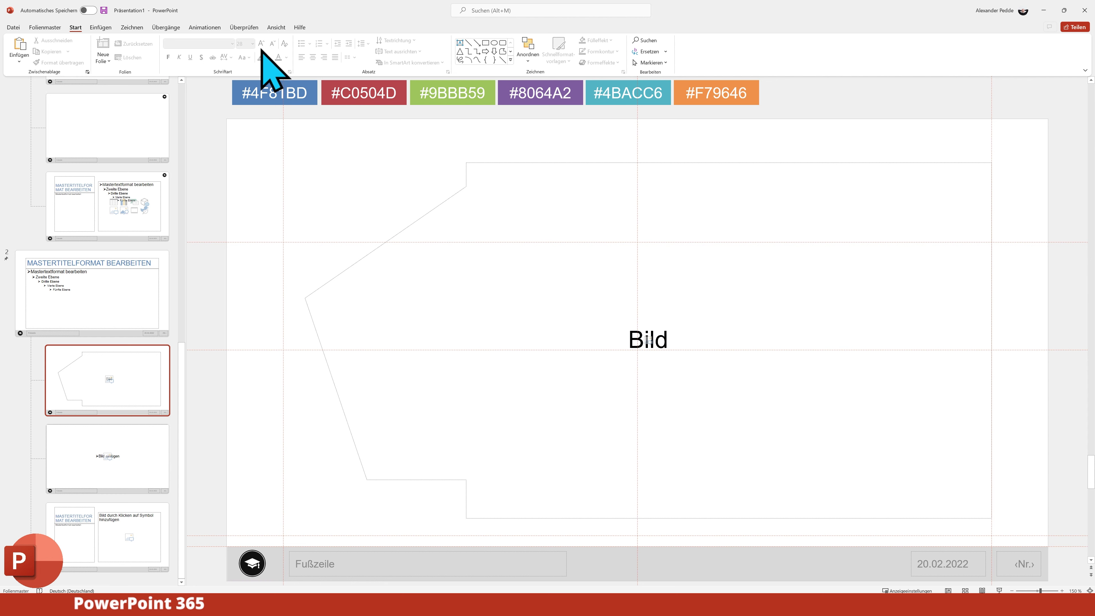
{"action": "left_click", "coordinate": [276, 27]}
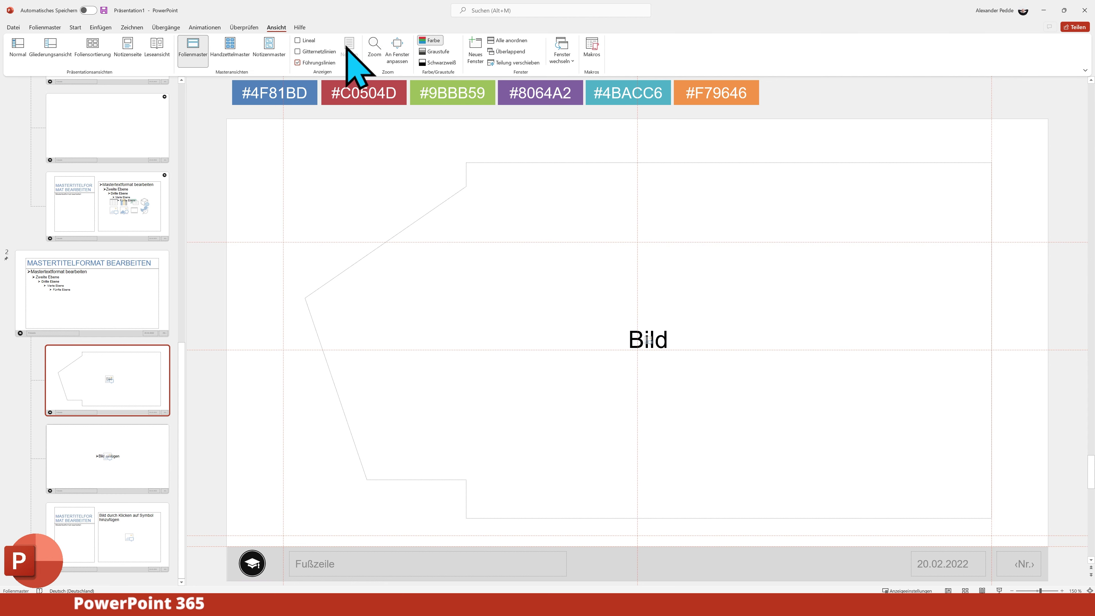
- Return to normal view and delete the picture from slide 3
{"action": "left_click", "coordinate": [20, 48]}
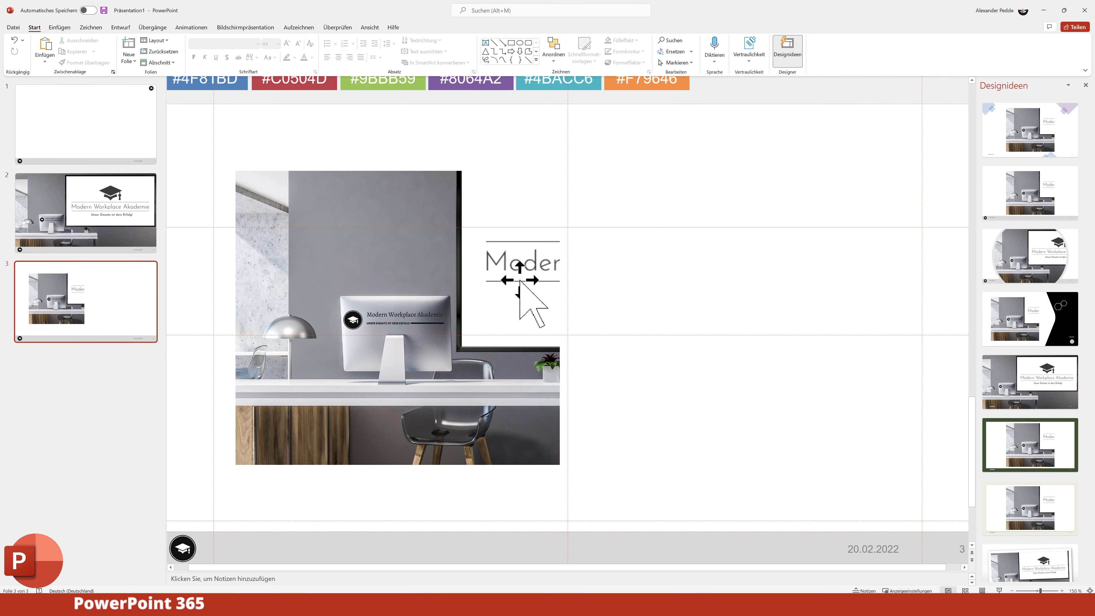
{"action": "left_click", "coordinate": [520, 280]}
{"action": "key", "text": "Delete"}
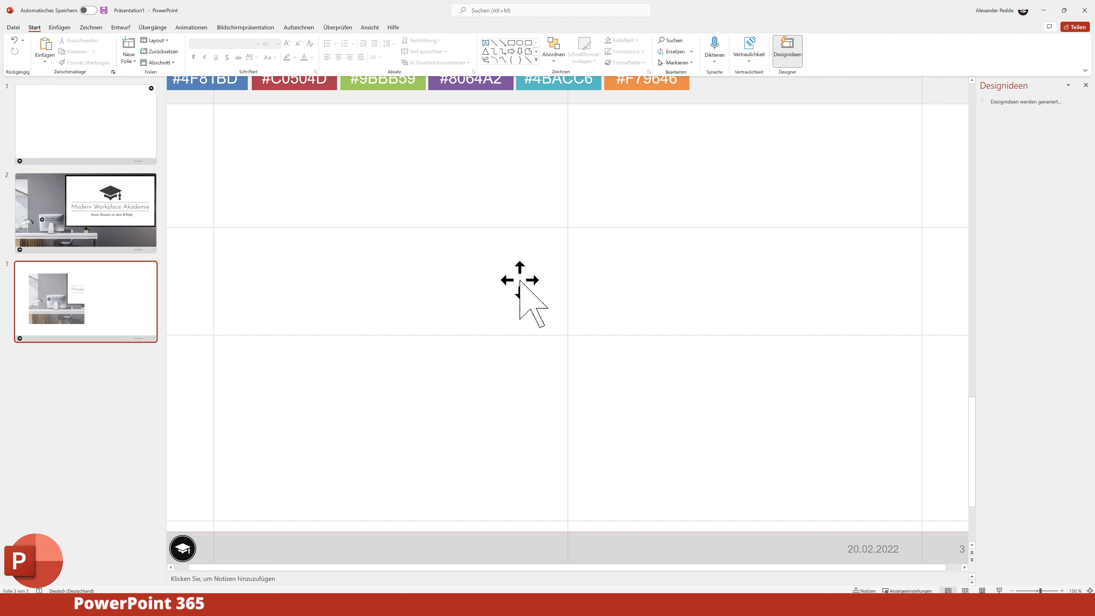
- Add slide 4 with the merged-shape layout and insert the 4K Büro photo into its placeholder
{"action": "left_click", "coordinate": [125, 431]}
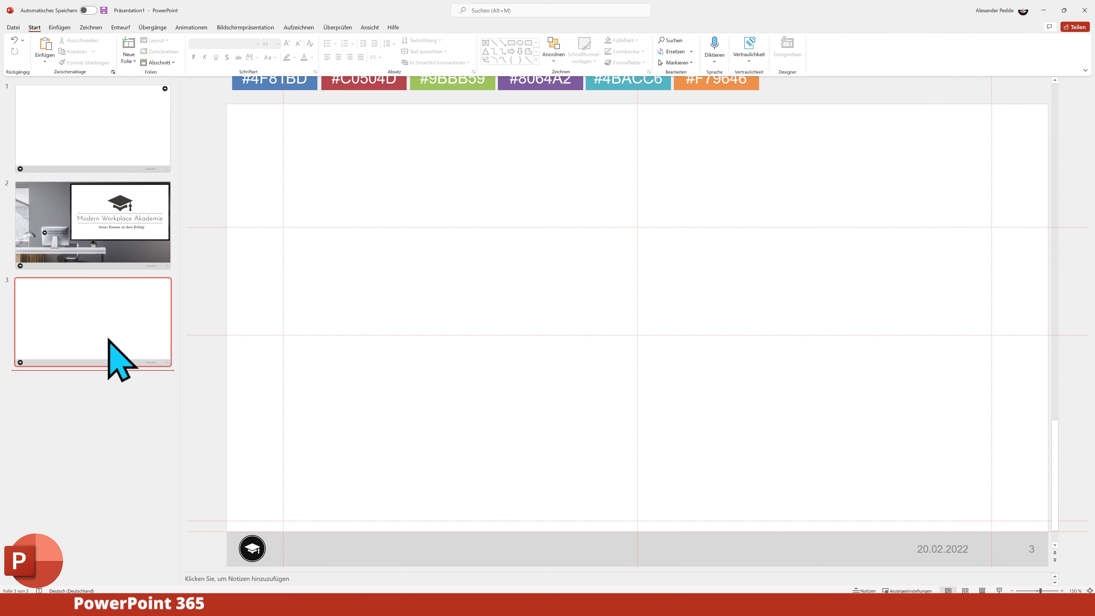
{"action": "left_click", "coordinate": [136, 62]}
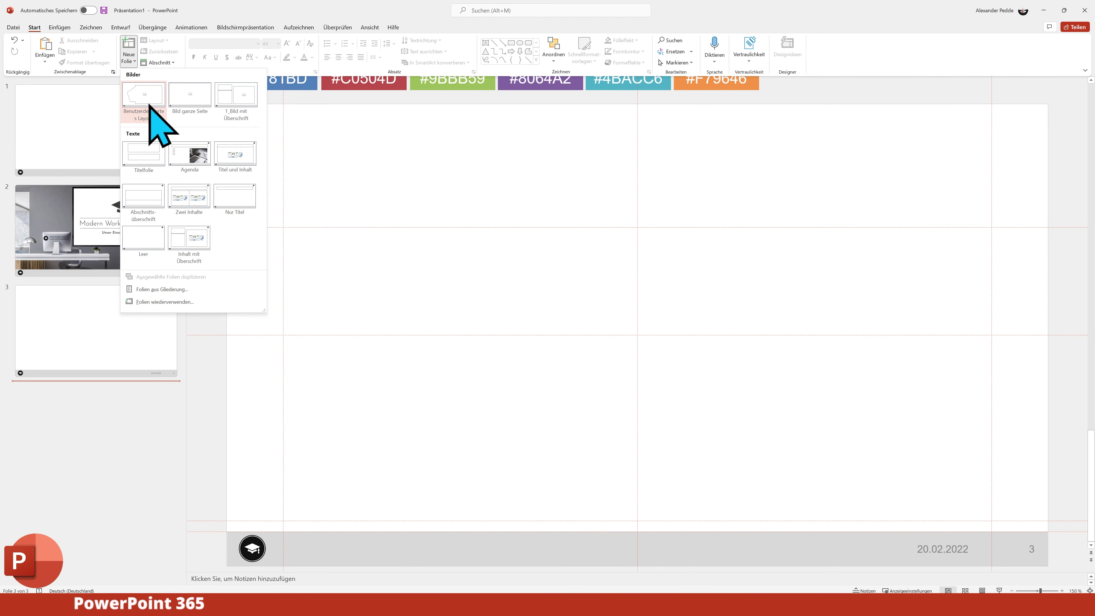
{"action": "left_click", "coordinate": [144, 97]}
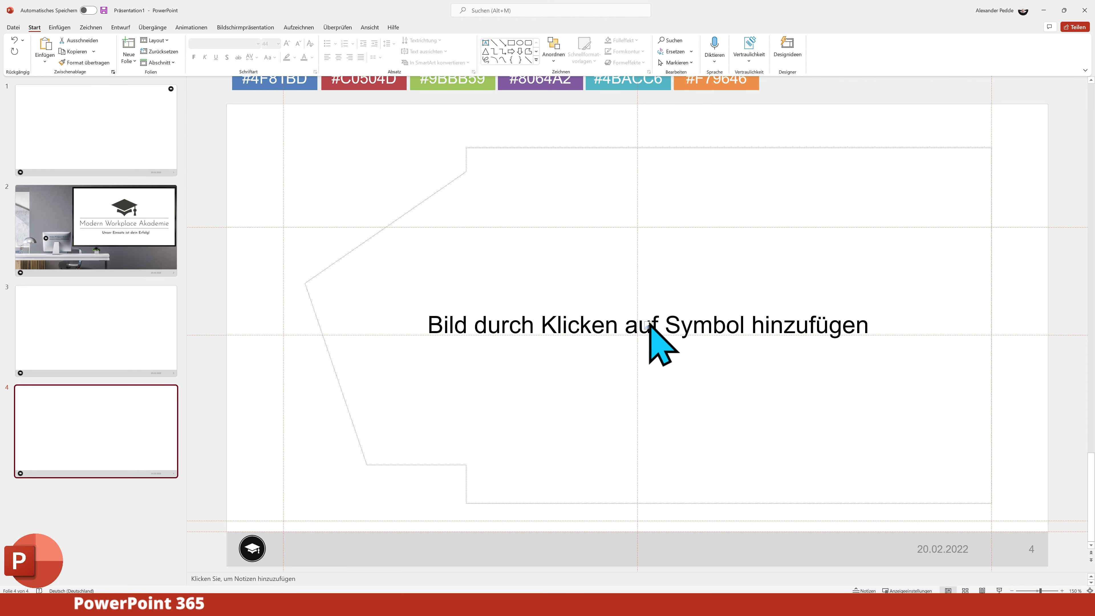
{"action": "left_click", "coordinate": [648, 325]}
{"action": "double_click", "coordinate": [149, 86]}
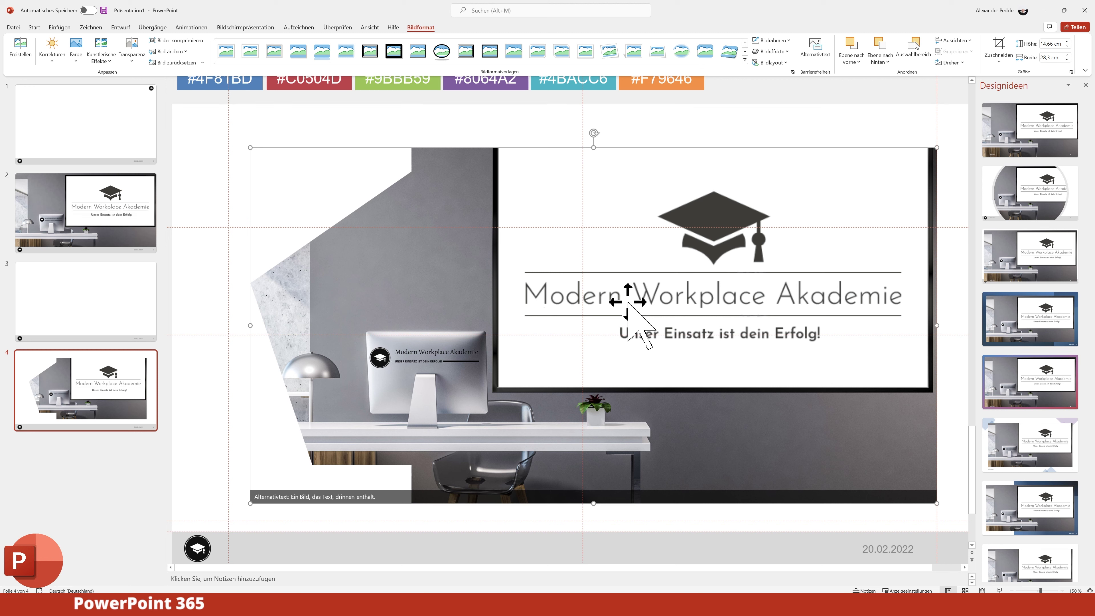
- Reopen the slide master, shrink the merged picture placeholder from its top-left corner and move it left
{"action": "left_click", "coordinate": [370, 27]}
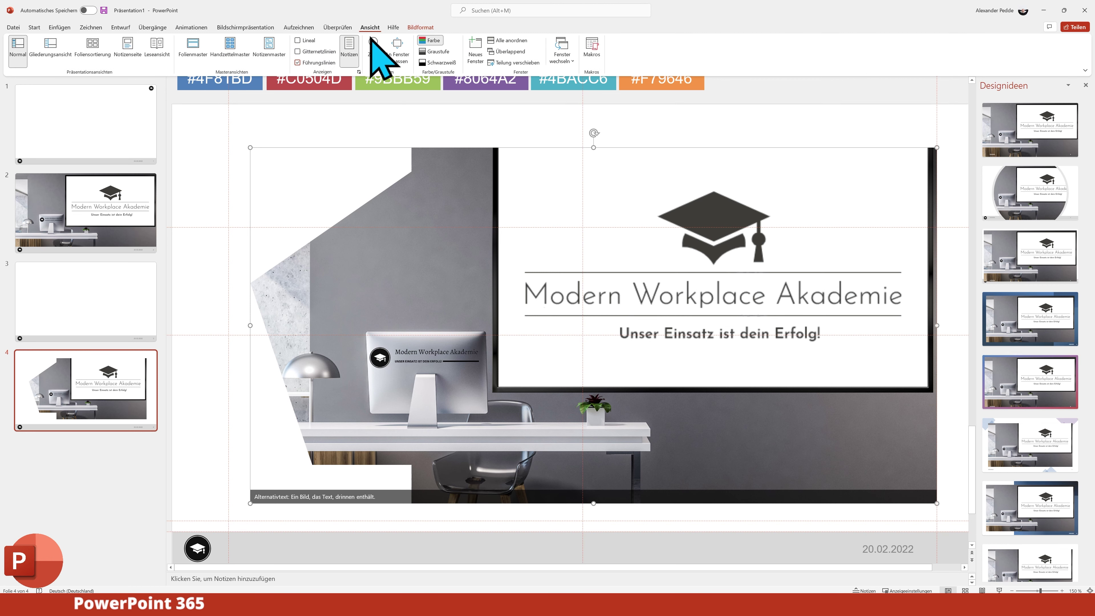
{"action": "left_click", "coordinate": [194, 47]}
{"action": "left_click", "coordinate": [584, 275]}
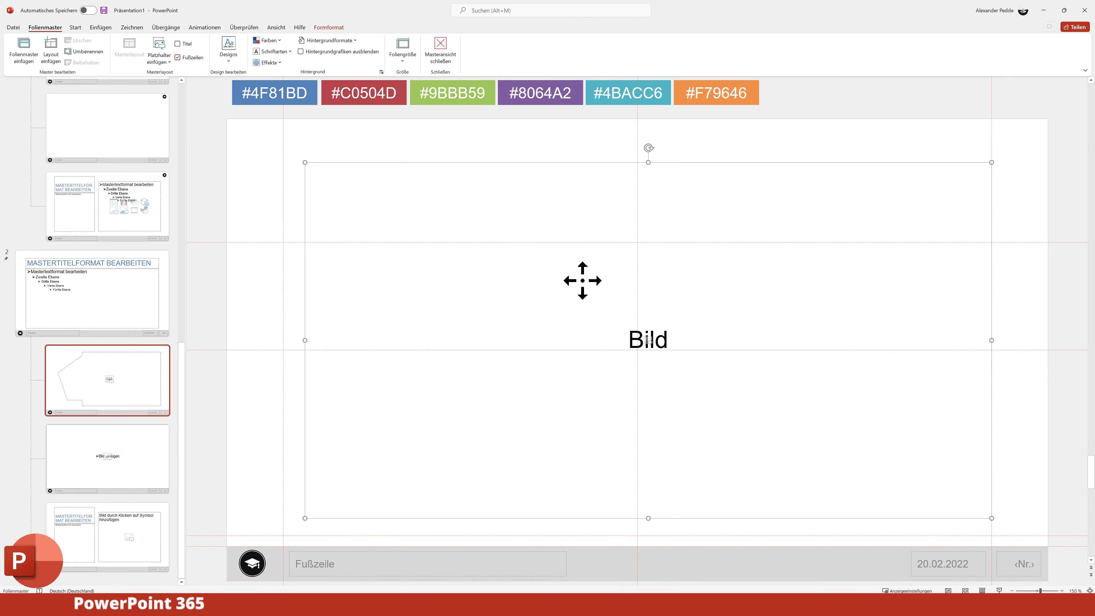
{"action": "left_click_drag", "start_coordinate": [306, 162], "coordinate": [636, 301]}
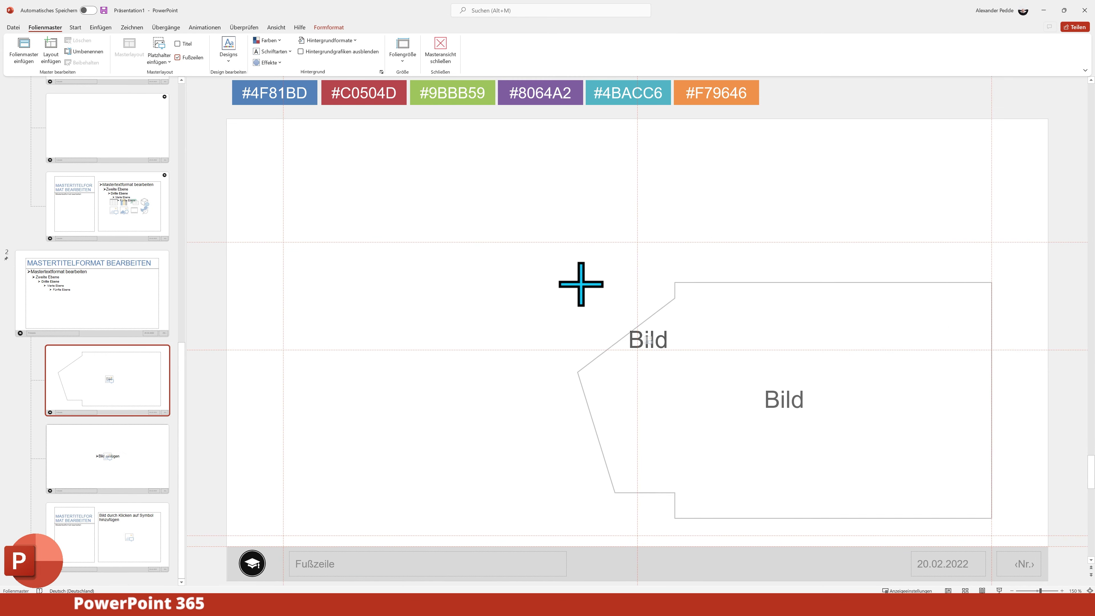
{"action": "mouse_move", "coordinate": [753, 362]}
{"action": "left_mouse_down"}
{"action": "mouse_move", "coordinate": [463, 295]}
{"action": "mouse_move", "coordinate": [473, 297]}
{"action": "left_mouse_up"}
{"action": "left_click", "coordinate": [781, 309]}
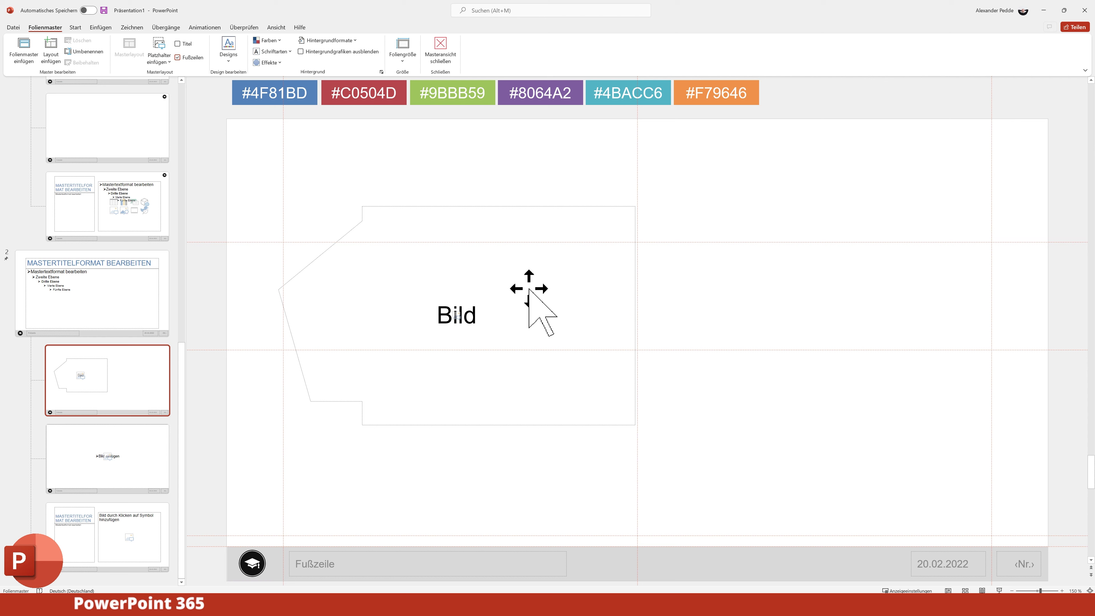
- Draw a content placeholder with five text levels across the layout's right half, beside the picture
{"action": "left_click", "coordinate": [166, 73]}
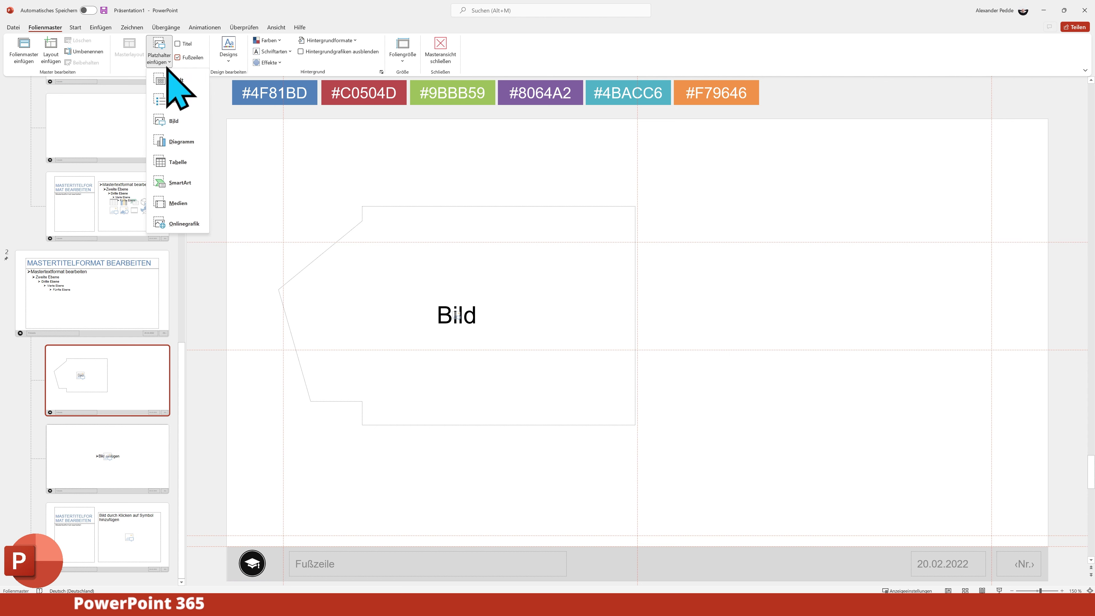
{"action": "left_click", "coordinate": [183, 101]}
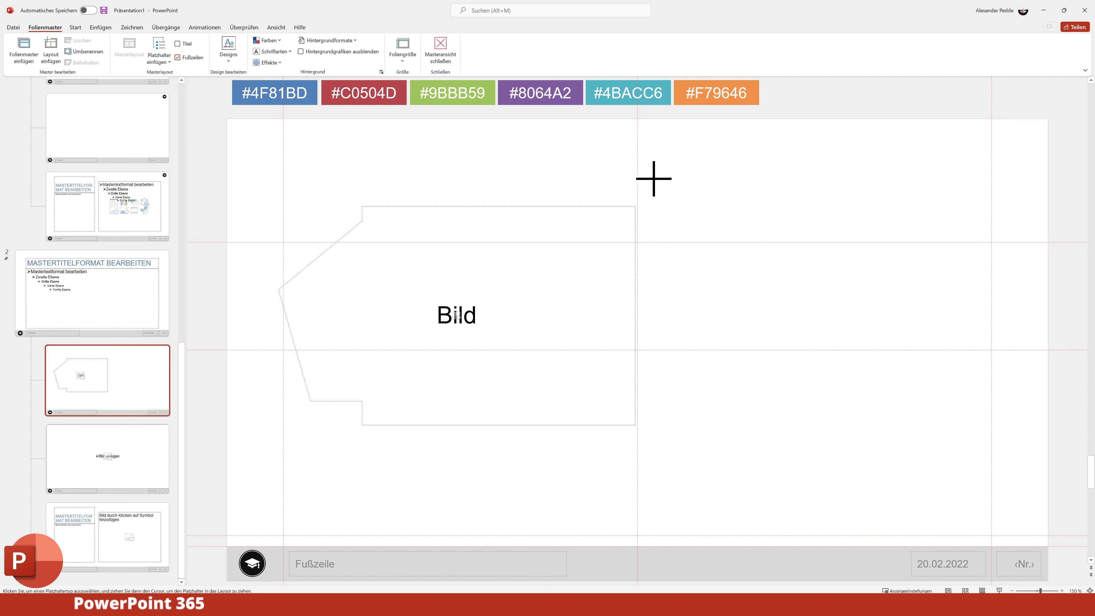
{"action": "left_click_drag", "start_coordinate": [644, 166], "coordinate": [990, 517]}
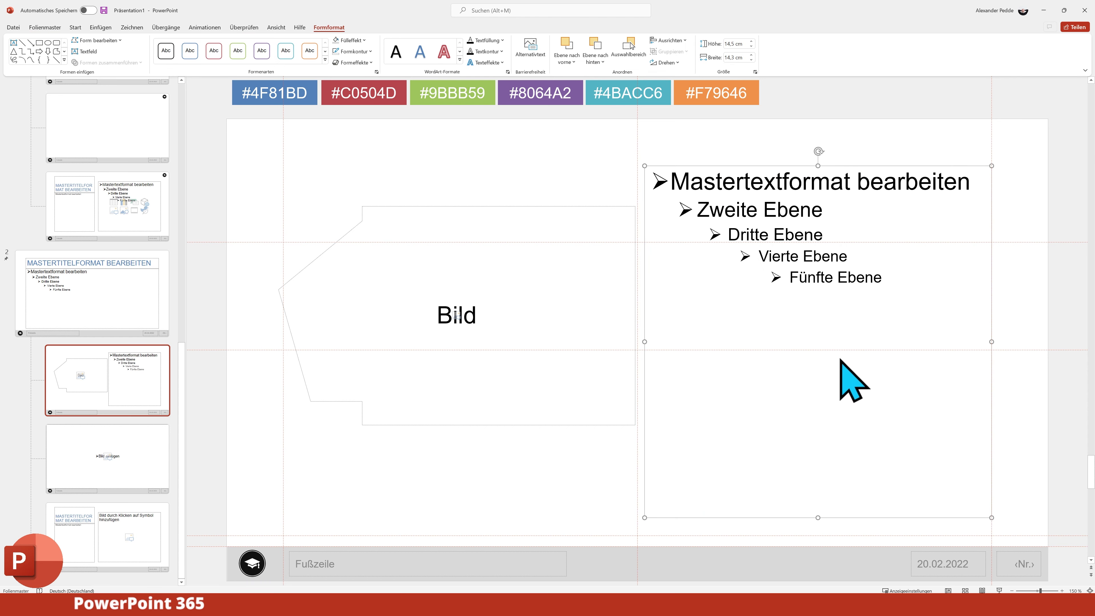
{"action": "left_click", "coordinate": [484, 483]}
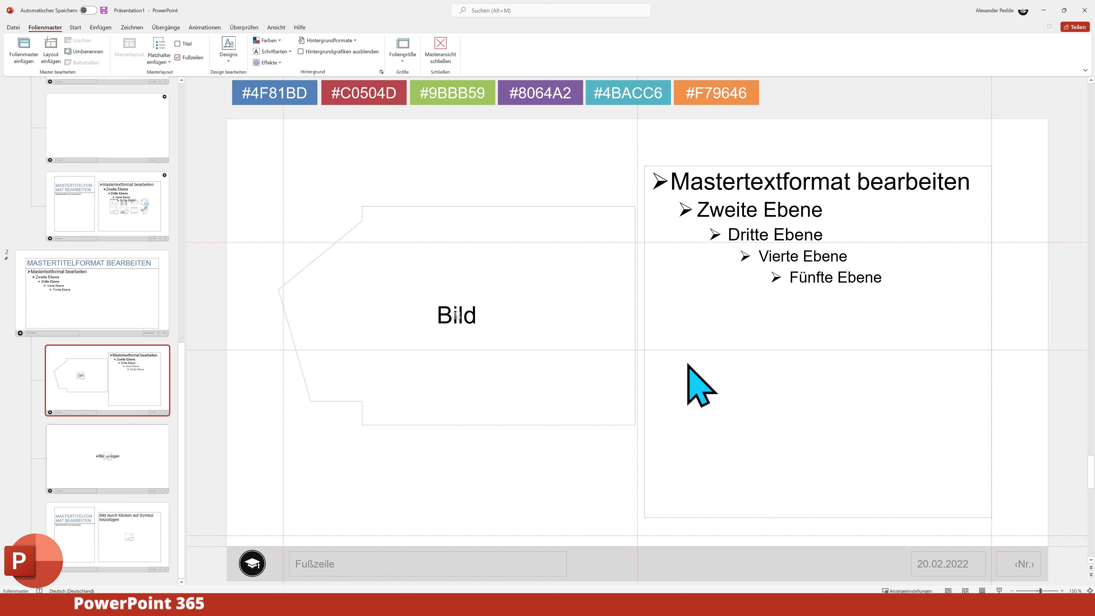
- Rename the merged-picture layout with the content placeholder to 'Bild links Text rechts' via Layout umbenennen
{"action": "right_click", "coordinate": [123, 395]}
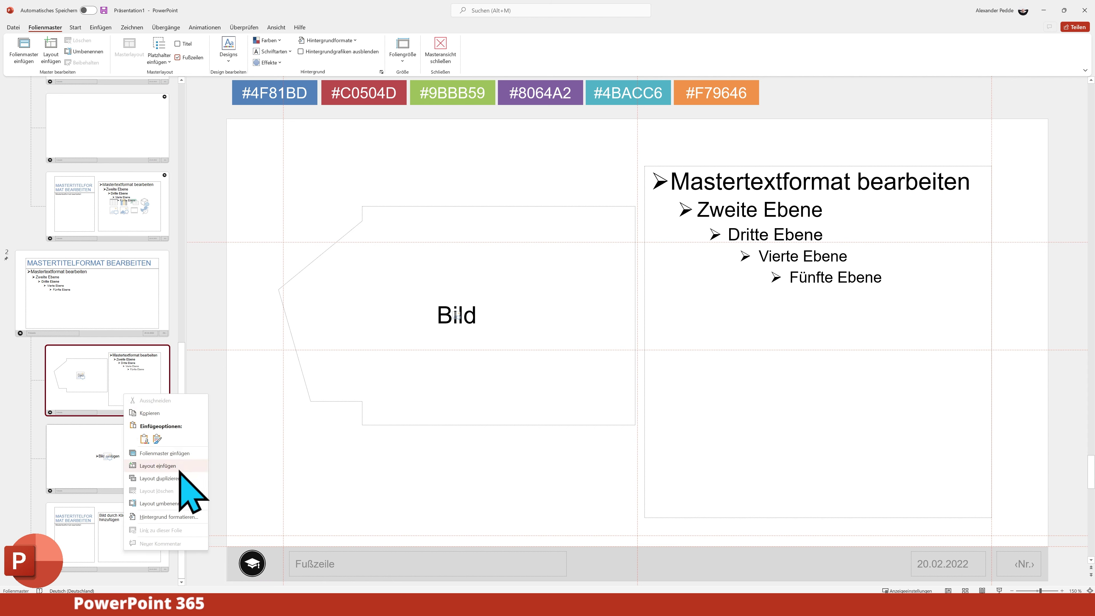
{"action": "left_click", "coordinate": [184, 504]}
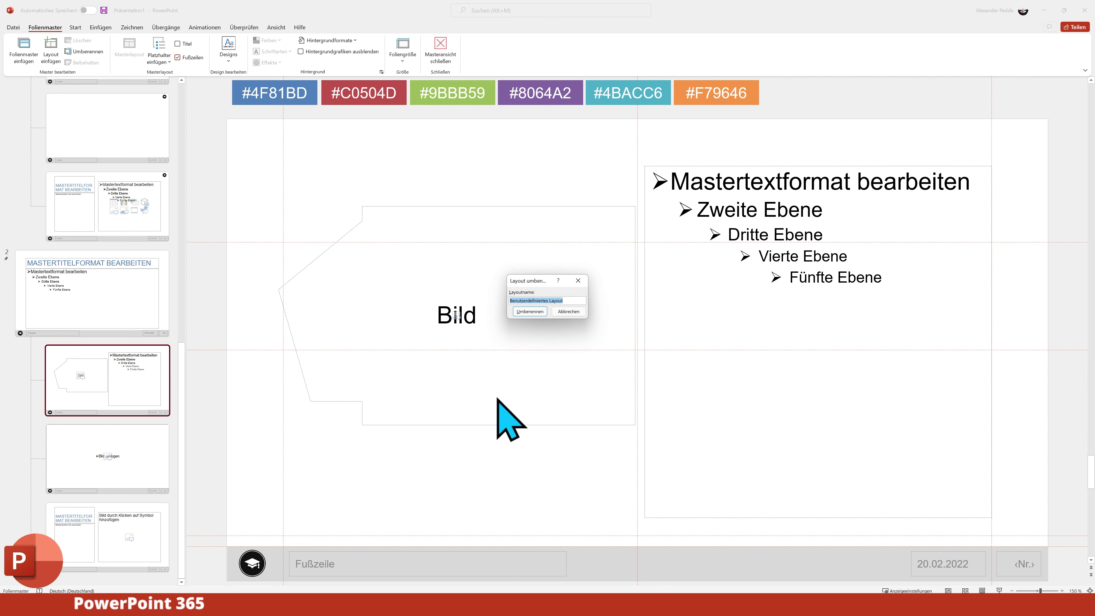
{"action": "type", "text": "Bild links Text rechts"}
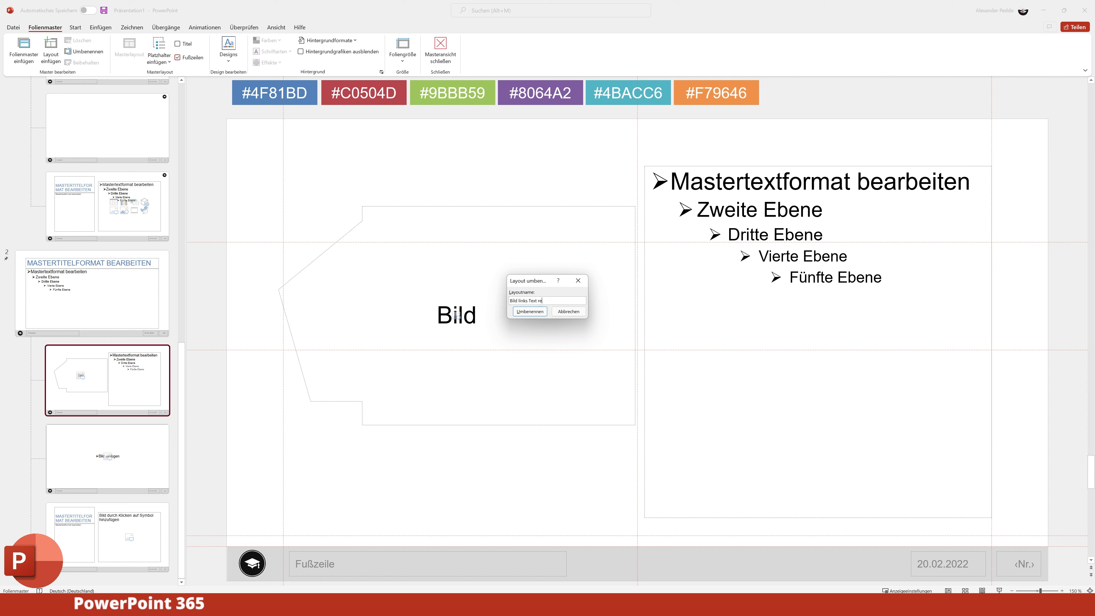
{"action": "left_click", "coordinate": [531, 312]}
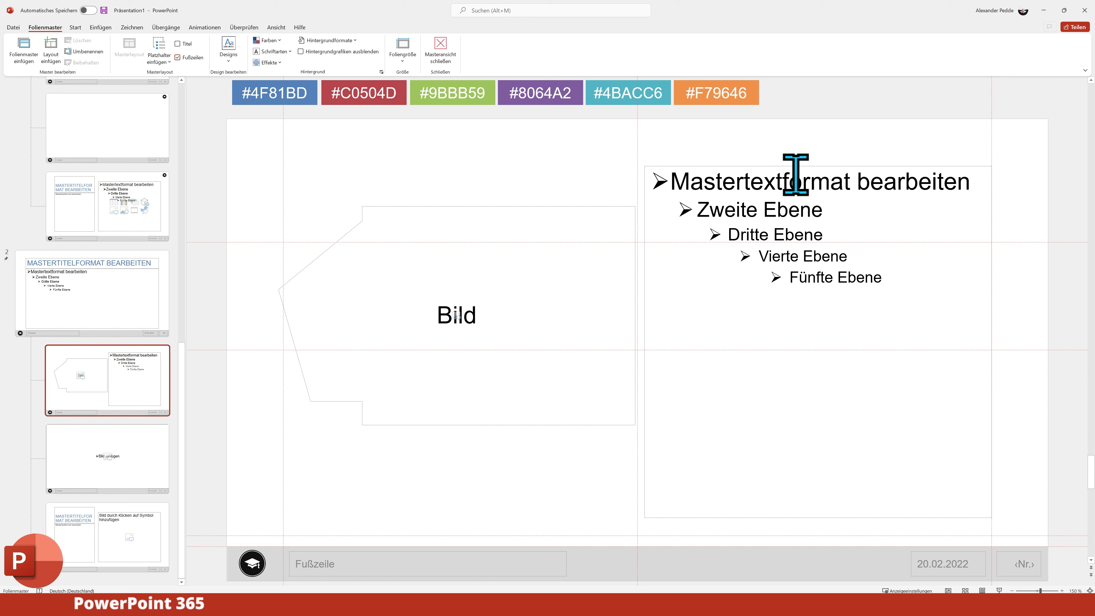
- Replace the right text placeholder with a large picture placeholder spanning the right area
{"action": "left_click", "coordinate": [806, 167]}
{"action": "key", "text": "Delete"}
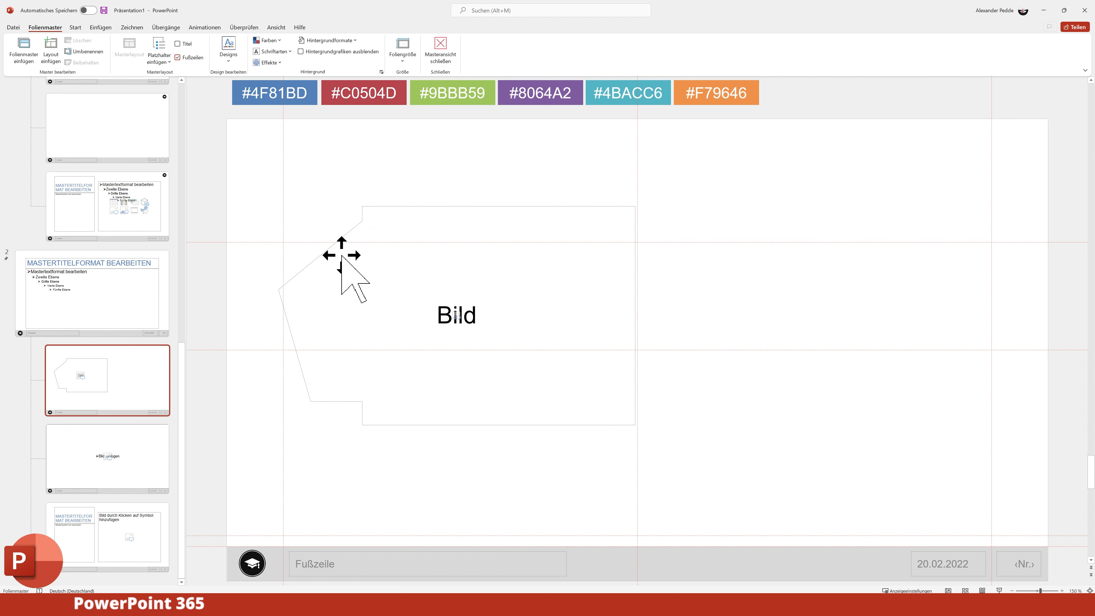
{"action": "left_click", "coordinate": [160, 60]}
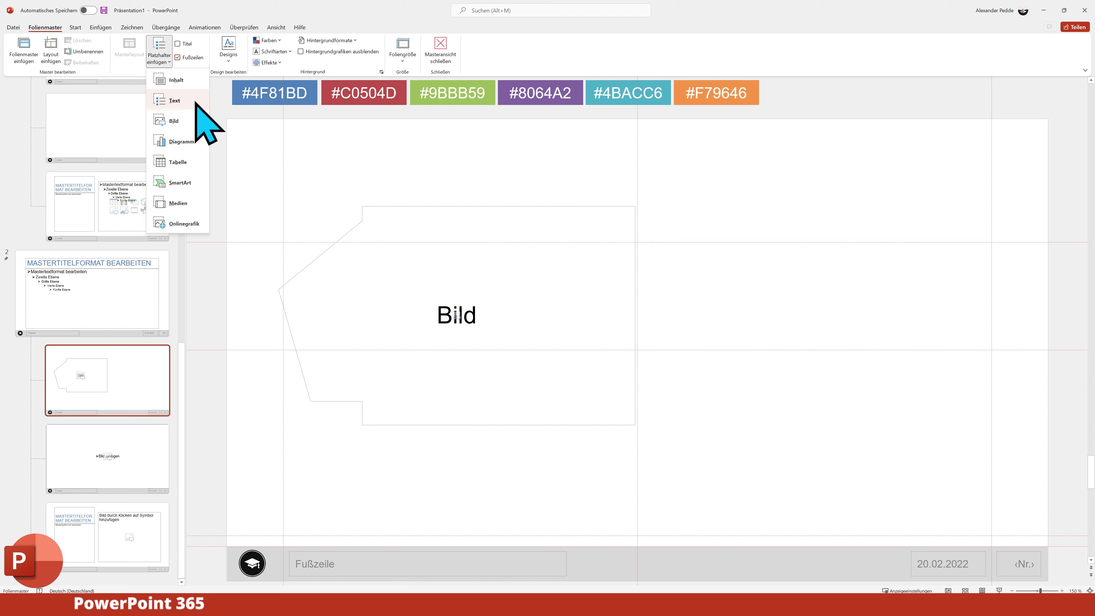
{"action": "left_click", "coordinate": [186, 122]}
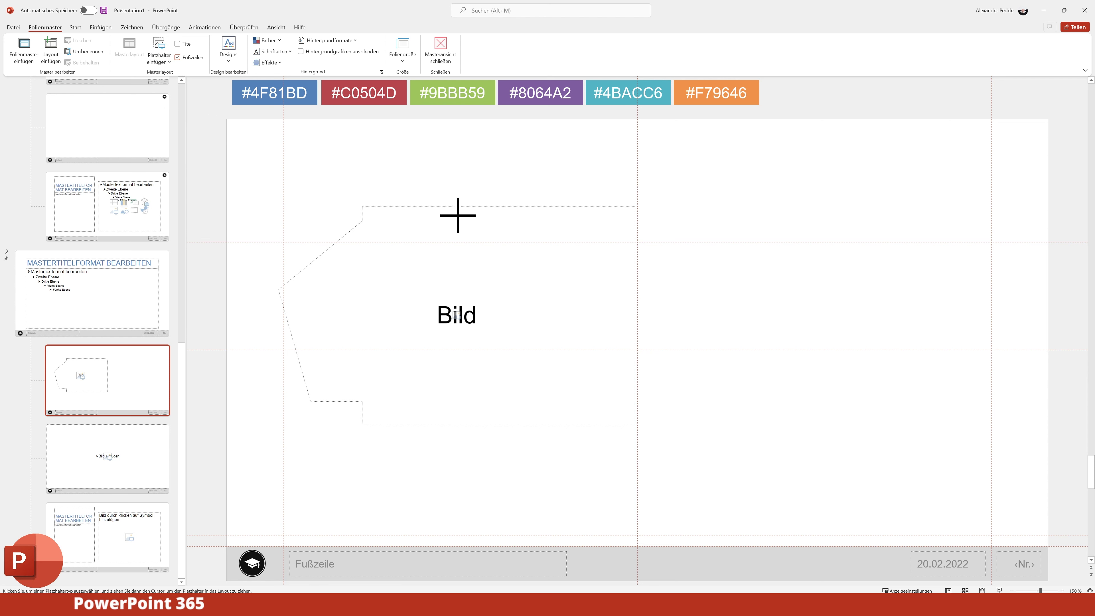
{"action": "mouse_move", "coordinate": [475, 156]}
{"action": "left_mouse_down"}
{"action": "mouse_move", "coordinate": [708, 426]}
{"action": "mouse_move", "coordinate": [931, 531]}
{"action": "mouse_move", "coordinate": [989, 532]}
{"action": "left_mouse_up"}
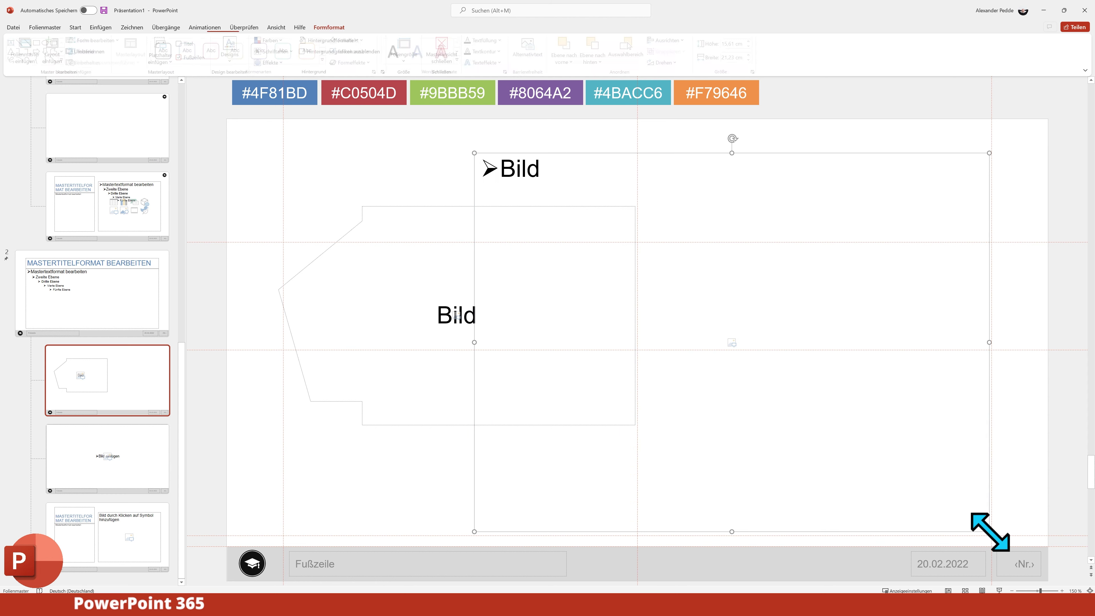
- Unite the new picture placeholder with the pentagon placeholder into one stepped shape
{"action": "left_click", "coordinate": [417, 265], "text": "shift"}
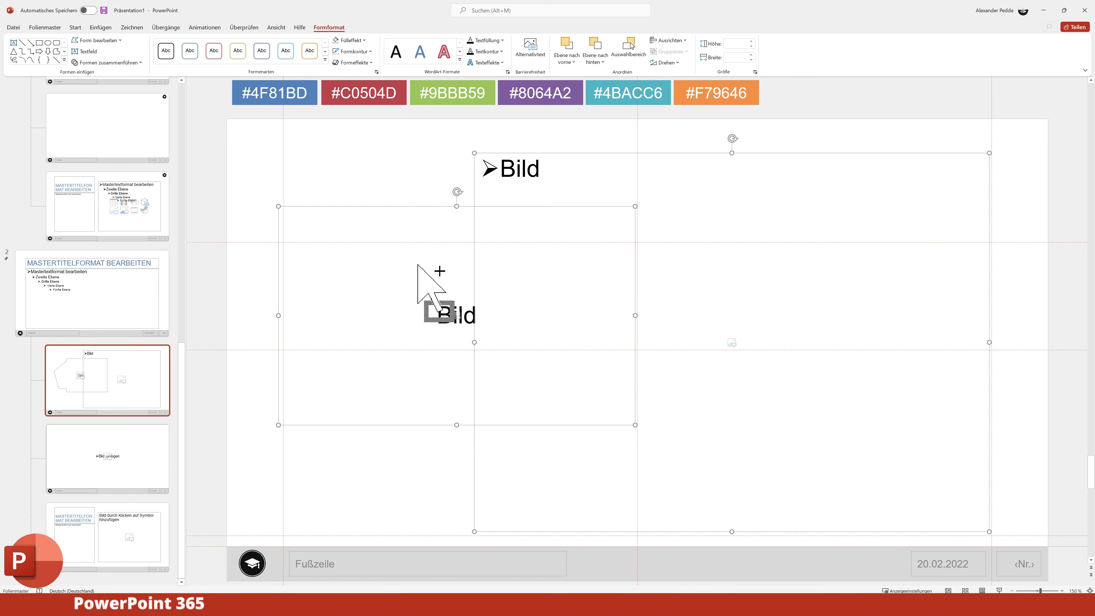
{"action": "left_click", "coordinate": [124, 63]}
{"action": "left_click", "coordinate": [126, 77]}
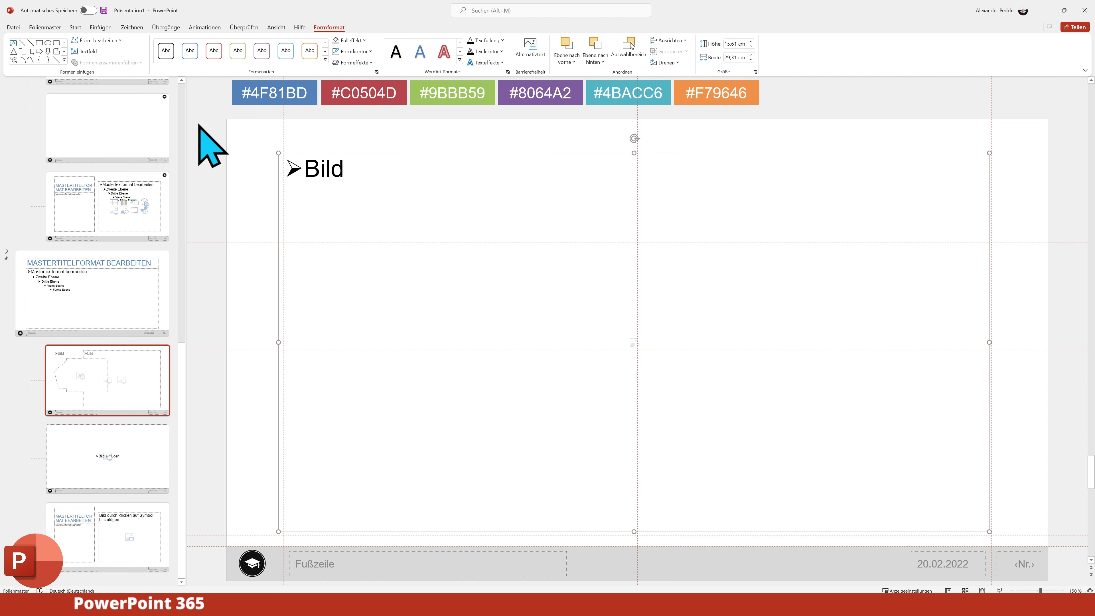
{"action": "left_click", "coordinate": [244, 325]}
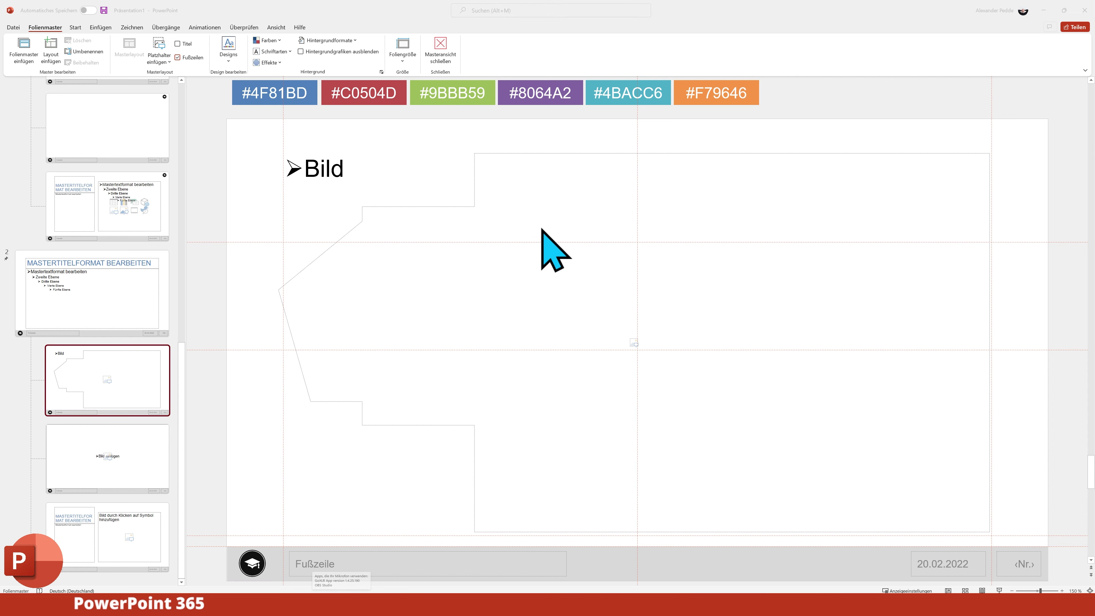
{"action": "left_click", "coordinate": [102, 28]}
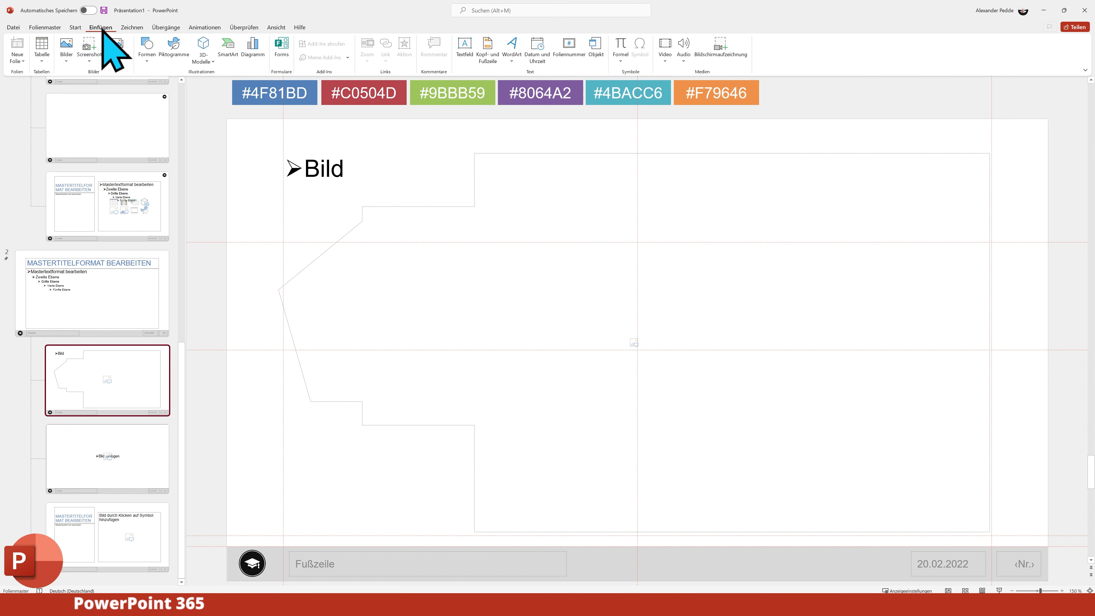
- Sketch a closed Freihand: Skizze blob, about 11.17 × 11.16 cm, over the placeholder's left side
{"action": "left_click", "coordinate": [148, 63]}
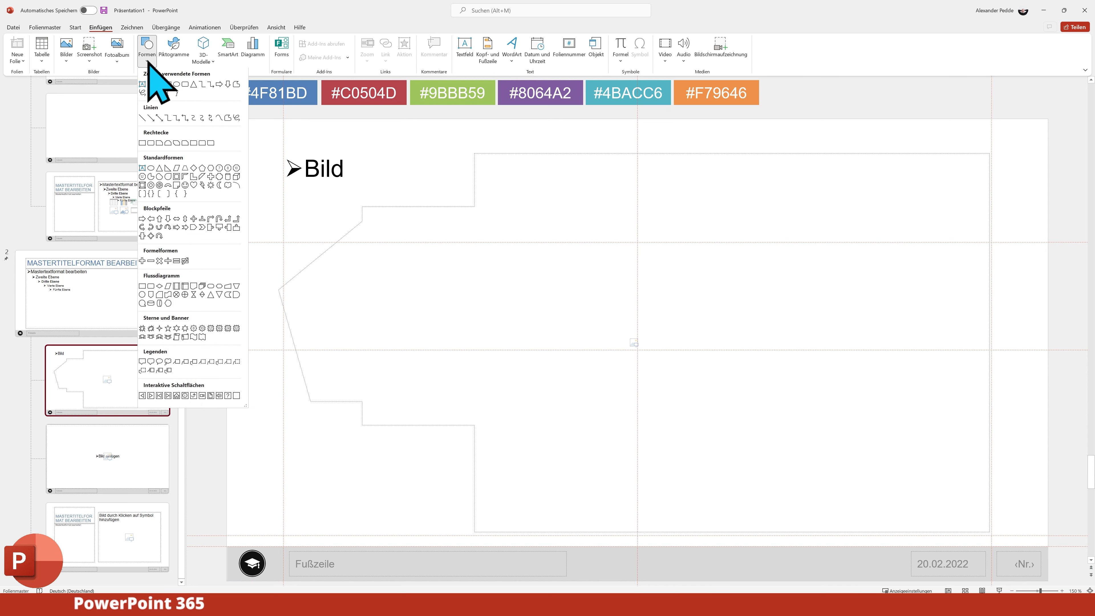
{"action": "left_click", "coordinate": [142, 93]}
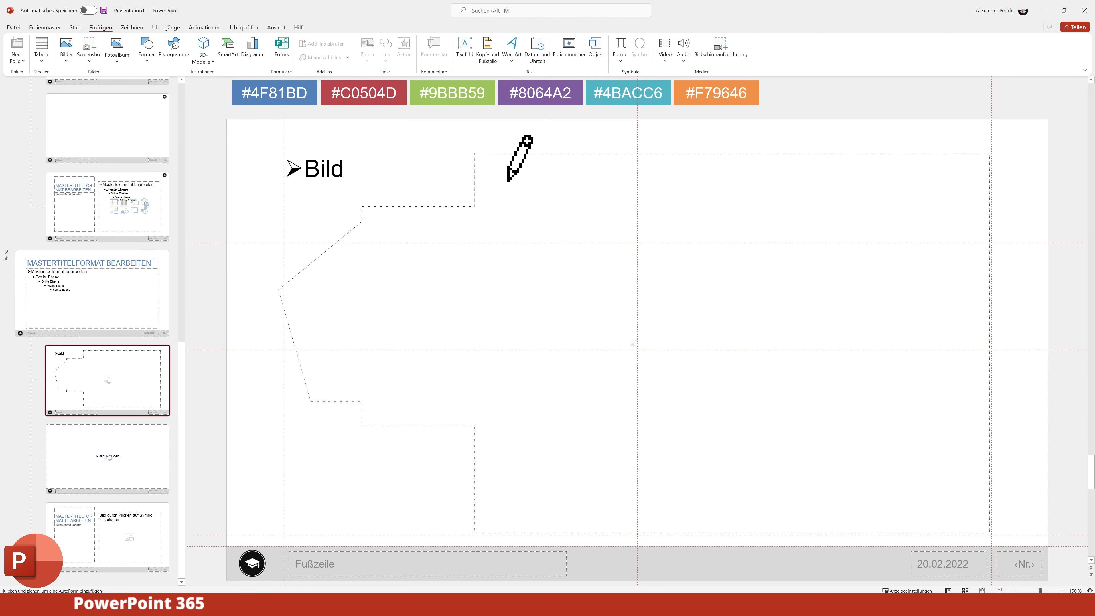
{"action": "left_click_drag", "start_coordinate": [508, 181], "coordinate": [471, 166]}
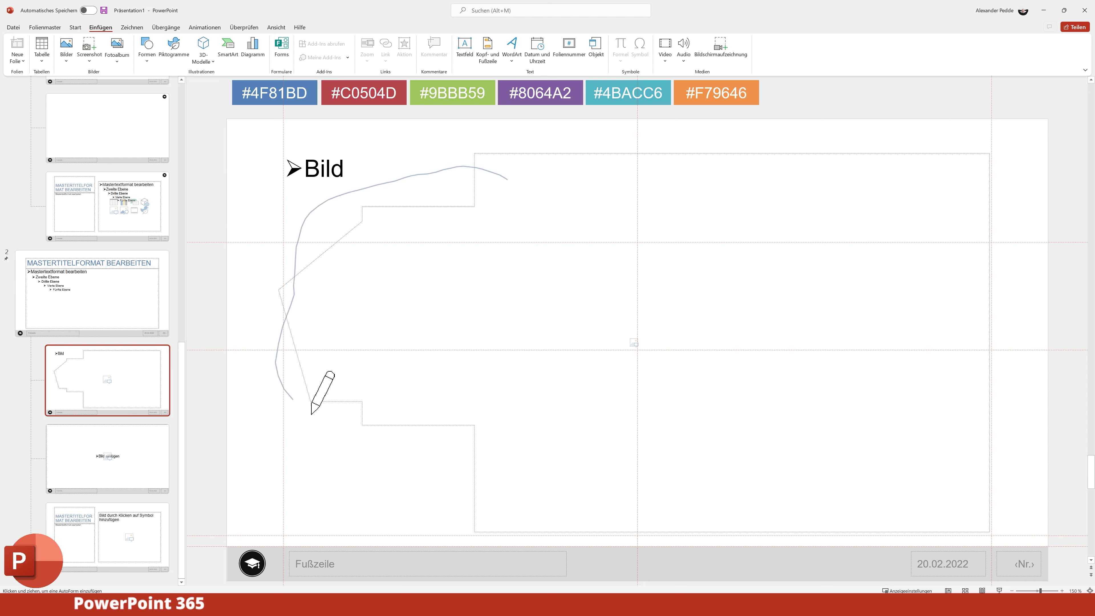
{"action": "left_click_drag", "start_coordinate": [512, 187], "coordinate": [509, 183]}
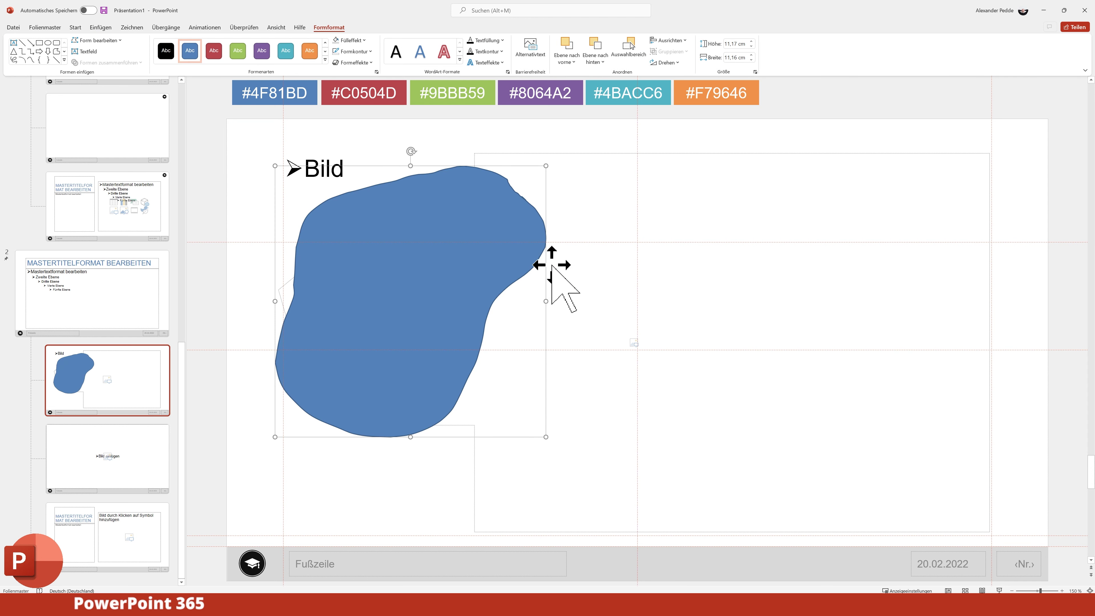
{"action": "left_click", "coordinate": [59, 27]}
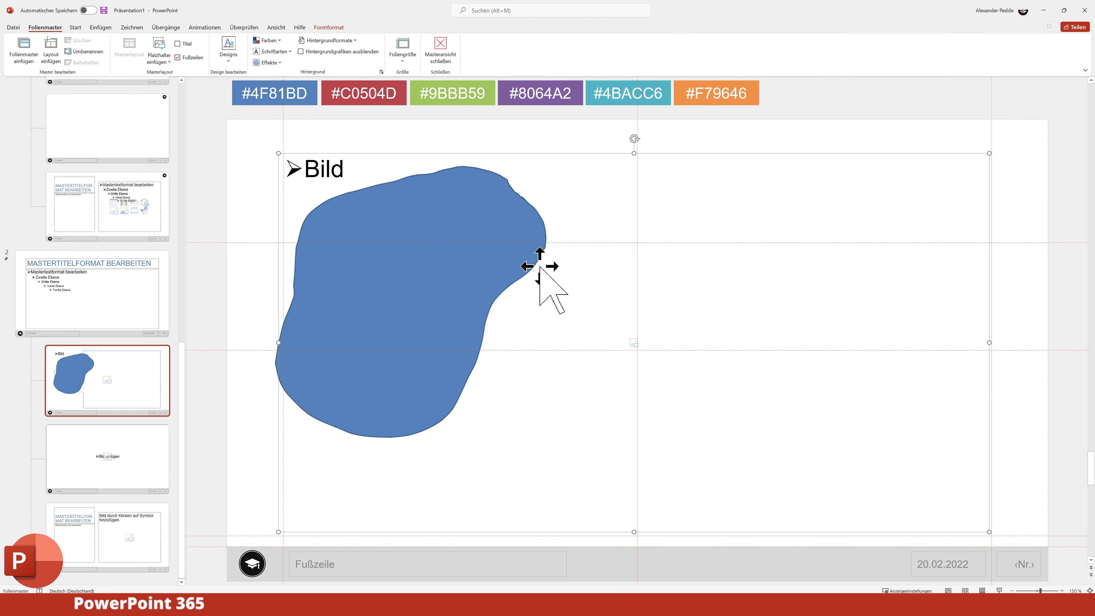
- Merge the blob into the picture placeholder with Vereinigen, giving it a wavy left edge
{"action": "left_click", "coordinate": [452, 254]}
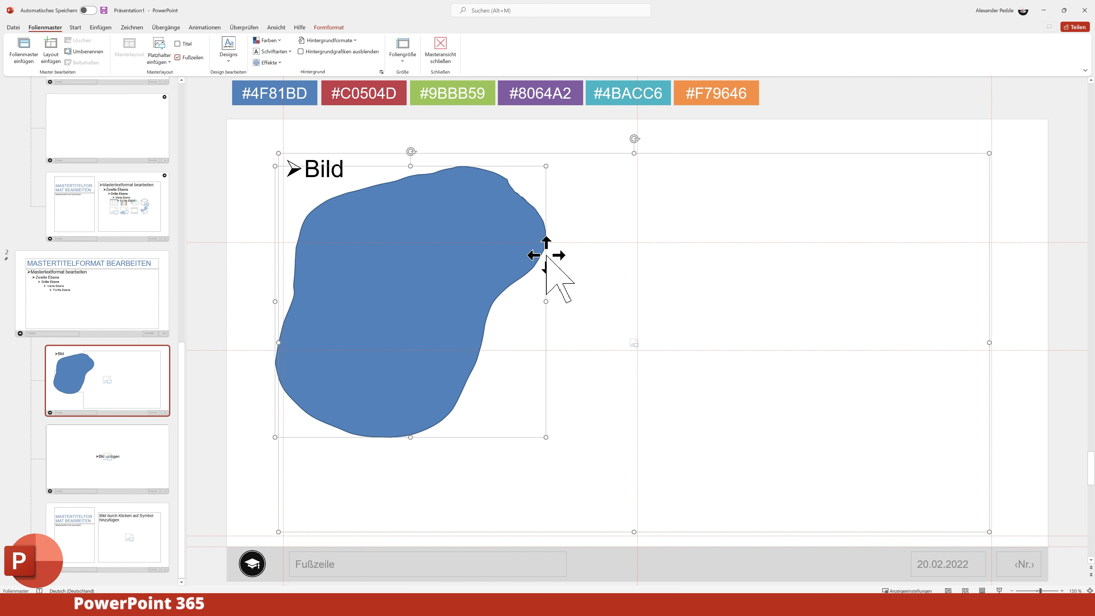
{"action": "left_click", "coordinate": [334, 29]}
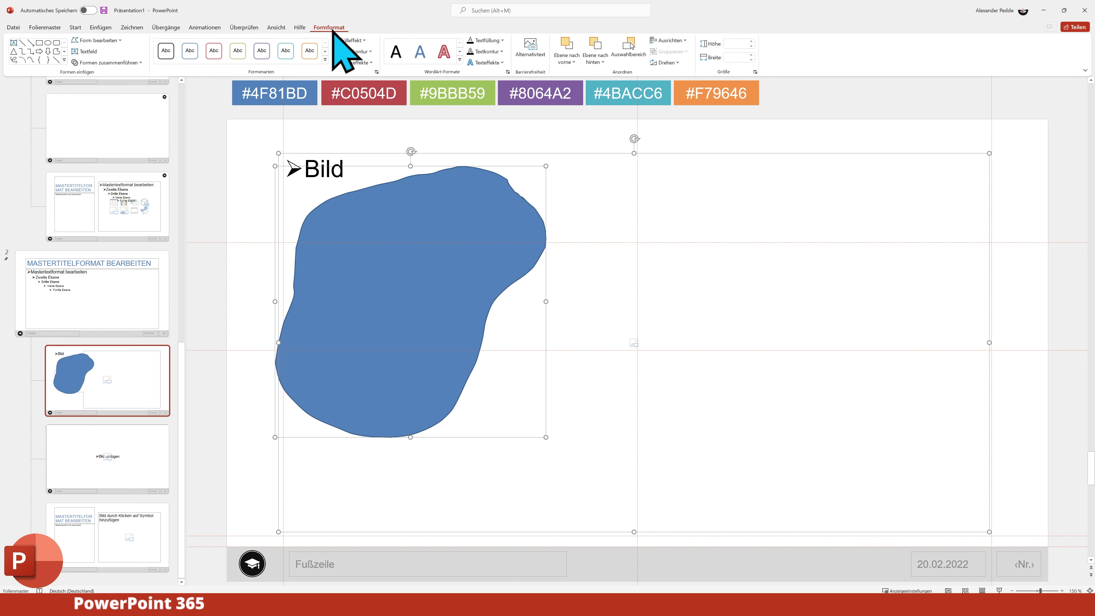
{"action": "left_click", "coordinate": [139, 62]}
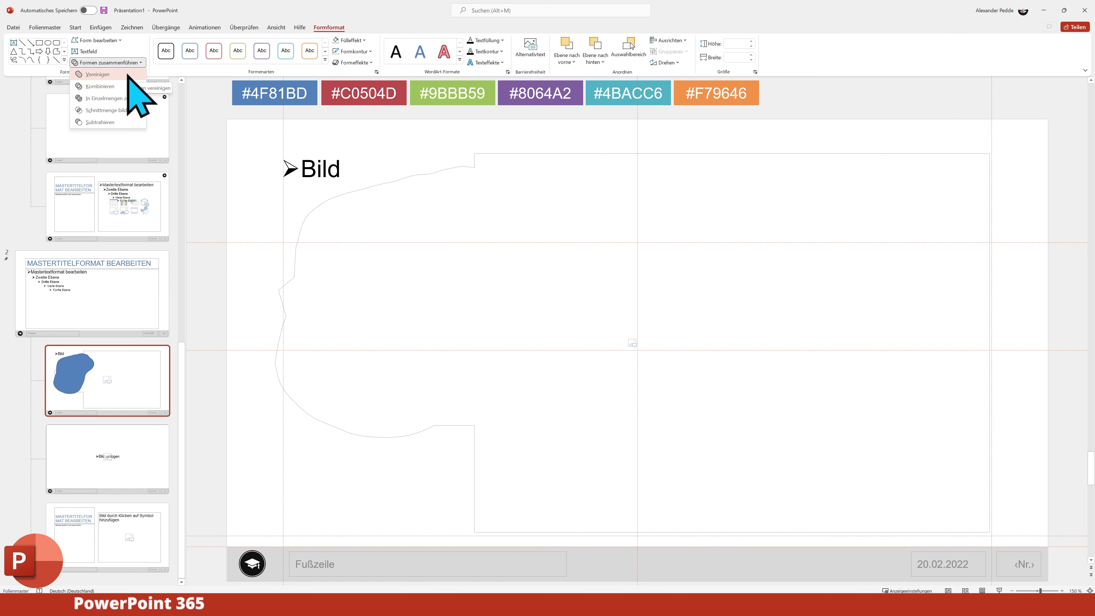
{"action": "left_click", "coordinate": [129, 75]}
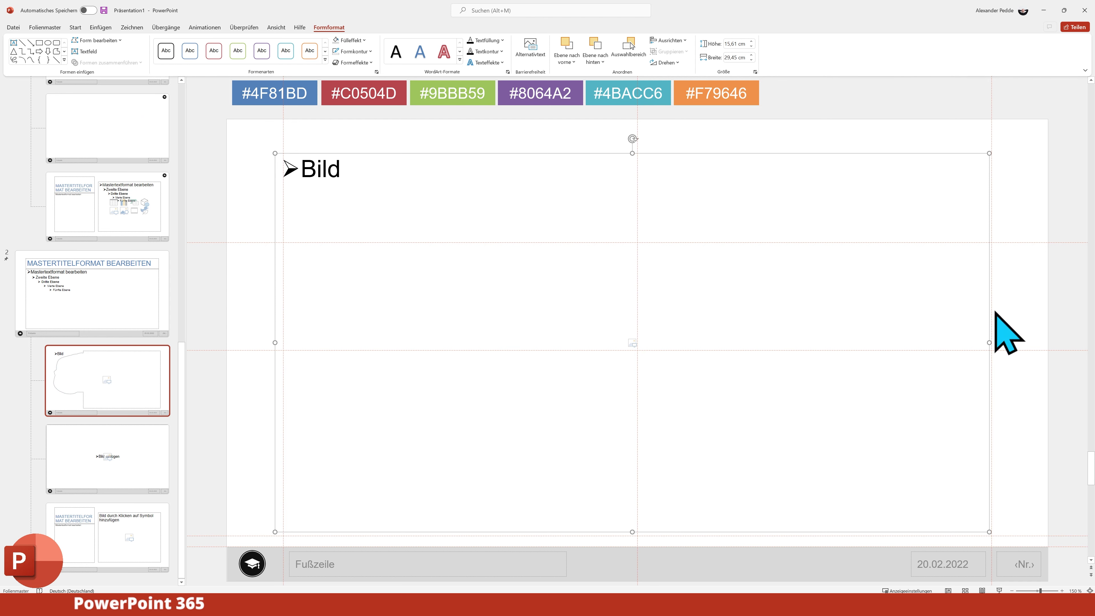
{"action": "left_click", "coordinate": [1032, 339]}
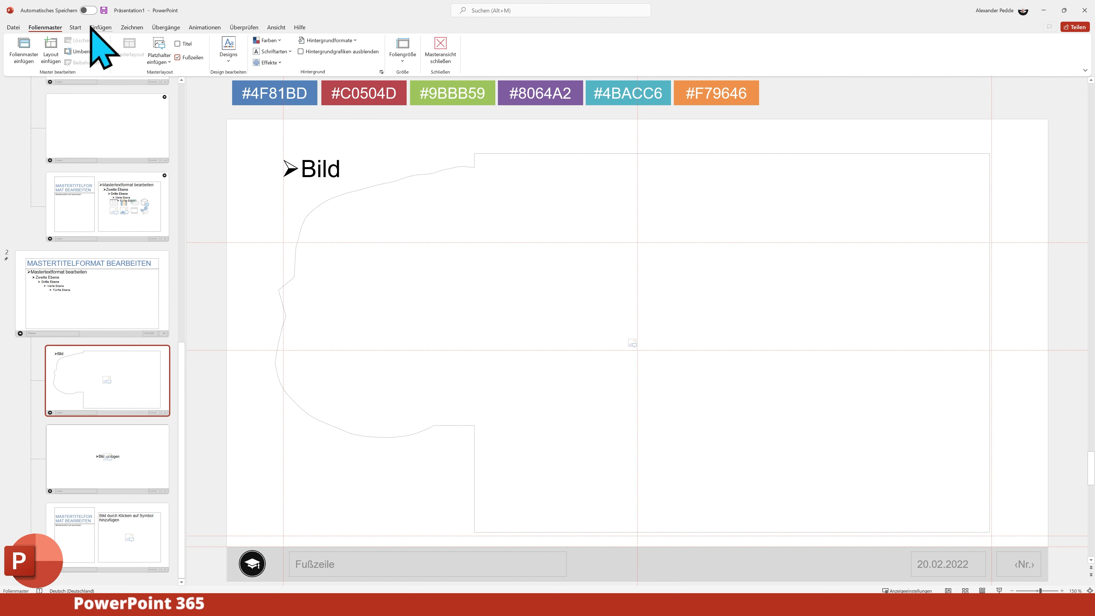
{"action": "left_click", "coordinate": [99, 27]}
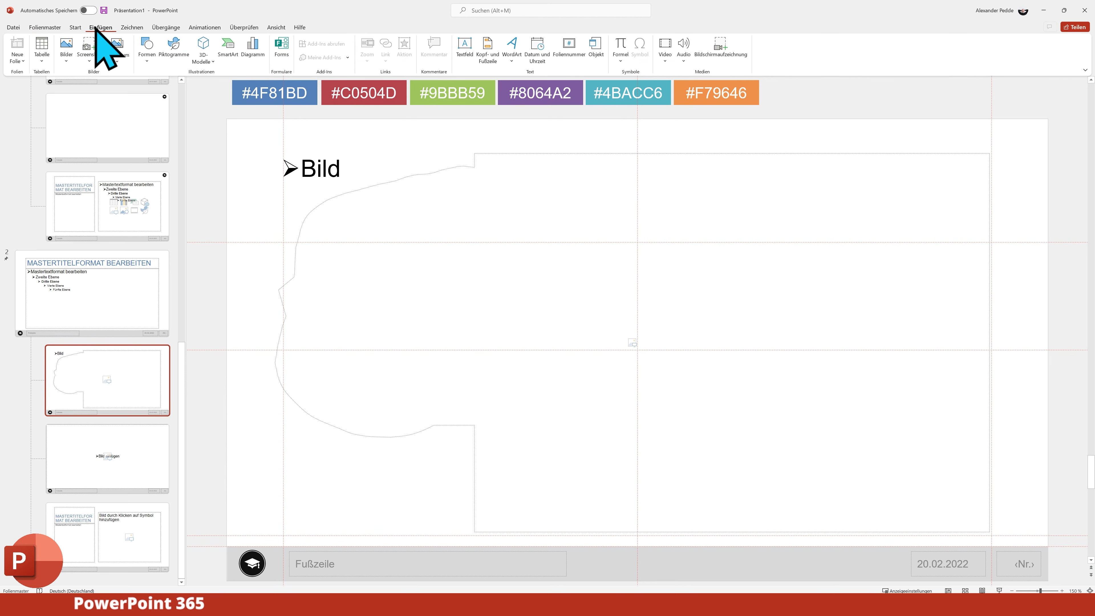
{"action": "left_click", "coordinate": [146, 56]}
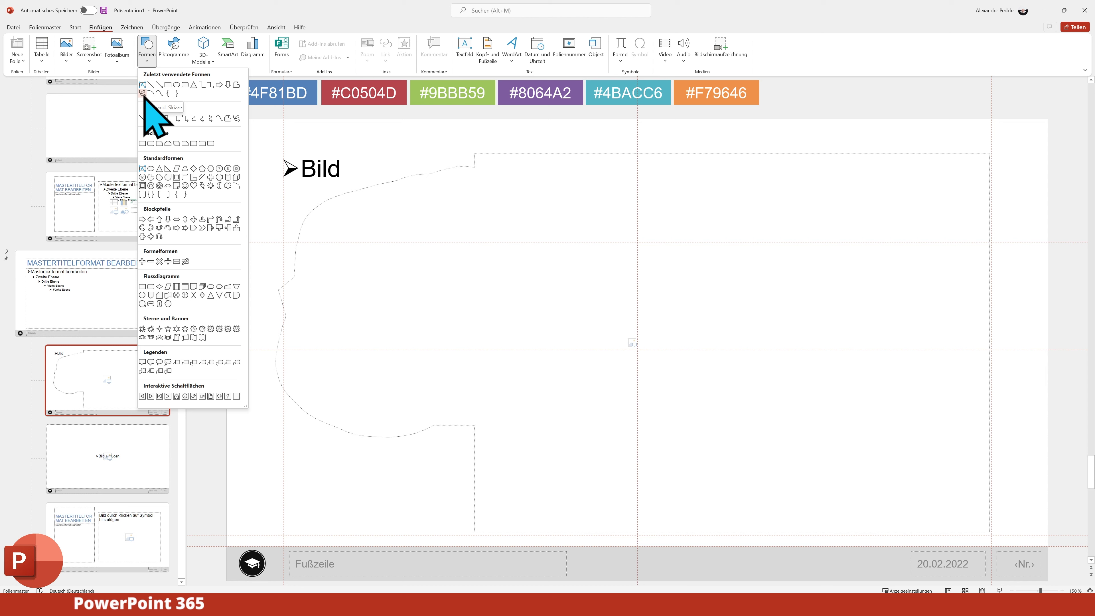
{"action": "left_click", "coordinate": [575, 291]}
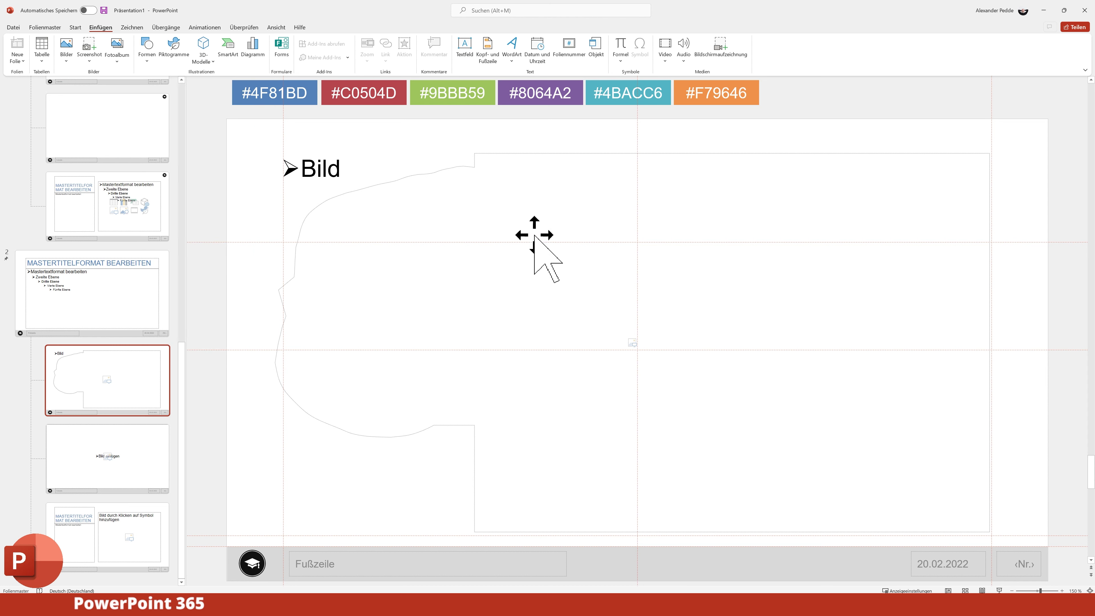
{"action": "left_click", "coordinate": [536, 233]}
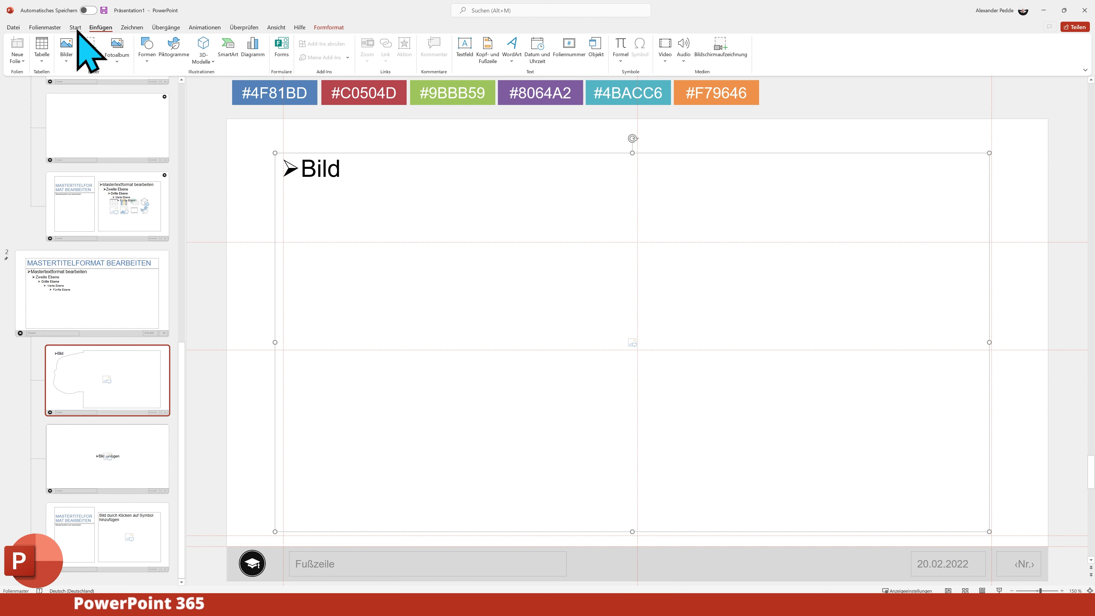
{"action": "left_click", "coordinate": [329, 27]}
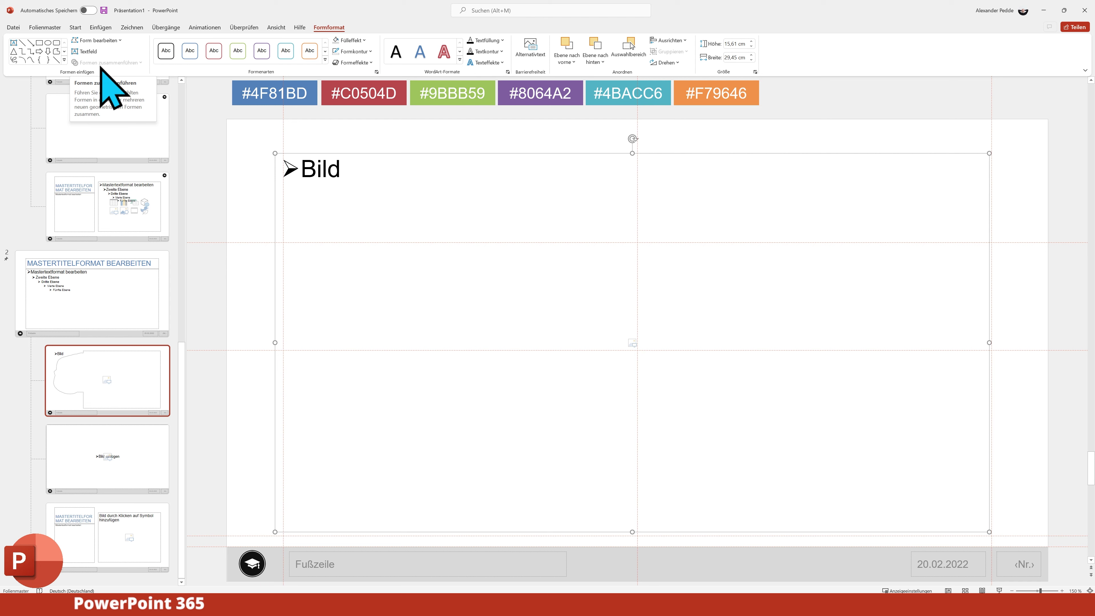
{"action": "left_click", "coordinate": [244, 183]}
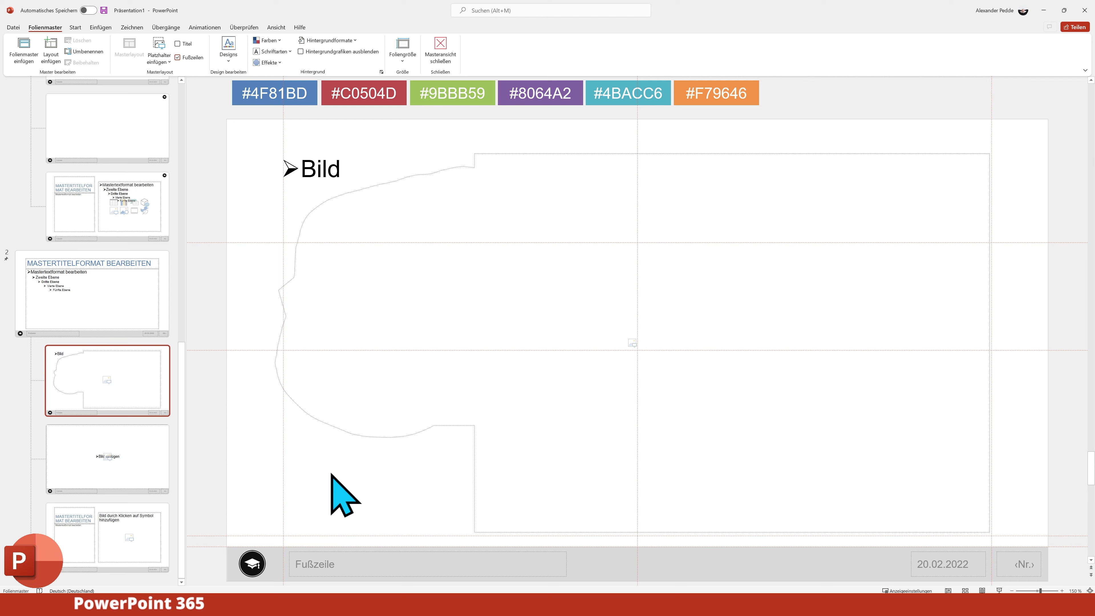
{"action": "left_click", "coordinate": [560, 380]}
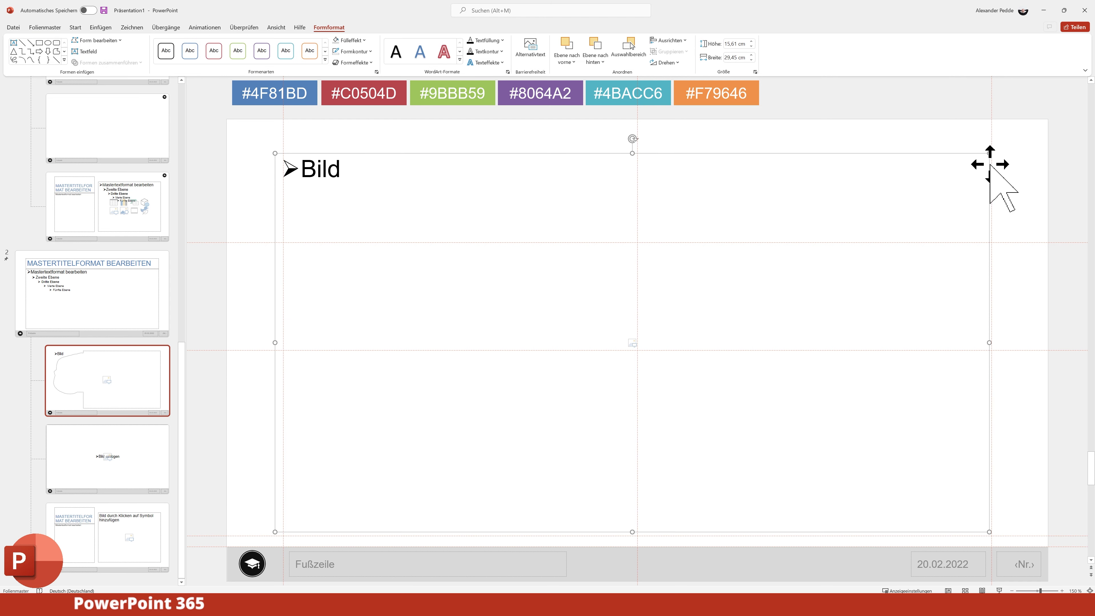
- Stretch the placeholder's top-right, bottom-right and left edges out to the slide edges (about 17.63 × 32.1 cm)
{"action": "left_click_drag", "start_coordinate": [989, 154], "coordinate": [1047, 119]}
{"action": "left_click_drag", "start_coordinate": [1048, 532], "coordinate": [1051, 543]}
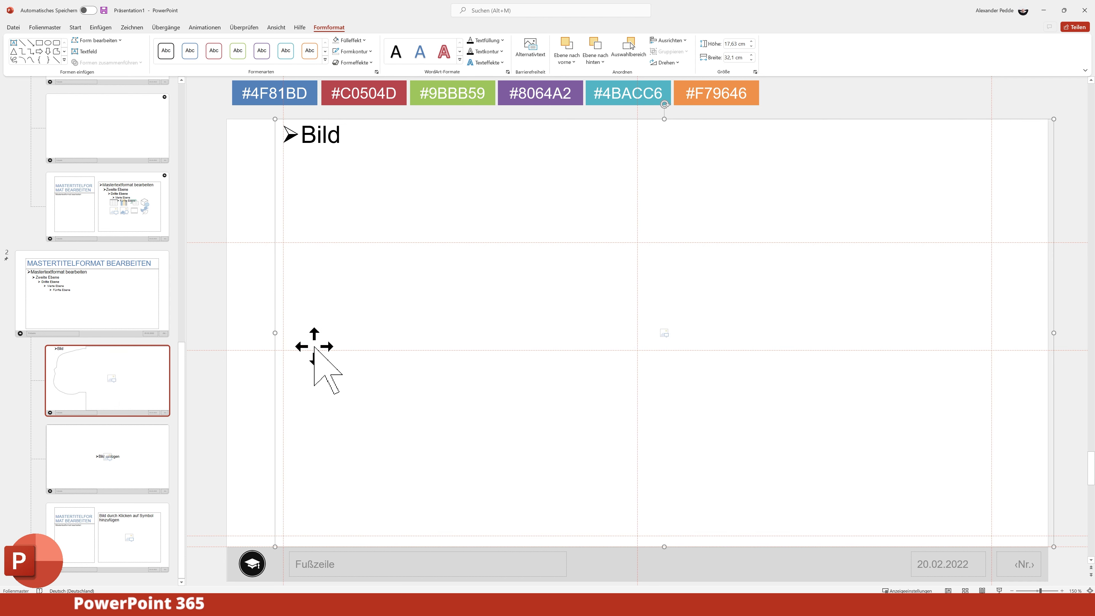
{"action": "left_click_drag", "start_coordinate": [276, 332], "coordinate": [226, 332]}
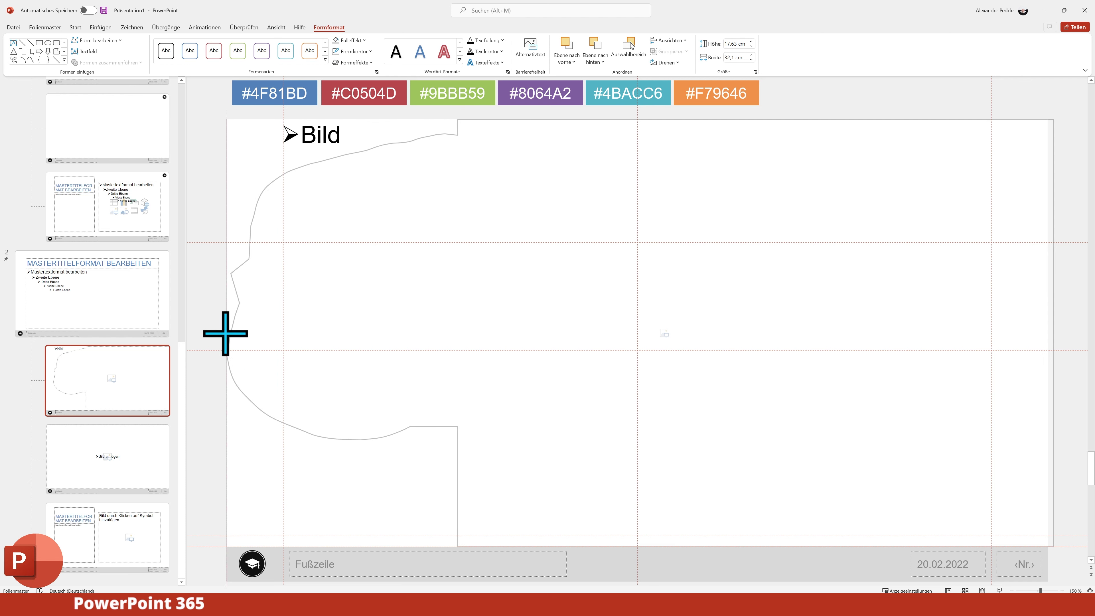
{"action": "left_click", "coordinate": [199, 424]}
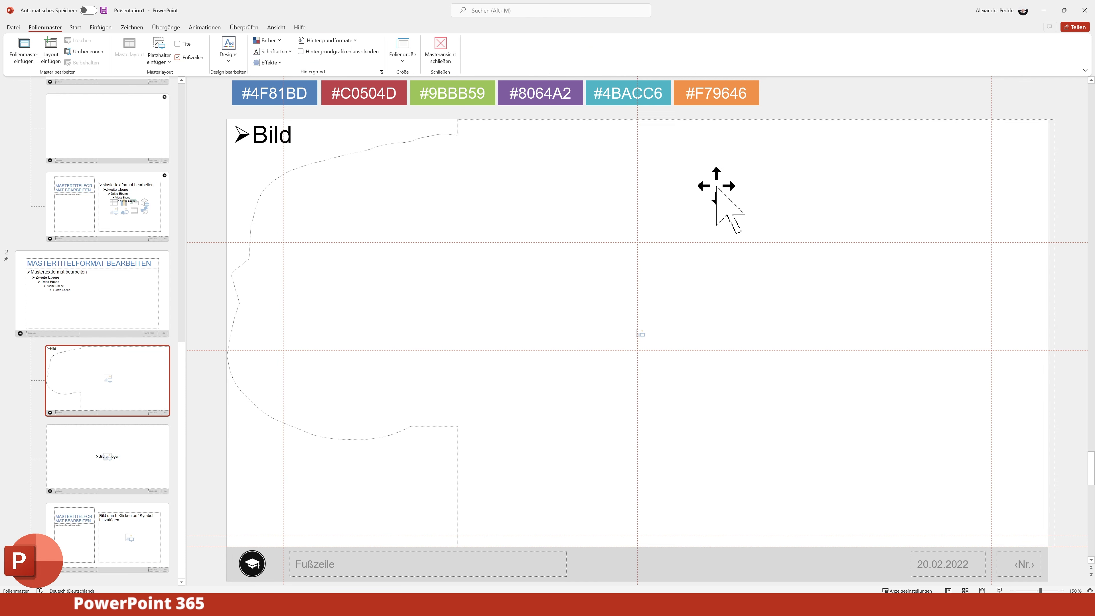
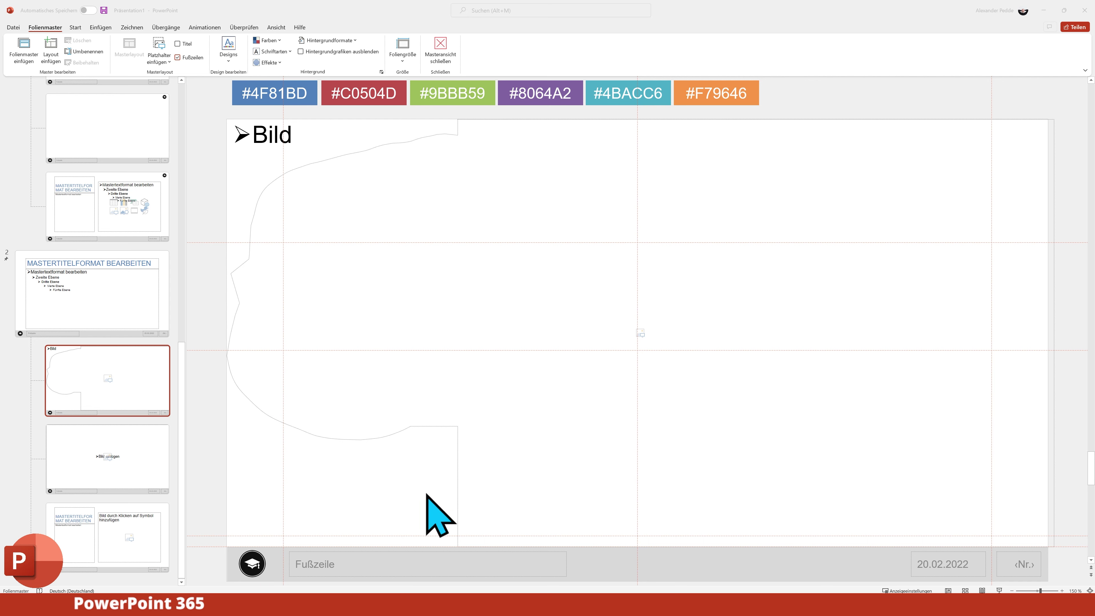
- Open the Handzettelmaster from the Ansicht tab
{"action": "left_click", "coordinate": [278, 28]}
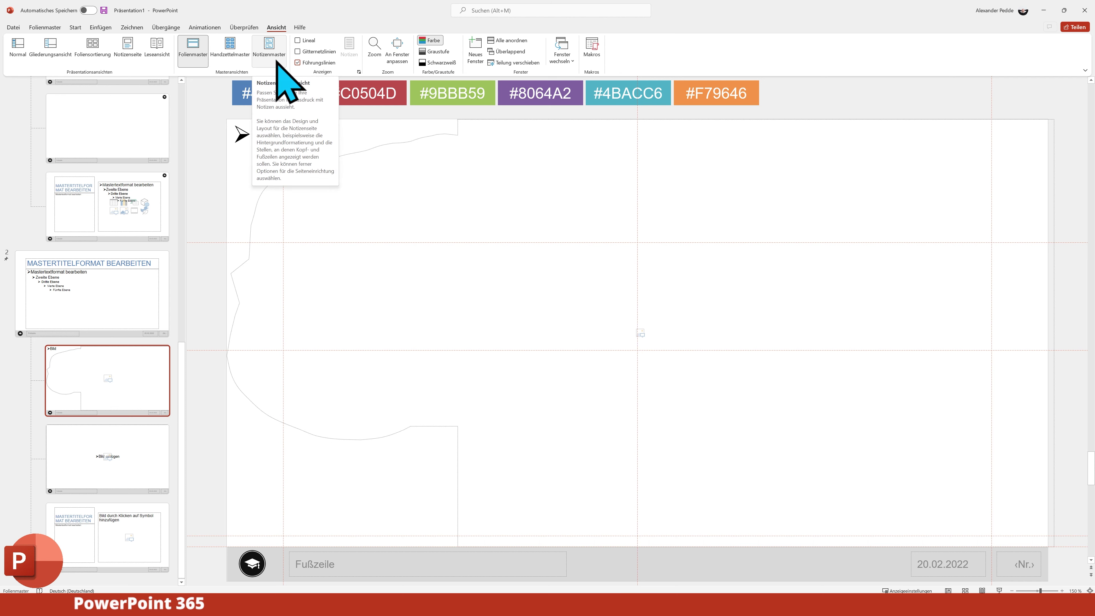
{"action": "left_click", "coordinate": [237, 53]}
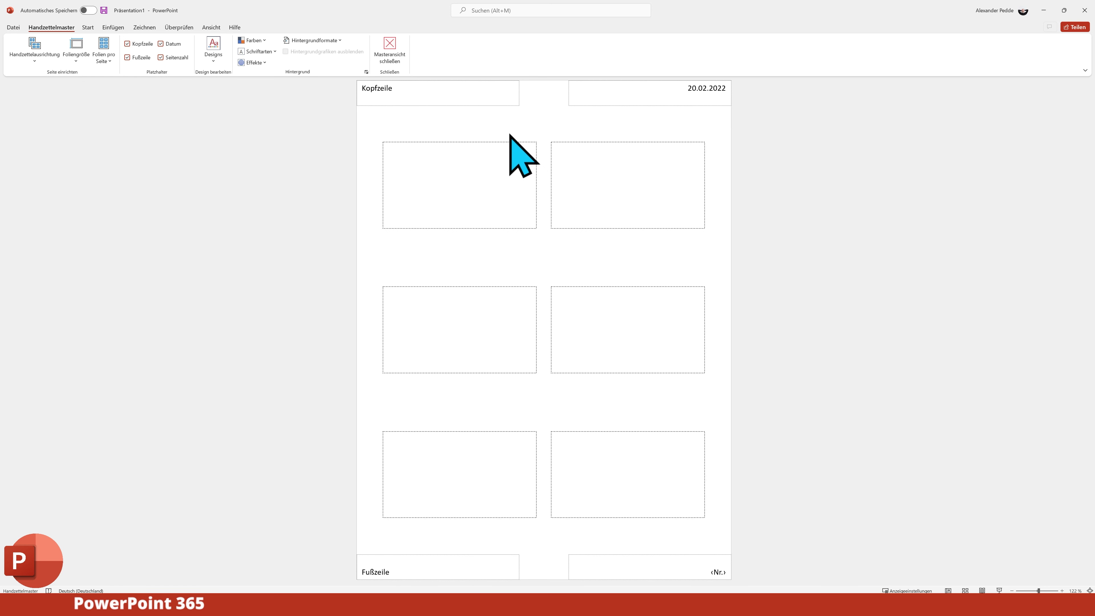
- Delete the header, date, page-number and footer placeholders from the handout master
{"action": "left_click", "coordinate": [490, 107]}
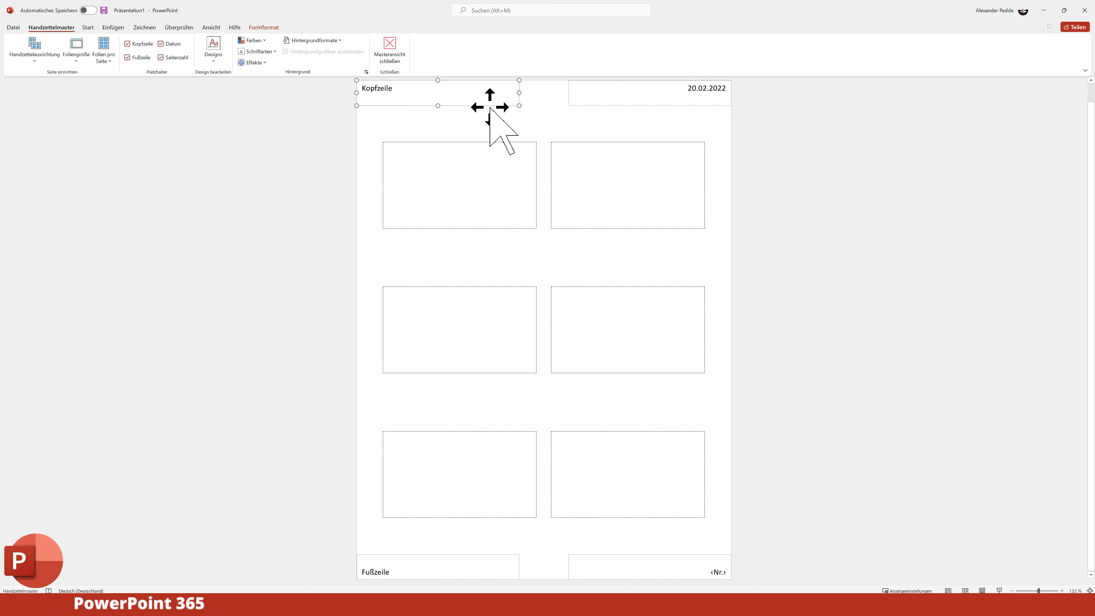
{"action": "key", "text": "Delete"}
{"action": "left_click", "coordinate": [670, 108]}
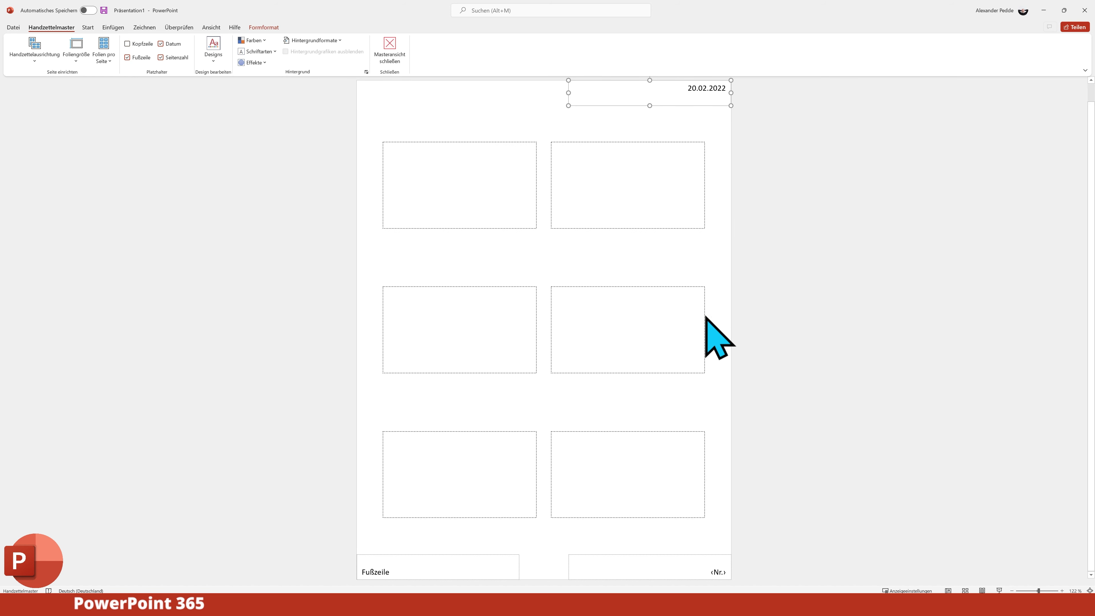
{"action": "key", "text": "Delete"}
{"action": "left_click", "coordinate": [675, 555]}
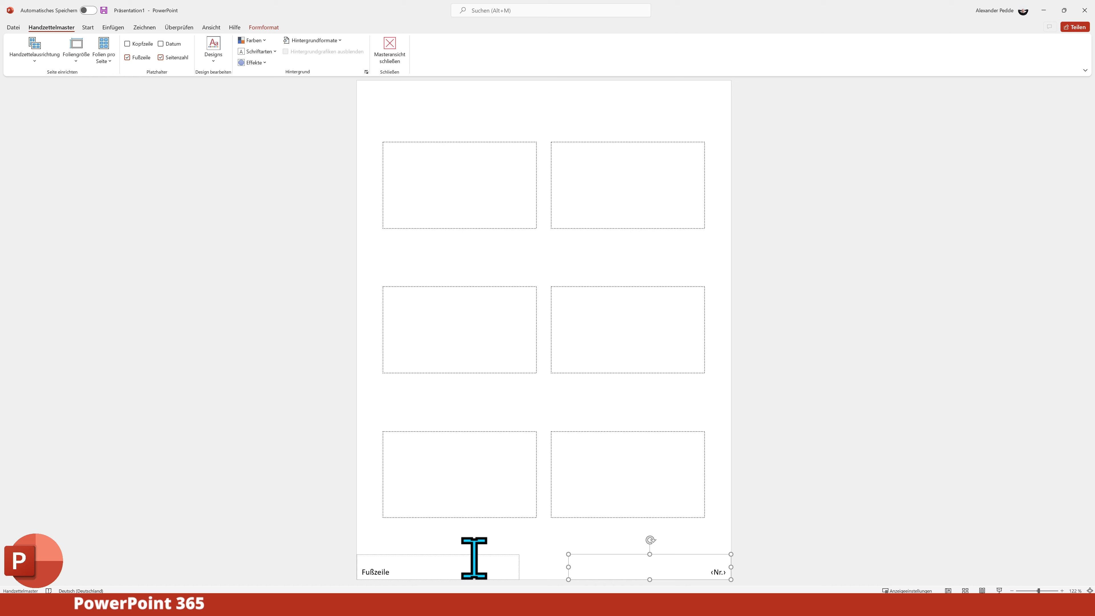
{"action": "key", "text": "Delete"}
{"action": "left_click", "coordinate": [470, 554]}
{"action": "key", "text": "Delete"}
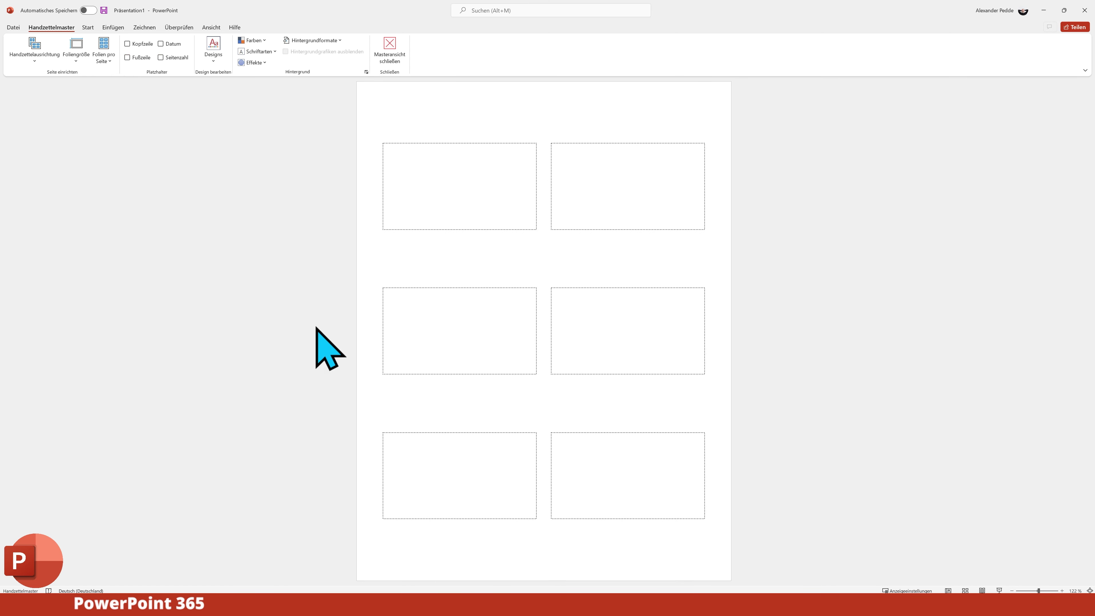
- Insert the 'Wasserzeichen (2)' graduation-cap image and shrink it into the top-right corner
{"action": "left_click", "coordinate": [115, 27]}
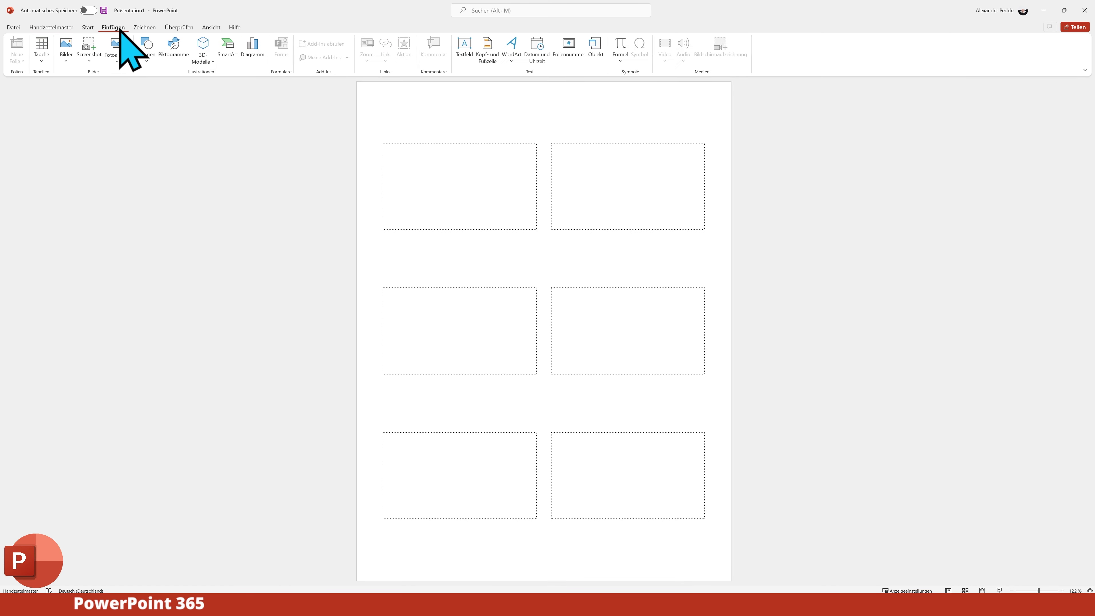
{"action": "left_click", "coordinate": [68, 59]}
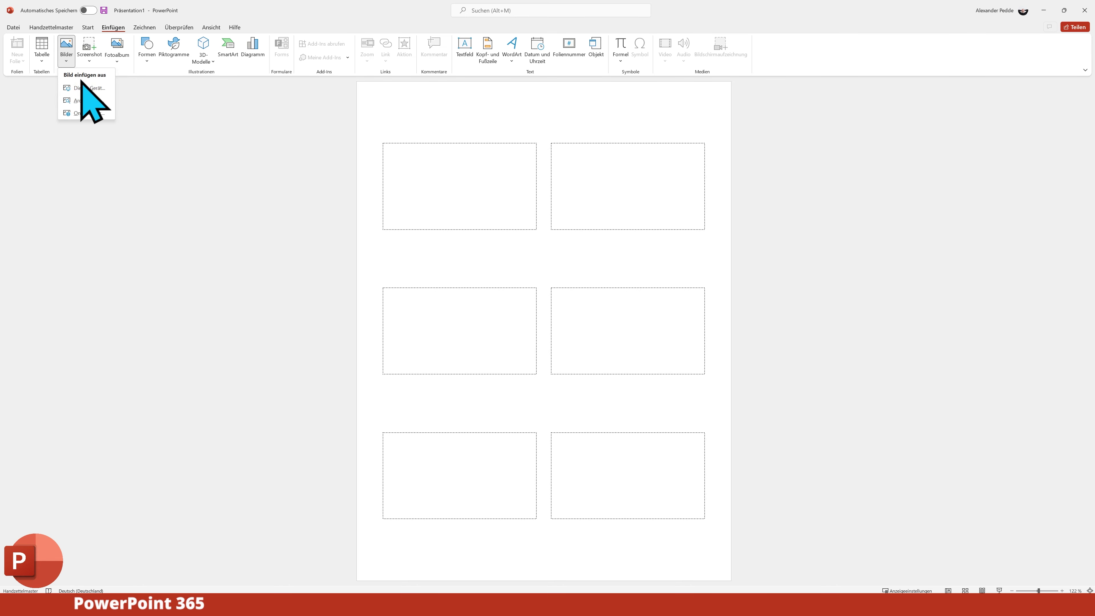
{"action": "left_click", "coordinate": [99, 88]}
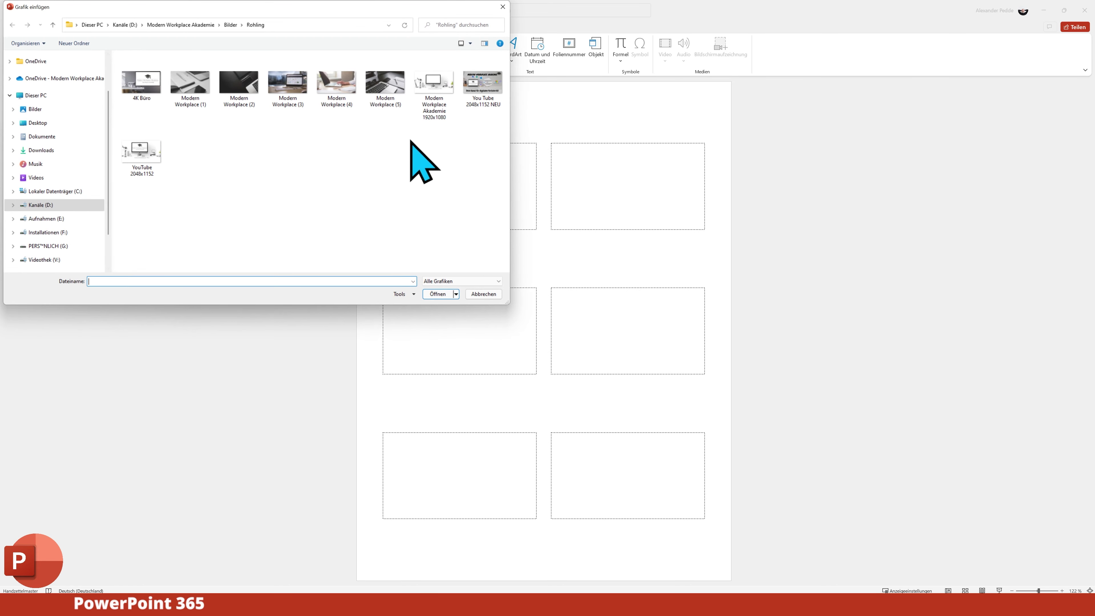
{"action": "left_click", "coordinate": [231, 25]}
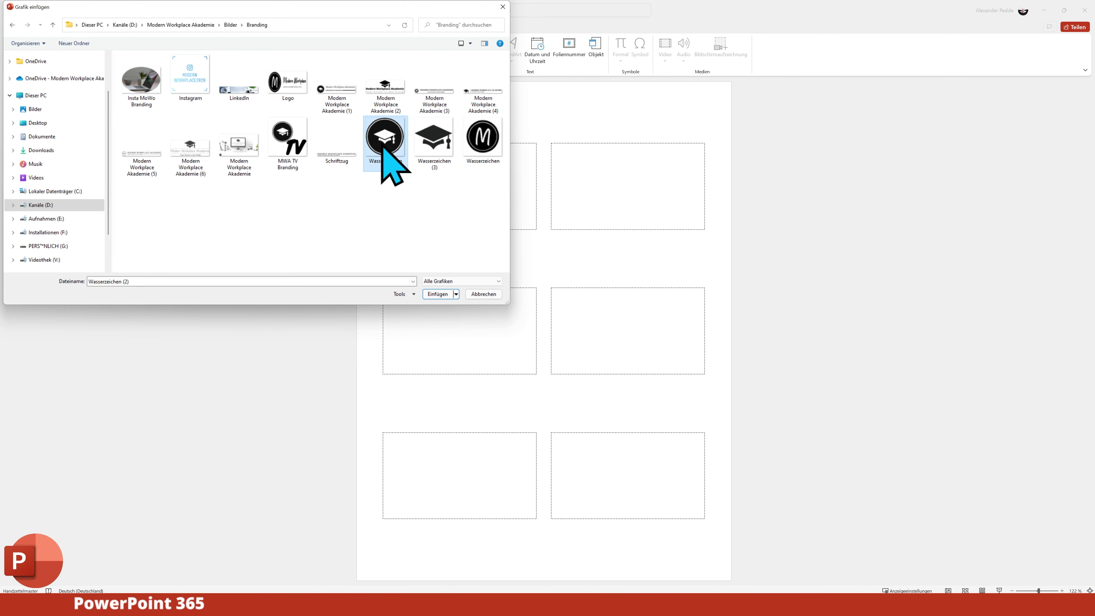
{"action": "double_click", "coordinate": [385, 205]}
{"action": "left_click_drag", "start_coordinate": [584, 289], "coordinate": [696, 132]}
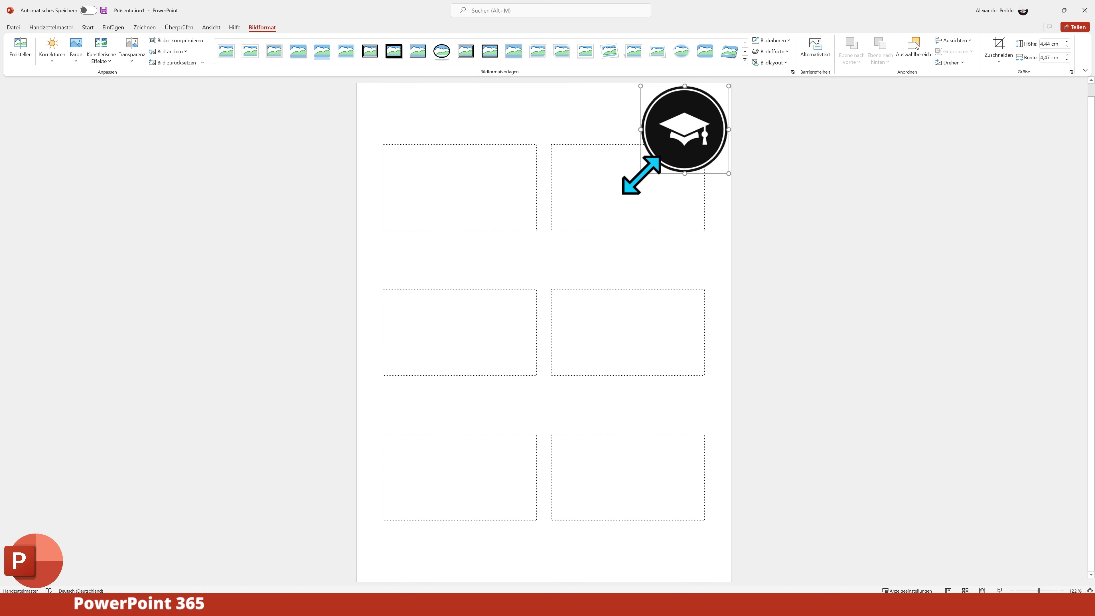
{"action": "left_click_drag", "start_coordinate": [643, 171], "coordinate": [683, 117]}
{"action": "left_click", "coordinate": [837, 177]}
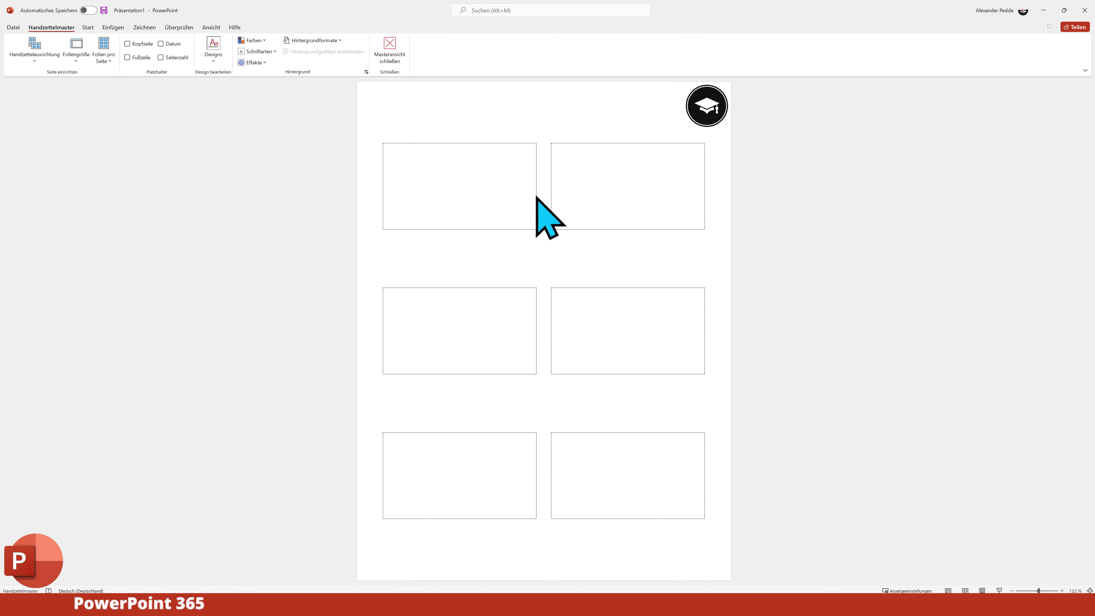
- Add a top-left text box reading 'Handzettel der MWA', then close the master view
{"action": "left_click", "coordinate": [113, 27]}
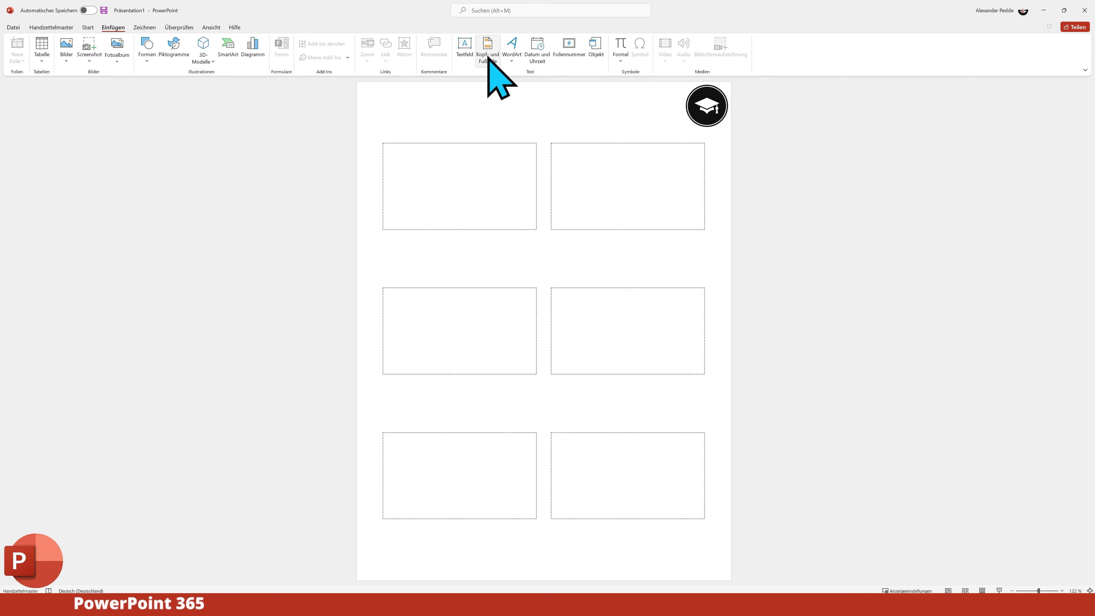
{"action": "left_click", "coordinate": [465, 47]}
{"action": "left_click_drag", "start_coordinate": [364, 91], "coordinate": [556, 112]}
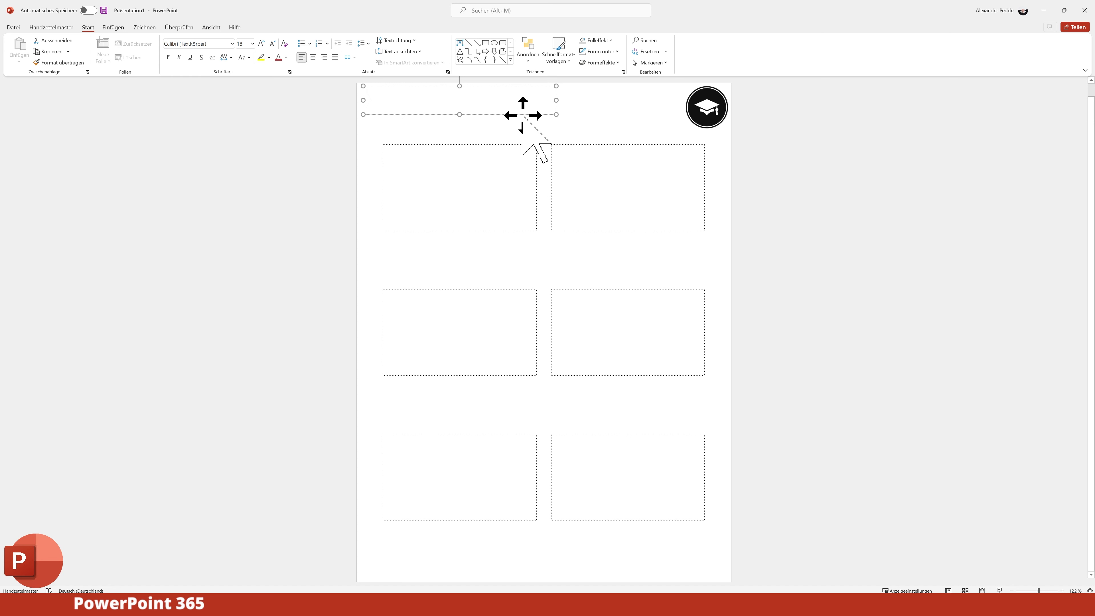
{"action": "type", "text": "Handzettel der MWA"}
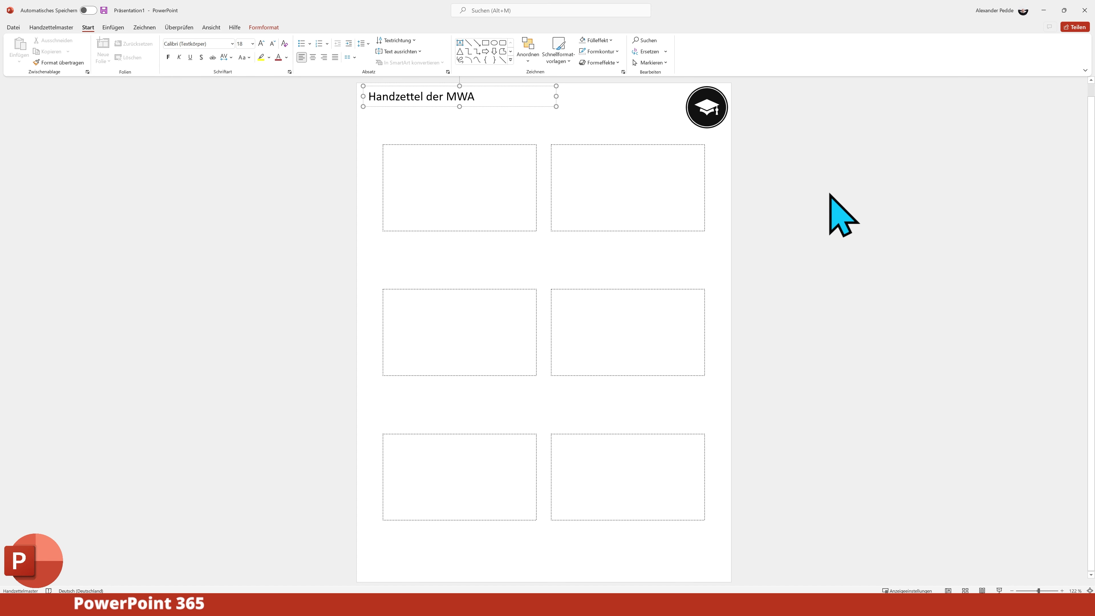
{"action": "left_click", "coordinate": [829, 209]}
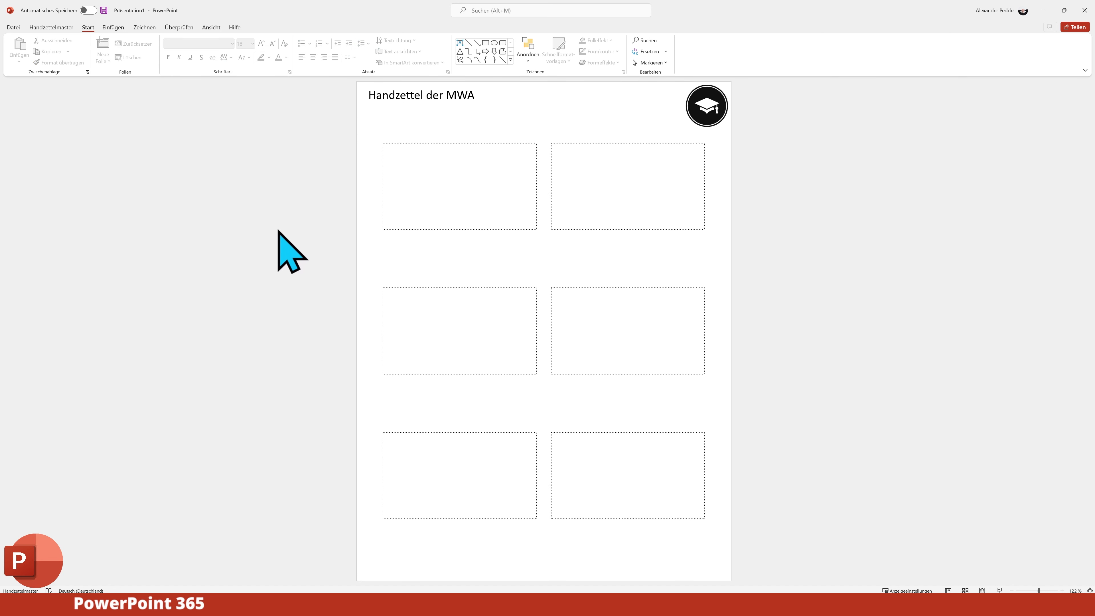
{"action": "left_click", "coordinate": [57, 28]}
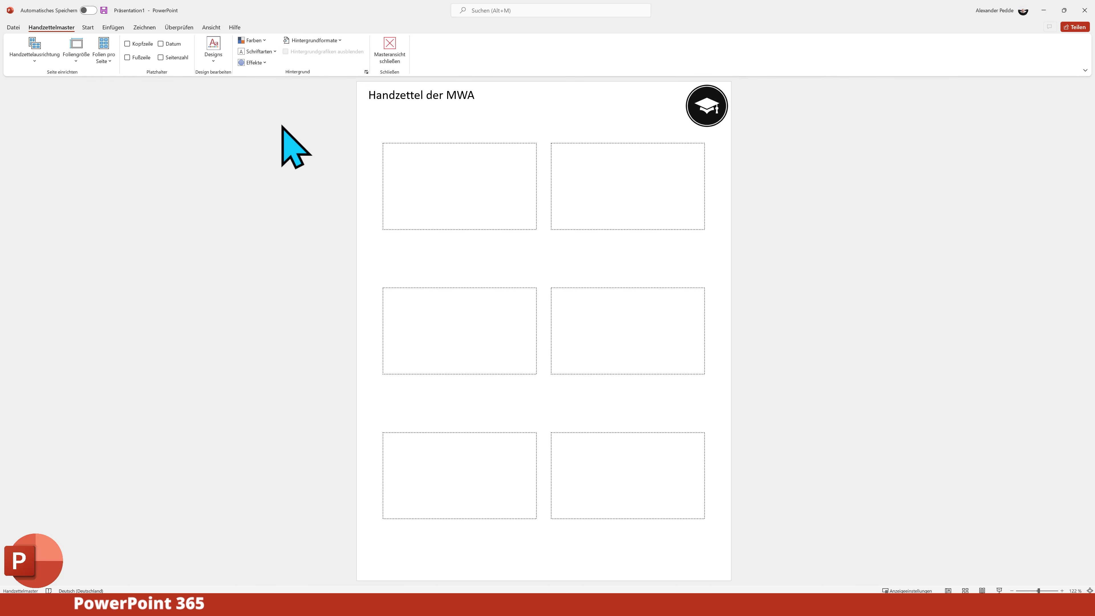
{"action": "left_click", "coordinate": [394, 57]}
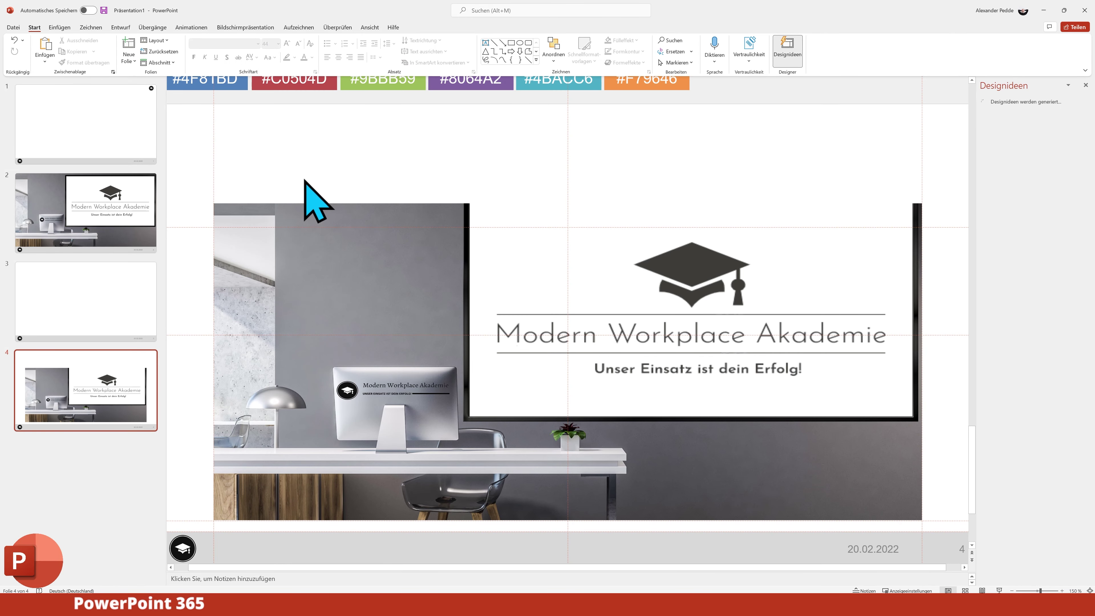
- Set the print layout to 6 Folien horizontal handouts, preview it, and return to editing
{"action": "left_click", "coordinate": [19, 26]}
{"action": "left_click", "coordinate": [34, 154]}
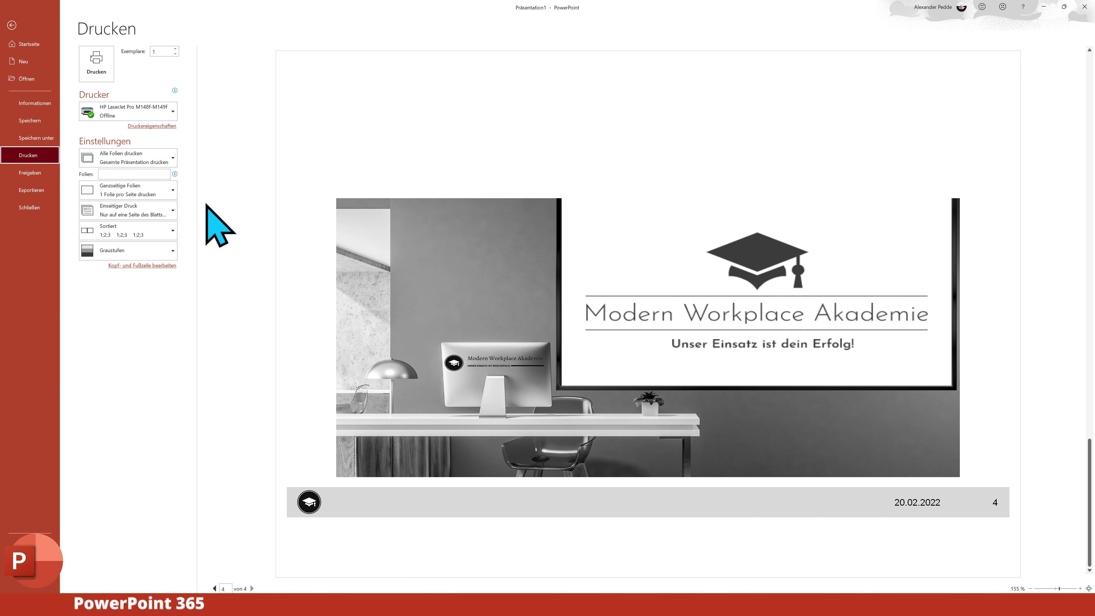
{"action": "left_click", "coordinate": [173, 191]}
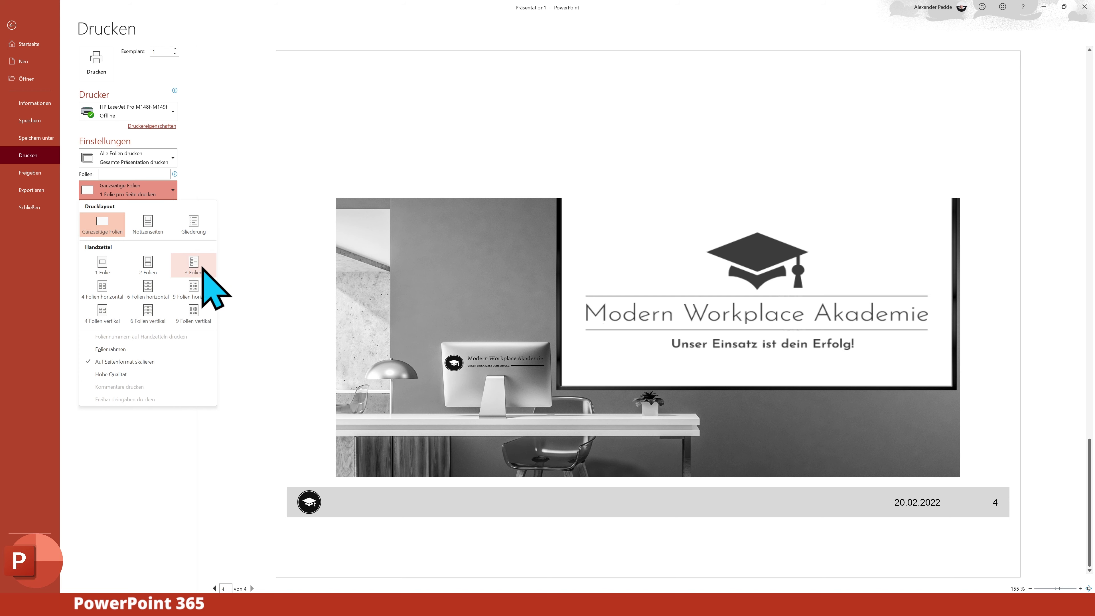
{"action": "left_click", "coordinate": [148, 286]}
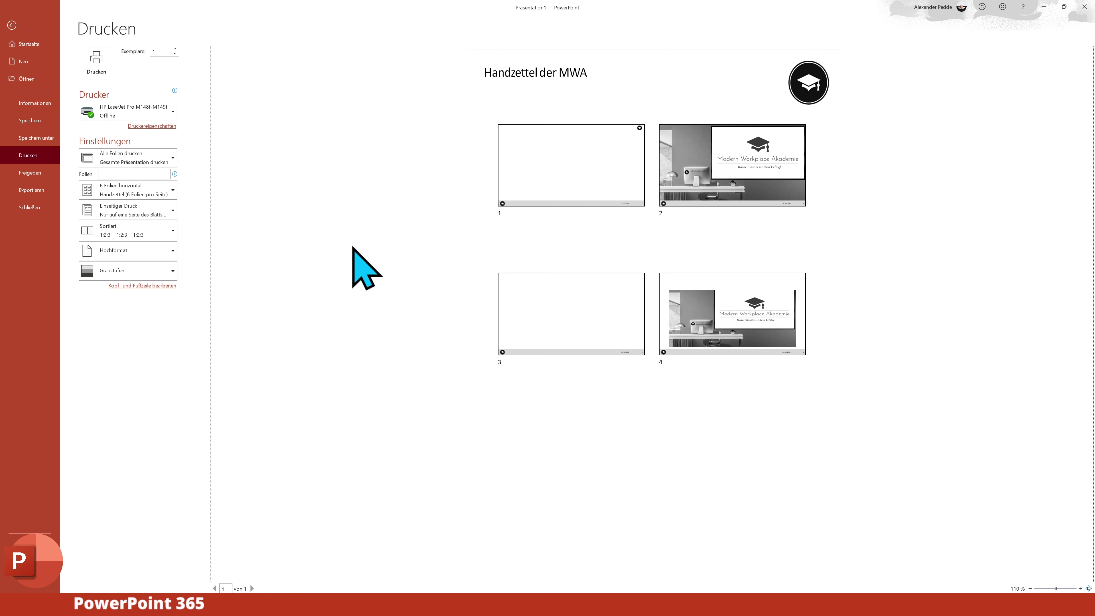
{"action": "left_click", "coordinate": [12, 25]}
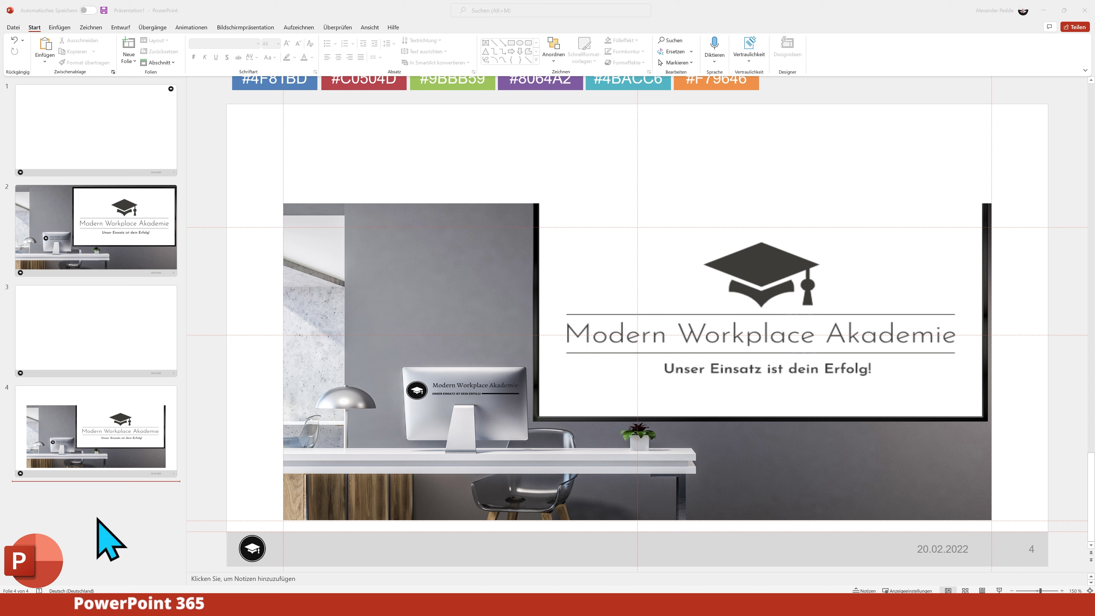
- Add a new blank fifth slide
{"action": "left_click", "coordinate": [110, 518]}
{"action": "left_click", "coordinate": [129, 61]}
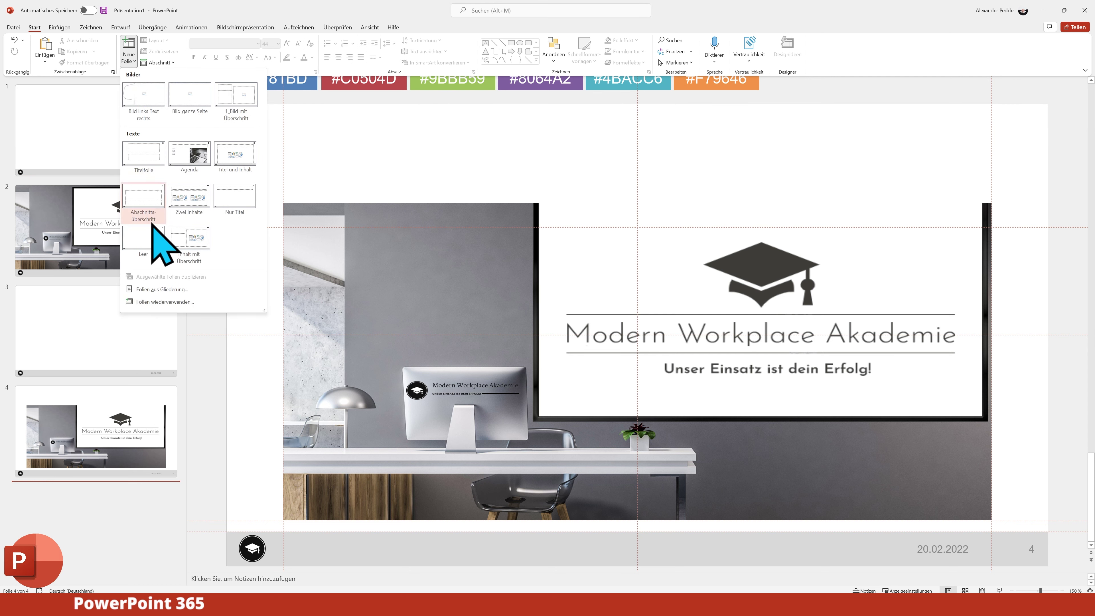
{"action": "left_click", "coordinate": [152, 242]}
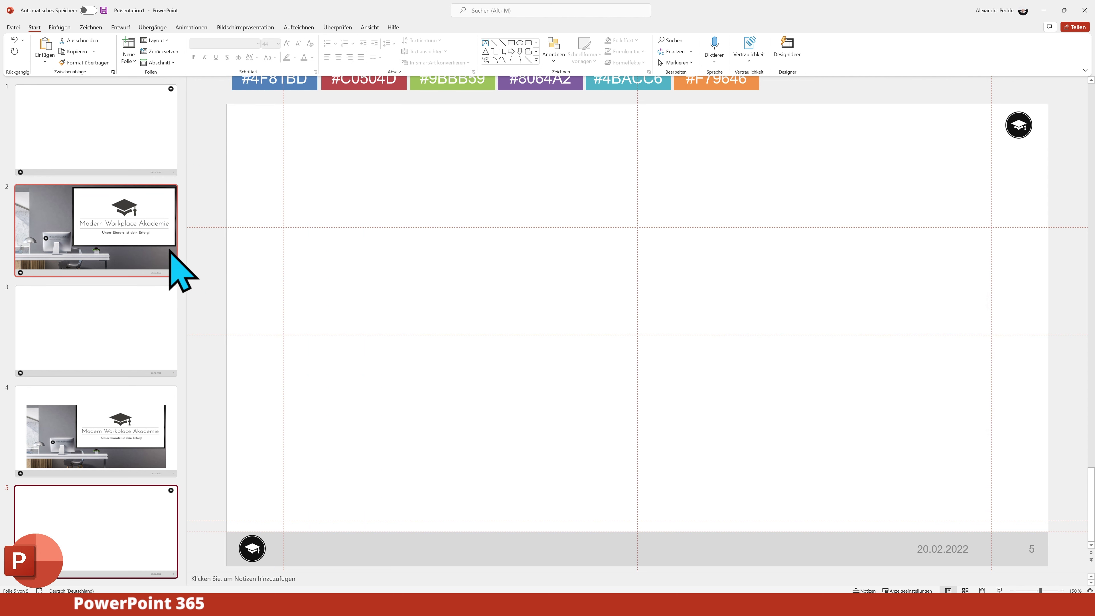
- Turn off the Führungslinien guides and open the Formen gallery
{"action": "left_click", "coordinate": [369, 28]}
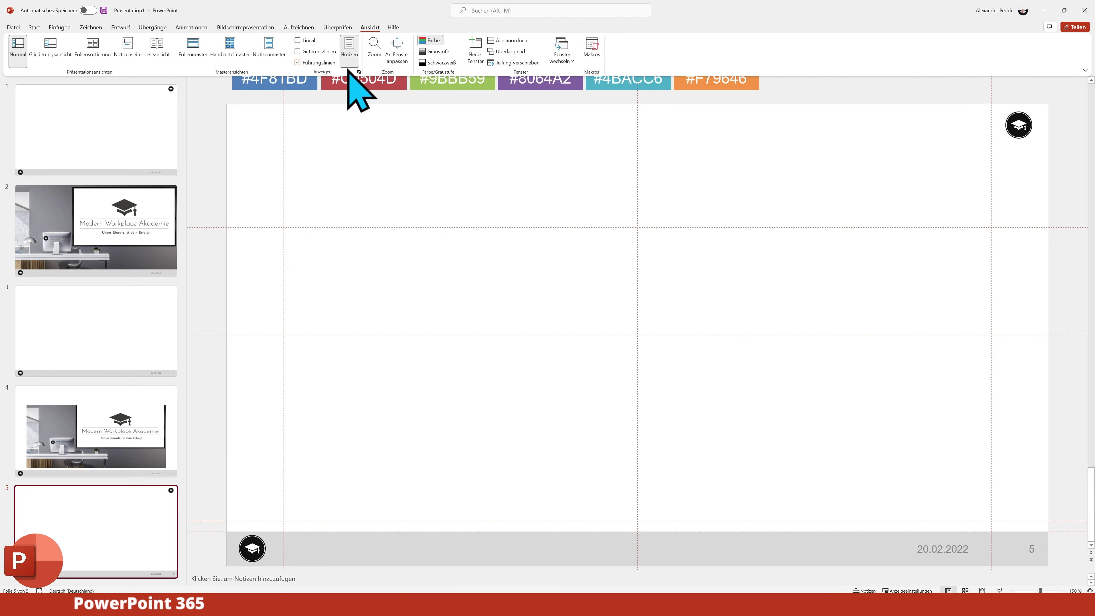
{"action": "left_click", "coordinate": [307, 63]}
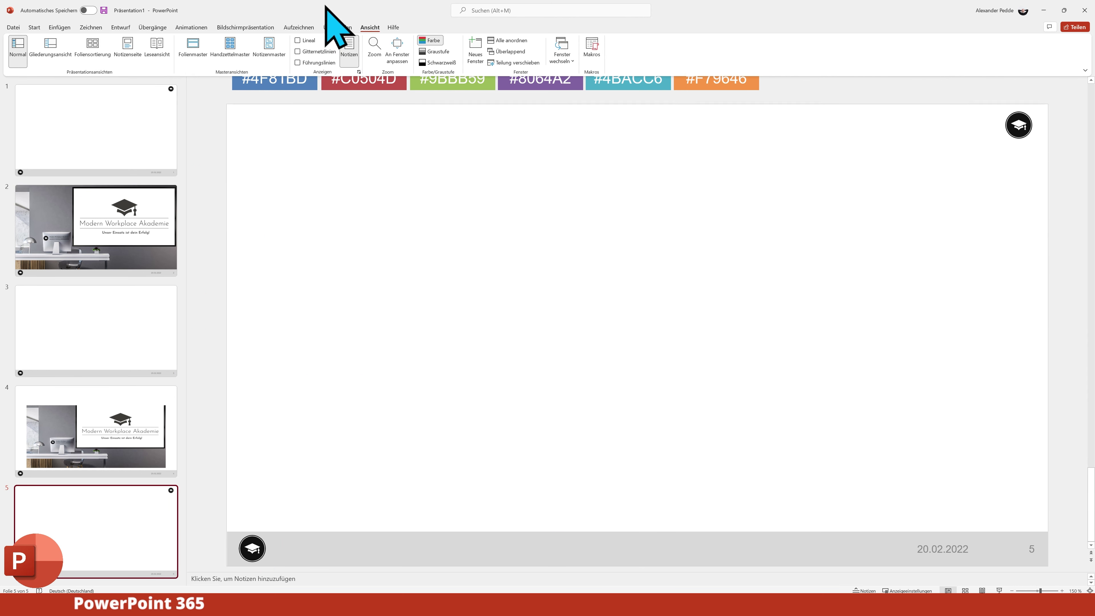
{"action": "left_click", "coordinate": [59, 28]}
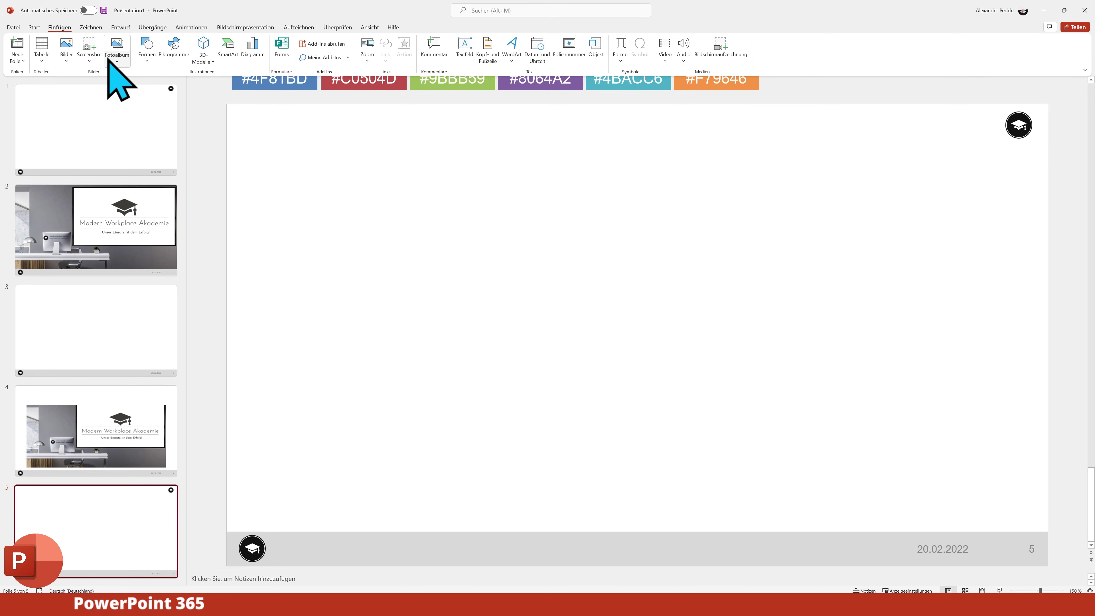
{"action": "left_click", "coordinate": [147, 58]}
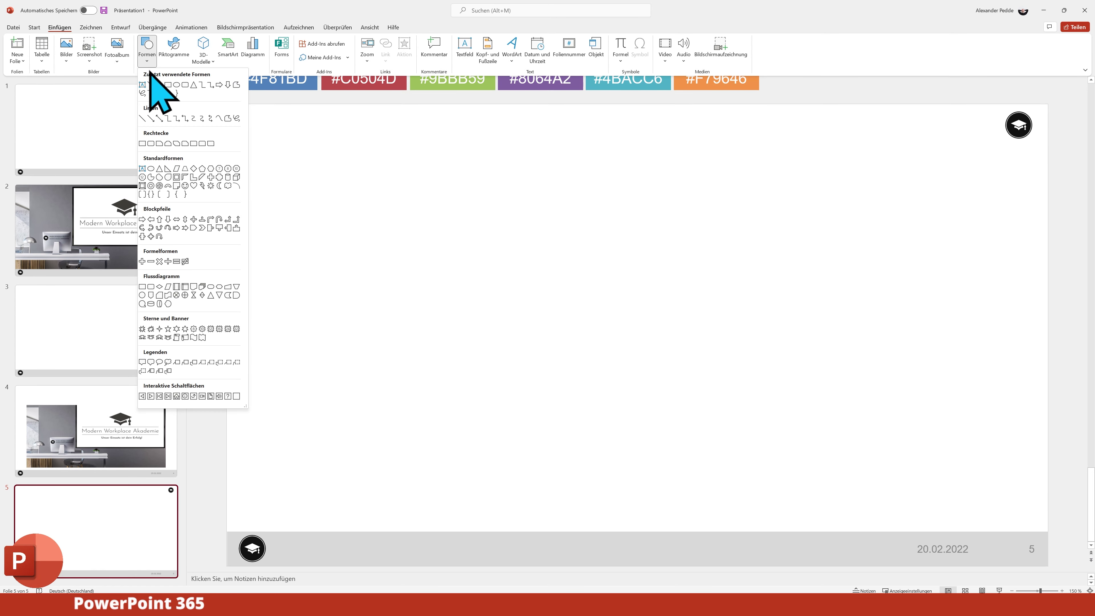
- Draw a large rectangle with light grey fill and a purple outline
{"action": "left_click", "coordinate": [169, 84]}
{"action": "left_click_drag", "start_coordinate": [340, 165], "coordinate": [754, 327]}
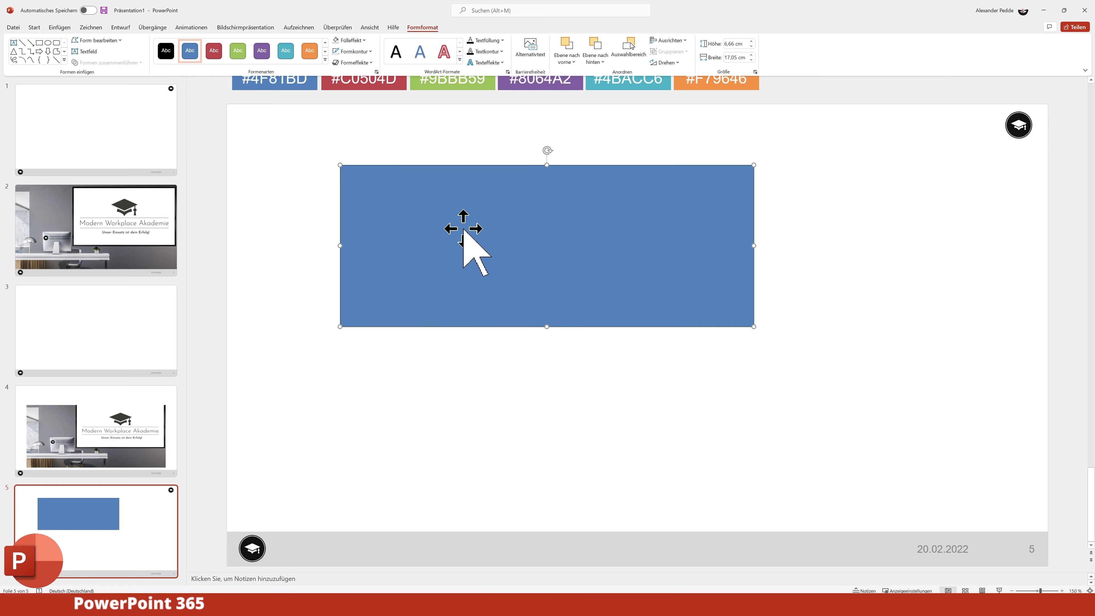
{"action": "left_click", "coordinate": [38, 27]}
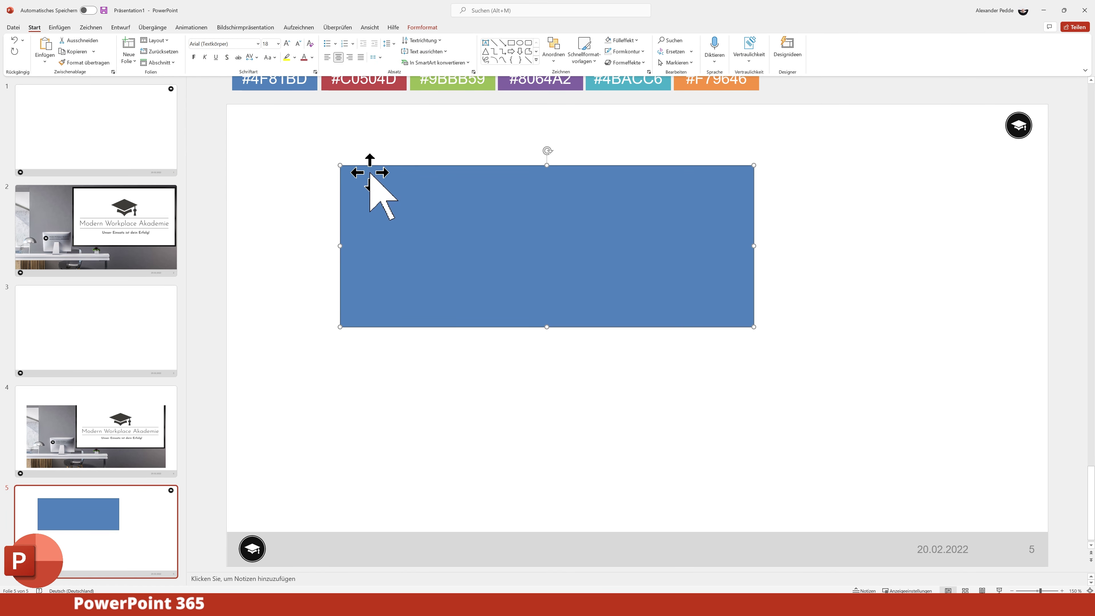
{"action": "right_click", "coordinate": [532, 233]}
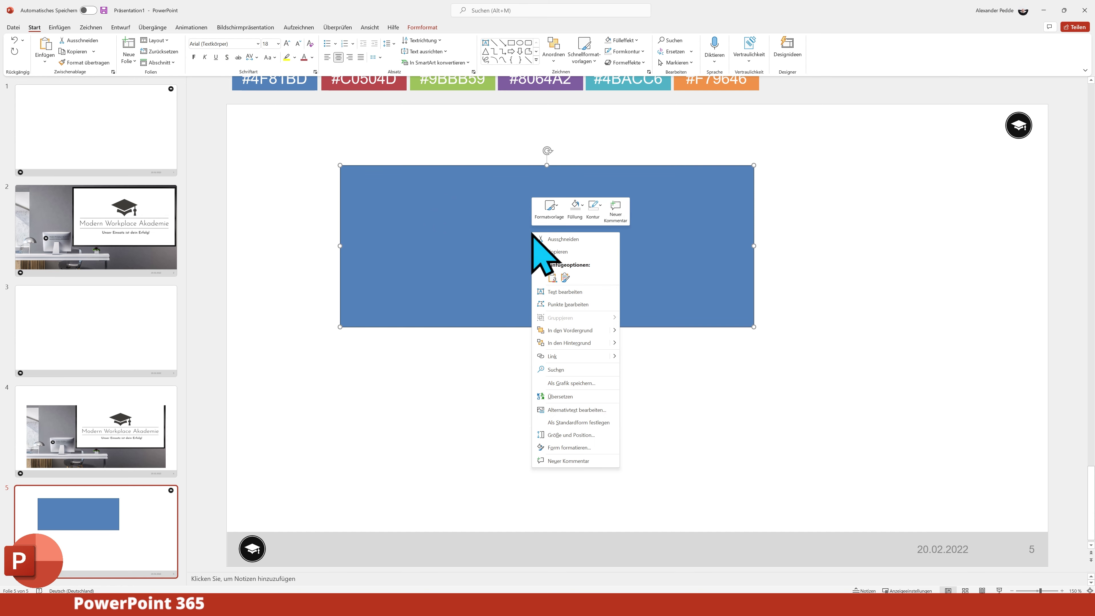
{"action": "left_click", "coordinate": [581, 219]}
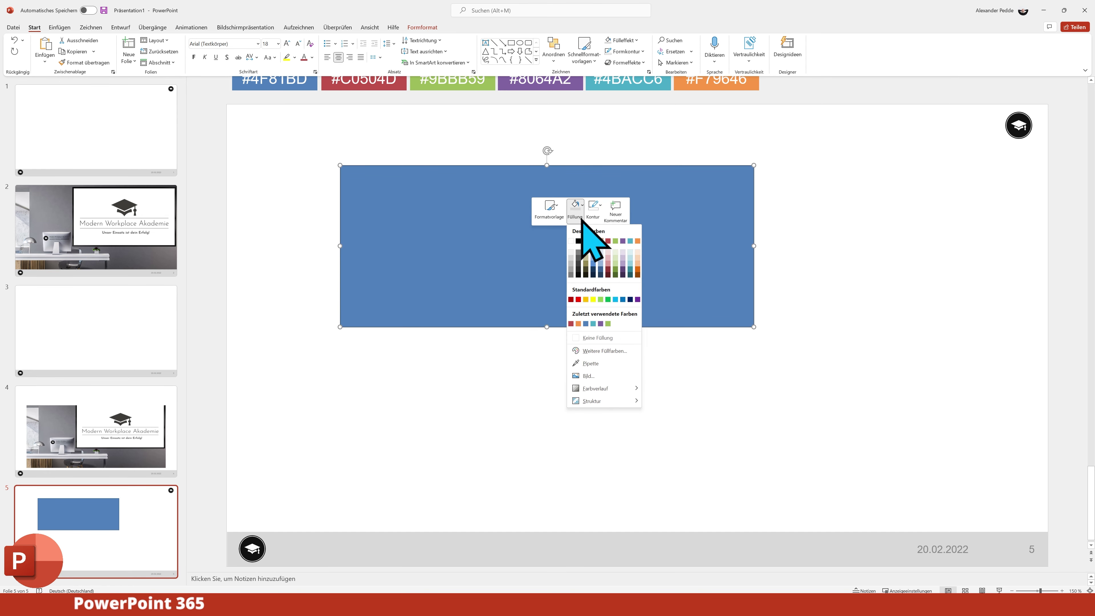
{"action": "left_click", "coordinate": [572, 258]}
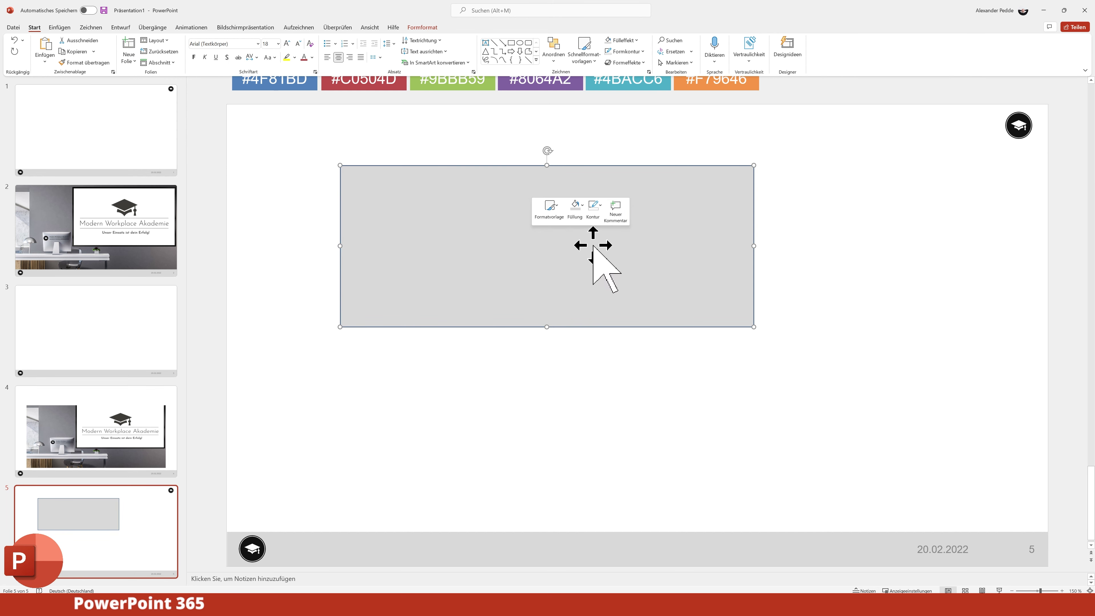
{"action": "left_click", "coordinate": [593, 208]}
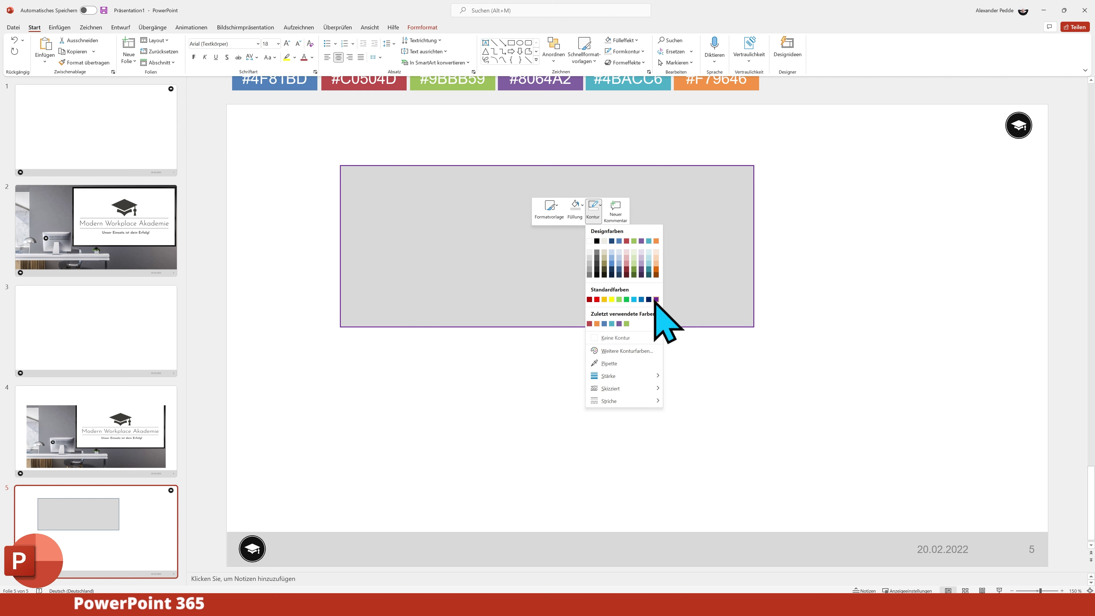
{"action": "left_click", "coordinate": [656, 299]}
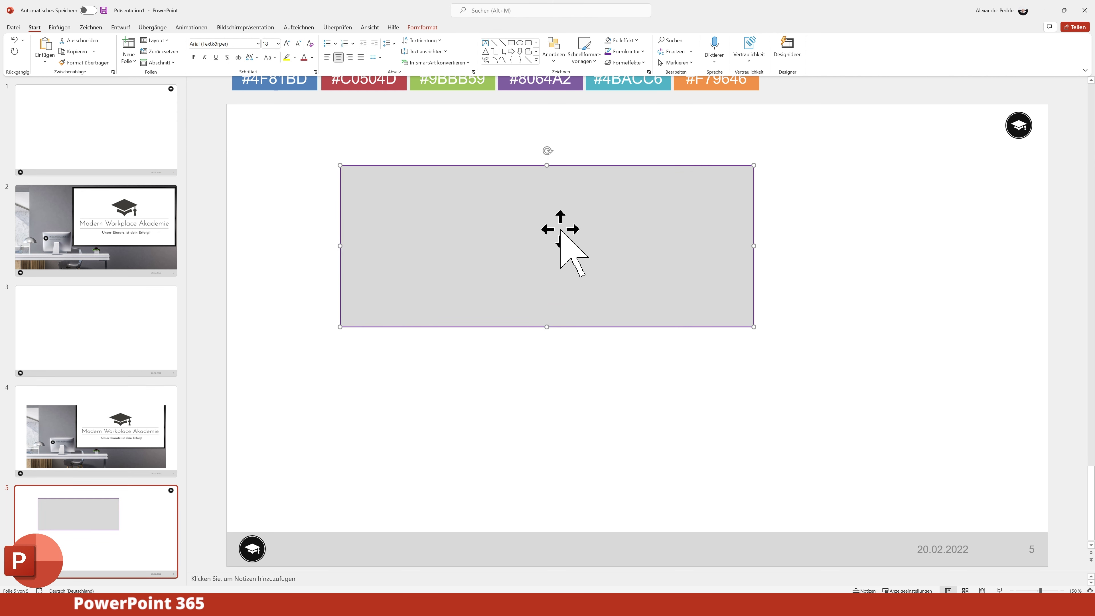
- Type red 'Text' in the rectangle and set it as the default shape
{"action": "type", "text": "Te"}
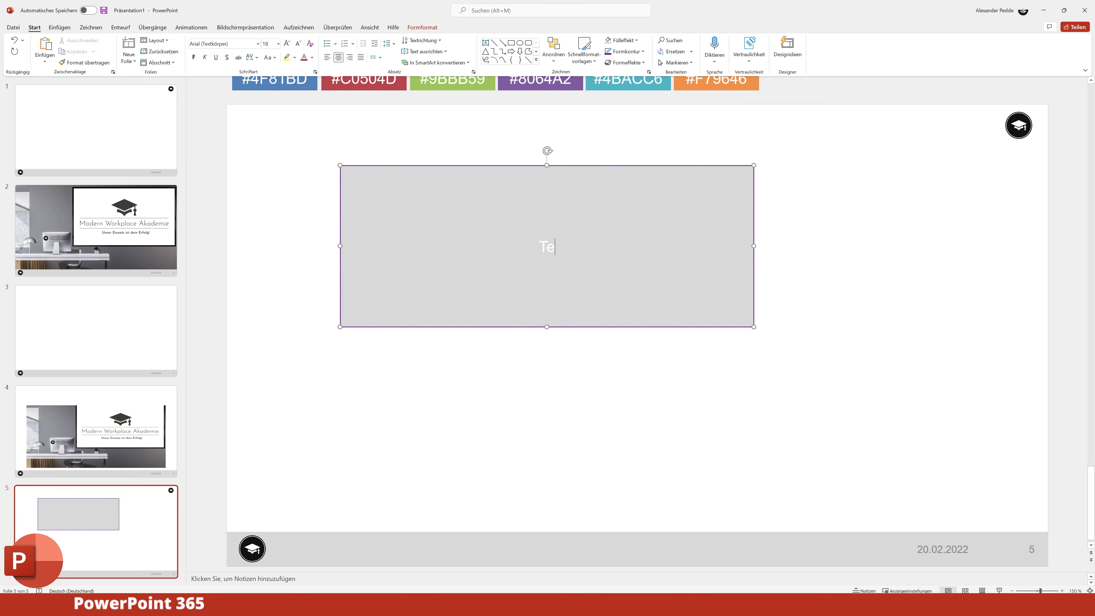
{"action": "type", "text": "xt"}
{"action": "key", "text": "ctrl+a"}
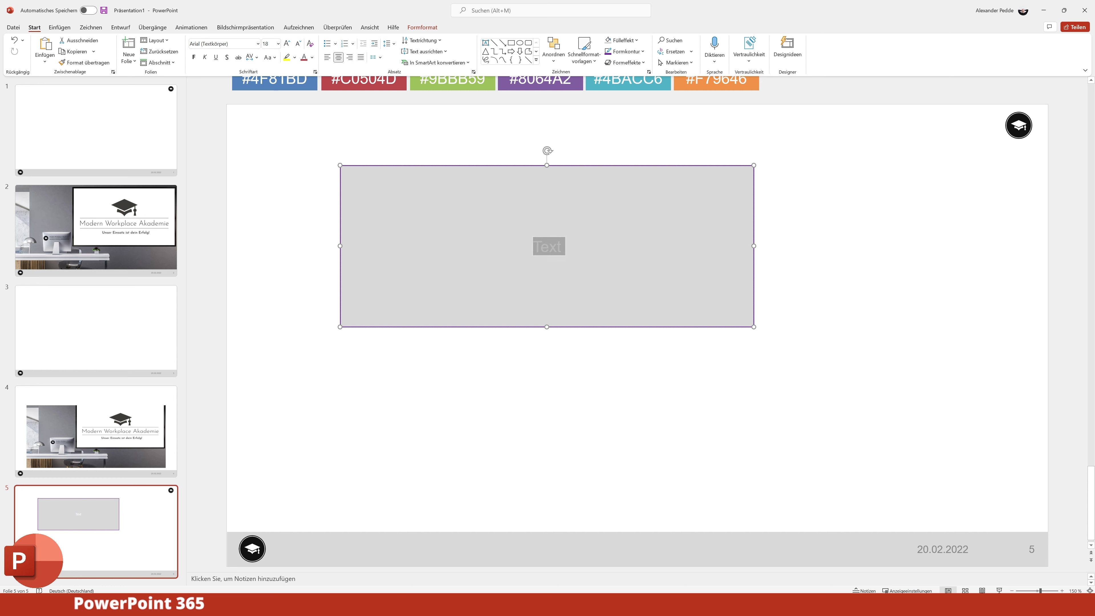
{"action": "left_click", "coordinate": [304, 57]}
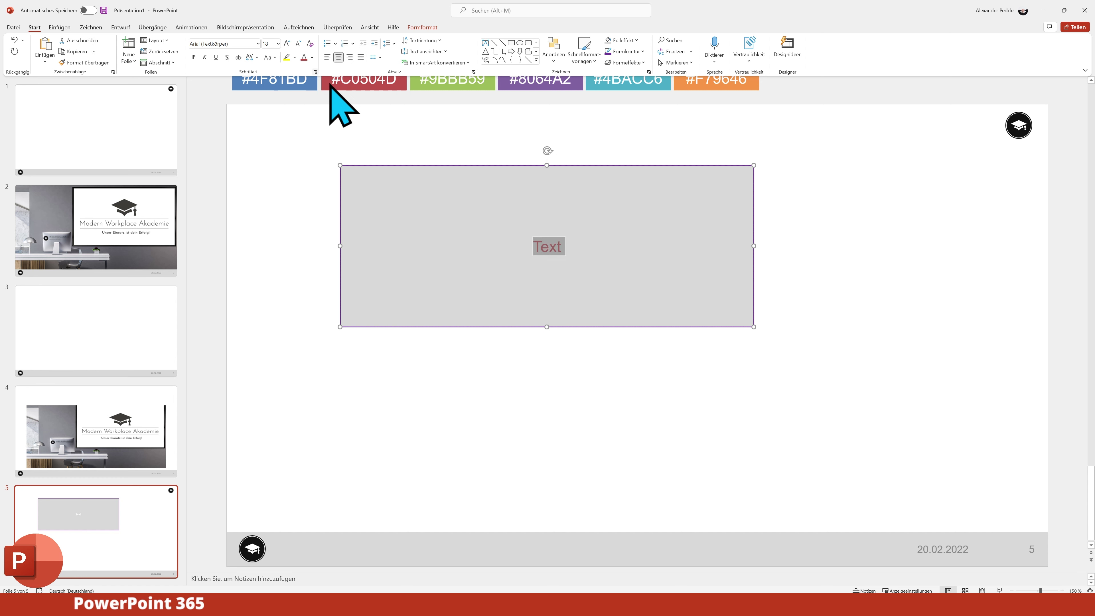
{"action": "left_click", "coordinate": [811, 286]}
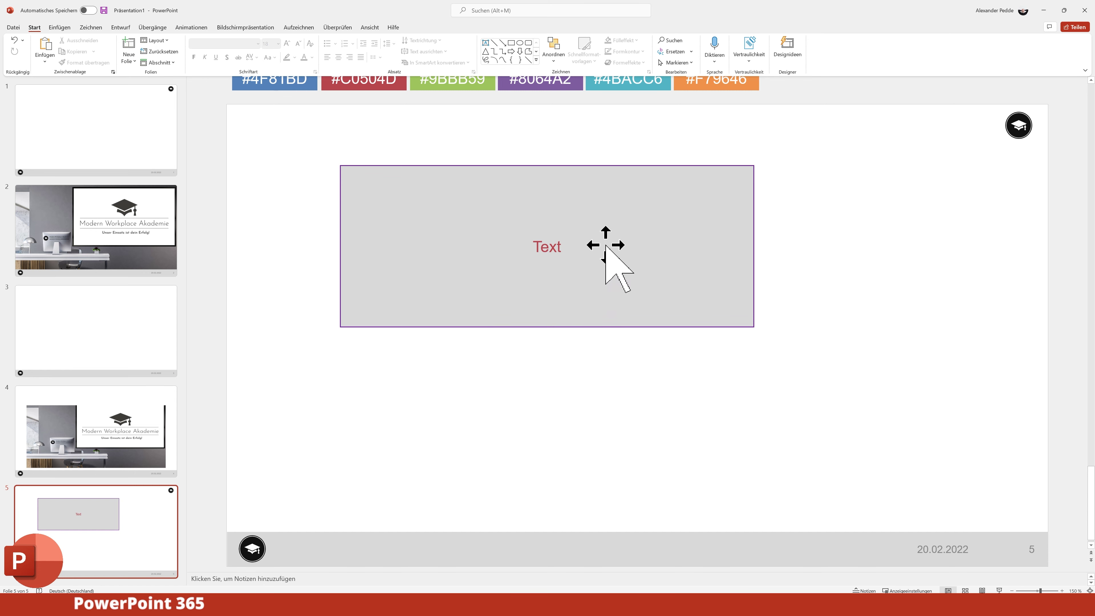
{"action": "right_click", "coordinate": [605, 232]}
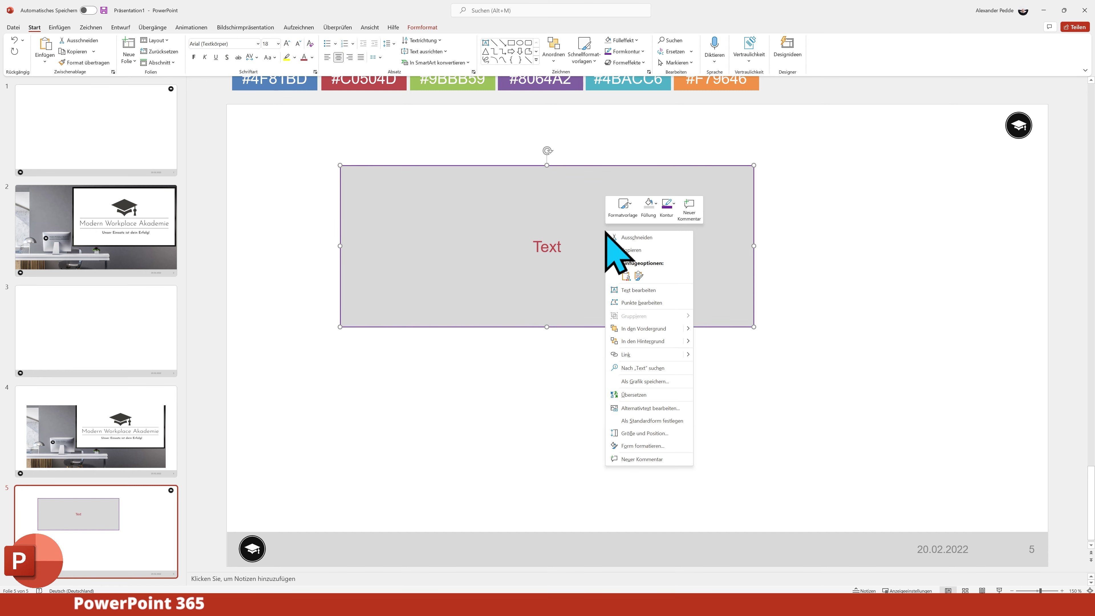
{"action": "left_click", "coordinate": [658, 421]}
{"action": "left_click", "coordinate": [463, 399]}
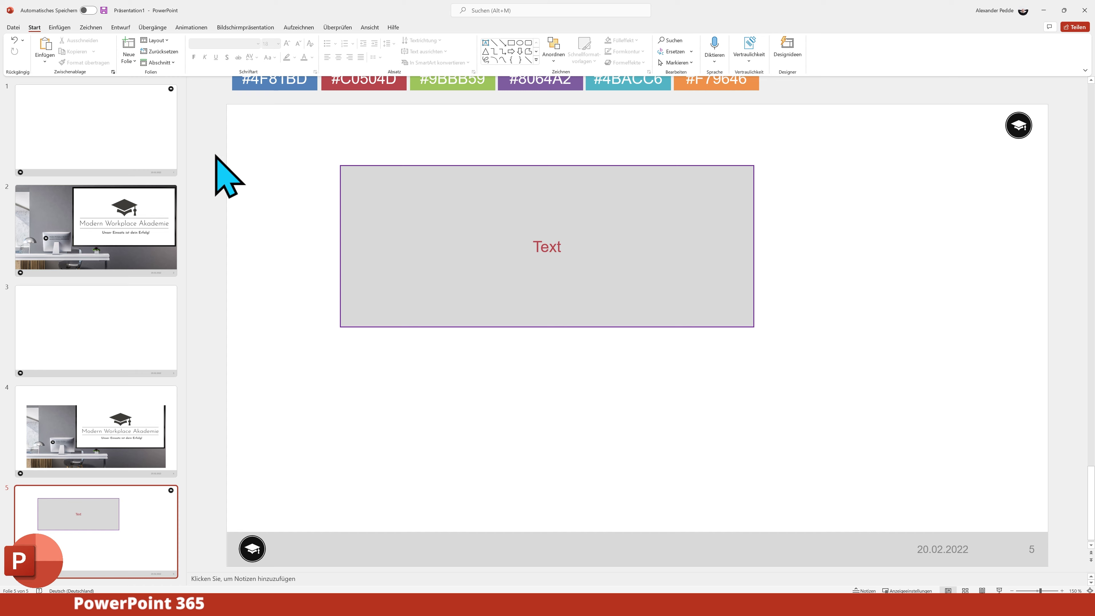
- Draw a down arrow and place it to the right of the Text rectangle
{"action": "left_click", "coordinate": [61, 28]}
{"action": "left_click", "coordinate": [147, 54]}
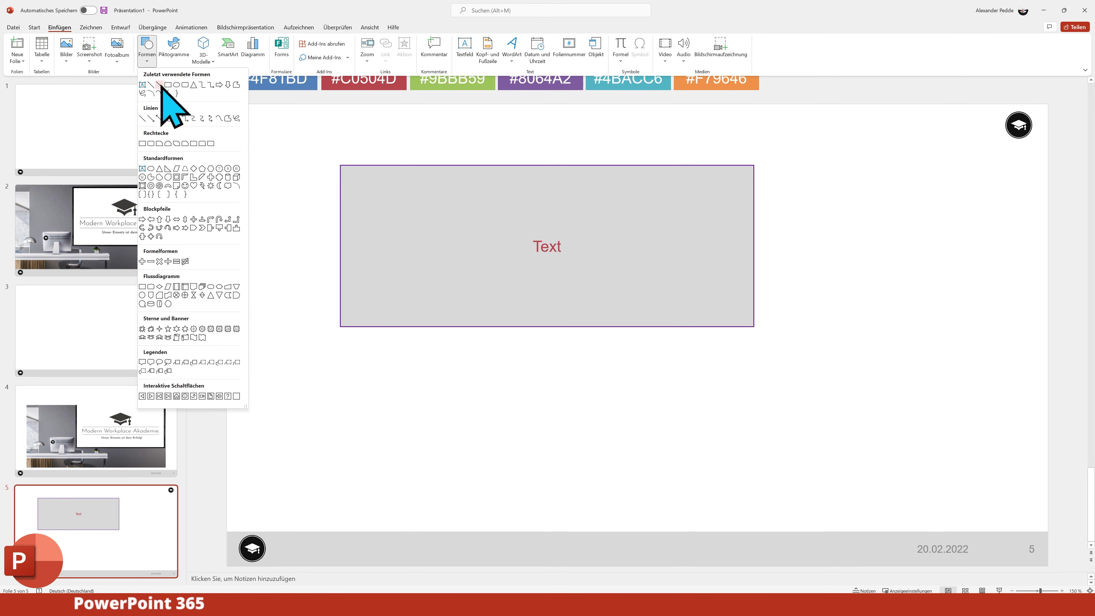
{"action": "left_click", "coordinate": [227, 84]}
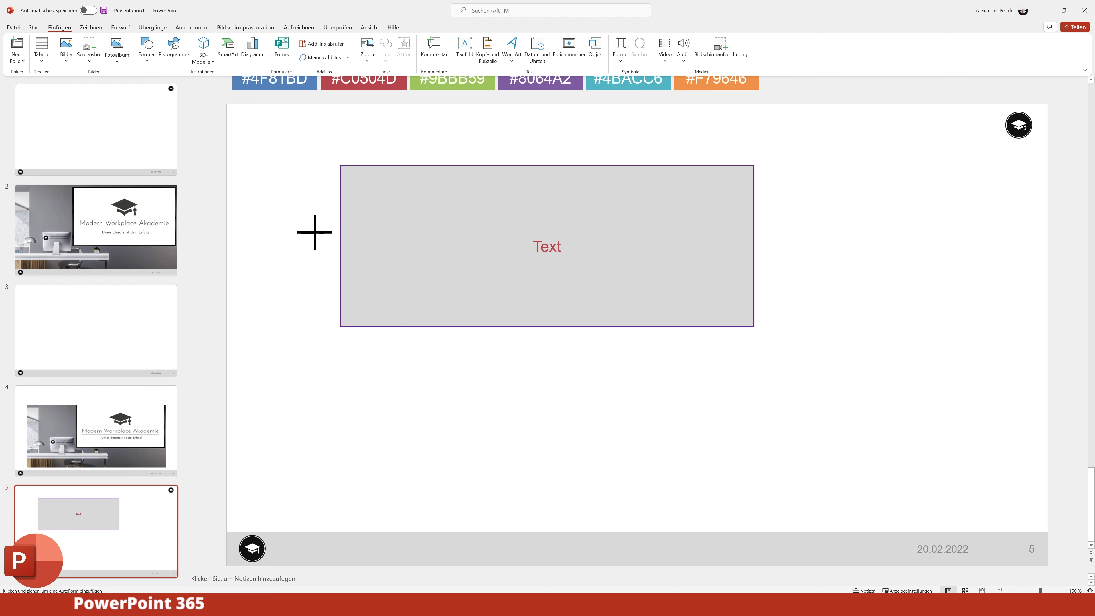
{"action": "left_click_drag", "start_coordinate": [298, 232], "coordinate": [474, 451]}
{"action": "left_click_drag", "start_coordinate": [401, 375], "coordinate": [893, 304]}
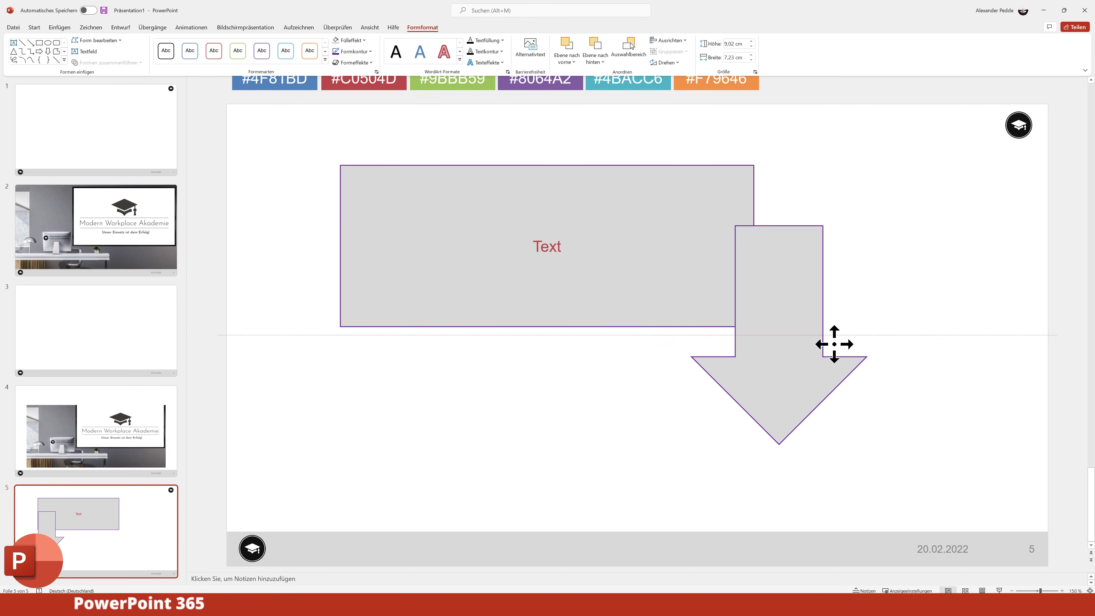
{"action": "left_click", "coordinate": [661, 388]}
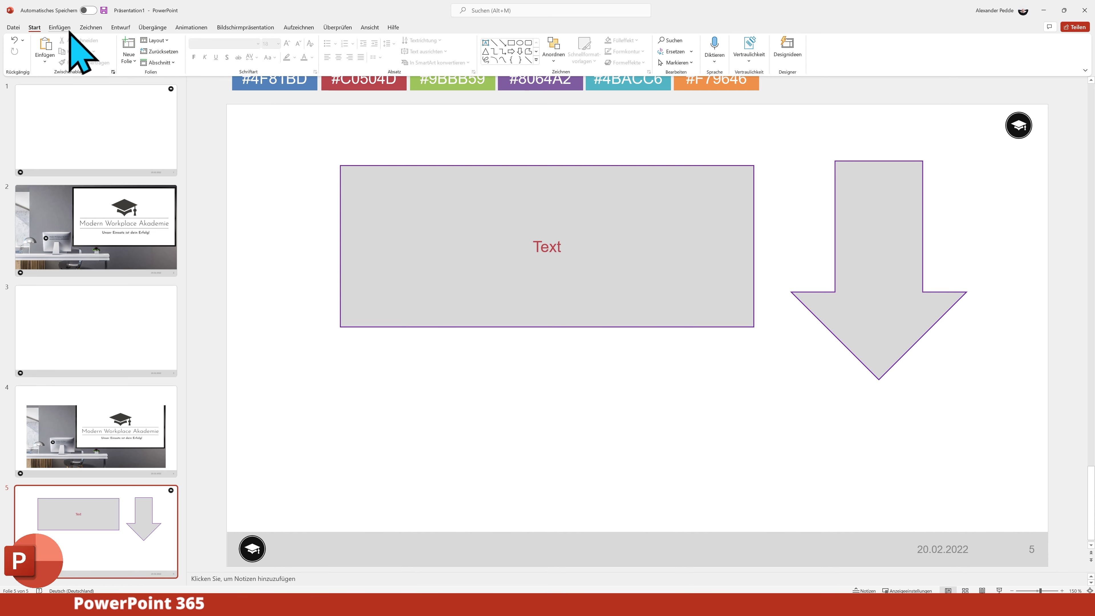
- Draw a horizontal arrow line near the slide bottom and lengthen it slightly
{"action": "left_click", "coordinate": [60, 27]}
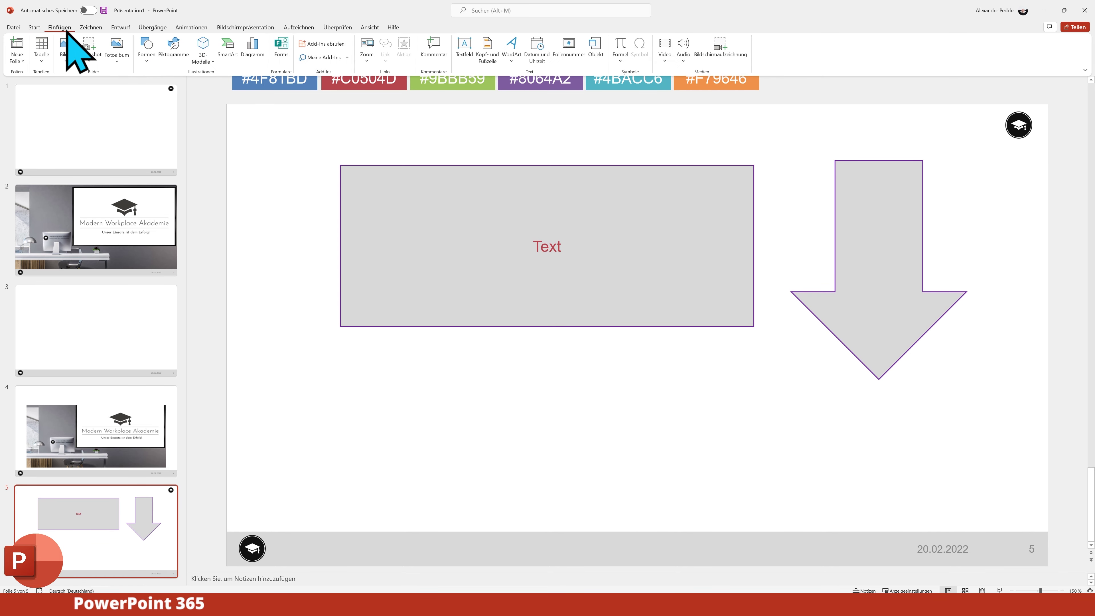
{"action": "left_click", "coordinate": [145, 64]}
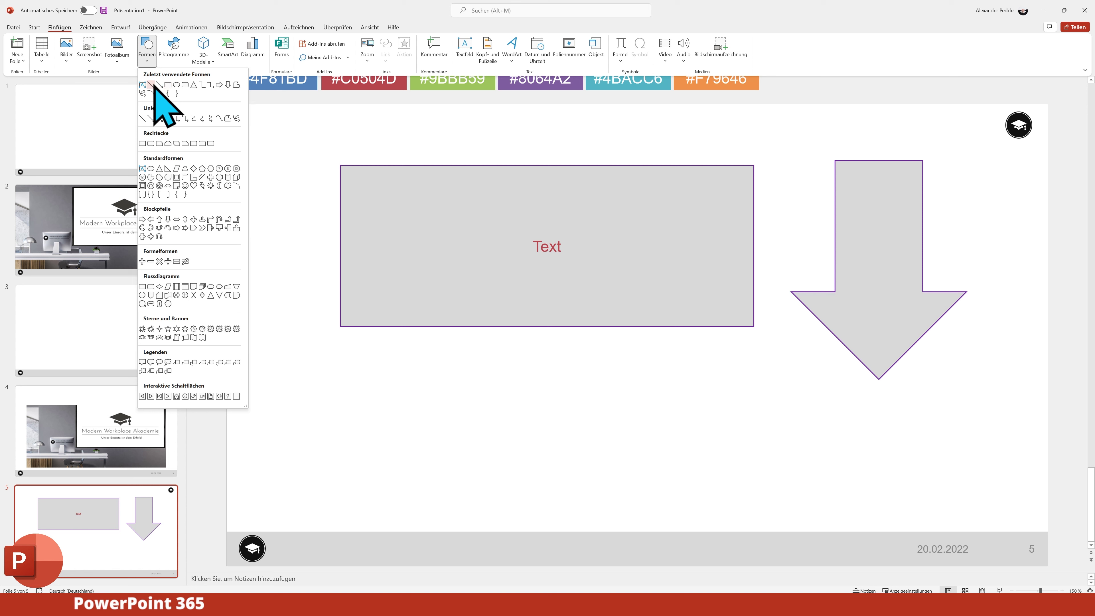
{"action": "left_click", "coordinate": [157, 85]}
{"action": "left_click_drag", "start_coordinate": [398, 441], "coordinate": [699, 442]}
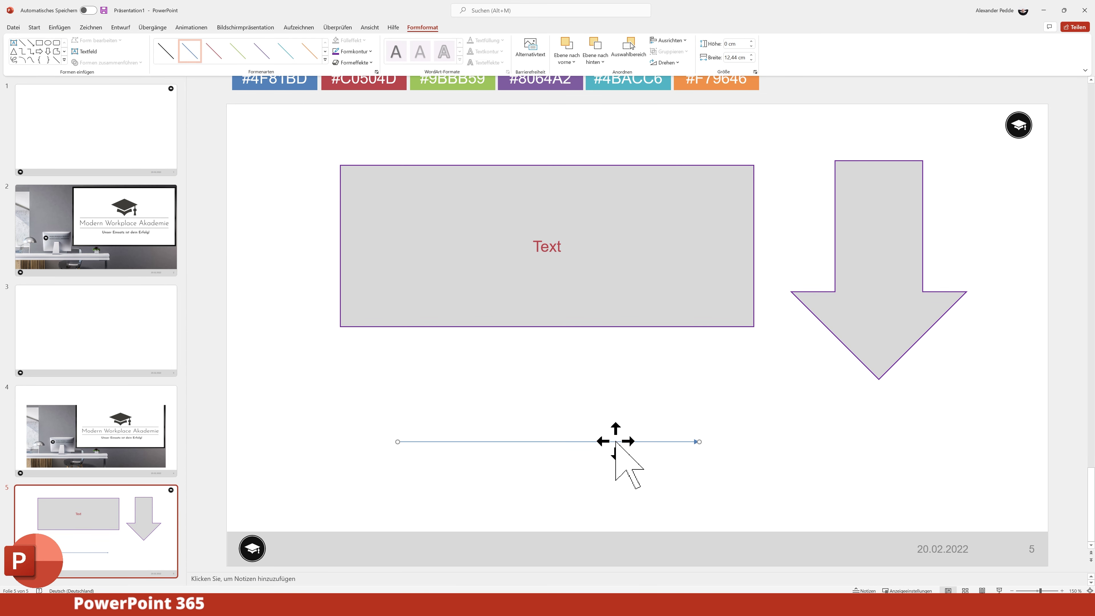
{"action": "left_click_drag", "start_coordinate": [615, 441], "coordinate": [660, 447]}
- Make the line green and 2 pt thick, then set it as the default line
{"action": "right_click", "coordinate": [660, 447]}
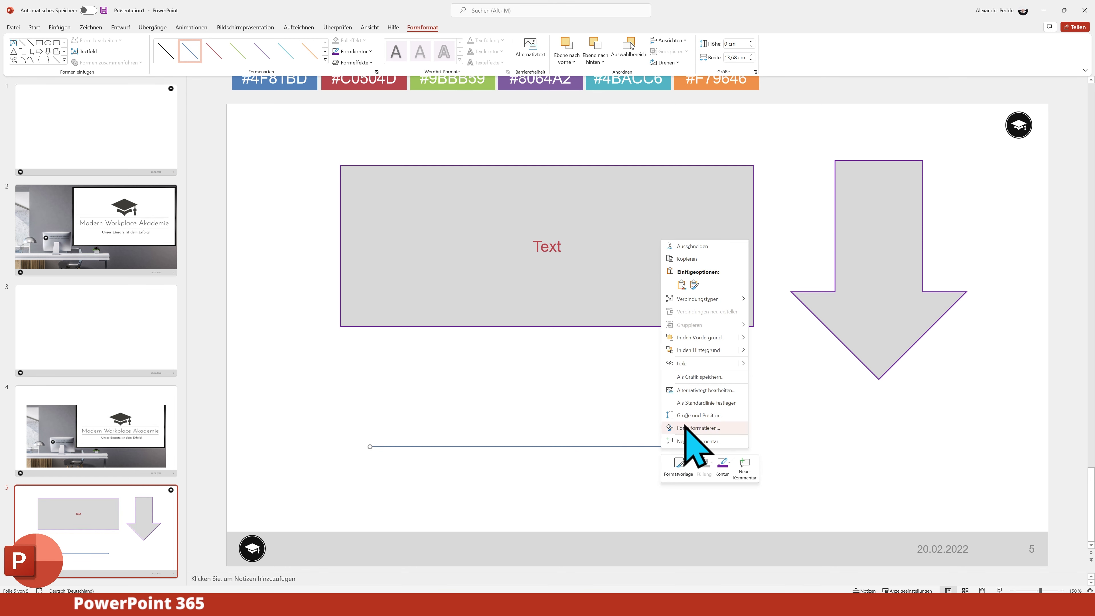
{"action": "left_click", "coordinate": [699, 428]}
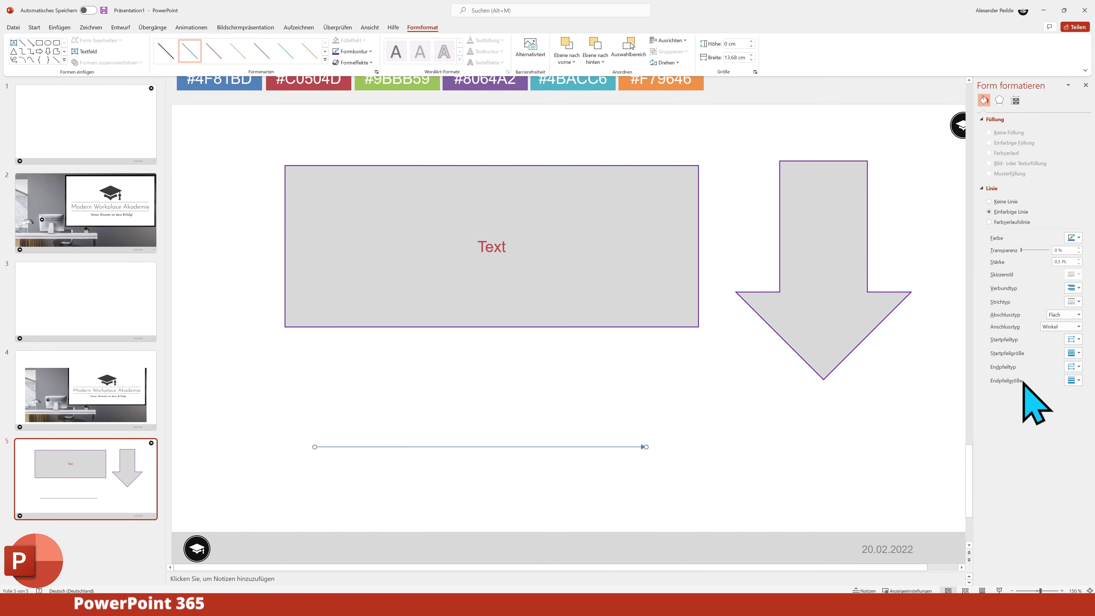
{"action": "left_click", "coordinate": [1079, 239]}
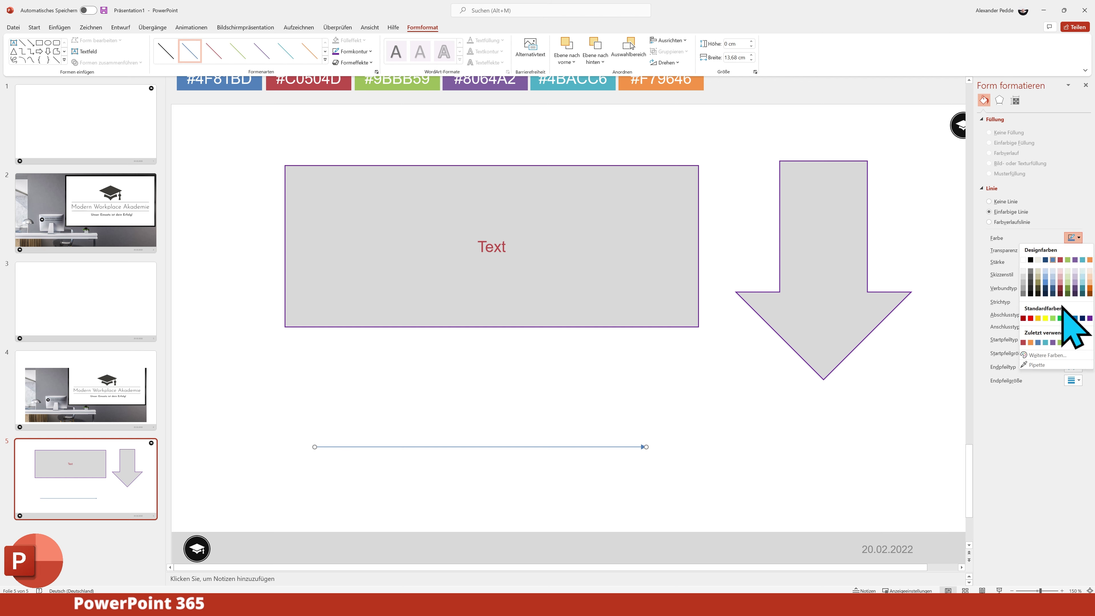
{"action": "left_click", "coordinate": [1060, 319]}
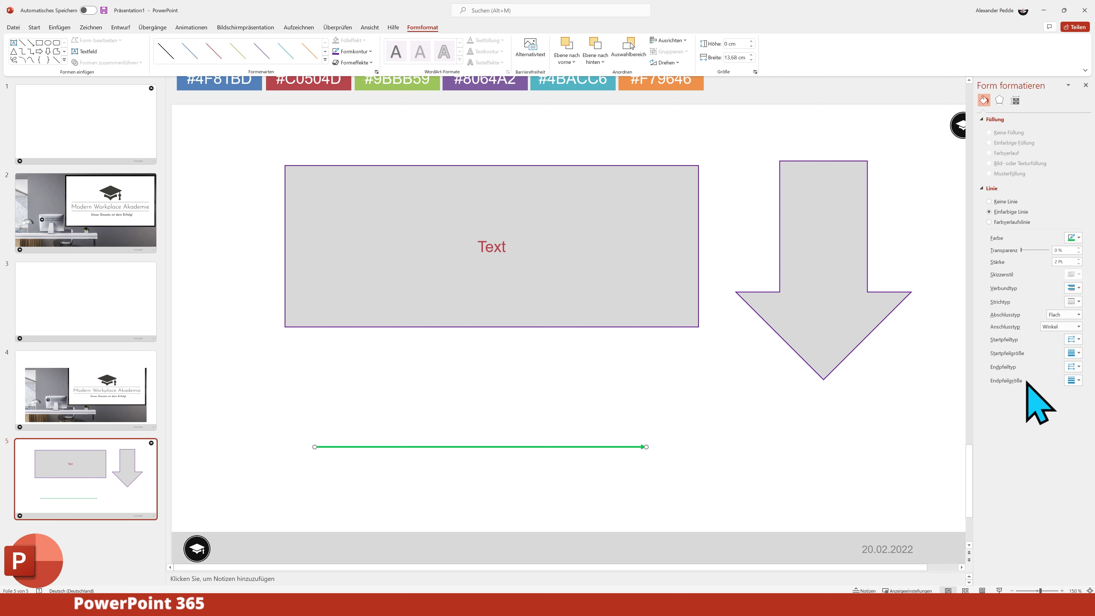
{"action": "right_click", "coordinate": [530, 448]}
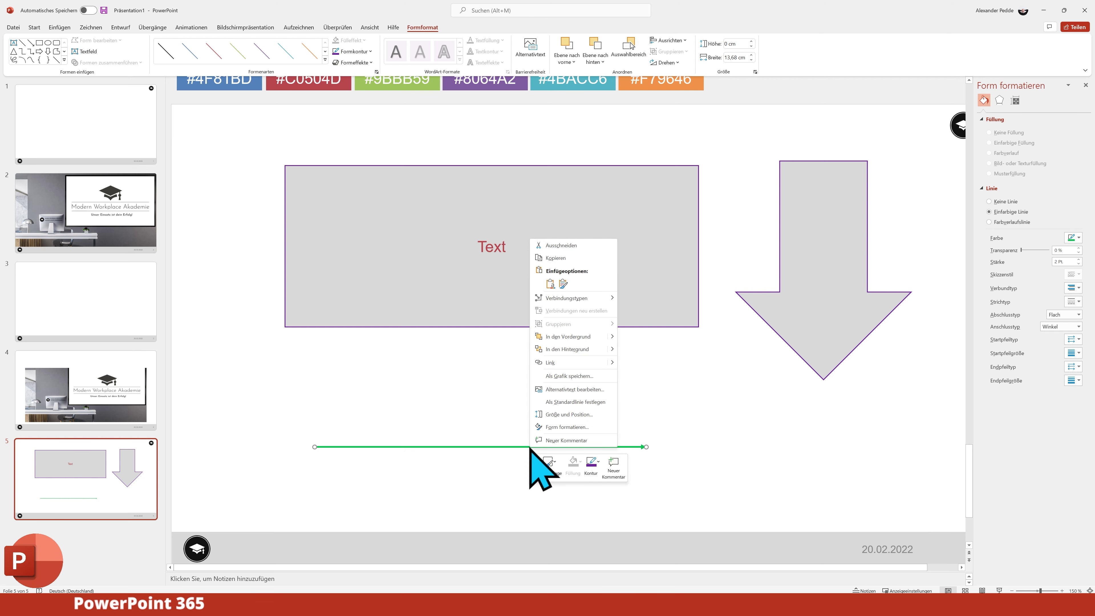
{"action": "left_click", "coordinate": [570, 403]}
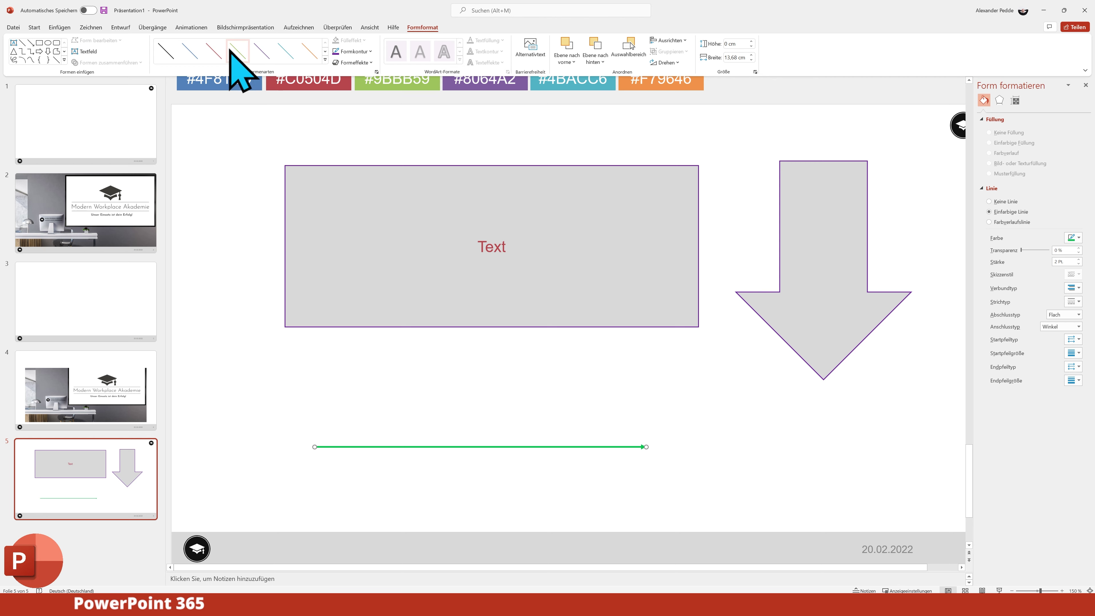
- Draw a second line above the first, which picks up the green default format
{"action": "left_click", "coordinate": [65, 28]}
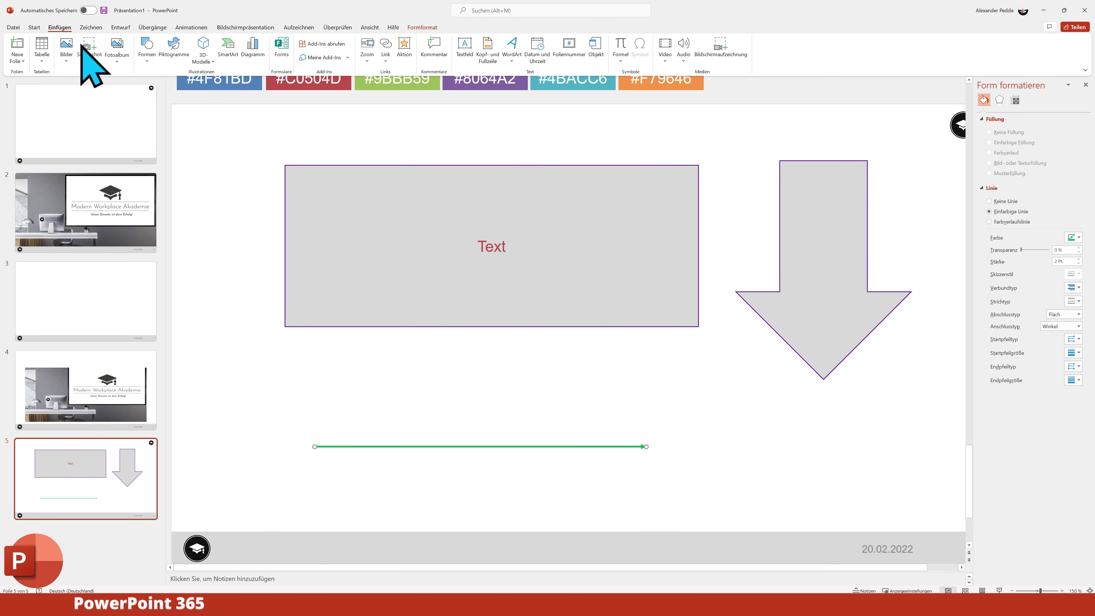
{"action": "left_click", "coordinate": [147, 48]}
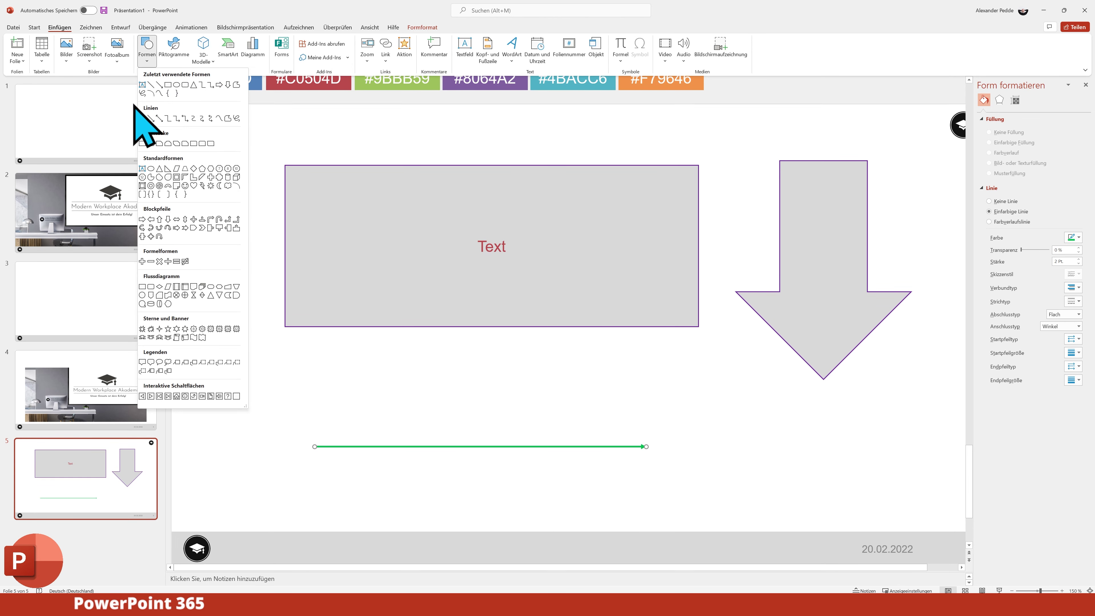
{"action": "left_click", "coordinate": [159, 103]}
{"action": "left_click_drag", "start_coordinate": [325, 403], "coordinate": [687, 404]}
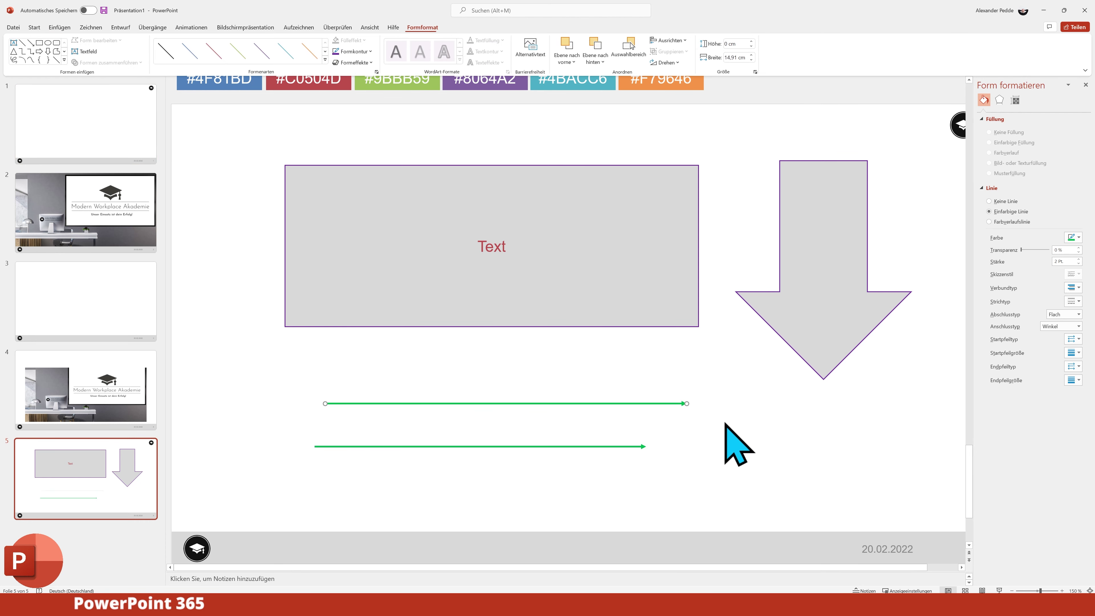
{"action": "left_click", "coordinate": [760, 424]}
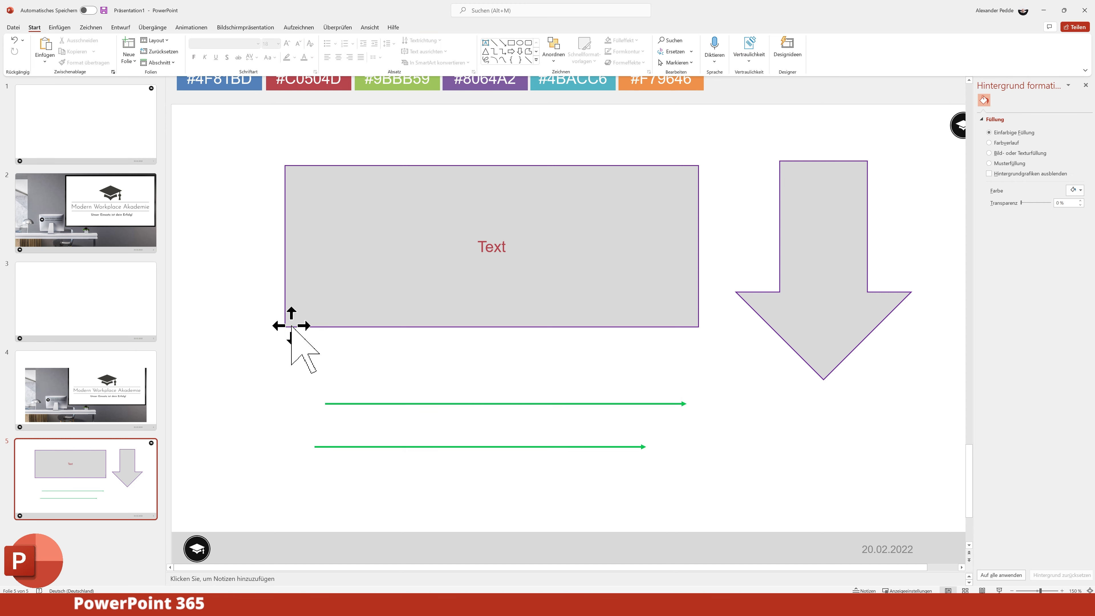
{"action": "left_click", "coordinate": [60, 27]}
- Insert an 8x8 table, apply the red table style and make it the default
{"action": "left_click", "coordinate": [47, 56]}
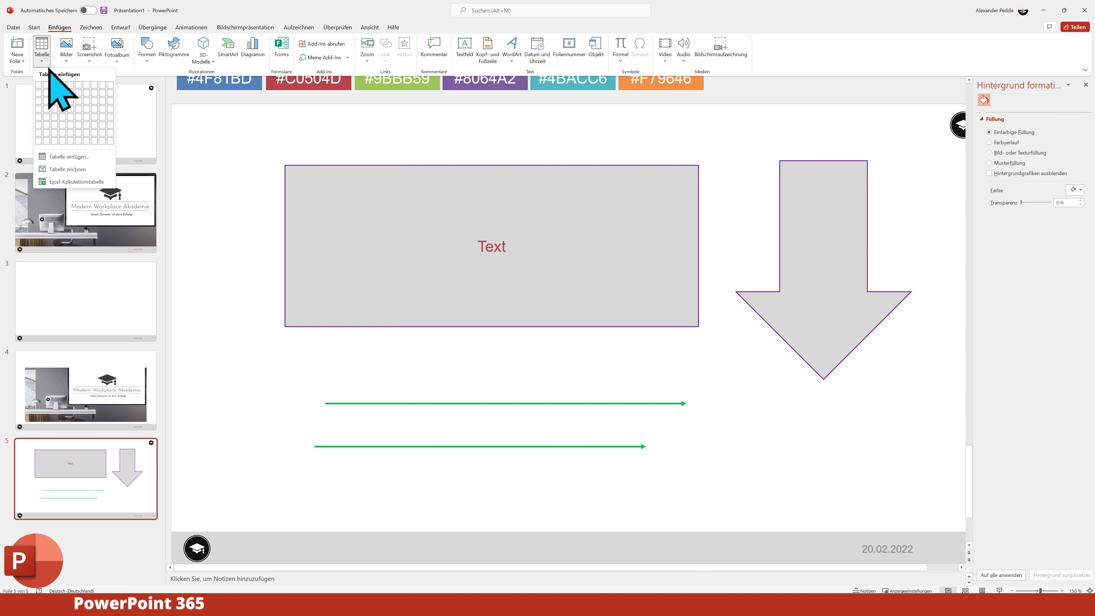
{"action": "left_click", "coordinate": [94, 140]}
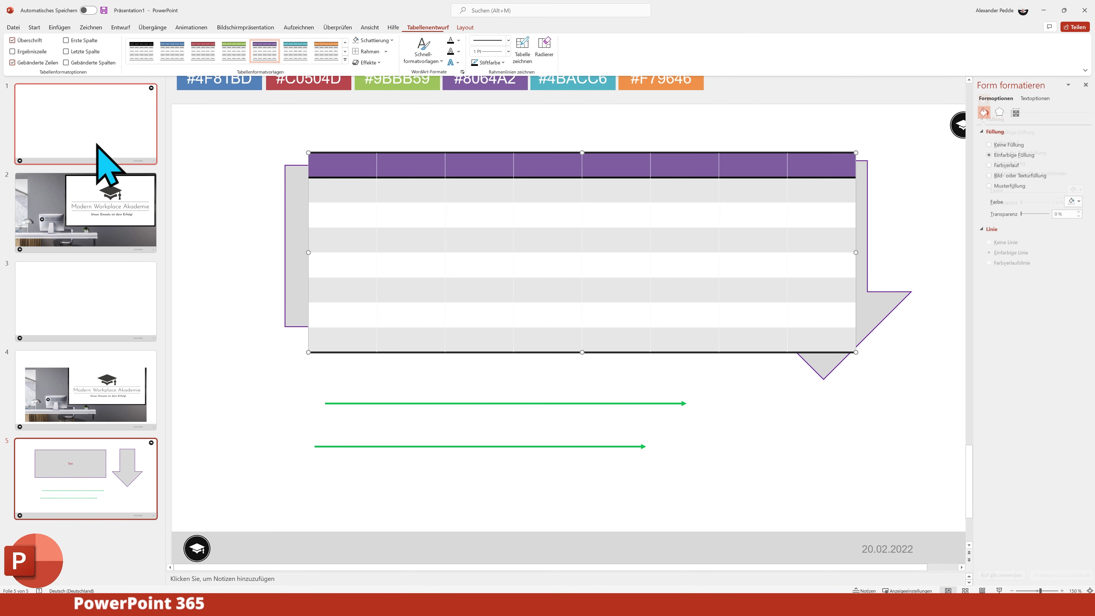
{"action": "left_click", "coordinate": [346, 53]}
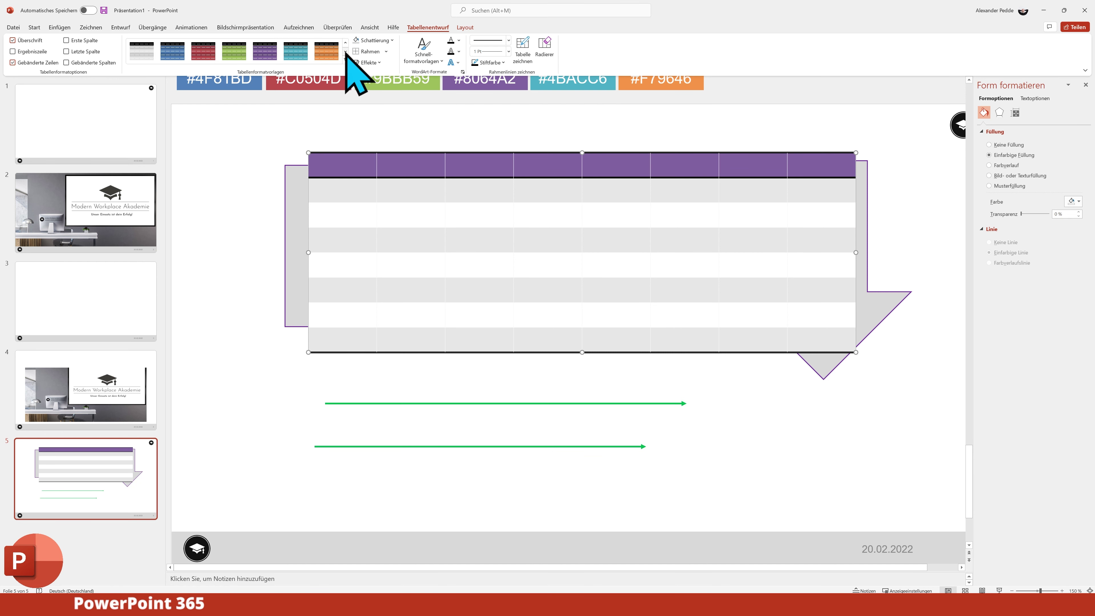
{"action": "left_click", "coordinate": [211, 55]}
{"action": "right_click", "coordinate": [208, 55]}
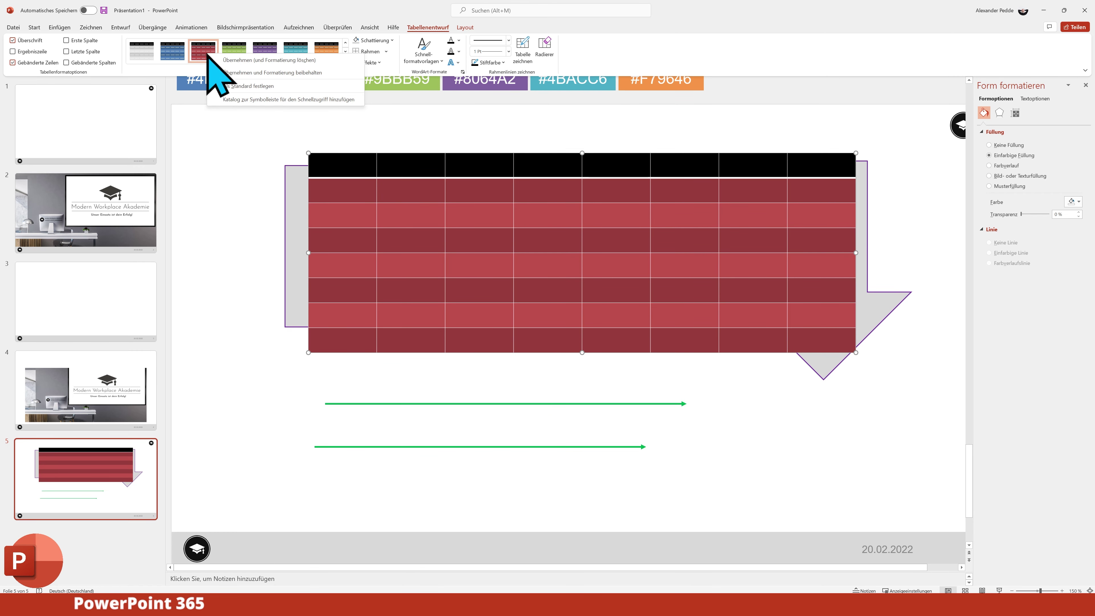
{"action": "left_click", "coordinate": [228, 86]}
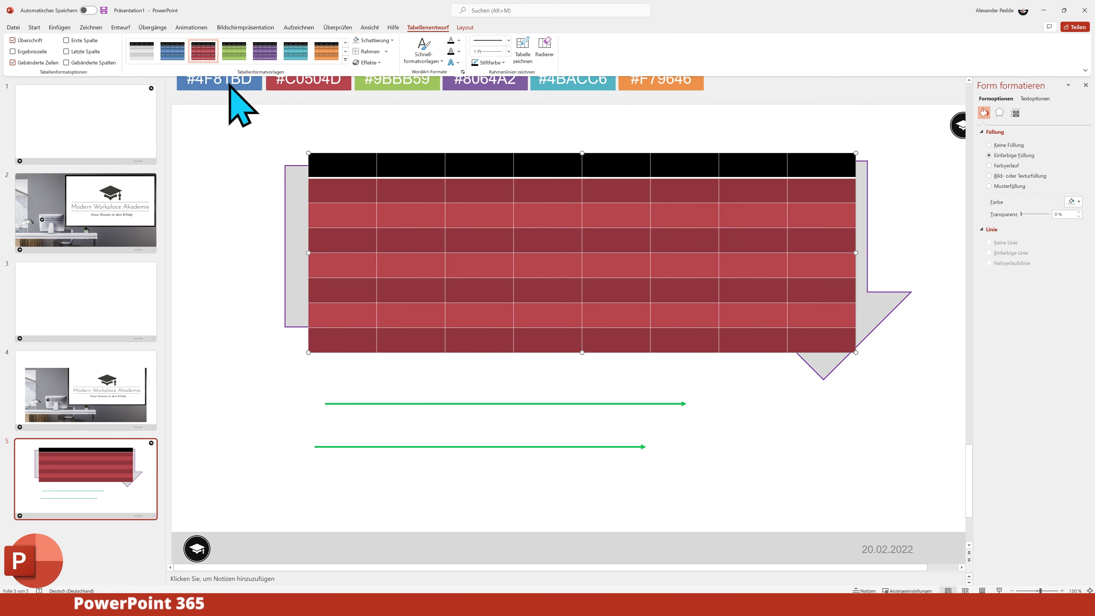
{"action": "left_click", "coordinate": [230, 241]}
- Insert a 6x6 table, move it below the striped table, and close the Format Background pane
{"action": "left_click", "coordinate": [59, 27]}
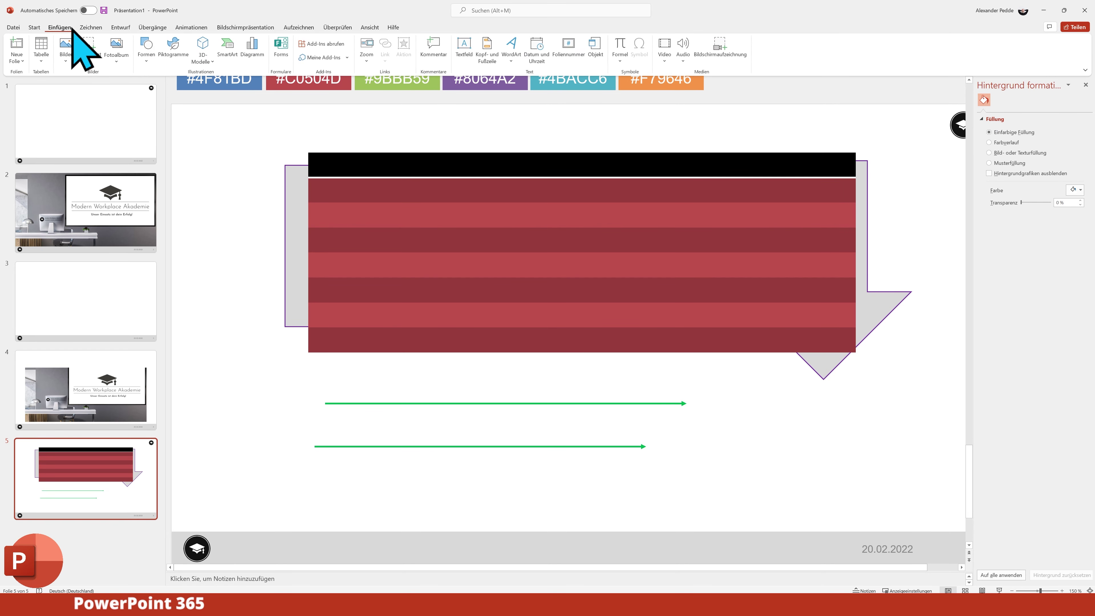
{"action": "left_click", "coordinate": [42, 47]}
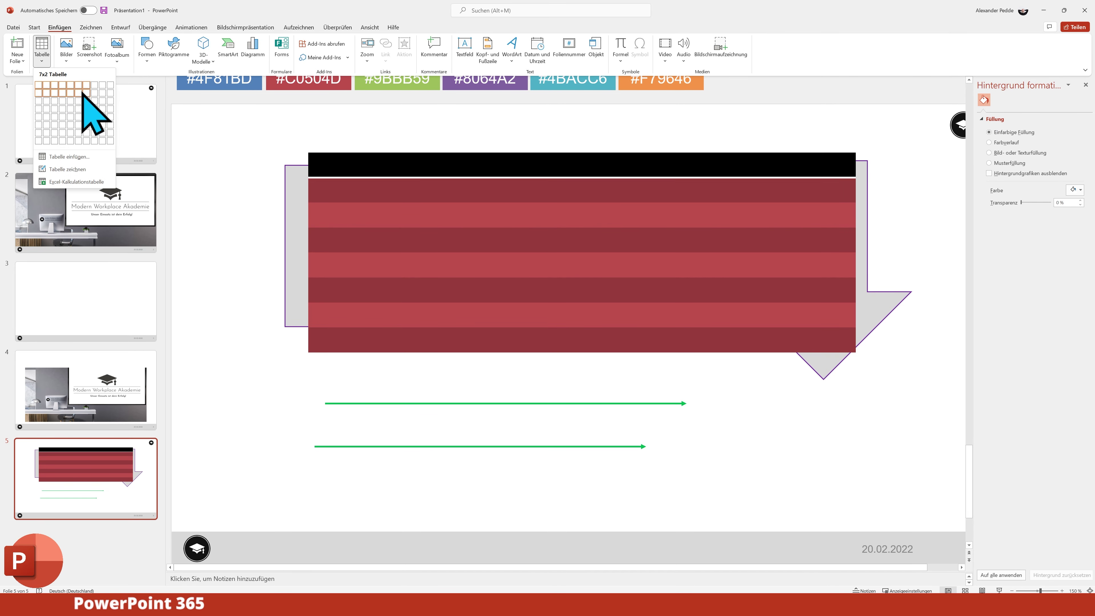
{"action": "left_click", "coordinate": [79, 125]}
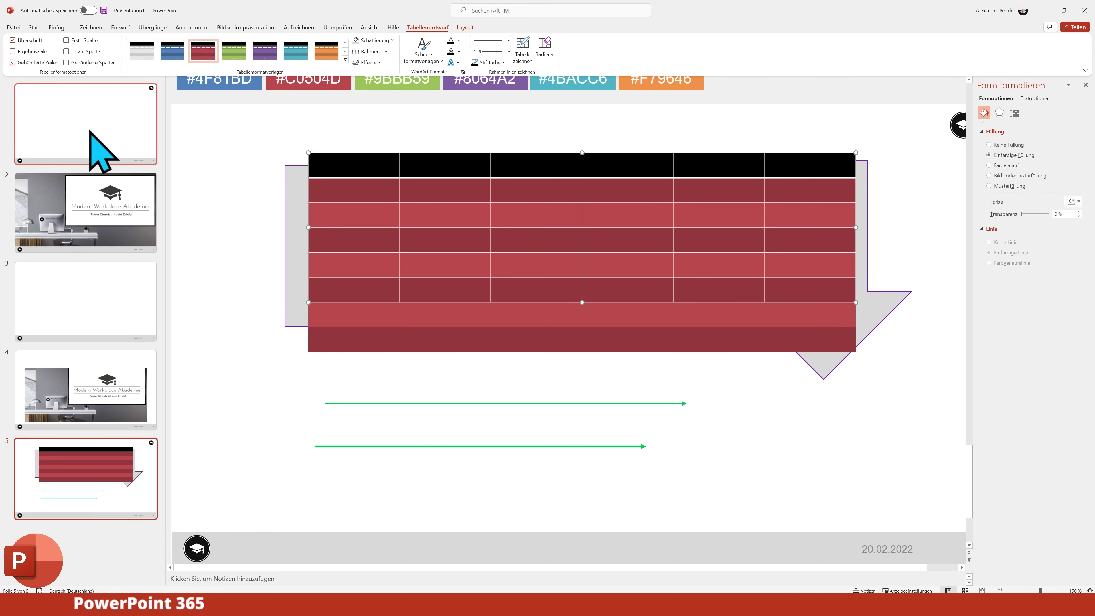
{"action": "left_click_drag", "start_coordinate": [549, 154], "coordinate": [552, 373]}
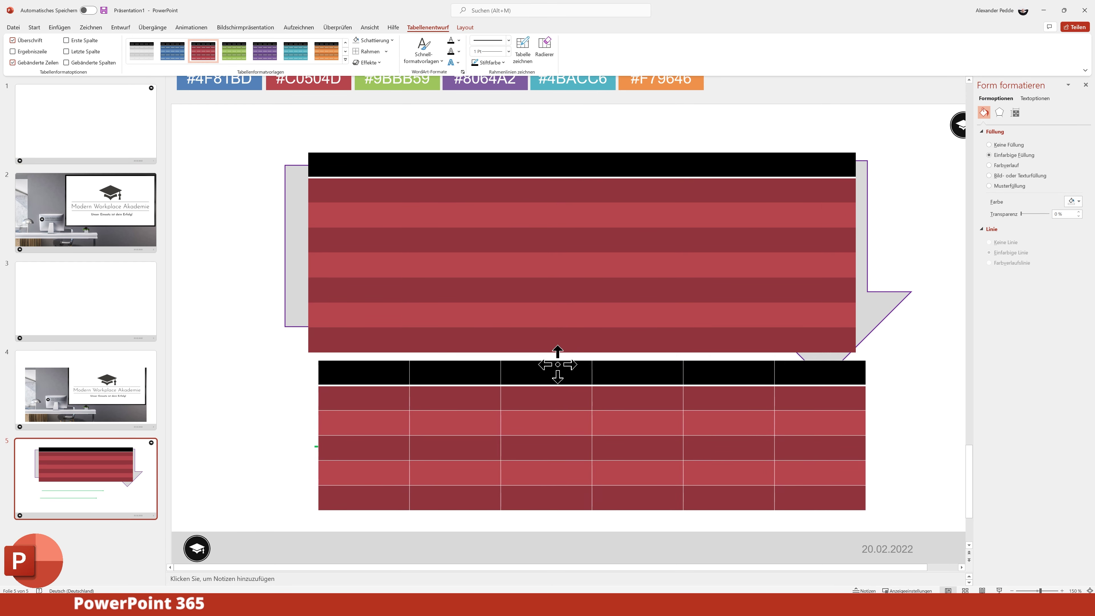
{"action": "left_click", "coordinate": [924, 452]}
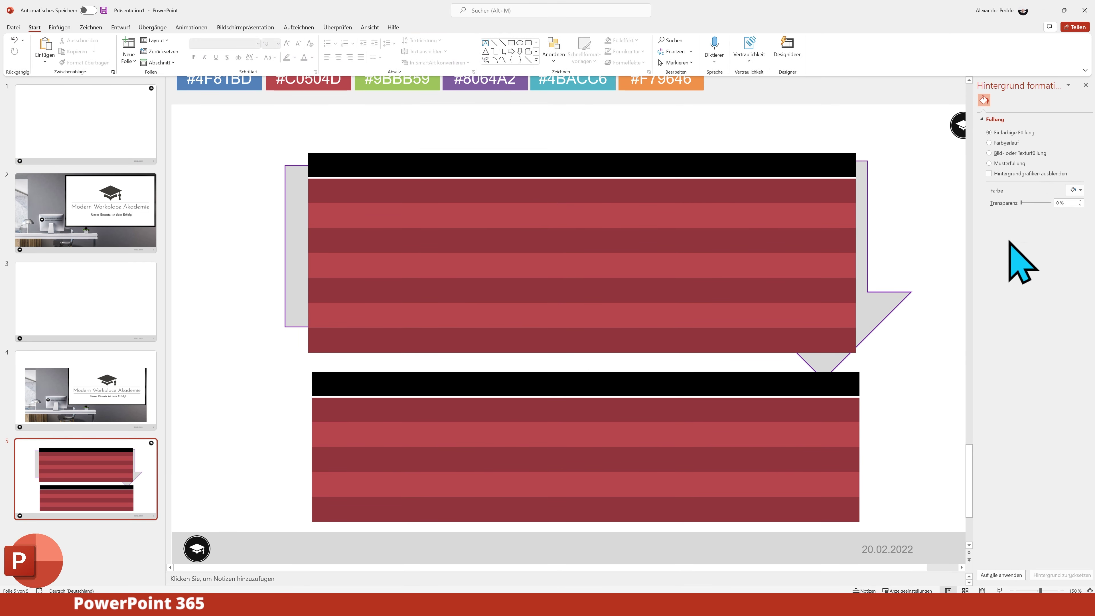
{"action": "left_click", "coordinate": [1086, 85]}
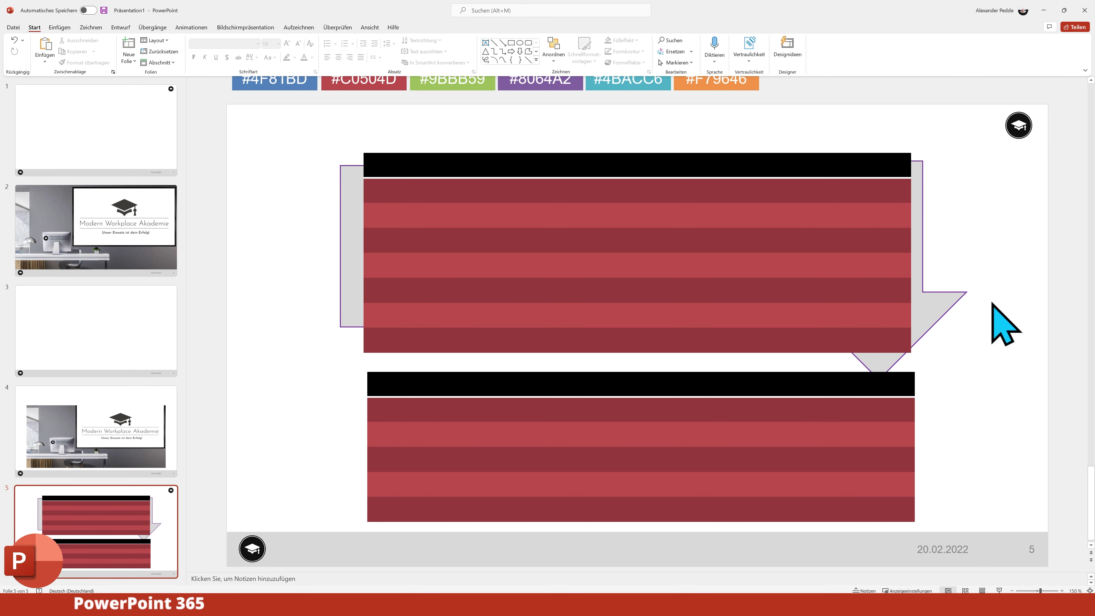